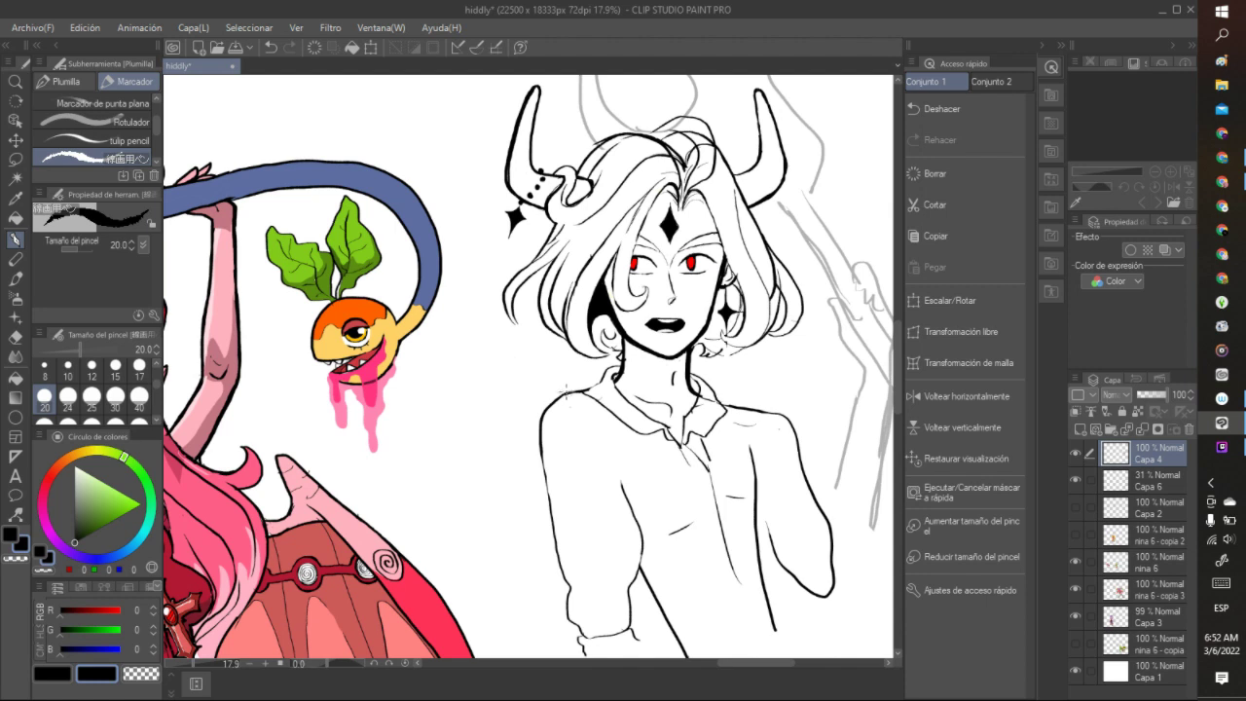
# - Try to draw a small feathered wing beside the horned character's shoulder
pyautogui.moveTo(536, 393)
pyautogui.mouseDown()
pyautogui.moveTo(453, 329)
pyautogui.moveTo(426, 336)
pyautogui.moveTo(500, 363)
pyautogui.moveTo(533, 393)
pyautogui.mouseUp()
pyautogui.moveTo(520, 376); pyautogui.dragTo(497, 342)
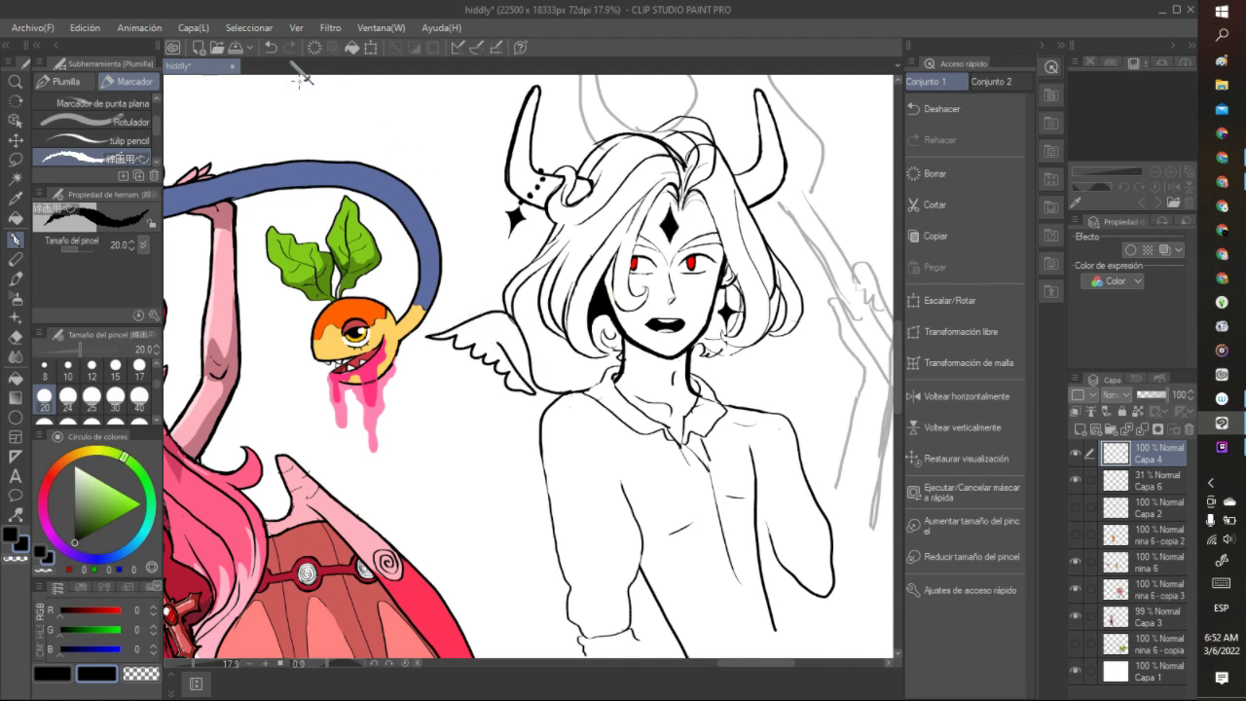
pyautogui.click(271, 48)
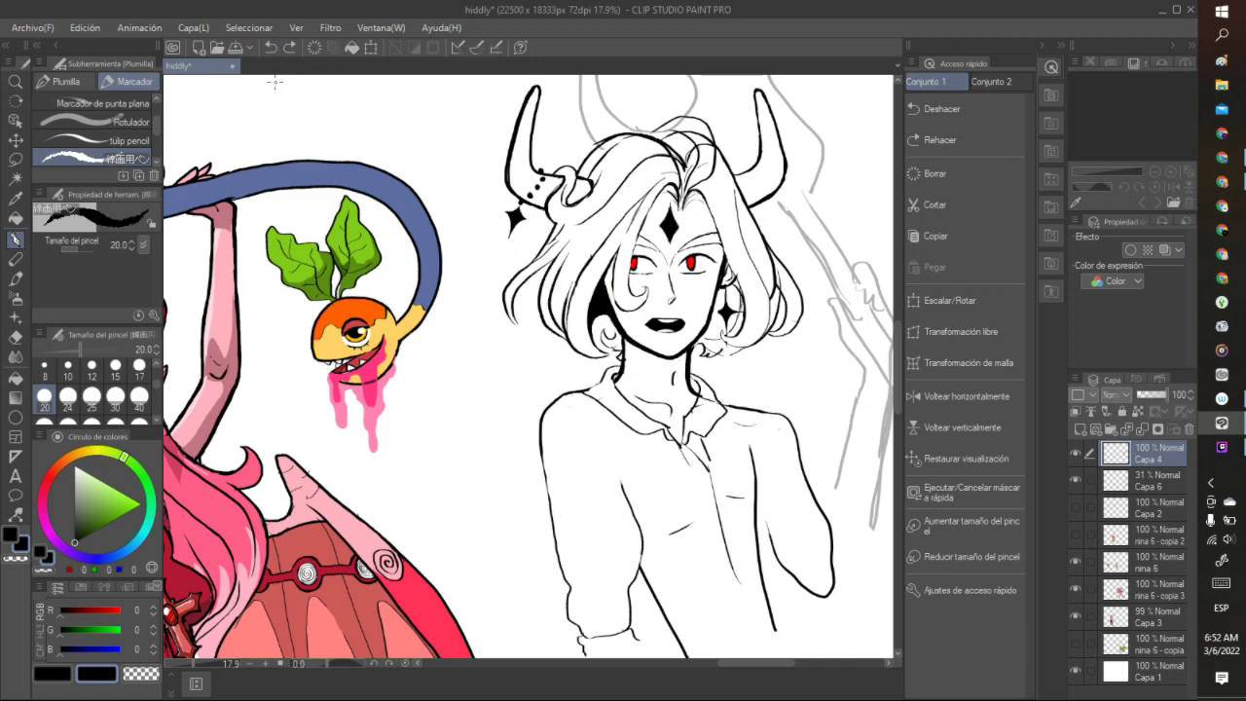
# - Undo the stray marks around the horned character's mouth and draw a short thin line just above the upper lip
pyautogui.scroll(3, 751, 295)
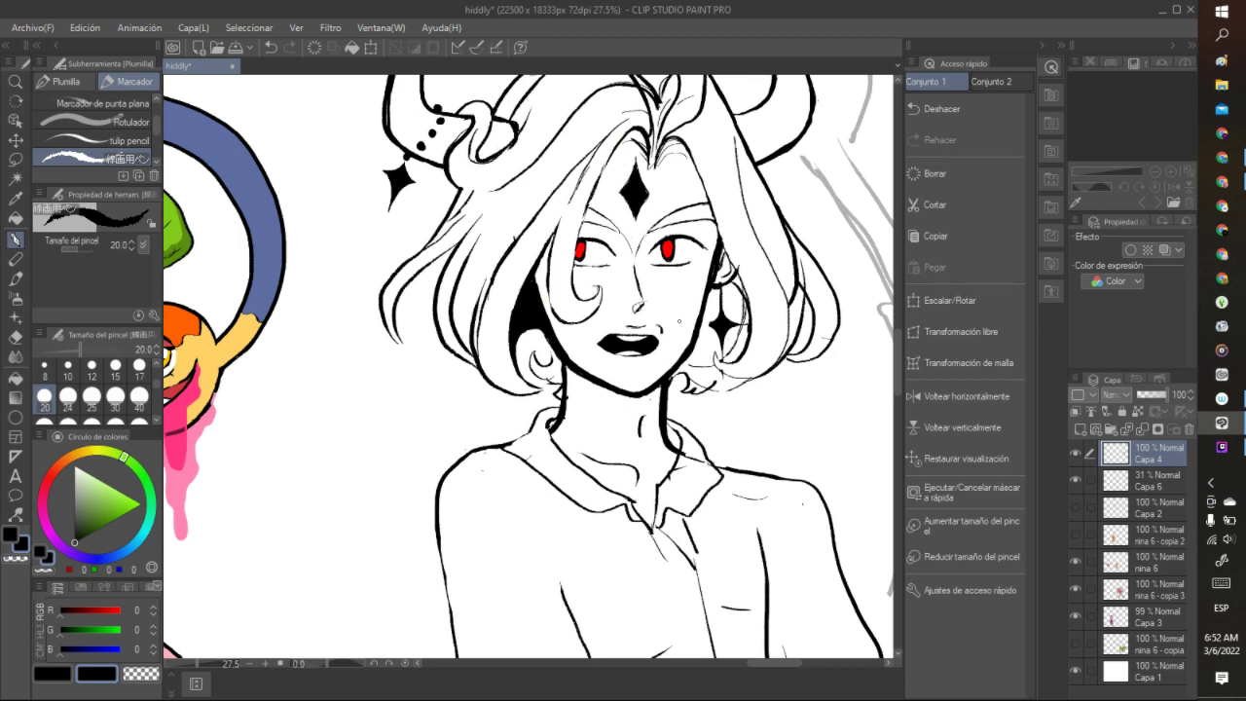
pyautogui.click(270, 47)
pyautogui.moveTo(581, 334)
pyautogui.mouseDown()
pyautogui.moveTo(657, 314)
pyautogui.moveTo(675, 359)
pyautogui.moveTo(642, 317)
pyautogui.moveTo(612, 318)
pyautogui.moveTo(585, 358)
pyautogui.mouseUp()
pyautogui.click(270, 47)
pyautogui.click(271, 47)
pyautogui.click(271, 47)
pyautogui.moveTo(627, 325); pyautogui.dragTo(642, 323)
pyautogui.click(269, 47)
pyautogui.hotkey('ctrl', 'y')
# - Draw thin black eyelid lines below both eyes and a crease line above the eye nearest the ear
pyautogui.click(46, 570)
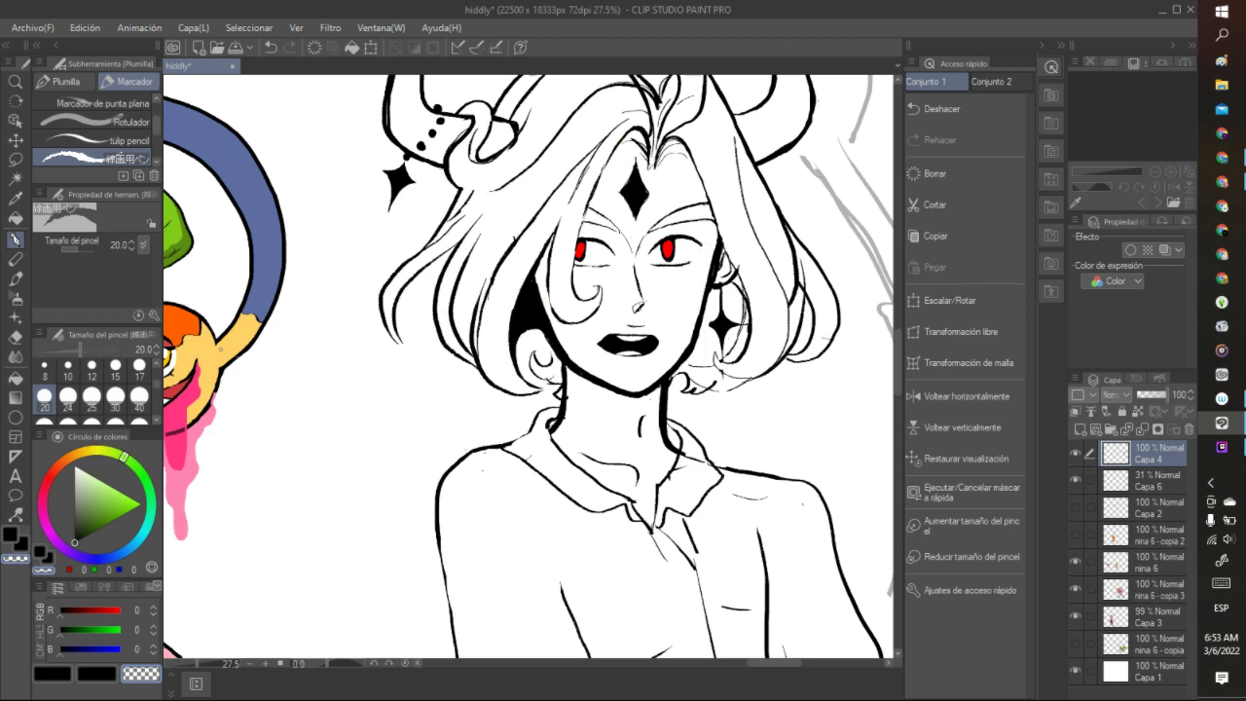
pyautogui.click(21, 543)
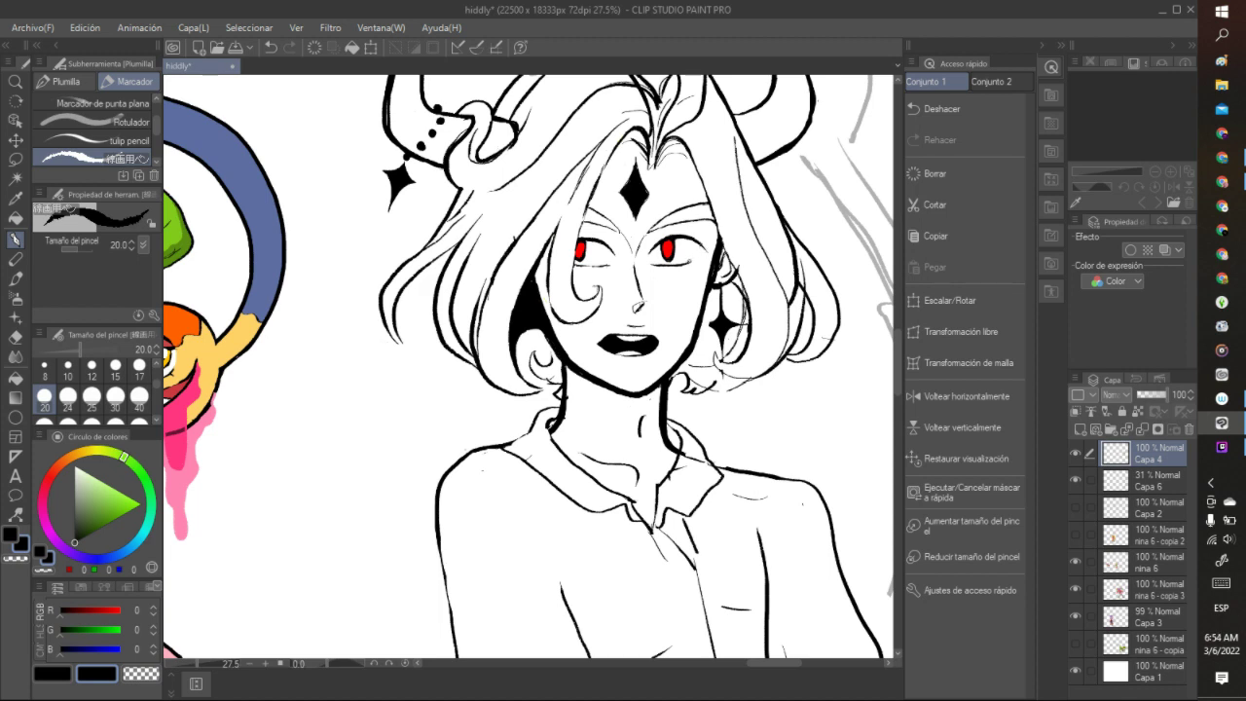
pyautogui.moveTo(684, 263)
pyautogui.mouseDown()
pyautogui.moveTo(699, 259)
pyautogui.moveTo(678, 269)
pyautogui.mouseUp()
pyautogui.moveTo(578, 267); pyautogui.dragTo(590, 268)
pyautogui.moveTo(670, 232); pyautogui.dragTo(693, 233)
# - Outline and fill a dark gray shadow (RGB 97, 97, 97) across the upper whites of both eyes
pyautogui.moveTo(90, 509); pyautogui.dragTo(74, 513)
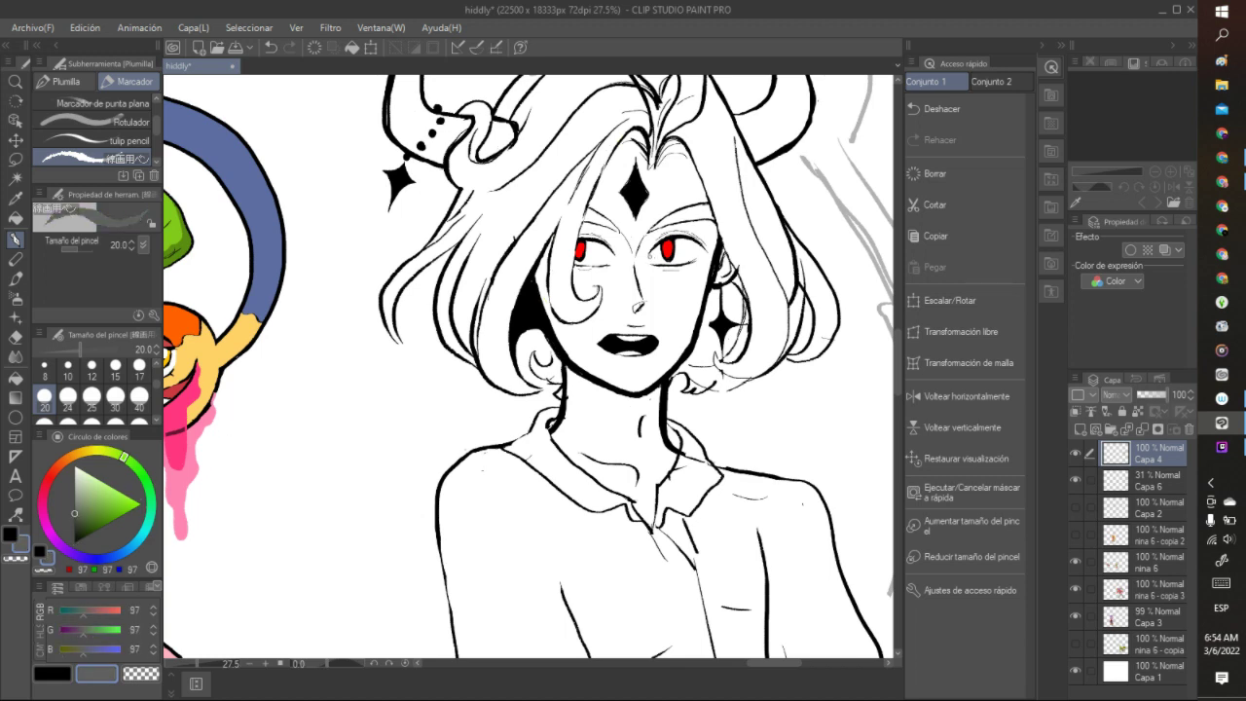
pyautogui.moveTo(670, 247); pyautogui.dragTo(693, 249)
pyautogui.click(16, 219)
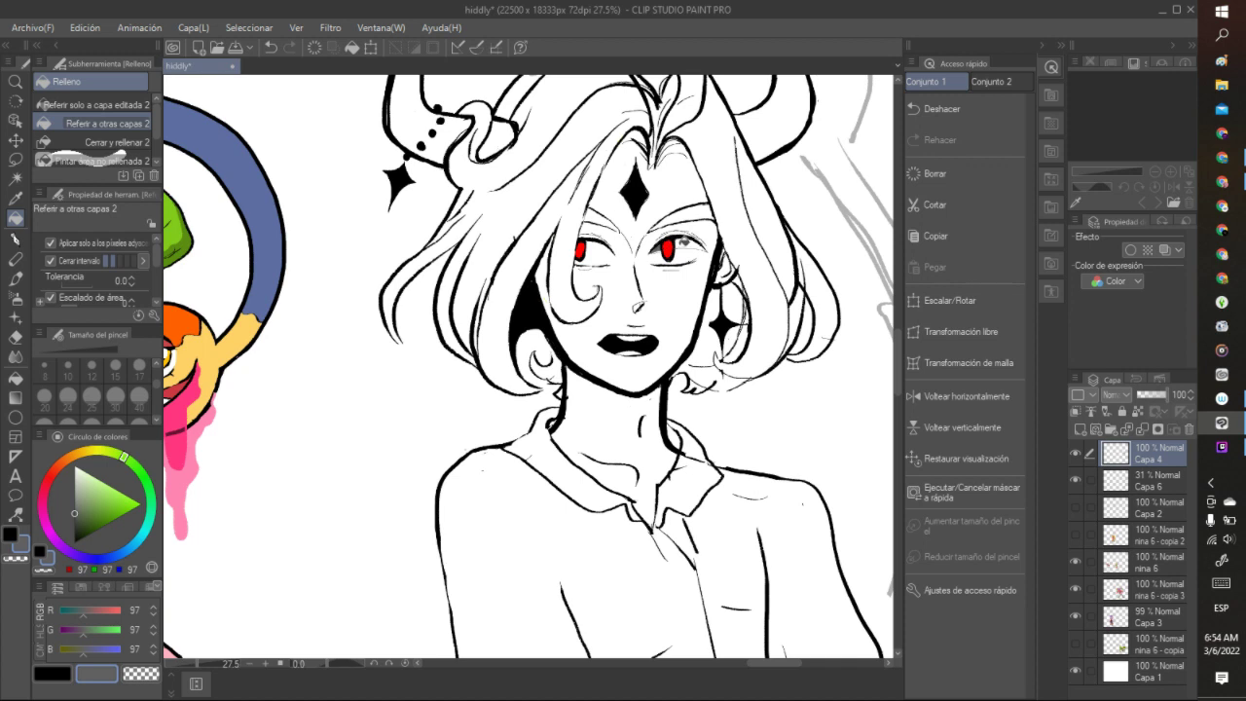
pyautogui.click(685, 243)
pyautogui.click(17, 239)
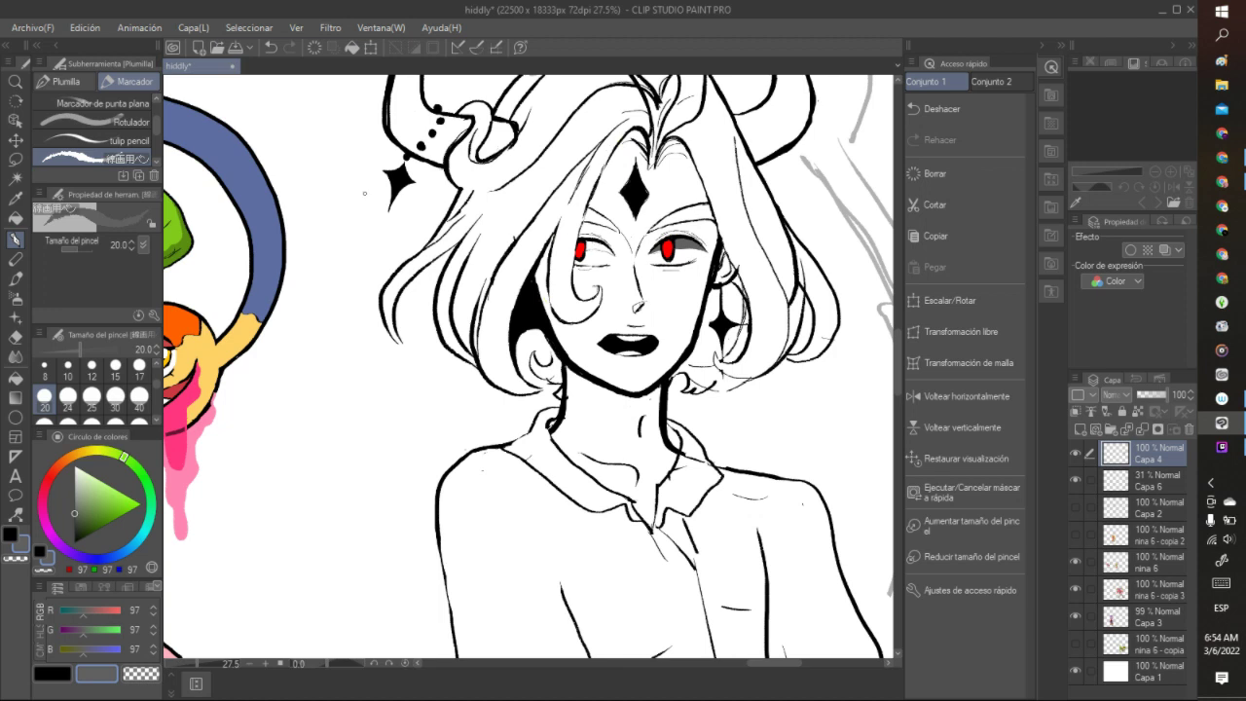
pyautogui.click(15, 219)
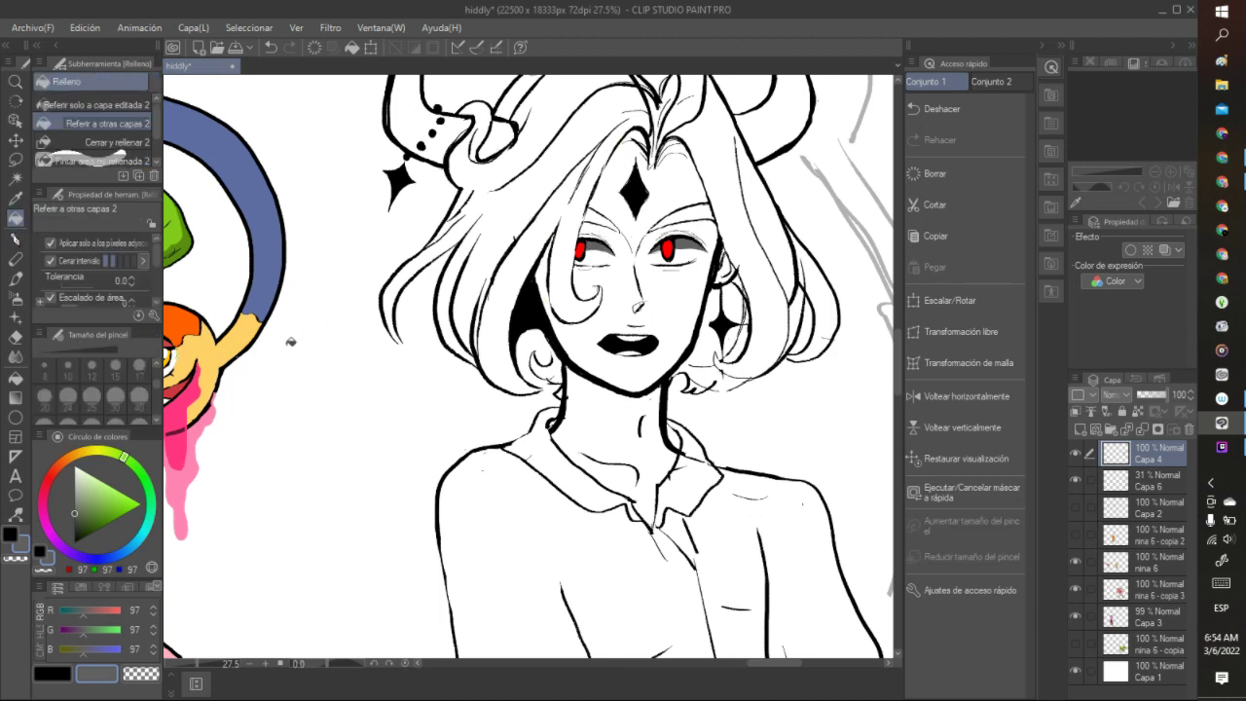
pyautogui.click(74, 541)
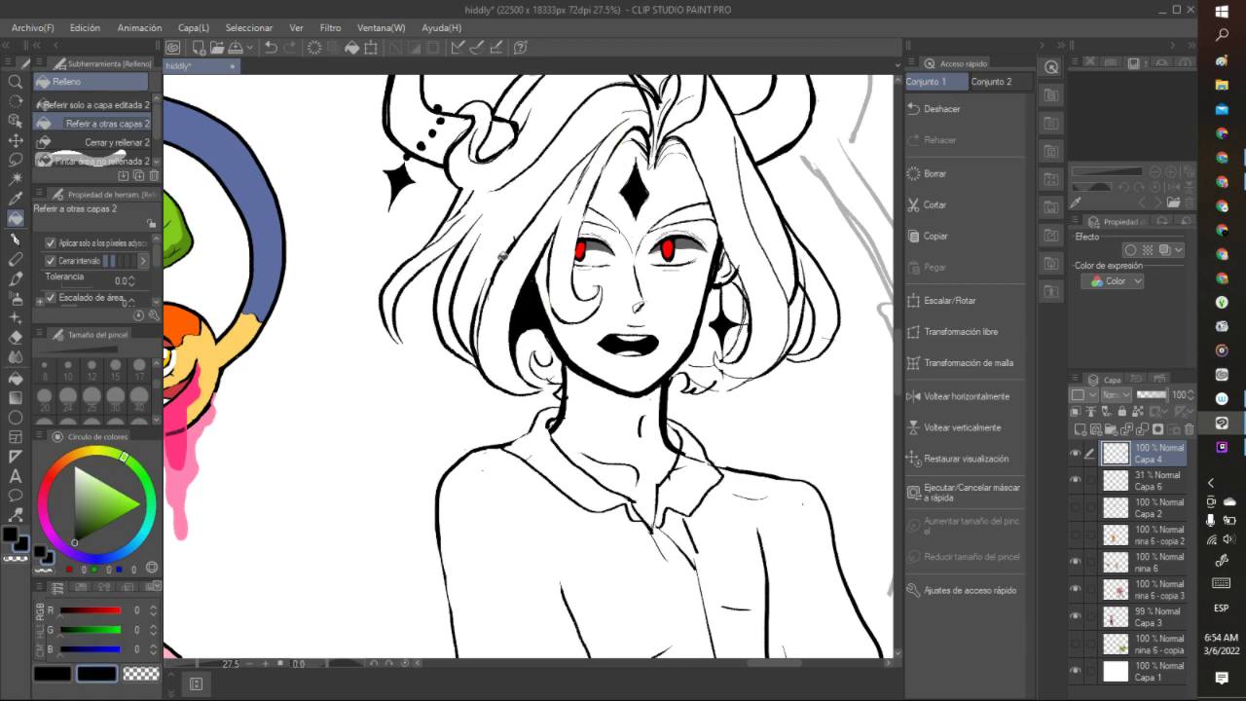
pyautogui.click(16, 238)
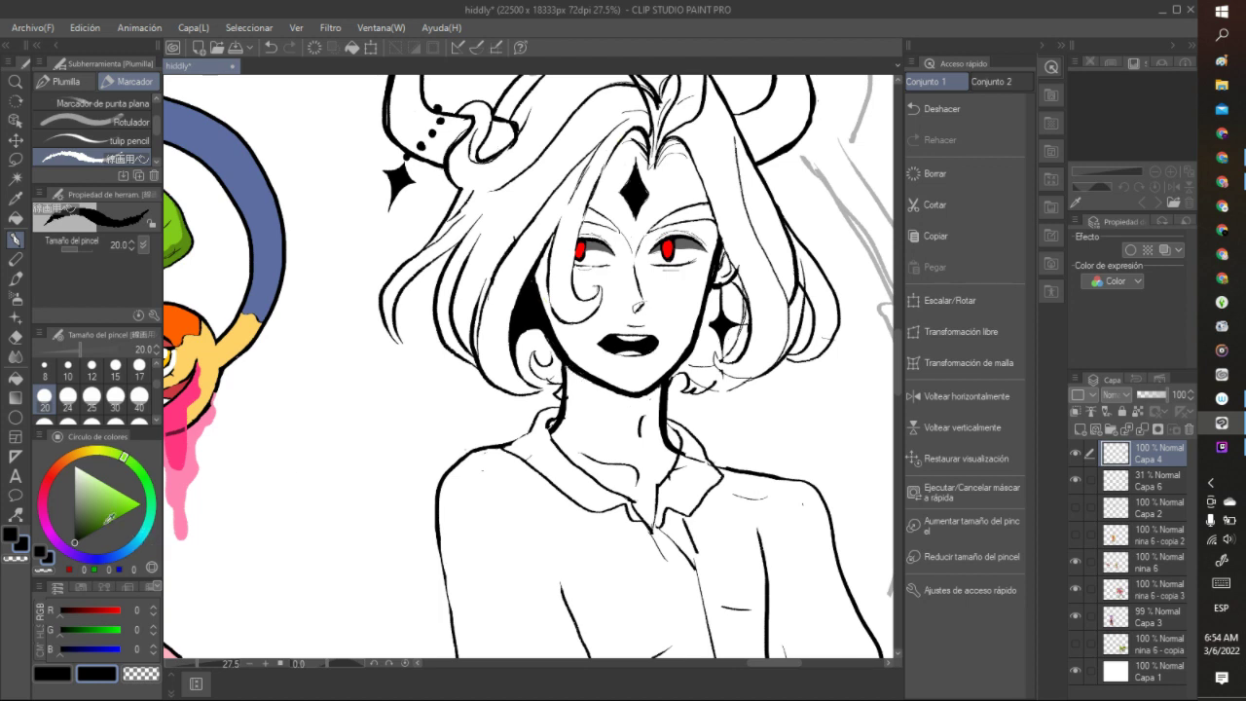
pyautogui.click(77, 512)
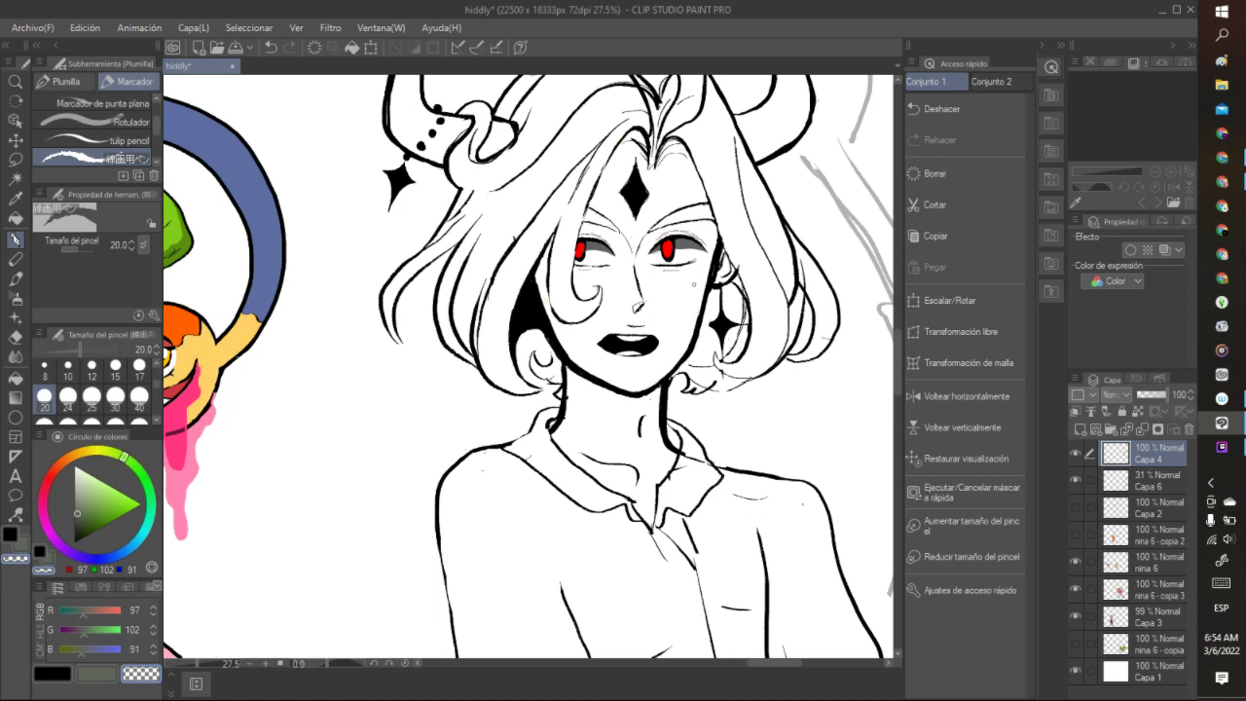
# - Switch to Chrome, set the Nook extension's game to AC: Wild World / City Folk (DS) [Rainy], and return to the drawing
pyautogui.click(1221, 181)
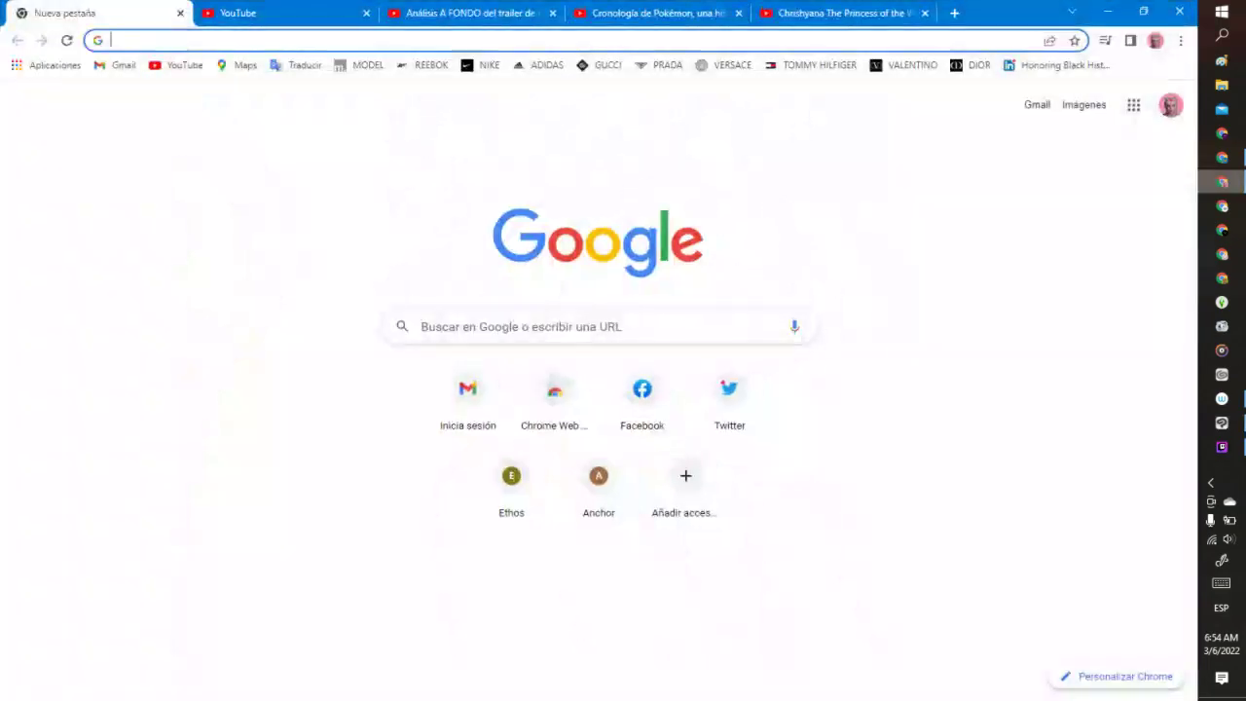
pyautogui.click(1222, 182)
pyautogui.click(1222, 156)
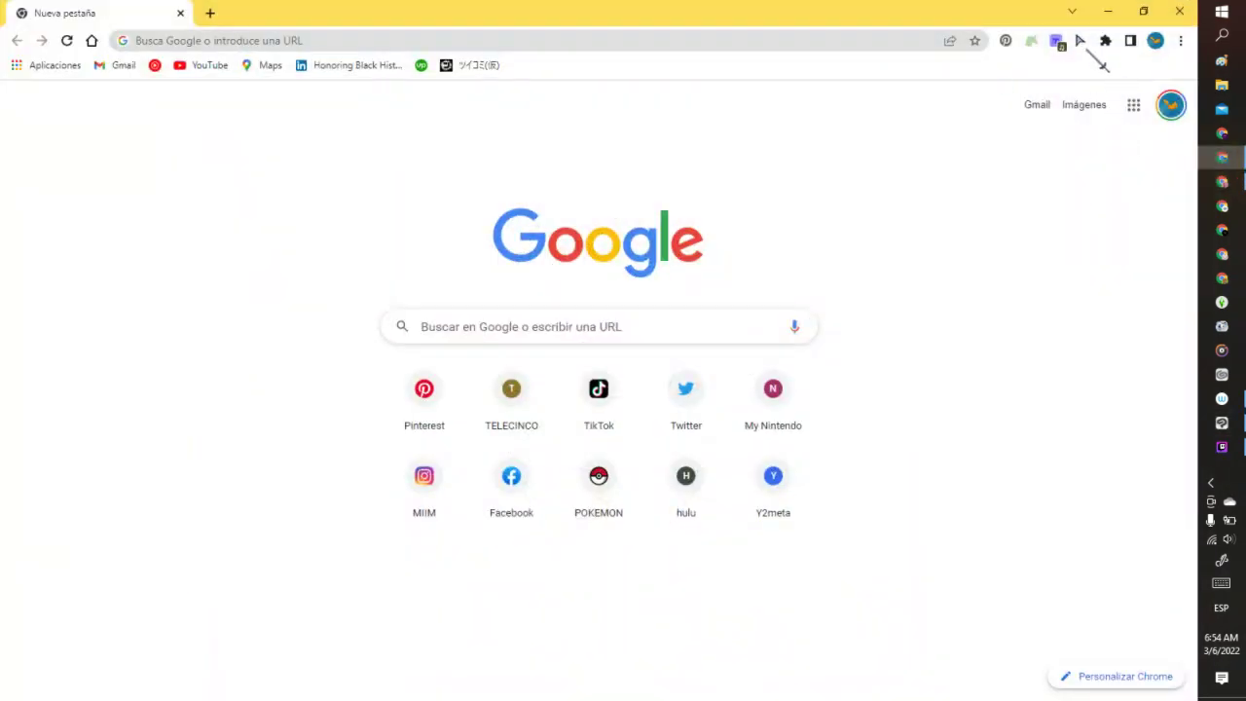
pyautogui.click(1056, 40)
pyautogui.click(958, 186)
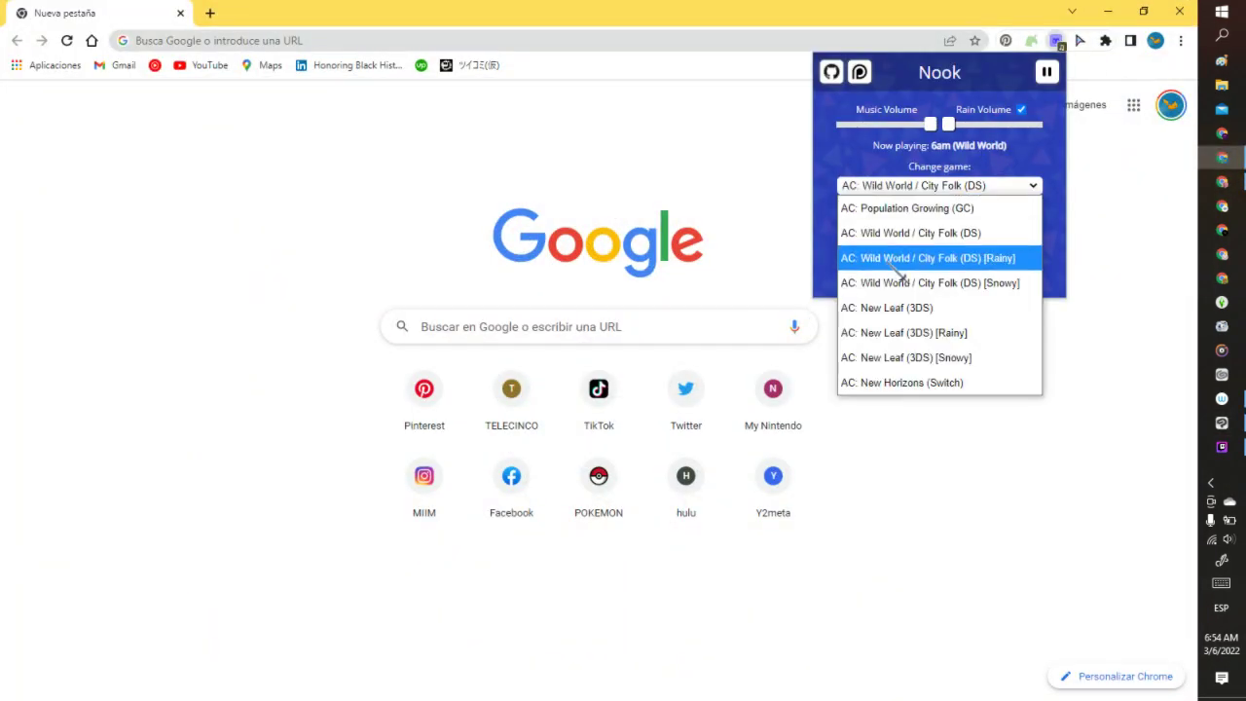
pyautogui.click(894, 261)
pyautogui.click(1085, 159)
pyautogui.click(1107, 12)
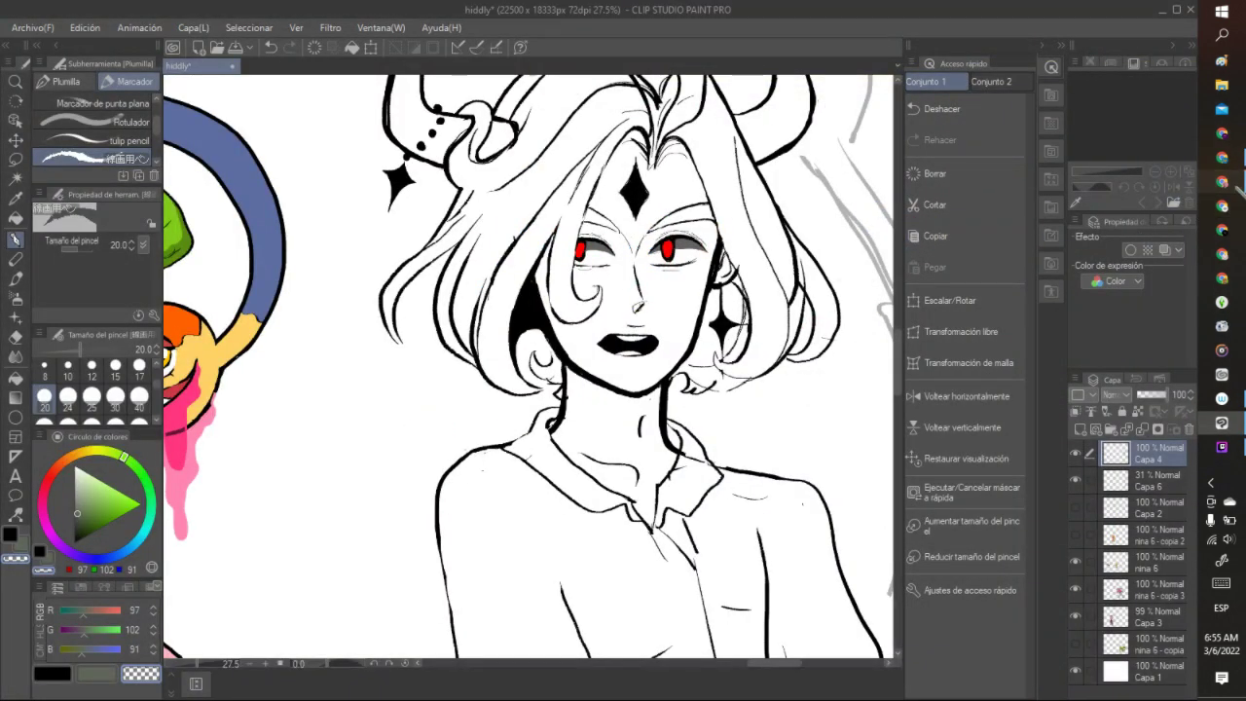
# - Switch to Chrome, set the Nook extension's game to AC: Population Growing (GC), and return to the drawing
pyautogui.click(1222, 157)
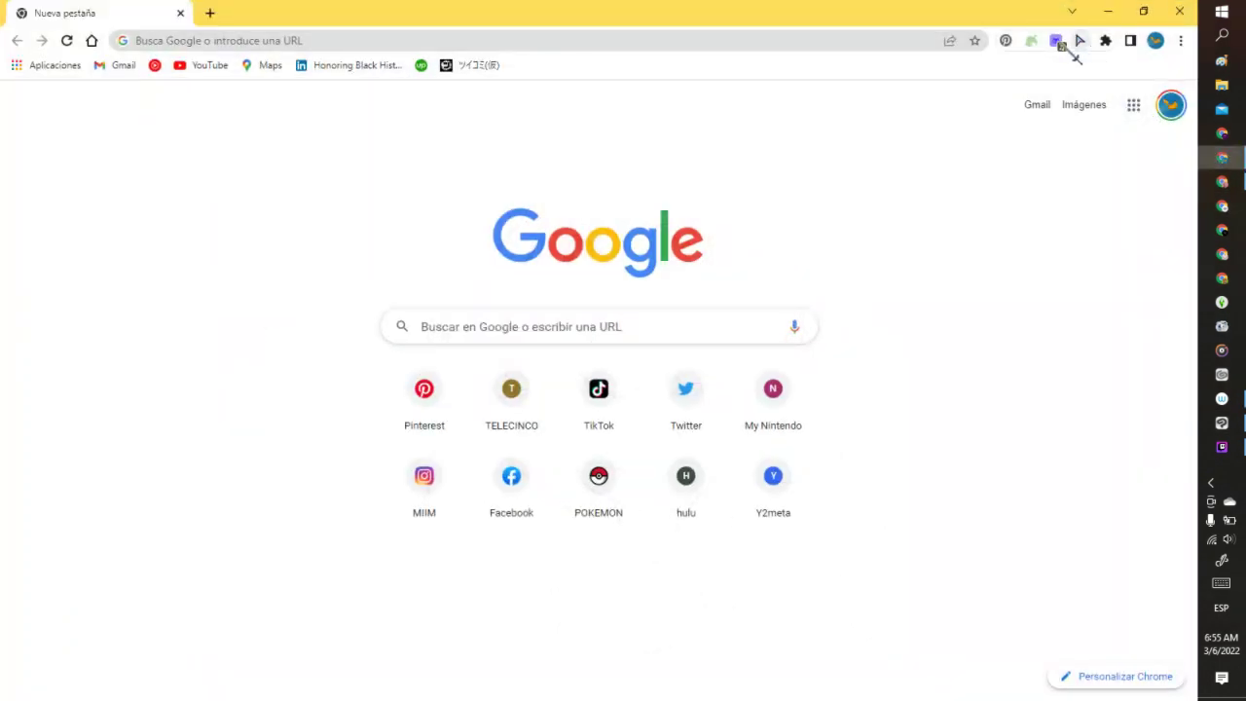
pyautogui.click(1056, 41)
pyautogui.click(913, 185)
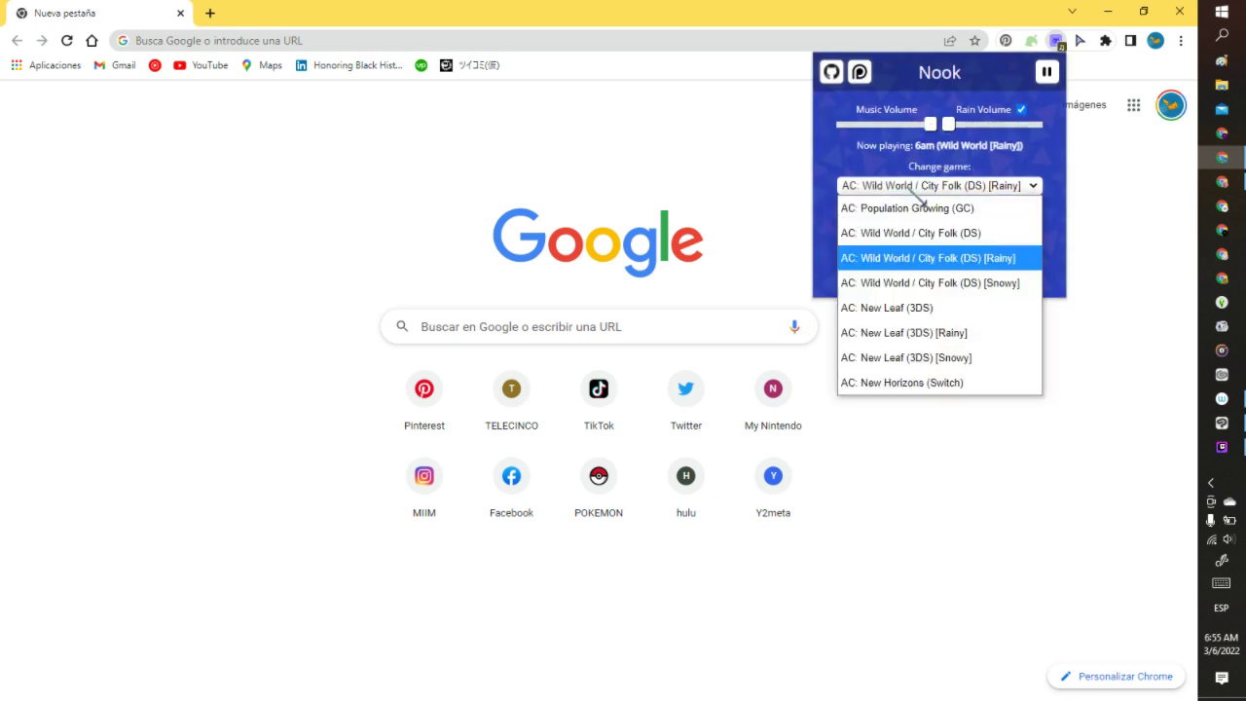
pyautogui.click(915, 208)
pyautogui.click(1095, 146)
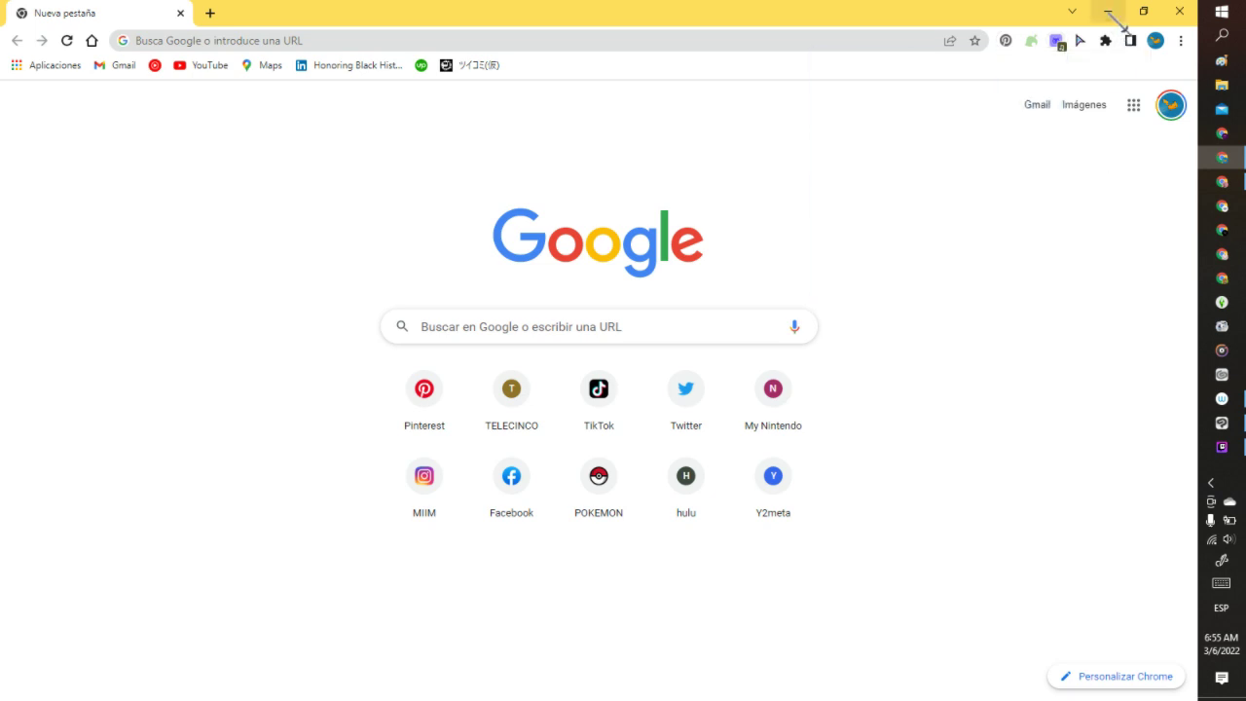
pyautogui.click(1108, 11)
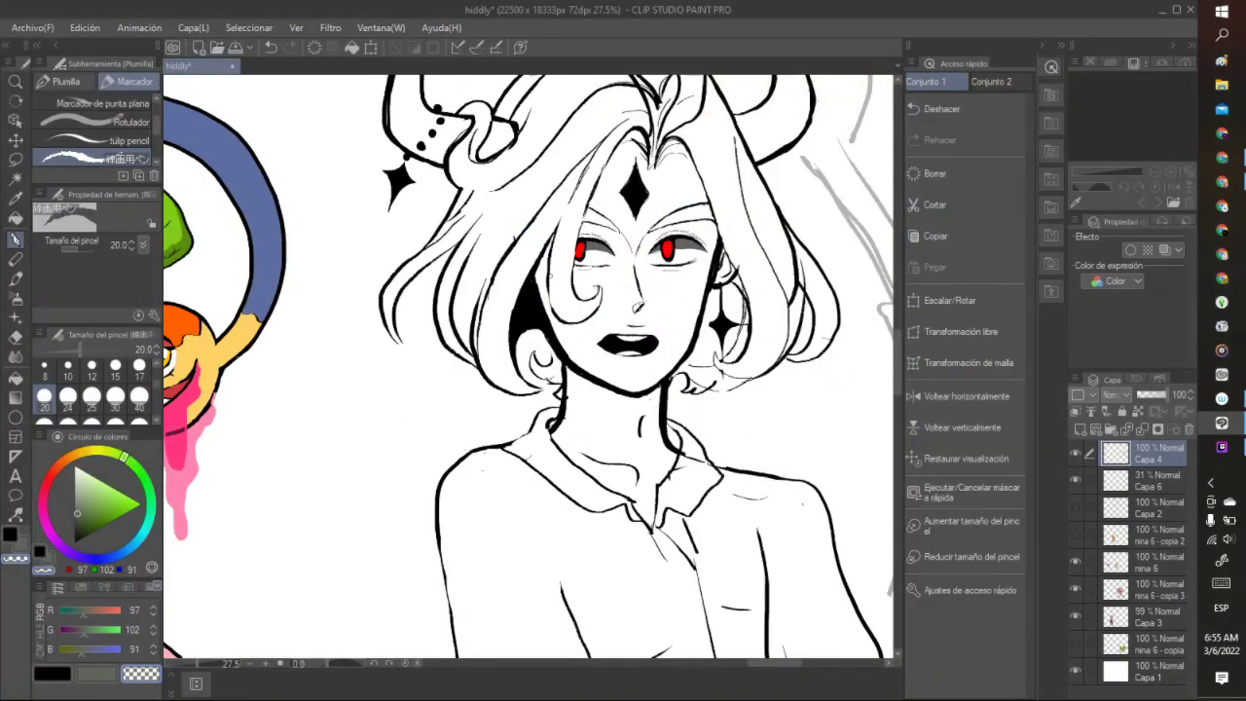
# - Erase with the transparent colour to thin the jawline and clear the face outline crossing the ear
pyautogui.moveTo(541, 255); pyautogui.dragTo(534, 292)
pyautogui.hotkey('ctrl', 'z')
pyautogui.click(626, 359)
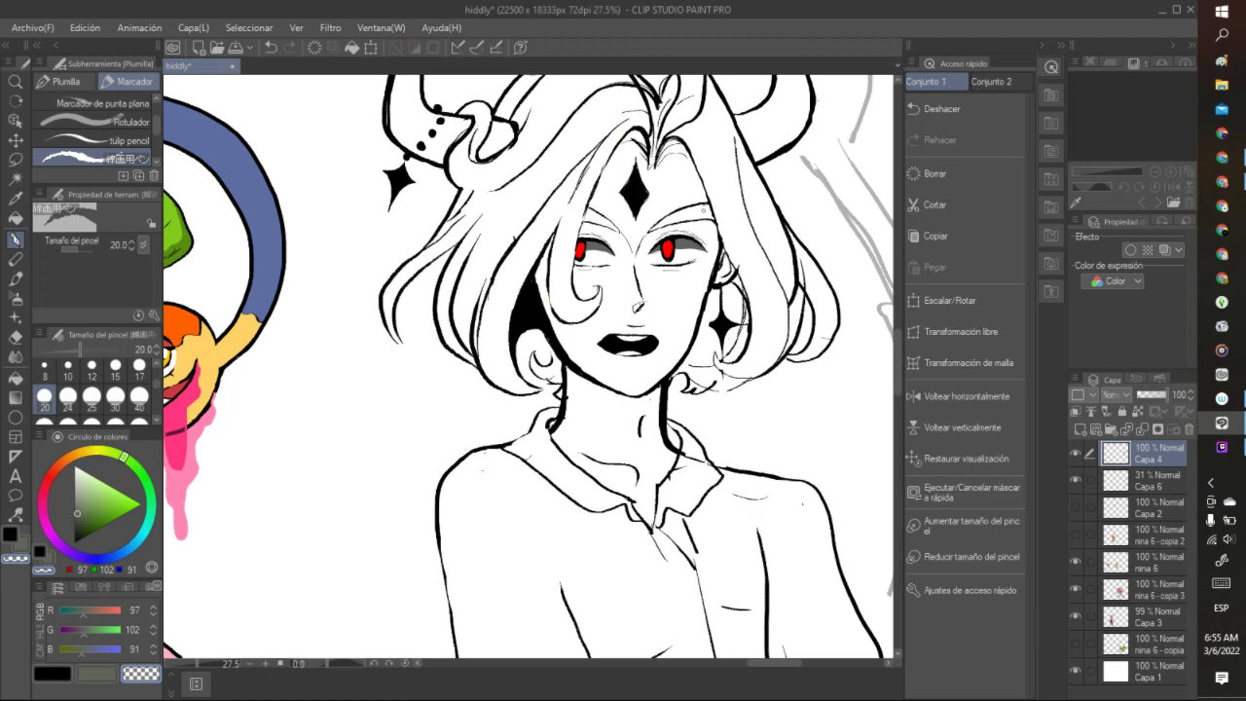
pyautogui.click(271, 47)
pyautogui.moveTo(709, 270)
pyautogui.mouseDown()
pyautogui.moveTo(721, 272)
pyautogui.moveTo(715, 282)
pyautogui.moveTo(719, 251)
pyautogui.mouseUp()
# - Redraw the cheek edge below the ear in black, trim the line along the jaw, and thicken the chin line
pyautogui.moveTo(136, 501); pyautogui.dragTo(75, 542)
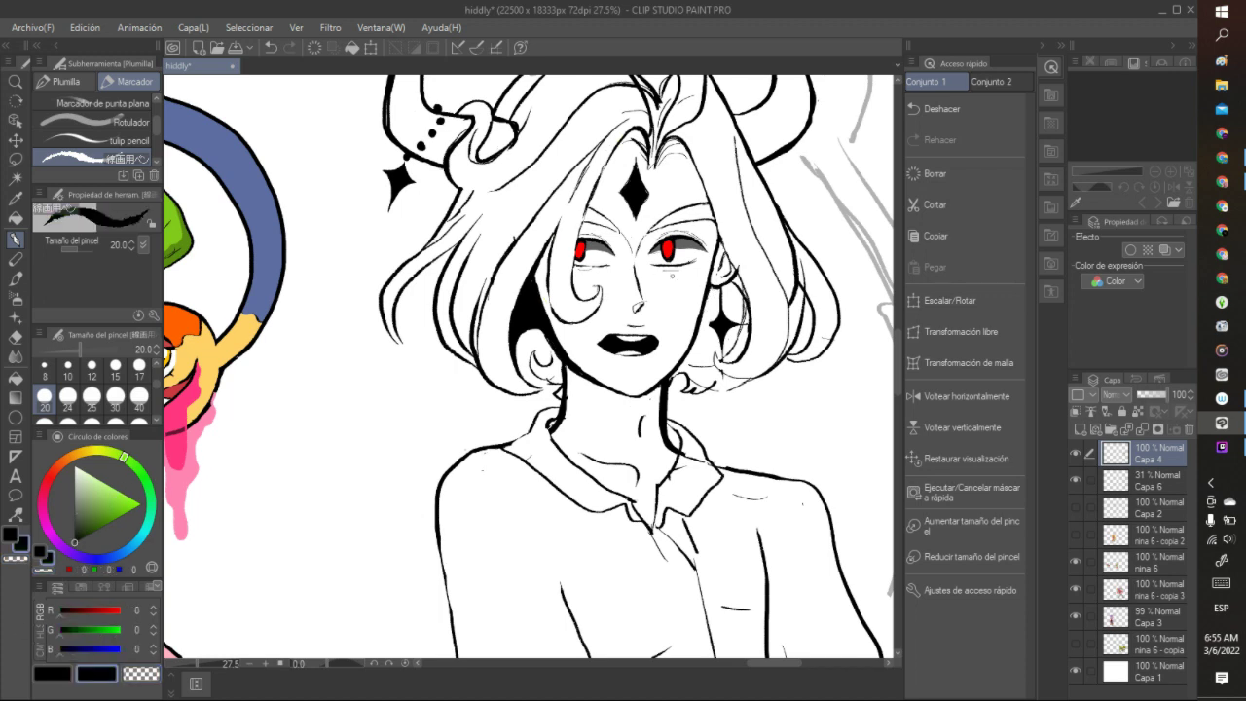
pyautogui.moveTo(711, 283); pyautogui.dragTo(712, 290)
pyautogui.click(15, 558)
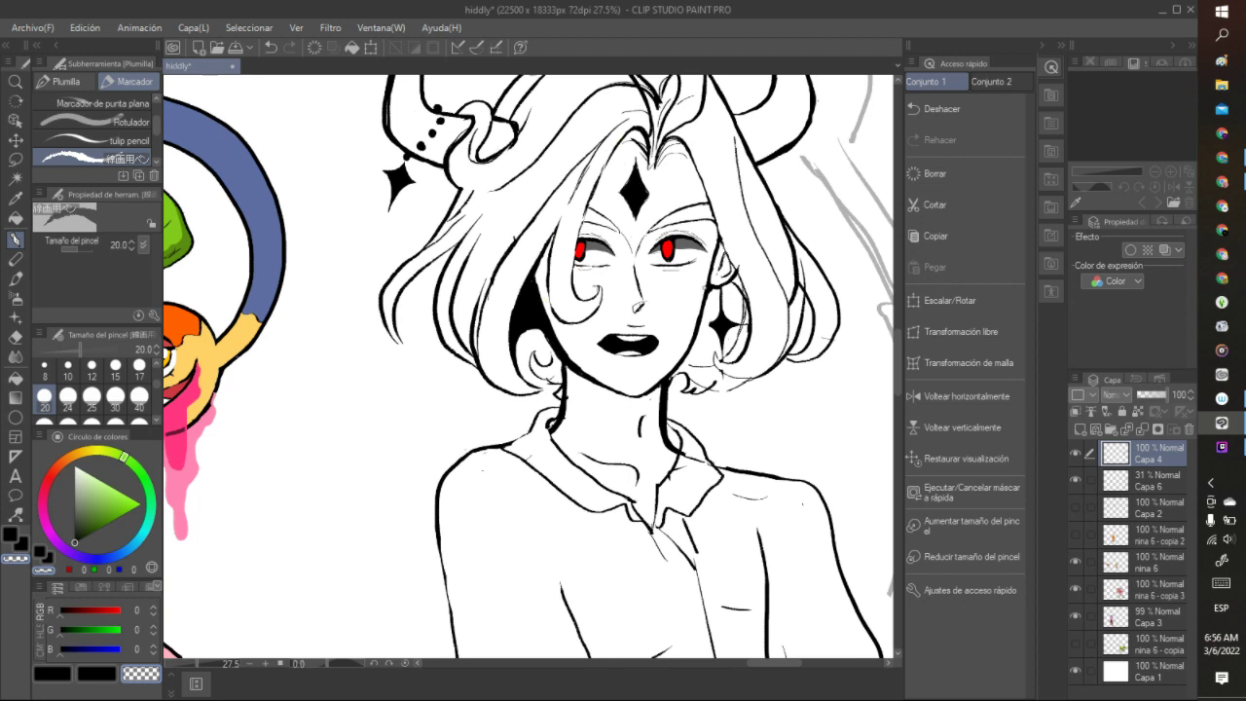
pyautogui.moveTo(701, 308); pyautogui.dragTo(690, 334)
pyautogui.click(98, 673)
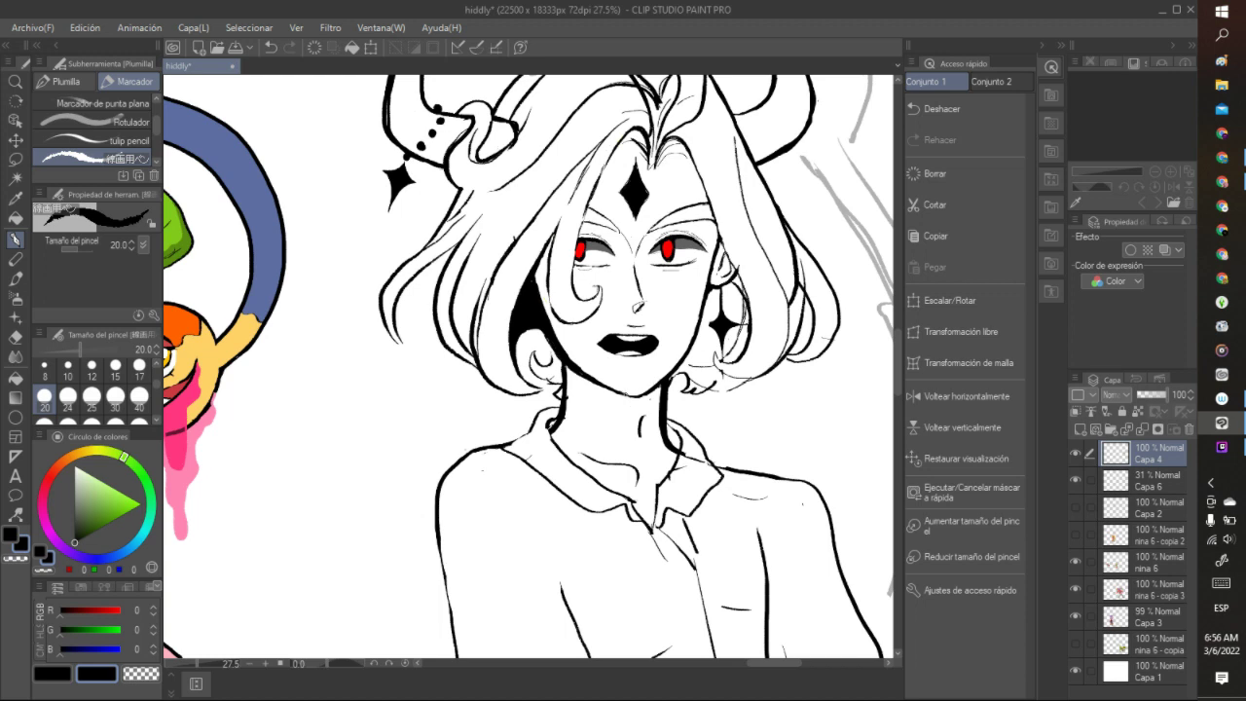
pyautogui.moveTo(616, 391)
pyautogui.mouseDown()
pyautogui.moveTo(594, 382)
pyautogui.moveTo(648, 397)
pyautogui.mouseUp()
# - Try to extend the solid black hair shadow over the cheek beside the curled lock
pyautogui.moveTo(531, 268)
pyautogui.mouseDown()
pyautogui.moveTo(542, 305)
pyautogui.moveTo(547, 251)
pyautogui.moveTo(541, 281)
pyautogui.moveTo(557, 318)
pyautogui.mouseUp()
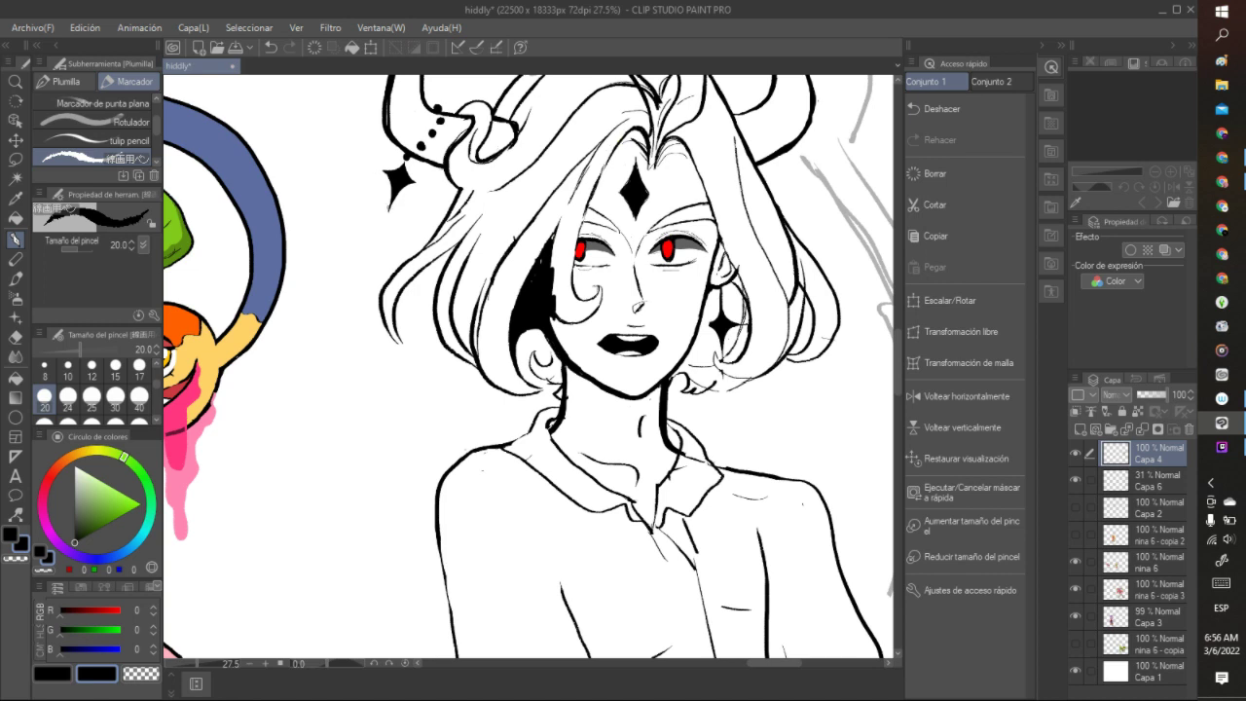
pyautogui.click(270, 46)
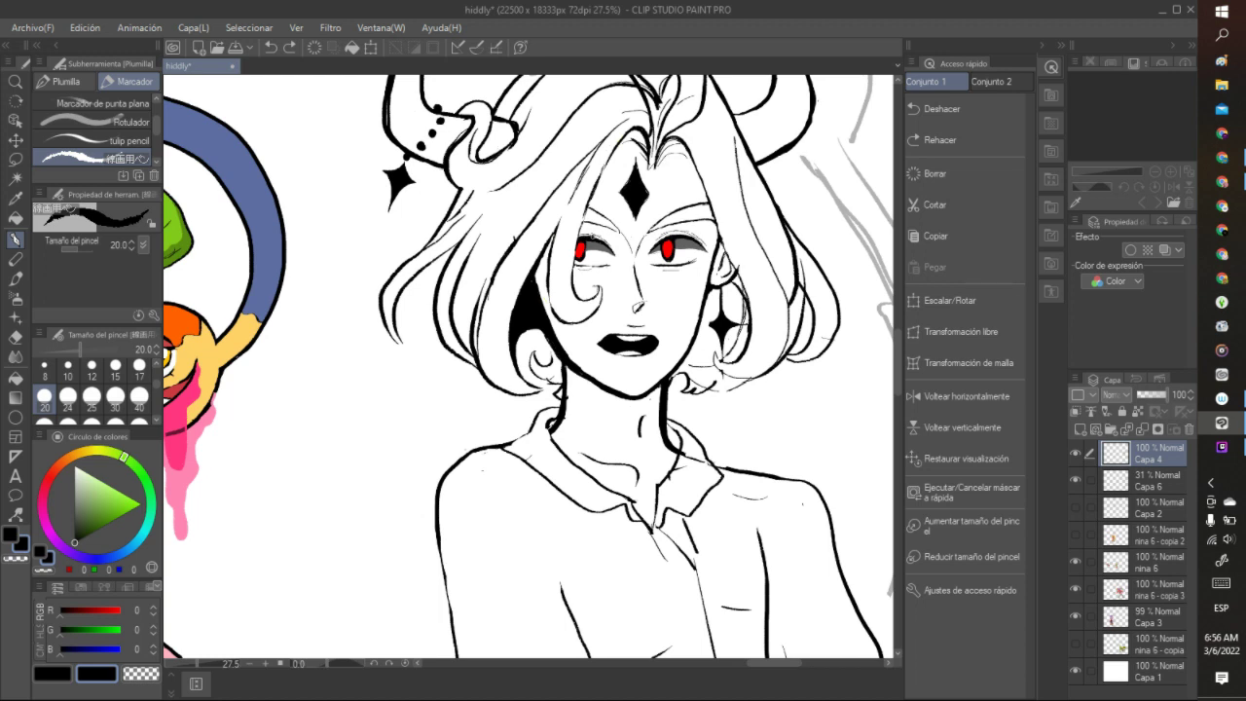
pyautogui.click(748, 76)
# - Clean up the edge of the eye beside the curl and add light red (RGB 255, 119, 121) accents to the irises
pyautogui.click(43, 570)
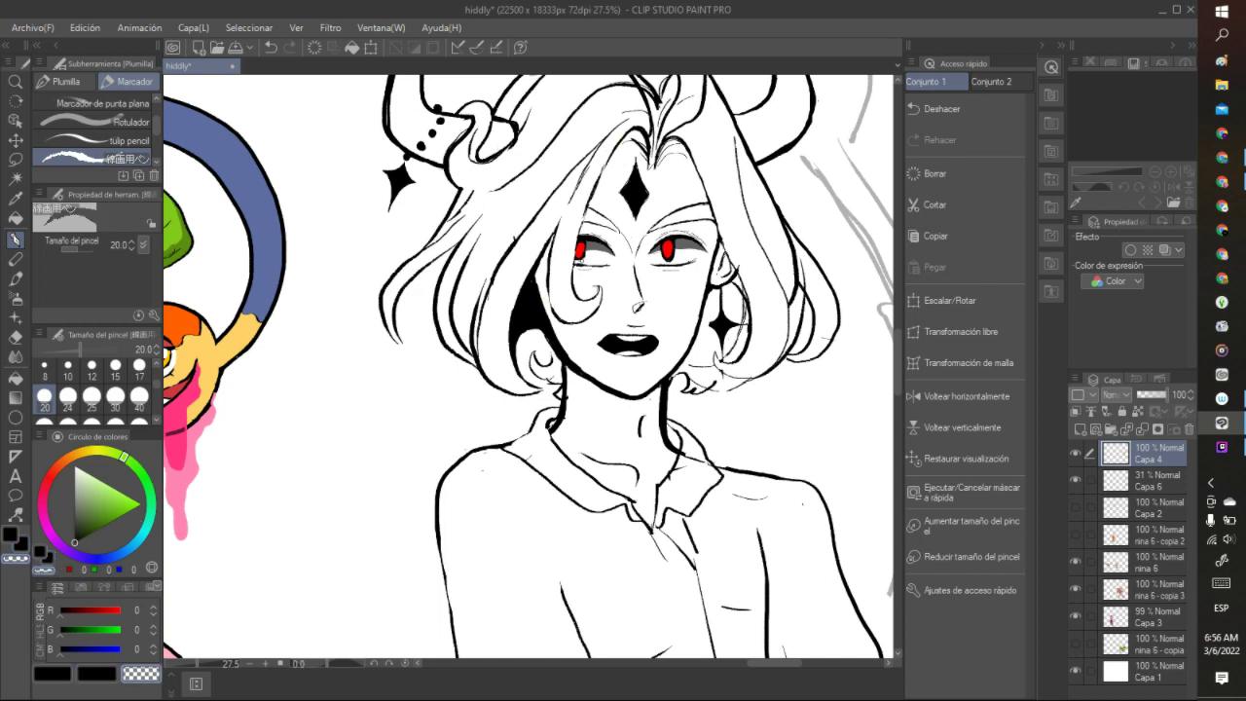
pyautogui.click(584, 259)
pyautogui.click(49, 478)
pyautogui.click(105, 498)
pyautogui.click(110, 485)
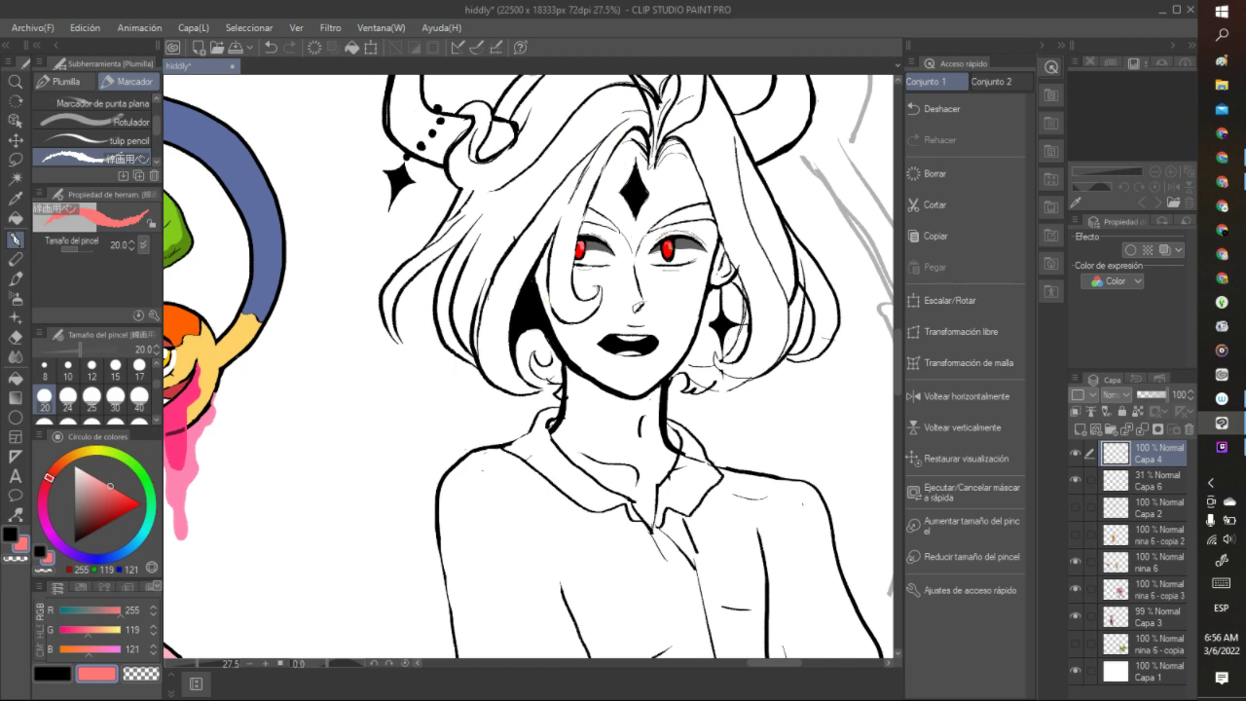
pyautogui.moveTo(668, 243); pyautogui.dragTo(668, 253)
# - Add small white (RGB 255, 255, 255) highlights to both red irises
pyautogui.click(75, 468)
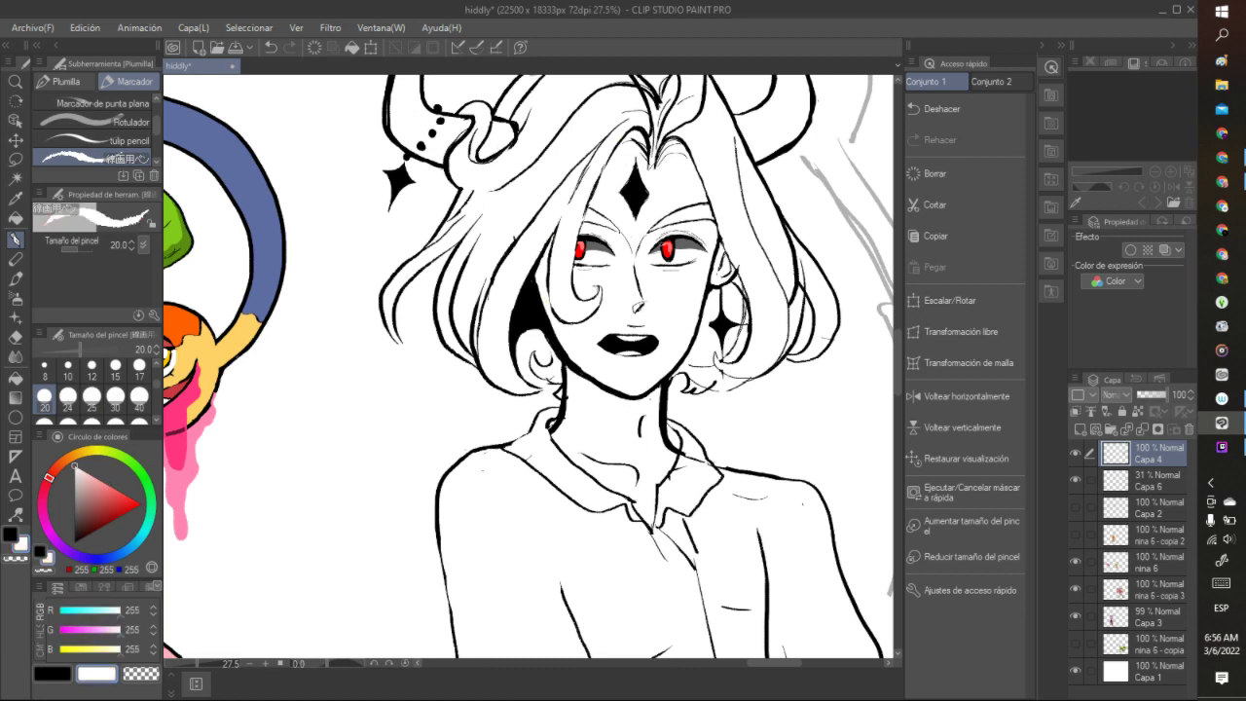
pyautogui.moveTo(672, 243); pyautogui.dragTo(664, 249)
pyautogui.click(270, 47)
pyautogui.click(290, 47)
pyautogui.click(271, 46)
pyautogui.click(291, 47)
pyautogui.moveTo(582, 244); pyautogui.dragTo(581, 250)
# - Draw black slit pupils inside the red irises
pyautogui.press('x')
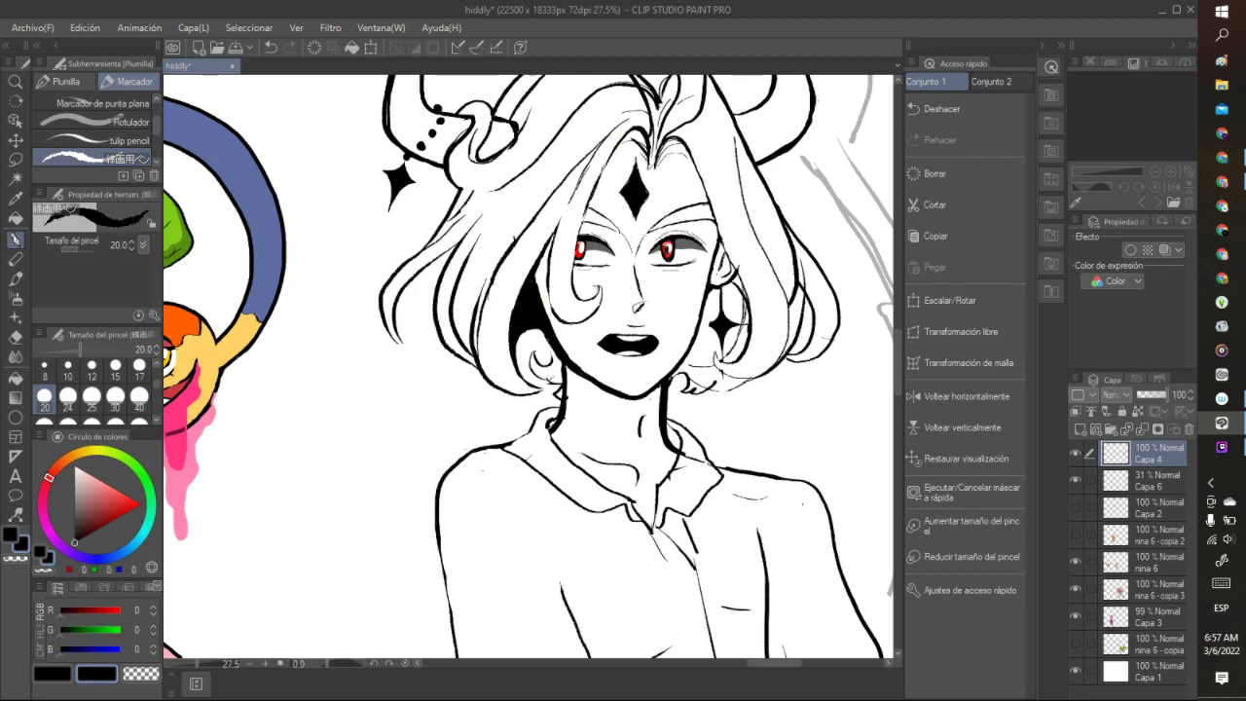
pyautogui.click(271, 47)
pyautogui.click(666, 250)
# - Sketch black strokes along the nose bridge and undo the last two
pyautogui.moveTo(643, 237)
pyautogui.mouseDown()
pyautogui.moveTo(643, 289)
pyautogui.moveTo(641, 266)
pyautogui.mouseUp()
pyautogui.moveTo(634, 265); pyautogui.dragTo(644, 281)
pyautogui.moveTo(638, 278); pyautogui.dragTo(645, 287)
pyautogui.click(270, 46)
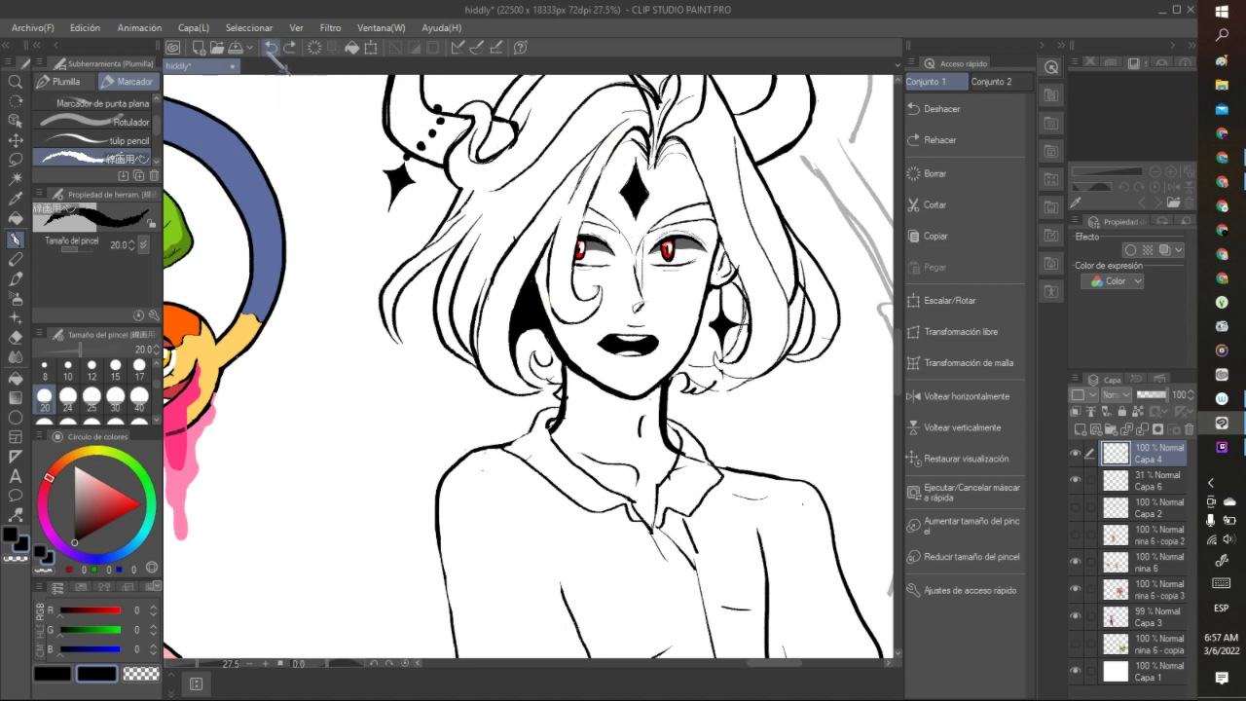
pyautogui.click(271, 47)
# - Try to hatch both eyebrows with short black strokes
pyautogui.moveTo(651, 228)
pyautogui.mouseDown()
pyautogui.moveTo(679, 203)
pyautogui.moveTo(701, 207)
pyautogui.mouseUp()
pyautogui.moveTo(699, 217); pyautogui.dragTo(714, 207)
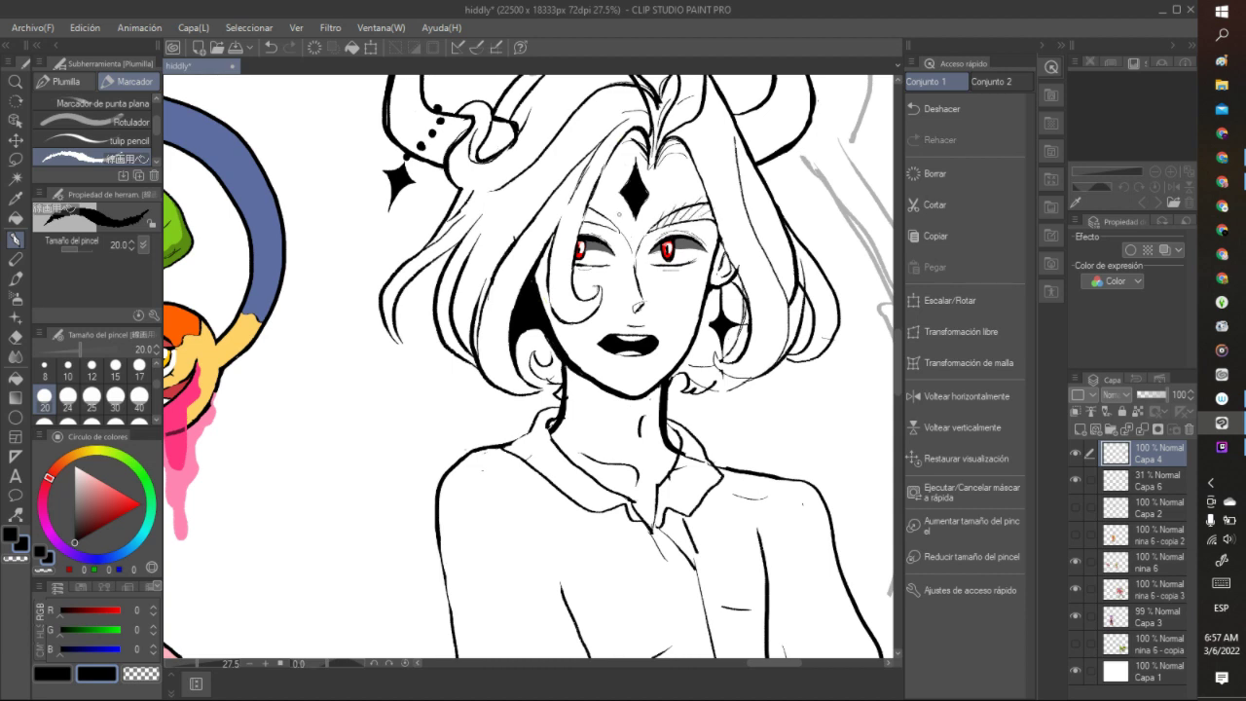
pyautogui.moveTo(601, 227); pyautogui.dragTo(615, 205)
pyautogui.moveTo(596, 229); pyautogui.dragTo(602, 211)
pyautogui.moveTo(580, 221); pyautogui.dragTo(594, 208)
pyautogui.click(271, 47)
pyautogui.click(271, 47)
pyautogui.click(271, 47)
pyautogui.click(271, 47)
pyautogui.click(271, 47)
# - Erase part of the upper nose bridge line with the transparent colour
pyautogui.click(46, 570)
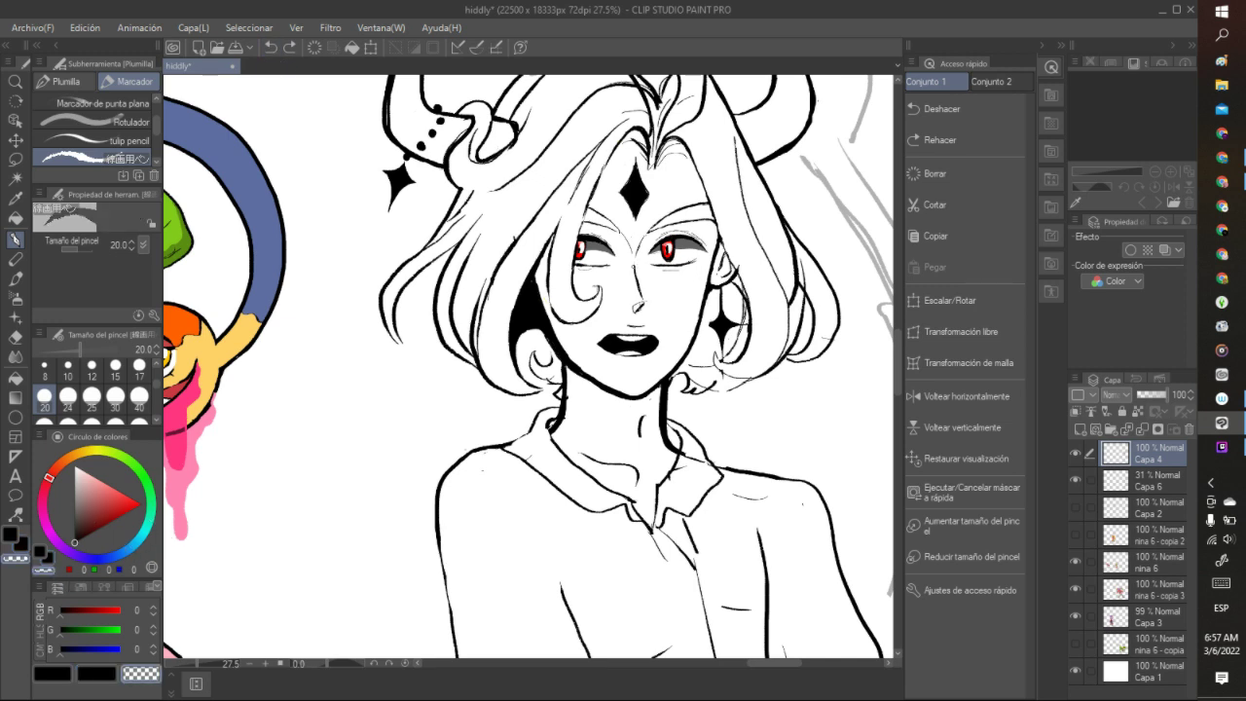
pyautogui.moveTo(633, 266); pyautogui.dragTo(631, 255)
# - Thicken the neck's right outline in black and trim its edges with the transparent colour
pyautogui.press('c')
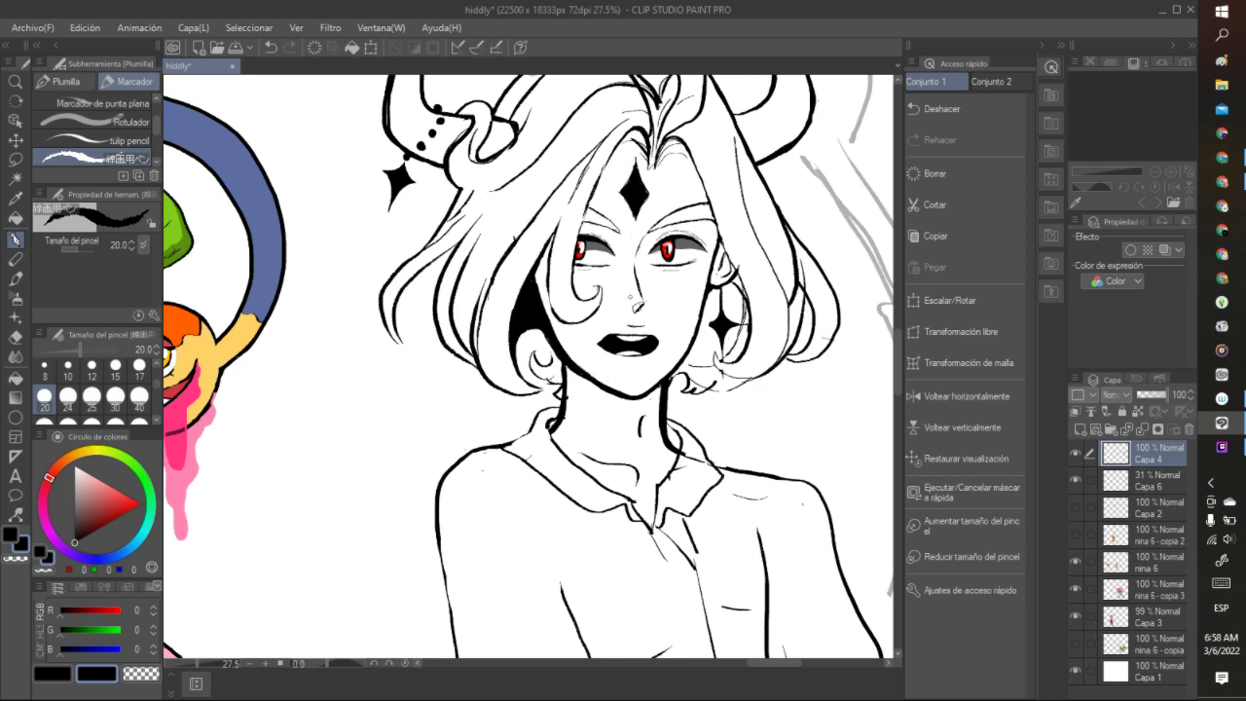
pyautogui.moveTo(658, 388)
pyautogui.mouseDown()
pyautogui.moveTo(654, 428)
pyautogui.moveTo(668, 450)
pyautogui.moveTo(654, 440)
pyautogui.moveTo(654, 393)
pyautogui.moveTo(653, 407)
pyautogui.mouseUp()
pyautogui.click(46, 570)
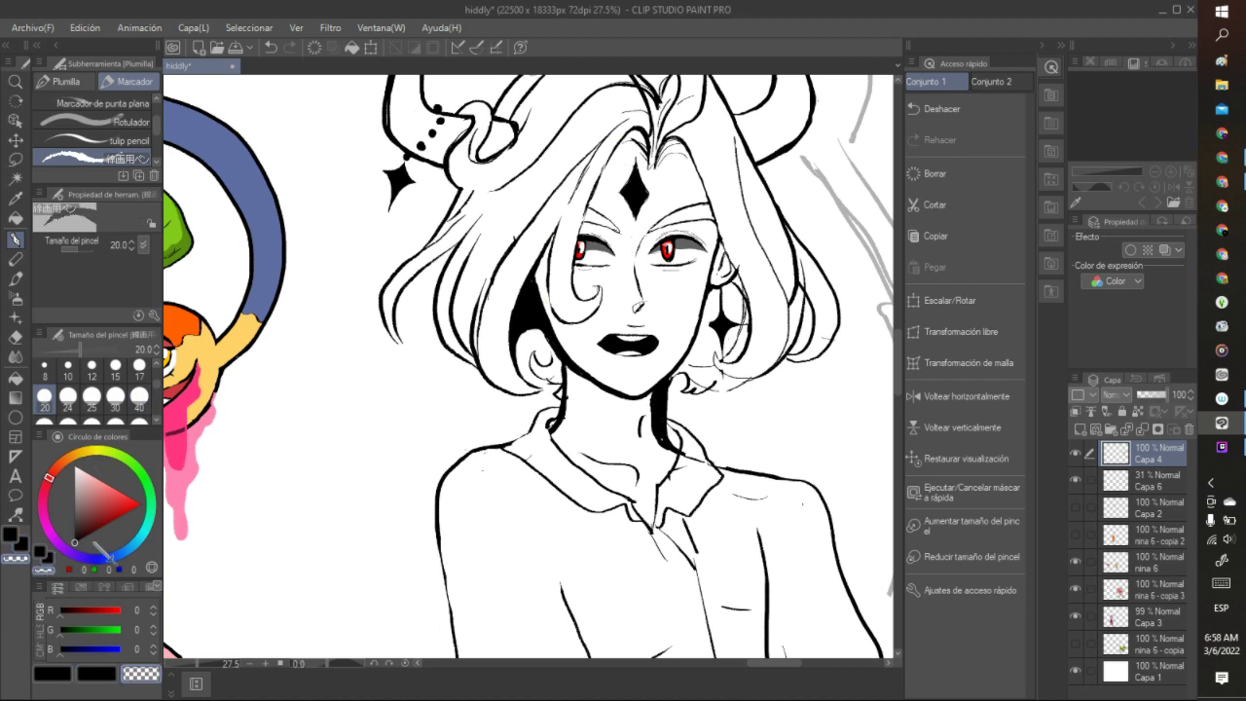
pyautogui.moveTo(673, 444); pyautogui.dragTo(672, 375)
pyautogui.moveTo(652, 393); pyautogui.dragTo(652, 427)
# - Darken the shadow where the neck meets the right side of the collar, undoing and redrawing the black strokes
pyautogui.press('c')
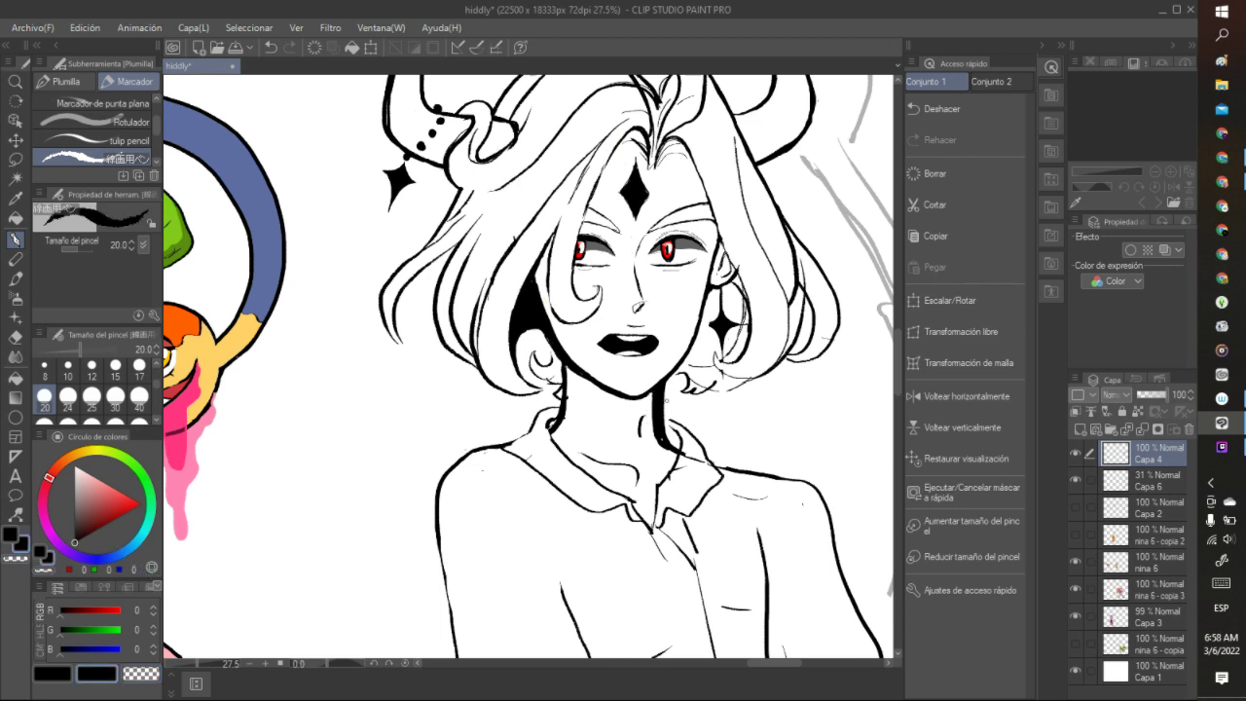
pyautogui.moveTo(662, 436); pyautogui.dragTo(683, 449)
pyautogui.click(271, 47)
pyautogui.moveTo(664, 424); pyautogui.dragTo(680, 448)
pyautogui.click(271, 47)
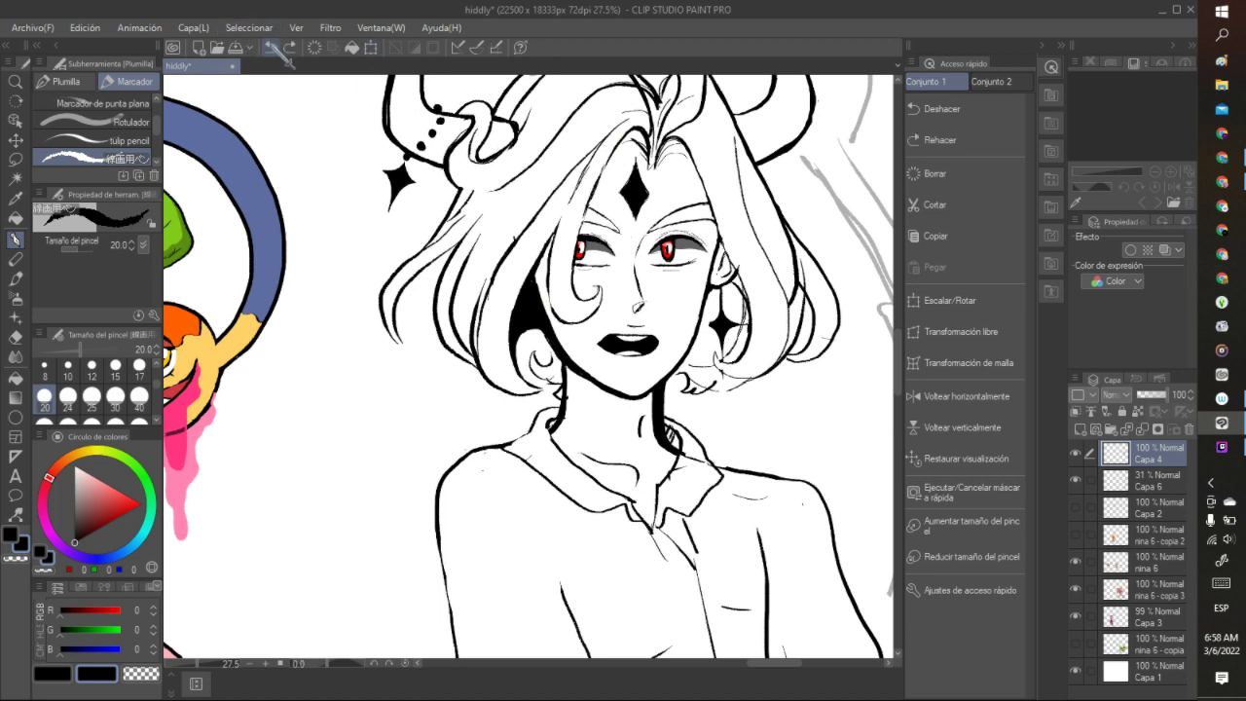
pyautogui.click(271, 47)
pyautogui.click(272, 47)
pyautogui.click(271, 47)
pyautogui.moveTo(665, 419); pyautogui.dragTo(677, 423)
pyautogui.hotkey('ctrl', 'y')
pyautogui.hotkey('ctrl', 'y')
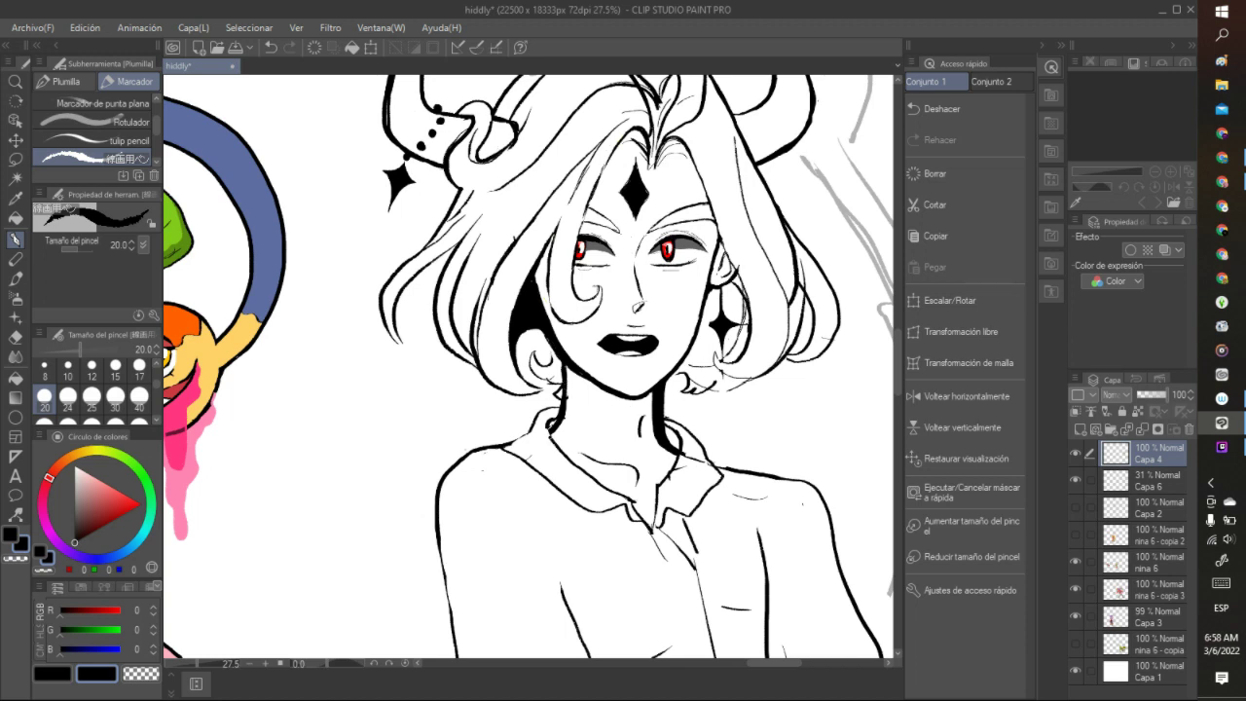
# - Reinforce the left side of the collar with black lines and clean up its outer edge with the transparent colour
pyautogui.moveTo(548, 435)
pyautogui.mouseDown()
pyautogui.moveTo(557, 418)
pyautogui.moveTo(547, 433)
pyautogui.moveTo(584, 473)
pyautogui.mouseUp()
pyautogui.moveTo(509, 451)
pyautogui.mouseDown()
pyautogui.moveTo(476, 450)
pyautogui.moveTo(562, 400)
pyautogui.mouseUp()
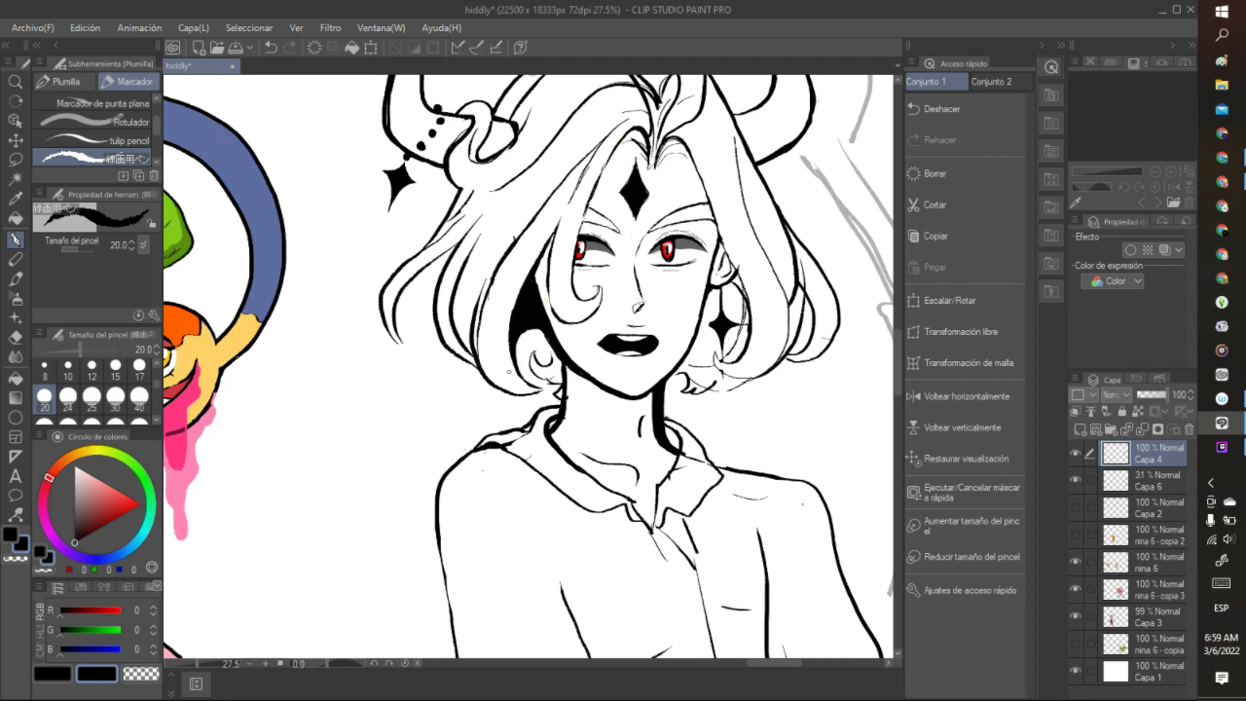
pyautogui.press('c')
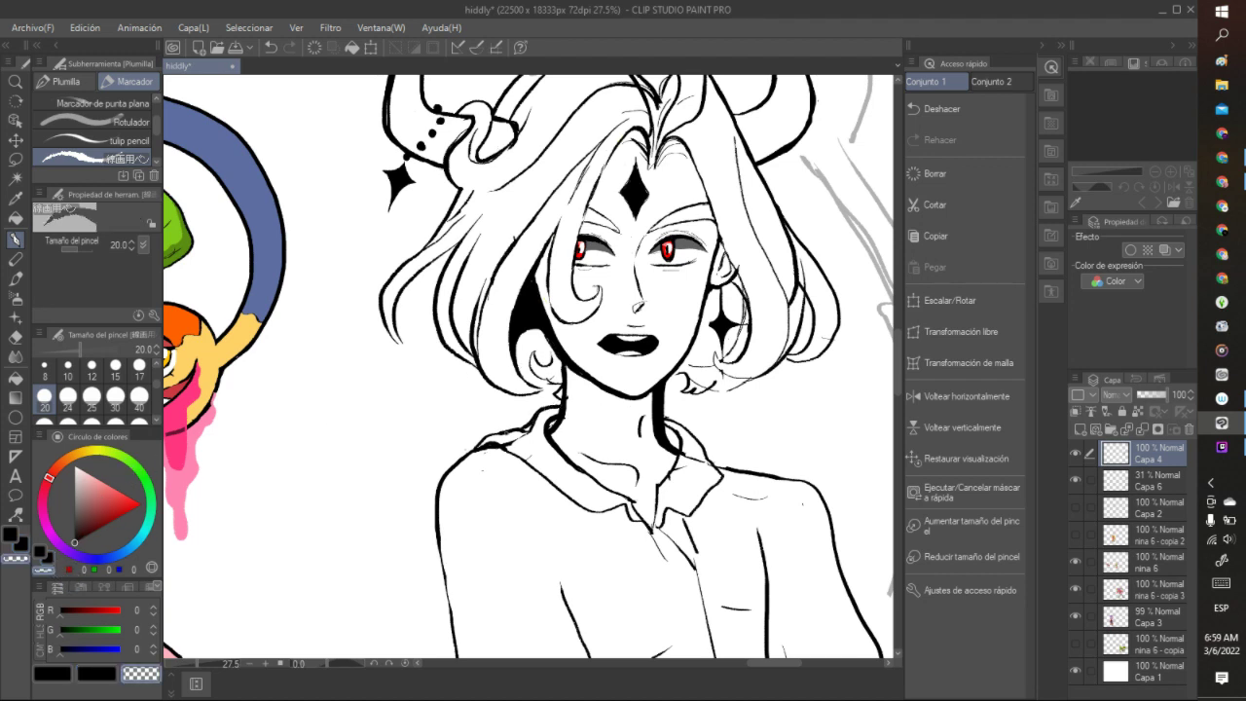
pyautogui.moveTo(514, 442); pyautogui.dragTo(498, 446)
pyautogui.moveTo(535, 422)
pyautogui.mouseDown()
pyautogui.moveTo(544, 414)
pyautogui.moveTo(513, 434)
pyautogui.mouseUp()
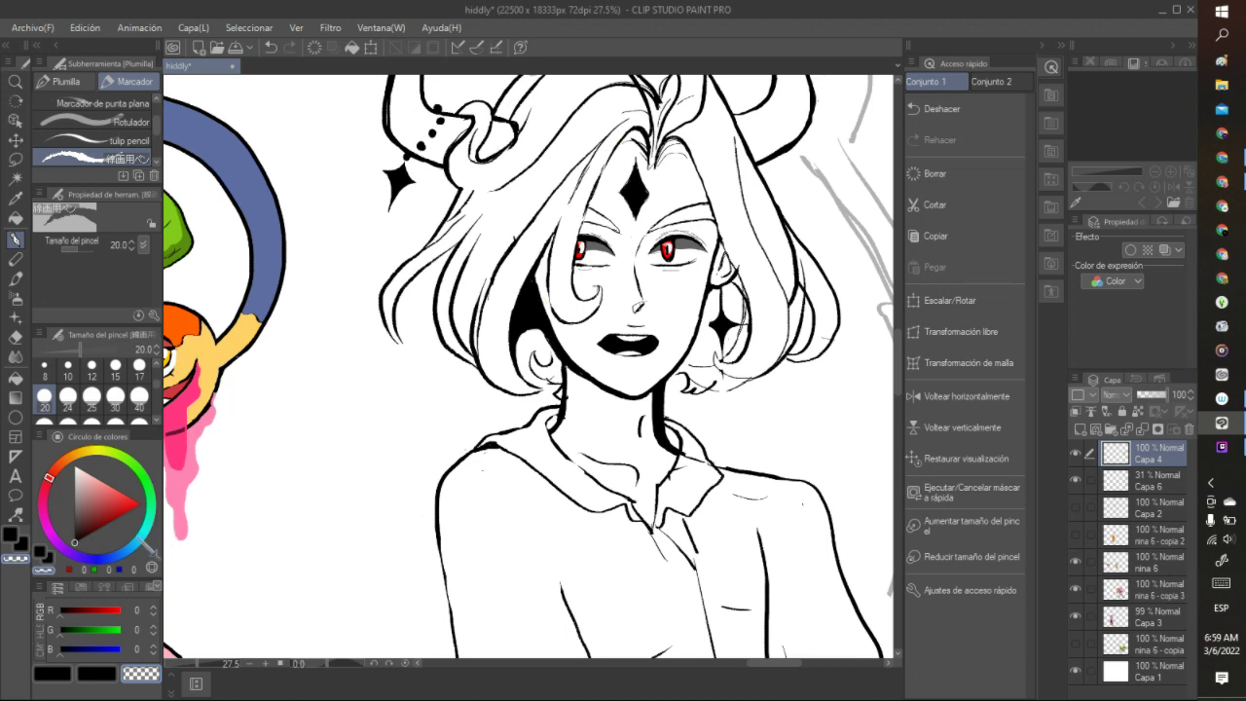
# - Paint a black shadow inside the left side of the collar, against the neck
pyautogui.click(98, 673)
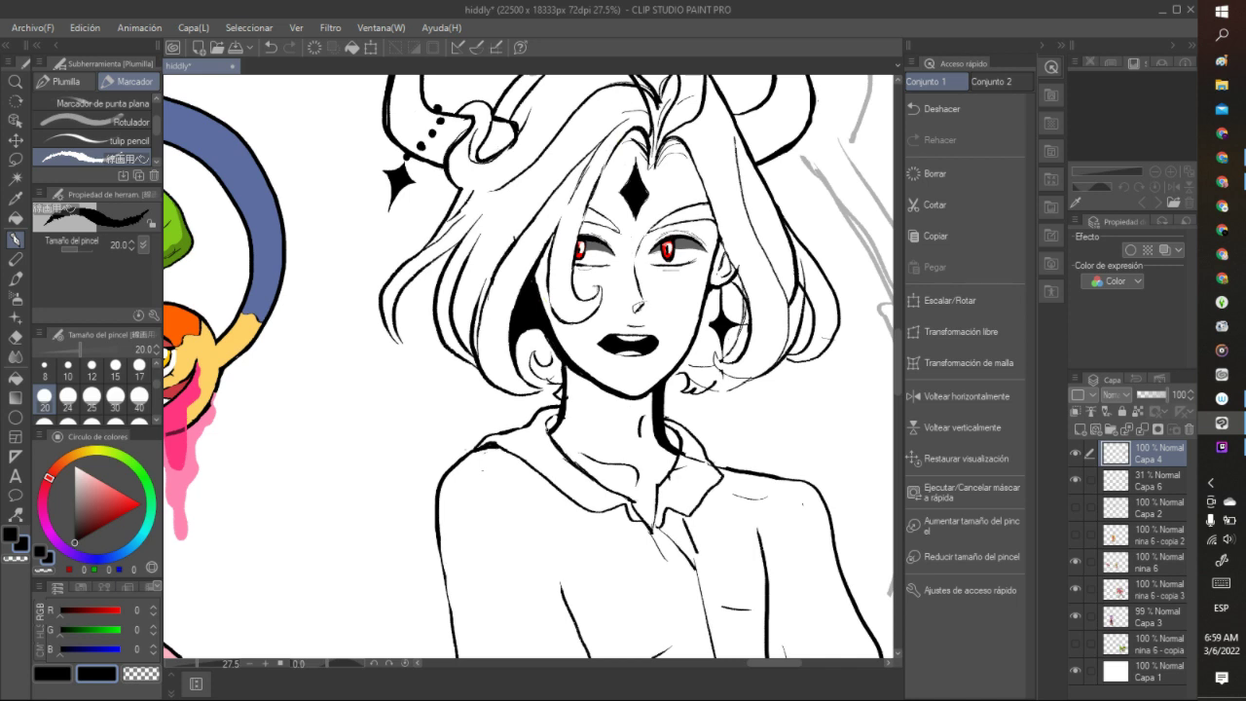
pyautogui.moveTo(551, 414); pyautogui.dragTo(560, 458)
pyautogui.moveTo(538, 421); pyautogui.dragTo(523, 433)
pyautogui.moveTo(549, 417); pyautogui.dragTo(556, 433)
# - Thicken the jawline in black from the left cheek down to the chin
pyautogui.moveTo(545, 332); pyautogui.dragTo(597, 386)
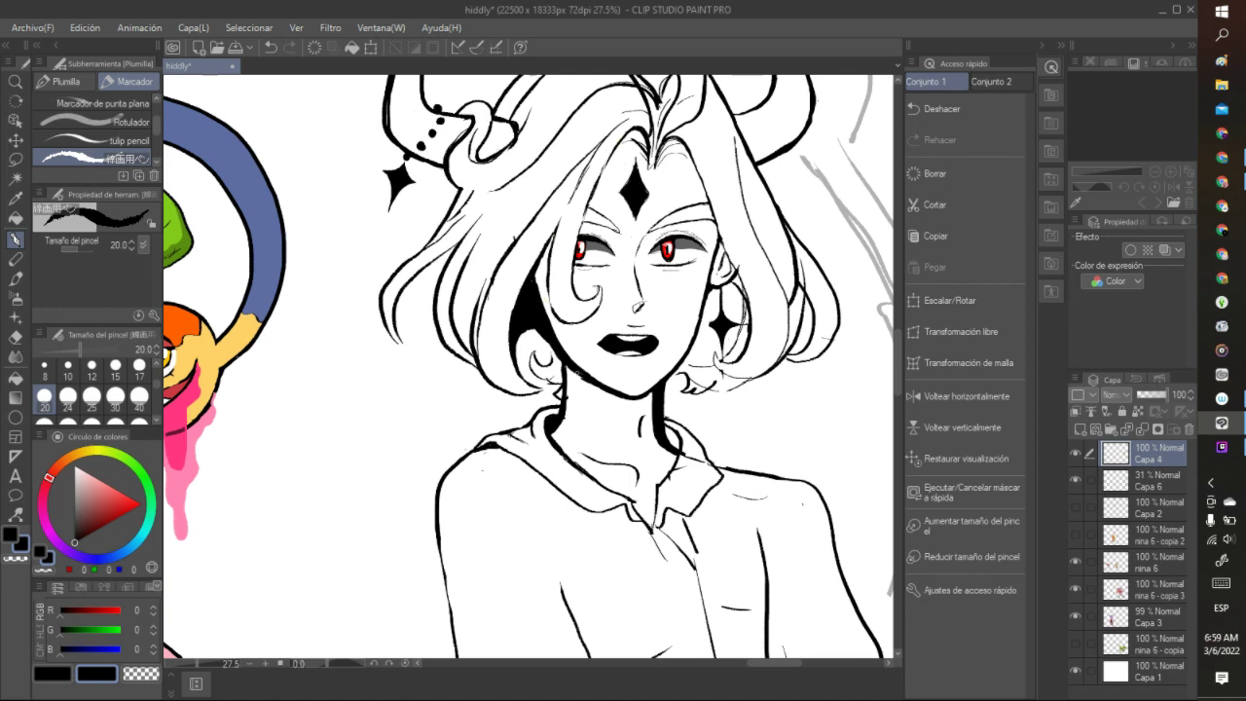
pyautogui.moveTo(580, 378); pyautogui.dragTo(618, 397)
pyautogui.moveTo(621, 392); pyautogui.dragTo(646, 400)
# - Try to shade the neck below the chin with diagonal black hatching and undo the strokes
pyautogui.moveTo(574, 366); pyautogui.dragTo(568, 376)
pyautogui.moveTo(577, 372); pyautogui.dragTo(566, 393)
pyautogui.moveTo(582, 379); pyautogui.dragTo(566, 415)
pyautogui.moveTo(593, 385)
pyautogui.mouseDown()
pyautogui.moveTo(568, 415)
pyautogui.moveTo(624, 437)
pyautogui.mouseUp()
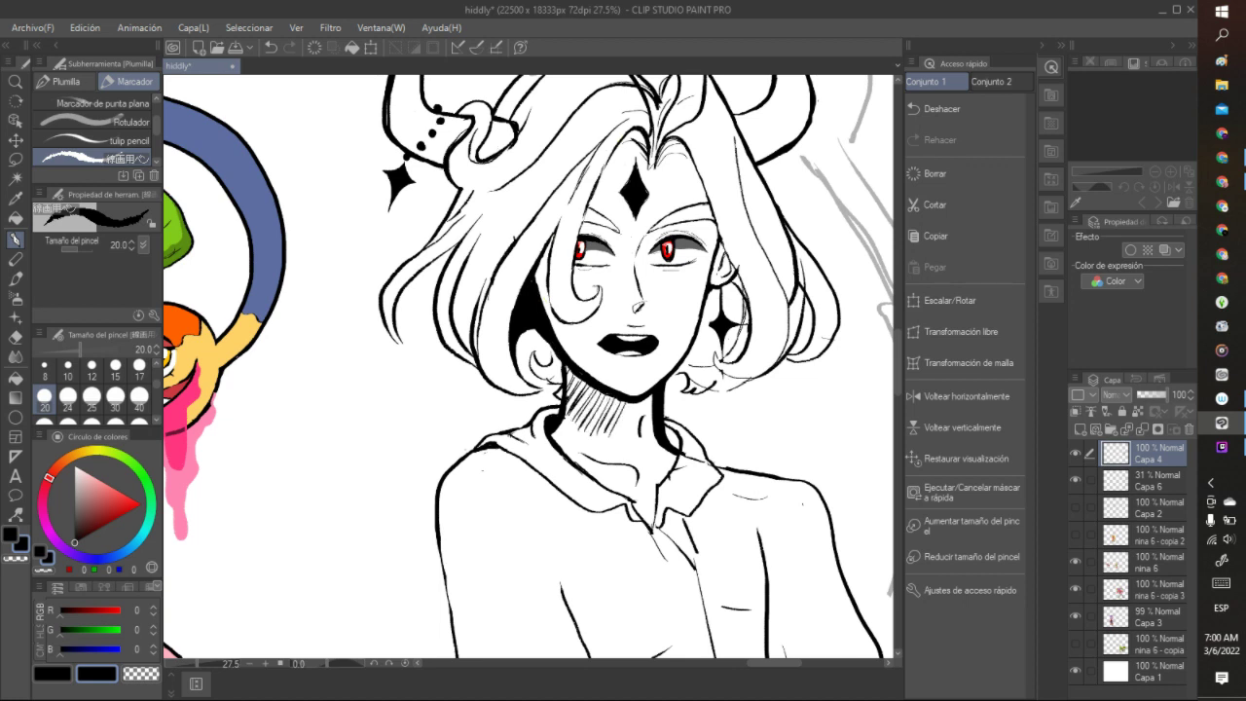
pyautogui.click(273, 48)
pyautogui.click(273, 48)
pyautogui.click(272, 47)
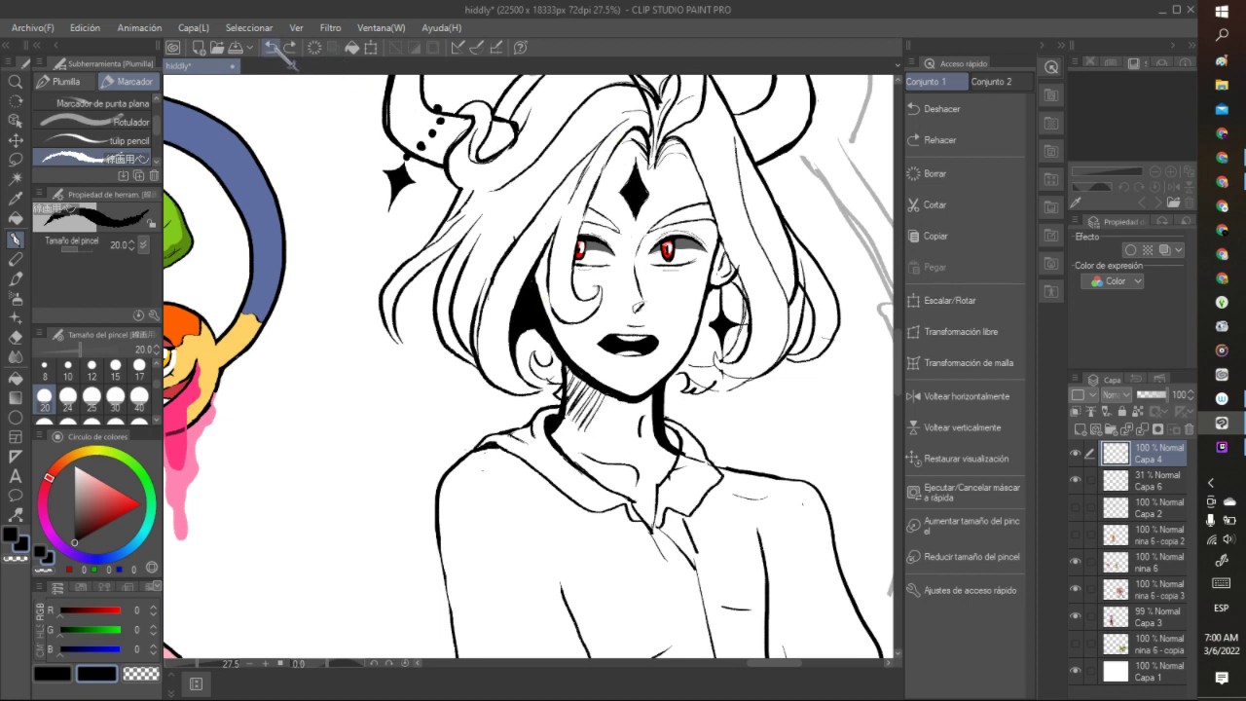
pyautogui.click(273, 48)
pyautogui.click(273, 48)
pyautogui.click(273, 48)
pyautogui.click(274, 47)
pyautogui.click(273, 47)
pyautogui.click(274, 48)
pyautogui.click(274, 48)
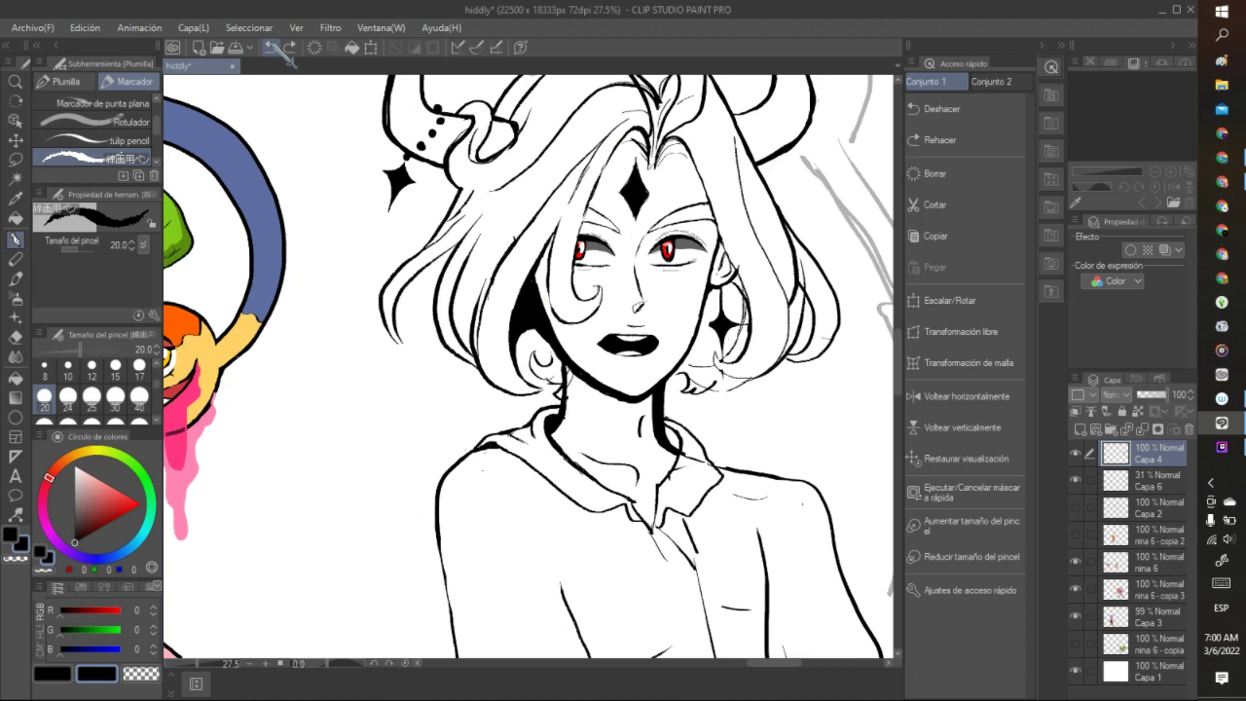
pyautogui.click(273, 48)
pyautogui.moveTo(562, 358); pyautogui.dragTo(560, 361)
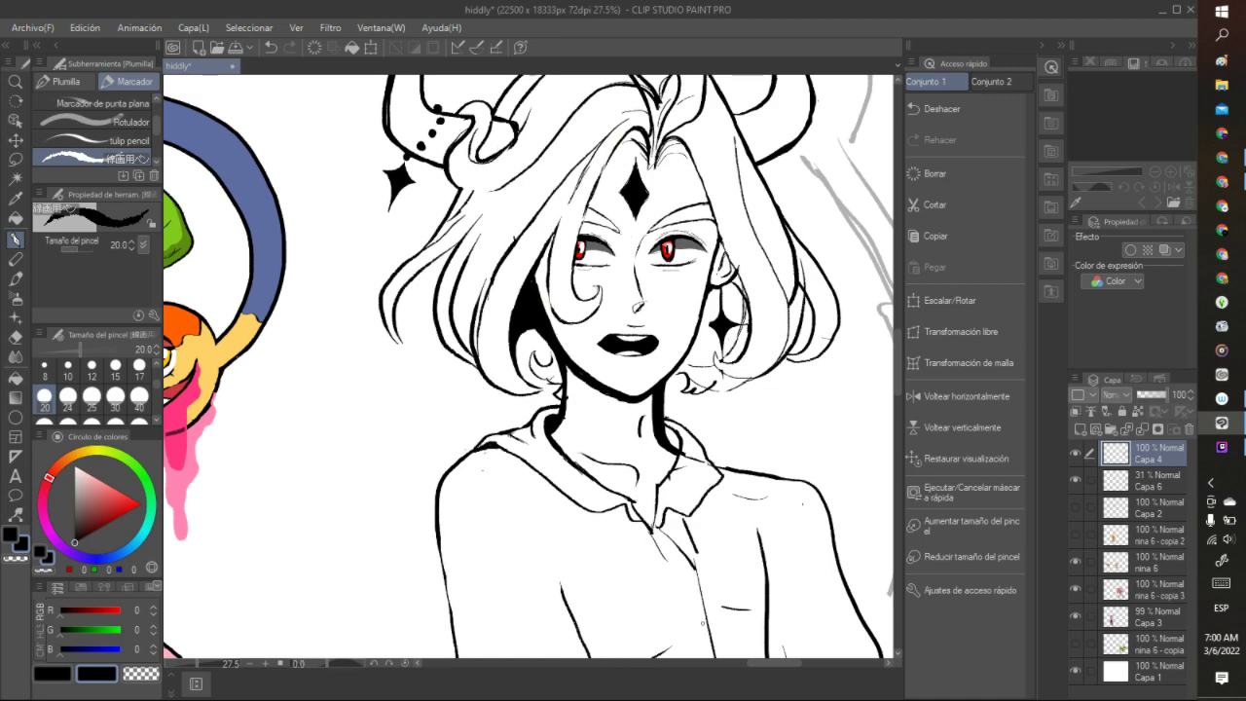
pyautogui.scroll(-10, 678, 597)
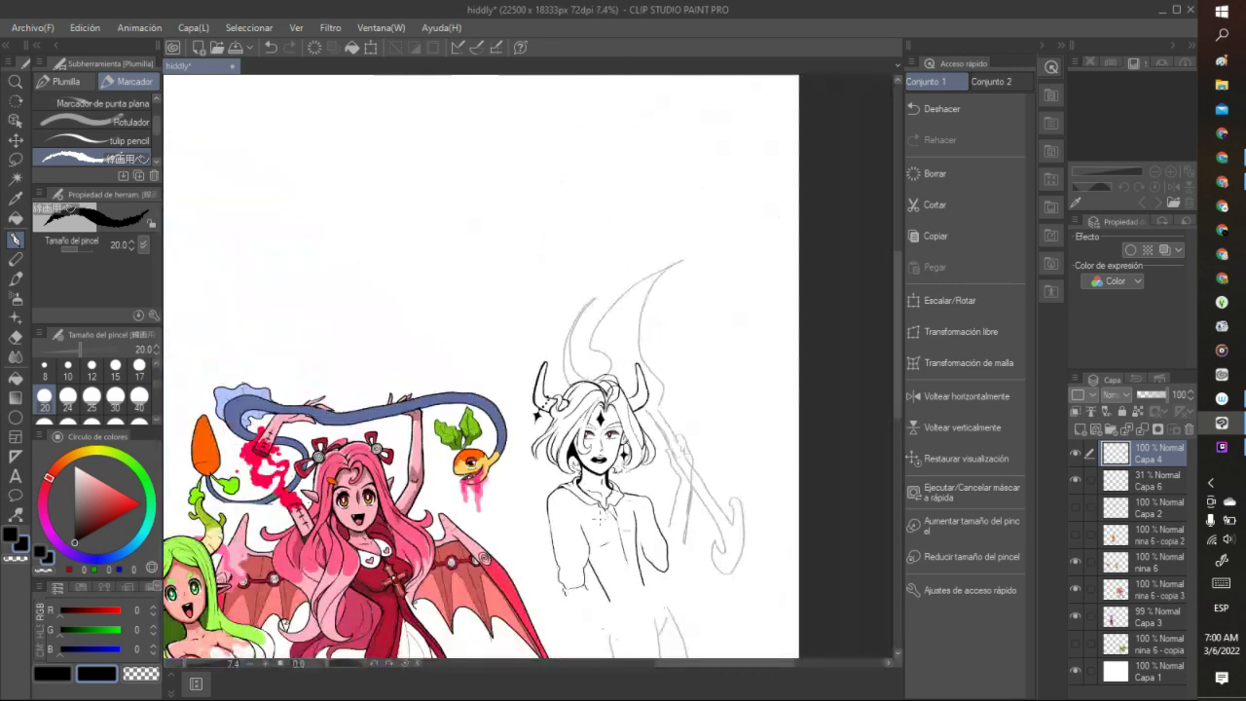
pyautogui.scroll(-1, 603, 594)
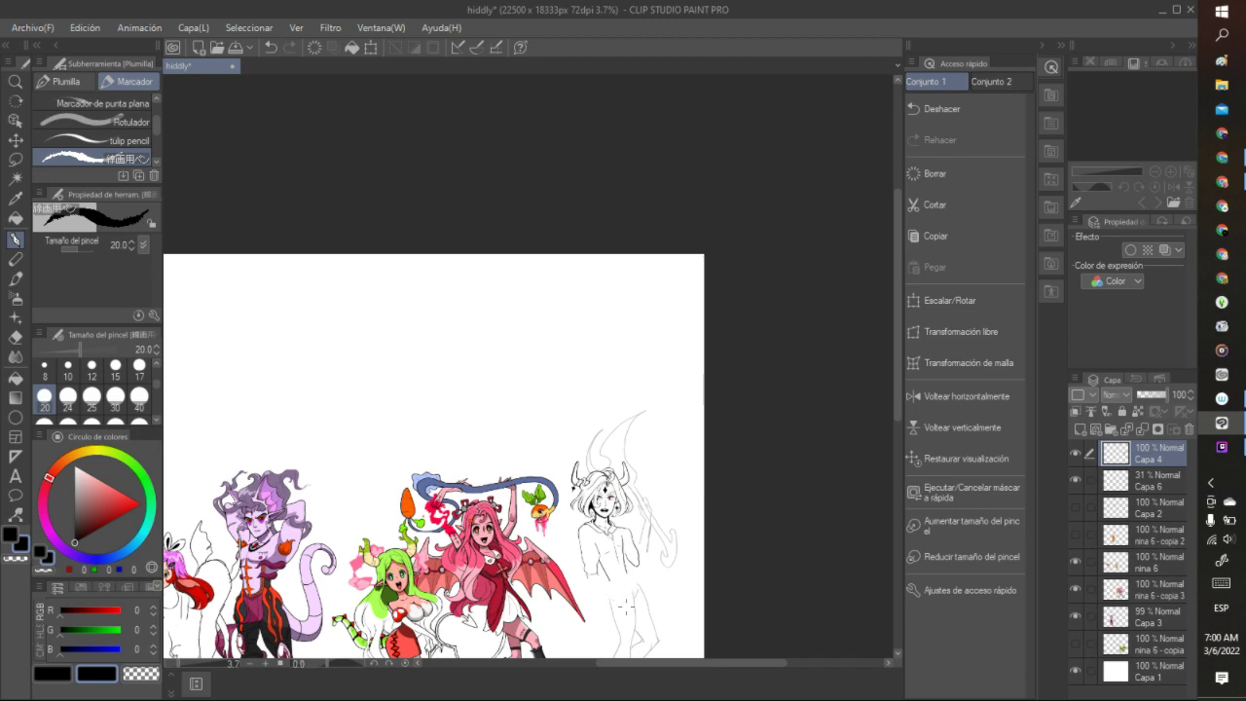
pyautogui.scroll(10, 624, 607)
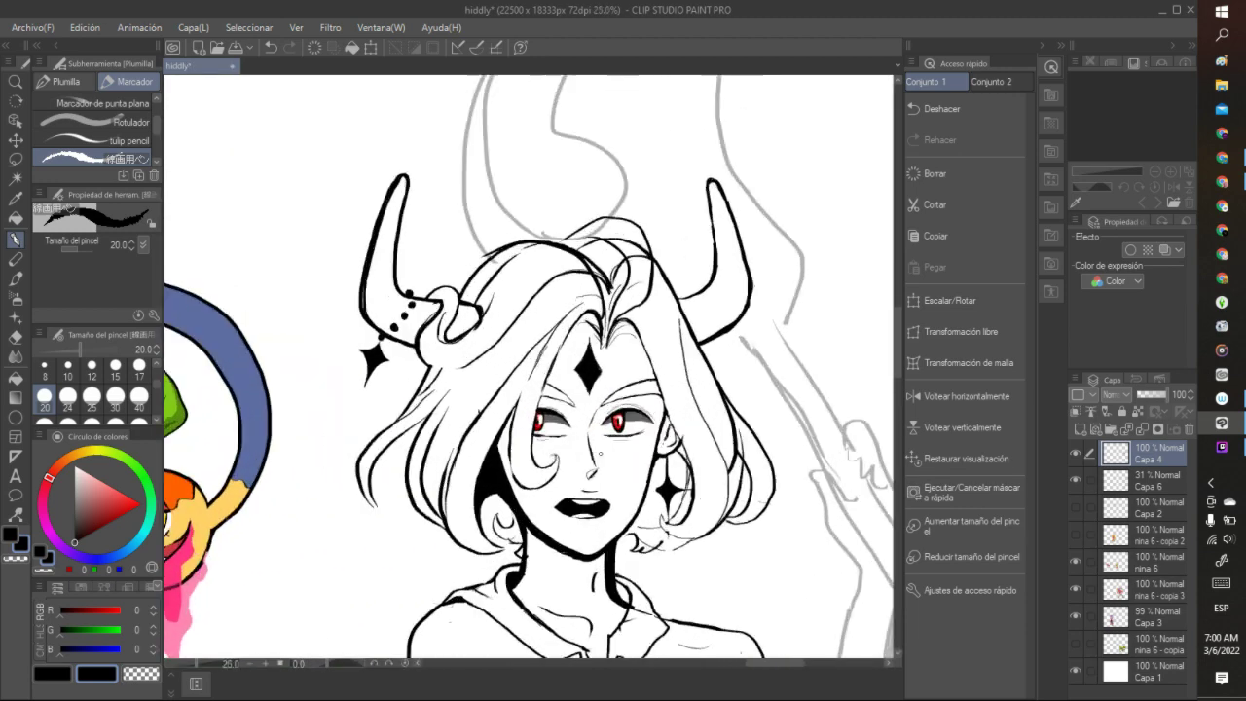
pyautogui.scroll(1, 601, 452)
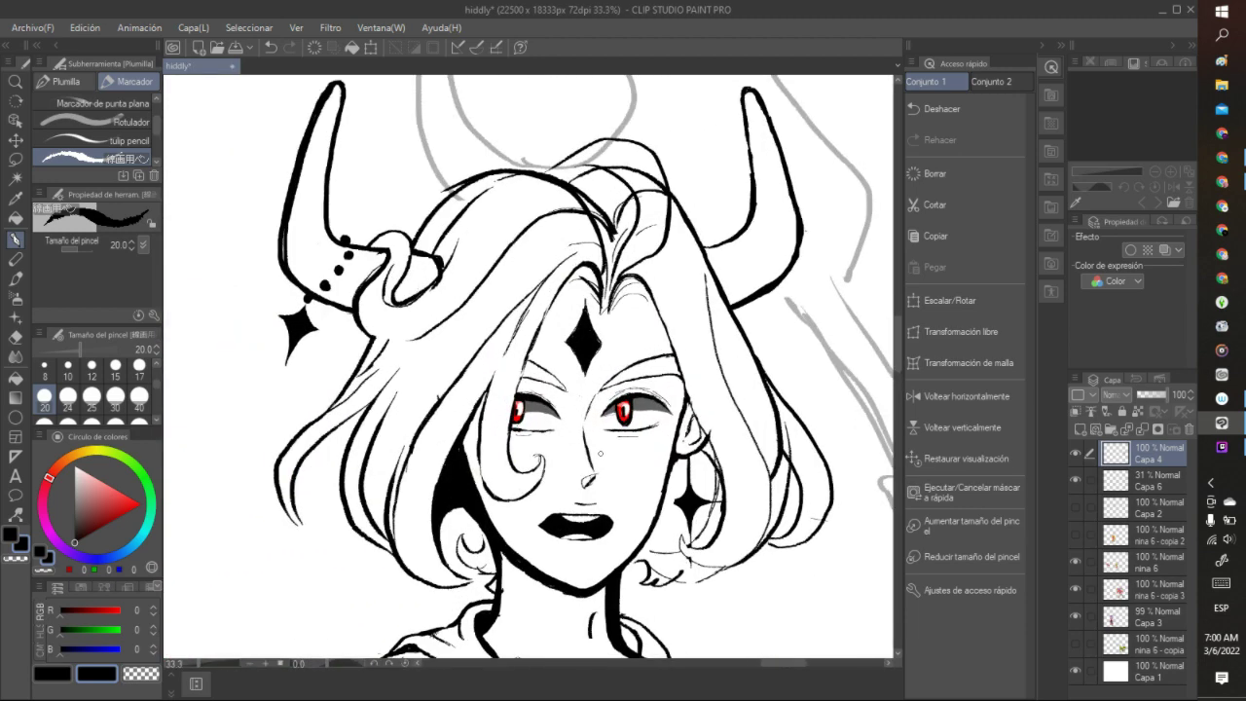
pyautogui.click(44, 570)
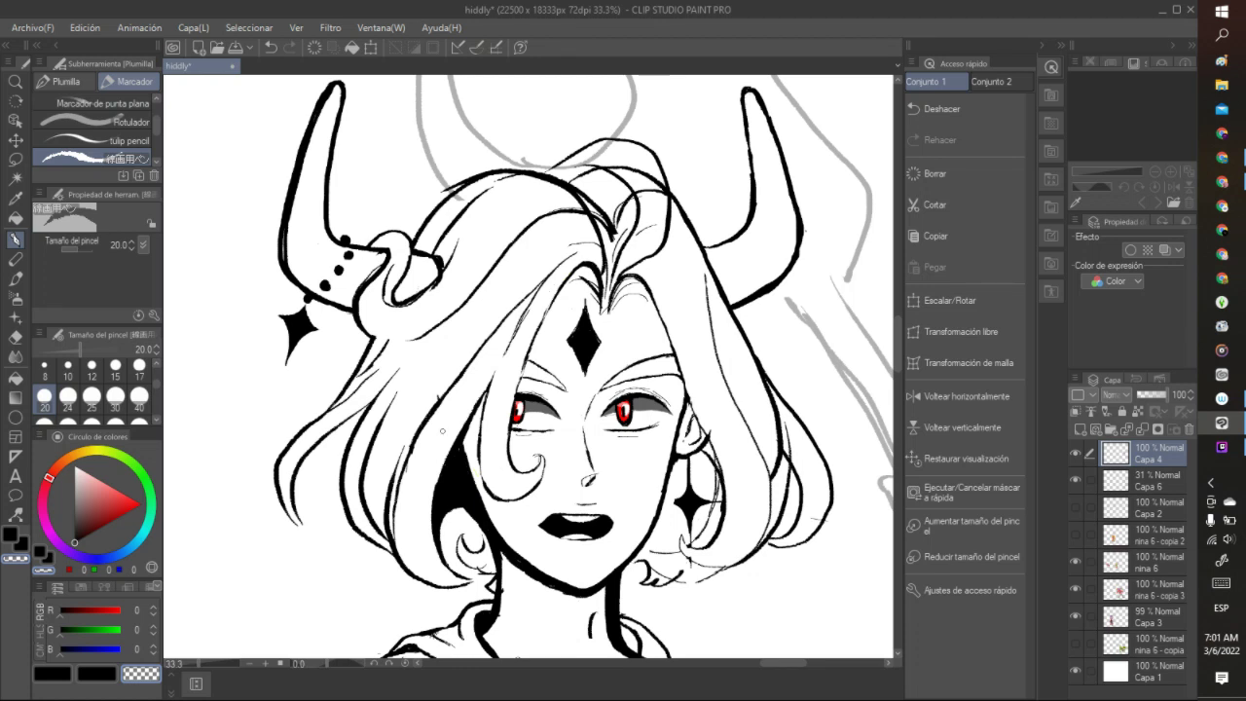
pyautogui.press('c')
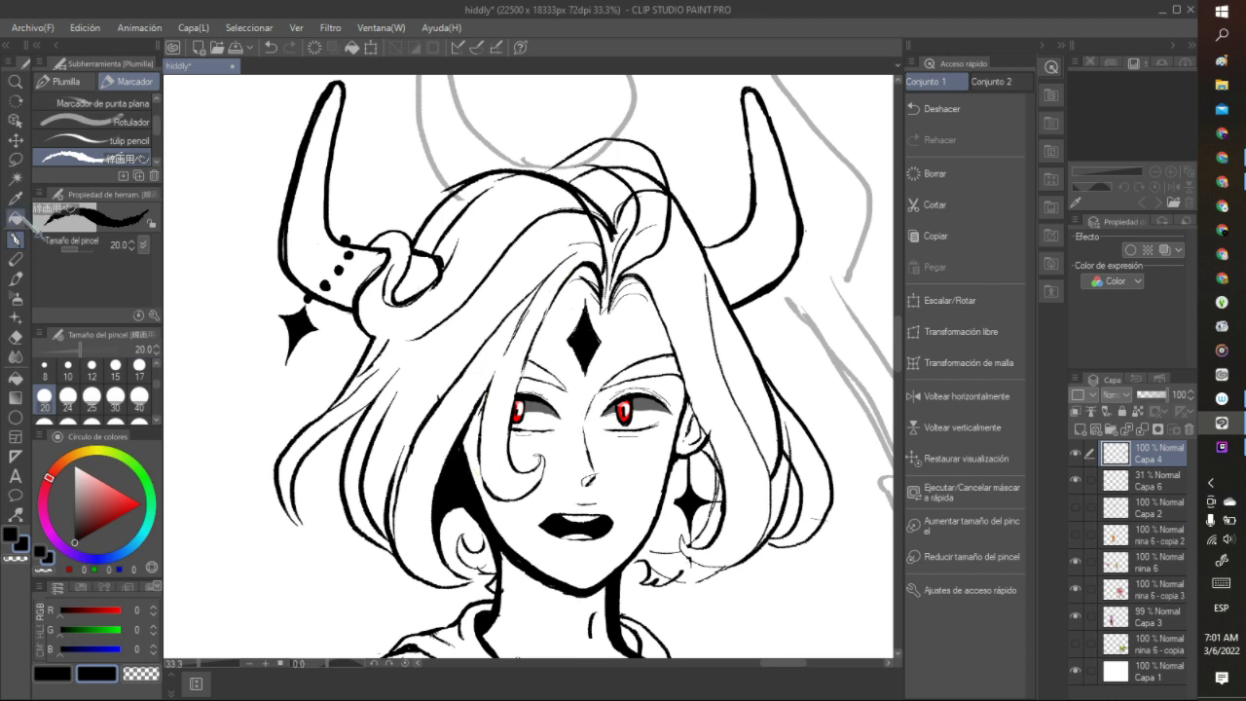
# - Lasso part of the left eye, apply a Scale/Rotate transformation to it and deselect
pyautogui.click(16, 159)
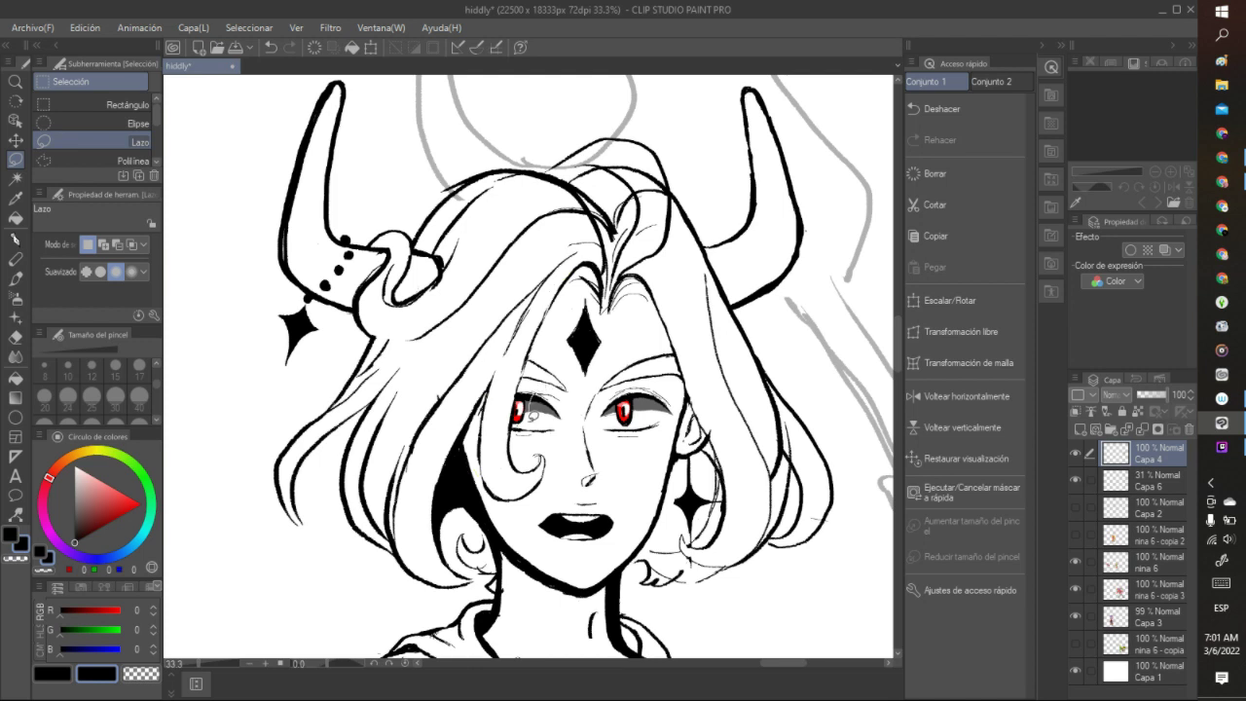
pyautogui.moveTo(531, 416)
pyautogui.mouseDown()
pyautogui.moveTo(573, 414)
pyautogui.moveTo(545, 394)
pyautogui.moveTo(553, 429)
pyautogui.mouseUp()
pyautogui.click(617, 469)
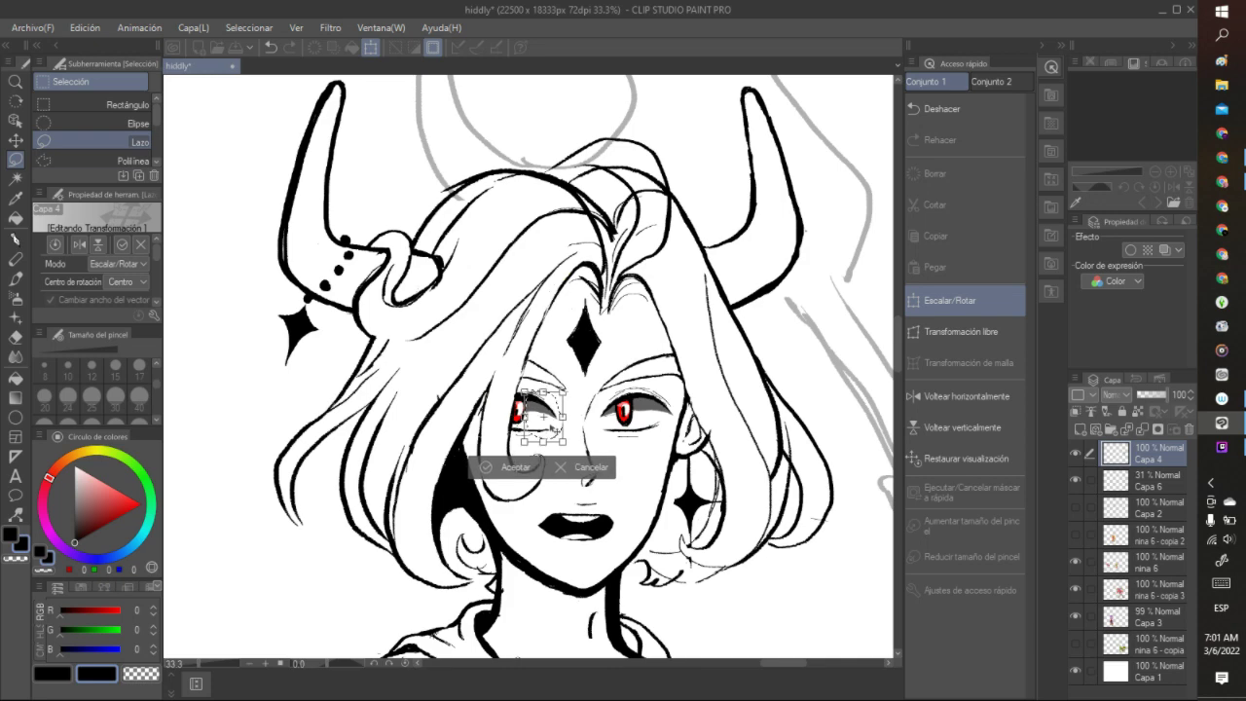
pyautogui.click(513, 468)
pyautogui.hotkey('ctrl', 'd')
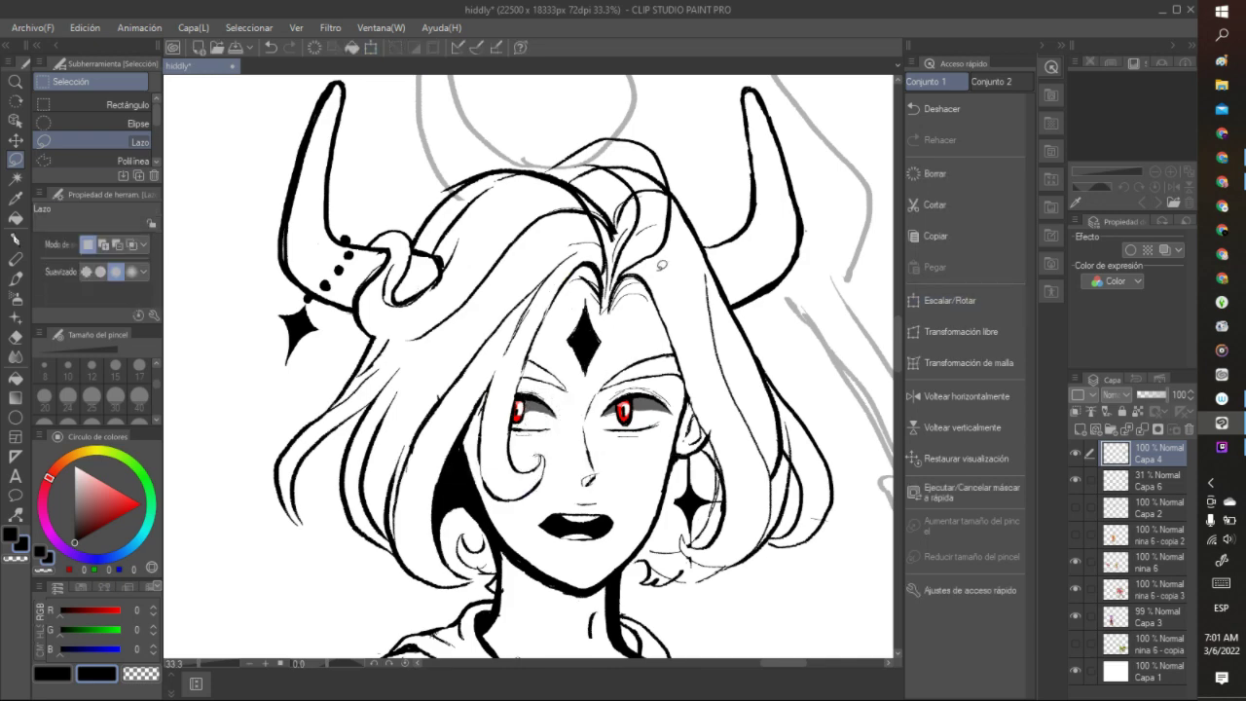
# - Examine the horned character's line art beside the other characters and up close
pyautogui.scroll(-2, 486, 569)
pyautogui.scroll(-5, 550, 624)
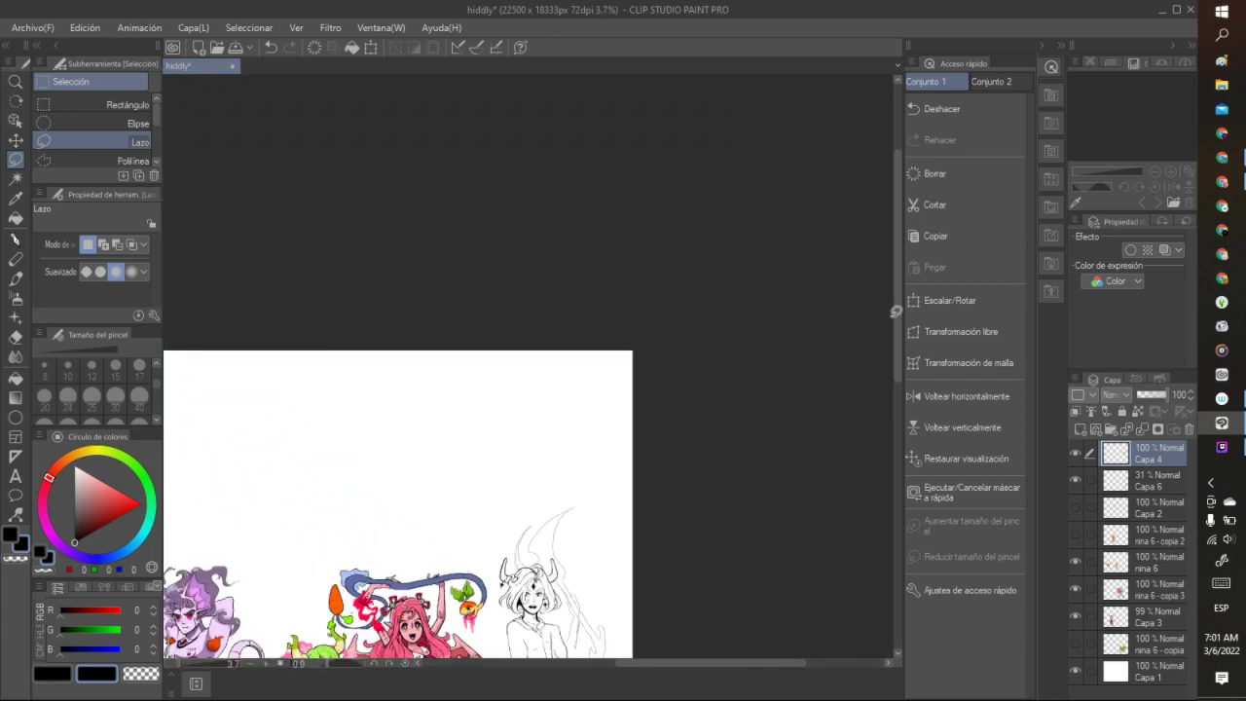
pyautogui.moveTo(897, 312); pyautogui.dragTo(896, 443)
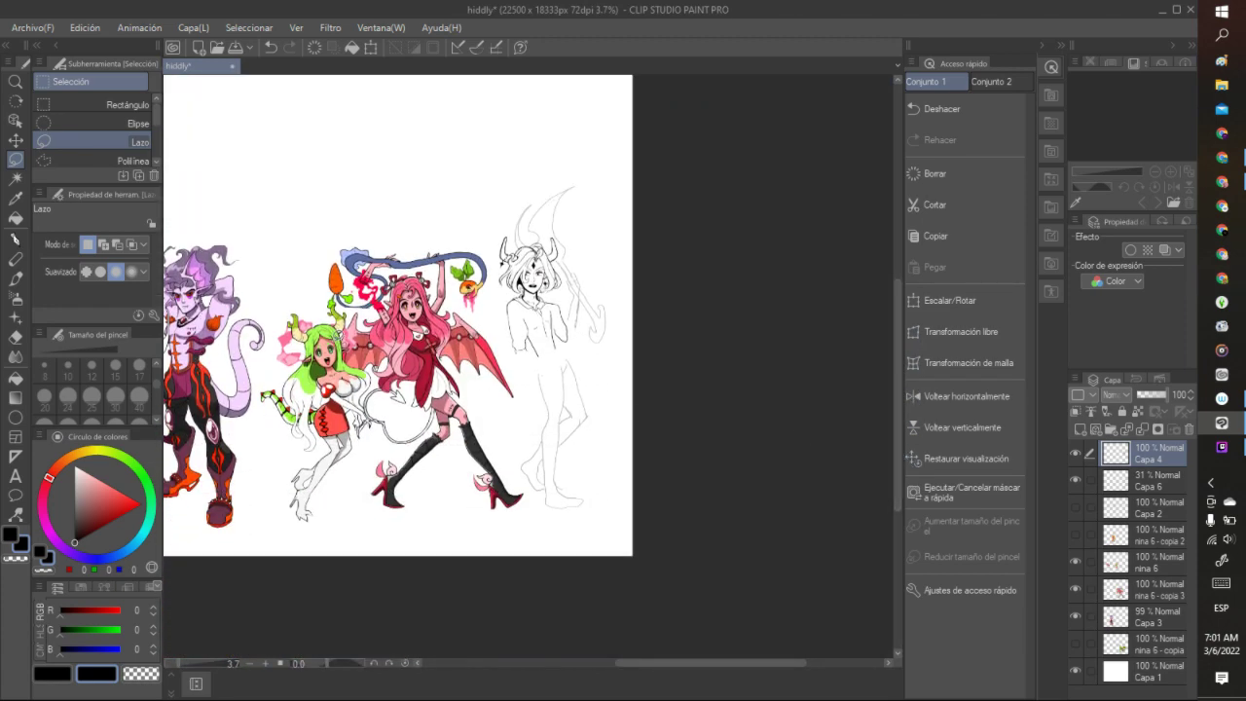
pyautogui.scroll(1, 321, 326)
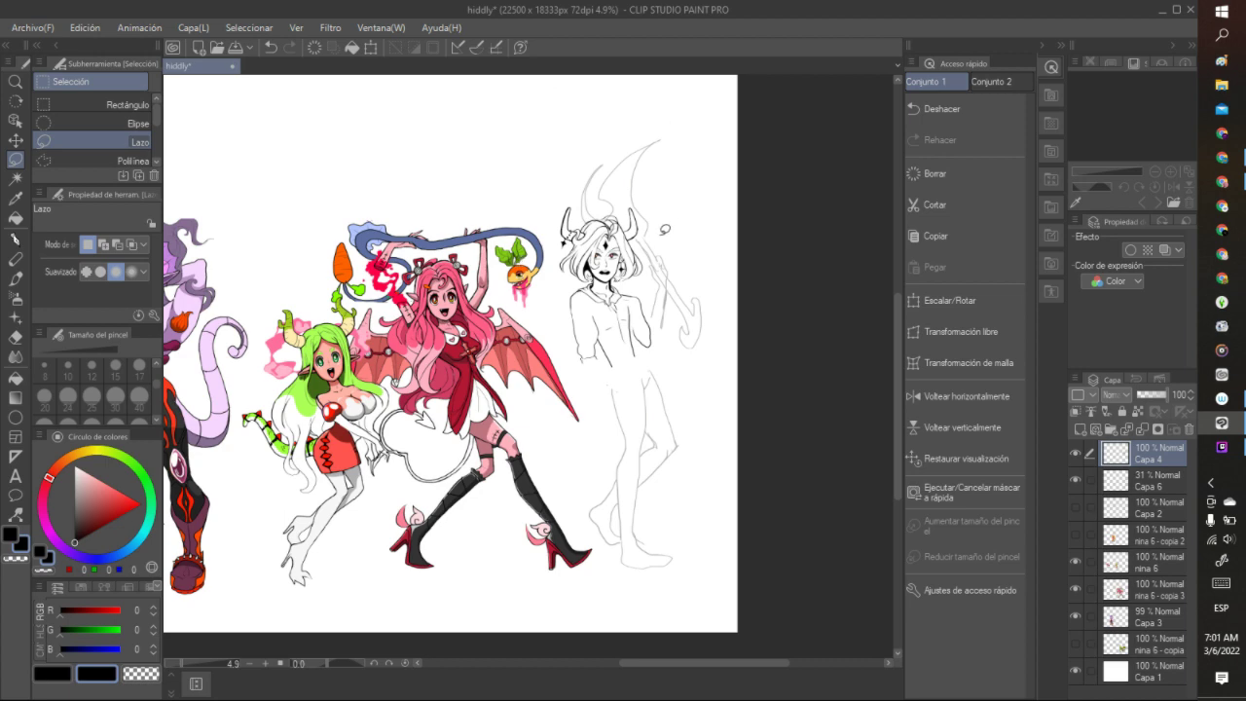
pyautogui.scroll(-1, 516, 263)
pyautogui.scroll(1, 397, 280)
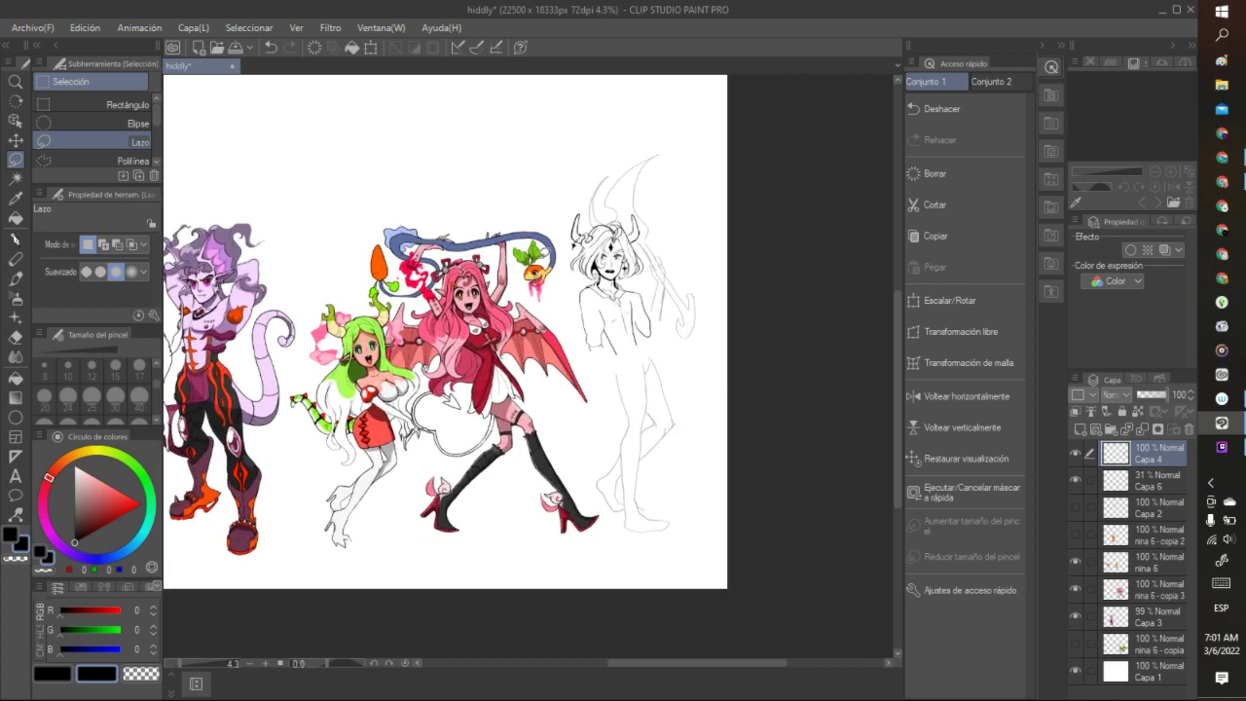
pyautogui.scroll(4, 631, 252)
pyautogui.scroll(8, 606, 230)
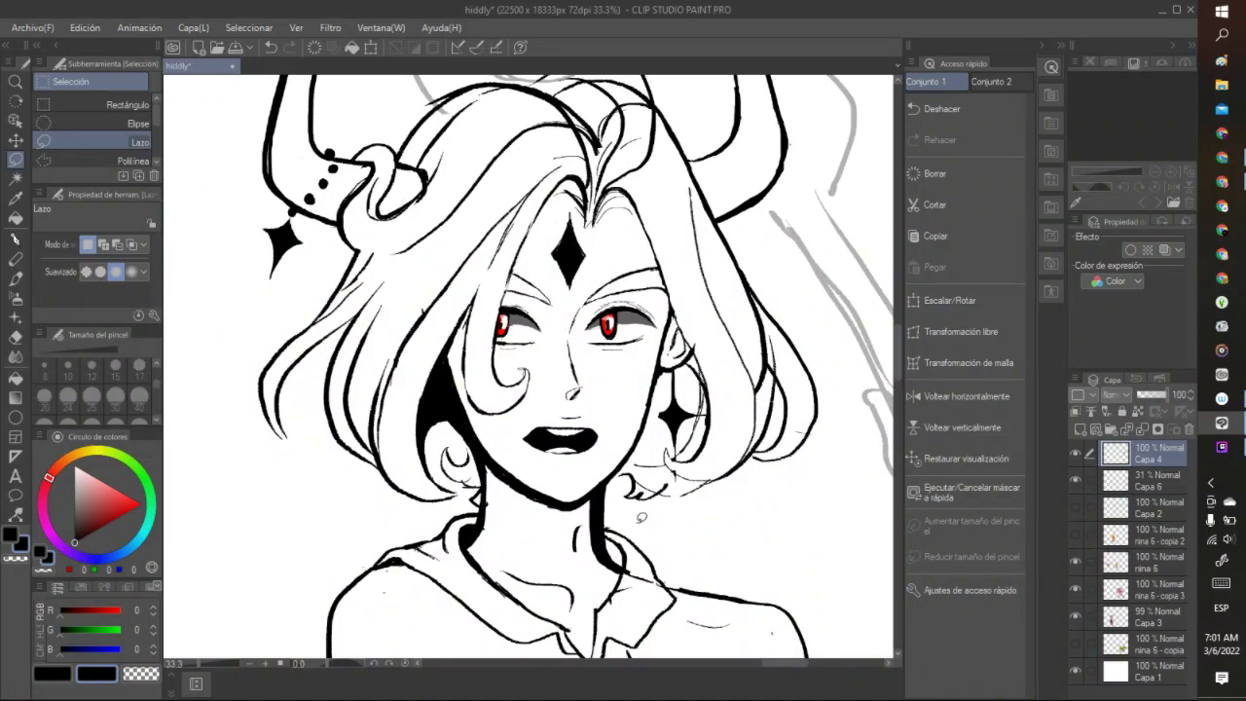
# - Sample the grey from the eye of the green-haired character
pyautogui.moveTo(777, 664); pyautogui.dragTo(637, 667)
pyautogui.moveTo(896, 364); pyautogui.dragTo(898, 415)
pyautogui.moveTo(629, 664); pyautogui.dragTo(667, 665)
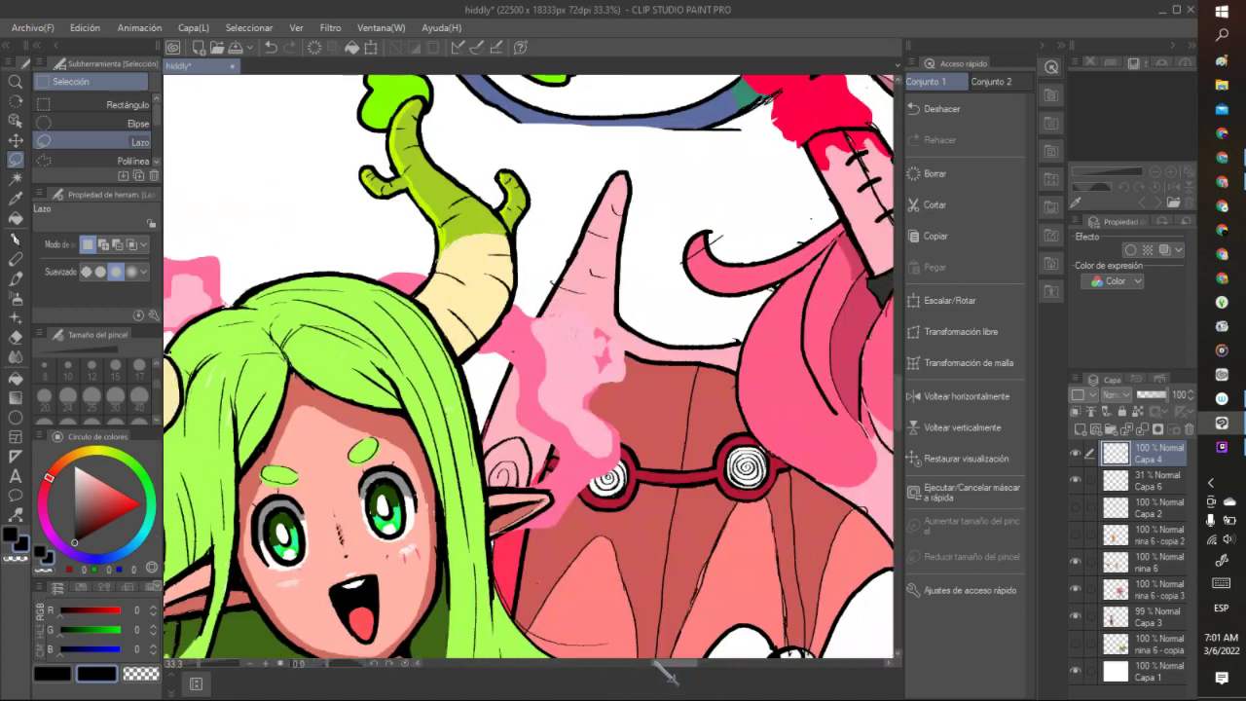
pyautogui.click(15, 199)
pyautogui.click(375, 476)
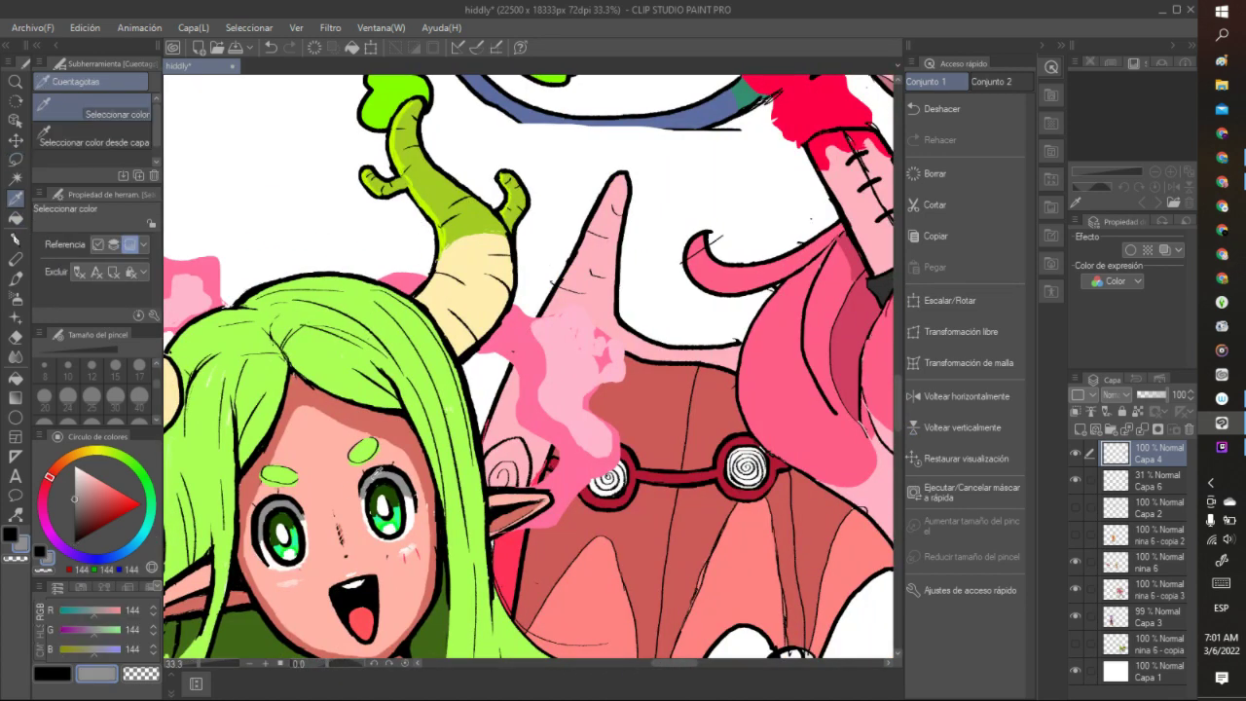
# - Fill the shaded areas of the horned character's eyes with the sampled grey, using the fill that refers to other layers
pyautogui.moveTo(682, 668); pyautogui.dragTo(802, 663)
pyautogui.moveTo(896, 415); pyautogui.dragTo(897, 372)
pyautogui.click(16, 219)
pyautogui.click(408, 295)
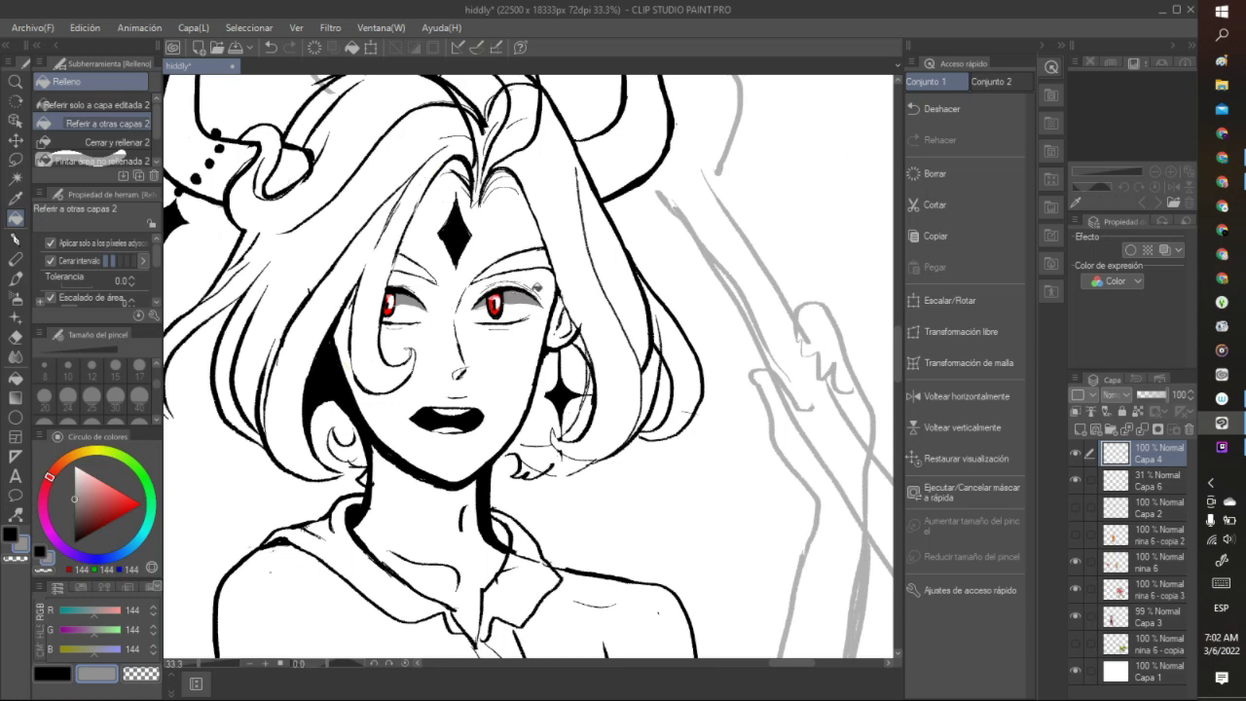
# - Paint bright yellow accents (RGB 255, 229, 0) inside both red irises with the size 20 marker
pyautogui.scroll(-5, 522, 285)
pyautogui.scroll(-3, 542, 313)
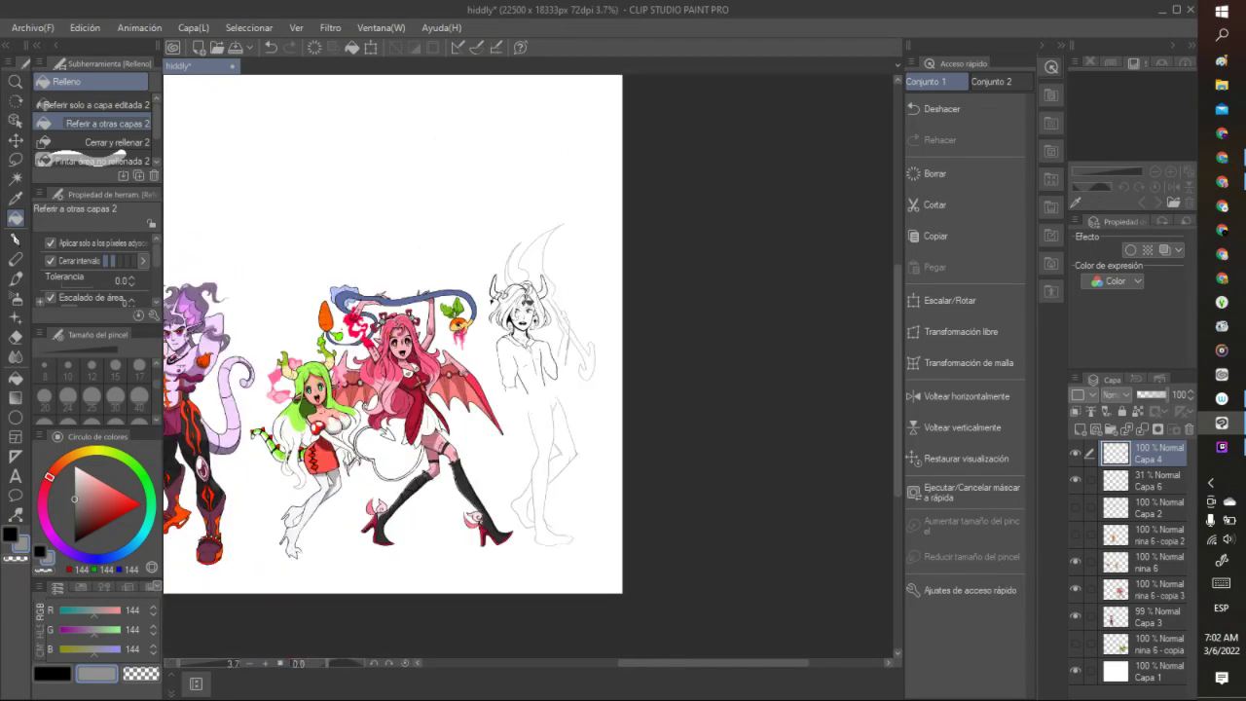
pyautogui.scroll(5, 535, 306)
pyautogui.scroll(3, 491, 288)
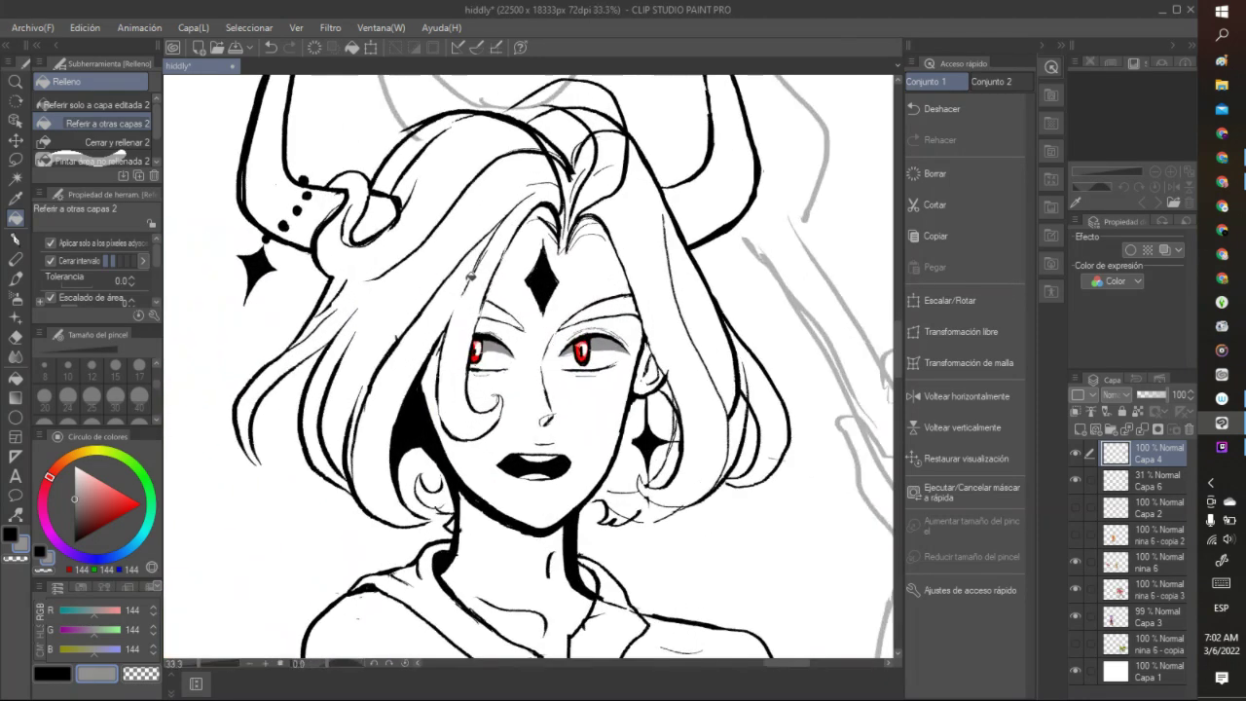
pyautogui.click(92, 452)
pyautogui.click(141, 504)
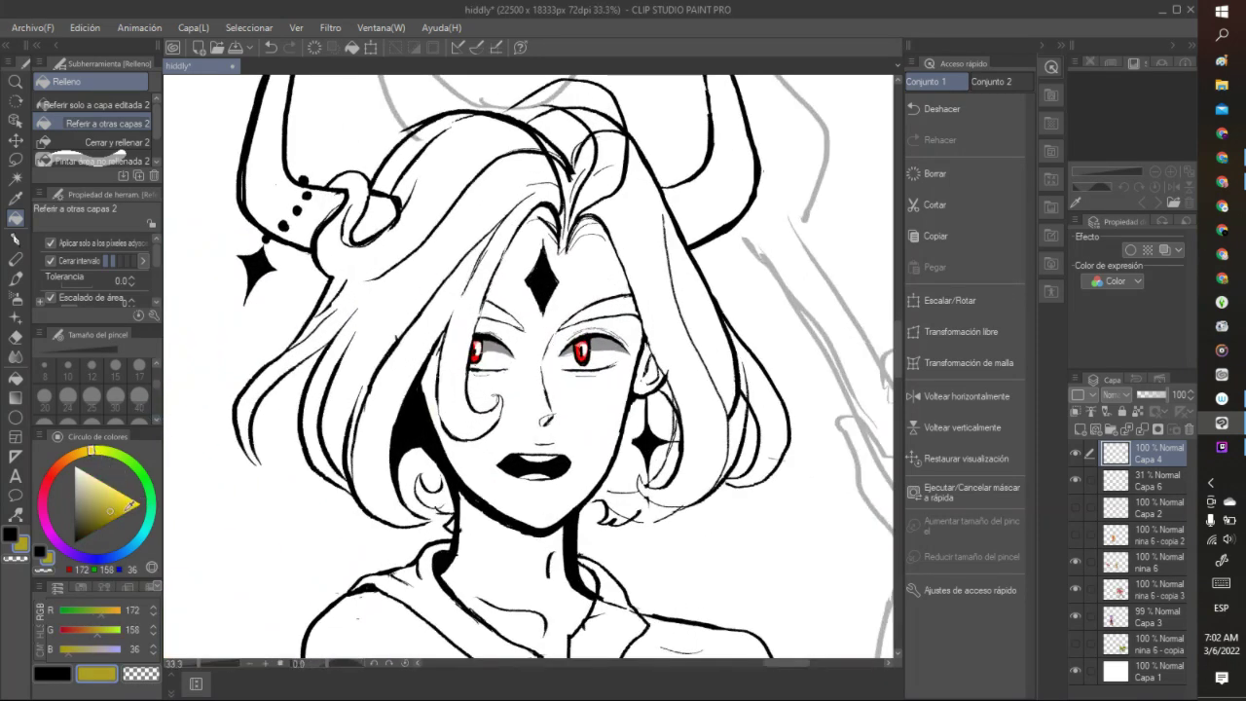
pyautogui.click(16, 239)
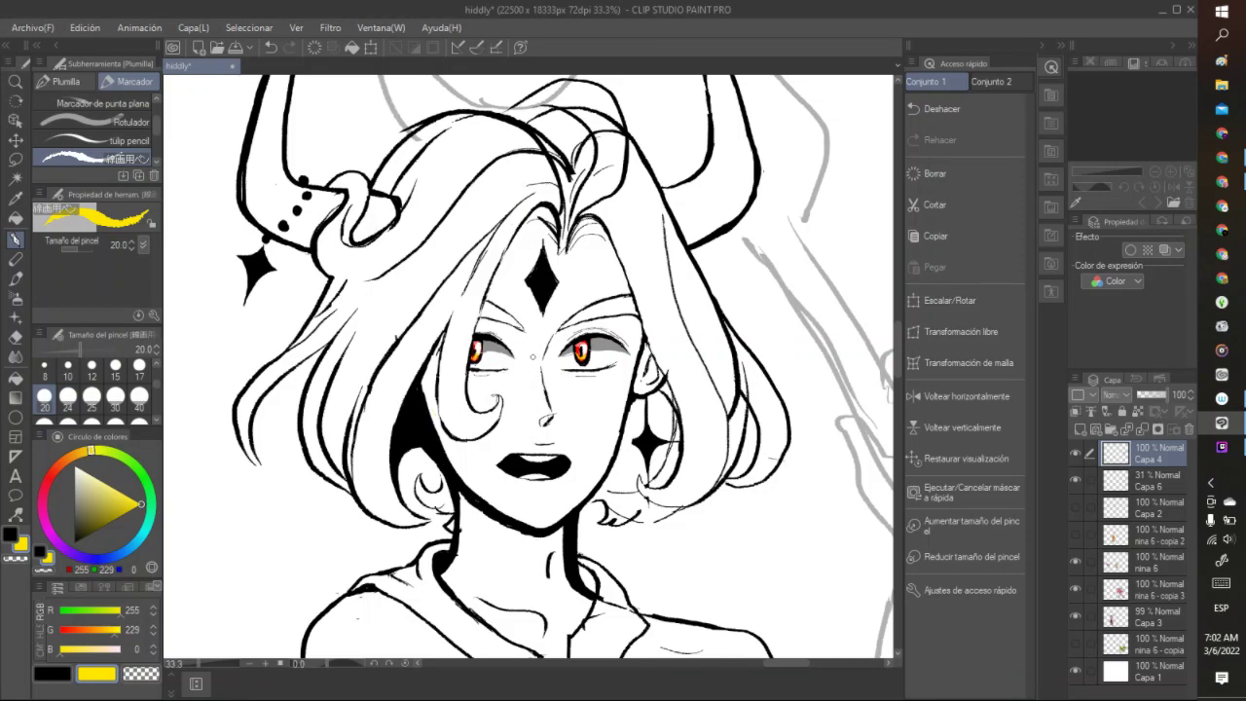
# - Outline a yellow mask shape around both of the horned character's eyes with the size 20 marker and fill it with the same yellow
pyautogui.moveTo(533, 357); pyautogui.dragTo(477, 322)
pyautogui.moveTo(467, 381)
pyautogui.mouseDown()
pyautogui.moveTo(539, 367)
pyautogui.moveTo(576, 385)
pyautogui.moveTo(631, 391)
pyautogui.mouseUp()
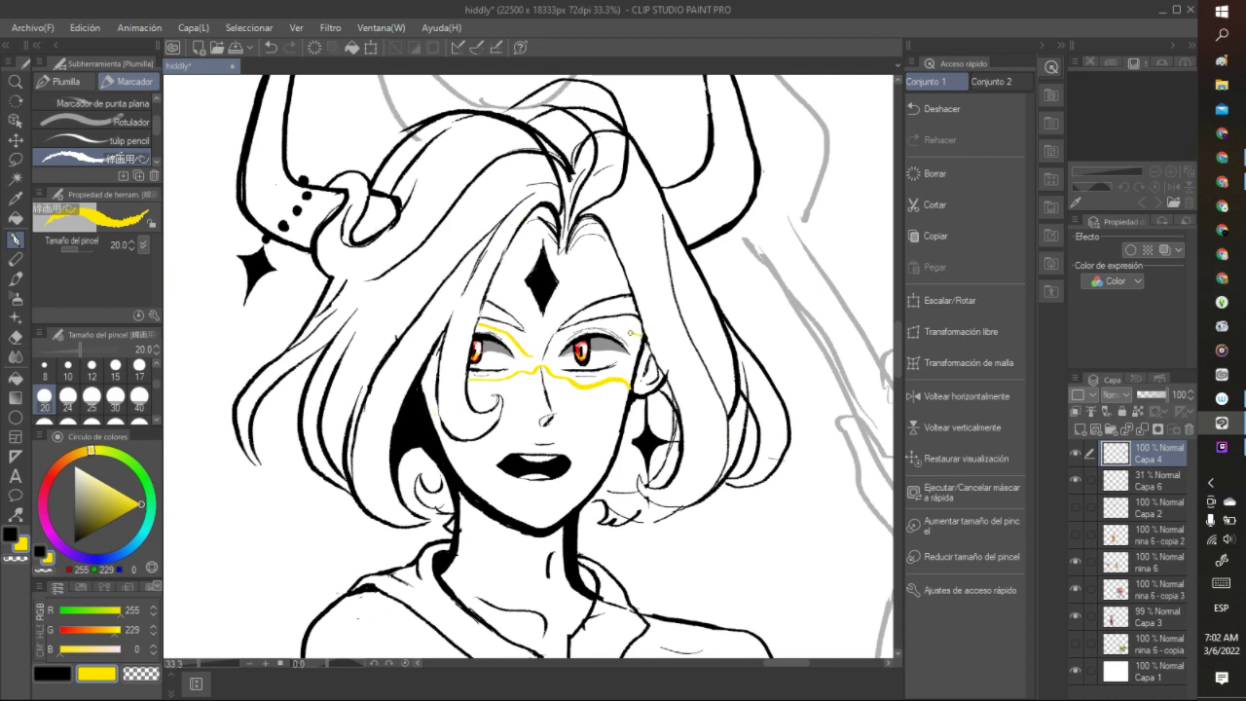
pyautogui.moveTo(631, 333)
pyautogui.mouseDown()
pyautogui.moveTo(584, 324)
pyautogui.moveTo(545, 359)
pyautogui.mouseUp()
pyautogui.click(18, 220)
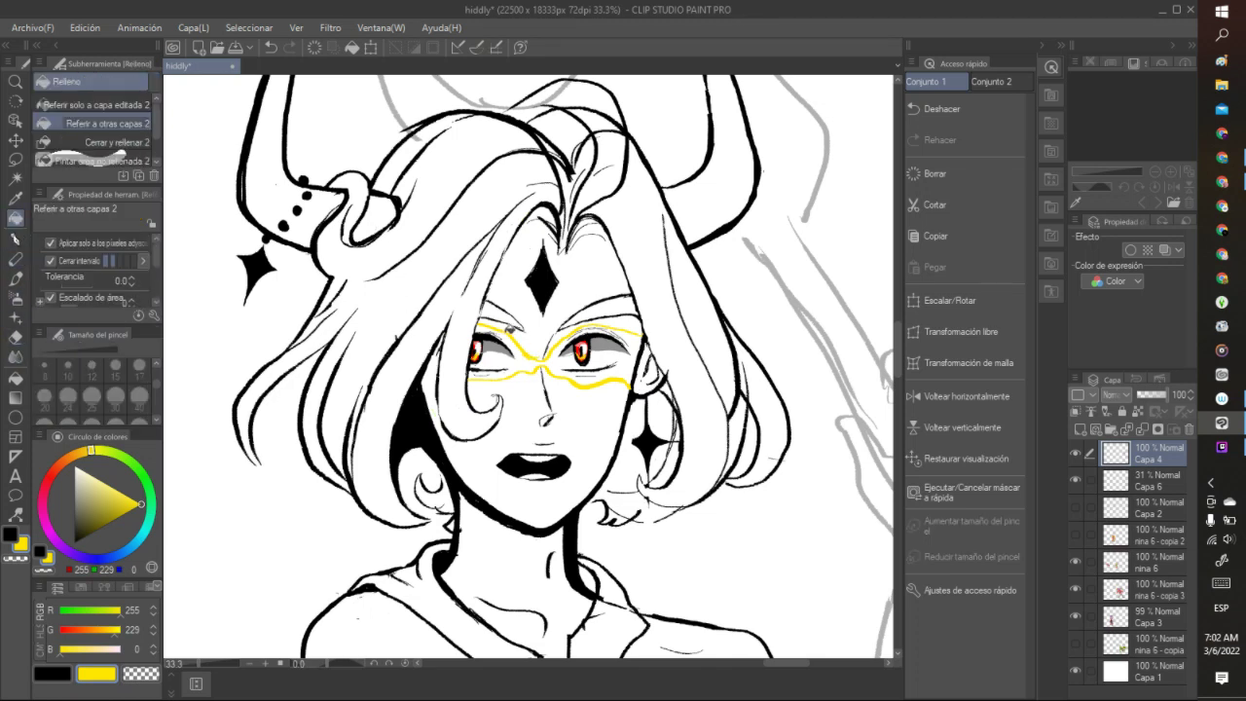
pyautogui.click(524, 352)
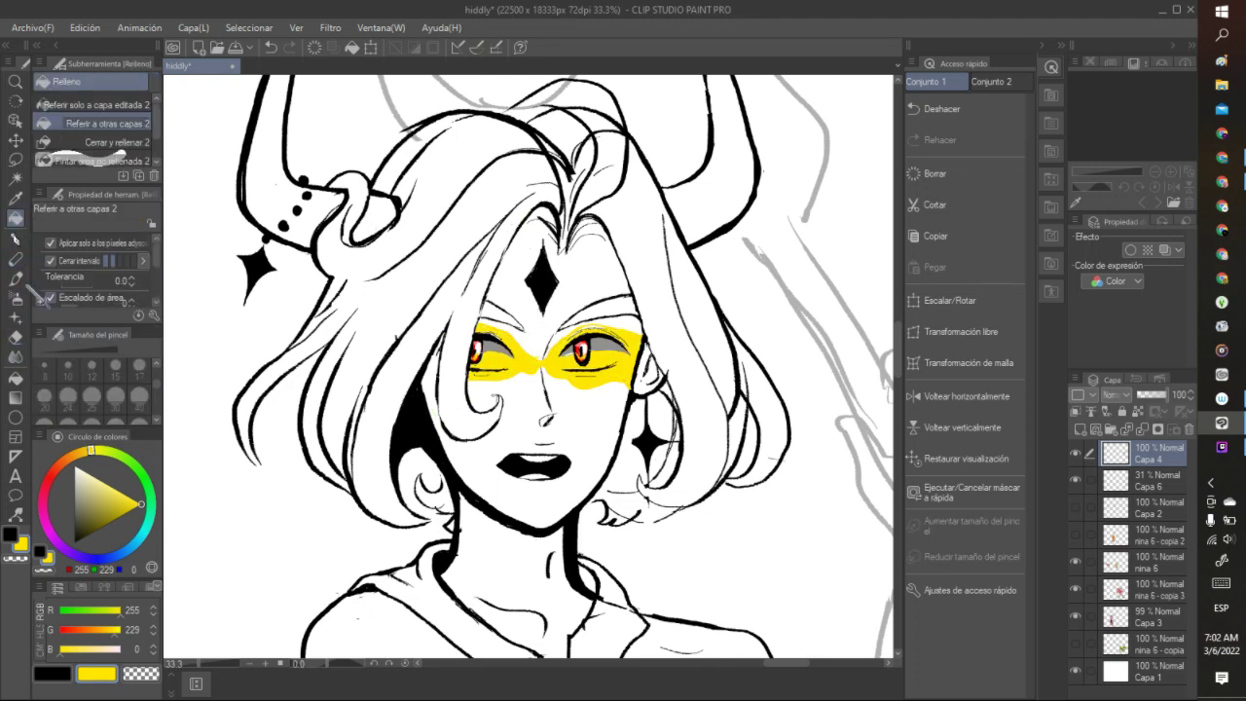
# - Outline both eyes in white (RGB 255, 255, 255) with the marker and fill the eyeballs white inside the yellow mask
pyautogui.click(15, 240)
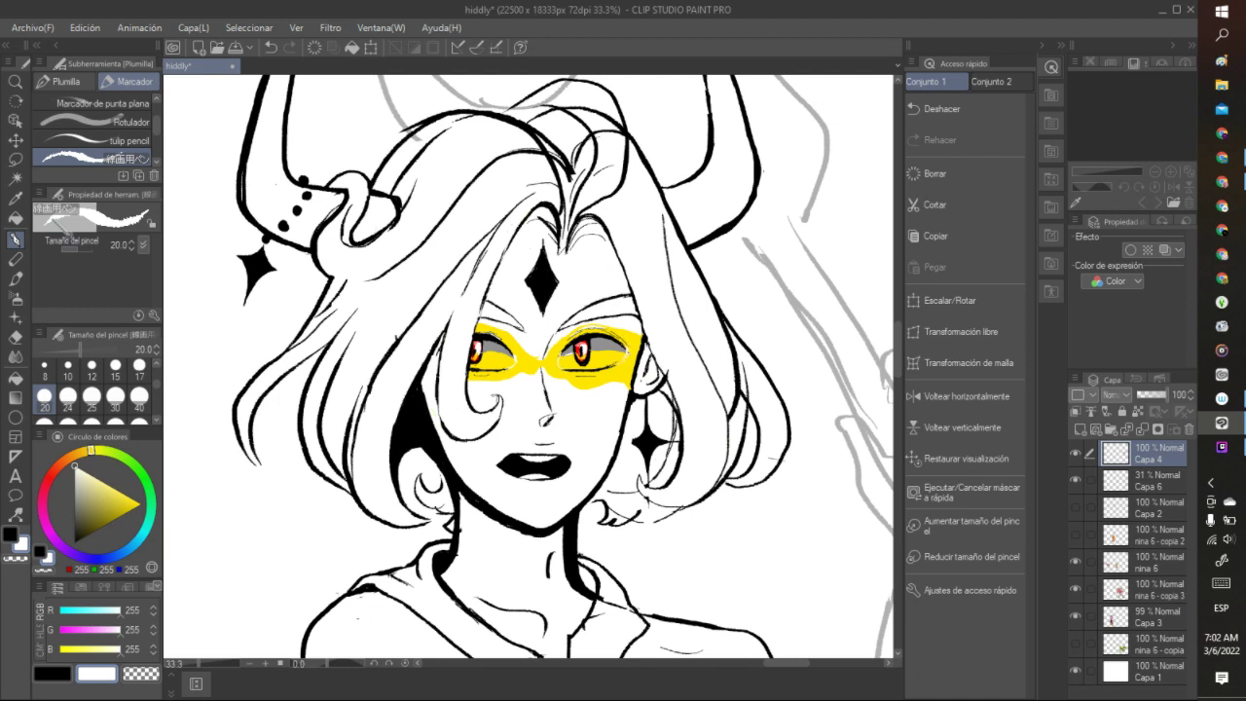
pyautogui.click(15, 219)
pyautogui.click(501, 359)
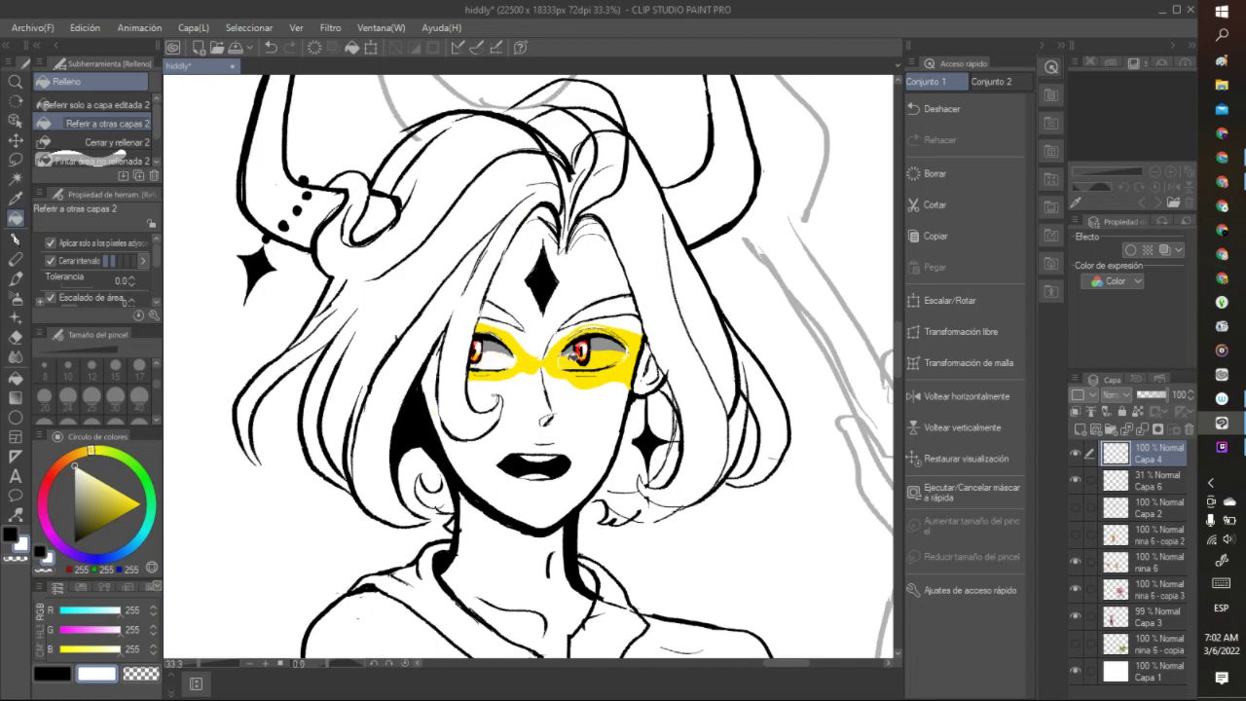
# - Select the horned character's face and neck with a rectangular selection and scale it up slightly
pyautogui.scroll(-9, 526, 298)
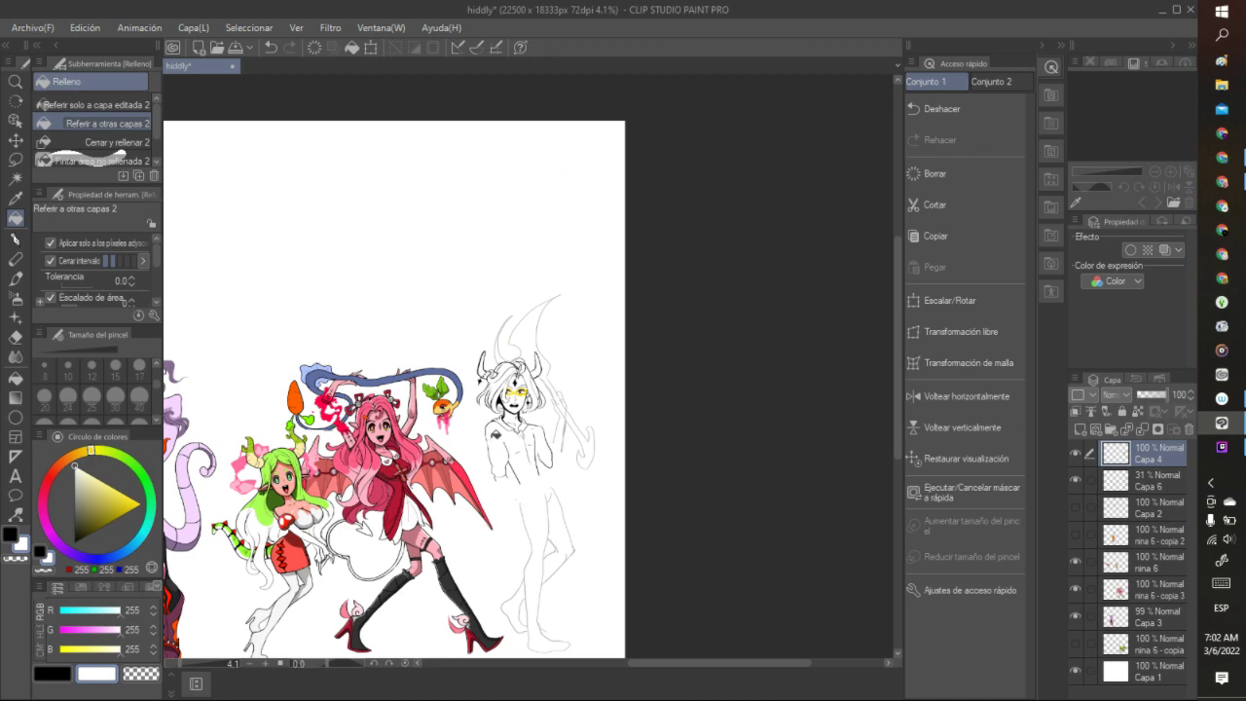
pyautogui.scroll(6, 517, 411)
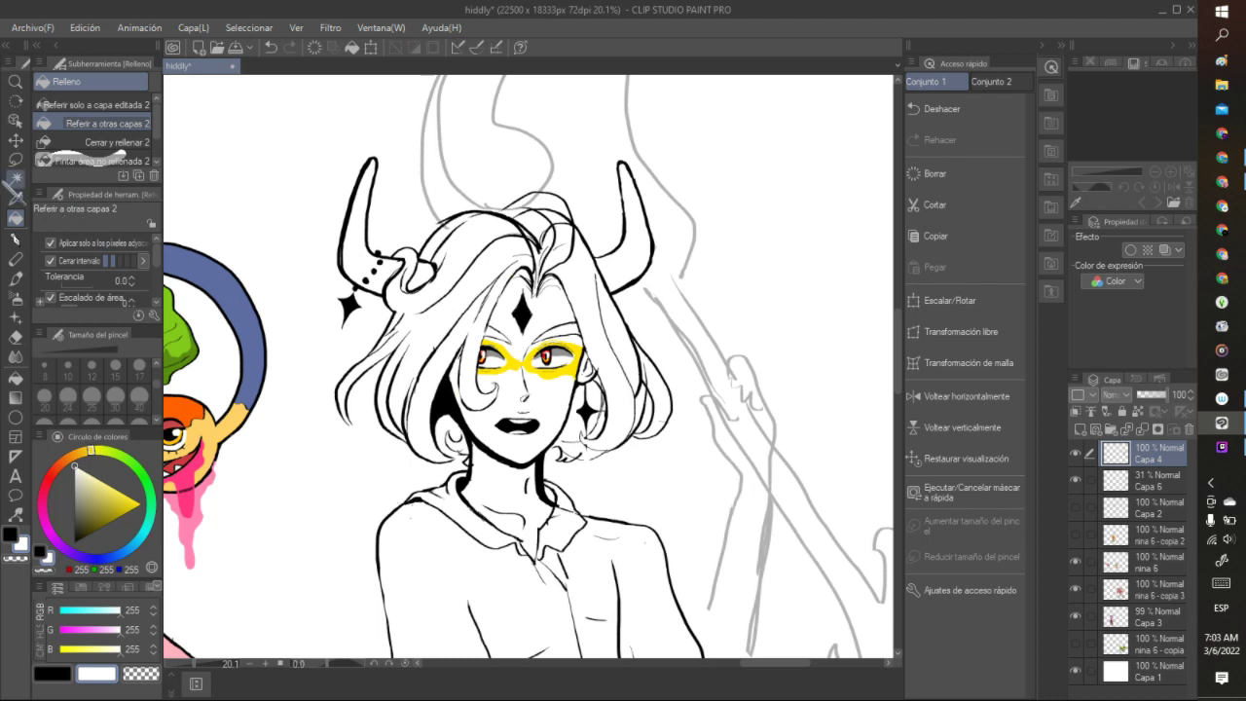
pyautogui.click(16, 159)
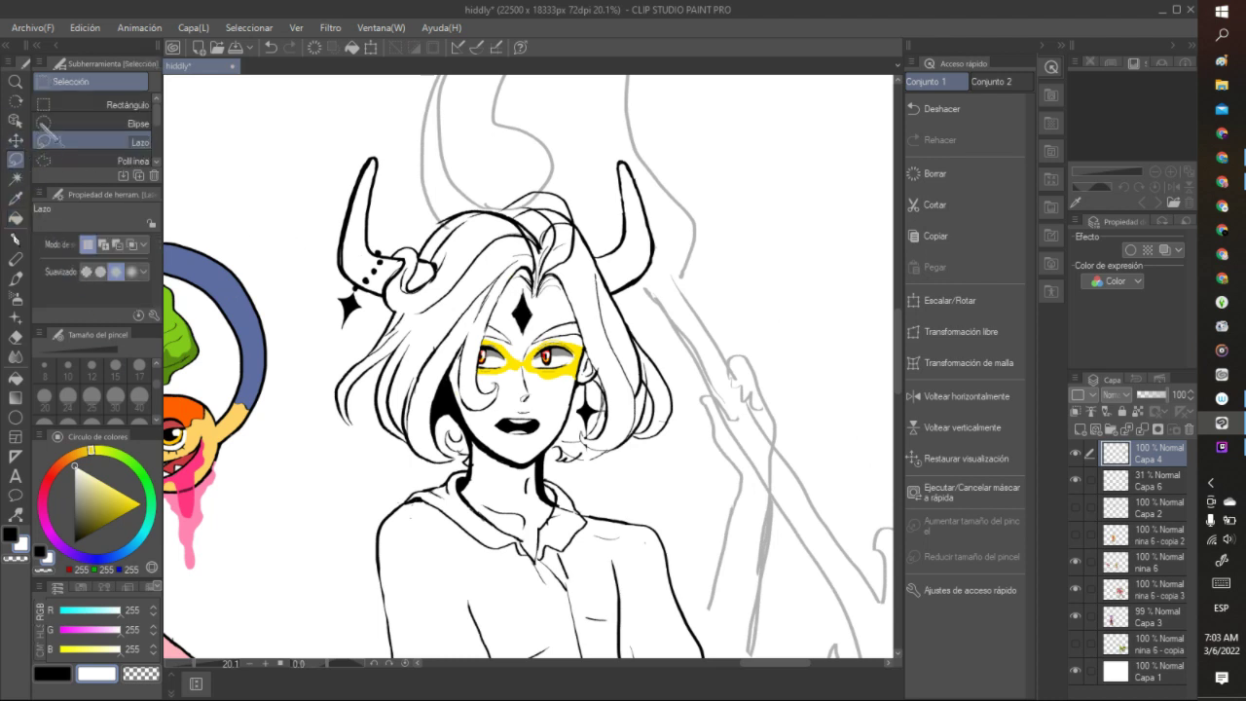
pyautogui.click(97, 104)
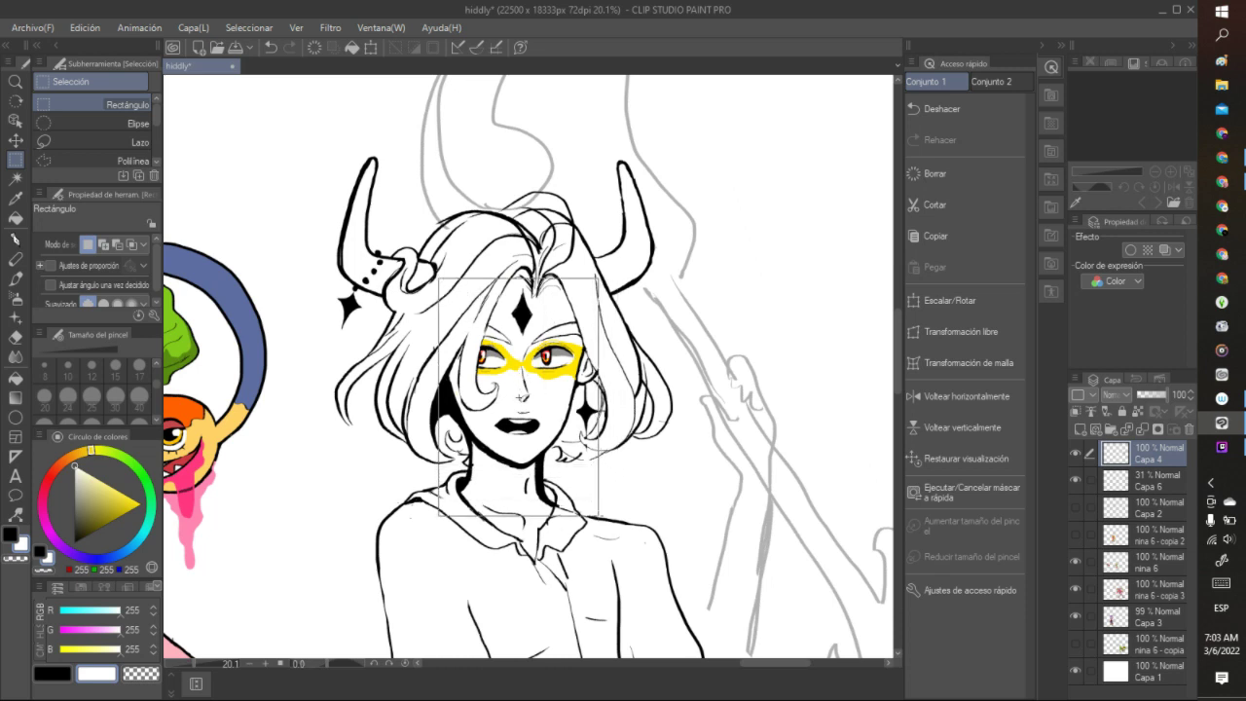
pyautogui.moveTo(598, 516); pyautogui.dragTo(597, 515)
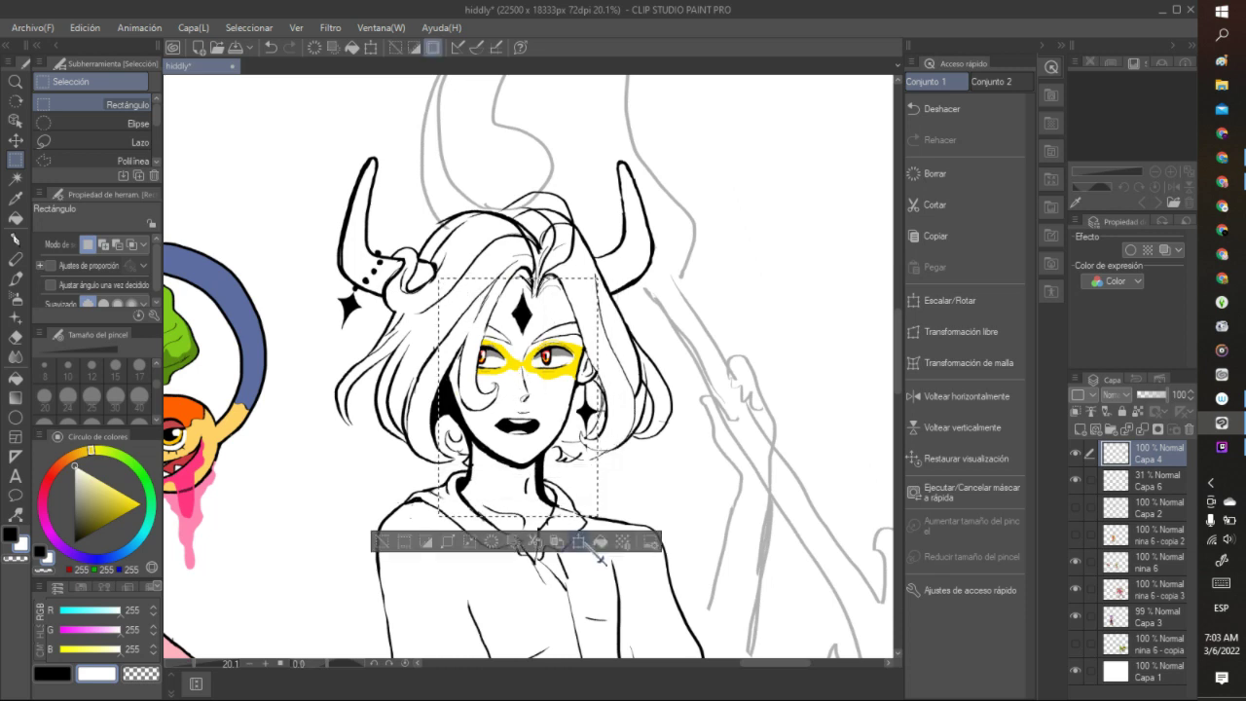
pyautogui.click(579, 542)
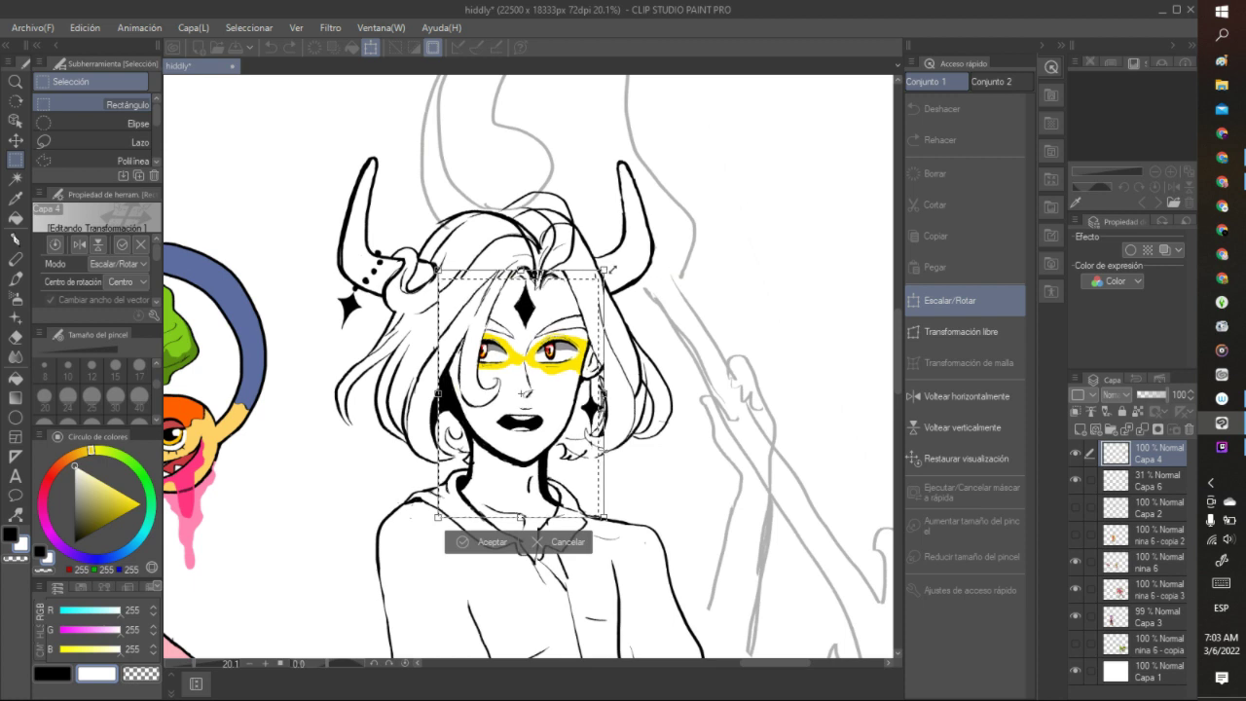
pyautogui.moveTo(616, 266); pyautogui.dragTo(617, 263)
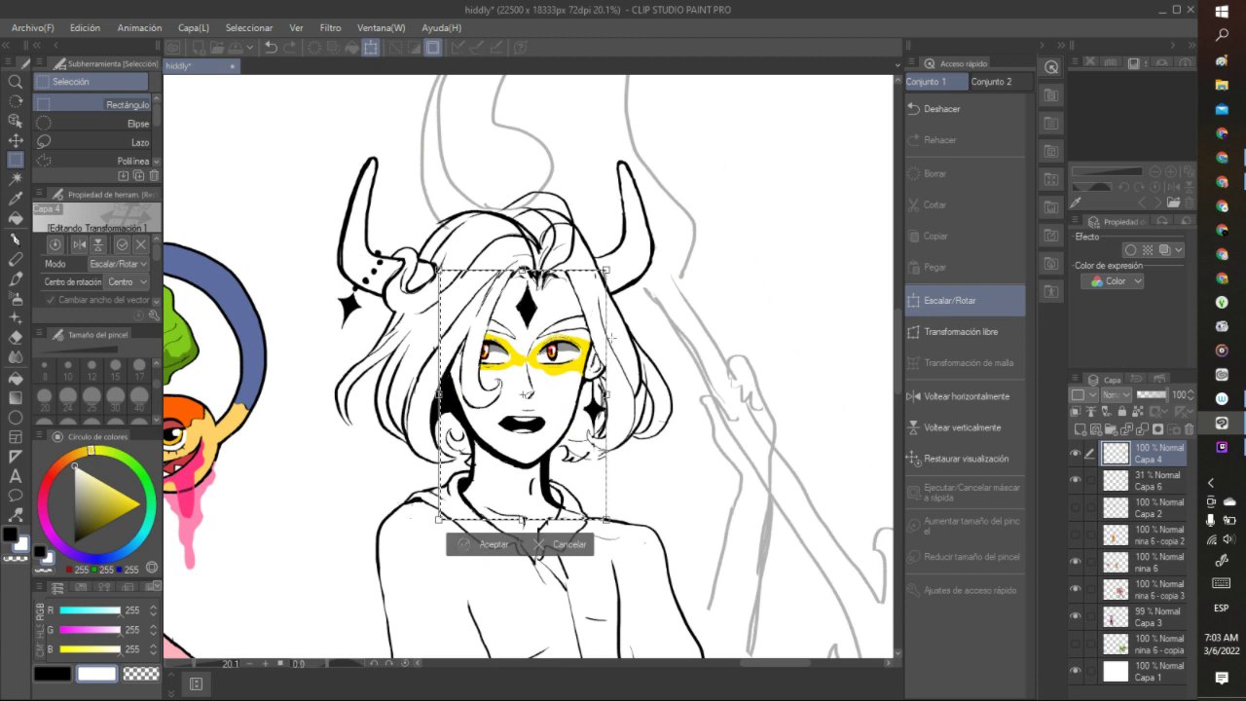
pyautogui.click(491, 544)
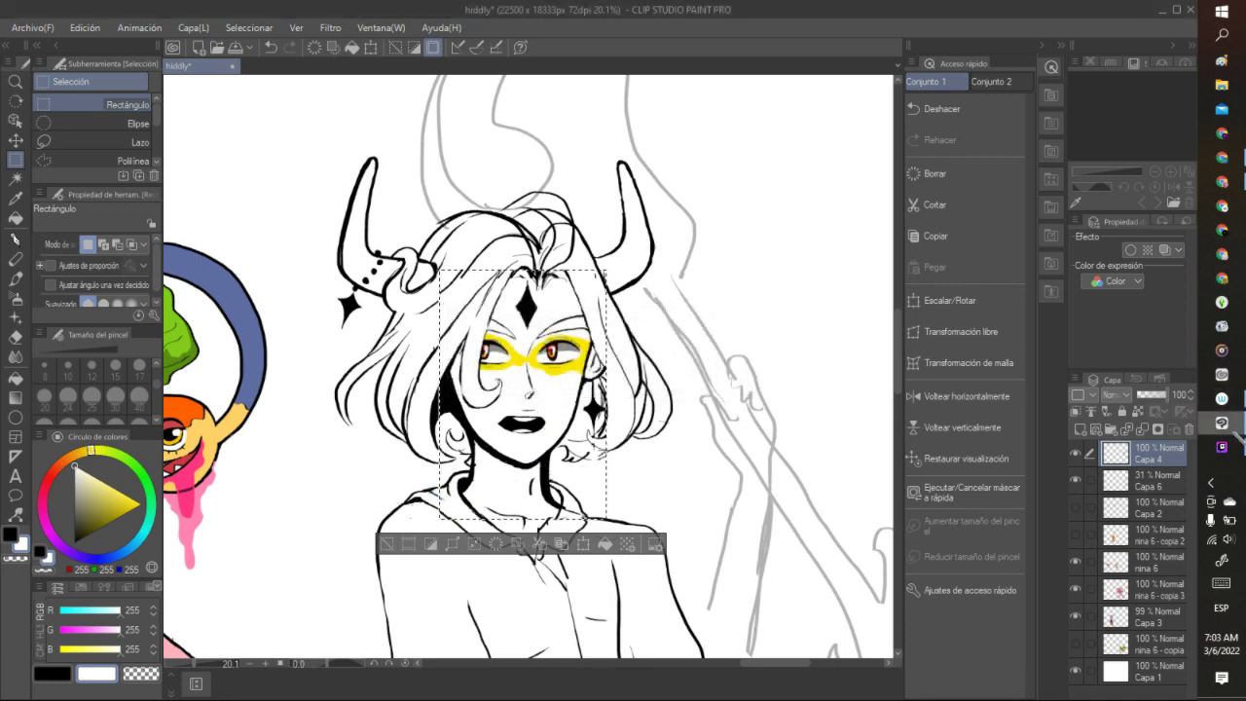
# - Switch to Chrome and set the Nook extension's game music to AC: New Leaf (3DS) [Rainy]
pyautogui.click(1228, 136)
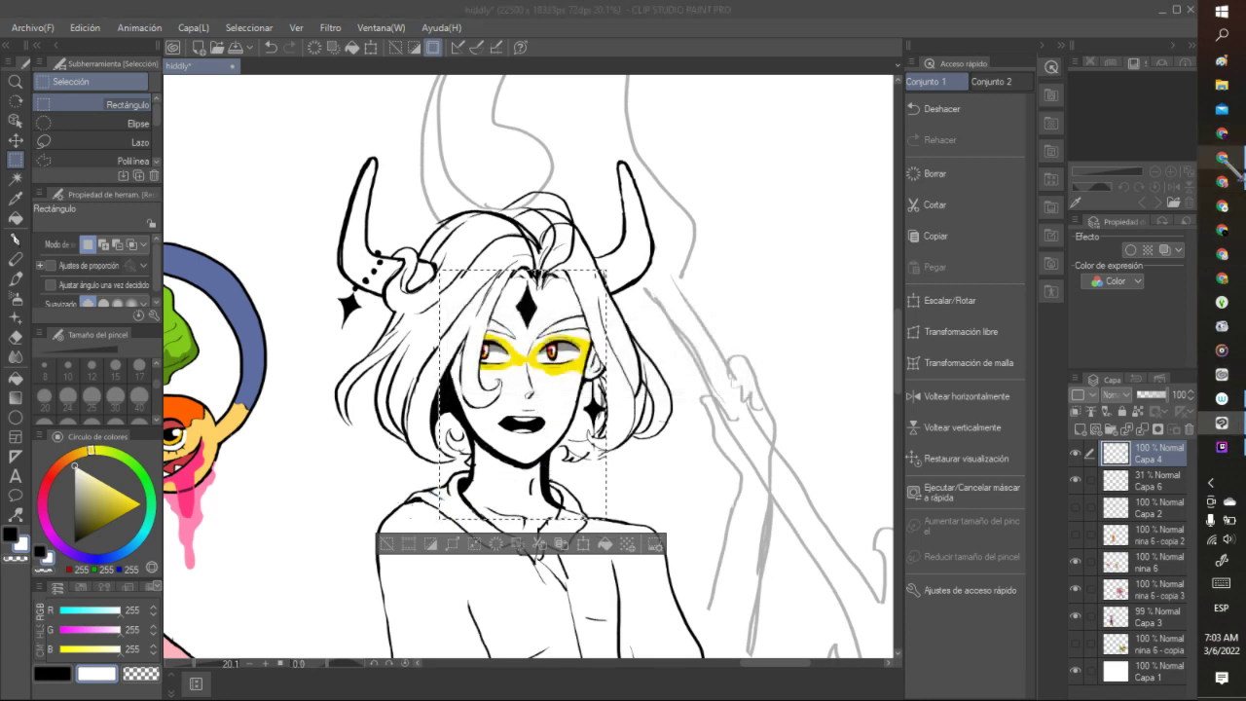
pyautogui.click(1223, 134)
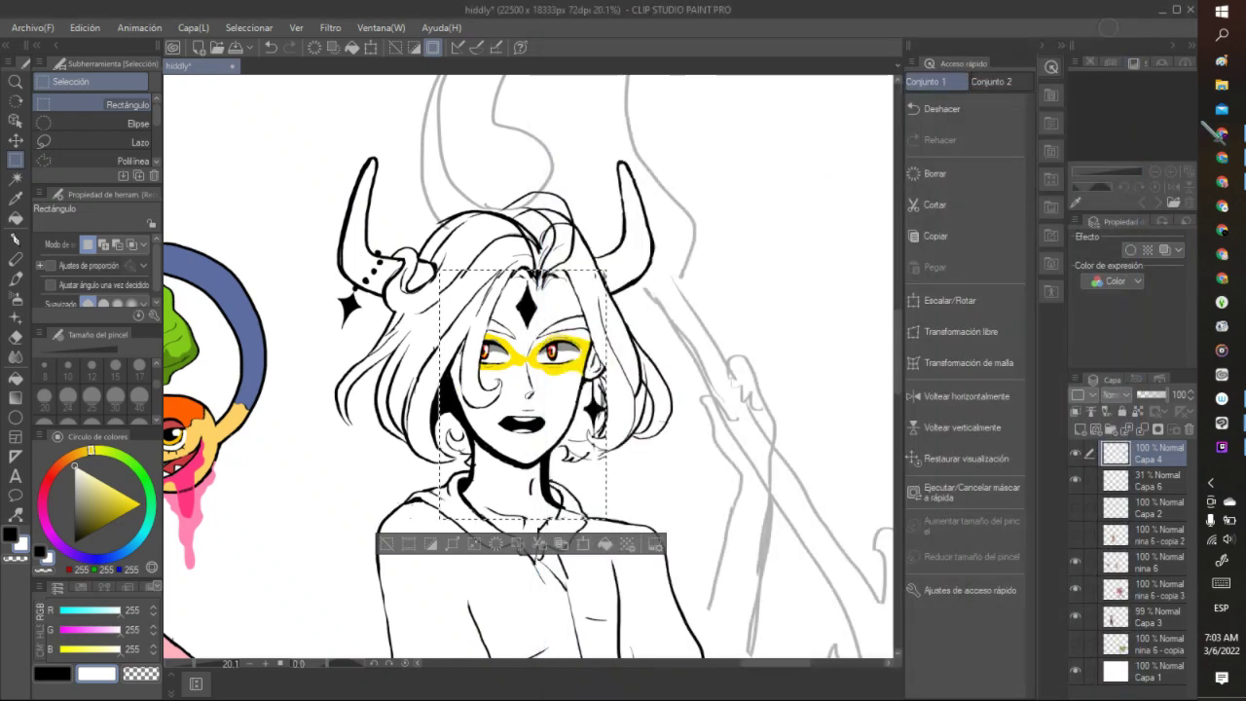
pyautogui.click(1228, 158)
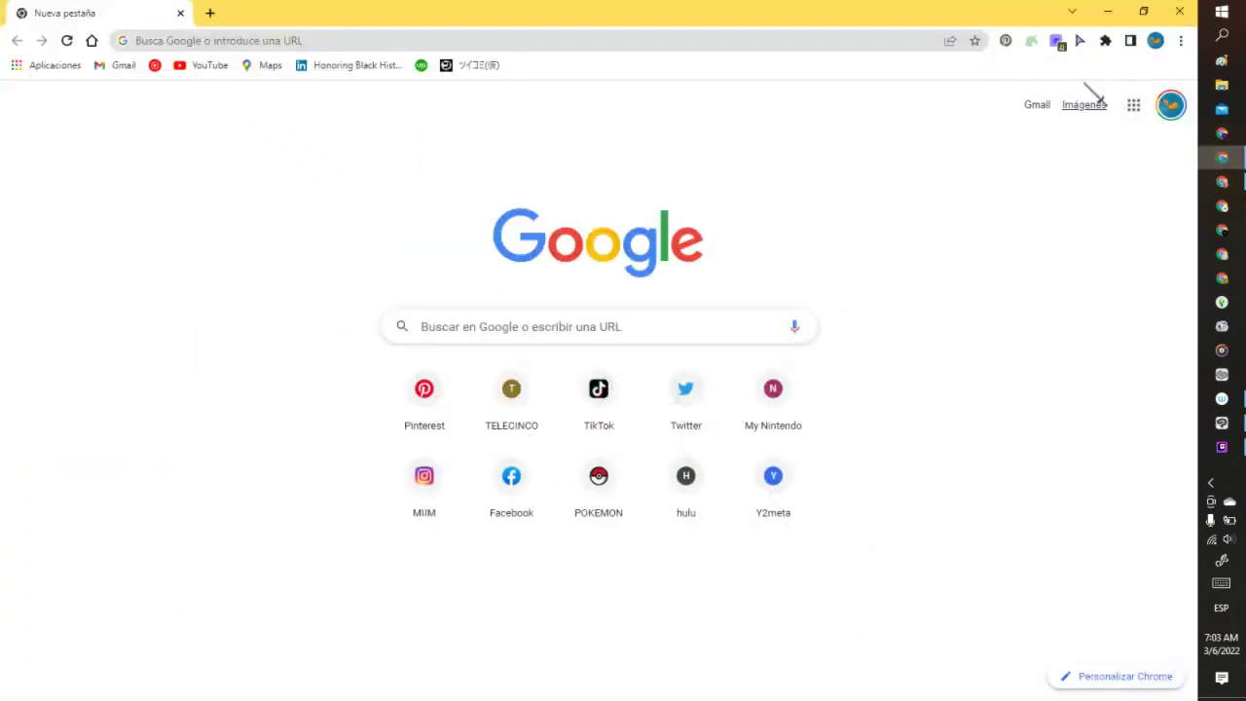
pyautogui.click(1056, 40)
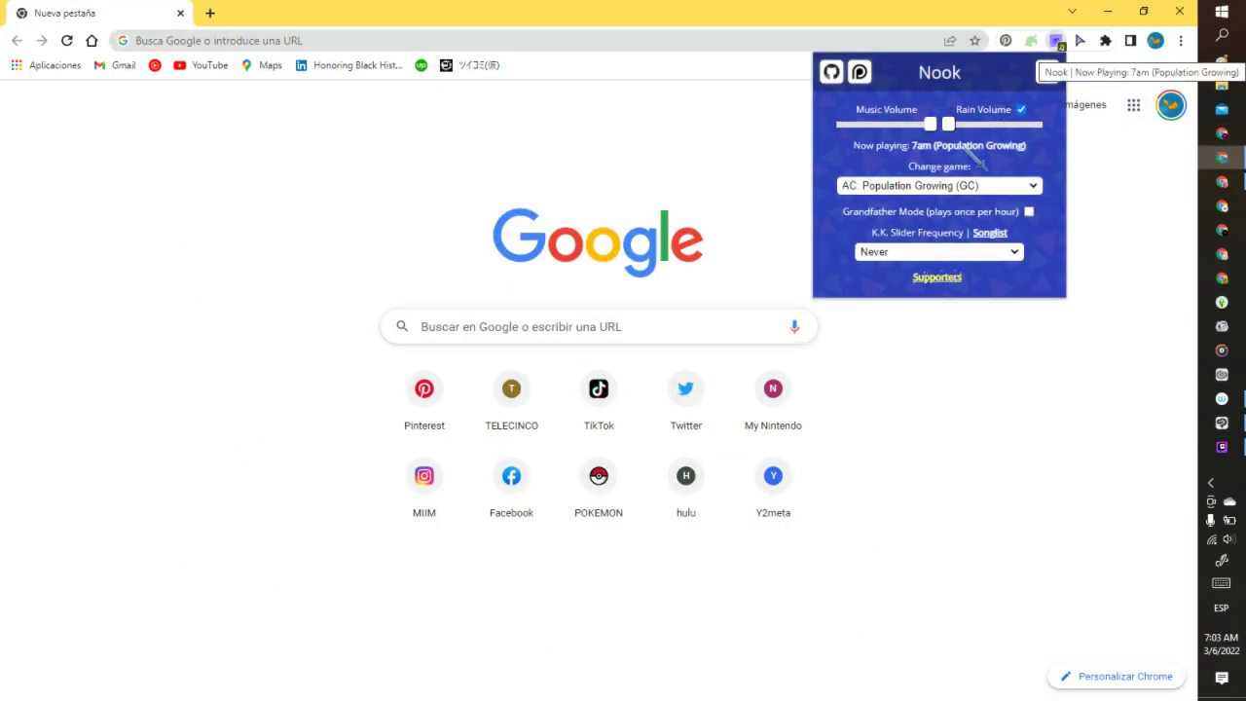
pyautogui.click(929, 186)
pyautogui.click(905, 332)
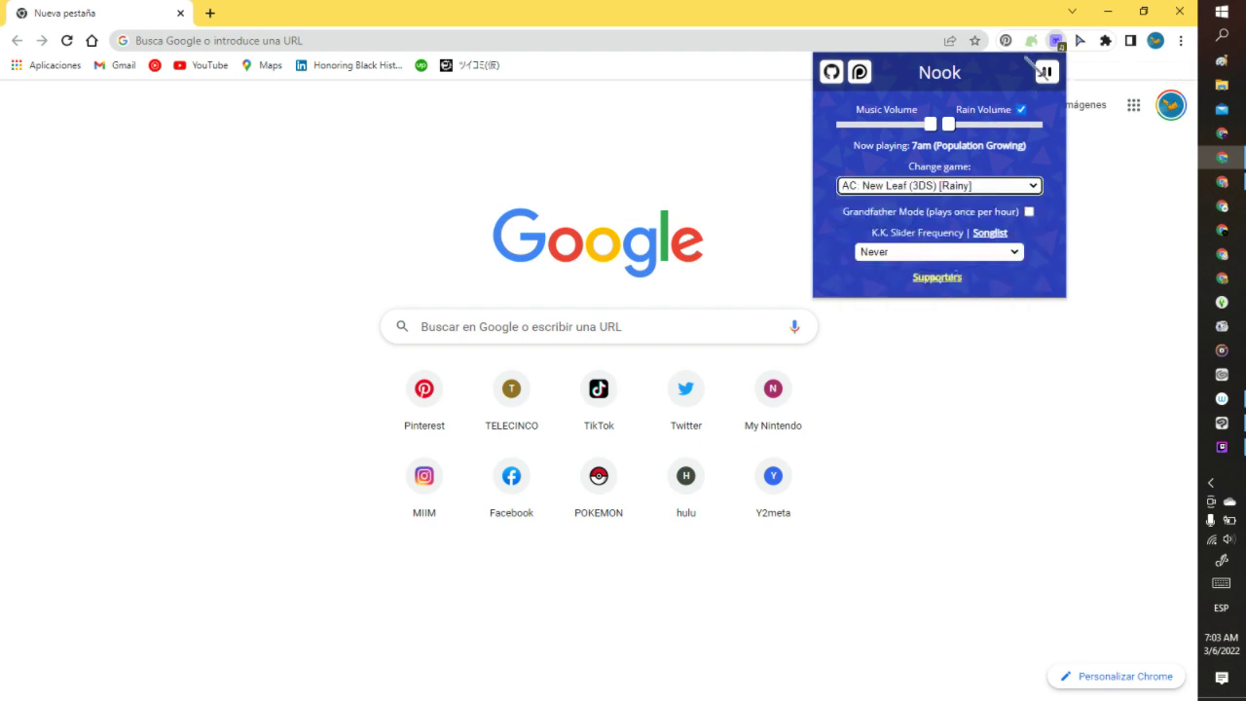
pyautogui.click(1079, 136)
pyautogui.click(1108, 10)
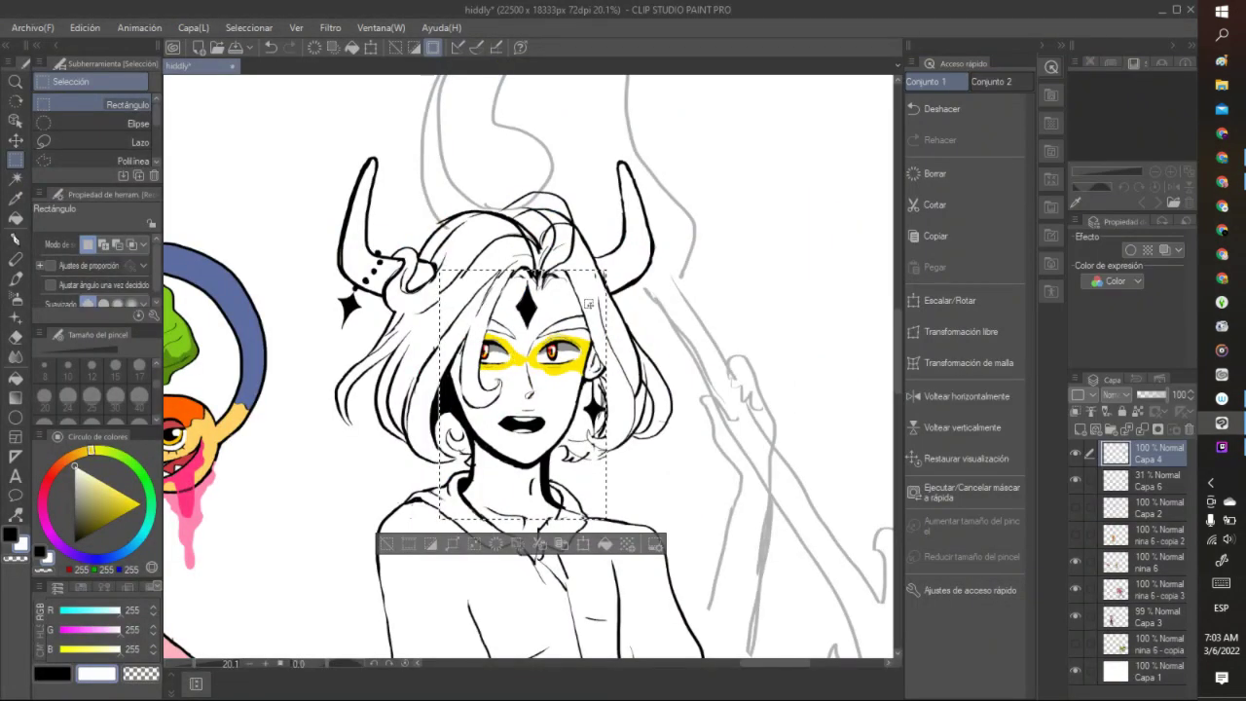
# - Set the Nook extension's game music in Chrome to AC: Wild World / City Folk (DS) [Rainy]
pyautogui.hotkey('alt', 'Tab')
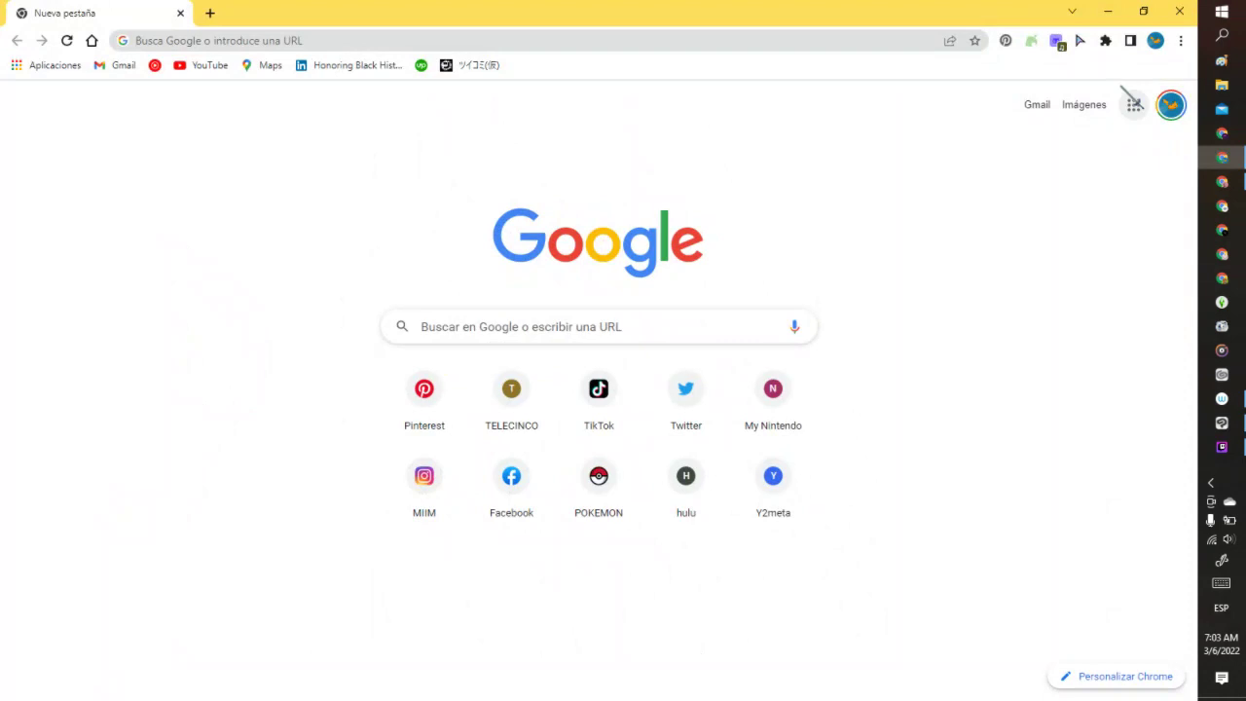
pyautogui.click(1056, 41)
pyautogui.click(992, 184)
pyautogui.click(940, 243)
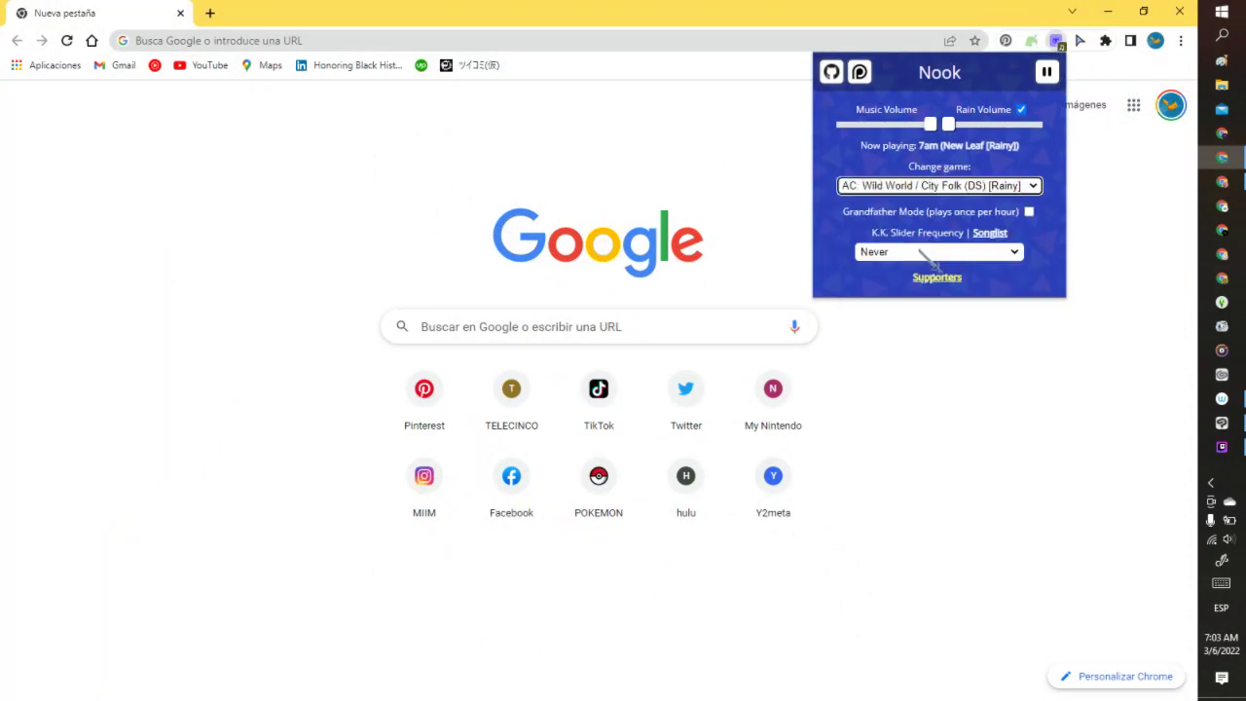
pyautogui.click(1124, 220)
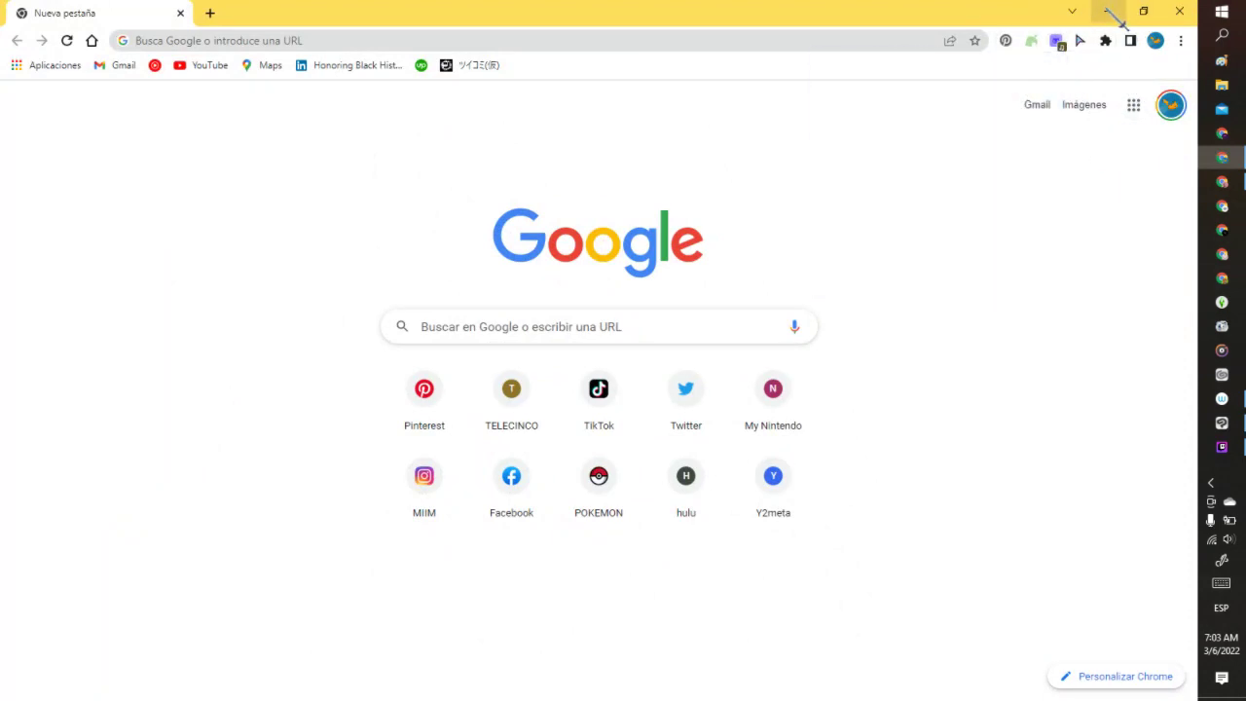
pyautogui.click(1106, 11)
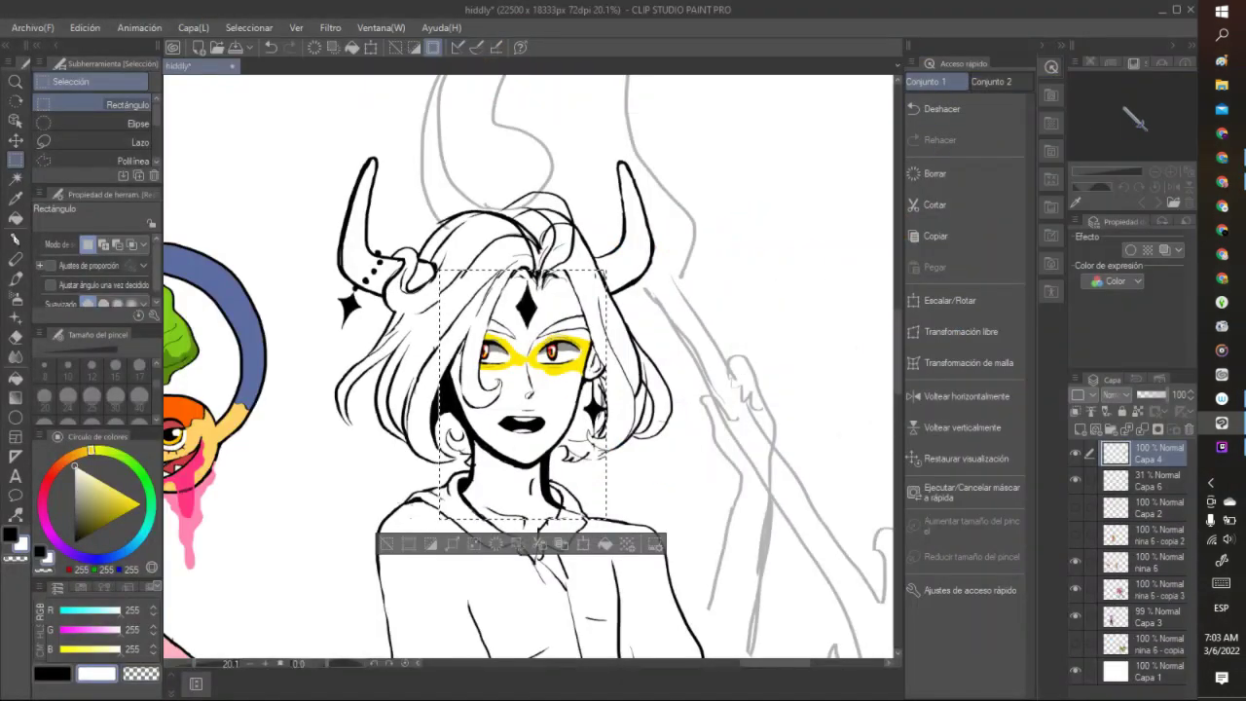
# - Switch to Chrome, stop the Nook extension's music and return to the drawing
pyautogui.click(1222, 157)
pyautogui.click(1055, 40)
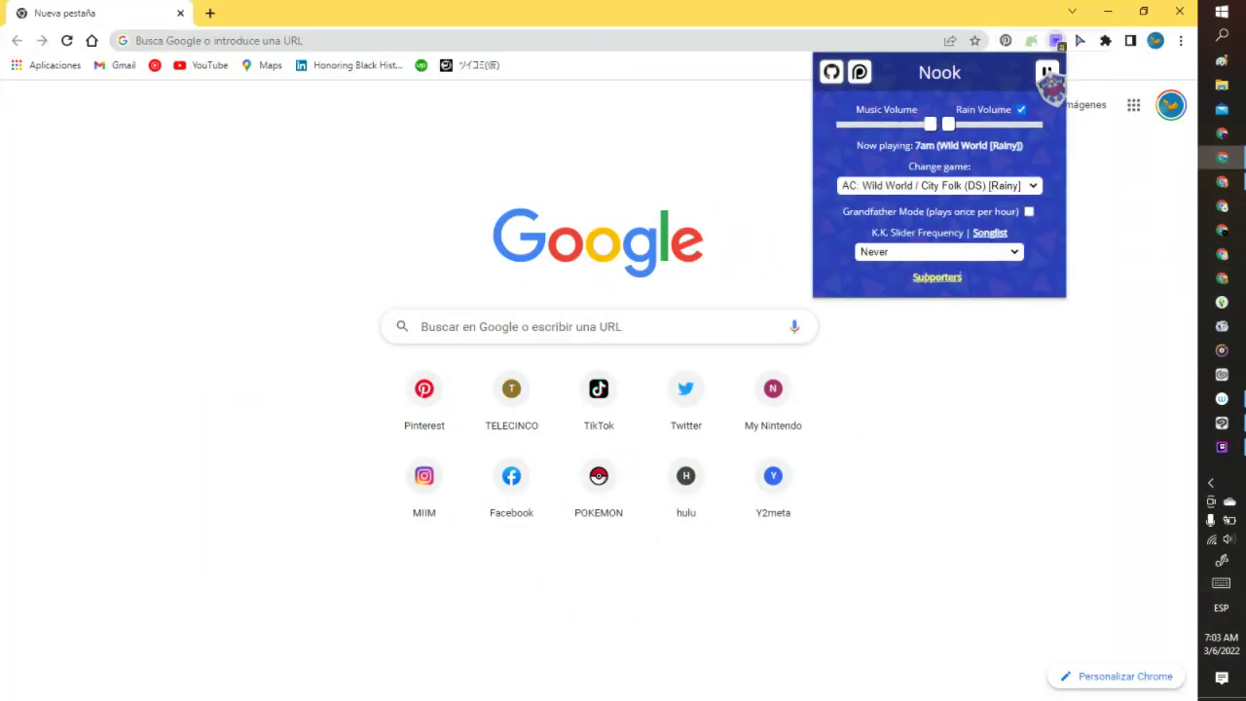
pyautogui.click(1055, 40)
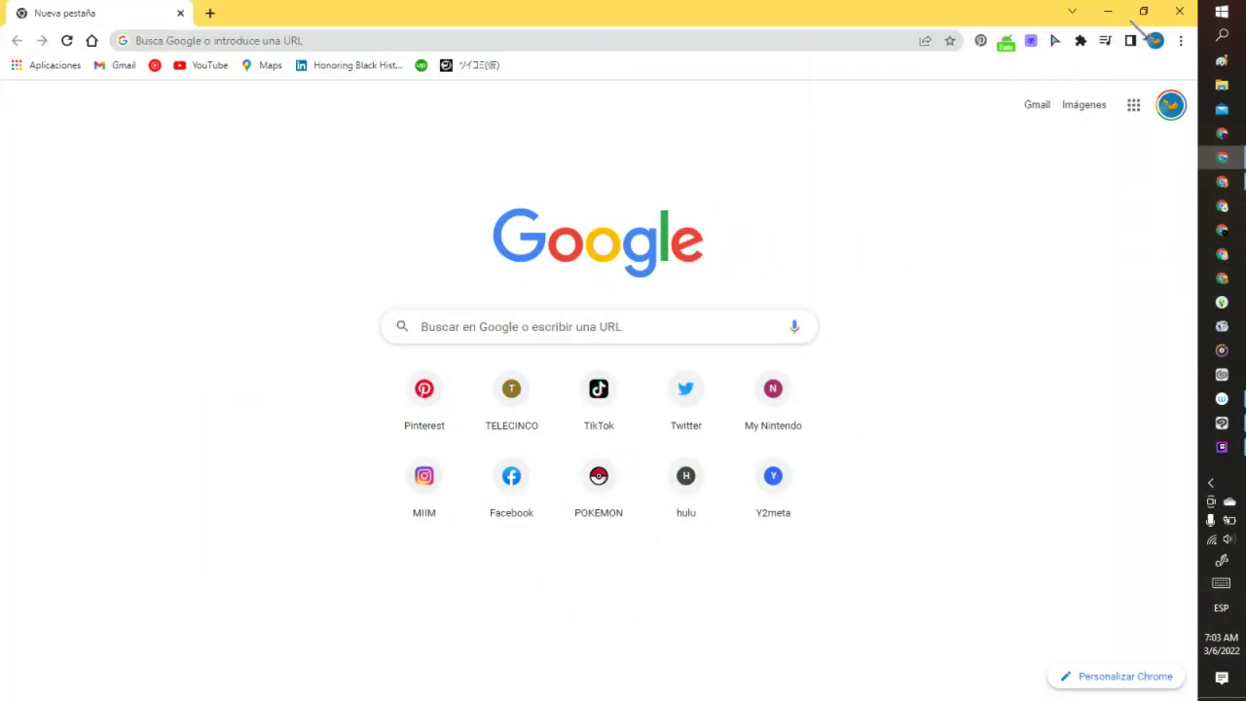
pyautogui.click(1106, 11)
# - Clear the selection and solidify the black shadow between the hair and the cheek using the size 20 marker in black
pyautogui.click(588, 220)
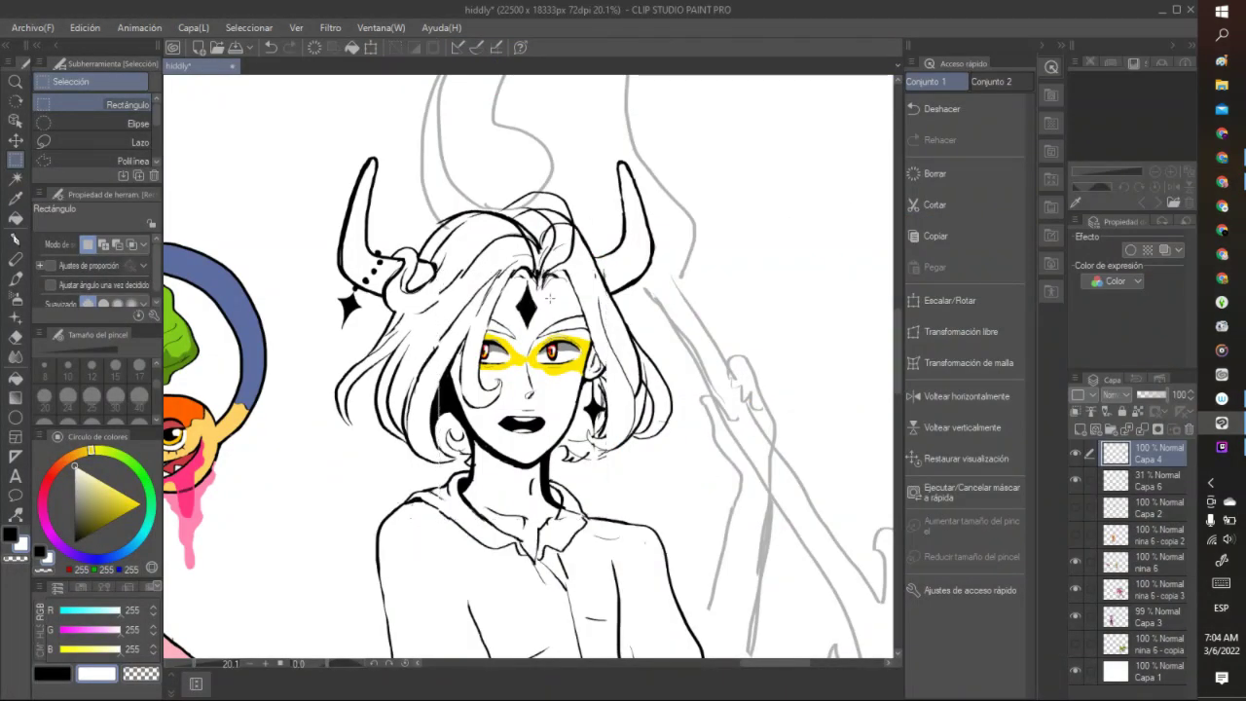
pyautogui.scroll(-10, 550, 298)
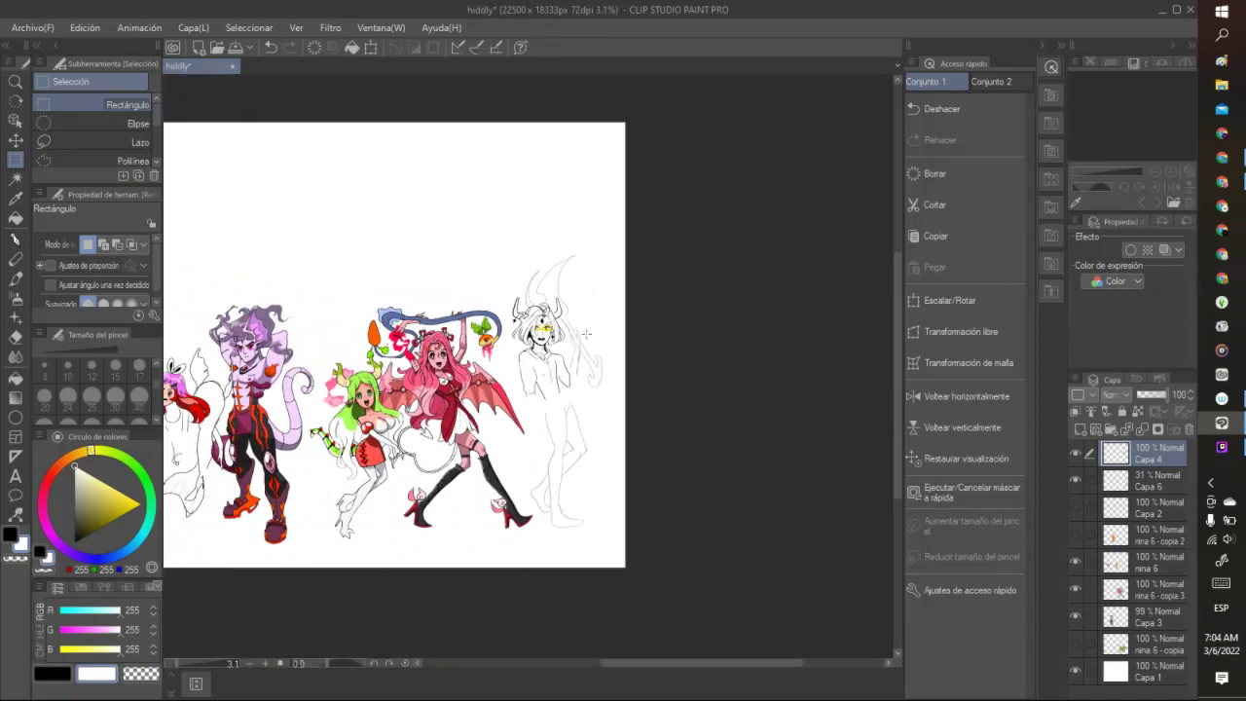
pyautogui.scroll(6, 586, 334)
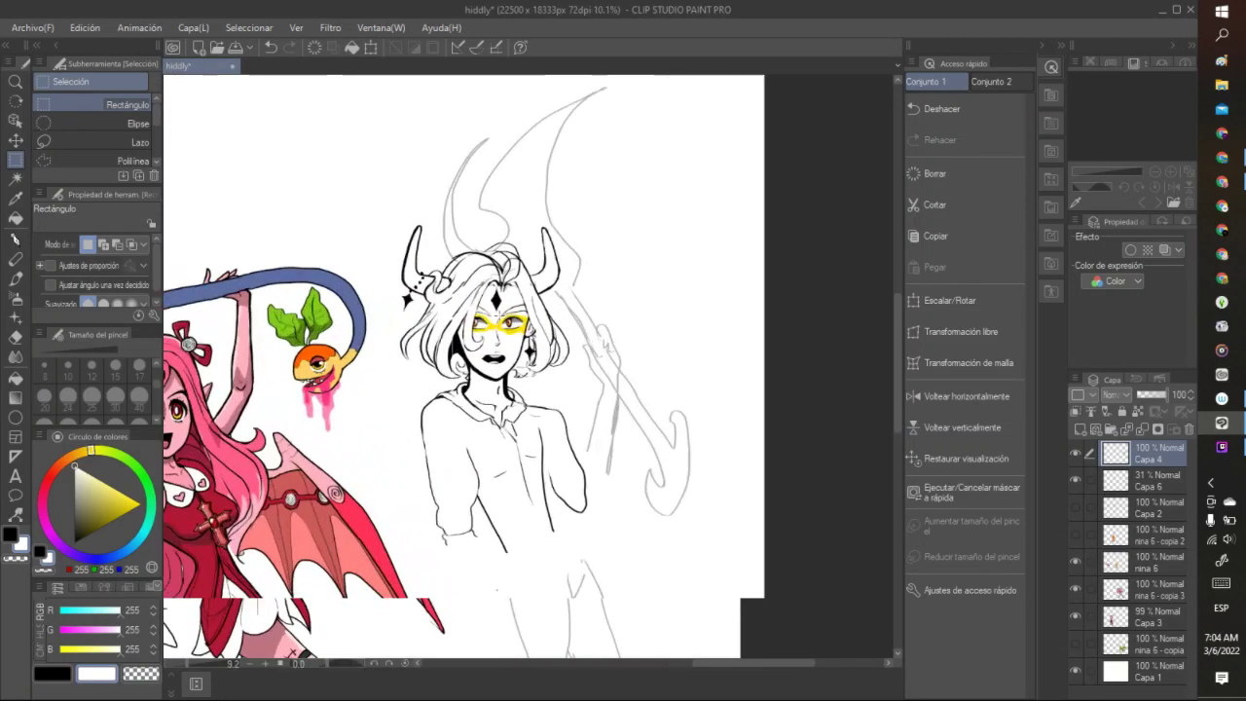
pyautogui.scroll(4, 476, 309)
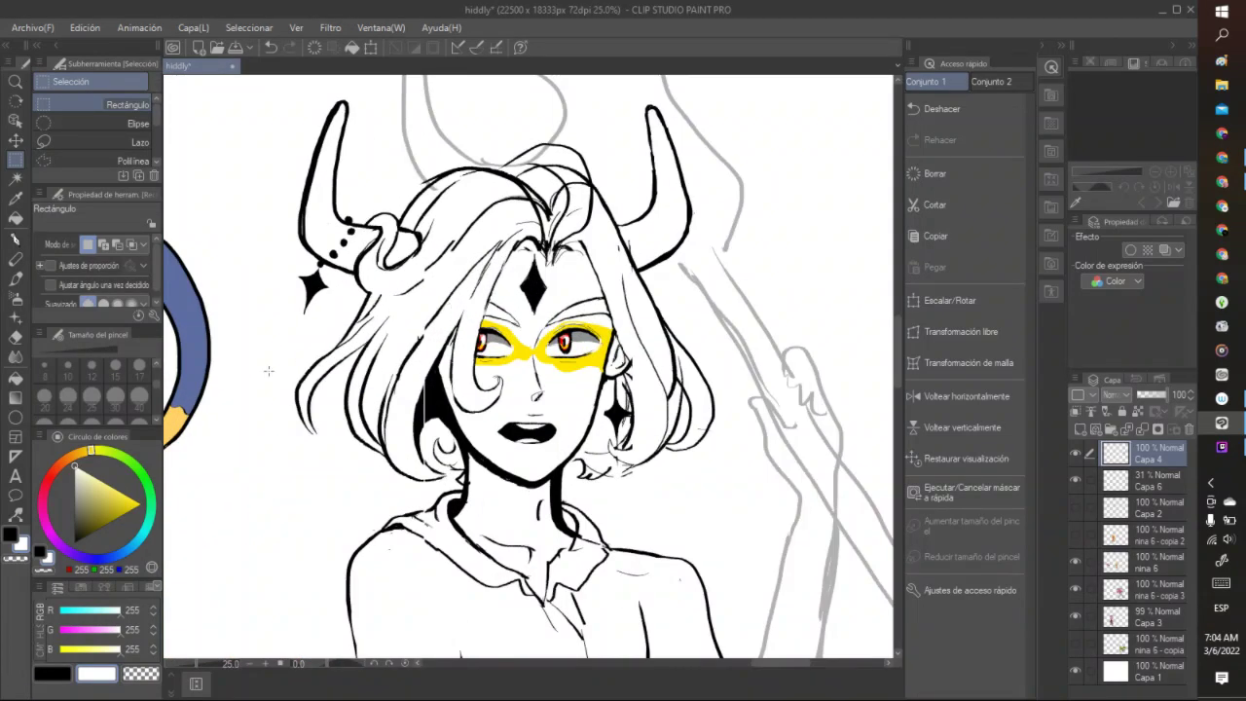
pyautogui.moveTo(96, 515); pyautogui.dragTo(75, 541)
pyautogui.click(15, 239)
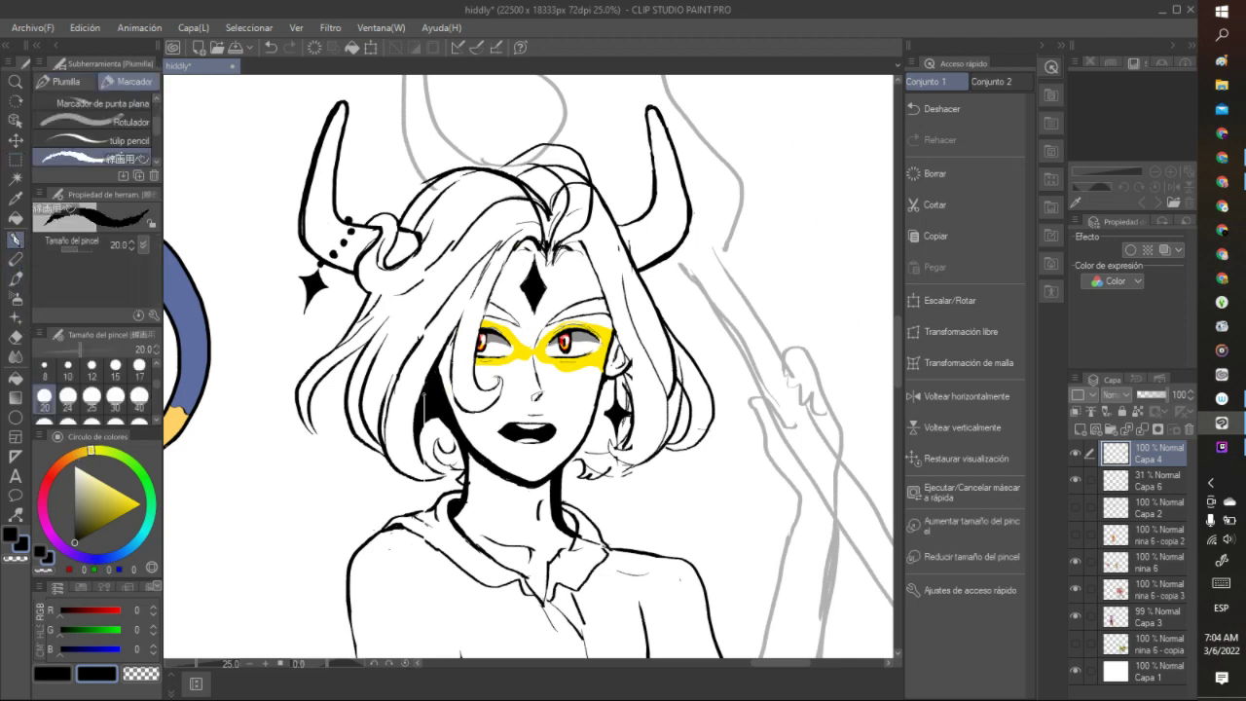
pyautogui.moveTo(427, 378); pyautogui.dragTo(434, 473)
pyautogui.moveTo(436, 414)
pyautogui.mouseDown()
pyautogui.moveTo(424, 430)
pyautogui.moveTo(438, 419)
pyautogui.mouseUp()
# - Erase the curled forelock, loose strands and thick parting line at the crown of the hair with the marker in transparent colour
pyautogui.click(44, 571)
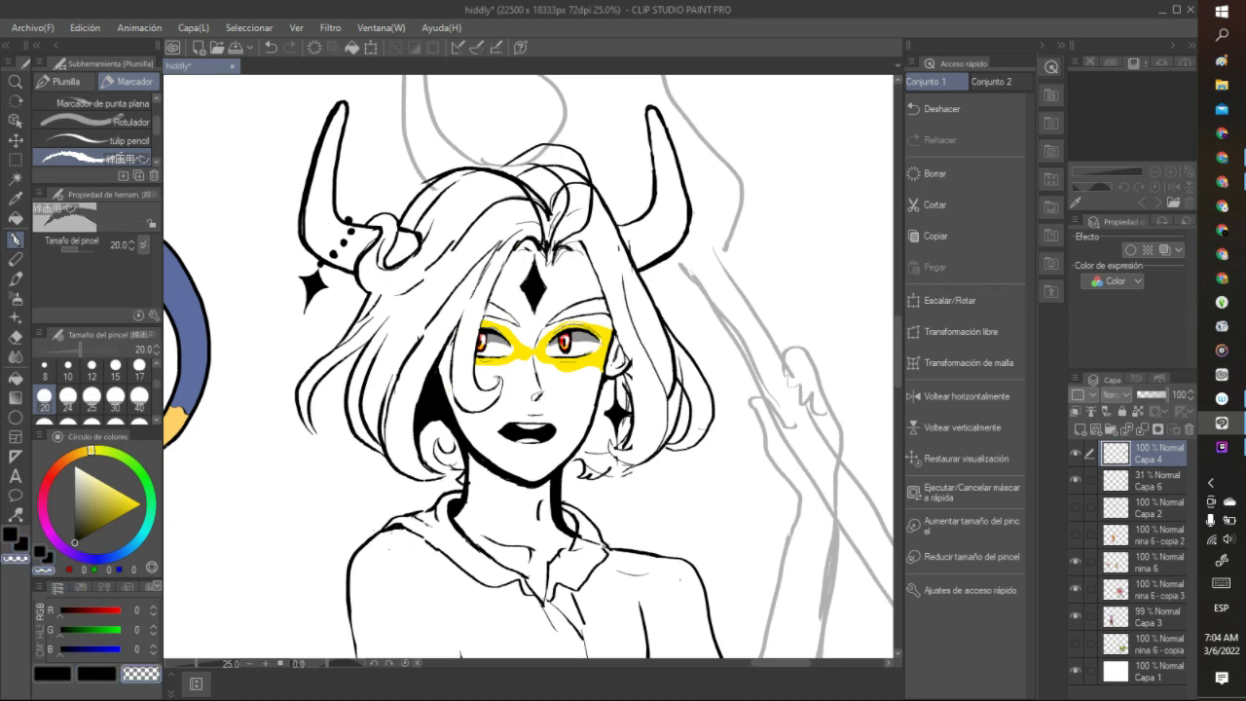
pyautogui.moveTo(424, 183)
pyautogui.mouseDown()
pyautogui.moveTo(545, 146)
pyautogui.moveTo(578, 152)
pyautogui.moveTo(594, 185)
pyautogui.moveTo(586, 228)
pyautogui.moveTo(547, 257)
pyautogui.moveTo(541, 243)
pyautogui.moveTo(570, 247)
pyautogui.moveTo(540, 234)
pyautogui.moveTo(535, 207)
pyautogui.moveTo(561, 216)
pyautogui.moveTo(566, 204)
pyautogui.mouseUp()
pyautogui.moveTo(553, 248)
pyautogui.mouseDown()
pyautogui.moveTo(567, 192)
pyautogui.moveTo(541, 170)
pyautogui.moveTo(562, 182)
pyautogui.mouseUp()
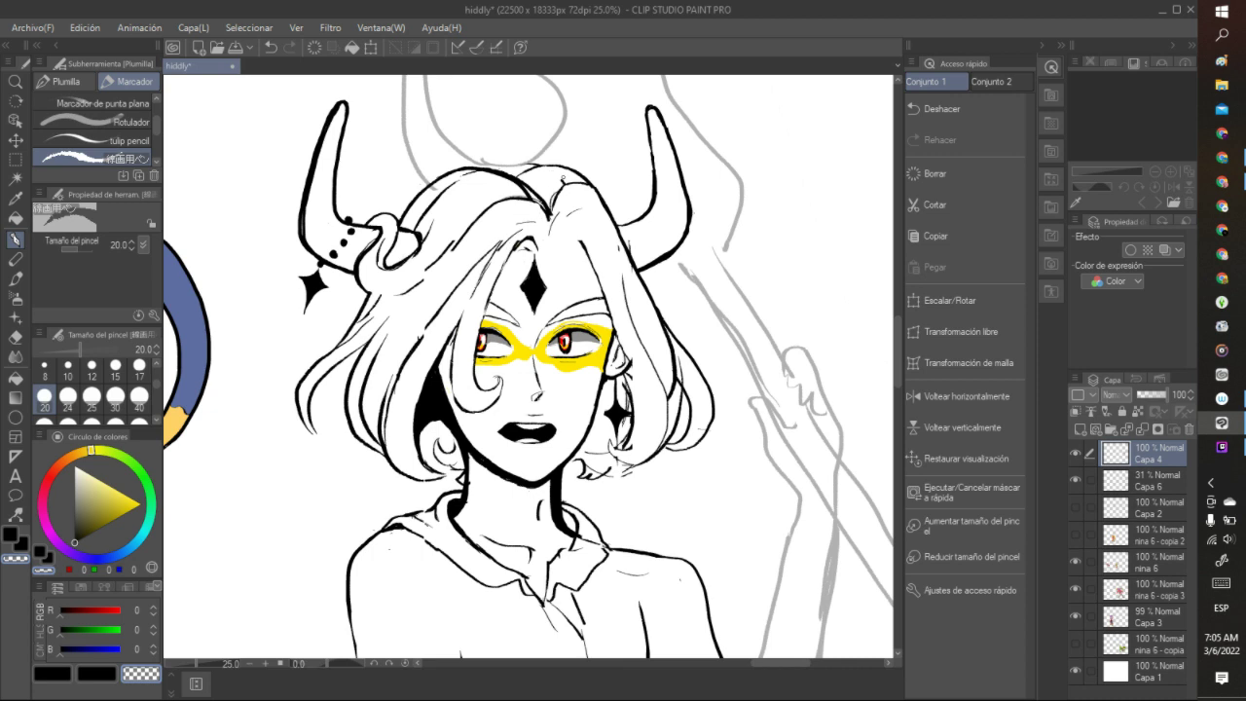
pyautogui.moveTo(563, 179); pyautogui.dragTo(544, 159)
pyautogui.moveTo(541, 205)
pyautogui.mouseDown()
pyautogui.moveTo(549, 218)
pyautogui.moveTo(488, 175)
pyautogui.moveTo(504, 182)
pyautogui.mouseUp()
pyautogui.moveTo(480, 172)
pyautogui.mouseDown()
pyautogui.moveTo(546, 208)
pyautogui.moveTo(508, 195)
pyautogui.moveTo(520, 175)
pyautogui.mouseUp()
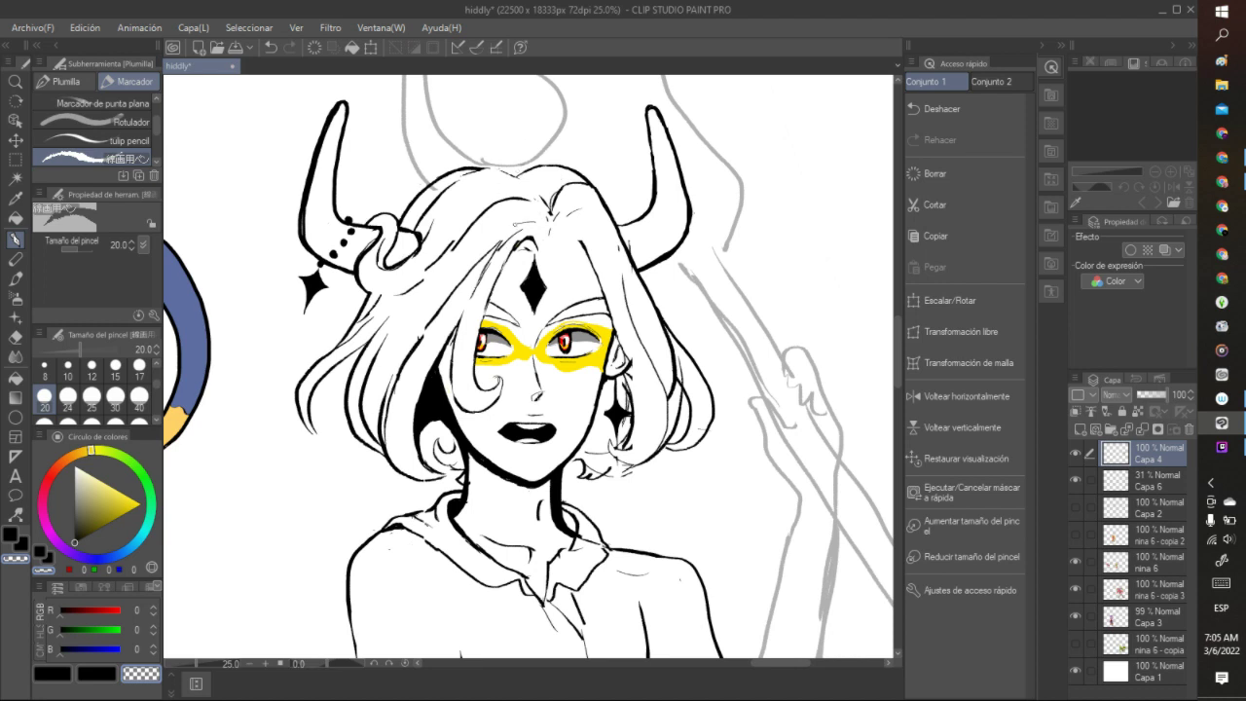
# - Erase the inner fringe lines above the forehead diamond and the leftover strand at the parting, and restore black as drawing colour
pyautogui.moveTo(518, 234); pyautogui.dragTo(473, 296)
pyautogui.moveTo(498, 242)
pyautogui.mouseDown()
pyautogui.moveTo(485, 256)
pyautogui.moveTo(540, 235)
pyautogui.mouseUp()
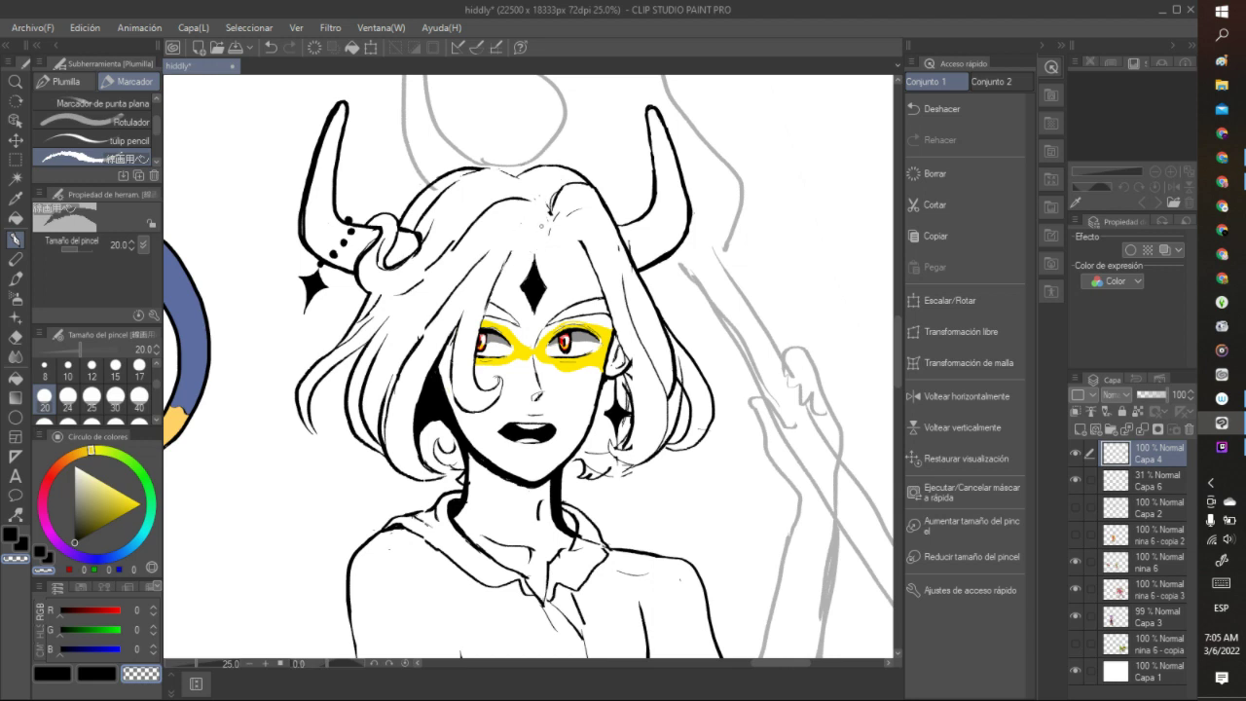
pyautogui.moveTo(552, 195)
pyautogui.mouseDown()
pyautogui.moveTo(546, 220)
pyautogui.moveTo(580, 209)
pyautogui.mouseUp()
pyautogui.press('c')
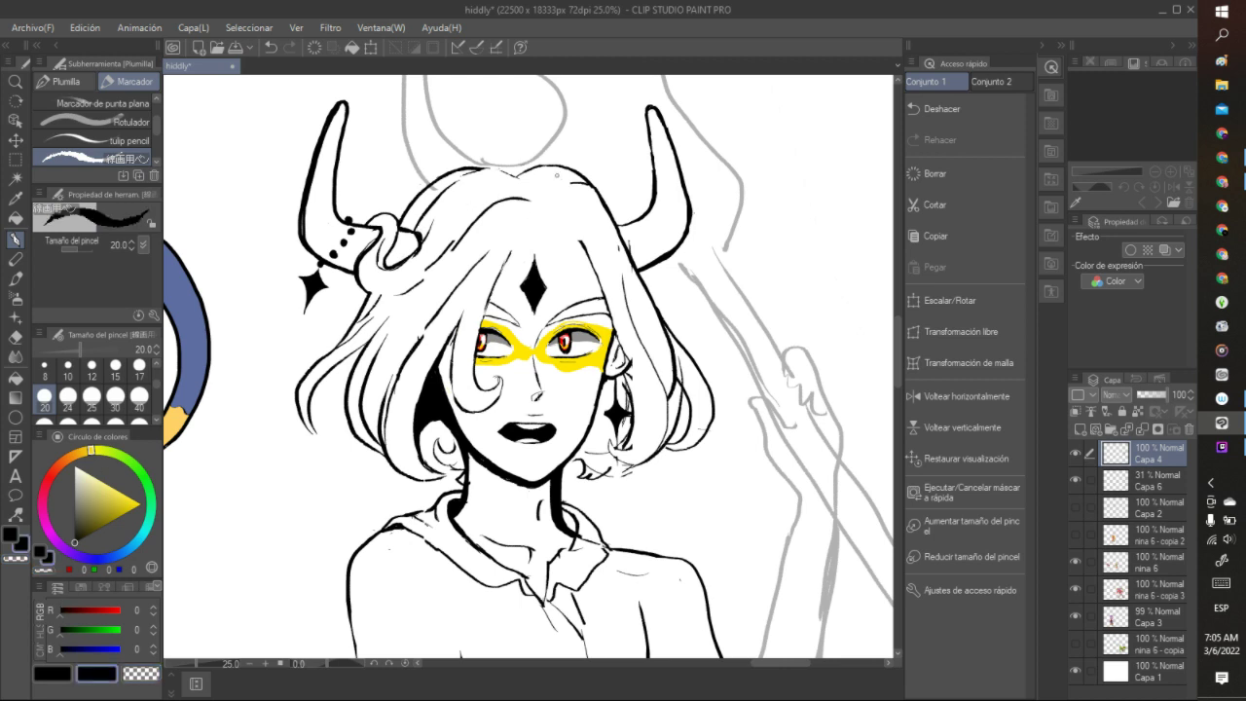
# - Draw the arched fringe lines at the parting above the forehead diamond with the black marker, redoing unsatisfactory strokes
pyautogui.moveTo(539, 247)
pyautogui.mouseDown()
pyautogui.moveTo(539, 227)
pyautogui.moveTo(560, 219)
pyautogui.moveTo(589, 254)
pyautogui.moveTo(514, 236)
pyautogui.mouseUp()
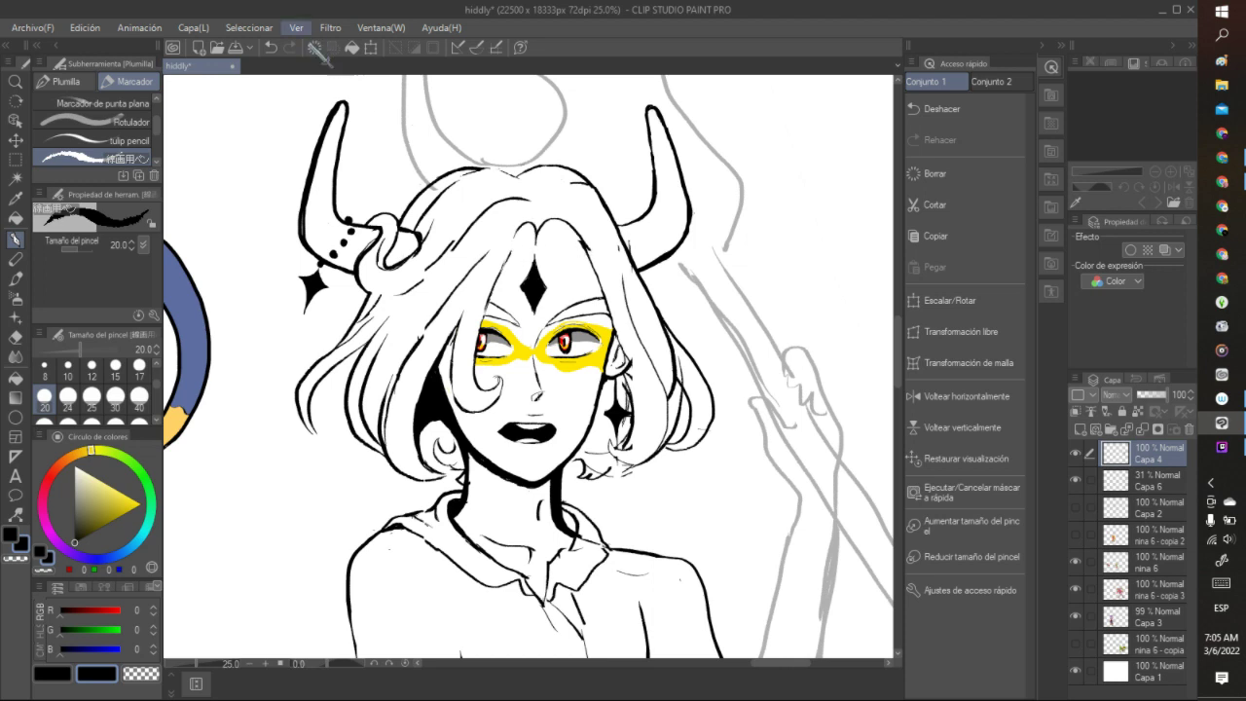
pyautogui.click(270, 47)
pyautogui.click(270, 47)
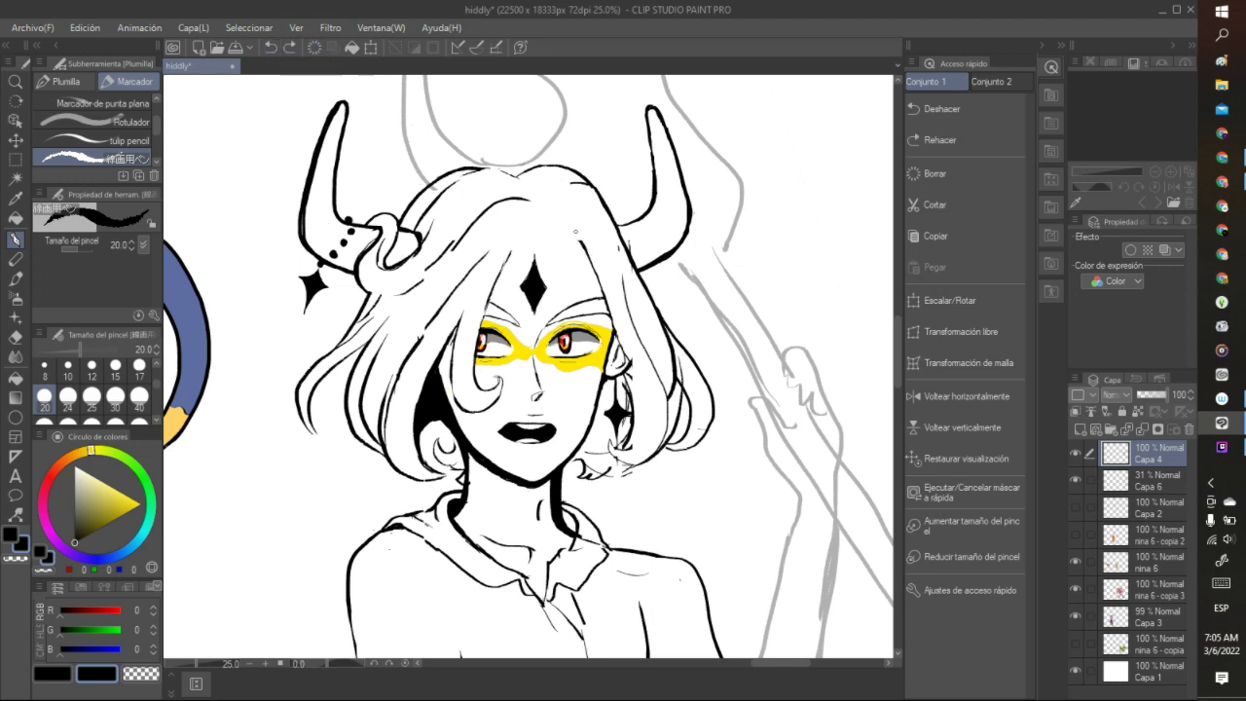
pyautogui.moveTo(578, 236)
pyautogui.mouseDown()
pyautogui.moveTo(560, 221)
pyautogui.moveTo(541, 244)
pyautogui.moveTo(527, 227)
pyautogui.moveTo(504, 260)
pyautogui.mouseUp()
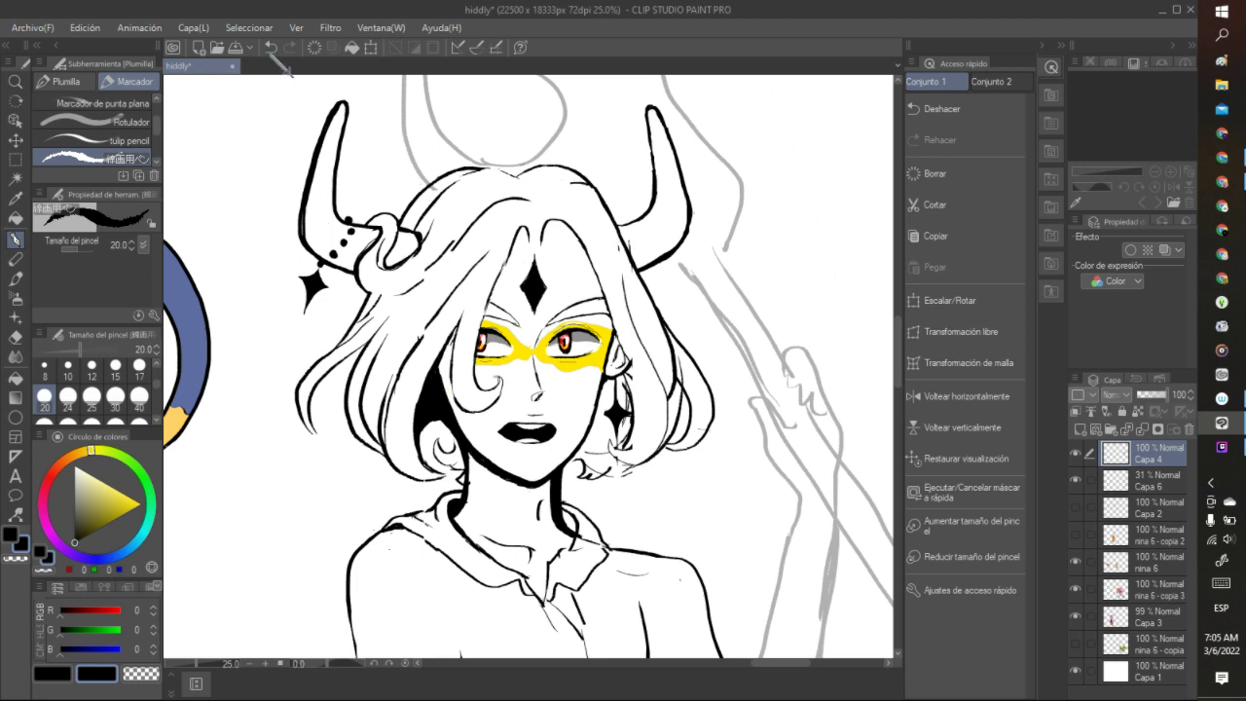
pyautogui.hotkey('ctrl', 'z')
pyautogui.moveTo(500, 273); pyautogui.dragTo(531, 221)
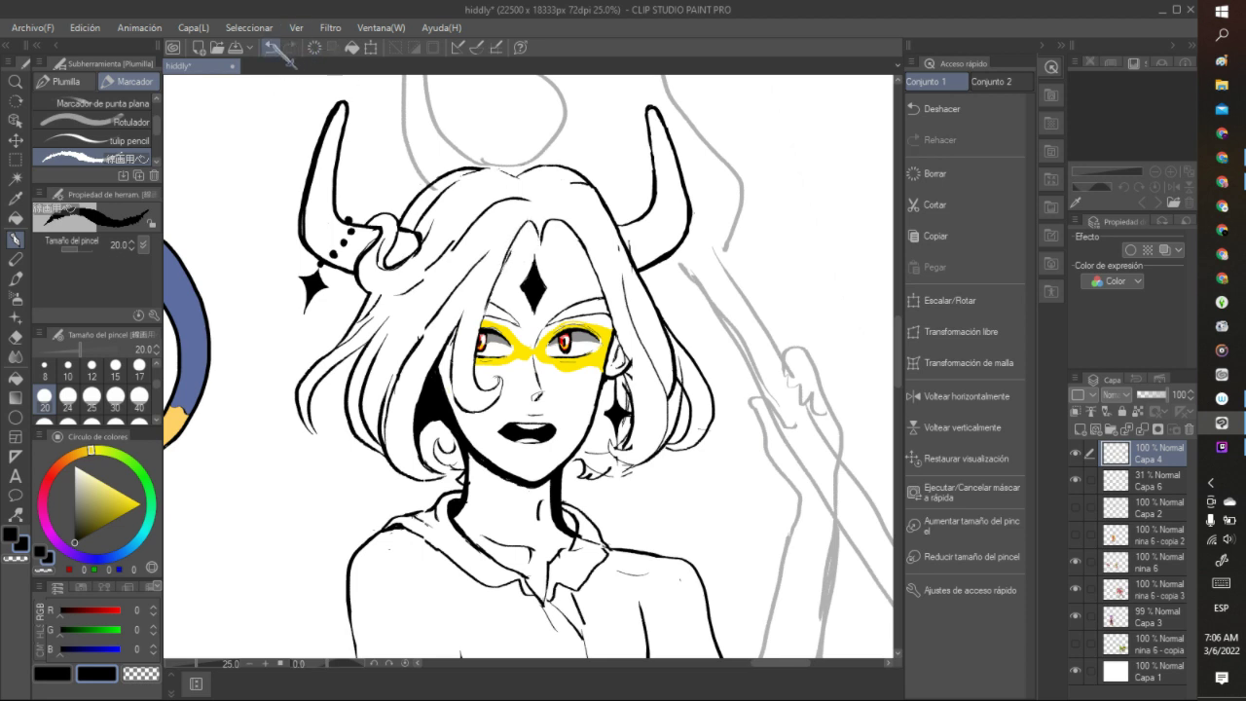
pyautogui.hotkey('ctrl', 'z')
pyautogui.moveTo(511, 253); pyautogui.dragTo(540, 220)
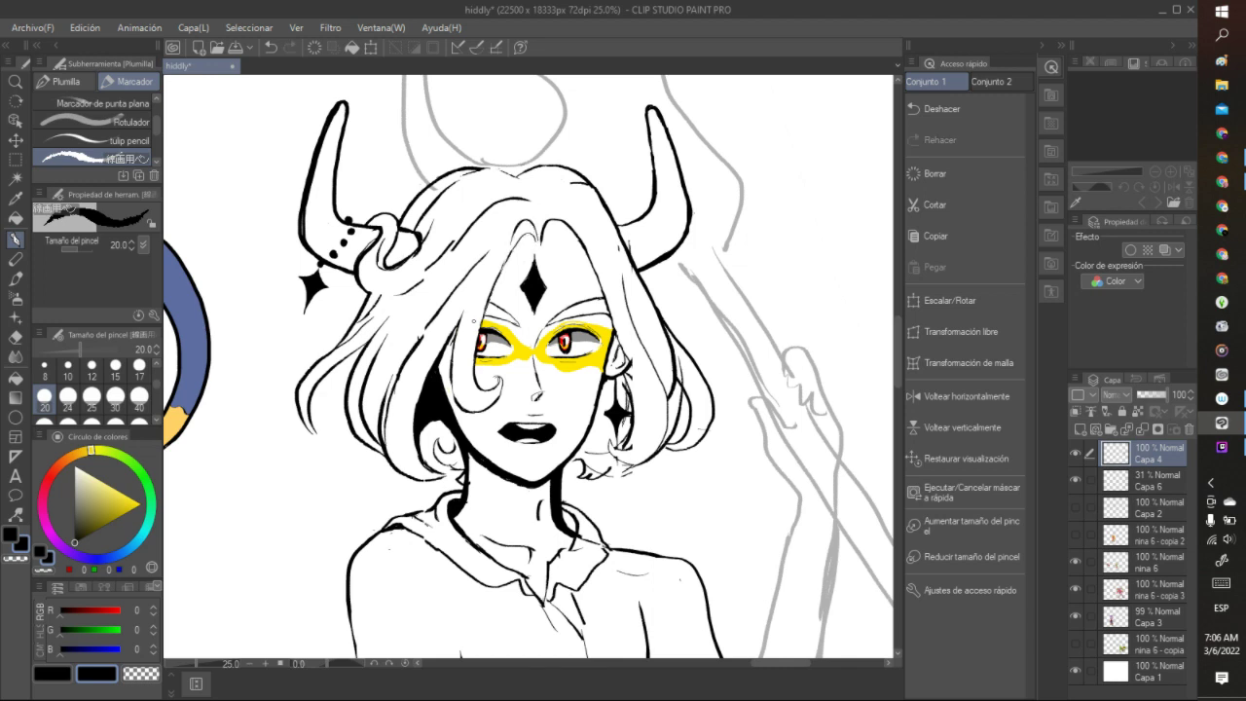
# - Draw a long thin strand from beside the masked eye up to the parting, undoing and redrawing it until it flows smoothly
pyautogui.moveTo(463, 324); pyautogui.dragTo(510, 224)
pyautogui.click(272, 47)
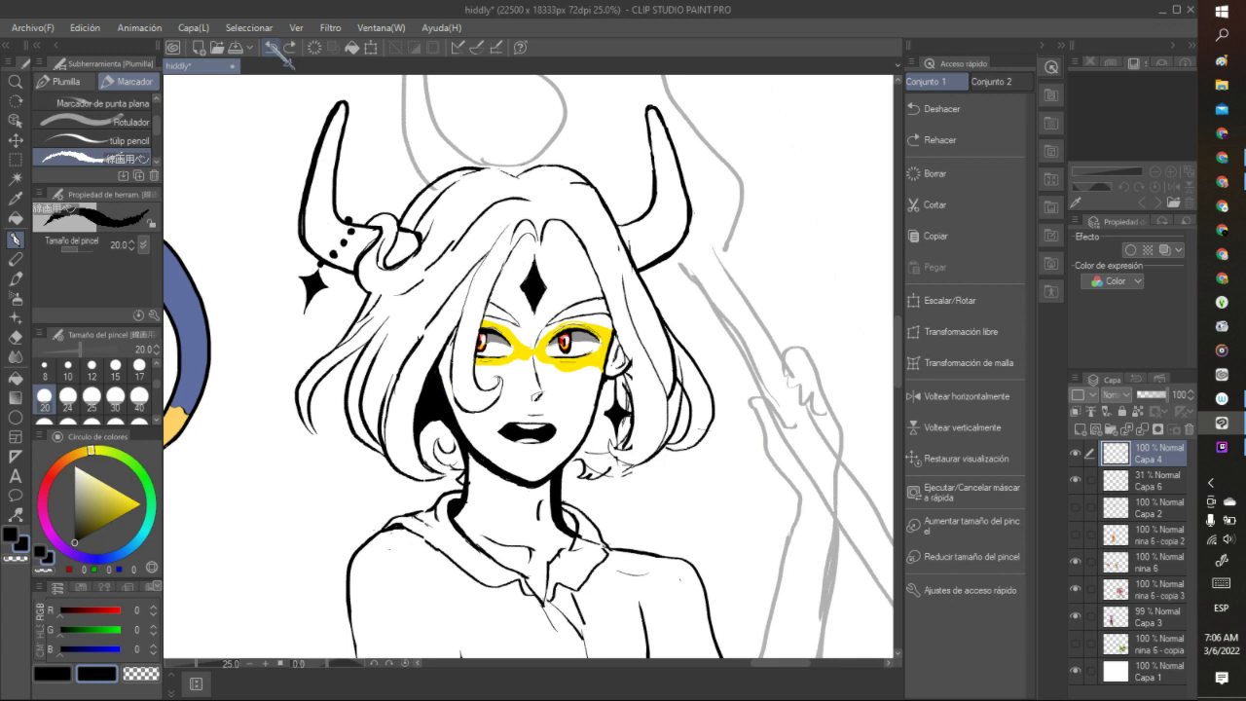
pyautogui.click(274, 47)
pyautogui.moveTo(459, 323); pyautogui.dragTo(512, 234)
pyautogui.click(272, 47)
pyautogui.moveTo(459, 329)
pyautogui.mouseDown()
pyautogui.moveTo(508, 222)
pyautogui.moveTo(537, 212)
pyautogui.mouseUp()
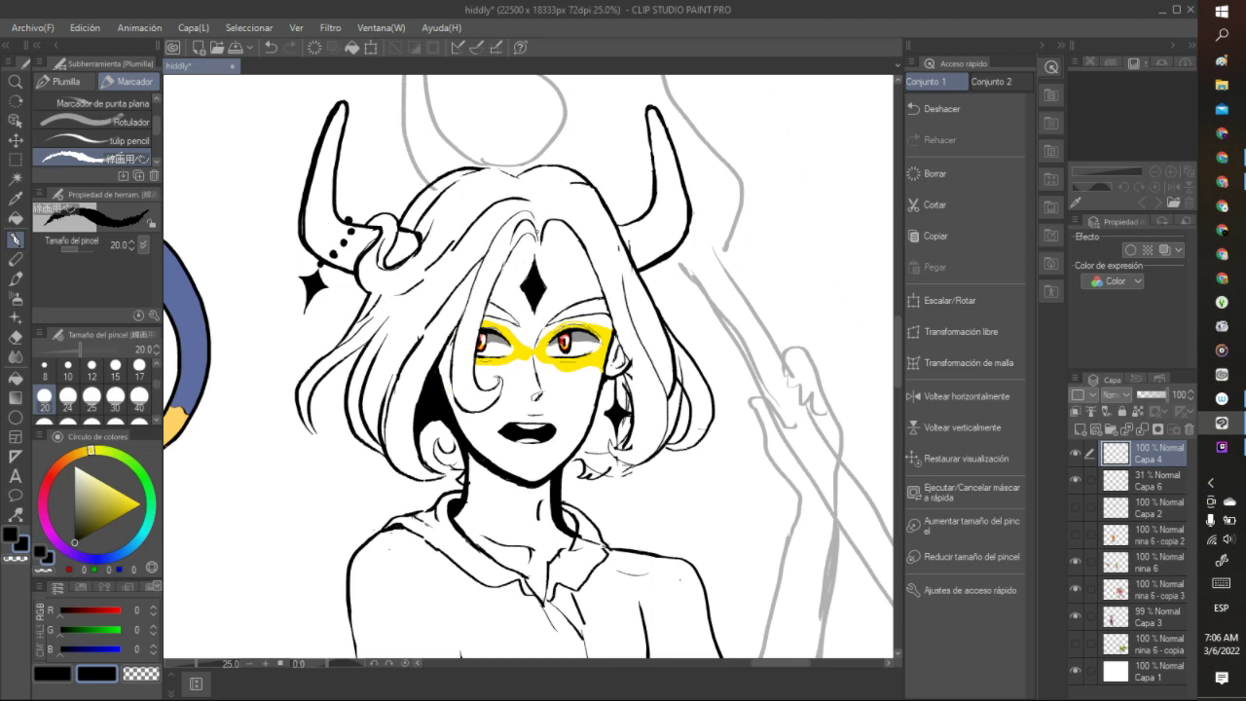
# - Thicken the long fringe strand beside the eye with black strokes and clean its edge using the transparent colour
pyautogui.moveTo(490, 251); pyautogui.dragTo(463, 322)
pyautogui.moveTo(475, 280); pyautogui.dragTo(459, 329)
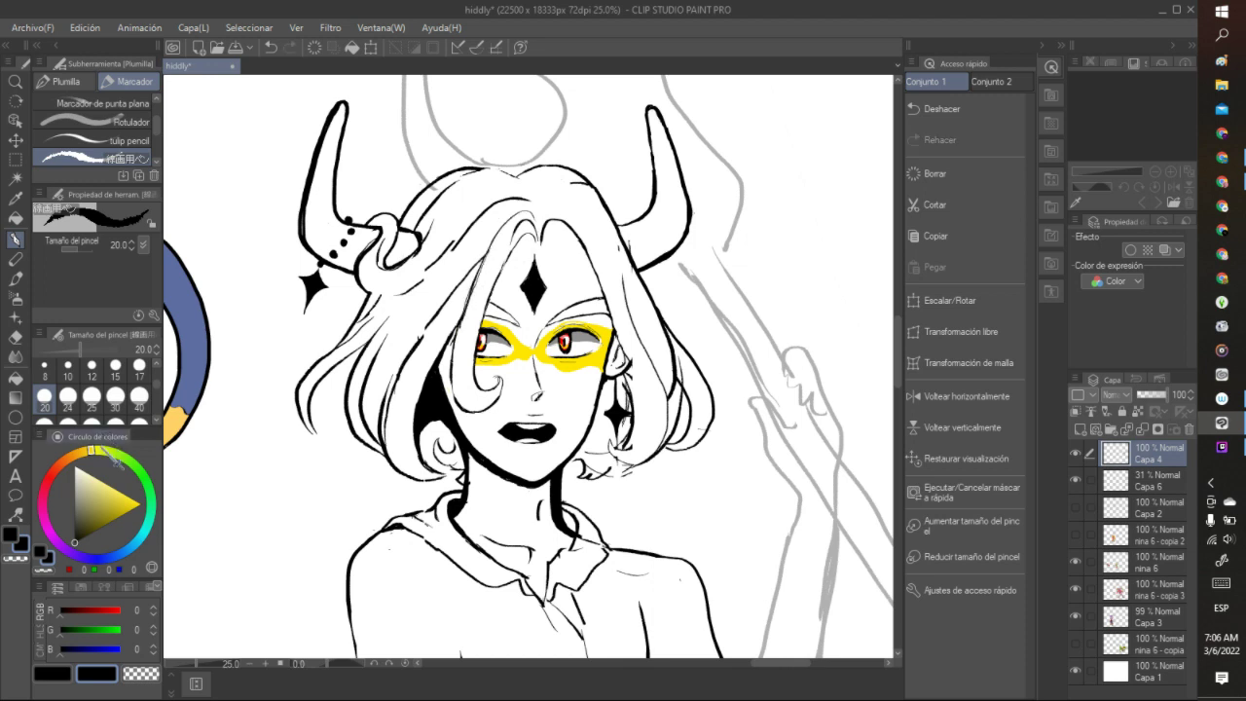
pyautogui.click(45, 569)
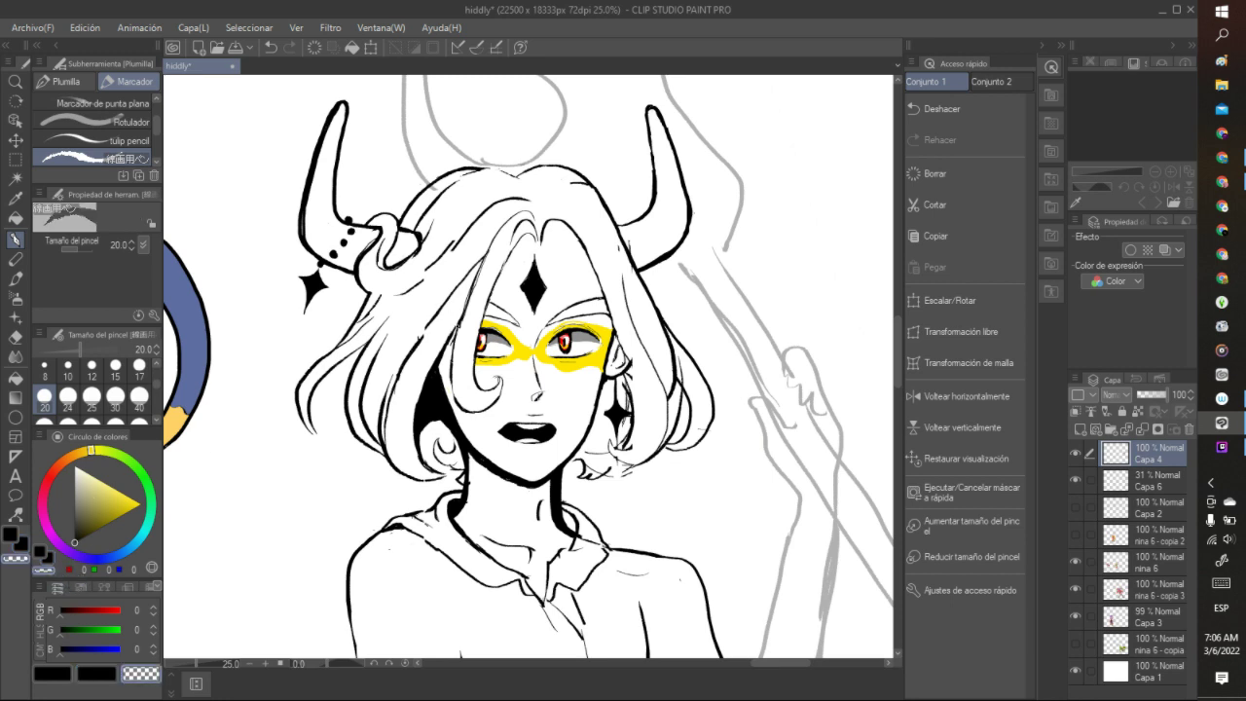
pyautogui.moveTo(462, 329); pyautogui.dragTo(484, 261)
pyautogui.click(46, 557)
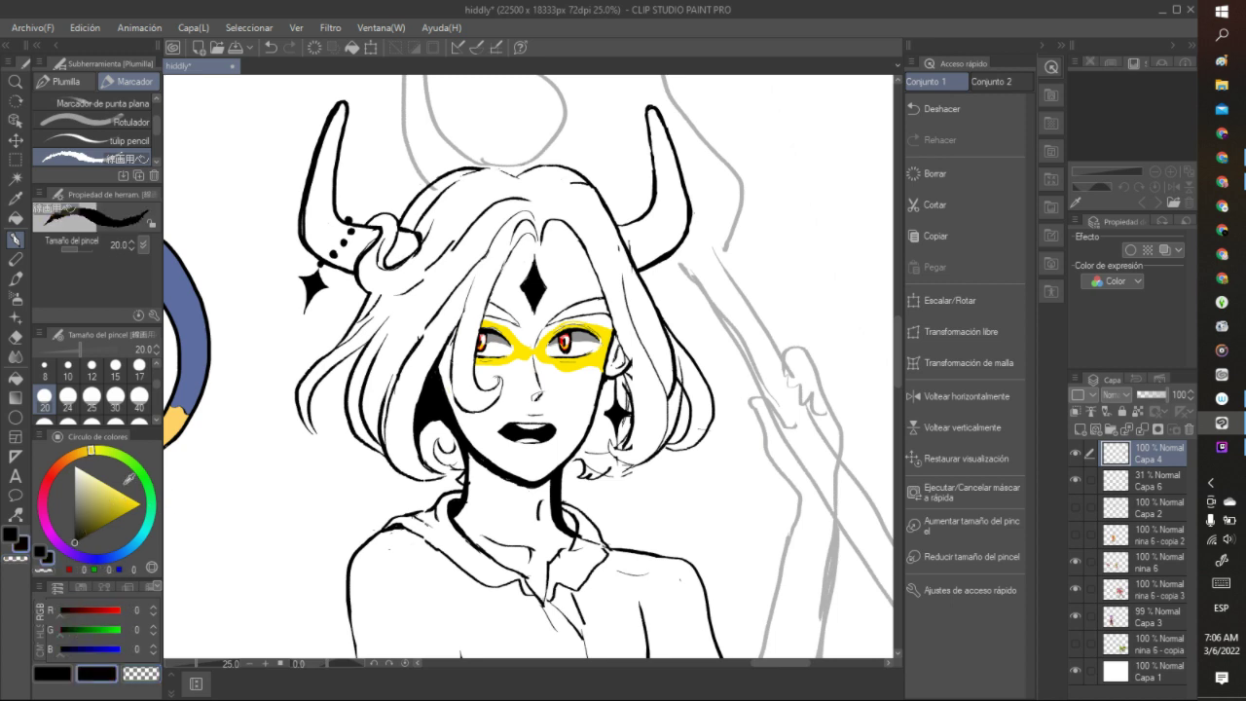
pyautogui.moveTo(461, 313); pyautogui.dragTo(487, 245)
pyautogui.moveTo(473, 290); pyautogui.dragTo(502, 224)
# - Trim the upper end of the fringe strand in transparent colour and redraw its line toward the parting in black
pyautogui.press('c')
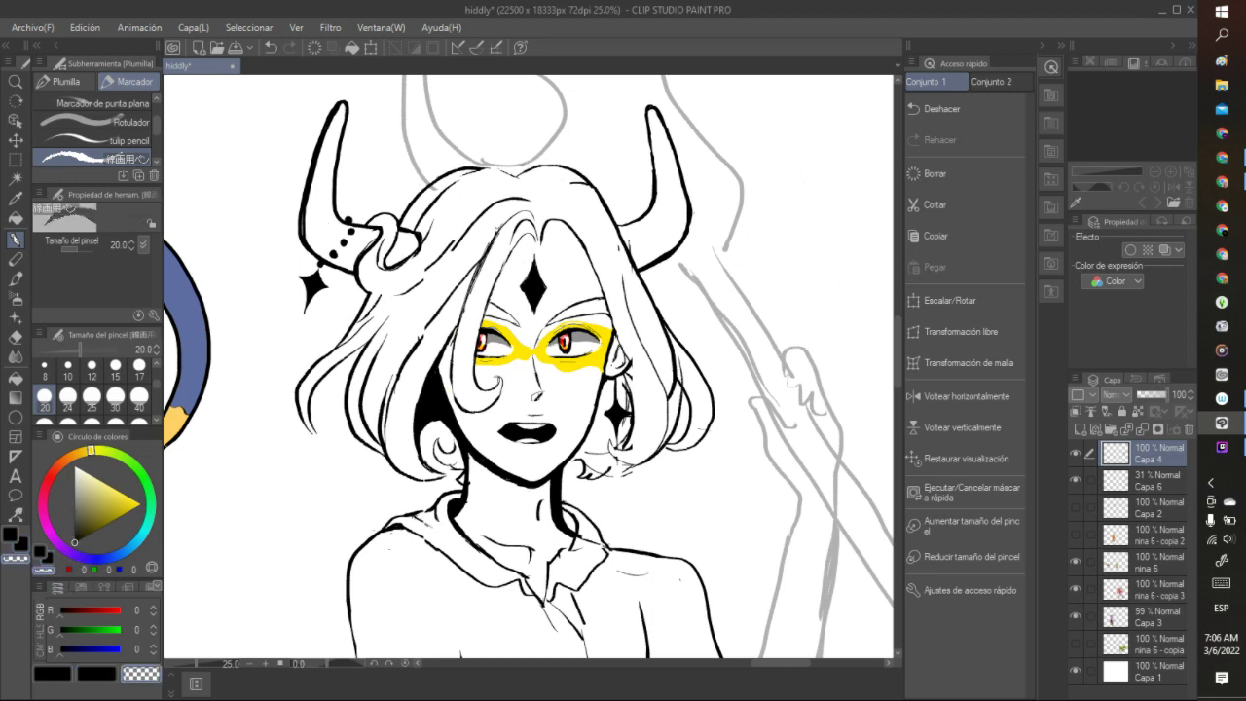
pyautogui.moveTo(500, 226)
pyautogui.mouseDown()
pyautogui.moveTo(472, 291)
pyautogui.moveTo(496, 242)
pyautogui.mouseUp()
pyautogui.press('c')
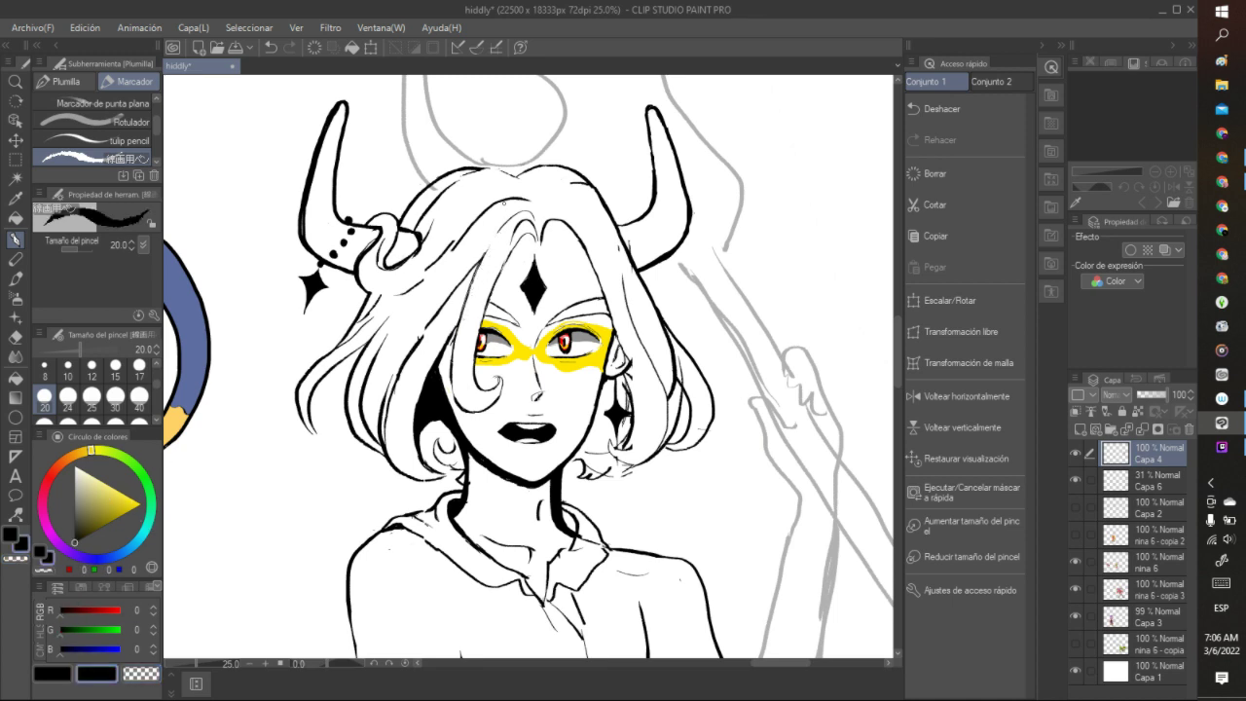
pyautogui.moveTo(485, 255); pyautogui.dragTo(510, 210)
pyautogui.click(270, 47)
pyautogui.moveTo(485, 256); pyautogui.dragTo(507, 223)
# - Switch to Chrome, set the Nook extension's game to AC: Wild World / City Folk (DS) [Snowy], and return to the drawing
pyautogui.click(1221, 156)
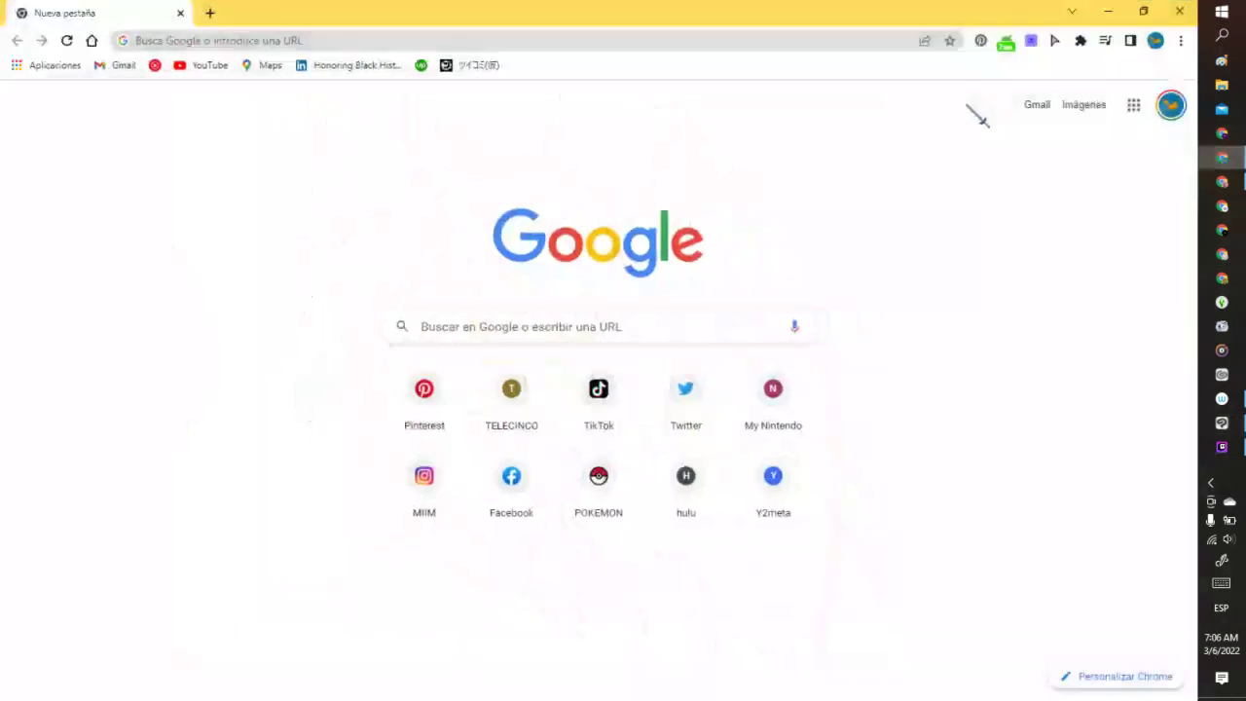
pyautogui.click(1031, 40)
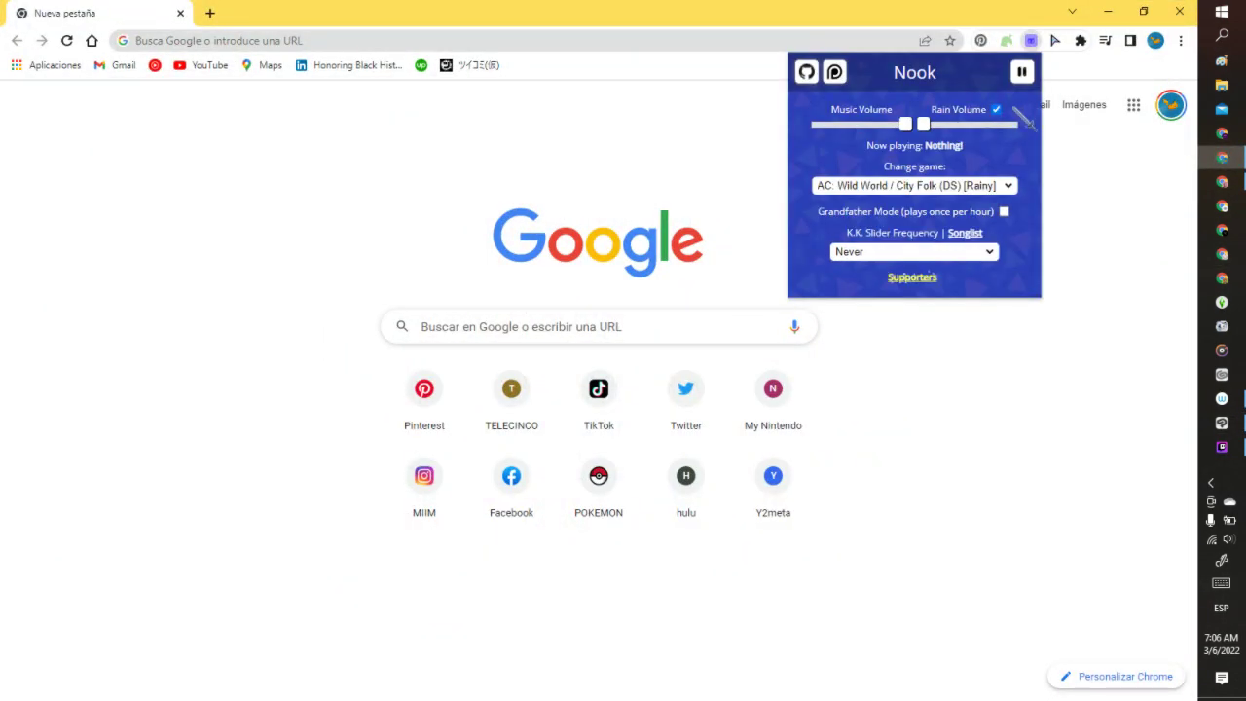
pyautogui.click(914, 185)
pyautogui.click(906, 281)
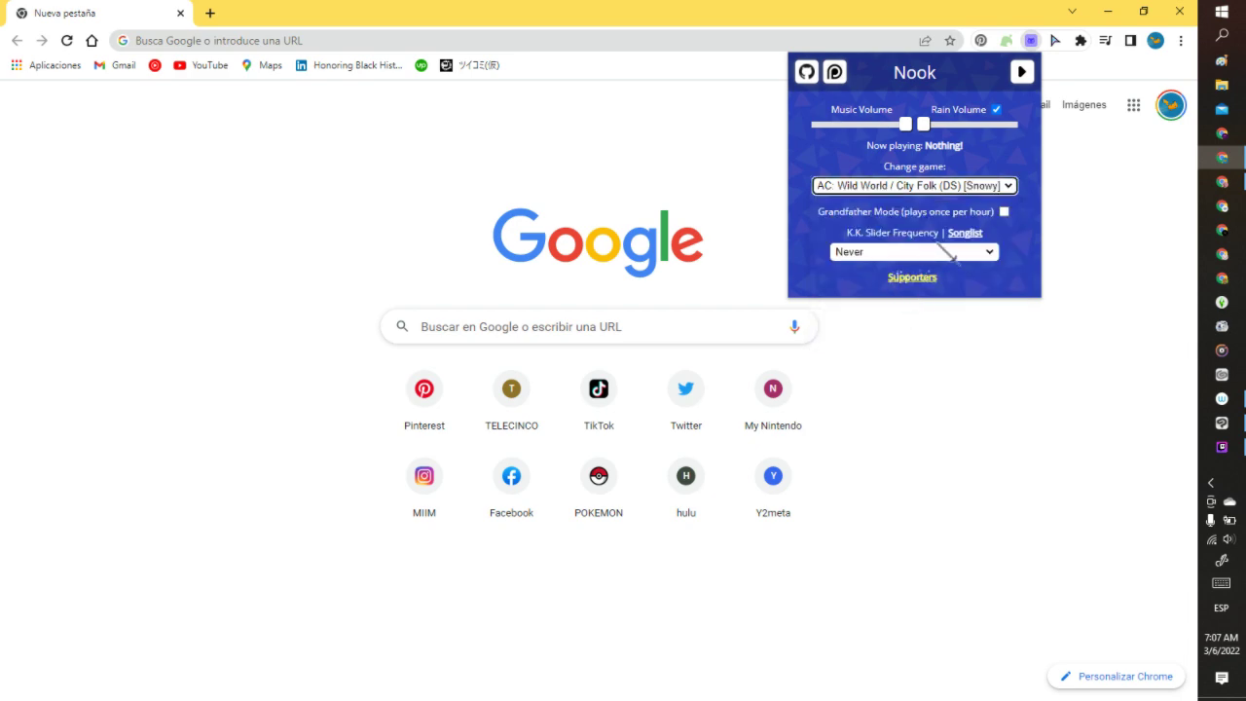
pyautogui.click(1077, 183)
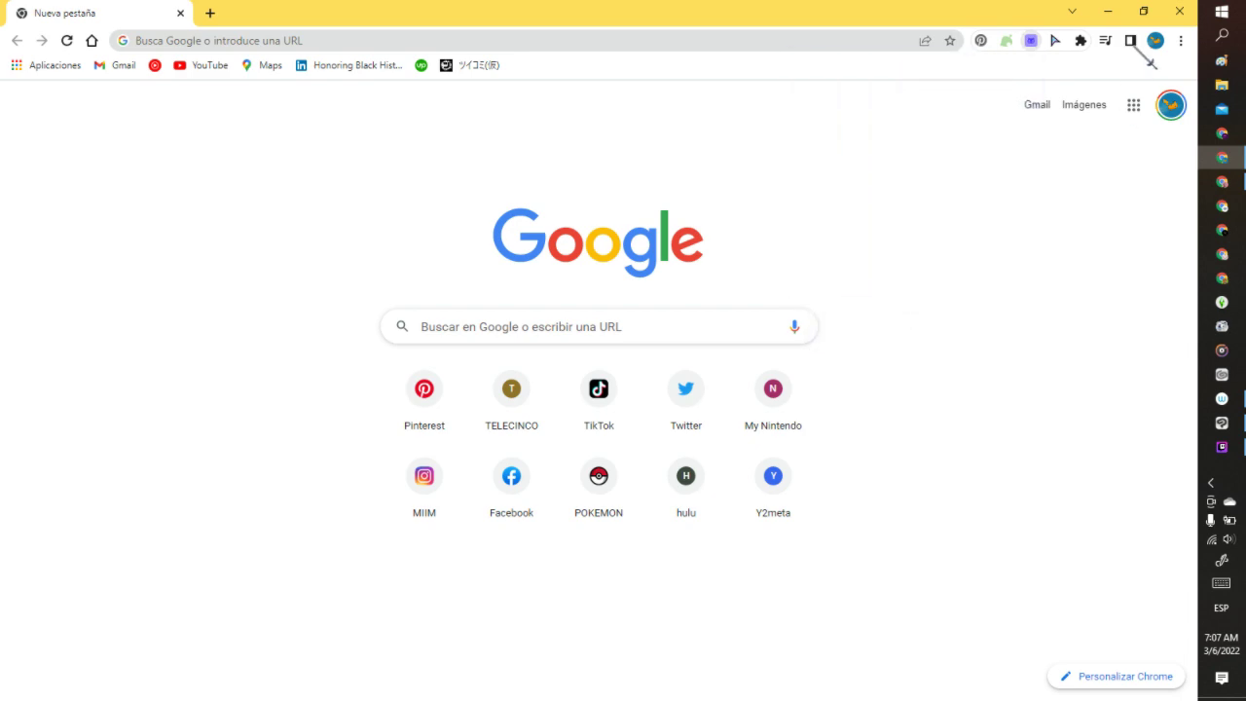
pyautogui.click(1122, 22)
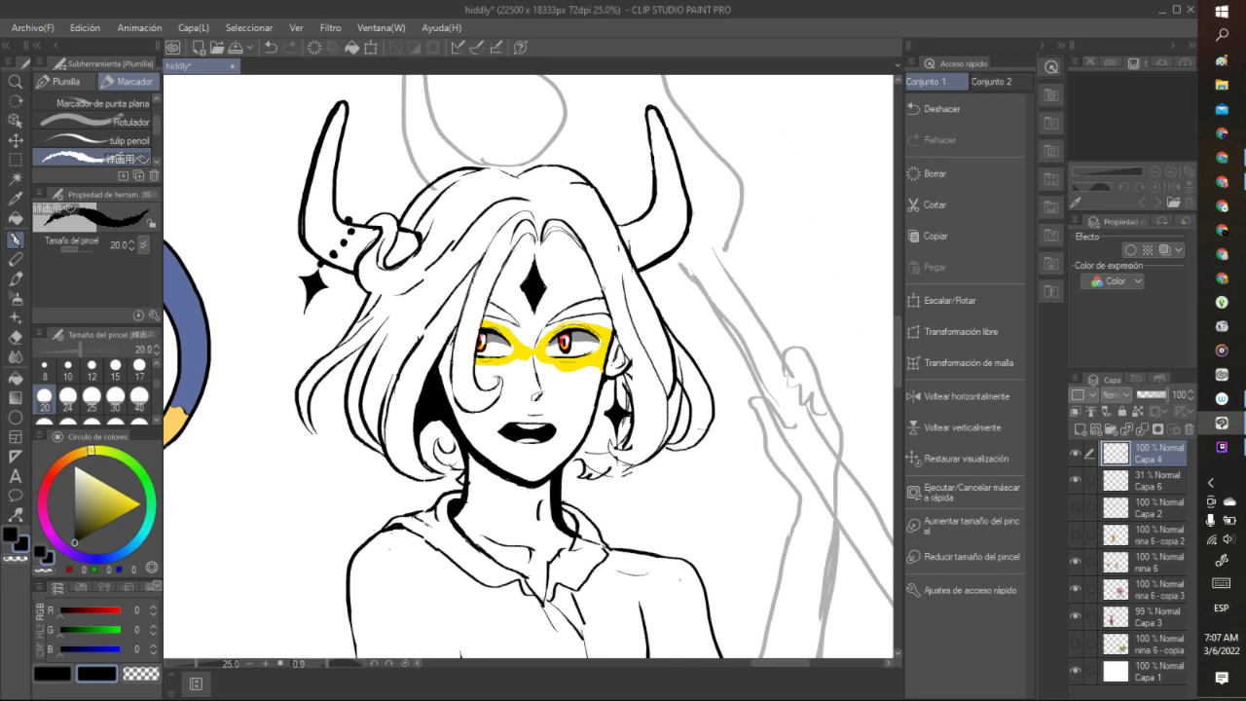
# - Try thin black strands along the fringe and beside the earring, undo them, and retouch the hair line beside the face
pyautogui.moveTo(546, 241)
pyautogui.mouseDown()
pyautogui.moveTo(573, 242)
pyautogui.moveTo(596, 290)
pyautogui.mouseUp()
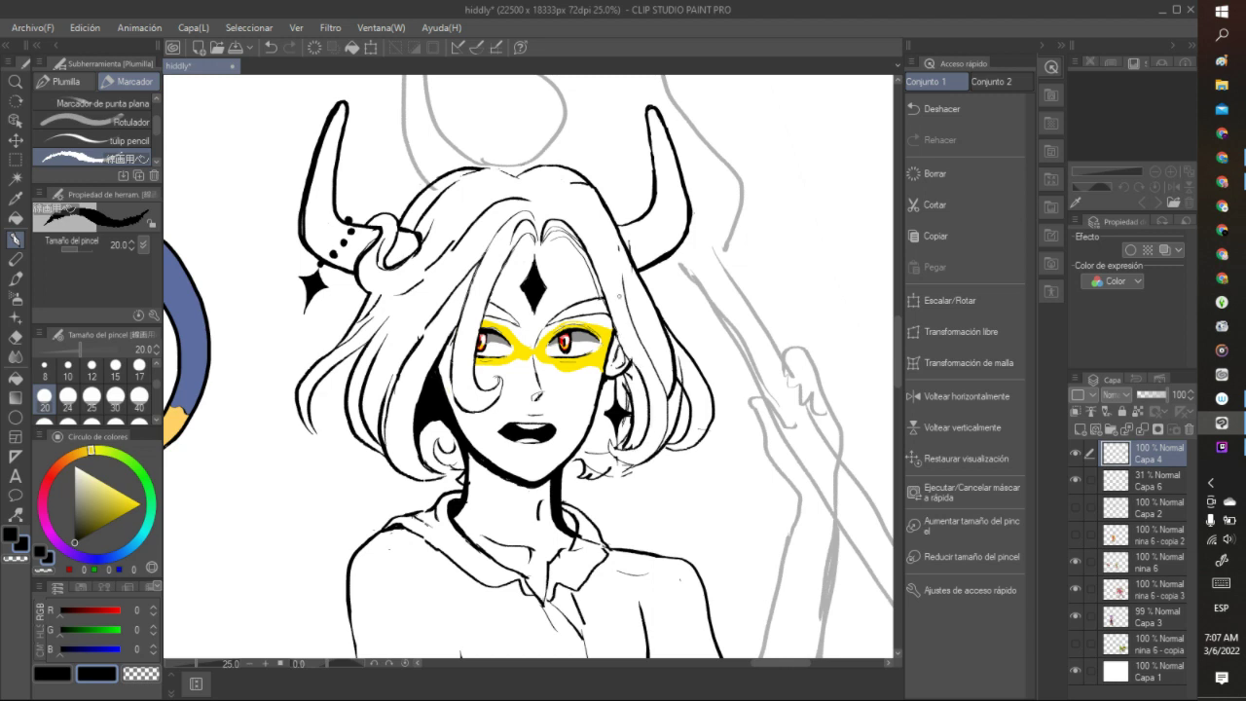
pyautogui.hotkey('ctrl', 'z')
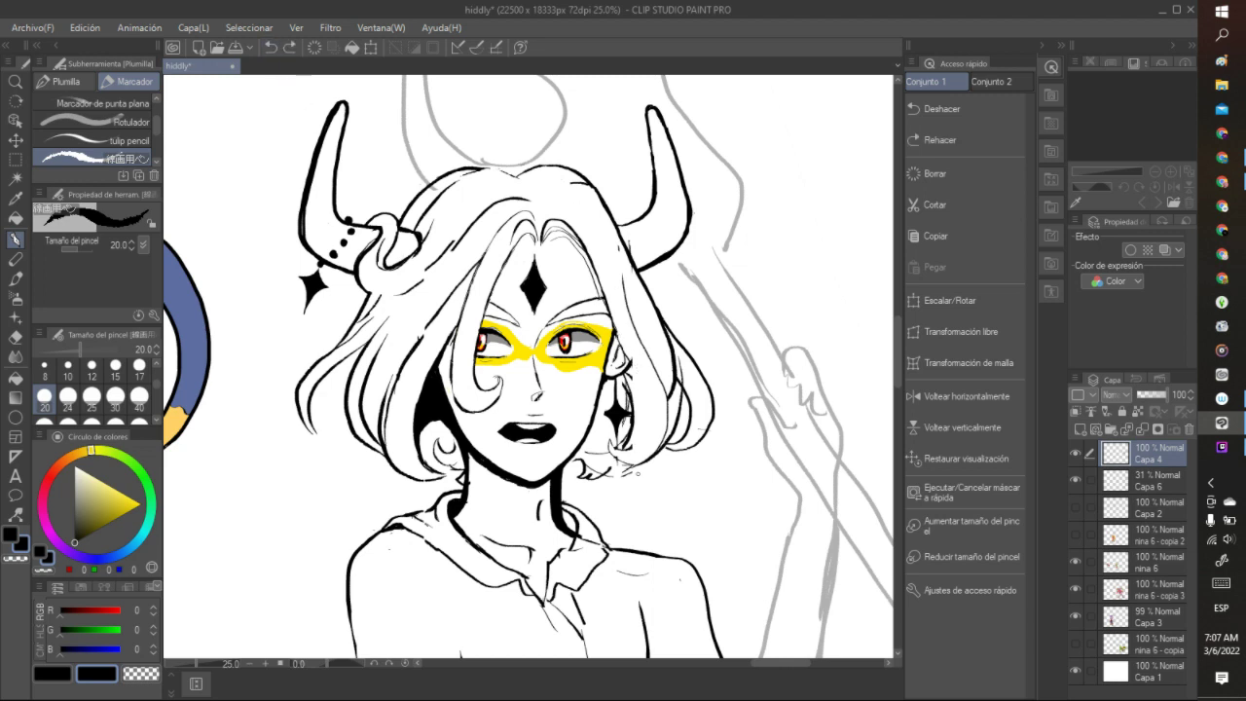
pyautogui.moveTo(624, 450)
pyautogui.mouseDown()
pyautogui.moveTo(648, 430)
pyautogui.moveTo(623, 341)
pyautogui.mouseUp()
pyautogui.click(272, 47)
pyautogui.moveTo(421, 337)
pyautogui.mouseDown()
pyautogui.moveTo(426, 328)
pyautogui.moveTo(416, 342)
pyautogui.mouseUp()
# - Lasso and delete the loose curl ends between the jaw and the star earring, and clear the selection
pyautogui.click(16, 159)
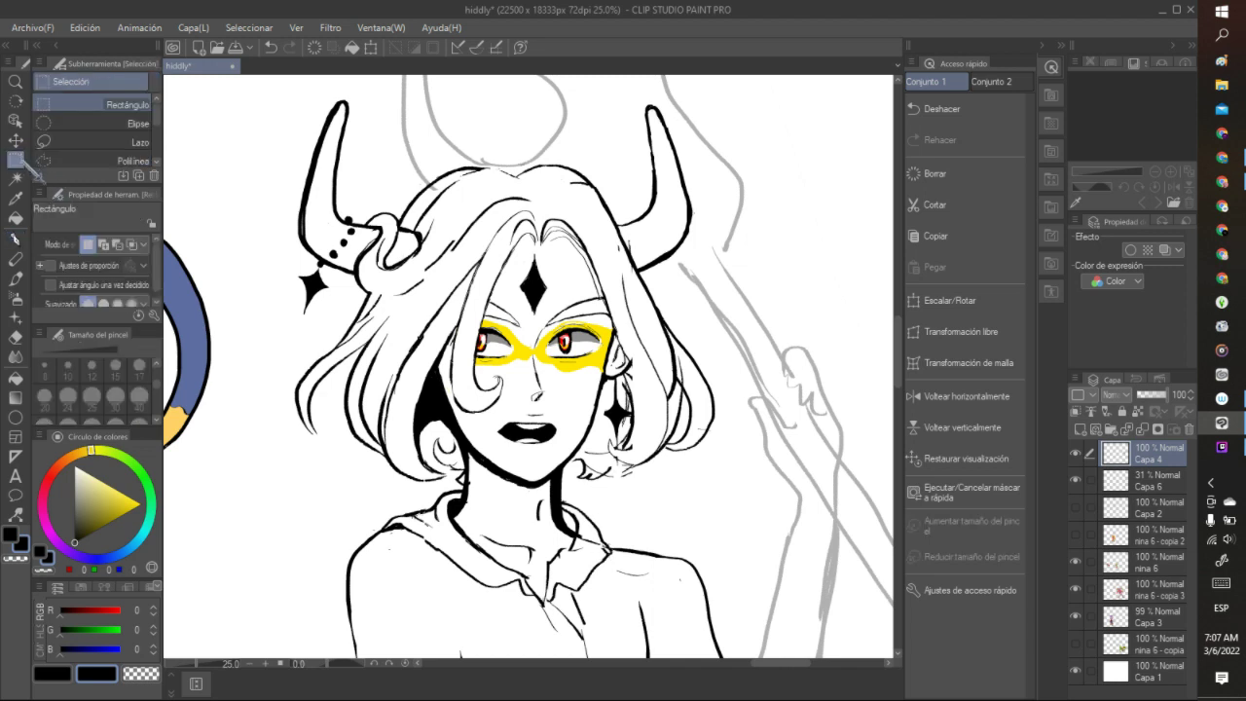
pyautogui.click(107, 142)
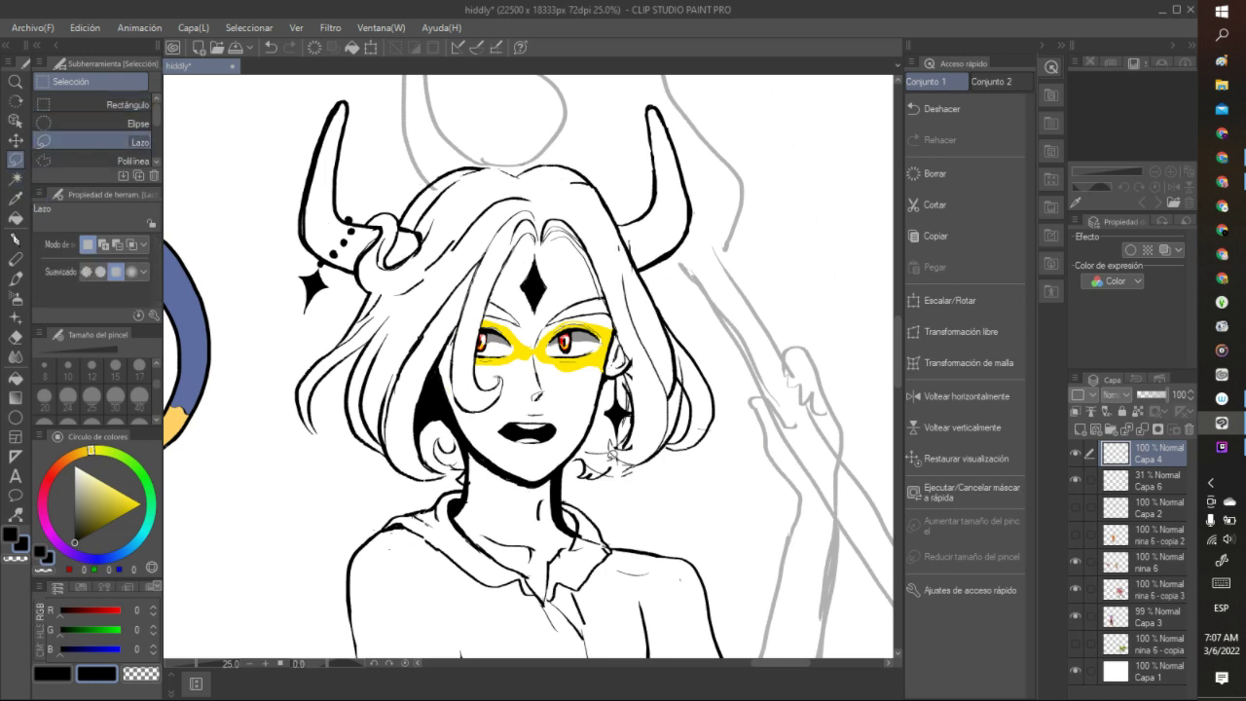
pyautogui.moveTo(653, 459)
pyautogui.mouseDown()
pyautogui.moveTo(611, 441)
pyautogui.moveTo(576, 456)
pyautogui.moveTo(621, 487)
pyautogui.moveTo(658, 448)
pyautogui.mouseUp()
pyautogui.click(581, 516)
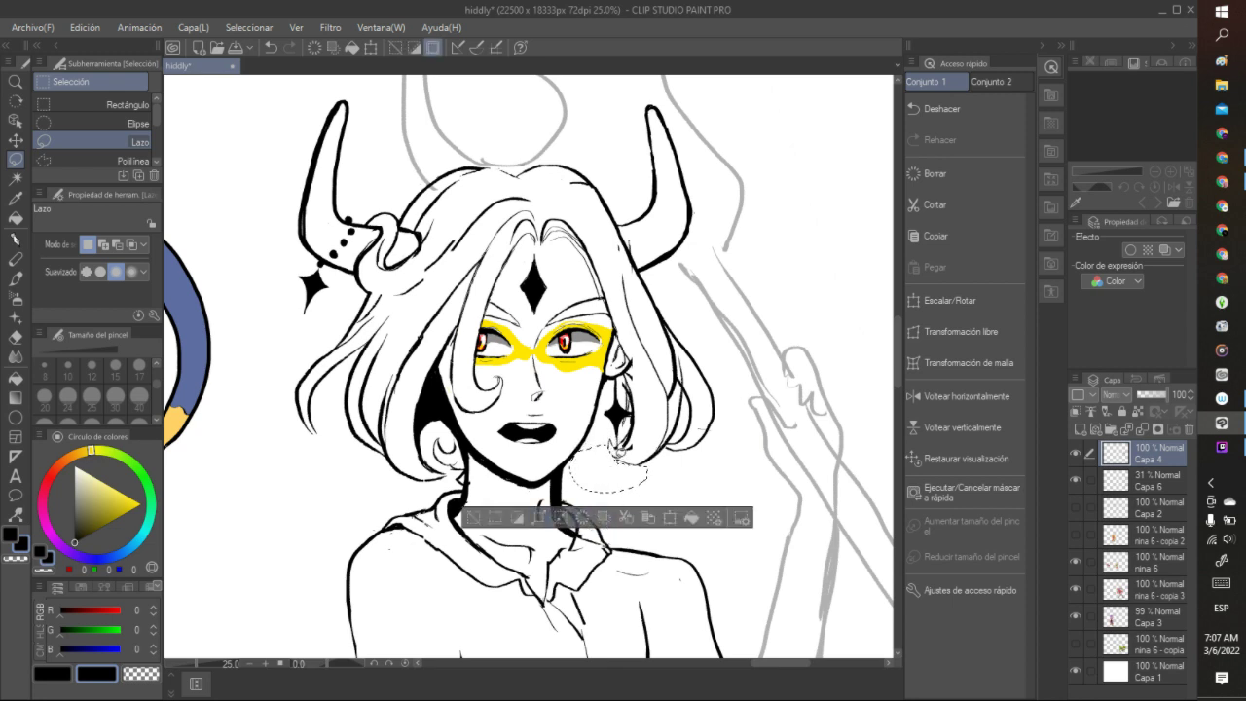
pyautogui.click(649, 439)
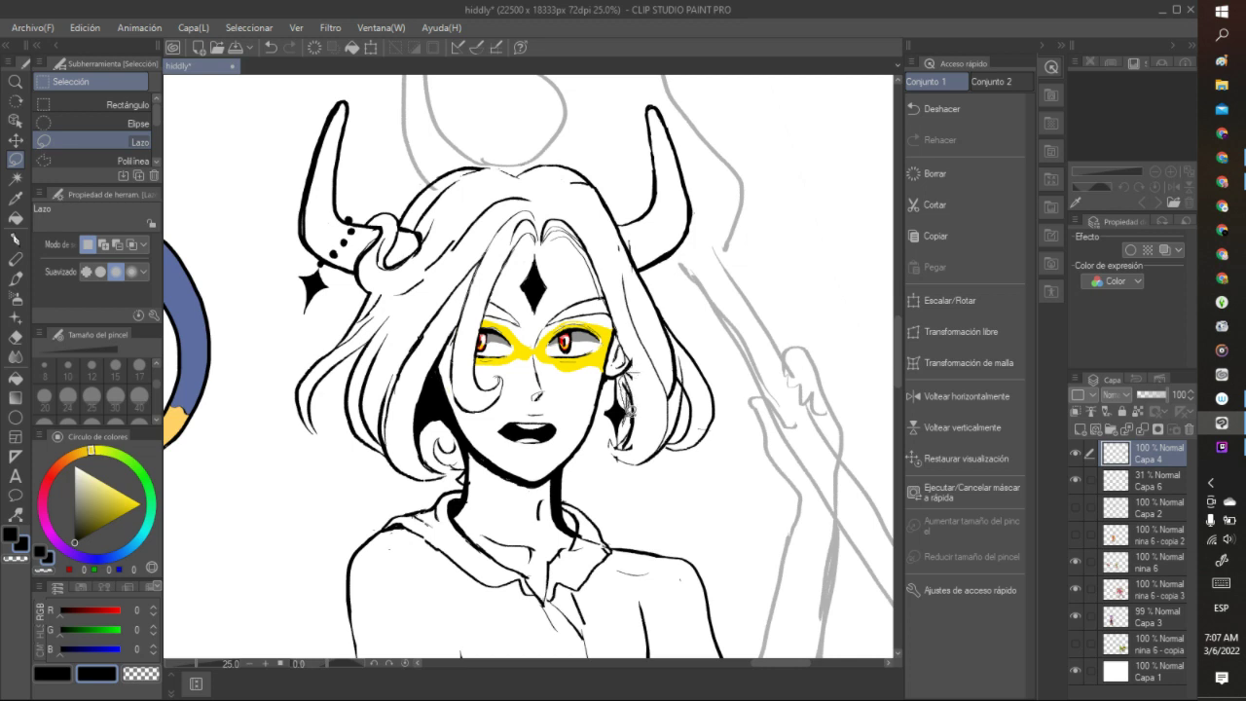
# - Lasso and delete the hair strands around the star earring and the leftover marks beneath it, and clear the selection
pyautogui.moveTo(625, 421)
pyautogui.mouseDown()
pyautogui.moveTo(610, 457)
pyautogui.moveTo(655, 484)
pyautogui.moveTo(654, 417)
pyautogui.mouseUp()
pyautogui.click(620, 520)
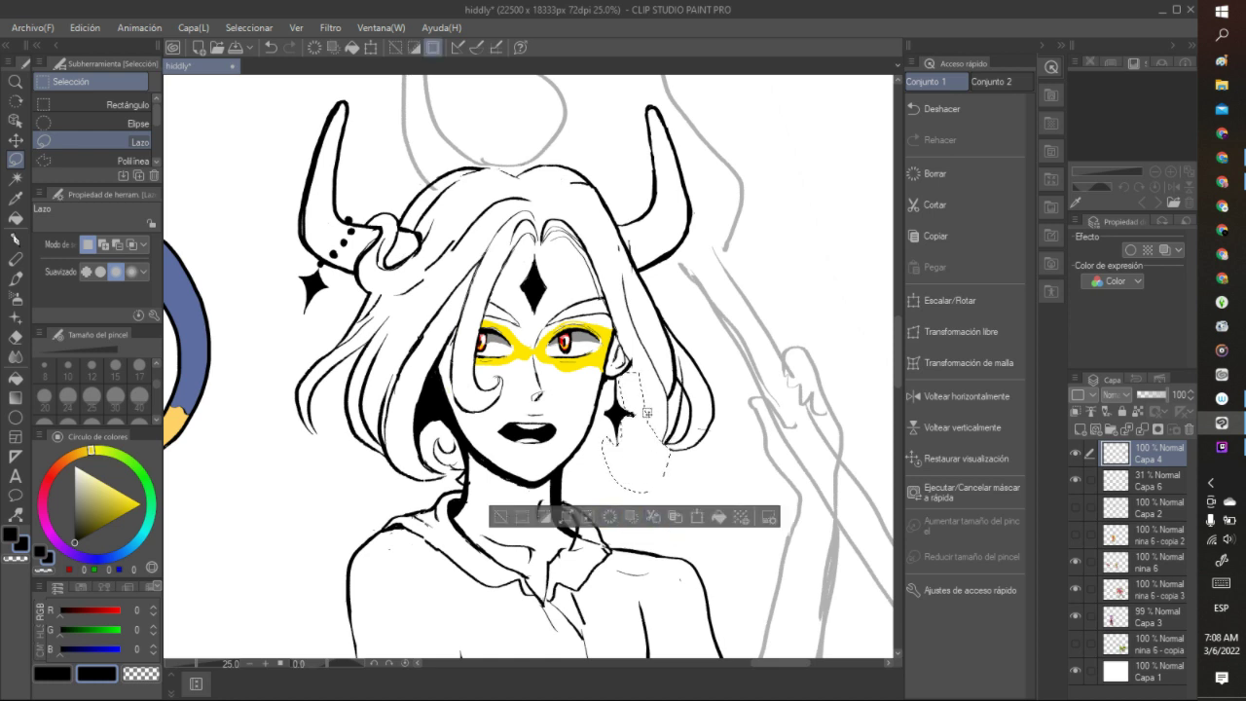
pyautogui.moveTo(685, 342); pyautogui.dragTo(684, 359)
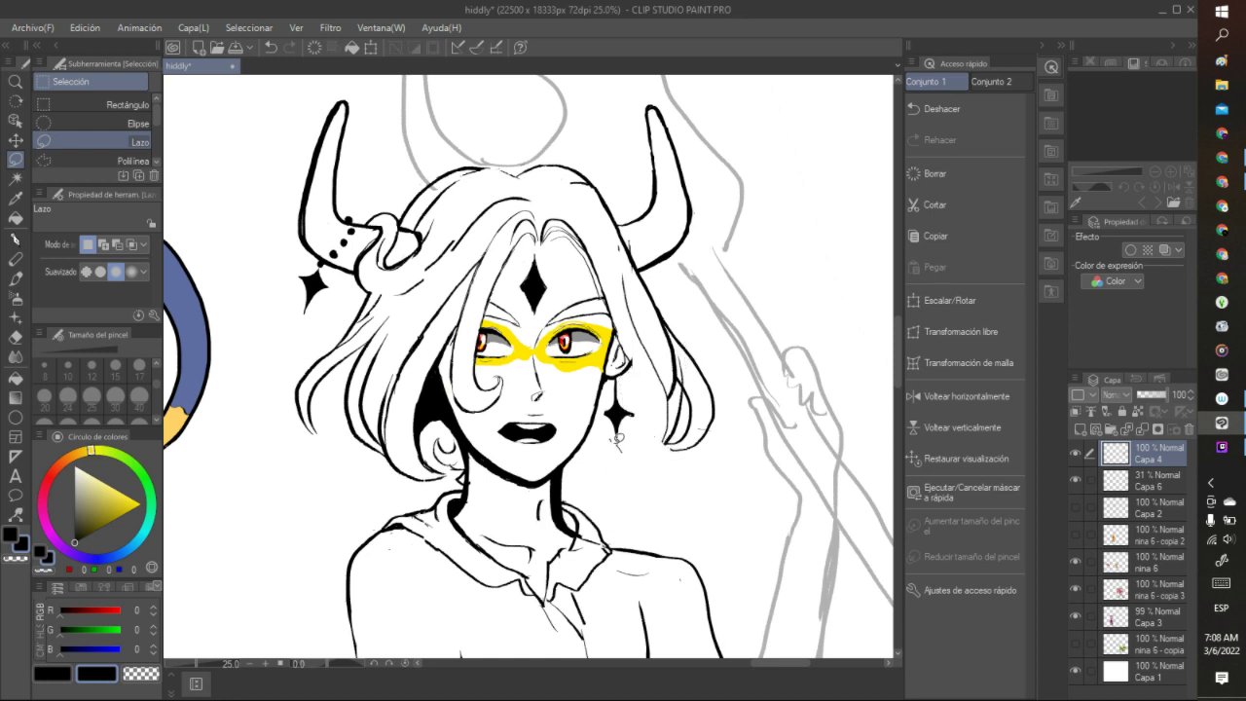
pyautogui.moveTo(618, 423)
pyautogui.mouseDown()
pyautogui.moveTo(608, 472)
pyautogui.moveTo(652, 465)
pyautogui.mouseUp()
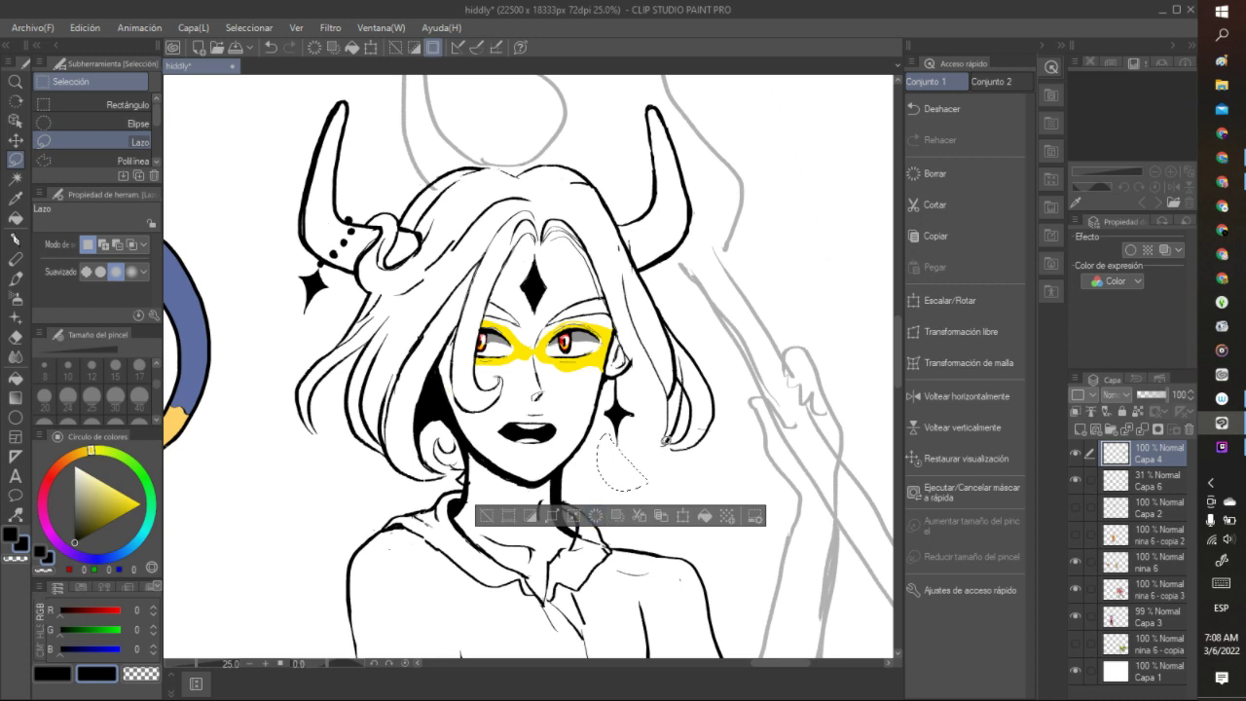
pyautogui.hotkey('ctrl', 'd')
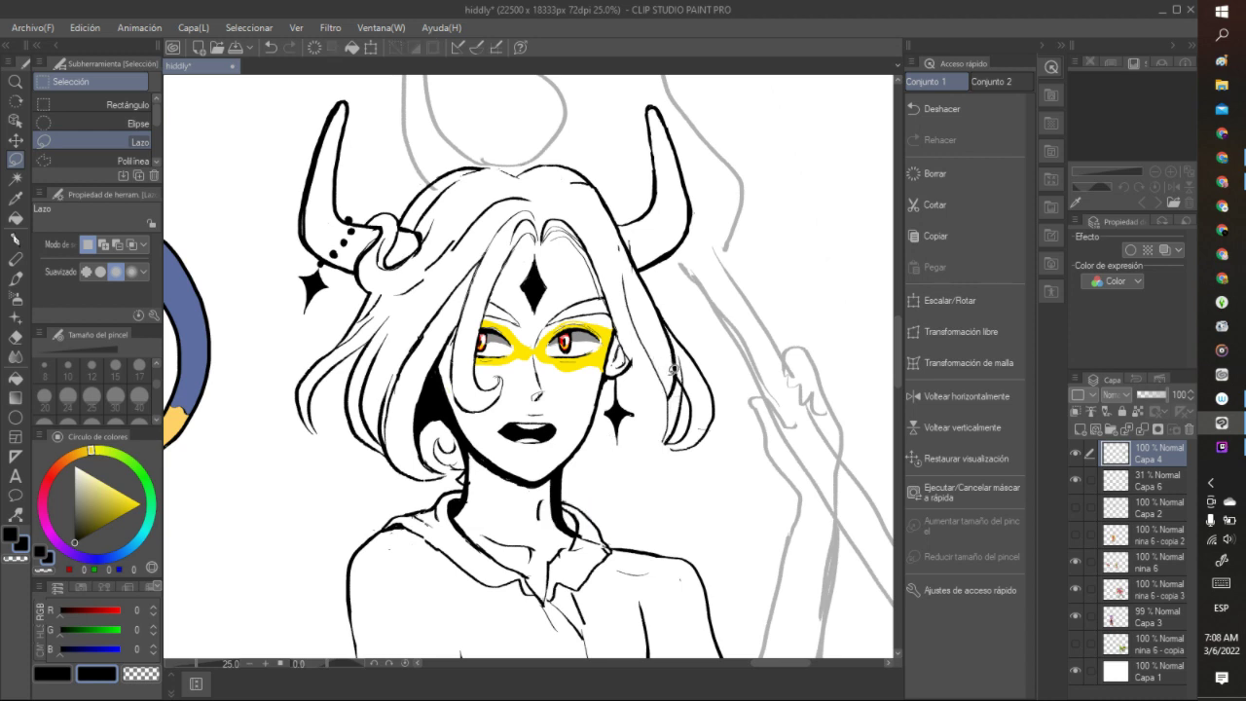
# - Sharpen the star earring's cheek-side point with the black marker and clean it up using the transparent colour
pyautogui.click(16, 239)
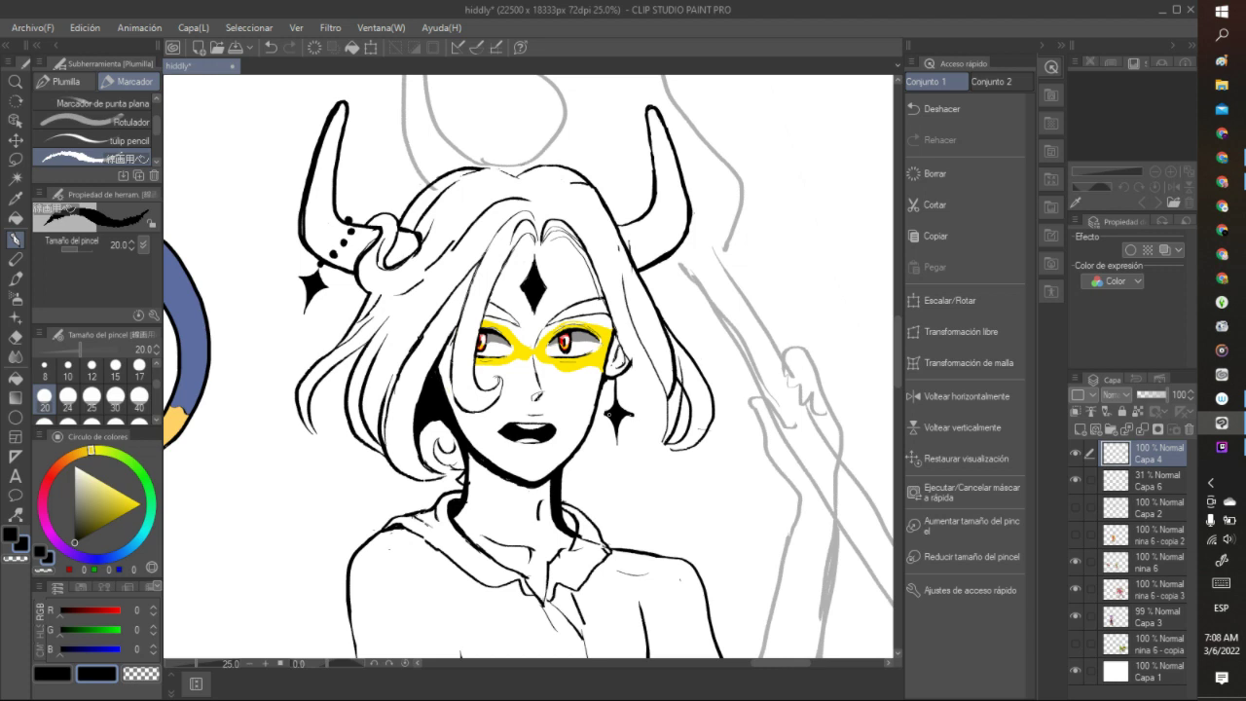
pyautogui.moveTo(605, 414); pyautogui.dragTo(610, 417)
pyautogui.click(44, 570)
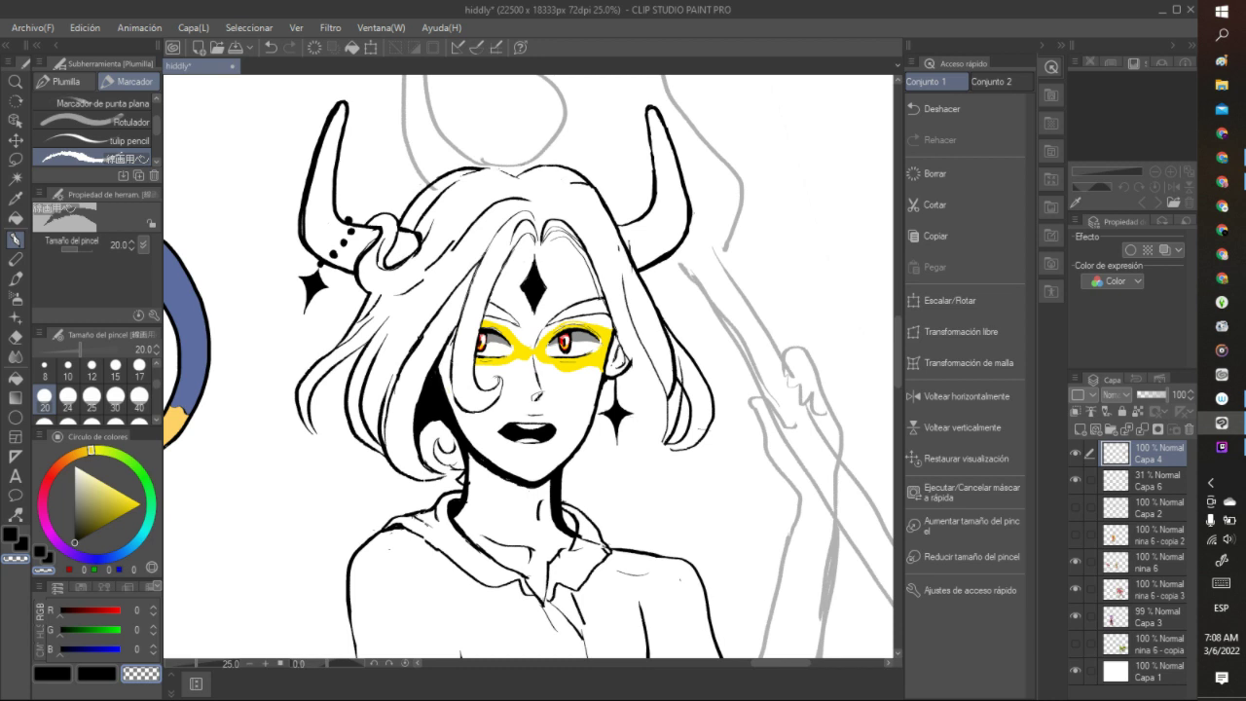
pyautogui.press('c')
pyautogui.press('c')
pyautogui.press('c')
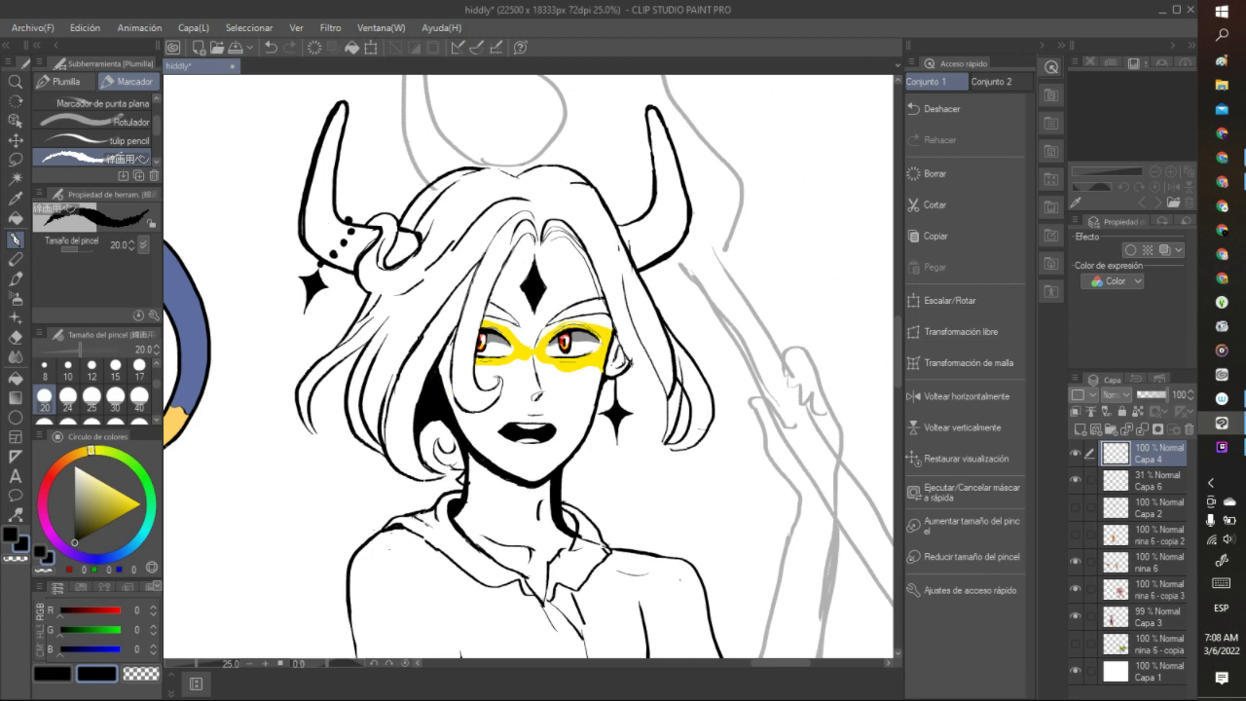
# - Draw a thin curled lock from the ear around the star earring in black, undoing the extra outer curl strokes
pyautogui.moveTo(629, 360)
pyautogui.mouseDown()
pyautogui.moveTo(656, 429)
pyautogui.moveTo(628, 458)
pyautogui.moveTo(609, 443)
pyautogui.moveTo(625, 468)
pyautogui.moveTo(670, 421)
pyautogui.mouseUp()
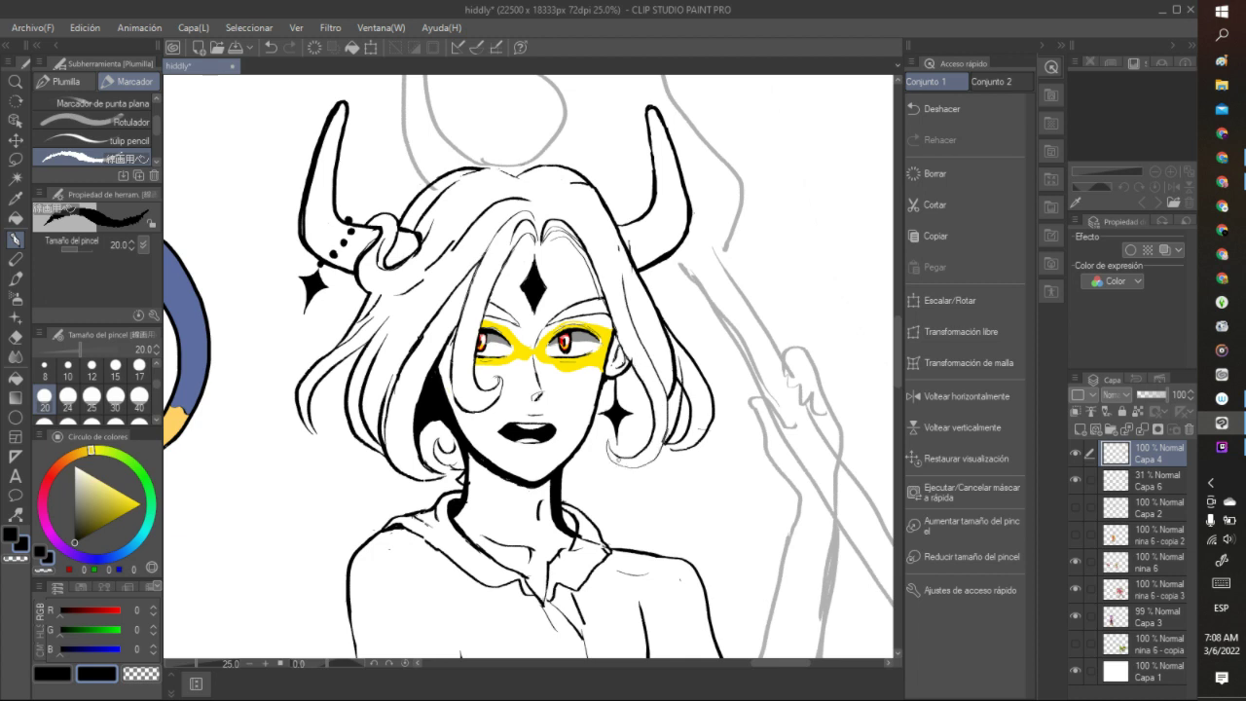
pyautogui.moveTo(582, 444)
pyautogui.mouseDown()
pyautogui.moveTo(596, 475)
pyautogui.moveTo(649, 485)
pyautogui.moveTo(676, 443)
pyautogui.mouseUp()
pyautogui.moveTo(633, 485); pyautogui.dragTo(665, 479)
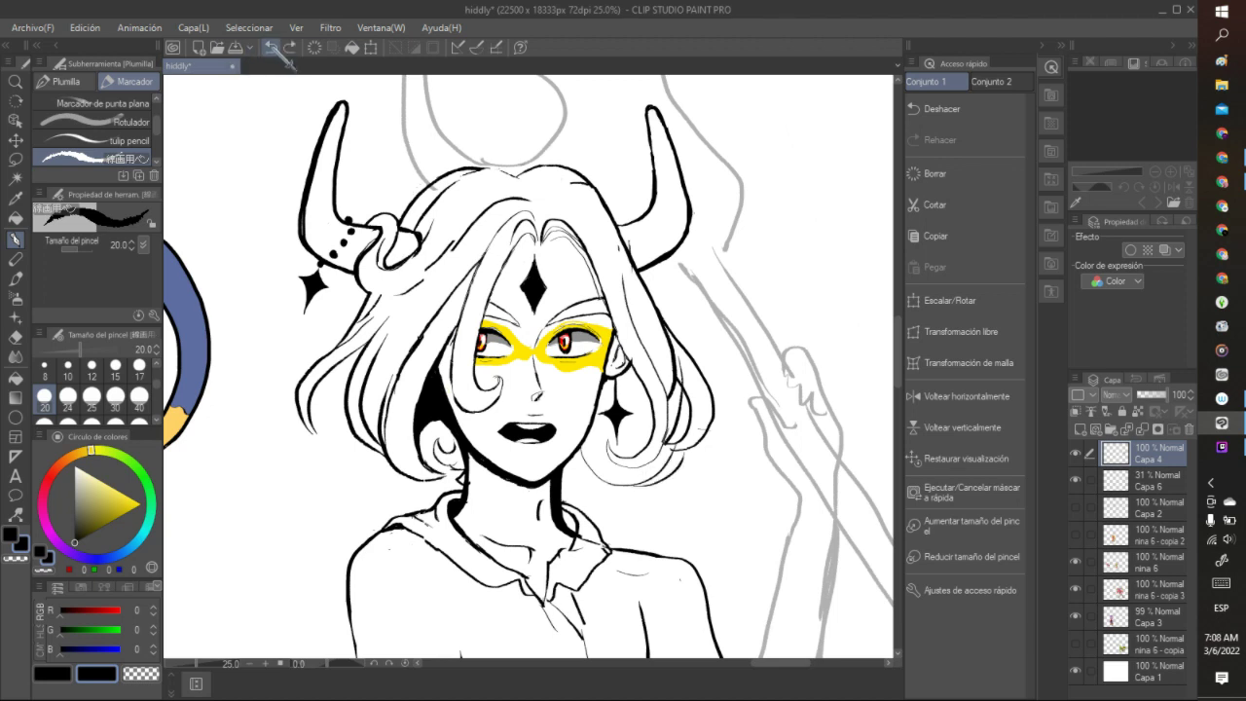
pyautogui.click(272, 47)
pyautogui.click(273, 48)
pyautogui.click(273, 48)
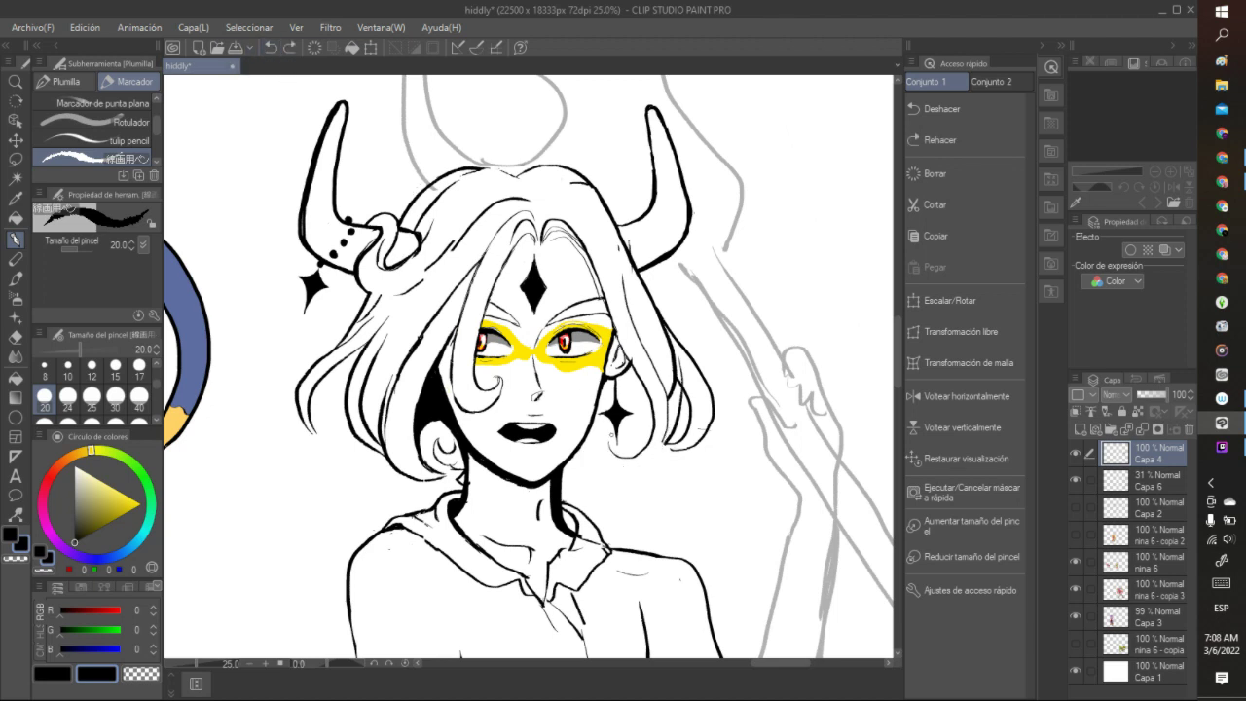
# - Redraw the outer edge of the curl below the star earring and add a curved strand toward the jaw
pyautogui.moveTo(607, 440)
pyautogui.mouseDown()
pyautogui.moveTo(611, 461)
pyautogui.moveTo(665, 441)
pyautogui.mouseUp()
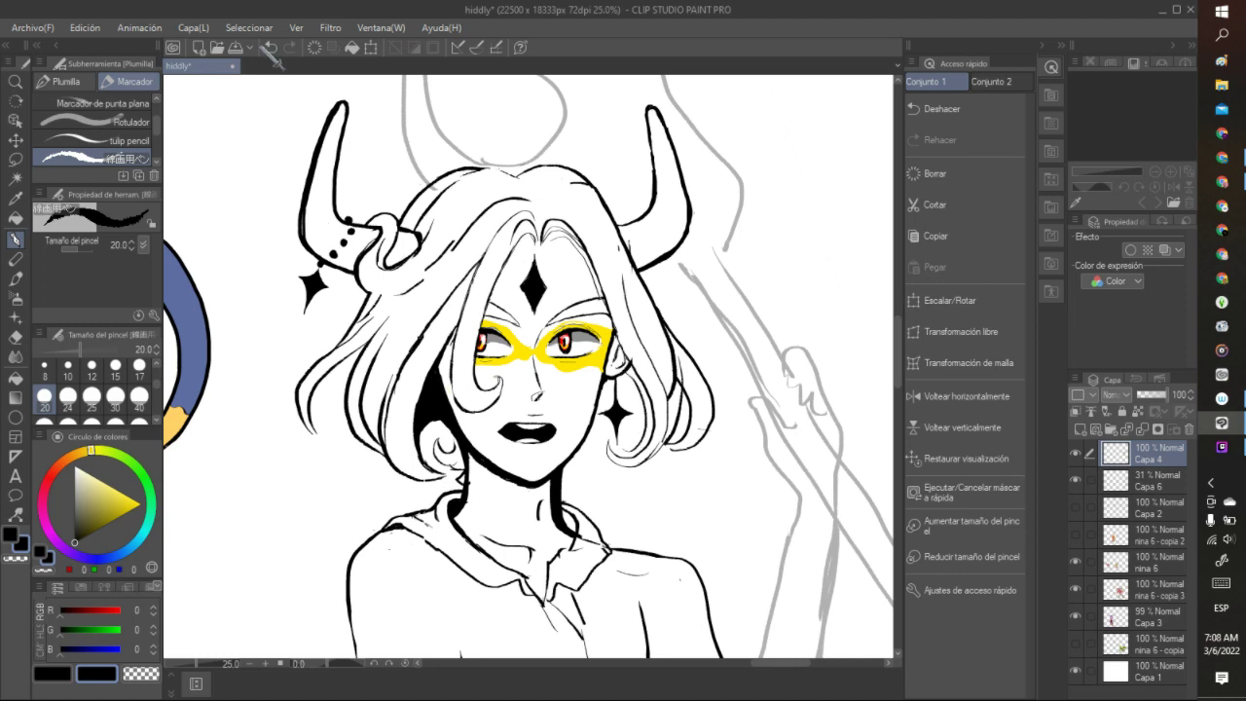
pyautogui.click(270, 47)
pyautogui.moveTo(600, 400)
pyautogui.mouseDown()
pyautogui.moveTo(621, 401)
pyautogui.moveTo(641, 429)
pyautogui.moveTo(627, 453)
pyautogui.moveTo(602, 442)
pyautogui.moveTo(570, 460)
pyautogui.moveTo(613, 432)
pyautogui.mouseUp()
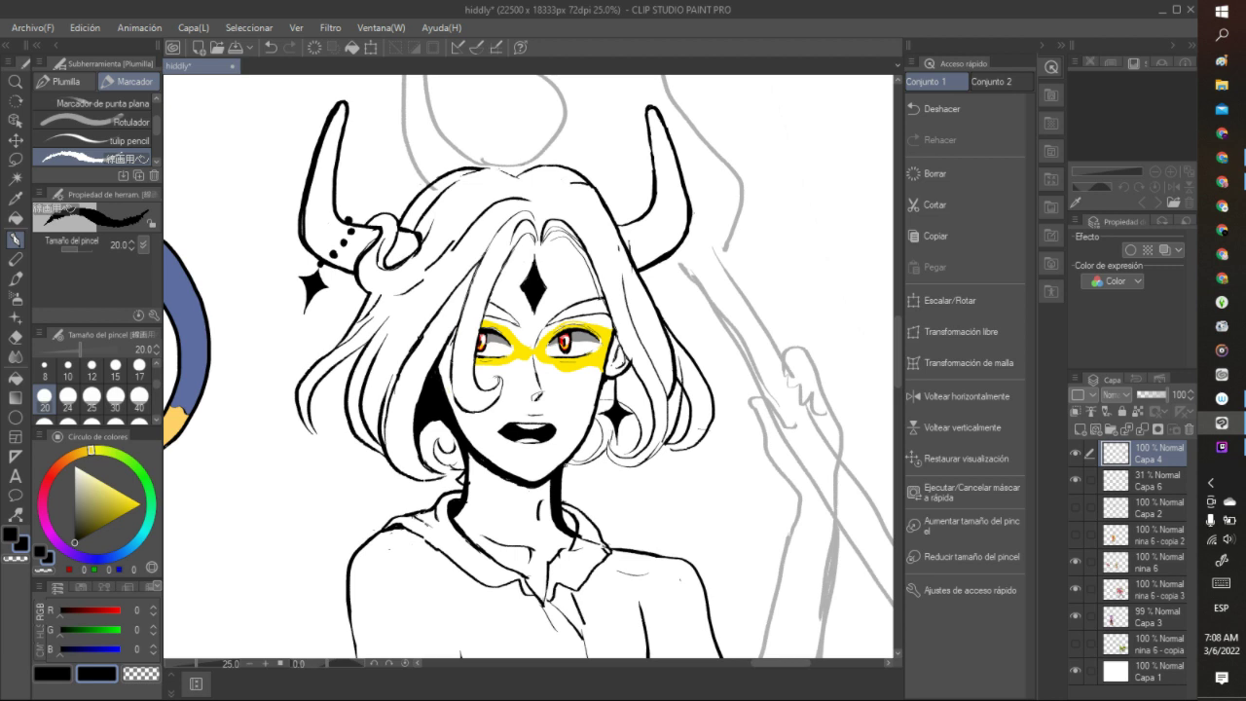
# - Try to draw a curled lock hanging below the hair tips beside the star earring
pyautogui.moveTo(565, 466)
pyautogui.mouseDown()
pyautogui.moveTo(599, 457)
pyautogui.moveTo(616, 425)
pyautogui.mouseUp()
pyautogui.moveTo(673, 449)
pyautogui.mouseDown()
pyautogui.moveTo(658, 479)
pyautogui.moveTo(678, 477)
pyautogui.mouseUp()
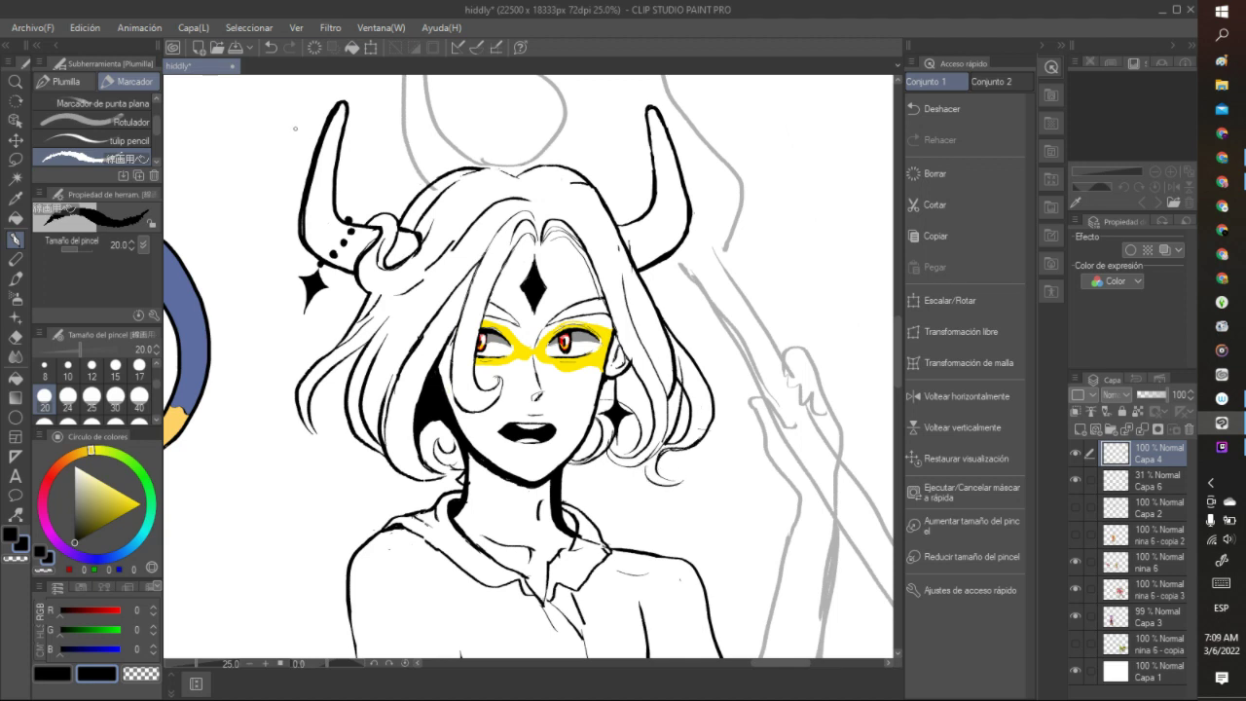
pyautogui.click(270, 47)
pyautogui.click(270, 47)
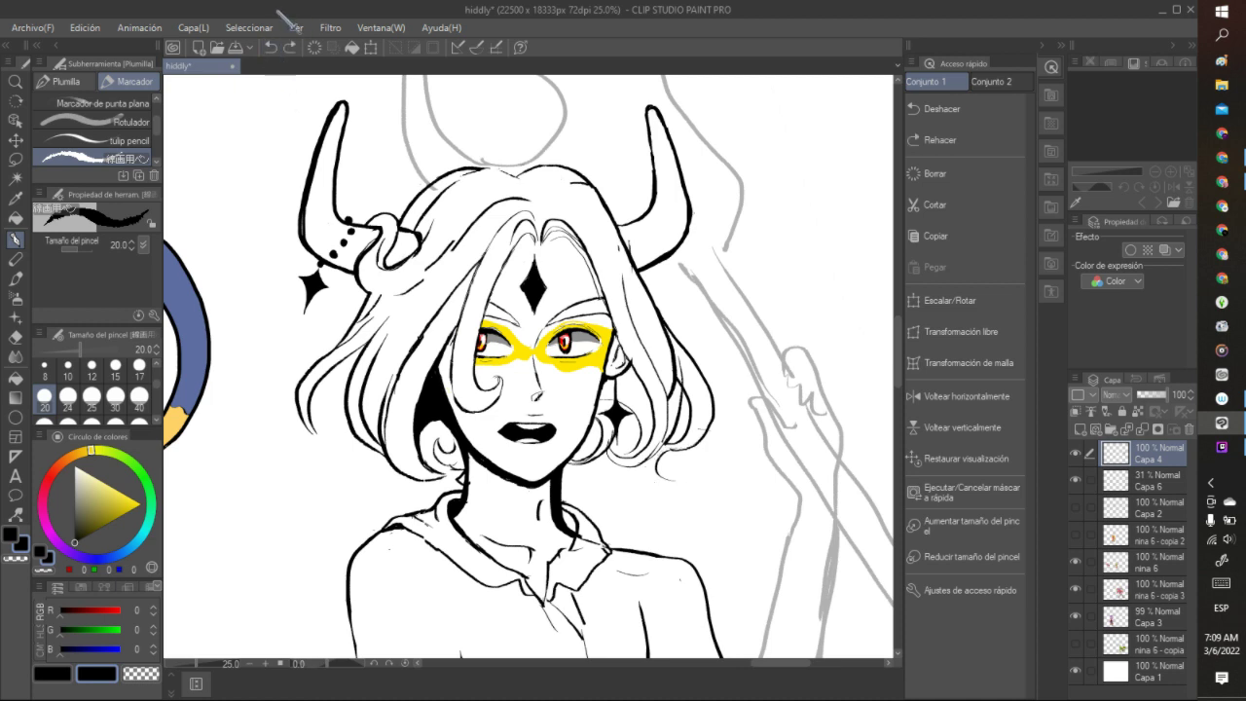
pyautogui.press('c')
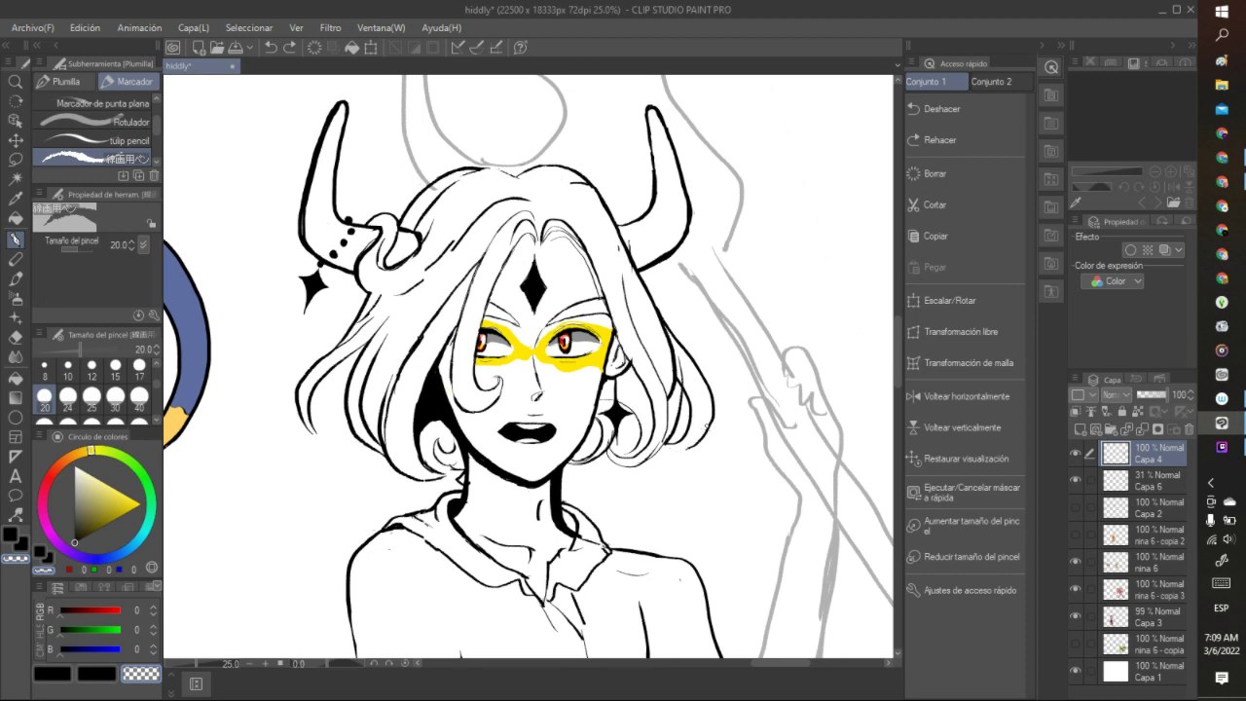
pyautogui.press('c')
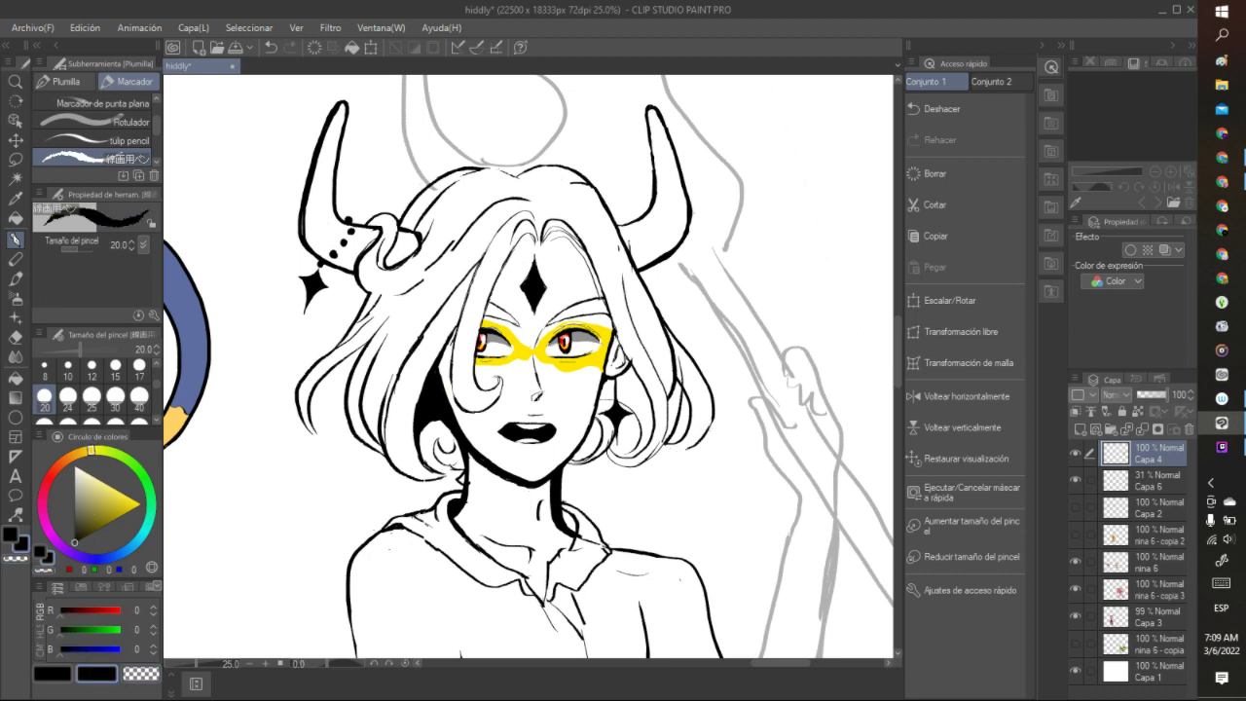
# - Draw a curled lock in black hanging below the hair tips beside the star earring, undoing the rejected strokes
pyautogui.moveTo(691, 448)
pyautogui.mouseDown()
pyautogui.moveTo(672, 459)
pyautogui.moveTo(678, 482)
pyautogui.mouseUp()
pyautogui.moveTo(652, 483); pyautogui.dragTo(681, 481)
pyautogui.click(269, 47)
pyautogui.moveTo(682, 451)
pyautogui.mouseDown()
pyautogui.moveTo(664, 457)
pyautogui.moveTo(658, 494)
pyautogui.mouseUp()
pyautogui.moveTo(623, 283)
pyautogui.mouseDown()
pyautogui.moveTo(601, 216)
pyautogui.moveTo(541, 211)
pyautogui.moveTo(575, 195)
pyautogui.moveTo(623, 304)
pyautogui.mouseUp()
pyautogui.click(273, 48)
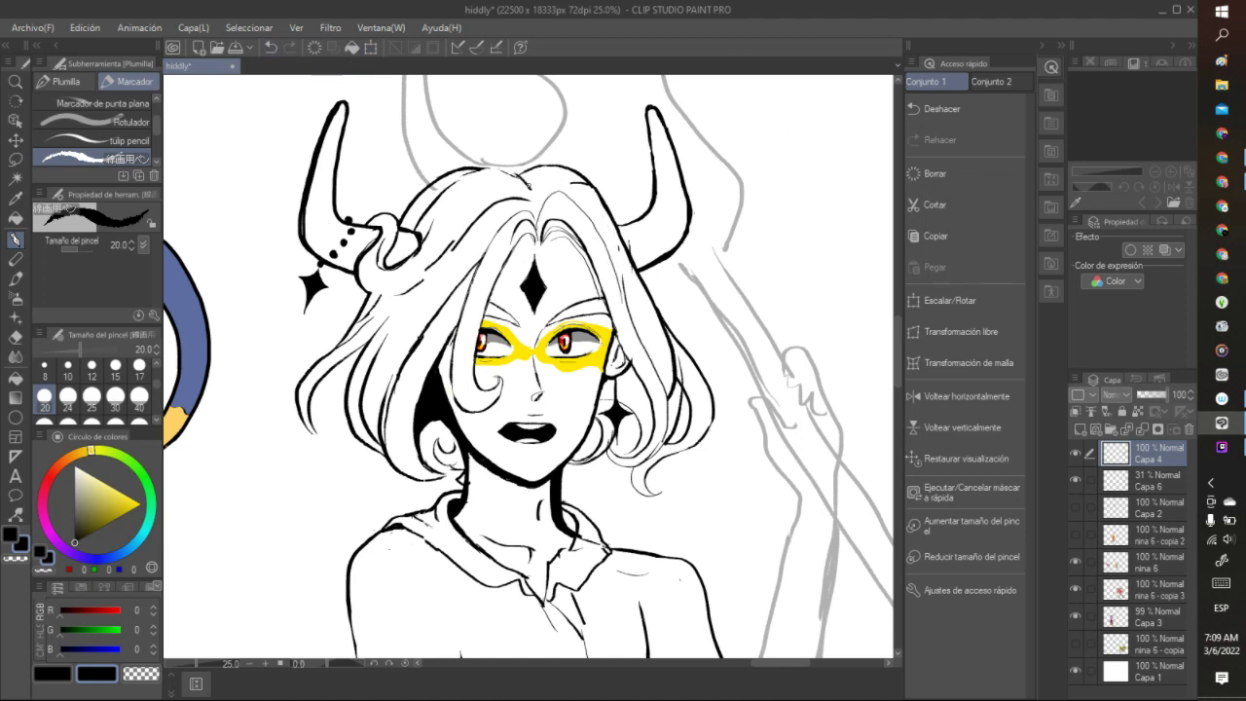
# - Draw black hair strands from the parting across the crown and refine the lock wrapped around the dotted horn's base
pyautogui.moveTo(522, 178); pyautogui.dragTo(472, 171)
pyautogui.moveTo(515, 182); pyautogui.dragTo(486, 199)
pyautogui.click(269, 46)
pyautogui.moveTo(443, 250); pyautogui.dragTo(494, 185)
pyautogui.moveTo(381, 300); pyautogui.dragTo(417, 275)
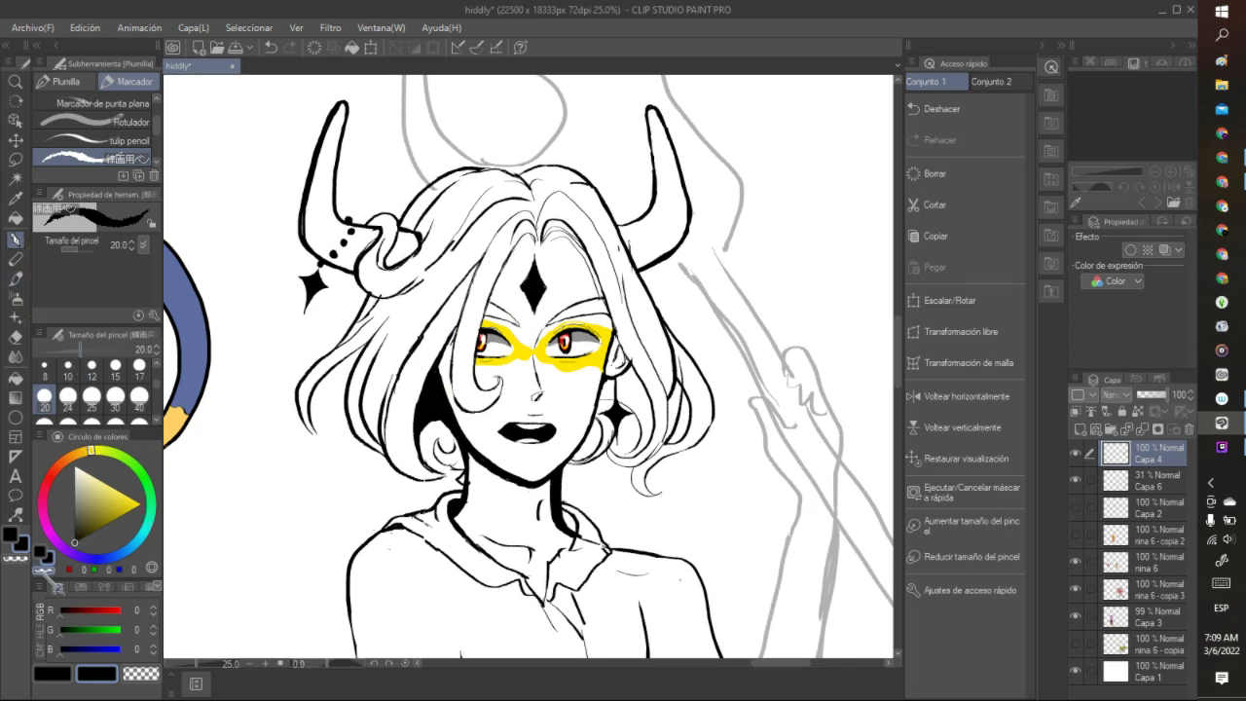
# - Thin the dotted horn's heavy outer edge with the transparent colour and redraw it as a cleaner black line
pyautogui.click(43, 569)
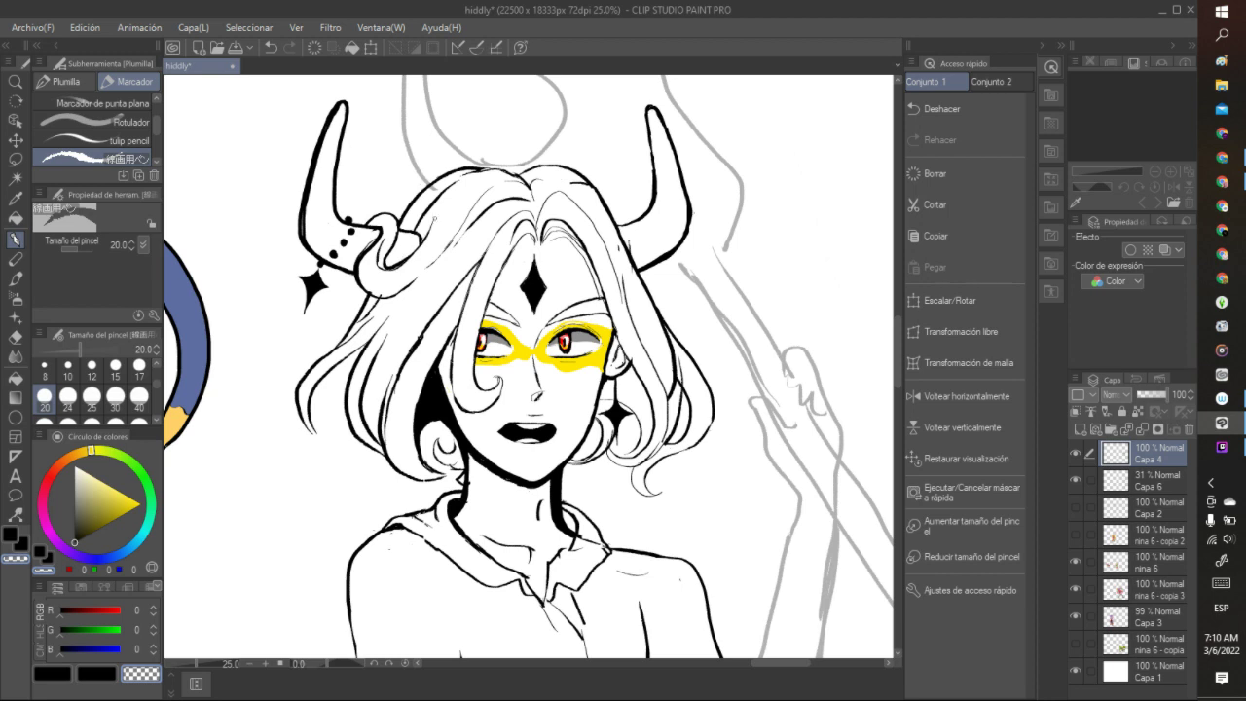
pyautogui.moveTo(311, 239)
pyautogui.mouseDown()
pyautogui.moveTo(316, 185)
pyautogui.moveTo(303, 226)
pyautogui.moveTo(305, 210)
pyautogui.moveTo(341, 107)
pyautogui.moveTo(305, 222)
pyautogui.moveTo(334, 112)
pyautogui.mouseUp()
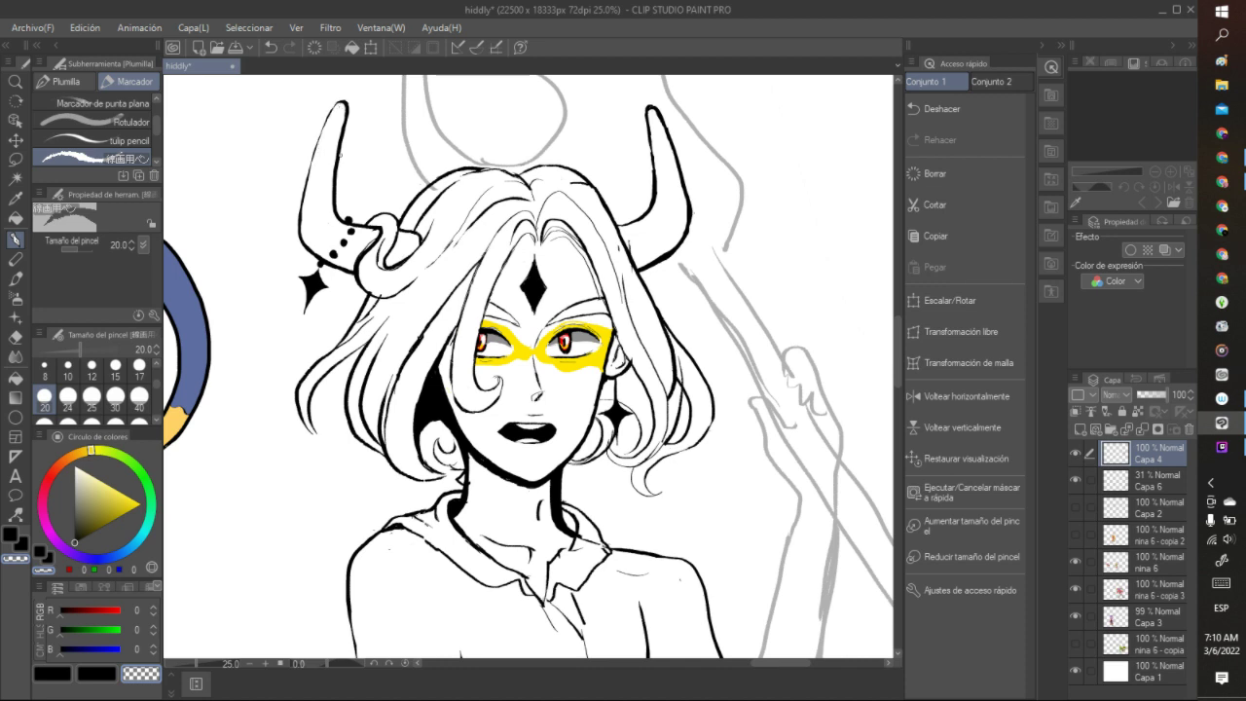
pyautogui.press('c')
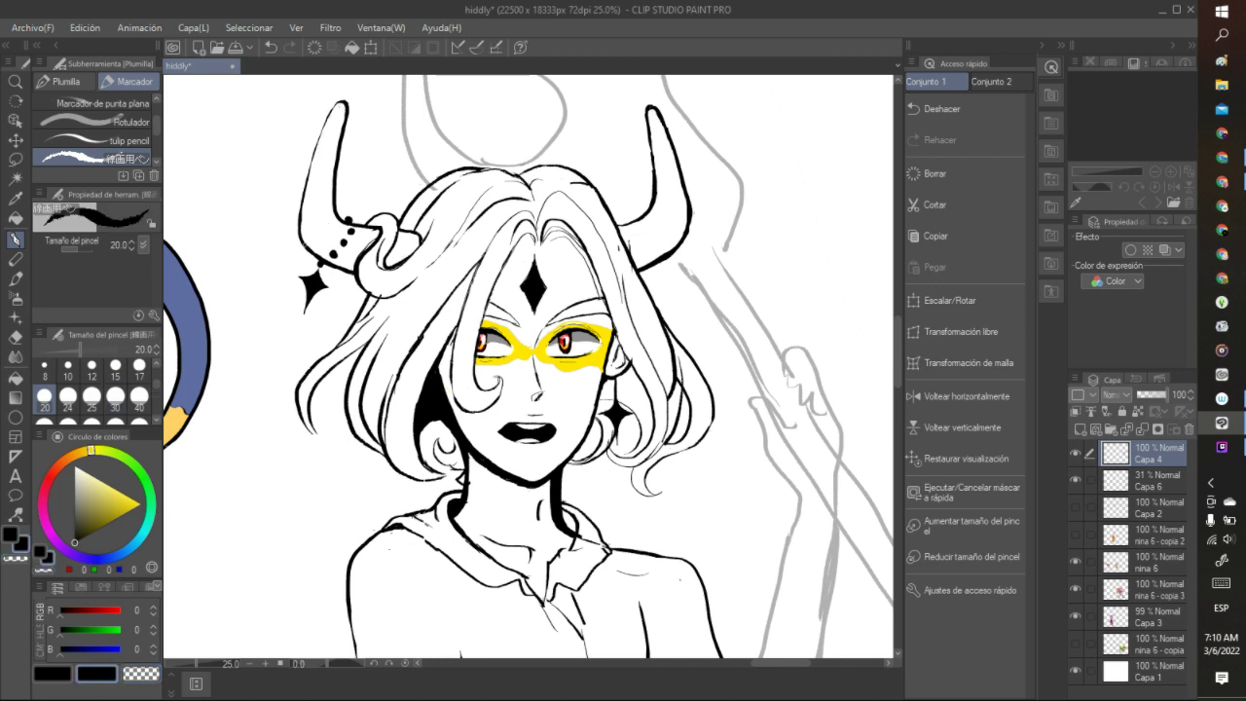
pyautogui.moveTo(303, 249); pyautogui.dragTo(321, 130)
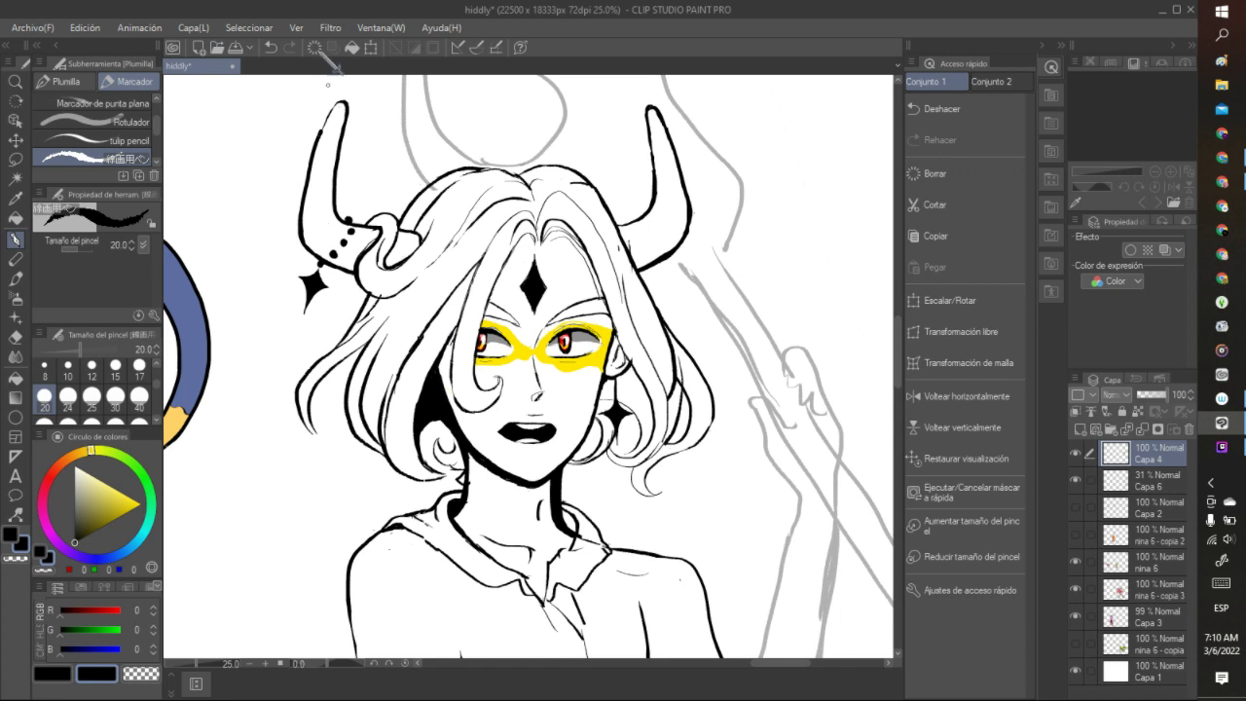
pyautogui.click(269, 46)
pyautogui.moveTo(305, 250)
pyautogui.mouseDown()
pyautogui.moveTo(308, 175)
pyautogui.moveTo(333, 105)
pyautogui.mouseUp()
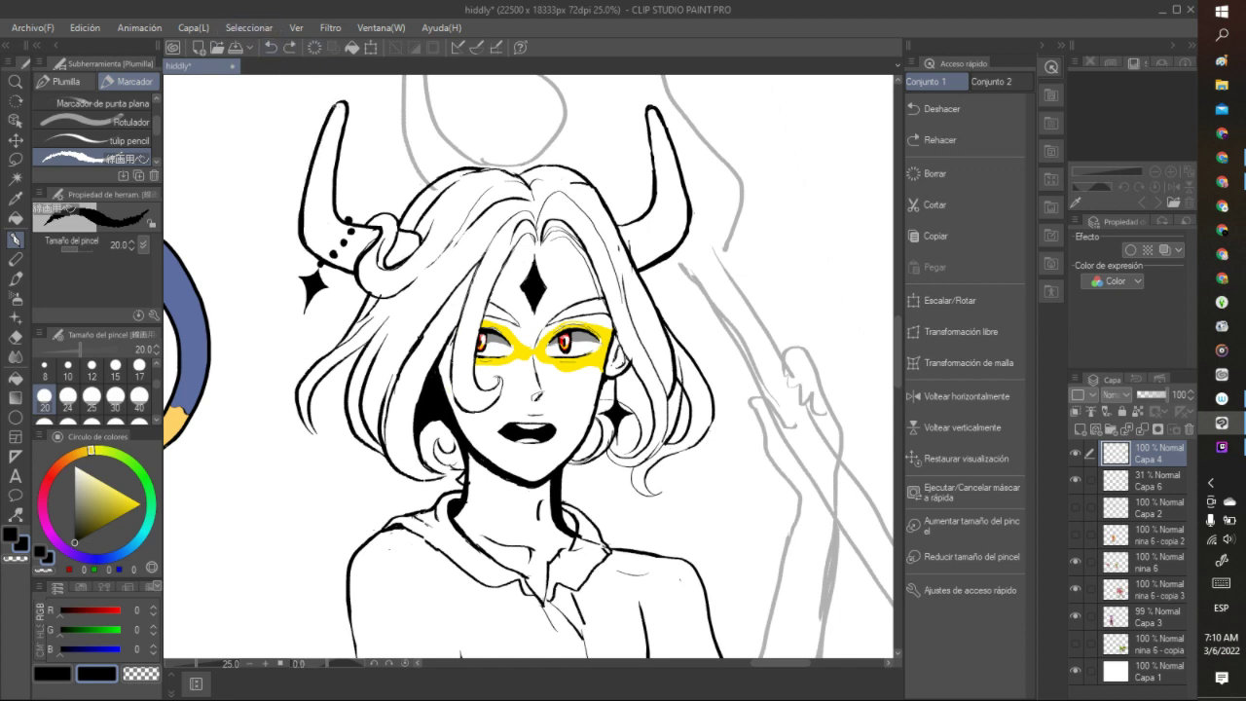
# - Switch to Chrome, start the music in the Nook extension, and return to Clip Studio Paint
pyautogui.click(1222, 156)
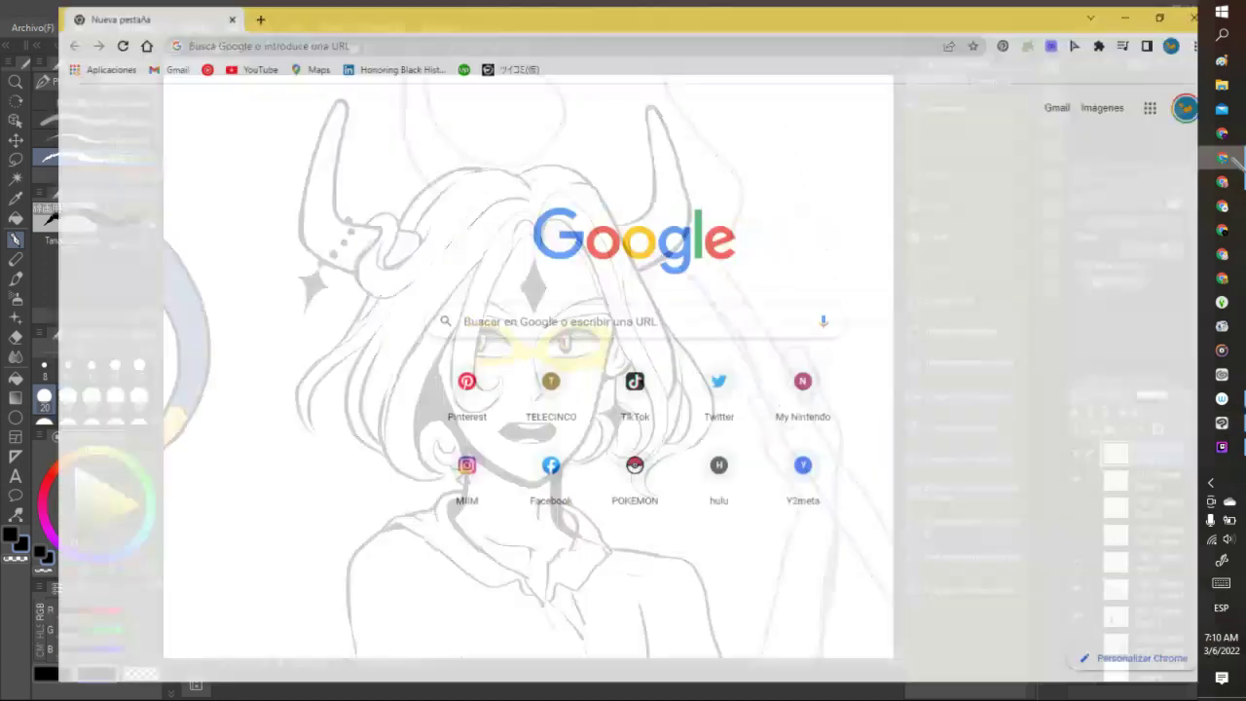
pyautogui.click(1031, 41)
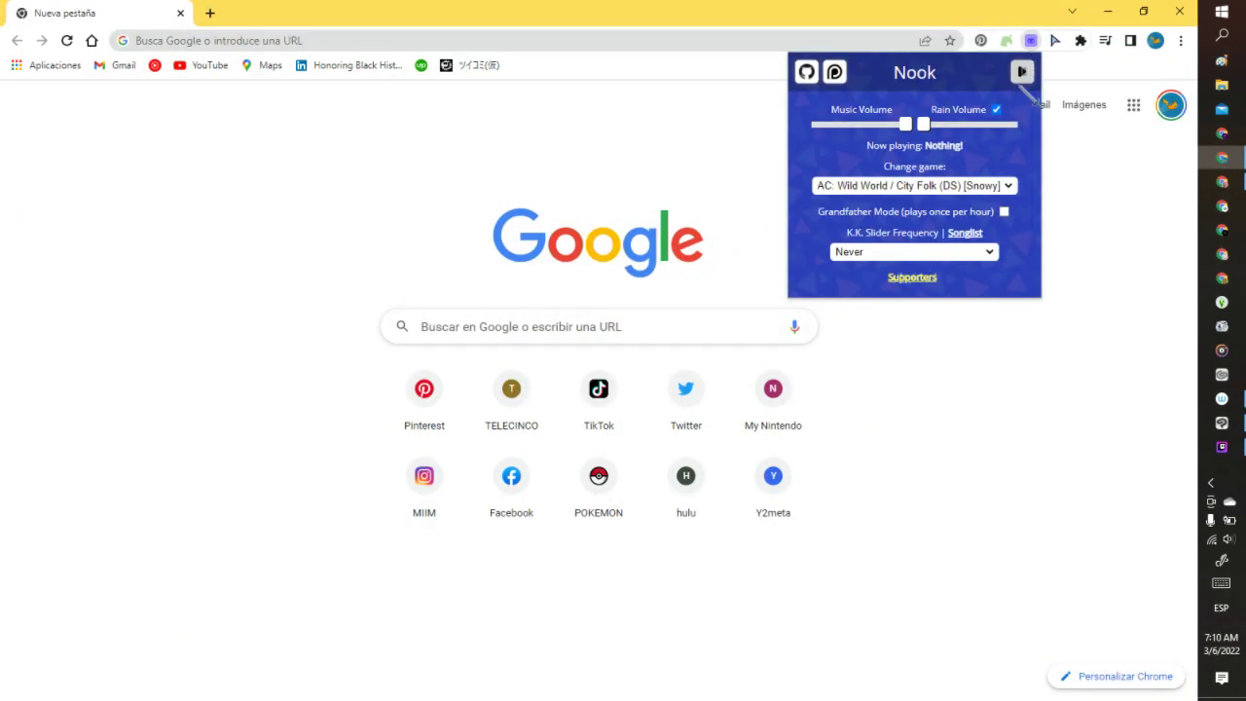
pyautogui.click(910, 189)
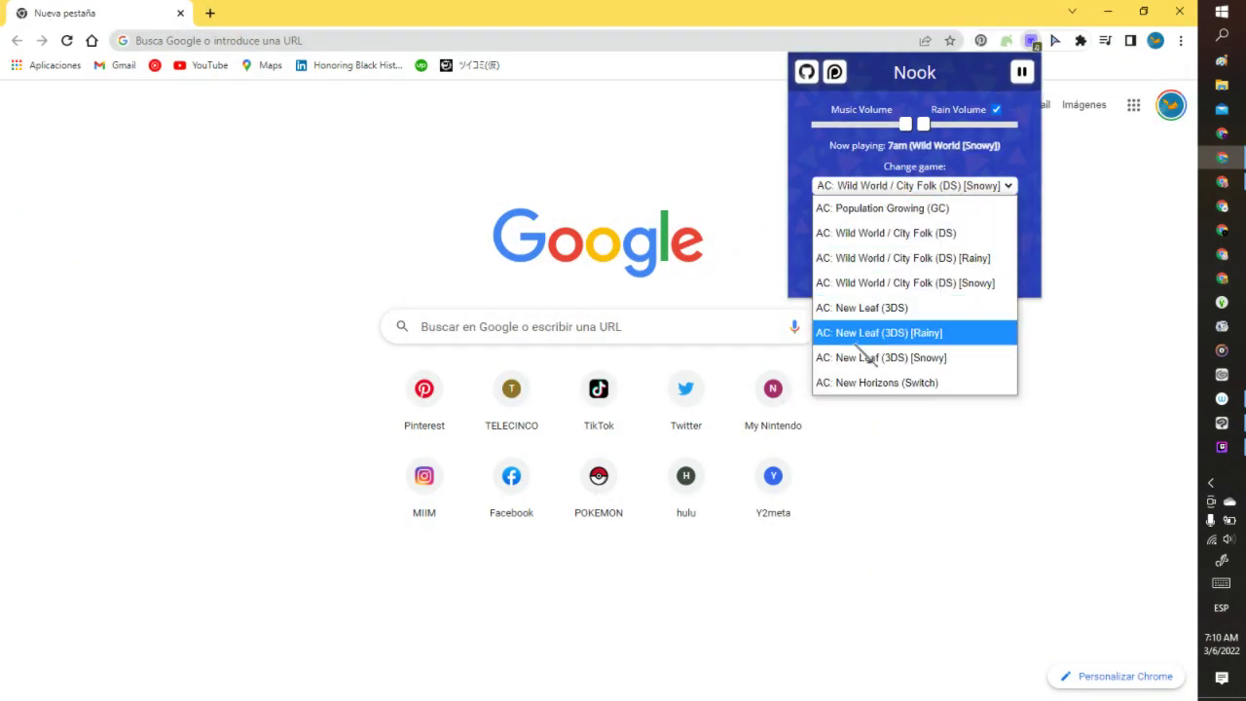
pyautogui.click(1031, 41)
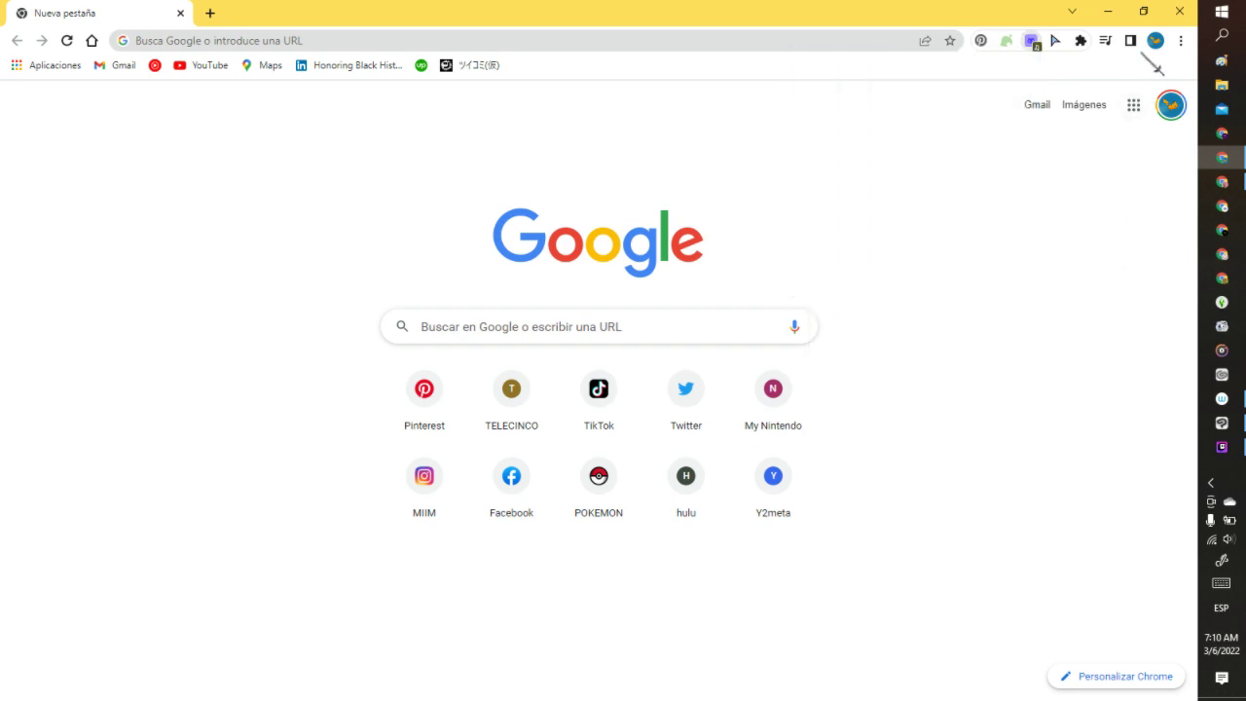
pyautogui.click(1108, 10)
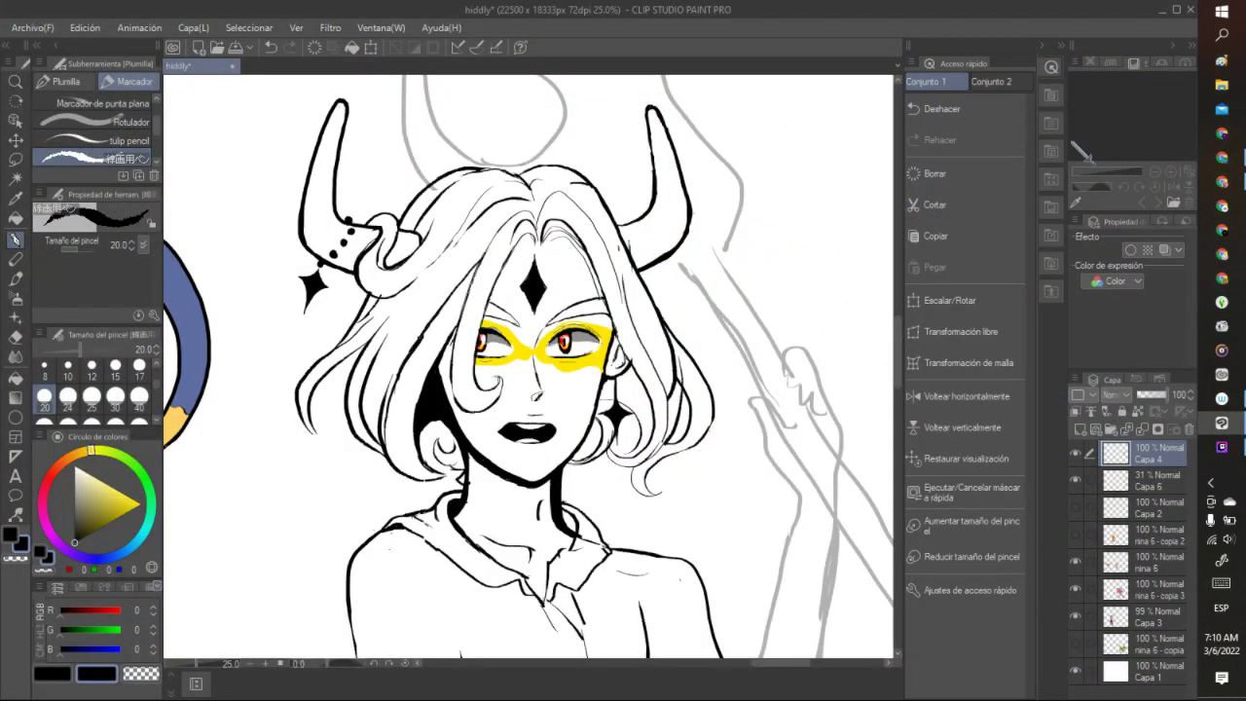
# - In Chrome's Nook extension, try Population Growing (GC) and Wild World / City Folk (DS), choose AC: New Leaf (3DS), and return to Clip Studio Paint
pyautogui.click(1221, 156)
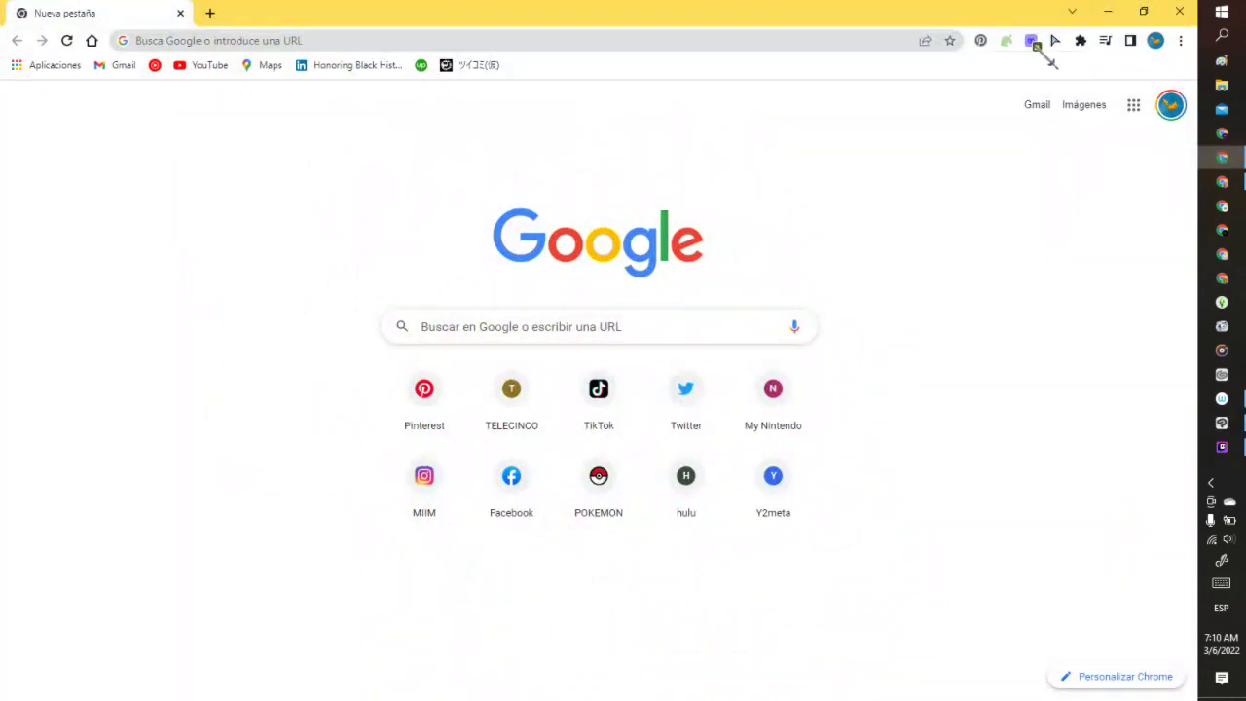
pyautogui.click(1031, 41)
pyautogui.click(1026, 185)
pyautogui.click(929, 207)
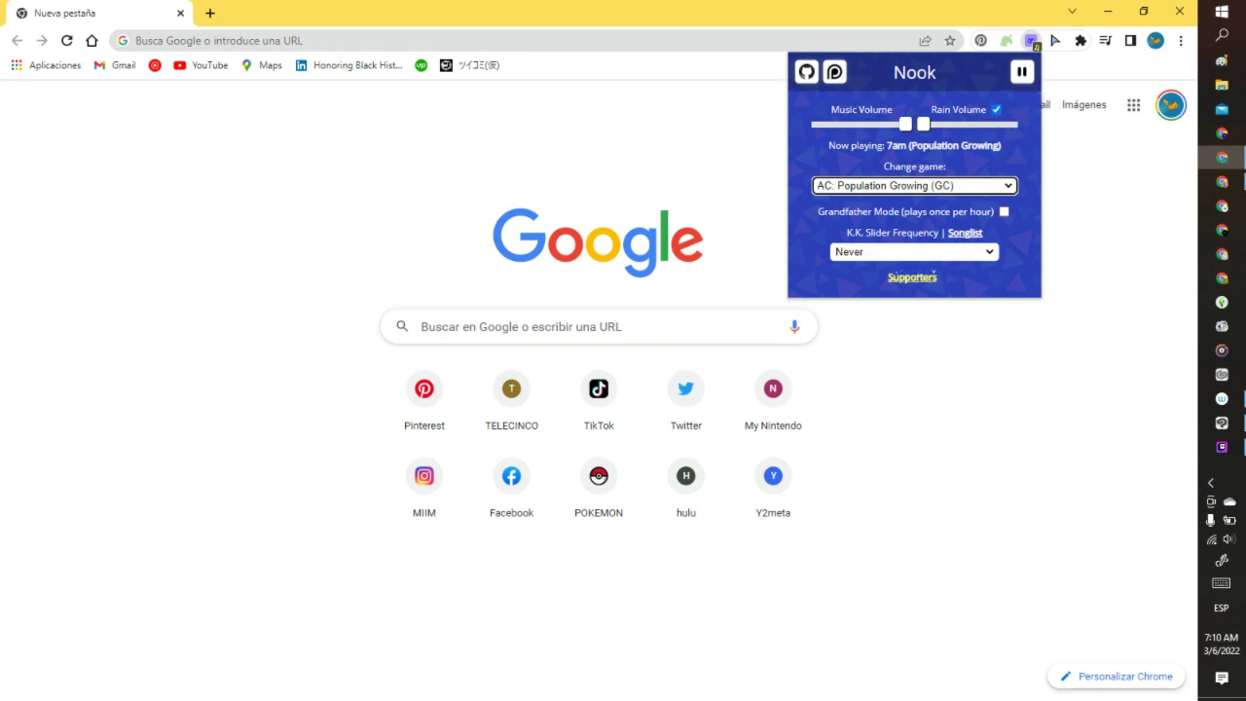
pyautogui.click(954, 187)
pyautogui.click(932, 233)
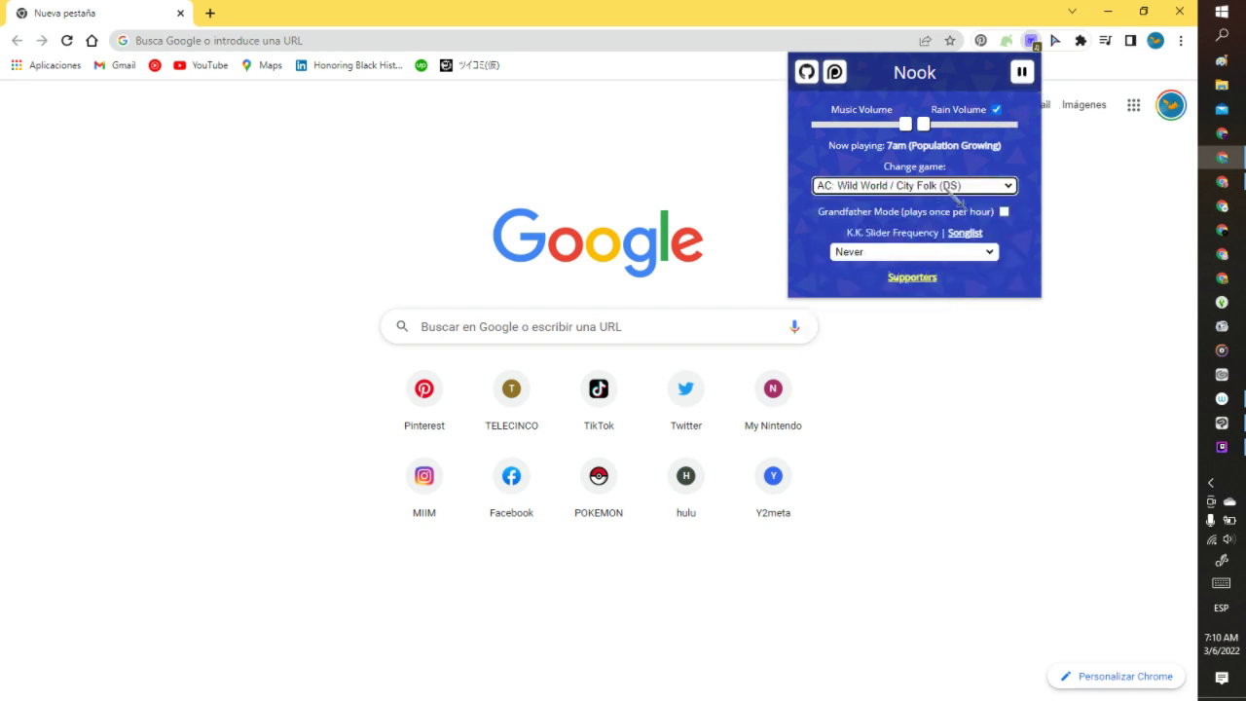
pyautogui.click(955, 192)
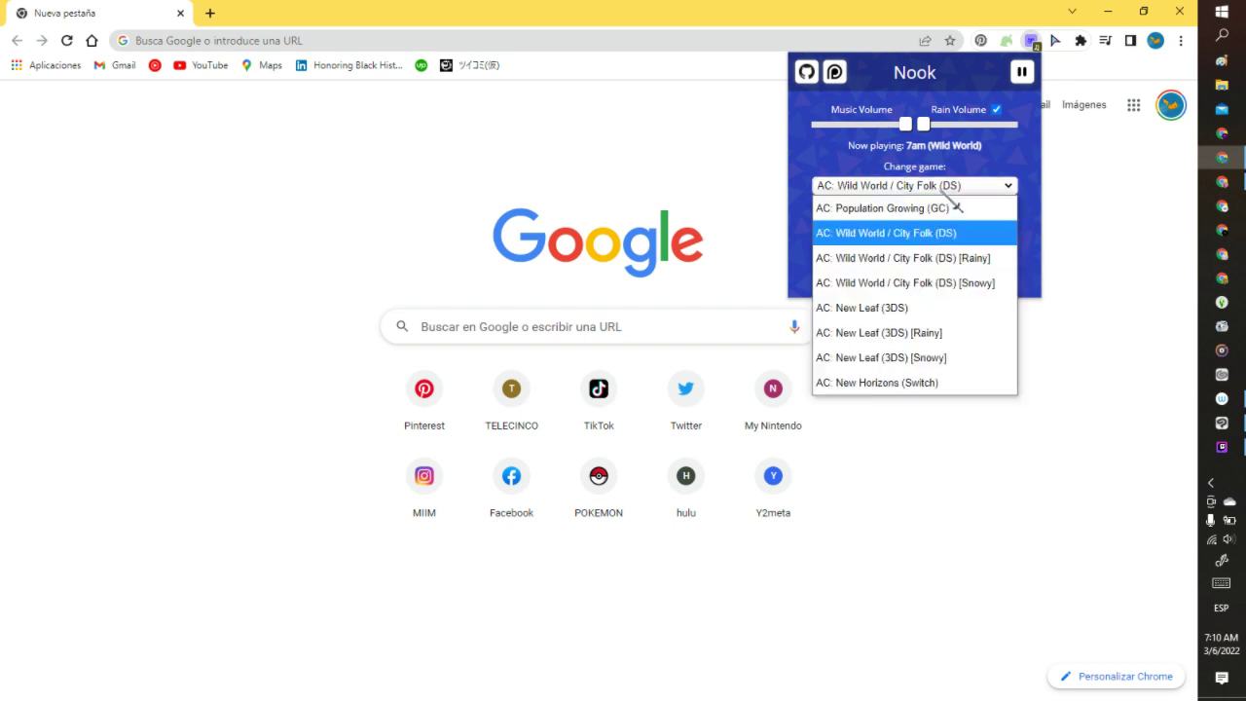
pyautogui.click(886, 309)
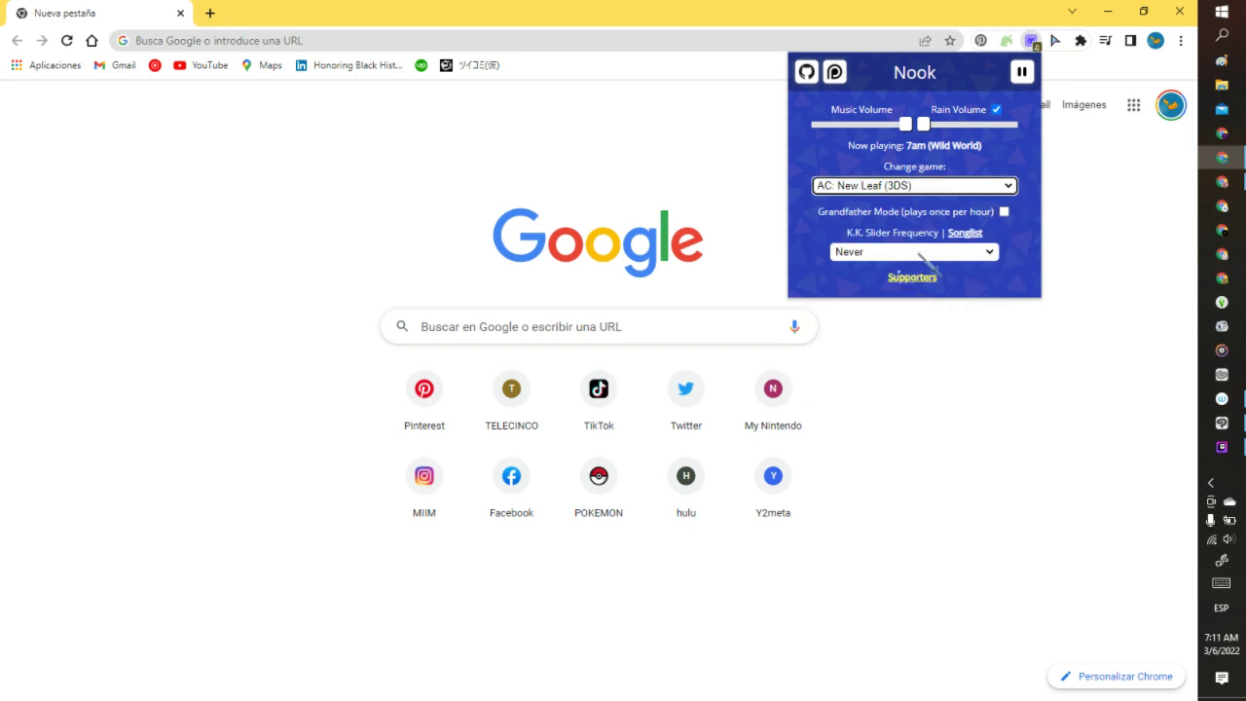
pyautogui.click(1073, 153)
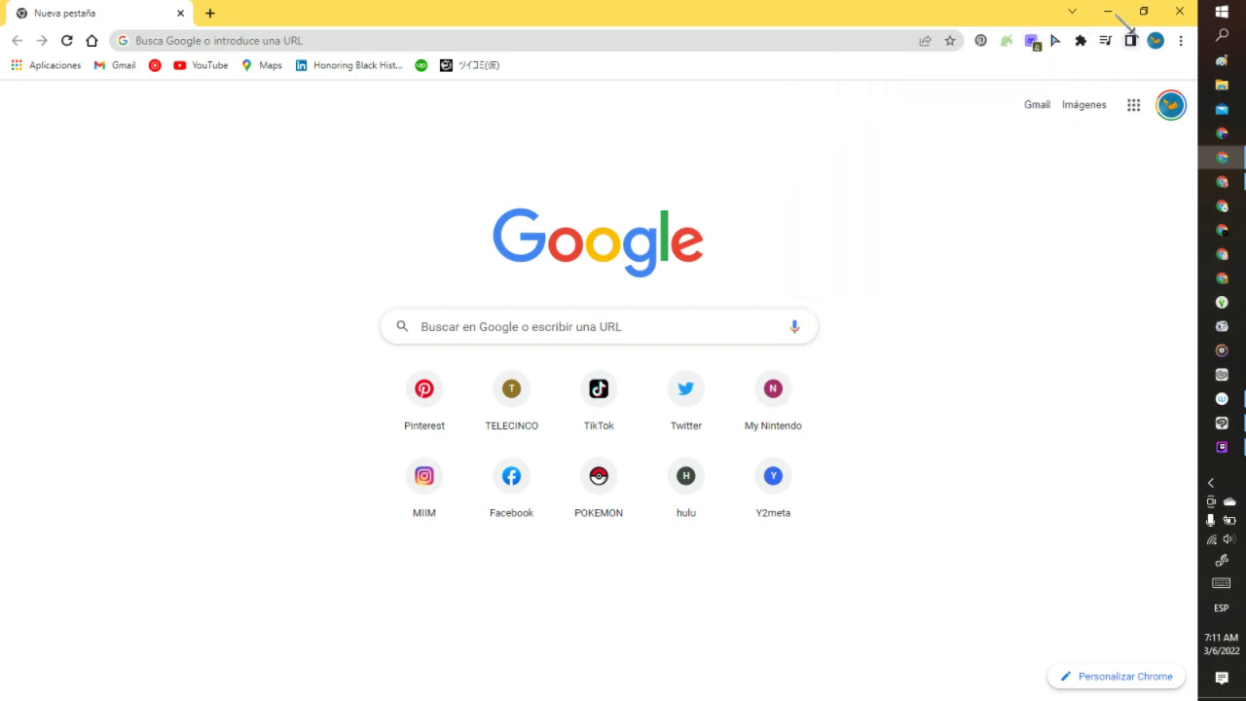
pyautogui.click(1116, 14)
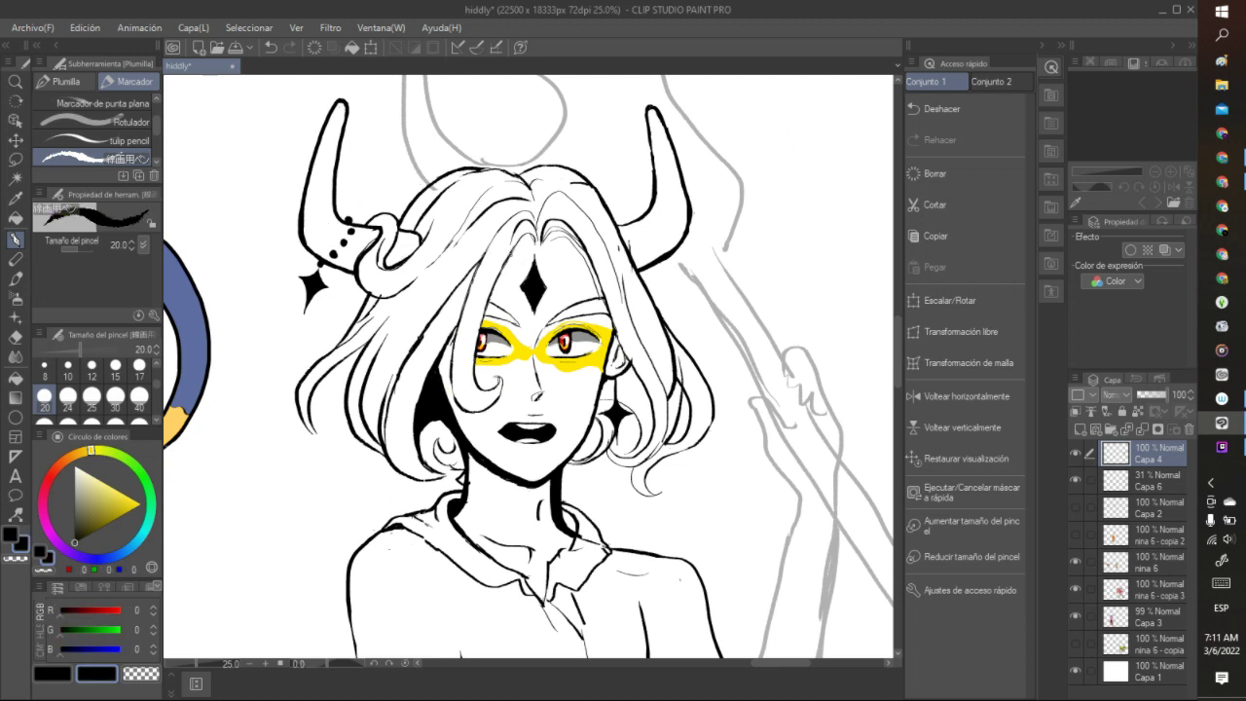
# - Touch up the fringe above the forehead diamond and thin the heavy jawline on both sides of the chin with the transparent colour
pyautogui.moveTo(523, 236); pyautogui.dragTo(511, 253)
pyautogui.click(48, 571)
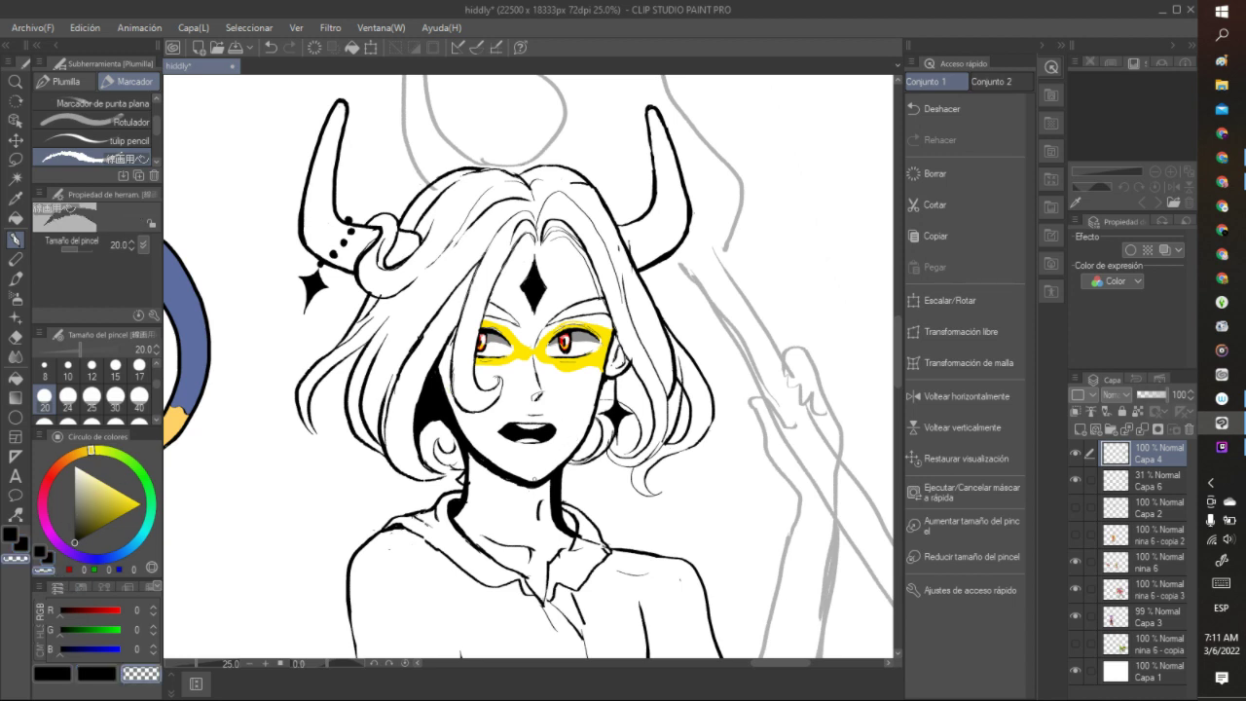
pyautogui.moveTo(535, 479)
pyautogui.mouseDown()
pyautogui.moveTo(496, 468)
pyautogui.moveTo(462, 427)
pyautogui.mouseUp()
pyautogui.moveTo(517, 478)
pyautogui.mouseDown()
pyautogui.moveTo(553, 471)
pyautogui.moveTo(589, 422)
pyautogui.mouseUp()
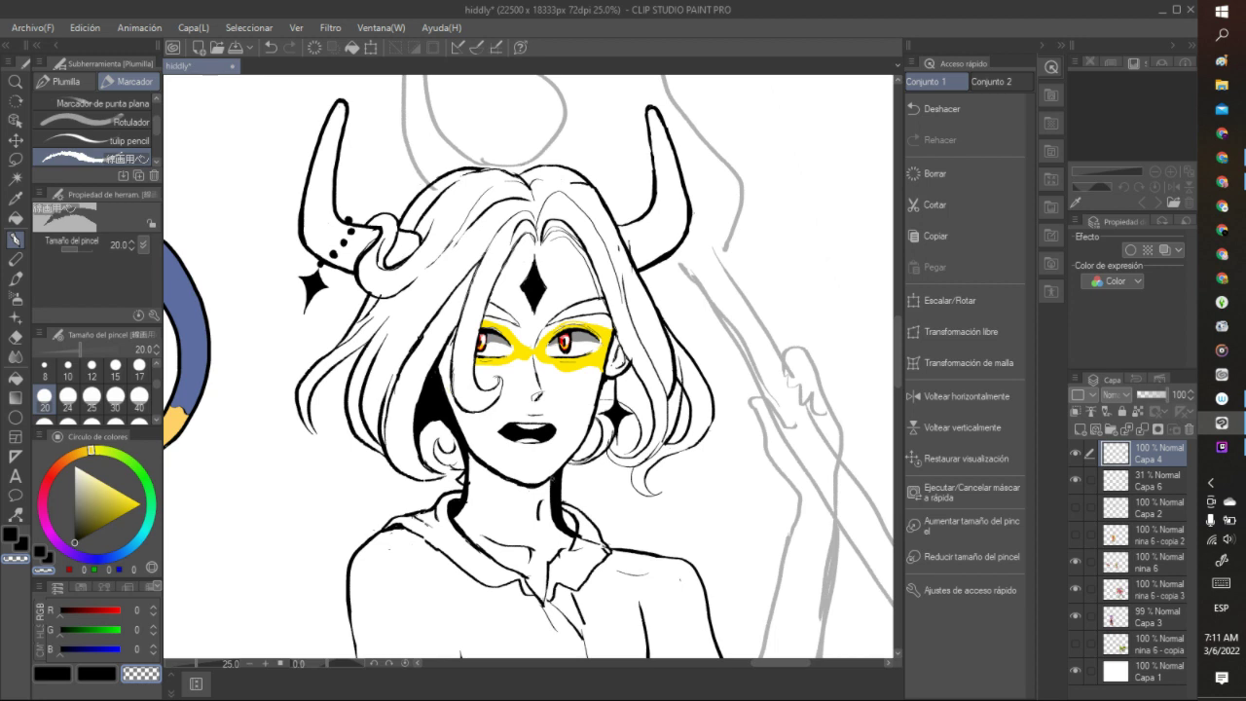
# - Try to erase and redraw the jawline from the chin up to the star earring in black
pyautogui.moveTo(535, 481)
pyautogui.mouseDown()
pyautogui.moveTo(575, 455)
pyautogui.moveTo(589, 419)
pyautogui.mouseUp()
pyautogui.click(45, 557)
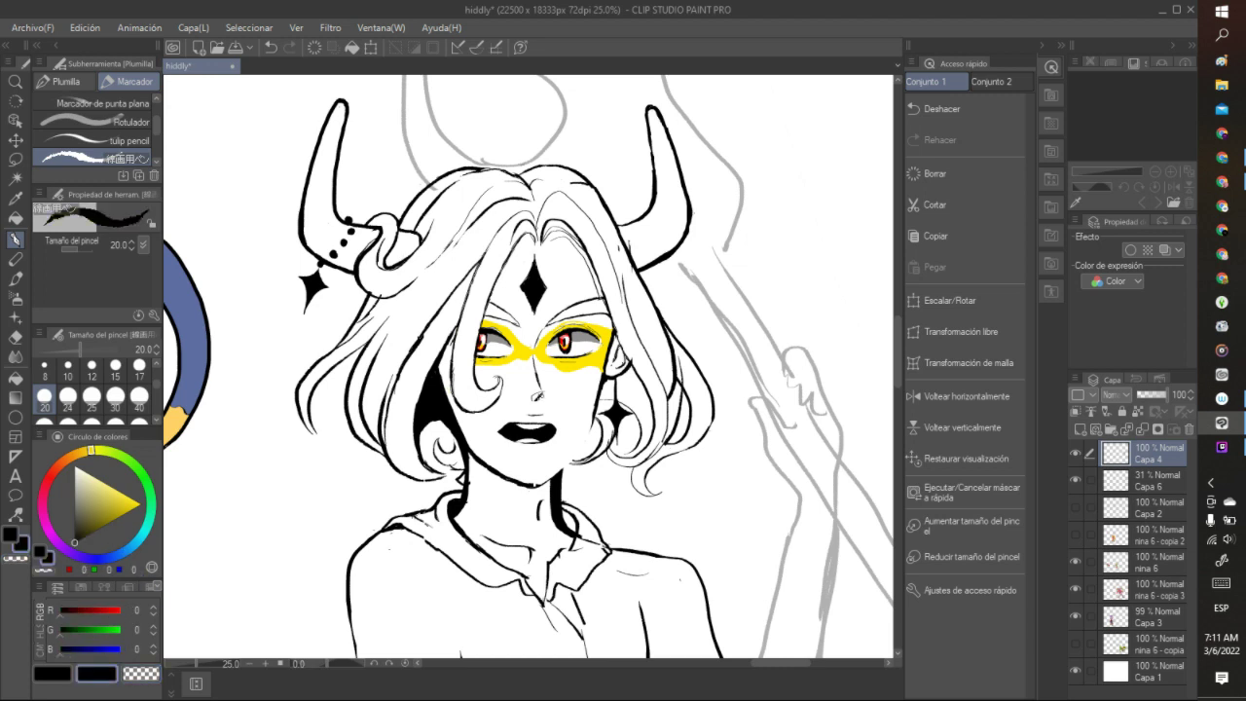
pyautogui.moveTo(533, 485)
pyautogui.mouseDown()
pyautogui.moveTo(568, 461)
pyautogui.moveTo(589, 412)
pyautogui.mouseUp()
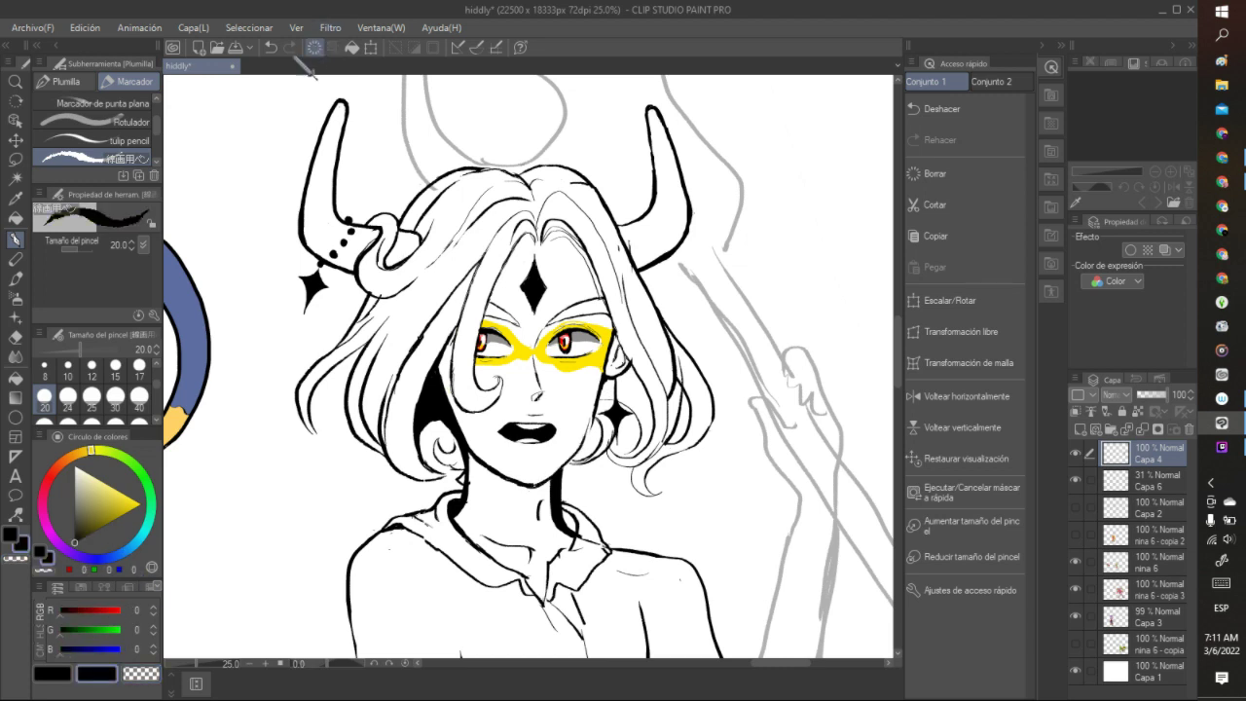
pyautogui.hotkey('ctrl', 'z')
pyautogui.moveTo(533, 486)
pyautogui.mouseDown()
pyautogui.moveTo(574, 452)
pyautogui.moveTo(590, 409)
pyautogui.mouseUp()
pyautogui.click(270, 47)
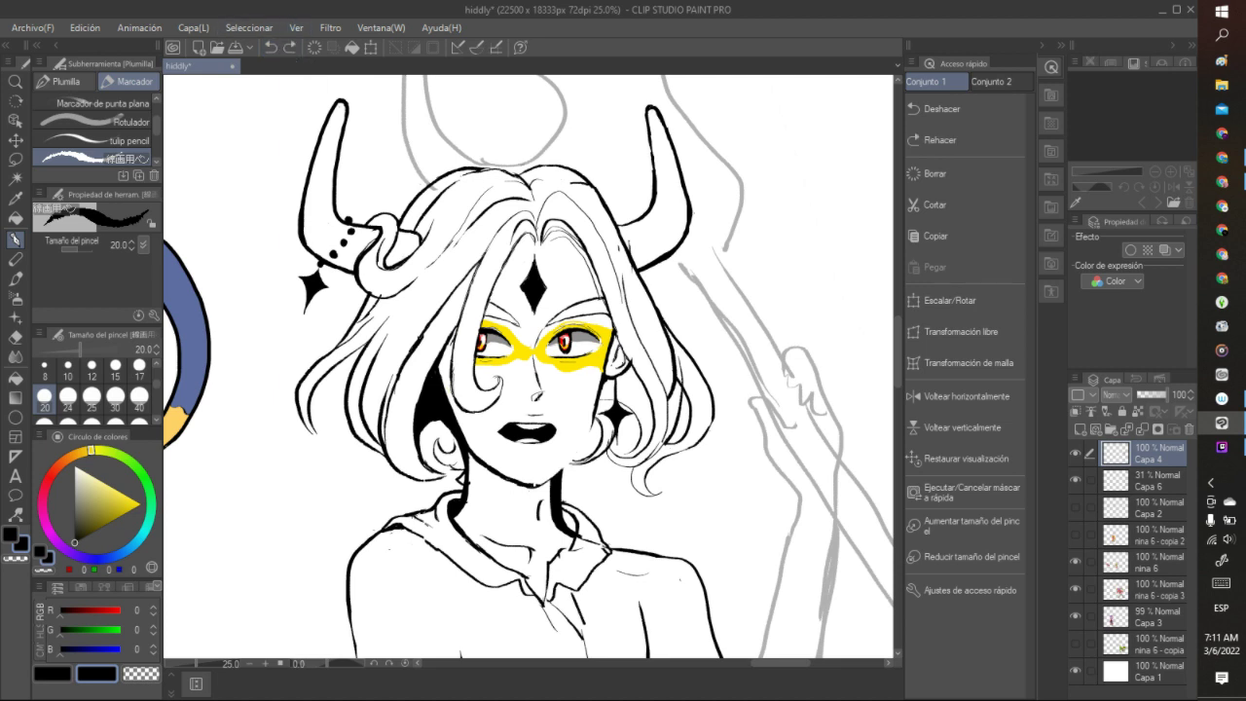
pyautogui.moveTo(598, 408); pyautogui.dragTo(564, 473)
pyautogui.click(269, 46)
pyautogui.moveTo(535, 485); pyautogui.dragTo(590, 418)
pyautogui.click(270, 47)
pyautogui.click(270, 47)
# - Try to trim the jawline beside the black hair shadow with the transparent colour
pyautogui.click(49, 570)
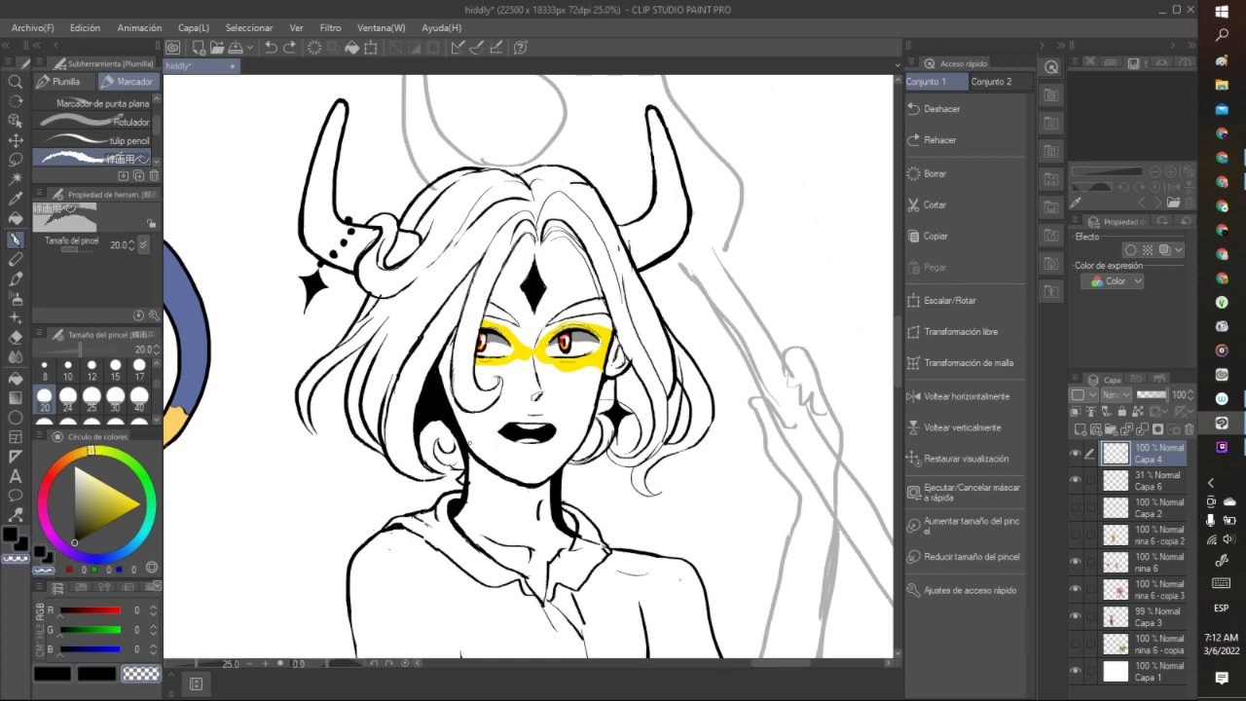
pyautogui.moveTo(469, 443); pyautogui.dragTo(454, 407)
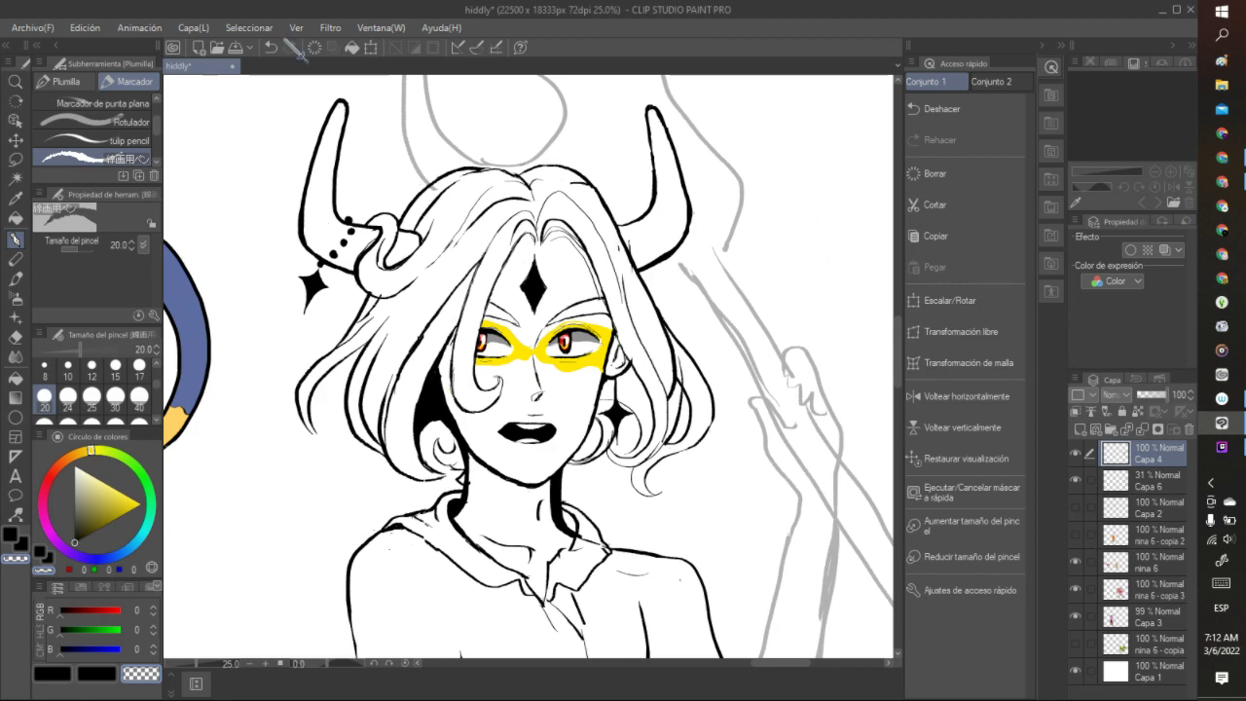
pyautogui.click(270, 46)
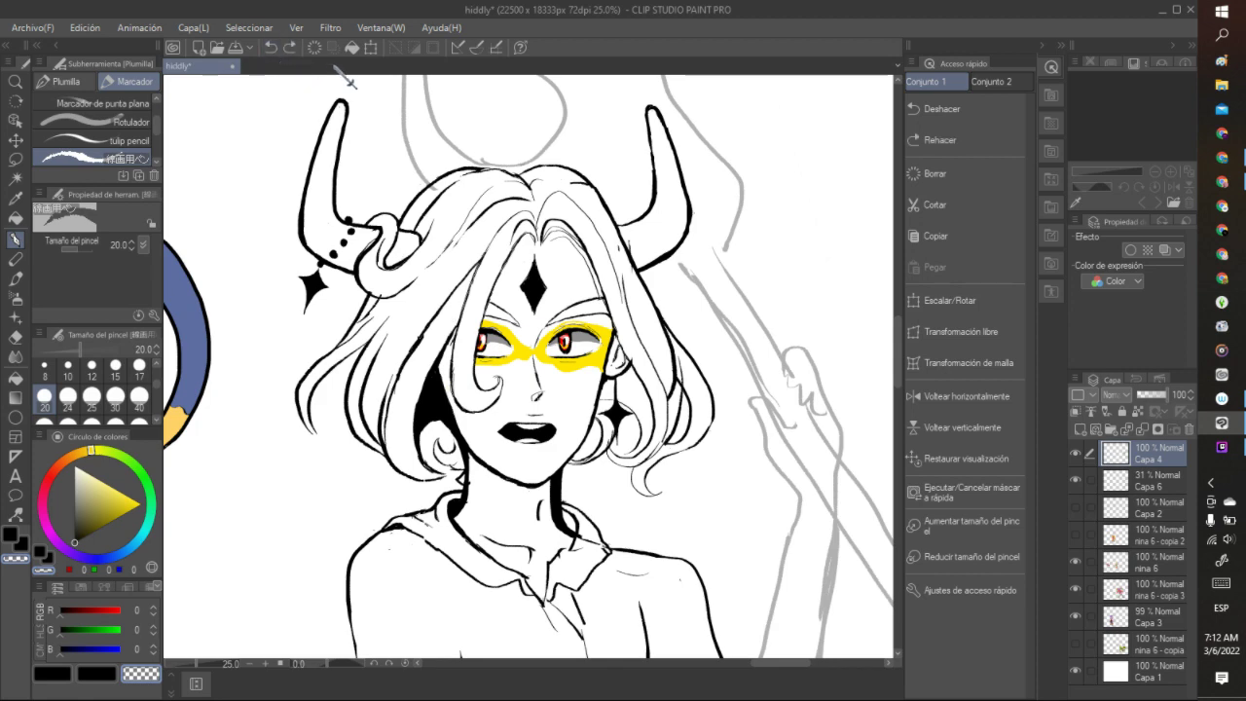
# - Check the whole illustration and try a black stroke along the jawline on the star earring's side
pyautogui.scroll(-8, 370, 207)
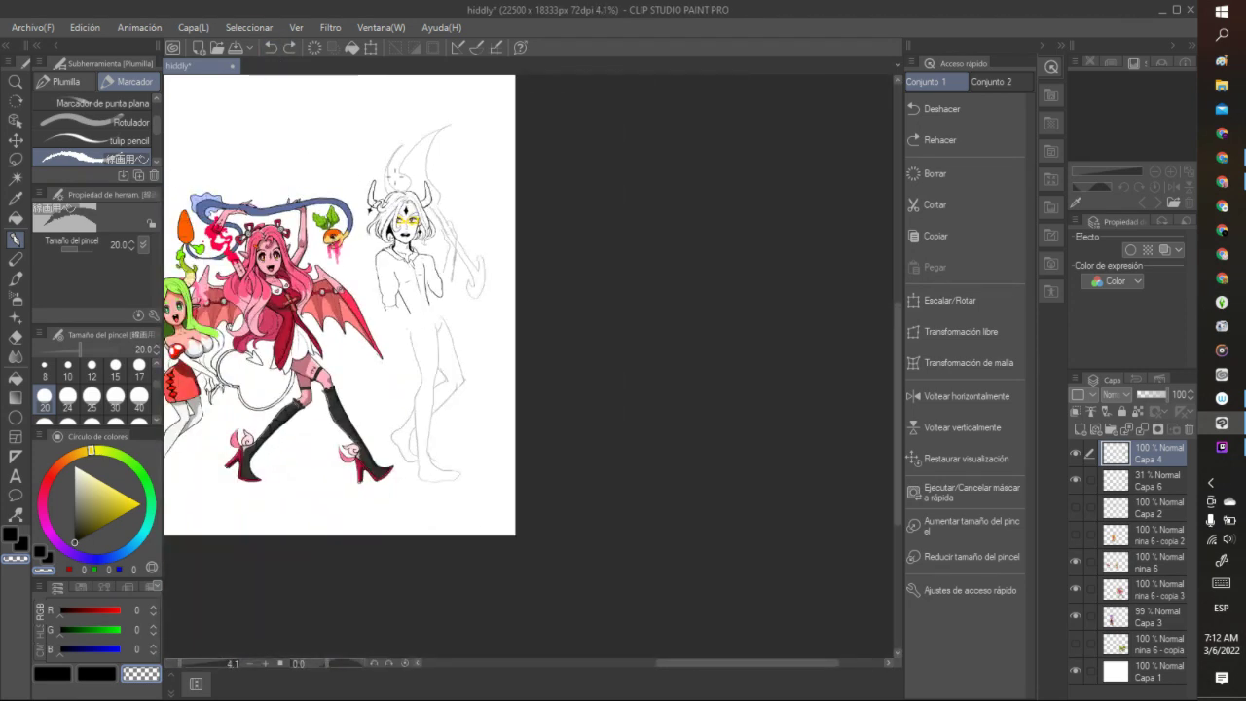
pyautogui.scroll(5, 370, 207)
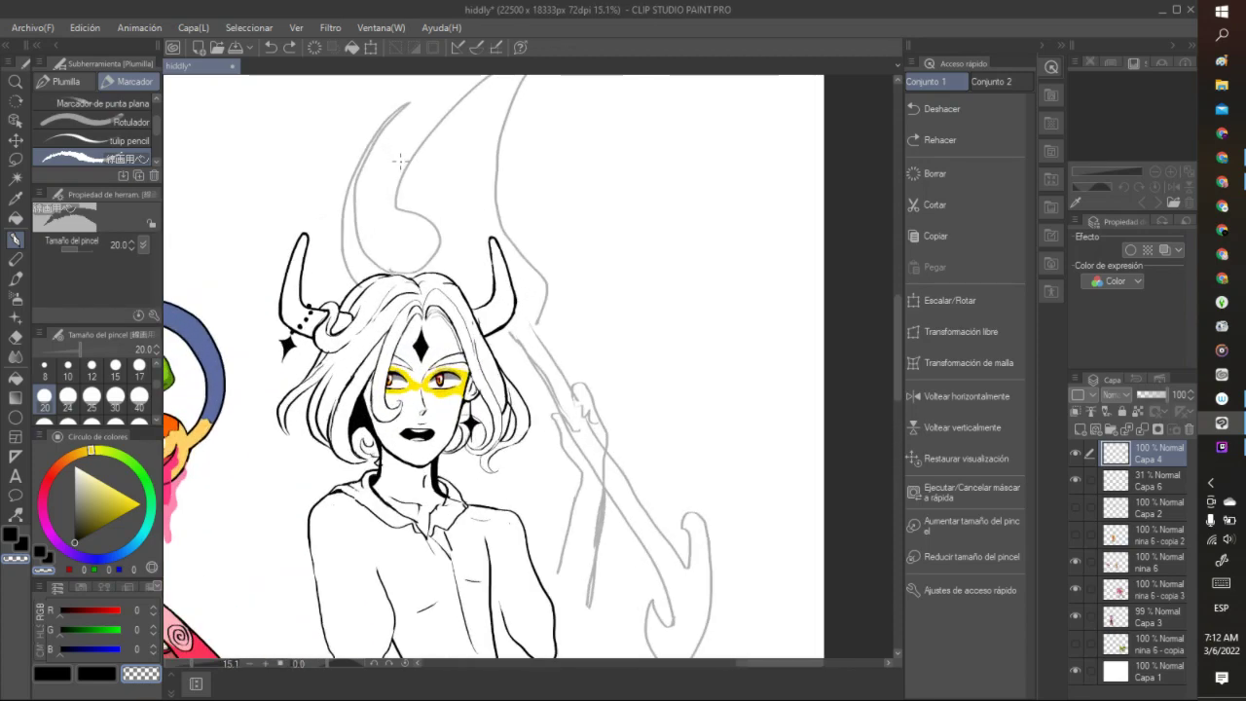
pyautogui.click(46, 556)
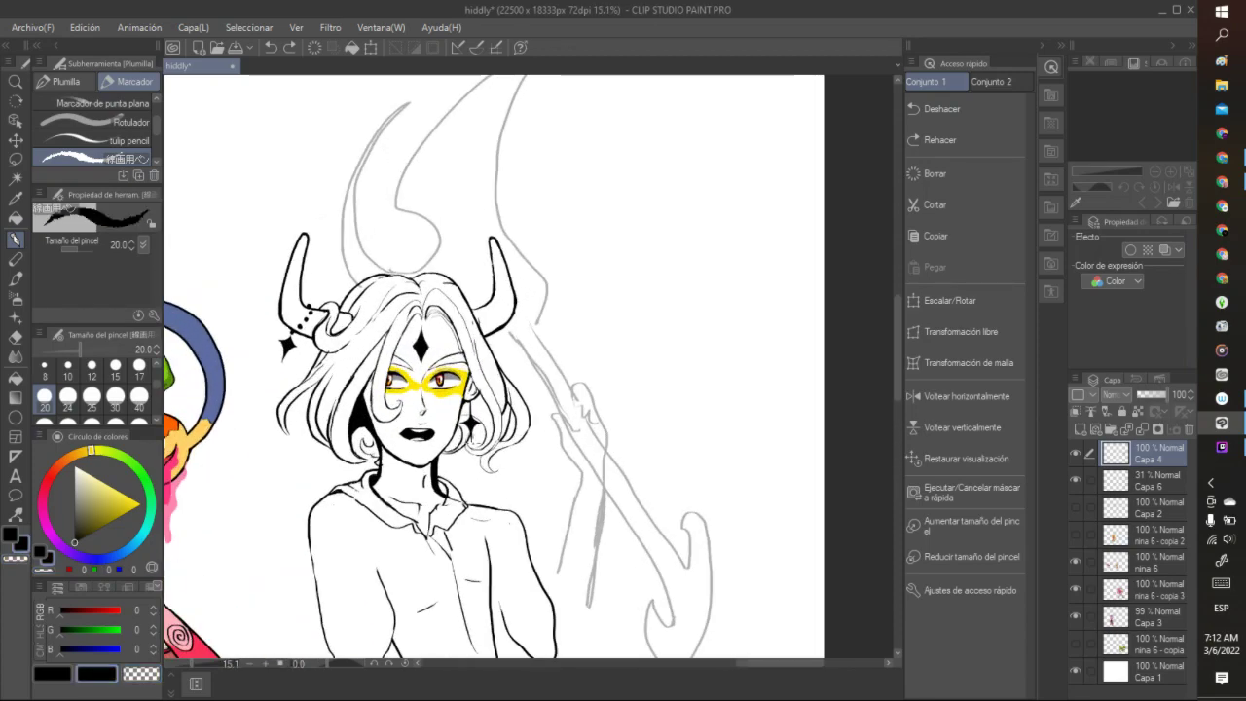
pyautogui.moveTo(435, 458); pyautogui.dragTo(451, 442)
pyautogui.click(270, 47)
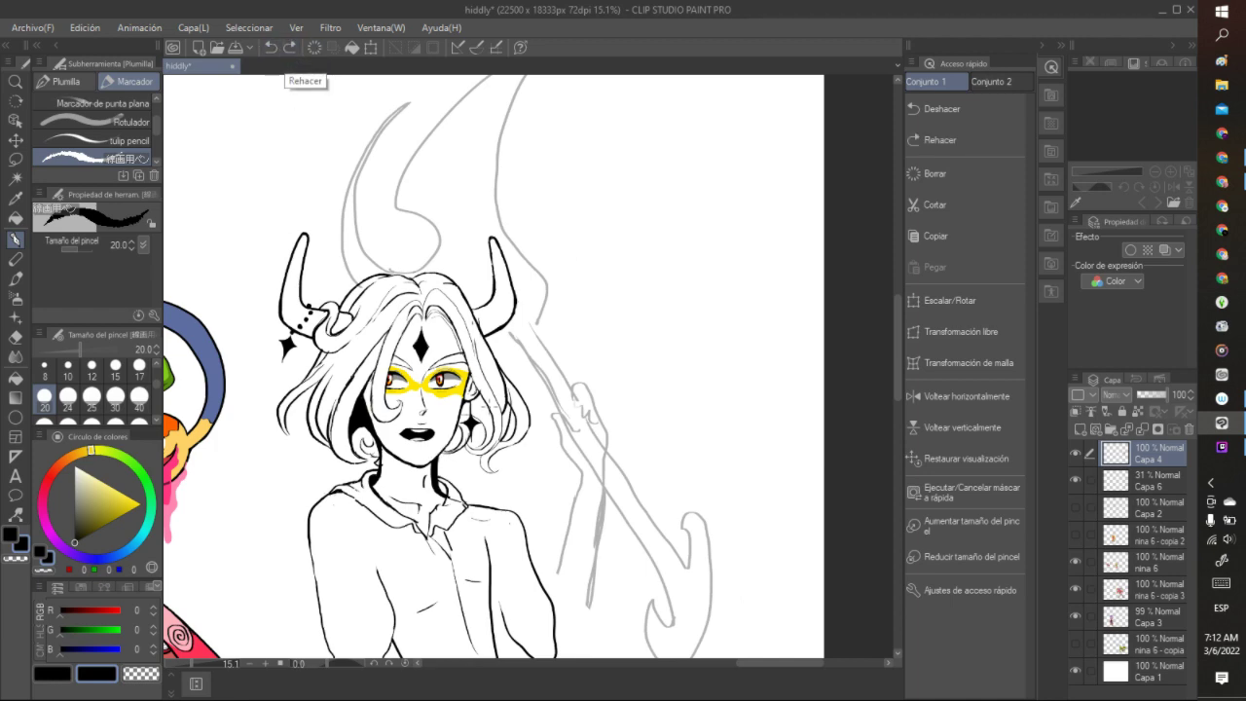
# - Touch up the neck line just below the jaw with a short black stroke
pyautogui.scroll(4, 486, 409)
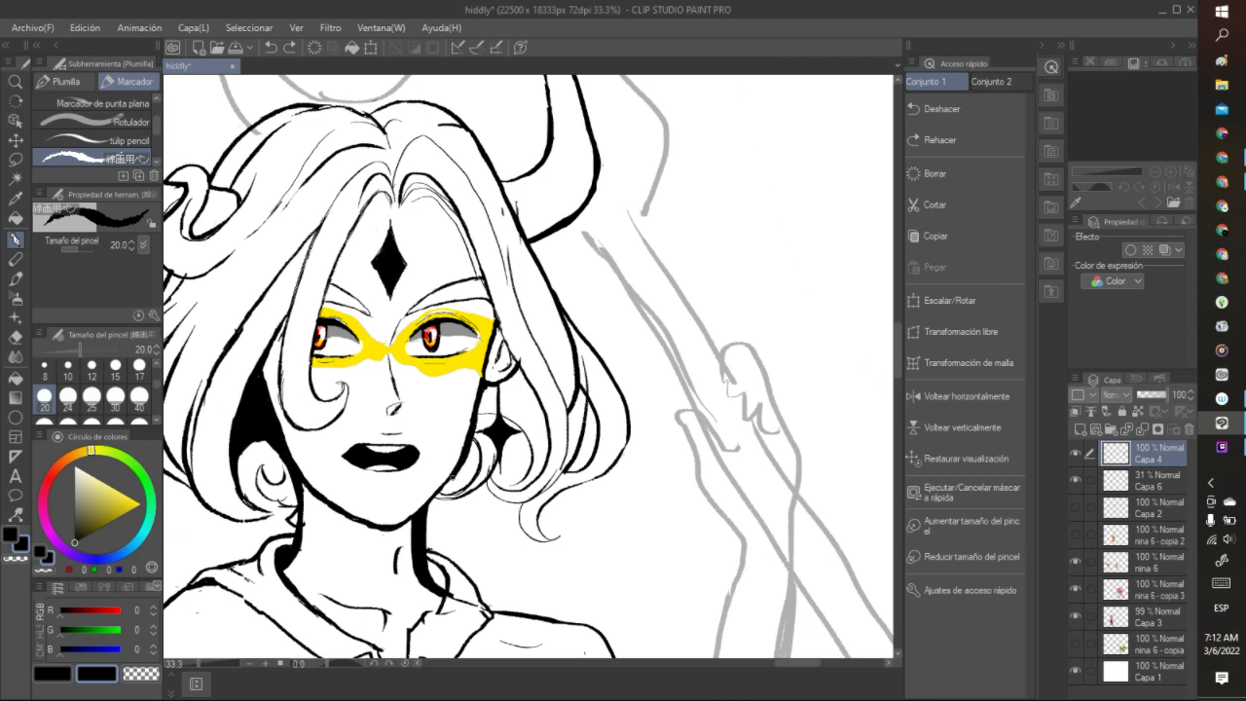
pyautogui.moveTo(427, 513); pyautogui.dragTo(422, 534)
pyautogui.scroll(-8, 442, 421)
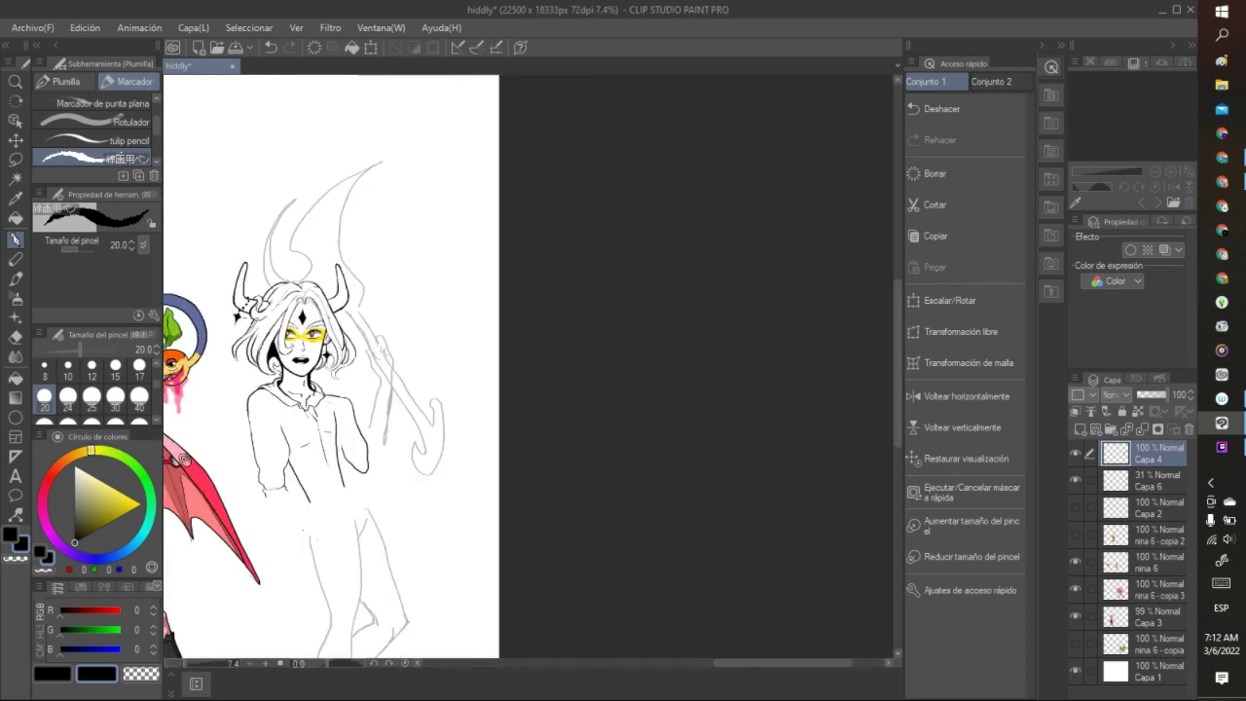
# - Try selecting the face with a rectangle, mirroring it horizontally and moving it onto the blank area beside the figure
pyautogui.scroll(3, 240, 282)
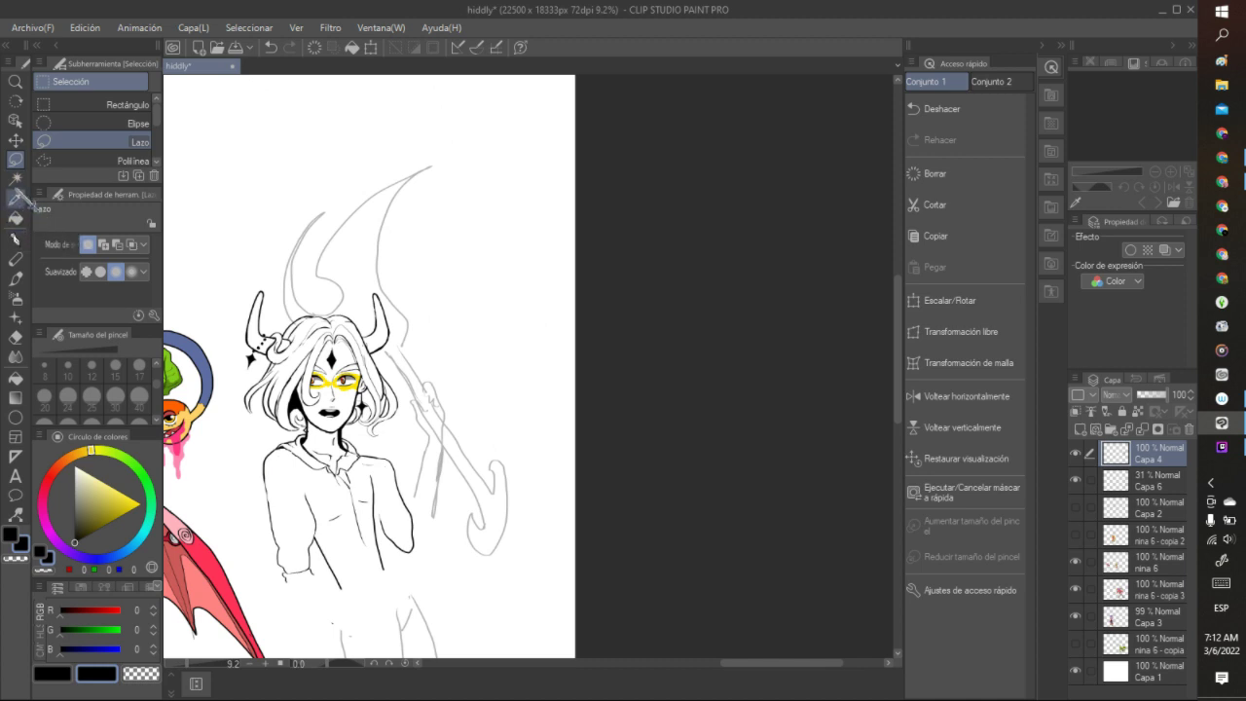
pyautogui.click(108, 105)
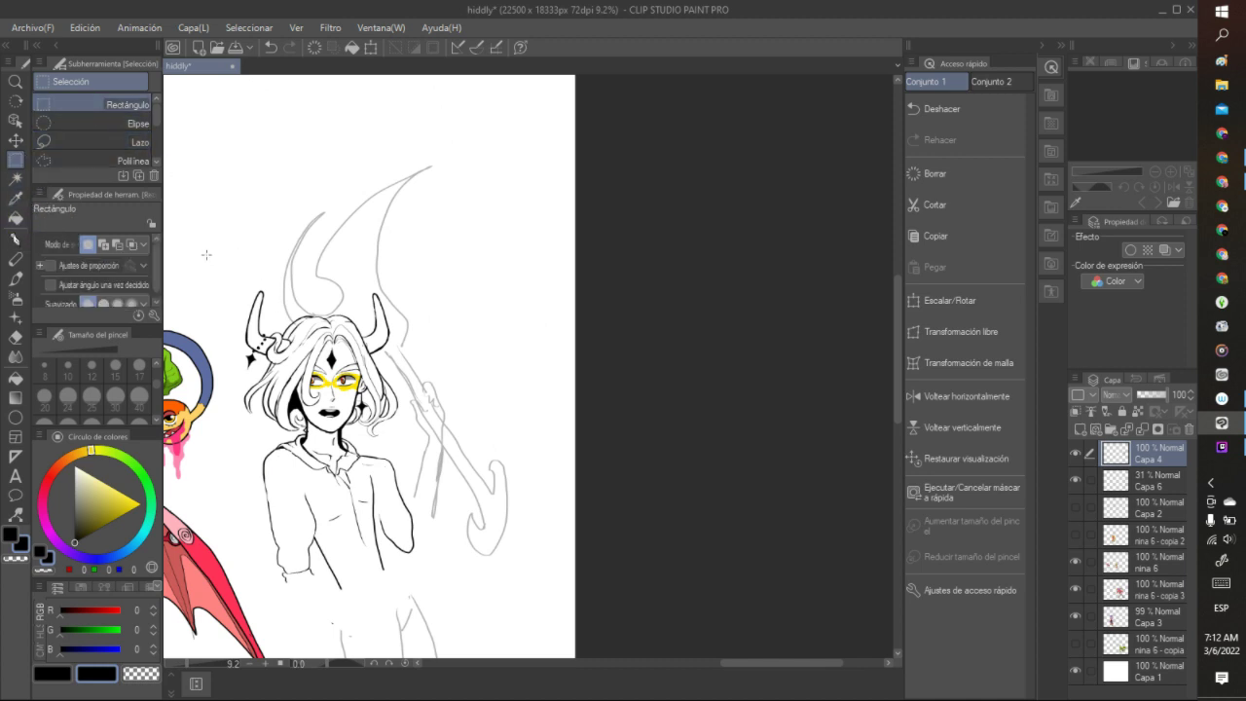
pyautogui.moveTo(207, 255)
pyautogui.mouseDown()
pyautogui.moveTo(383, 403)
pyautogui.moveTo(433, 476)
pyautogui.mouseUp()
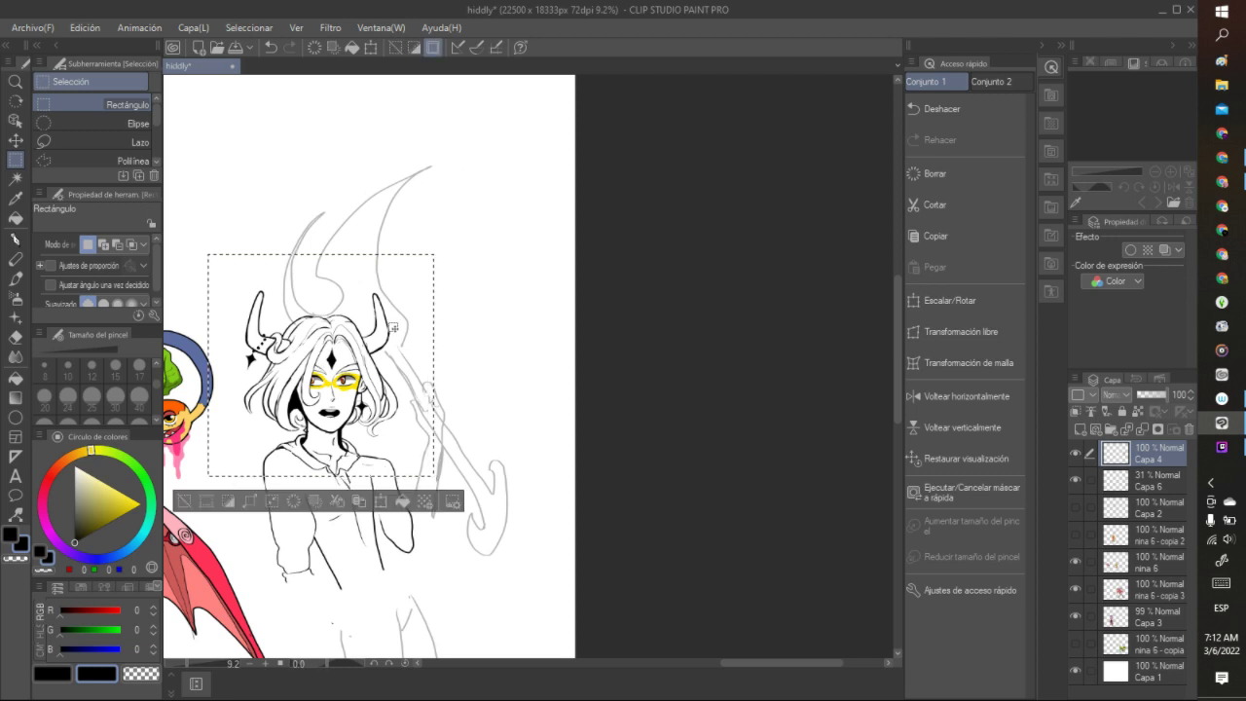
pyautogui.click(461, 278)
pyautogui.moveTo(285, 332); pyautogui.dragTo(369, 447)
pyautogui.click(390, 474)
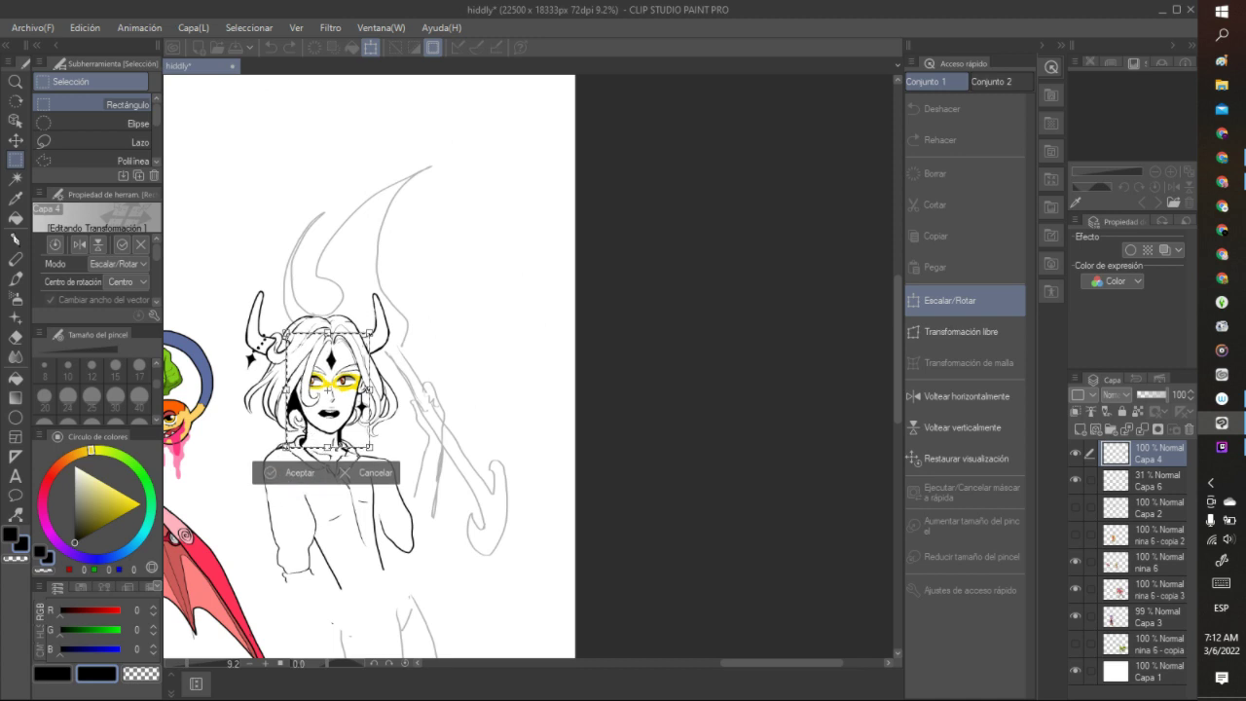
pyautogui.moveTo(297, 446); pyautogui.dragTo(465, 386)
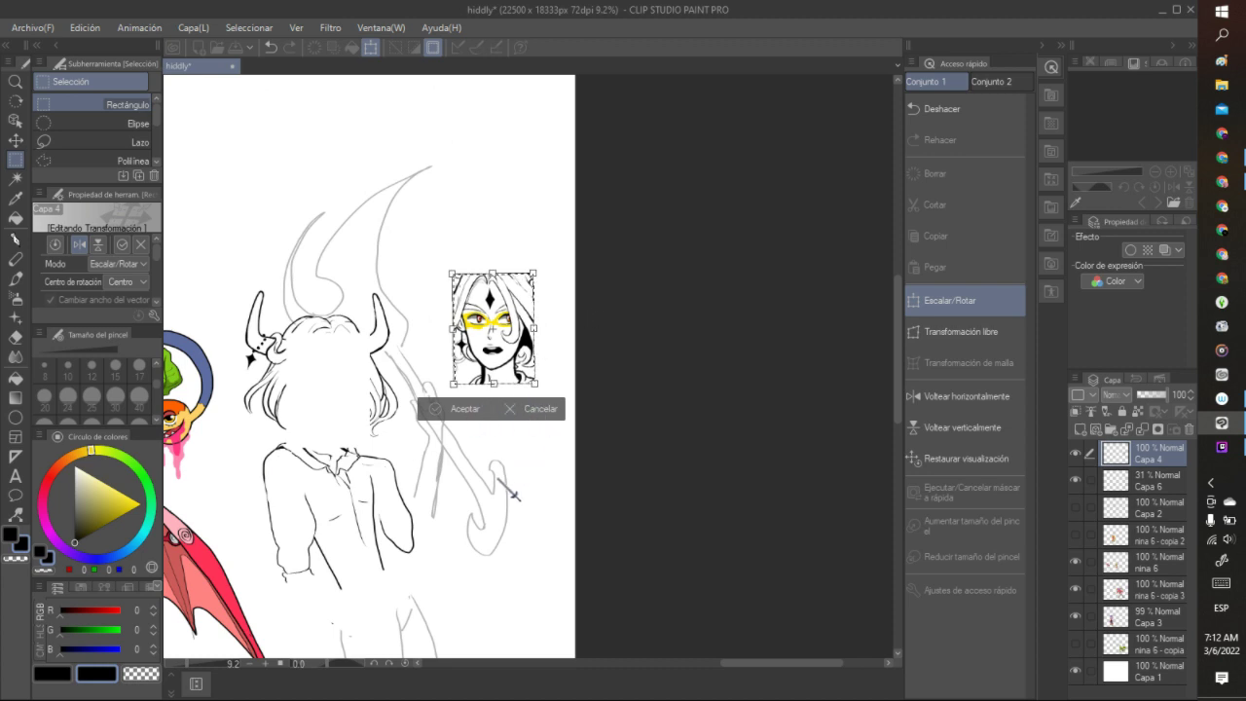
pyautogui.press('Return')
pyautogui.hotkey('ctrl', 'd')
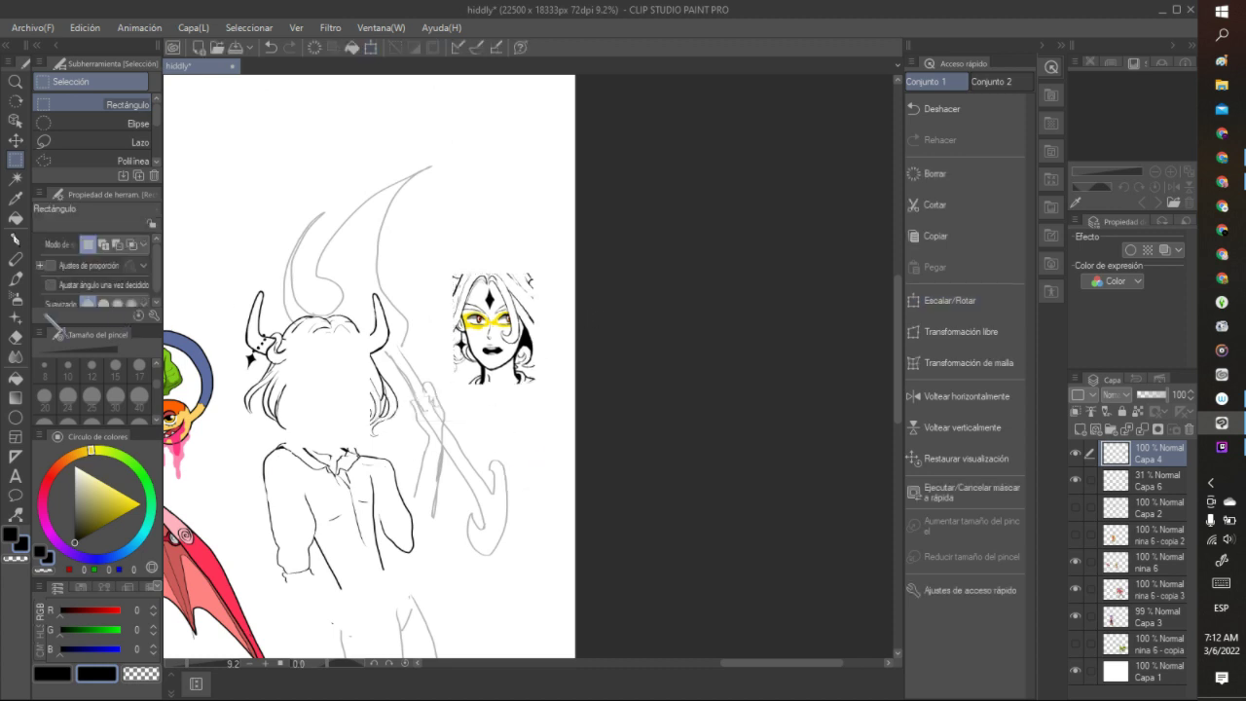
# - Try short correction strokes along the mirrored face's chin, in black and then in white
pyautogui.click(16, 239)
pyautogui.press('x')
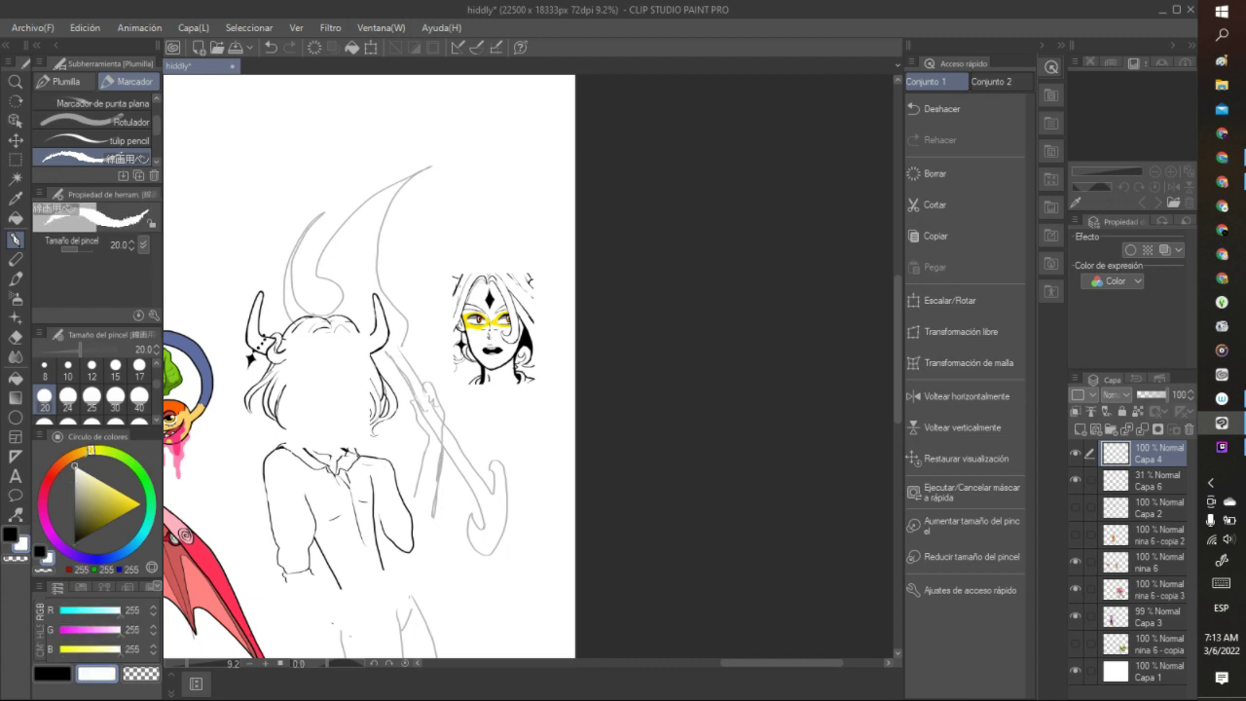
pyautogui.press('x')
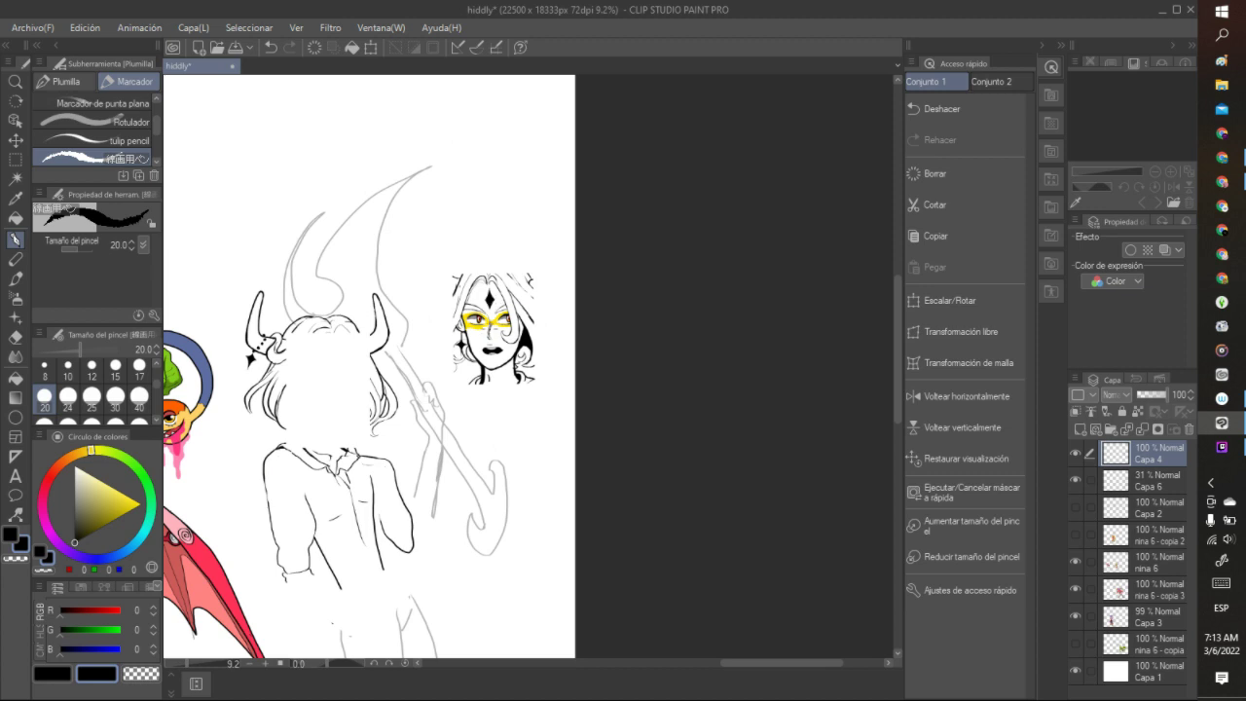
pyautogui.click(269, 46)
pyautogui.hotkey('ctrl', 'y')
pyautogui.moveTo(494, 362); pyautogui.dragTo(504, 374)
pyautogui.press('x')
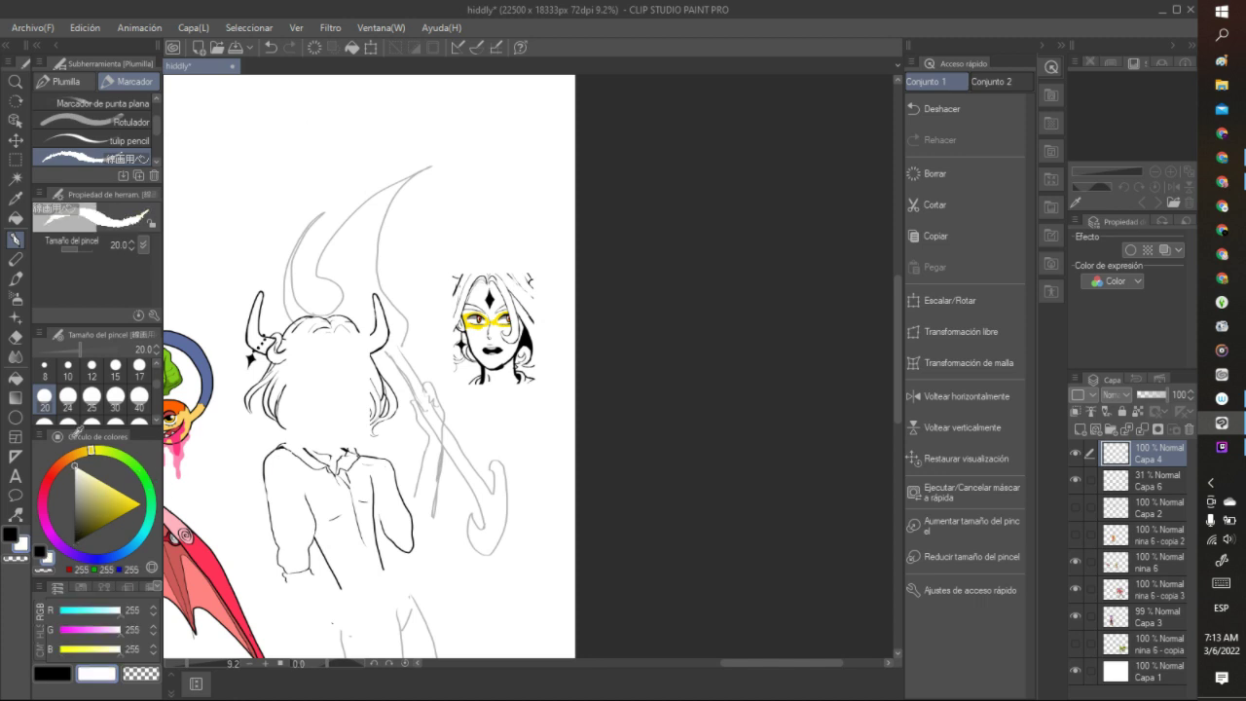
pyautogui.moveTo(492, 362); pyautogui.dragTo(506, 359)
# - Undo the changes back to the face in its original place and the cleared selection
pyautogui.click(273, 47)
pyautogui.click(277, 48)
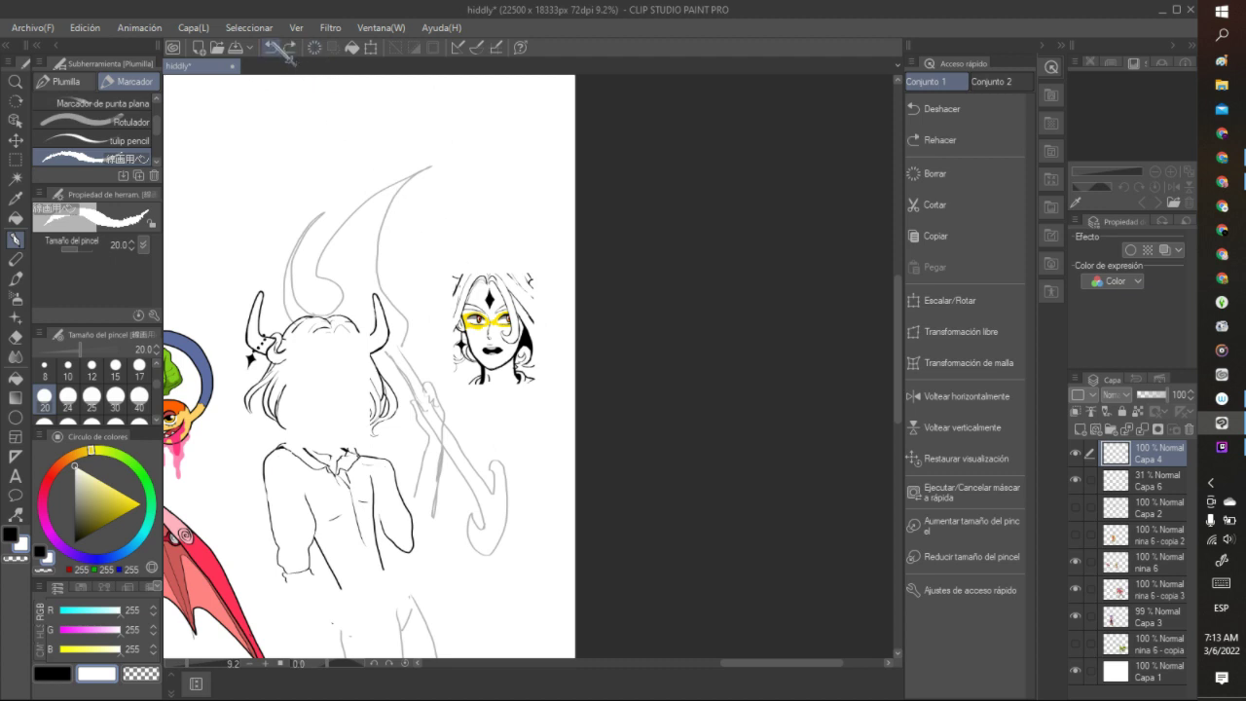
pyautogui.click(277, 49)
pyautogui.click(273, 47)
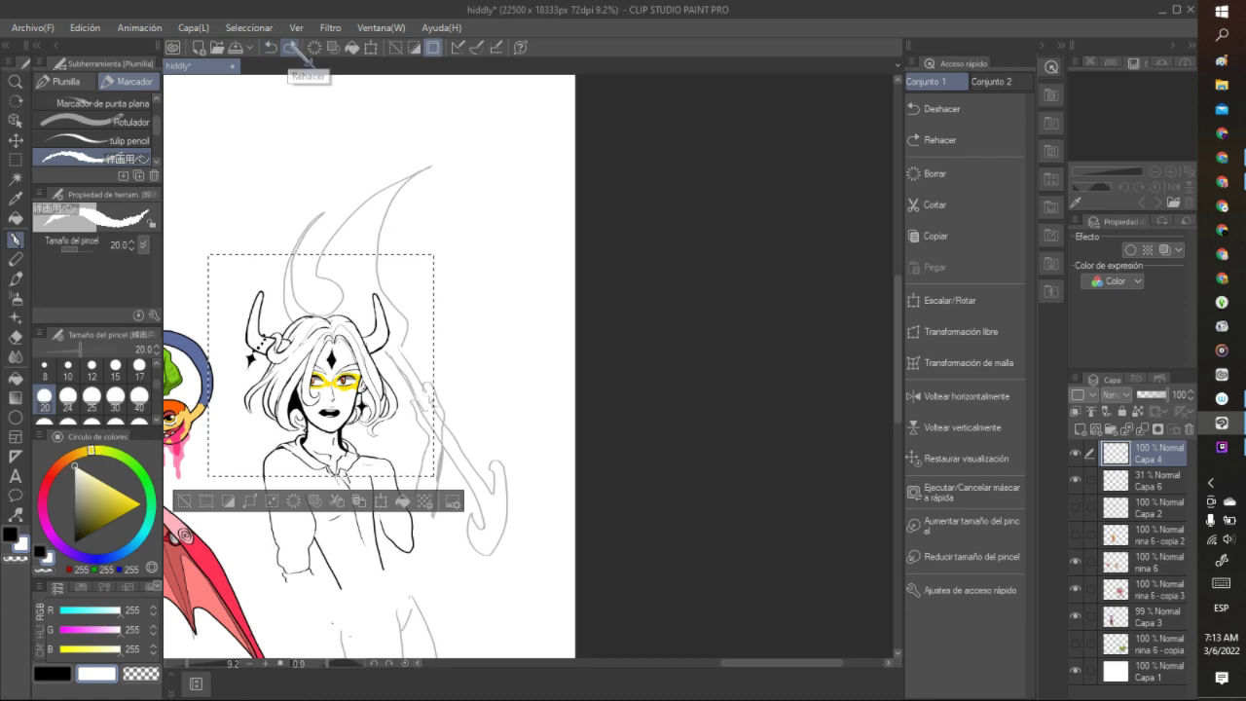
pyautogui.click(273, 47)
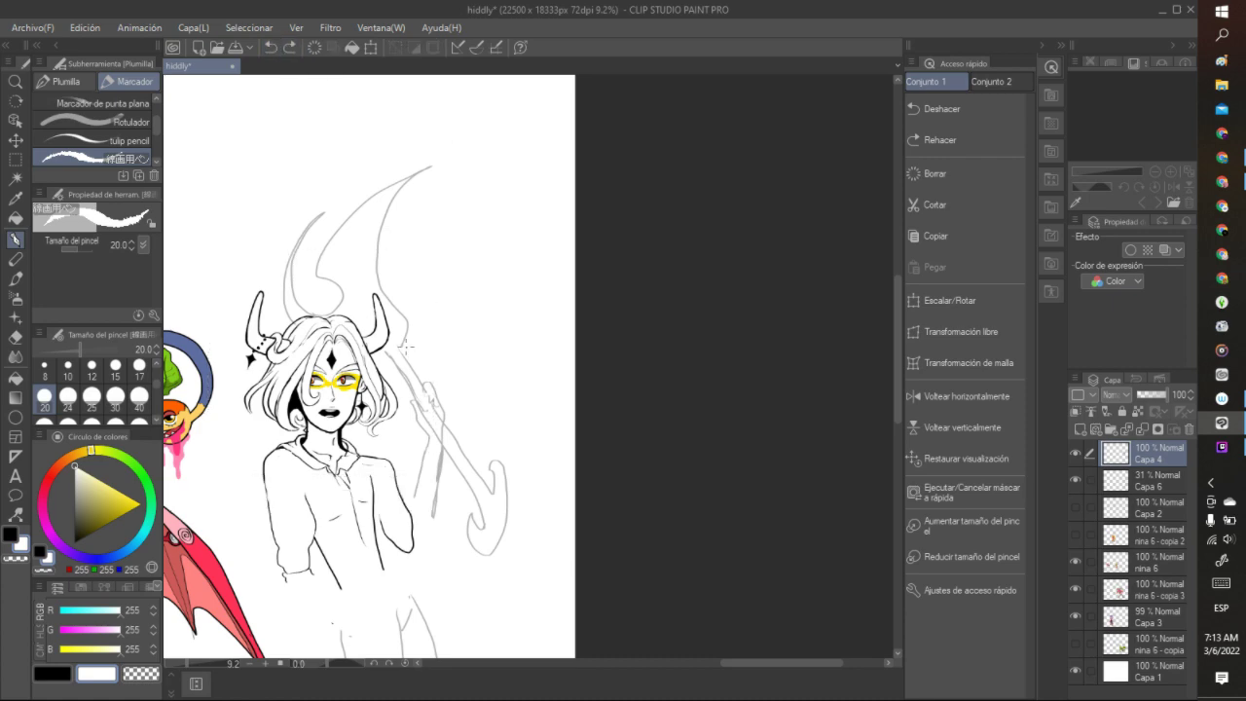
# - Try black strokes around the curl on the cheek and along the yellow mask's lower edge
pyautogui.scroll(4, 407, 345)
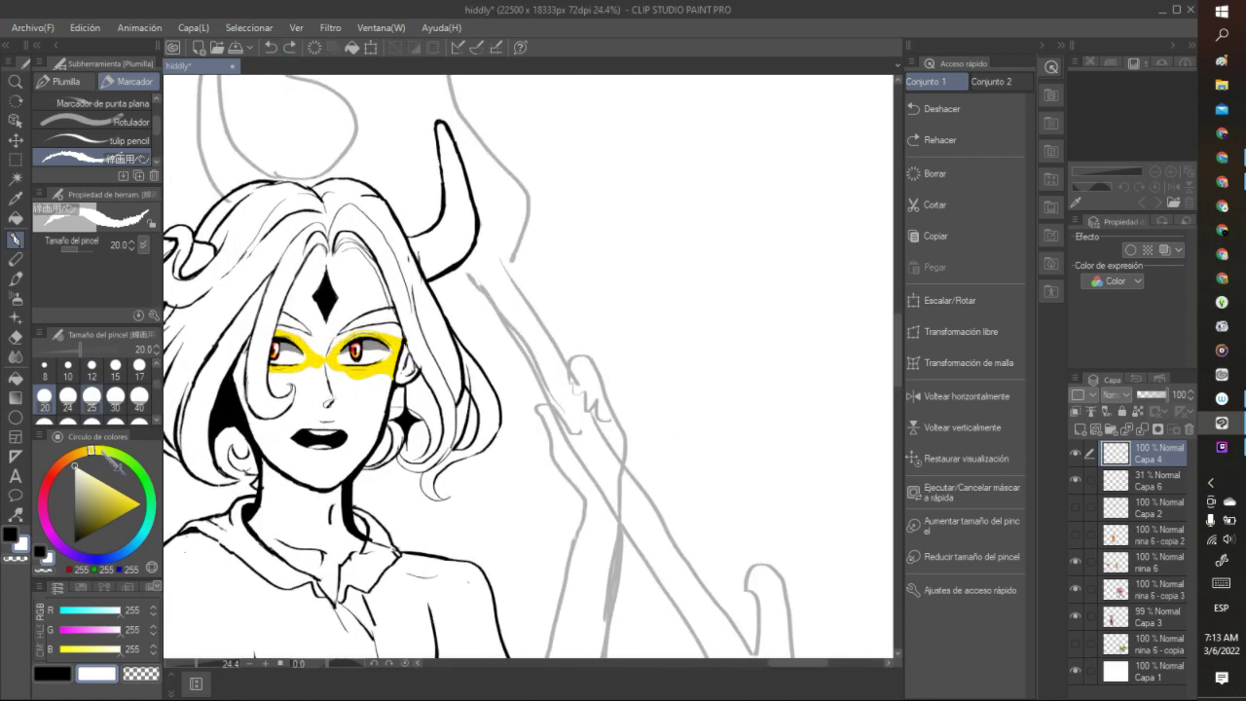
pyautogui.press('x')
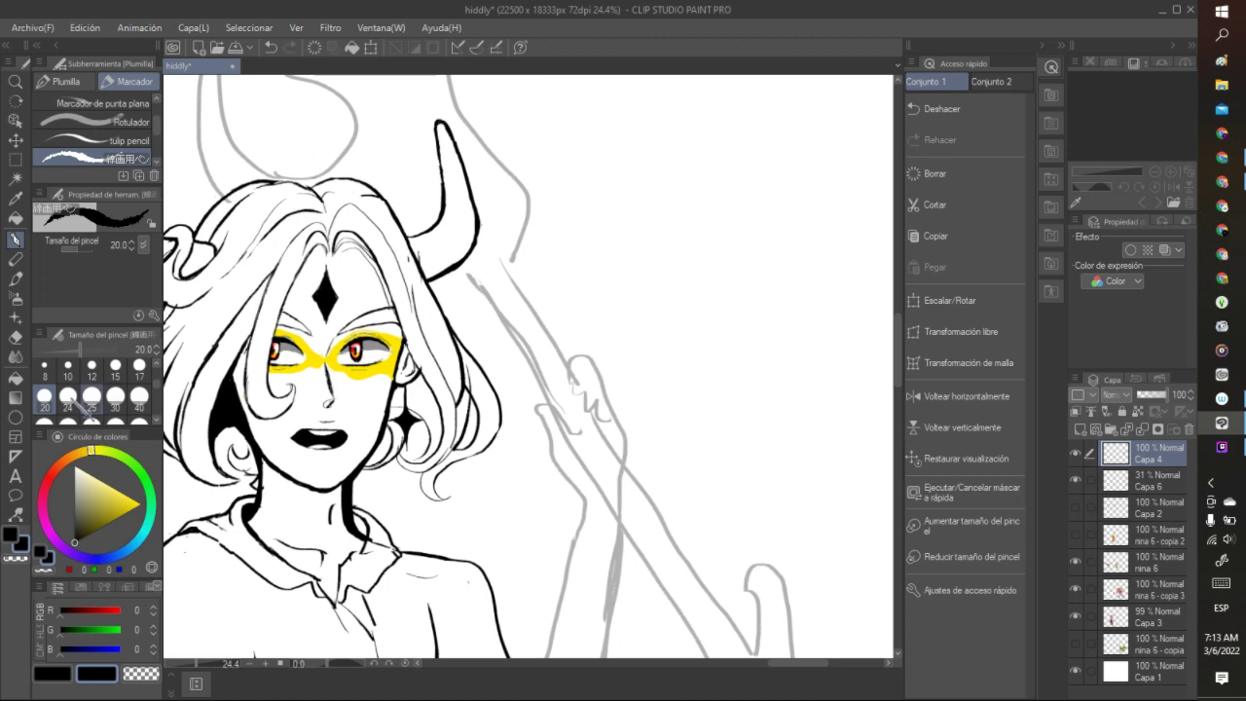
pyautogui.click(45, 571)
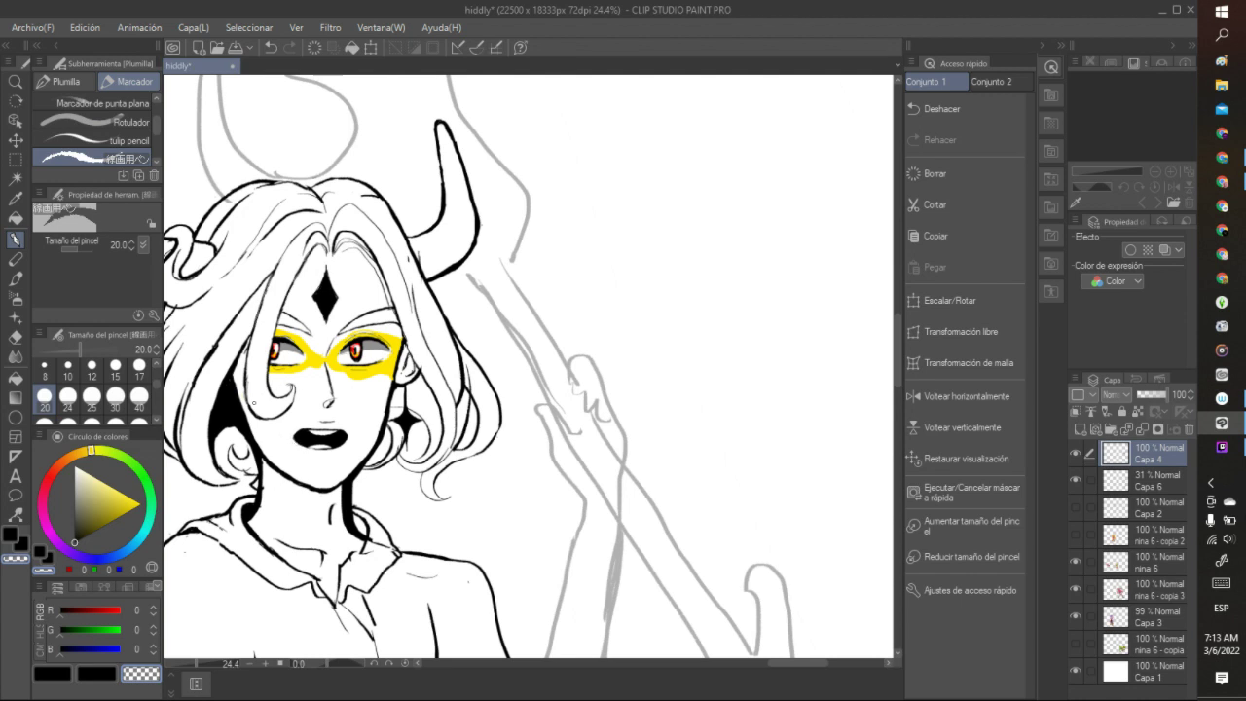
pyautogui.click(21, 543)
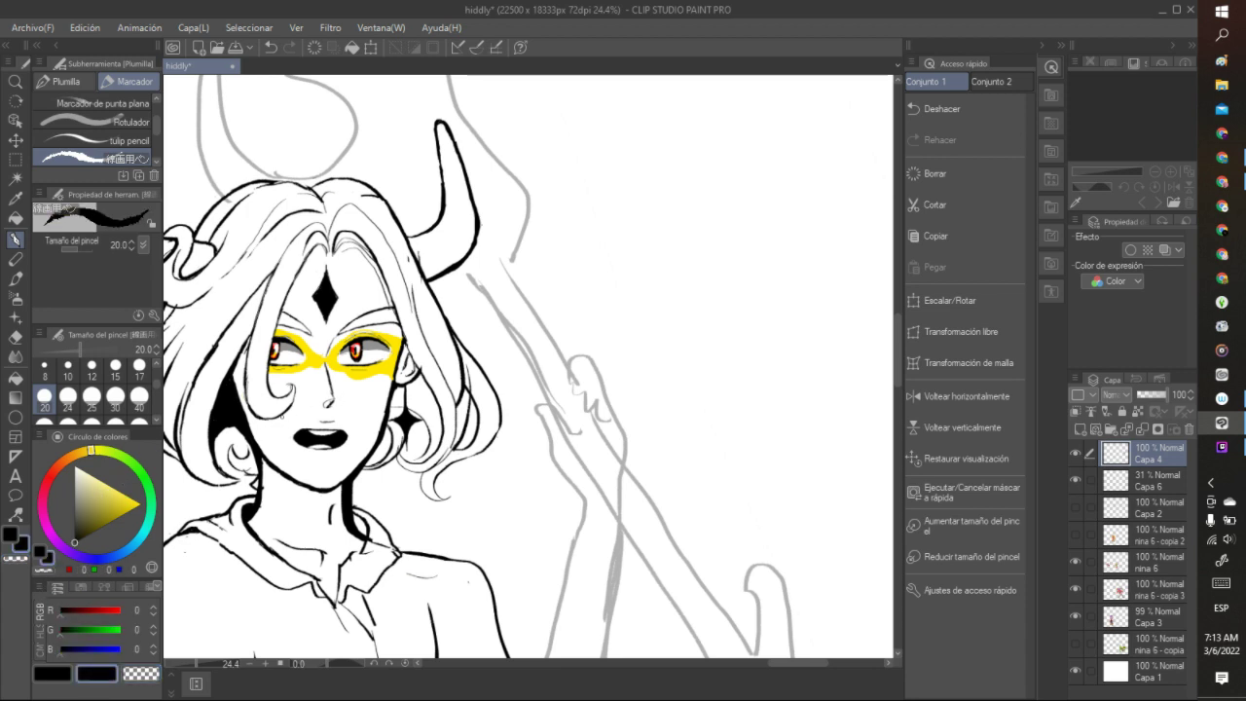
pyautogui.moveTo(294, 391)
pyautogui.mouseDown()
pyautogui.moveTo(297, 416)
pyautogui.moveTo(255, 444)
pyautogui.mouseUp()
pyautogui.click(270, 47)
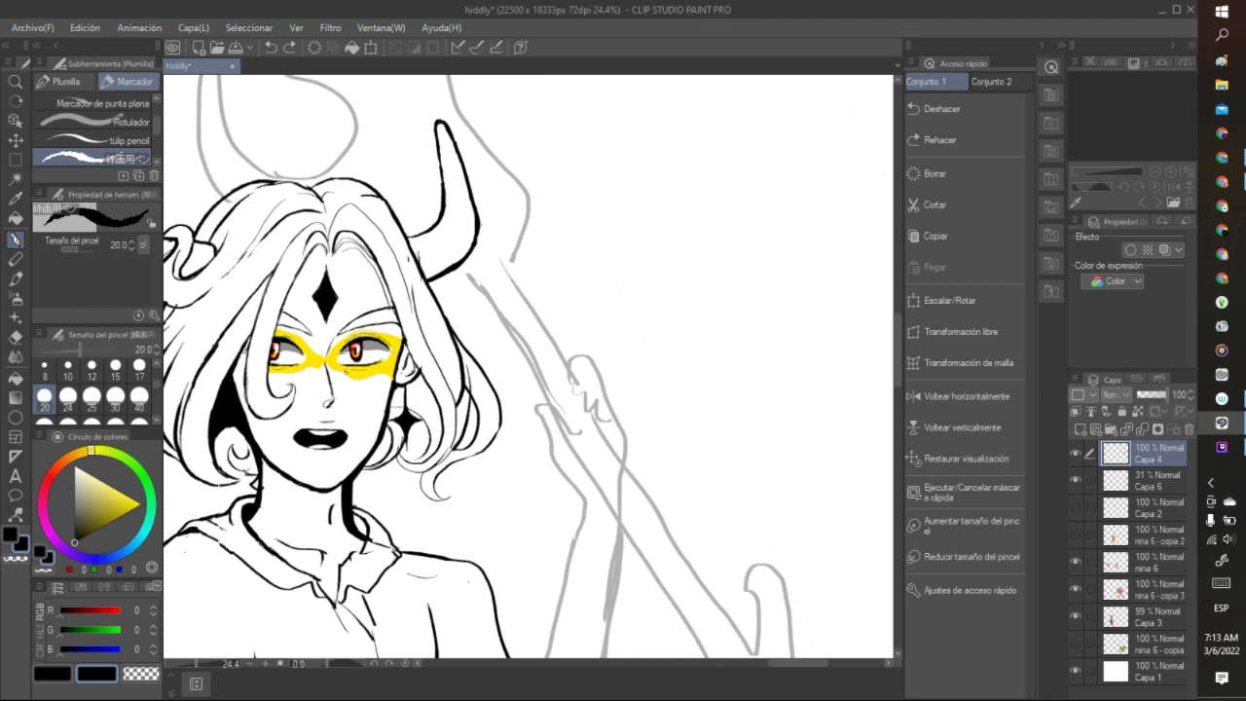
pyautogui.moveTo(368, 376)
pyautogui.mouseDown()
pyautogui.moveTo(369, 426)
pyautogui.moveTo(381, 370)
pyautogui.mouseUp()
pyautogui.click(269, 46)
# - Draw thin black ridge lines across the horn on the star earring's side
pyautogui.moveTo(428, 234)
pyautogui.mouseDown()
pyautogui.moveTo(446, 257)
pyautogui.moveTo(474, 219)
pyautogui.mouseUp()
pyautogui.moveTo(442, 176); pyautogui.dragTo(457, 171)
pyautogui.scroll(-3, 453, 144)
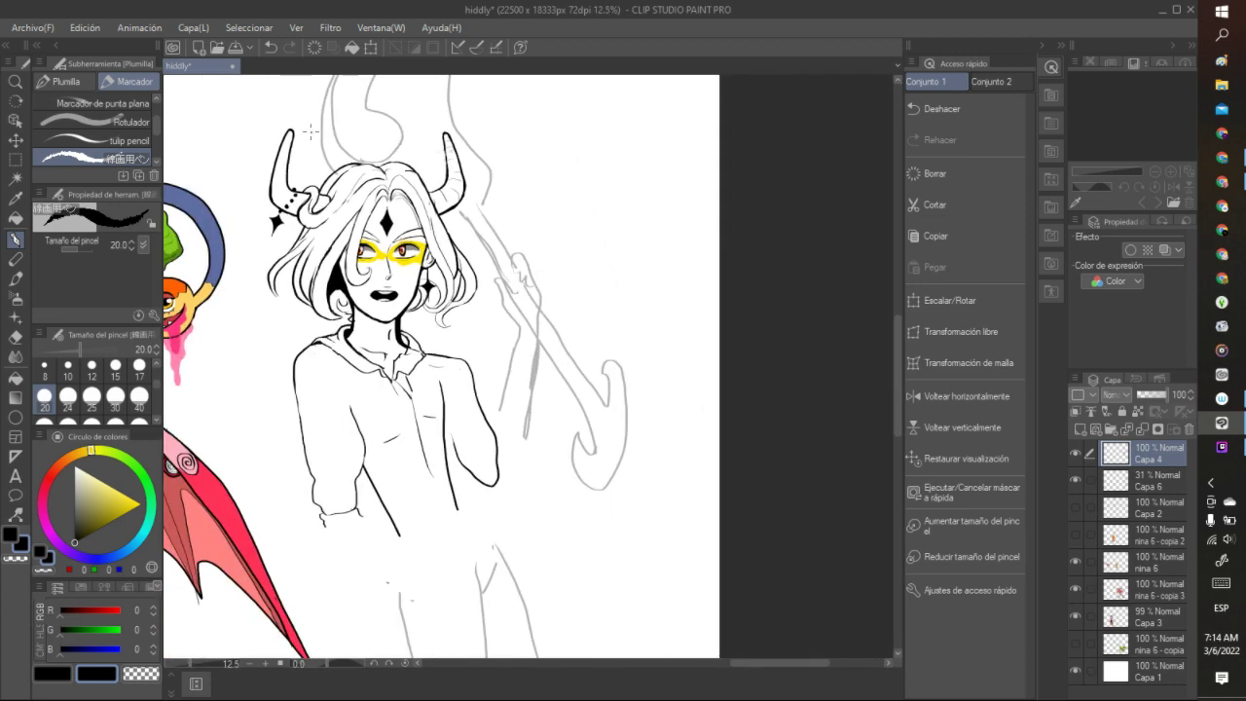
# - Draw matching thin black ridge lines across the horn with the dotted band
pyautogui.scroll(3, 310, 132)
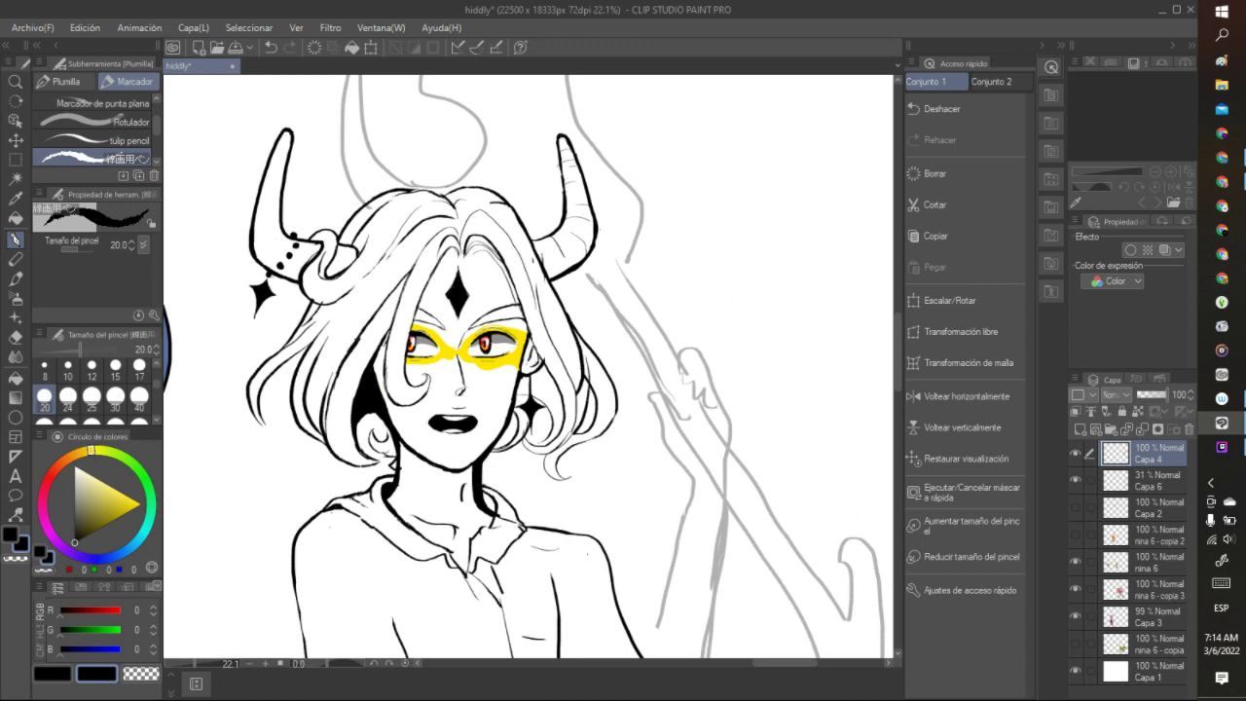
pyautogui.moveTo(335, 245)
pyautogui.mouseDown()
pyautogui.moveTo(344, 270)
pyautogui.moveTo(294, 279)
pyautogui.mouseUp()
pyautogui.moveTo(290, 235); pyautogui.dragTo(279, 246)
pyautogui.click(271, 47)
pyautogui.click(266, 193)
pyautogui.scroll(-4, 311, 142)
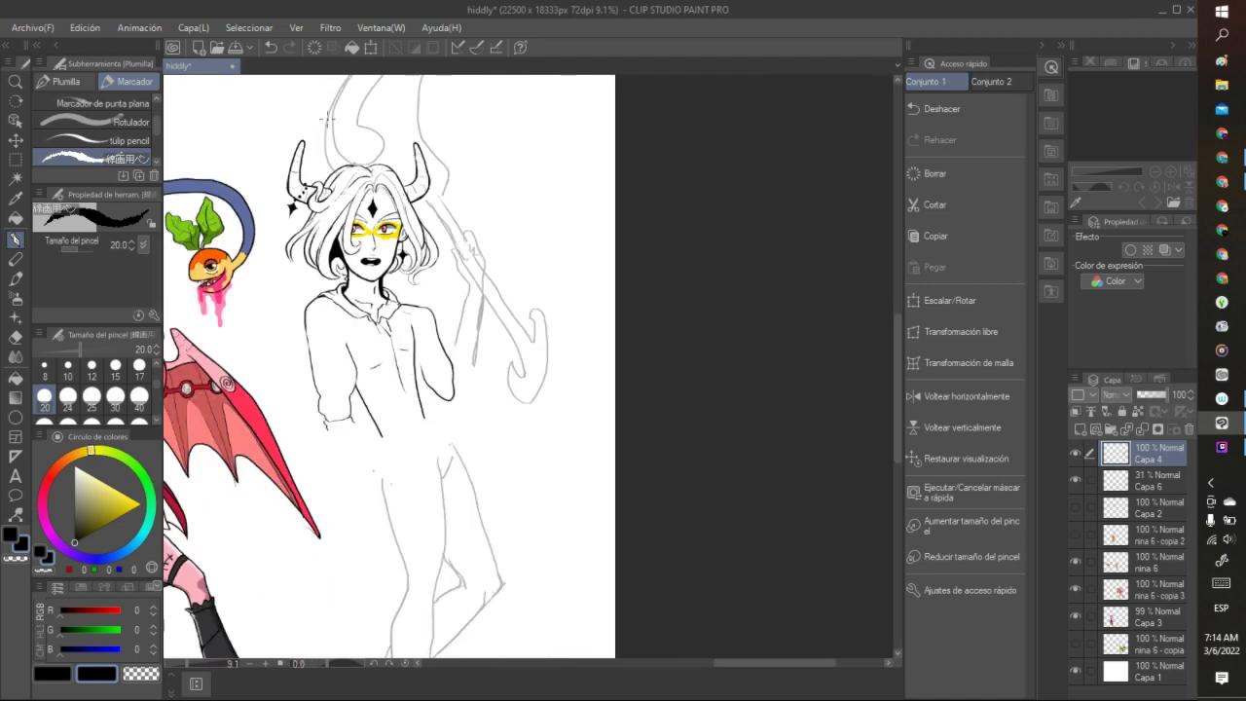
pyautogui.scroll(-1, 326, 118)
pyautogui.scroll(-4, 326, 118)
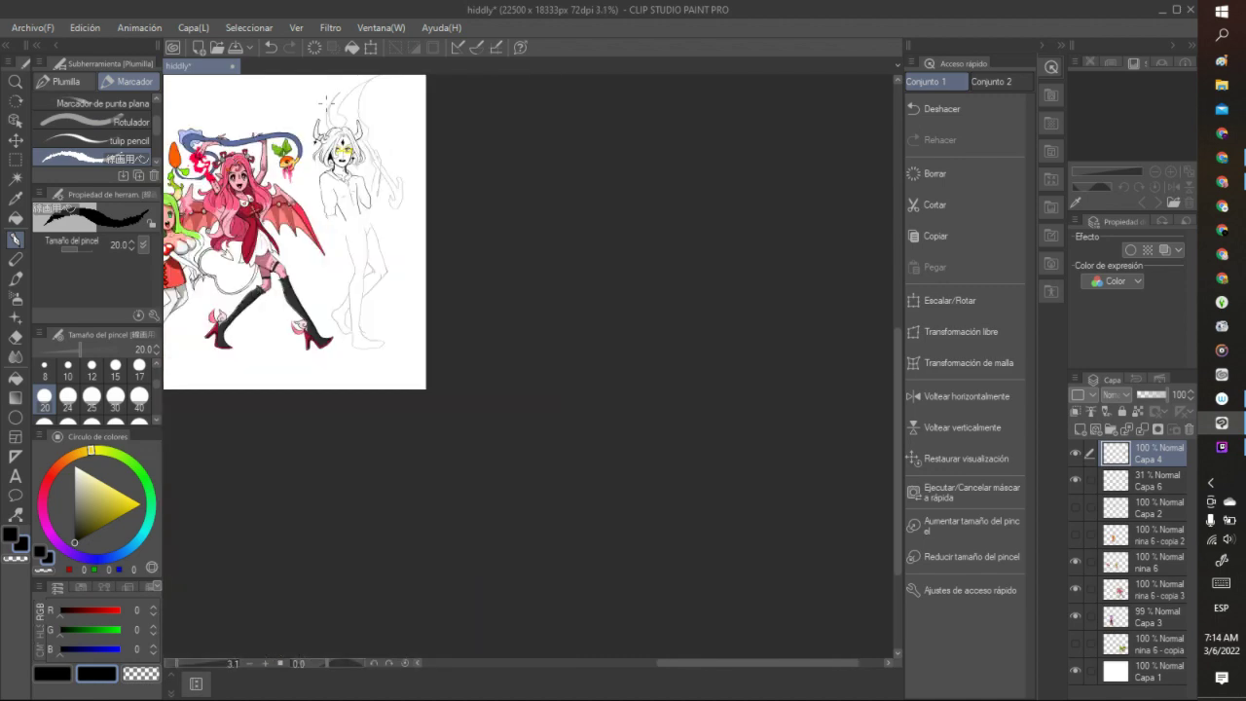
# - Select the upper part of the dotted-band horn with the lasso, nudge it slightly towards the head and deselect
pyautogui.scroll(6, 318, 93)
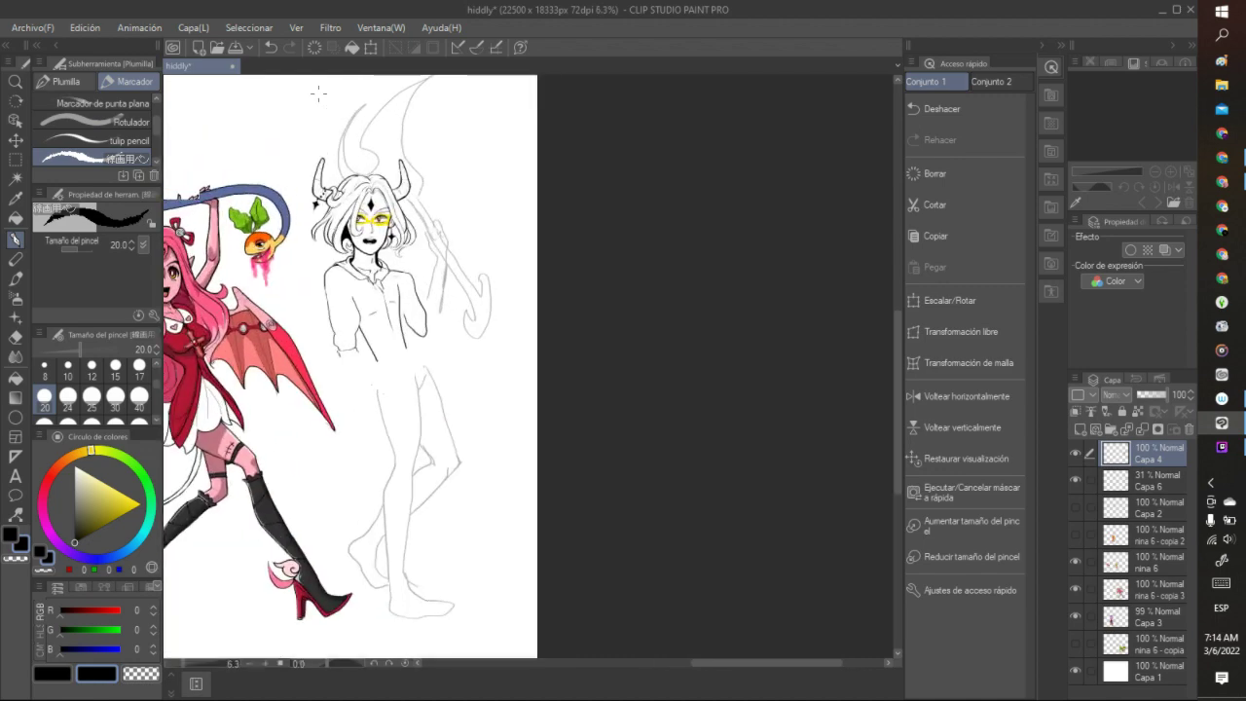
pyautogui.click(15, 159)
pyautogui.click(98, 142)
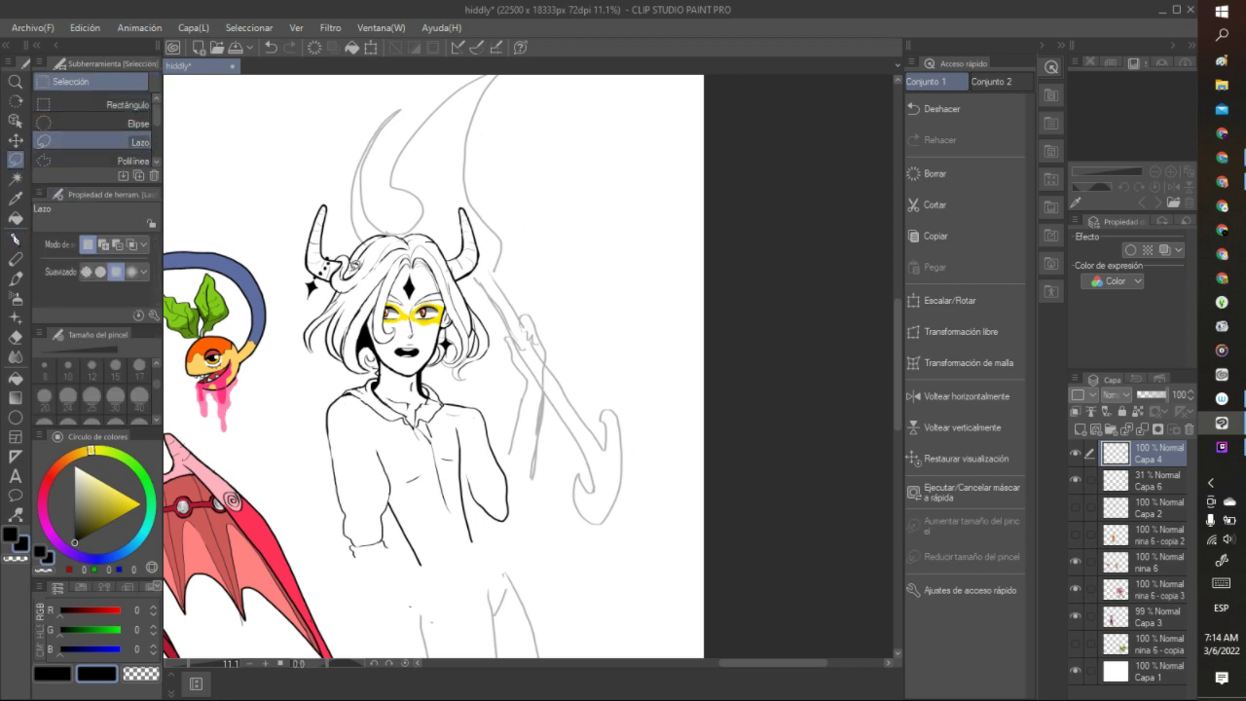
pyautogui.moveTo(324, 250)
pyautogui.mouseDown()
pyautogui.moveTo(313, 264)
pyautogui.moveTo(328, 198)
pyautogui.moveTo(342, 203)
pyautogui.mouseUp()
pyautogui.click(379, 294)
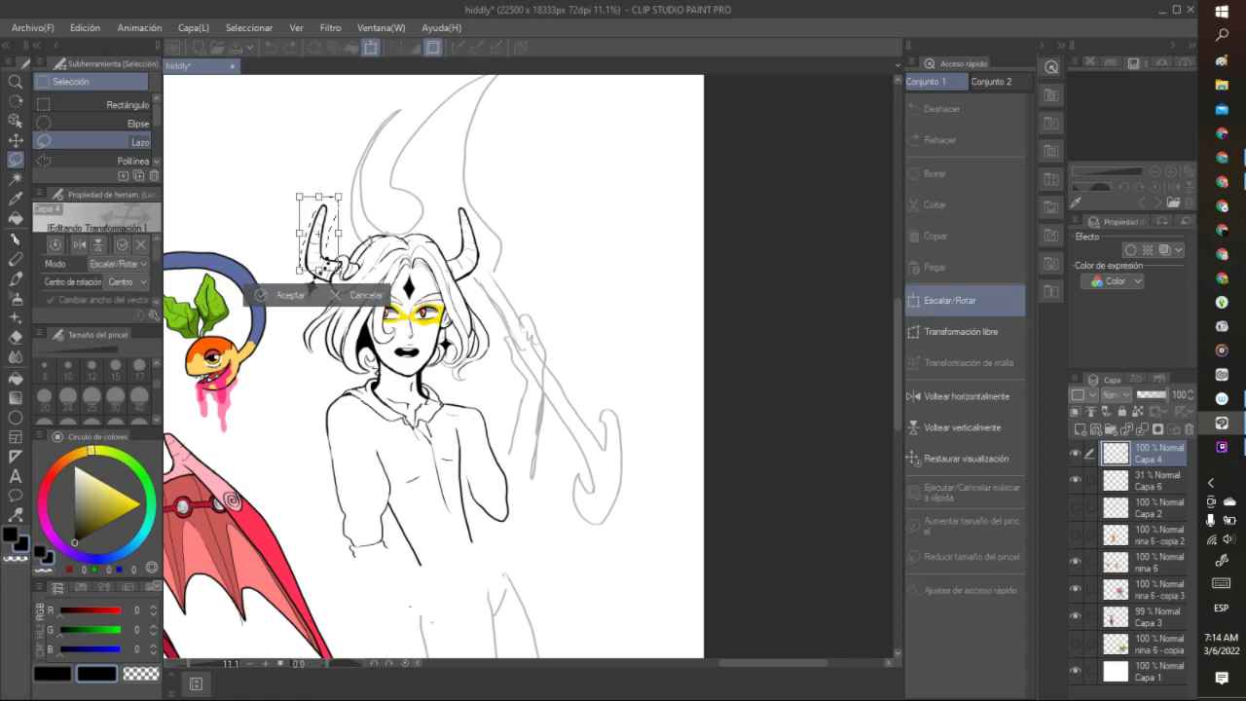
pyautogui.scroll(1, 368, 242)
pyautogui.scroll(2, 359, 228)
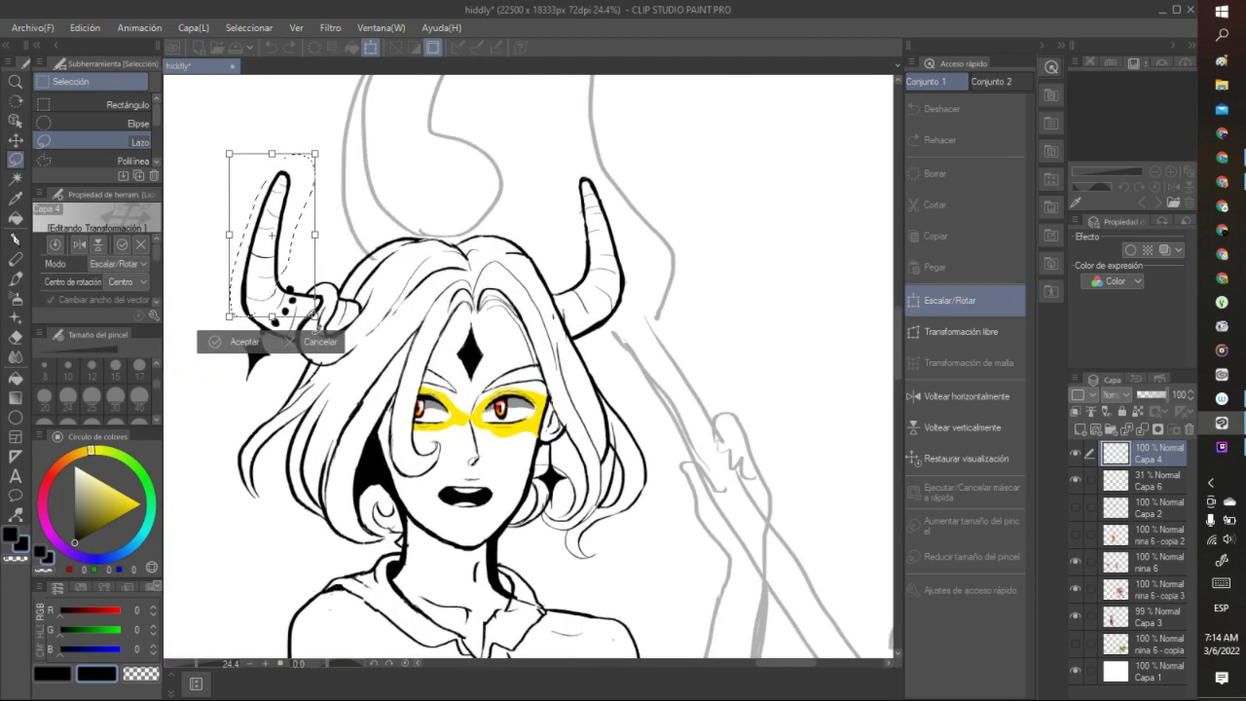
pyautogui.moveTo(271, 254); pyautogui.dragTo(282, 301)
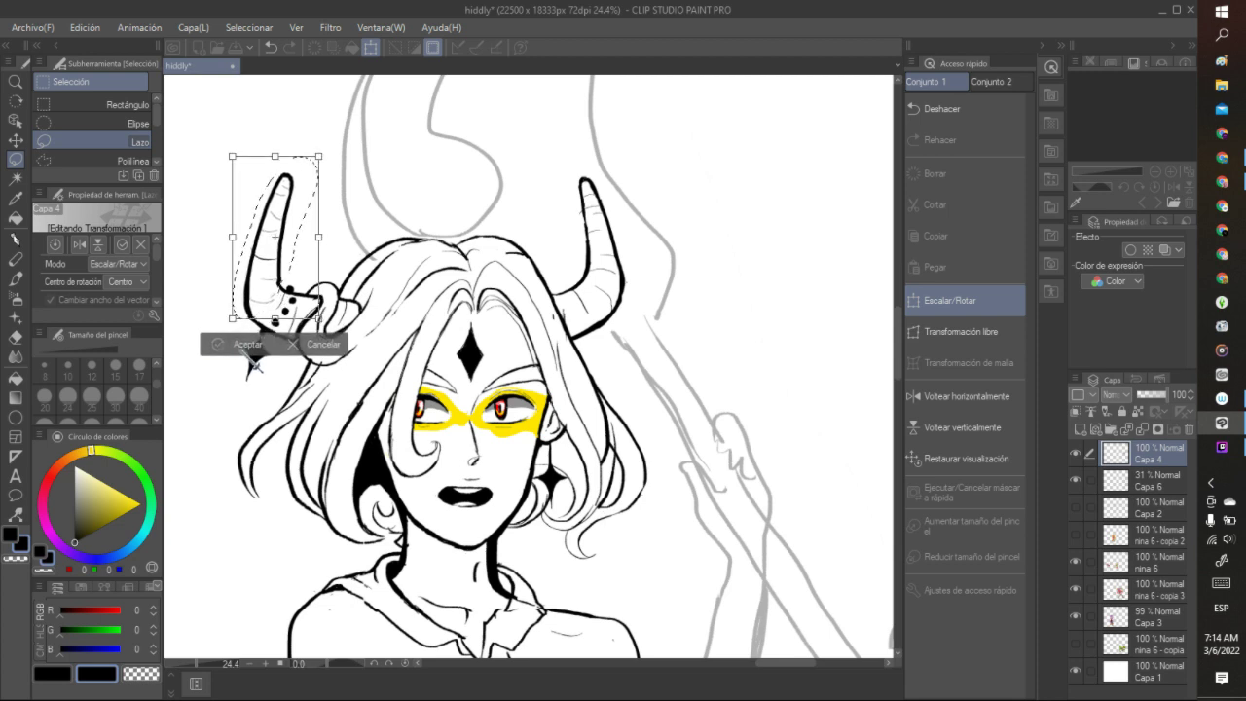
pyautogui.click(244, 348)
pyautogui.hotkey('ctrl', 'd')
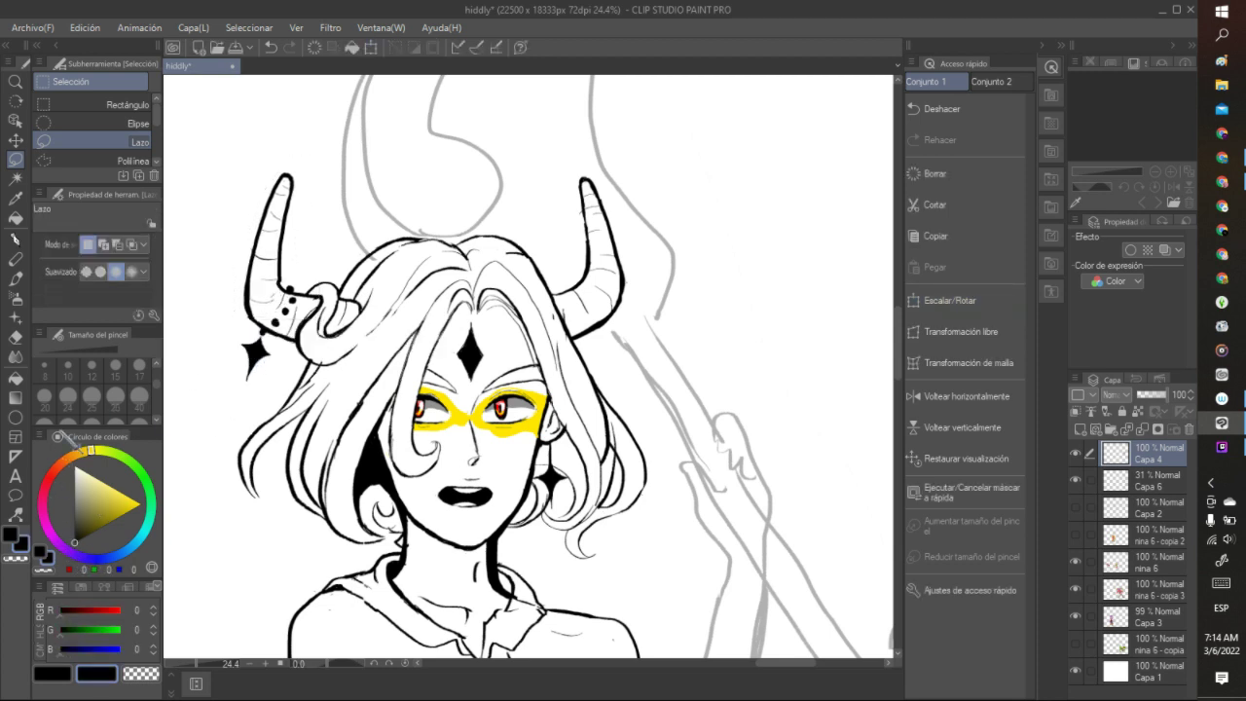
# - Check the figure against the neighbouring characters and try a black stroke down the shirt from the shoulder
pyautogui.click(16, 239)
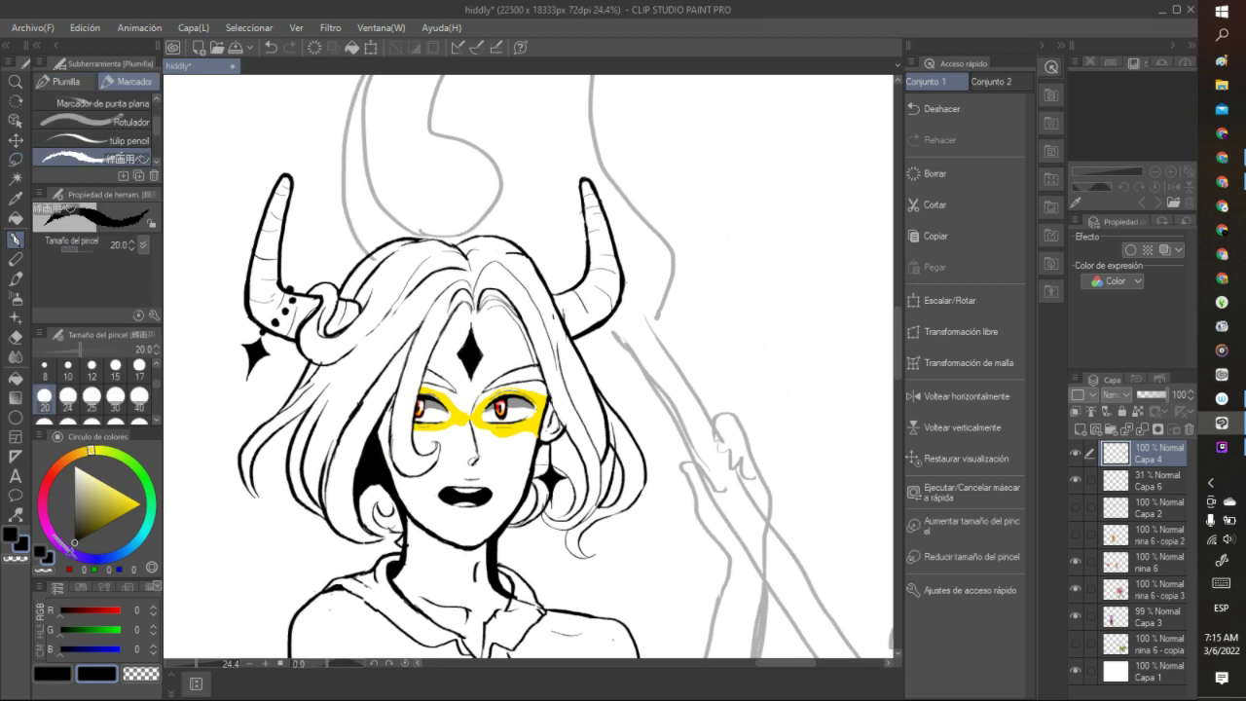
pyautogui.click(44, 571)
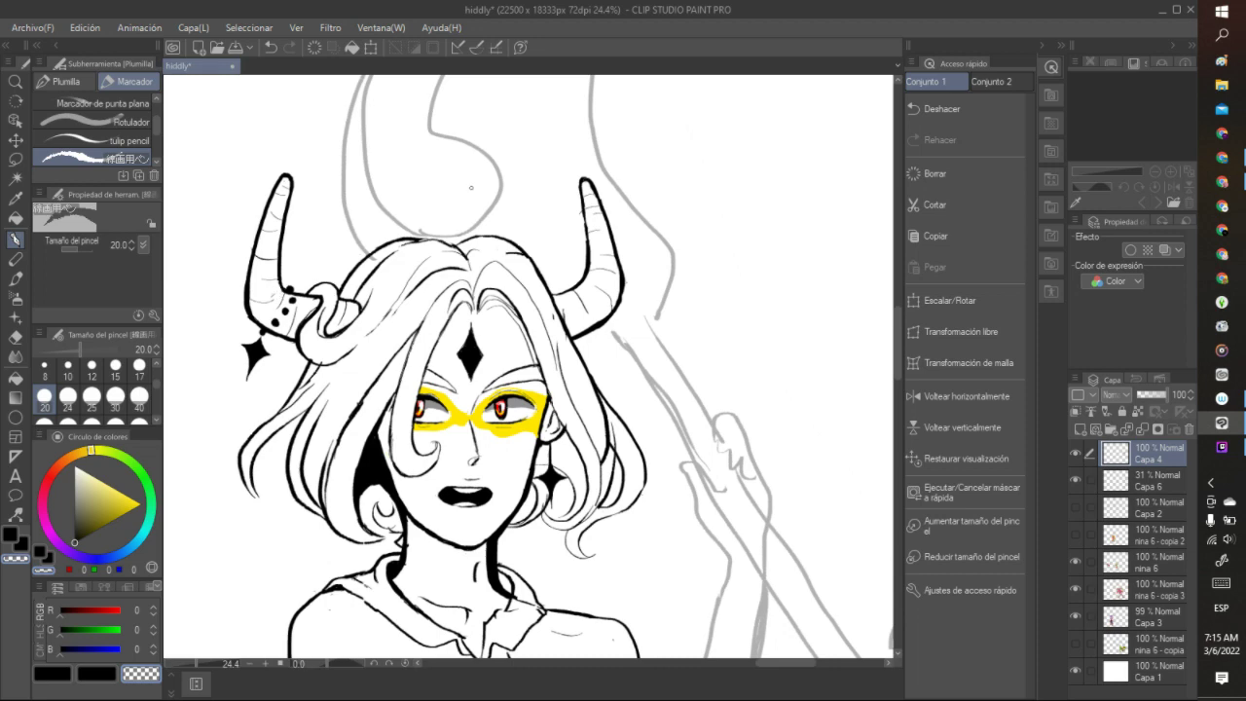
pyautogui.scroll(-8, 472, 186)
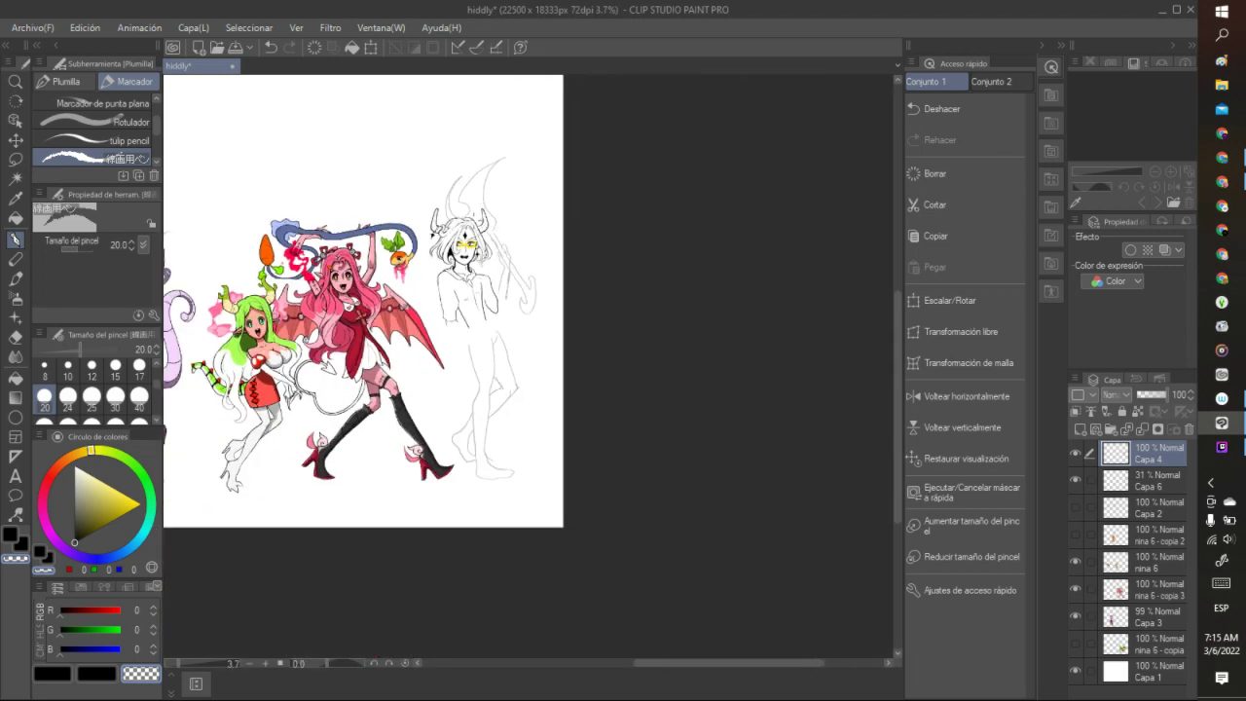
pyautogui.scroll(2, 503, 206)
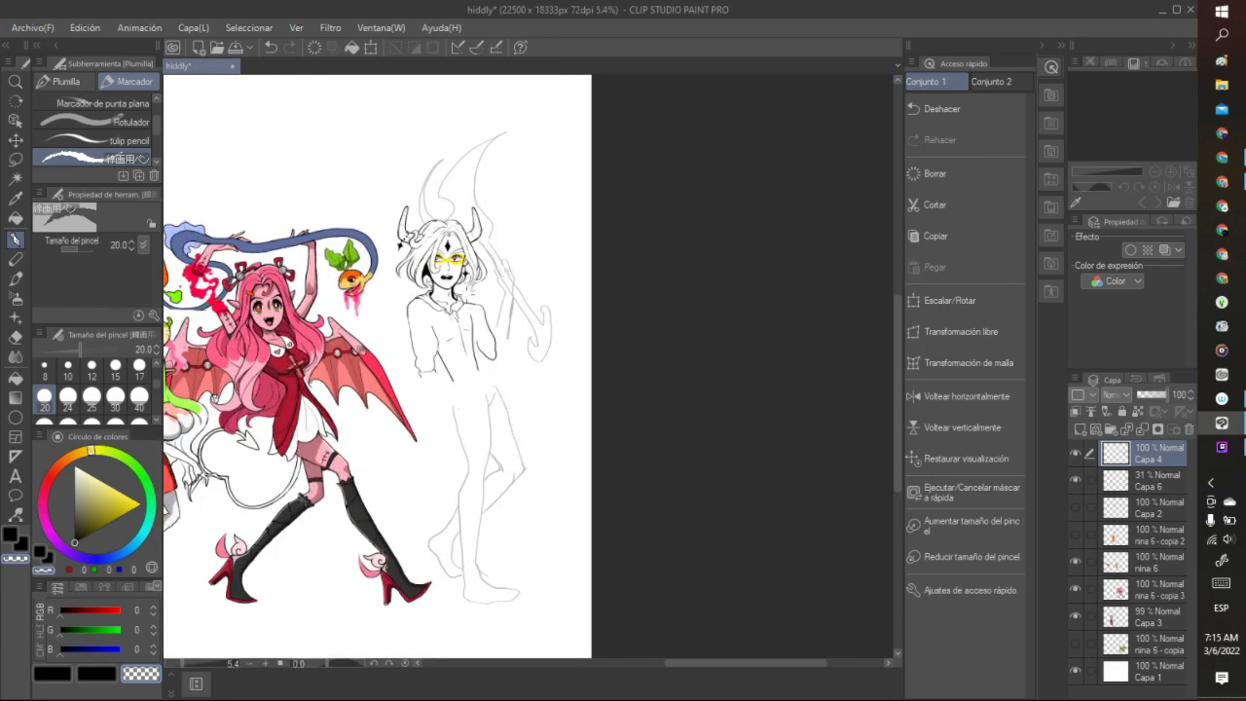
pyautogui.scroll(2, 468, 291)
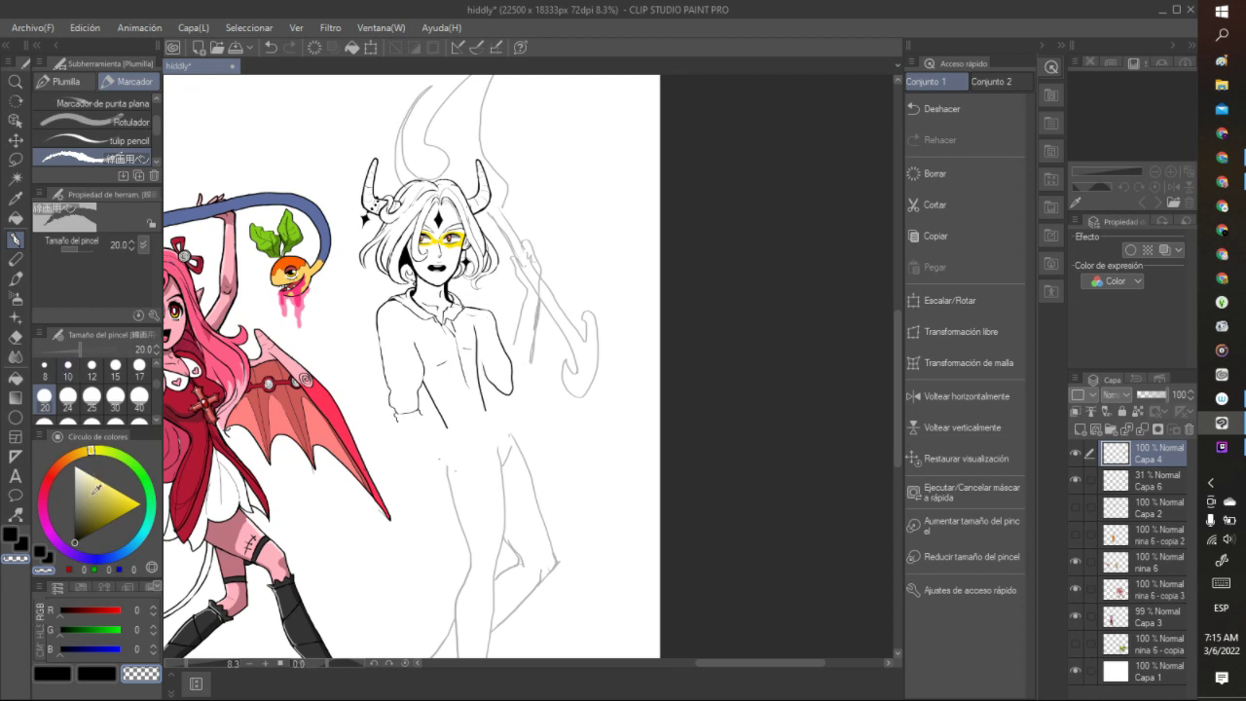
pyautogui.press('c')
pyautogui.moveTo(397, 298)
pyautogui.mouseDown()
pyautogui.moveTo(377, 301)
pyautogui.moveTo(386, 355)
pyautogui.mouseUp()
pyautogui.click(271, 48)
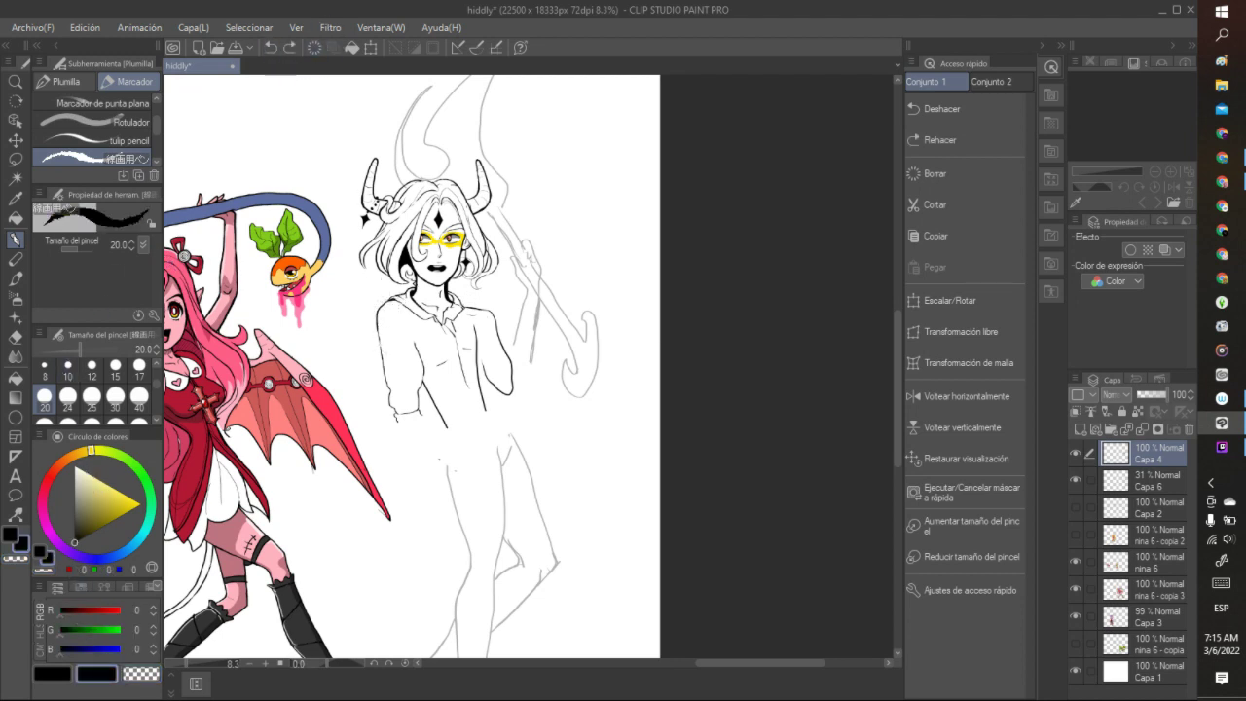
# - Lasso the shoulder outline below the dotted-band horn, delete it and deselect
pyautogui.click(16, 159)
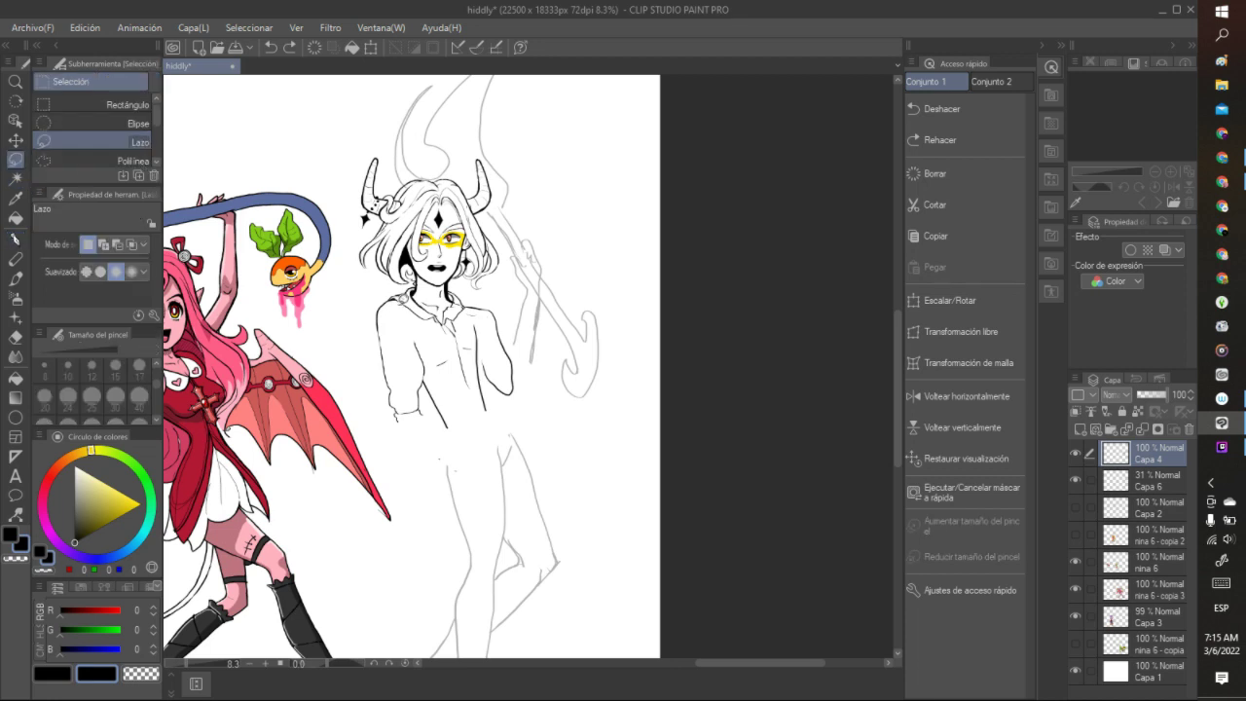
pyautogui.moveTo(403, 298)
pyautogui.mouseDown()
pyautogui.moveTo(385, 290)
pyautogui.moveTo(407, 329)
pyautogui.mouseUp()
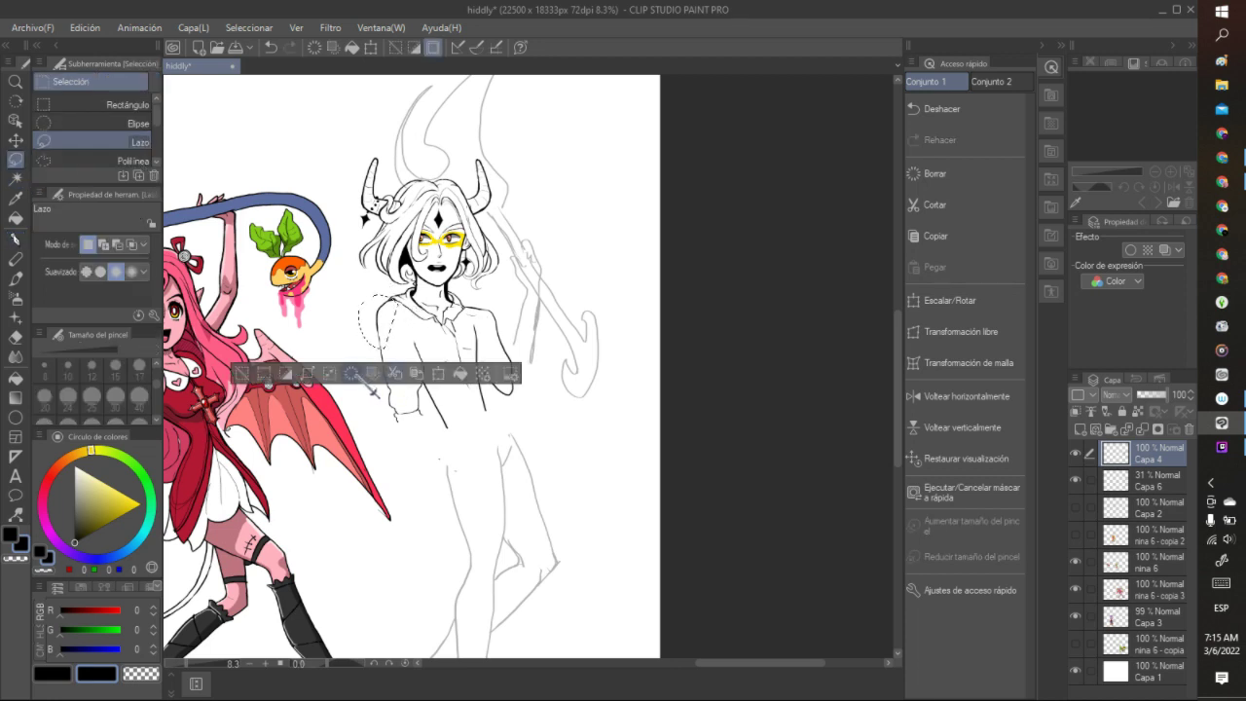
pyautogui.click(351, 373)
pyautogui.click(335, 240)
pyautogui.click(16, 239)
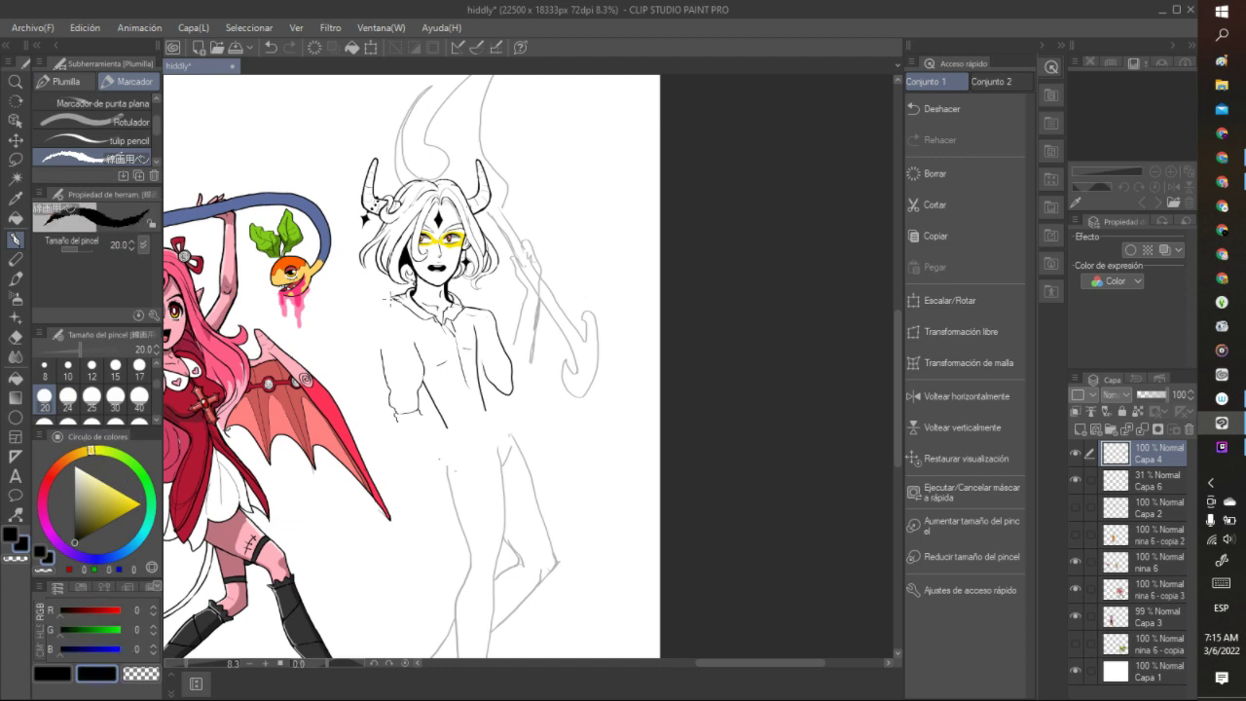
pyautogui.moveTo(389, 296); pyautogui.dragTo(447, 391)
pyautogui.moveTo(376, 277)
pyautogui.mouseDown()
pyautogui.moveTo(370, 348)
pyautogui.moveTo(419, 440)
pyautogui.mouseUp()
pyautogui.moveTo(450, 280); pyautogui.dragTo(498, 383)
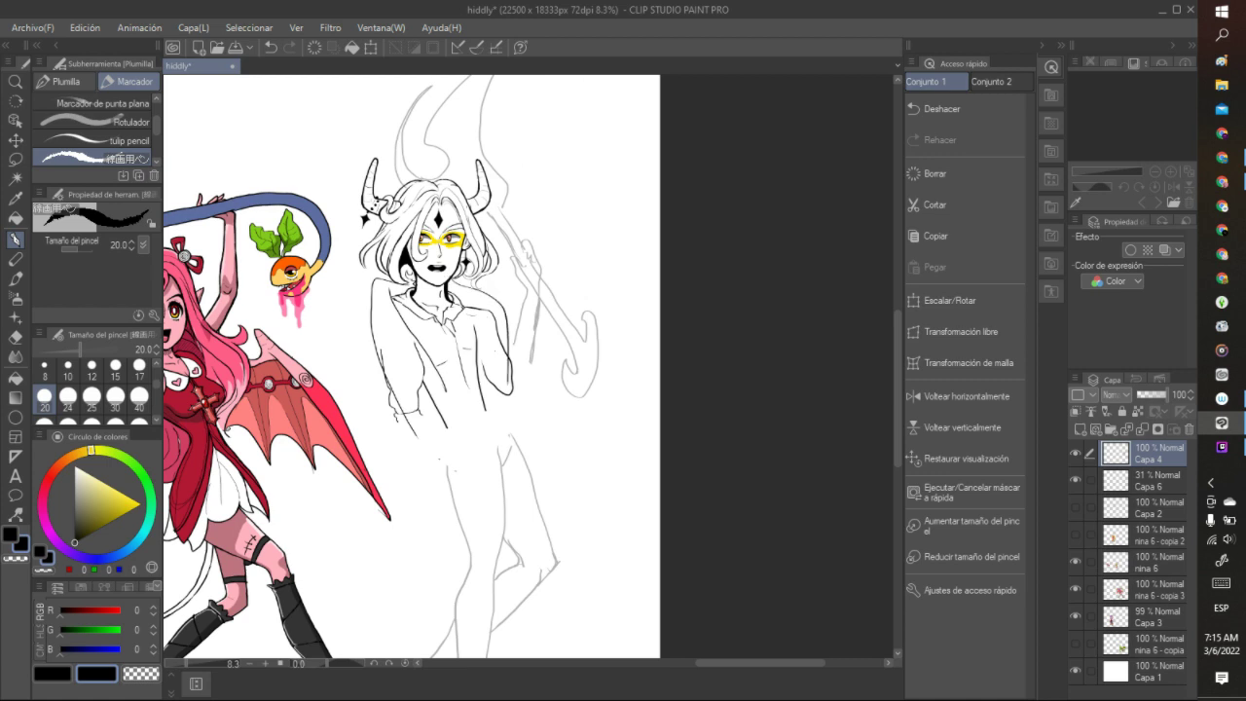
pyautogui.click(275, 47)
pyautogui.click(270, 48)
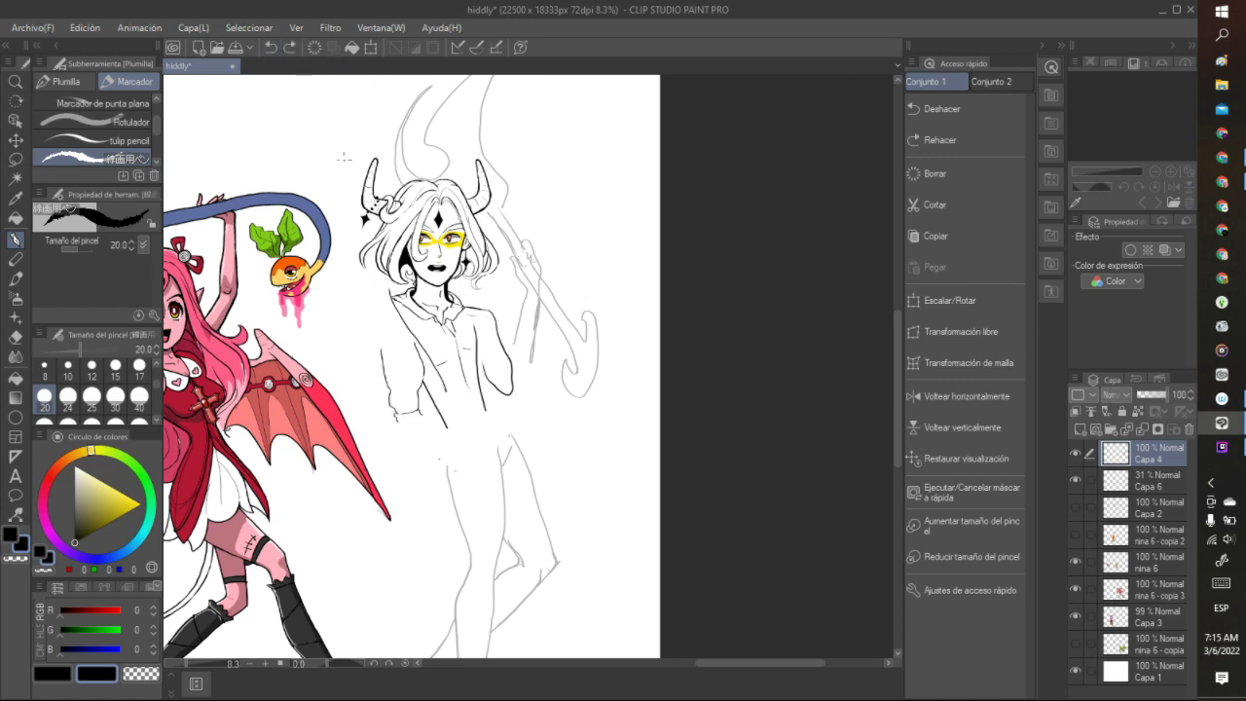
pyautogui.click(270, 48)
# - Redraw the shoulder below the dotted-band horn in black and outline the loose sleeve down to its cuff
pyautogui.moveTo(374, 323); pyautogui.dragTo(381, 362)
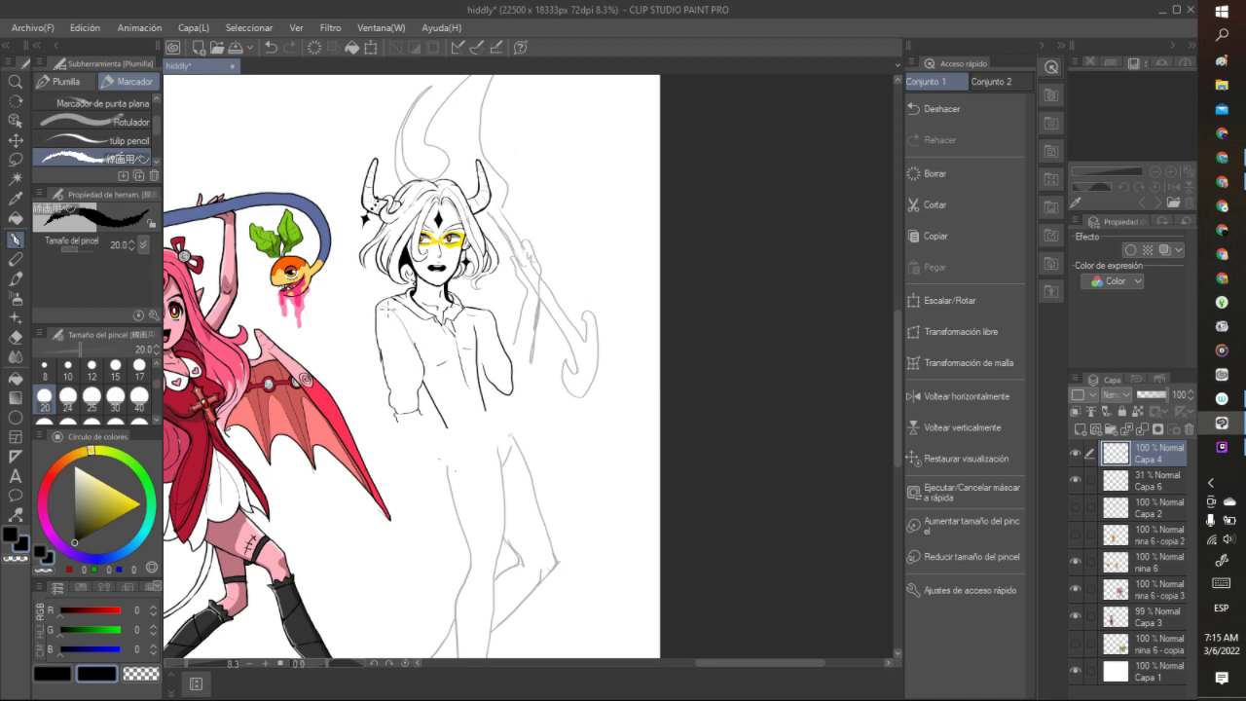
pyautogui.moveTo(405, 323); pyautogui.dragTo(413, 393)
pyautogui.moveTo(380, 317); pyautogui.dragTo(405, 398)
# - Draw the forearm from the cuff to a simple hand shape at the thigh, and add a second line along the shirt's opposite side
pyautogui.moveTo(401, 426)
pyautogui.mouseDown()
pyautogui.moveTo(448, 556)
pyautogui.moveTo(481, 577)
pyautogui.mouseUp()
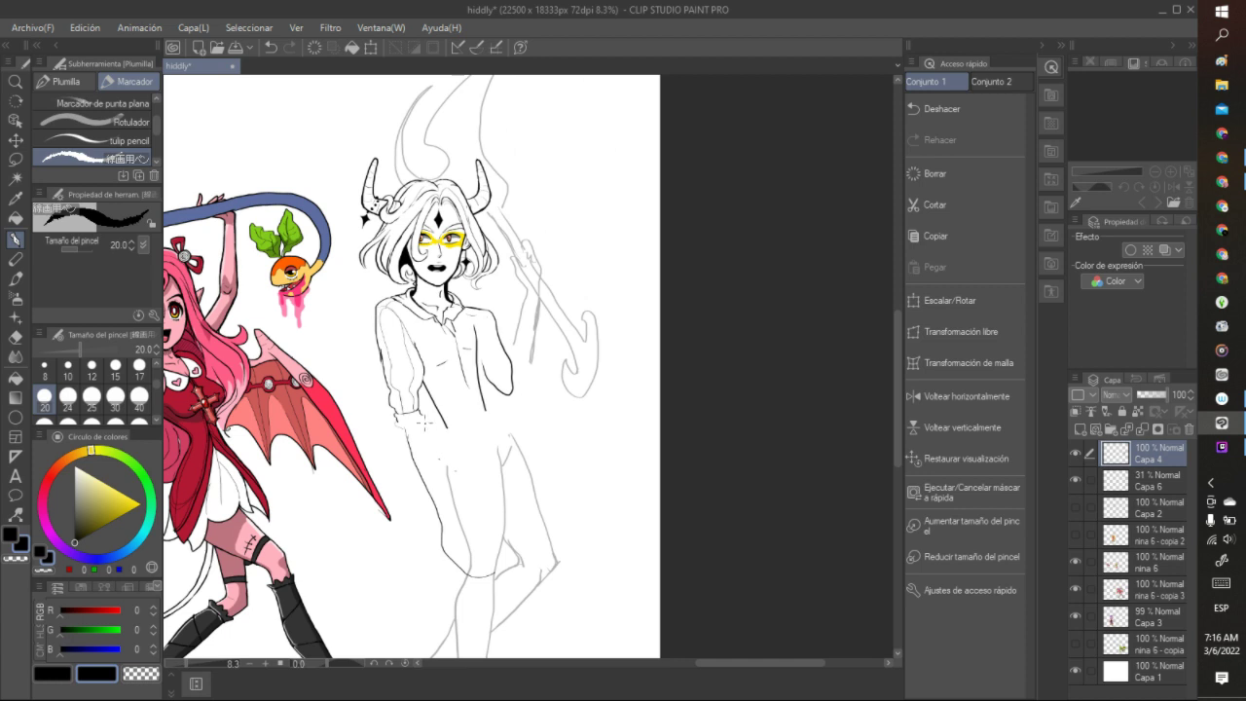
pyautogui.moveTo(424, 426)
pyautogui.mouseDown()
pyautogui.moveTo(446, 508)
pyautogui.moveTo(482, 540)
pyautogui.moveTo(471, 535)
pyautogui.moveTo(461, 557)
pyautogui.moveTo(475, 564)
pyautogui.moveTo(428, 552)
pyautogui.moveTo(425, 580)
pyautogui.moveTo(434, 557)
pyautogui.moveTo(437, 586)
pyautogui.moveTo(449, 568)
pyautogui.moveTo(467, 582)
pyautogui.moveTo(463, 553)
pyautogui.mouseUp()
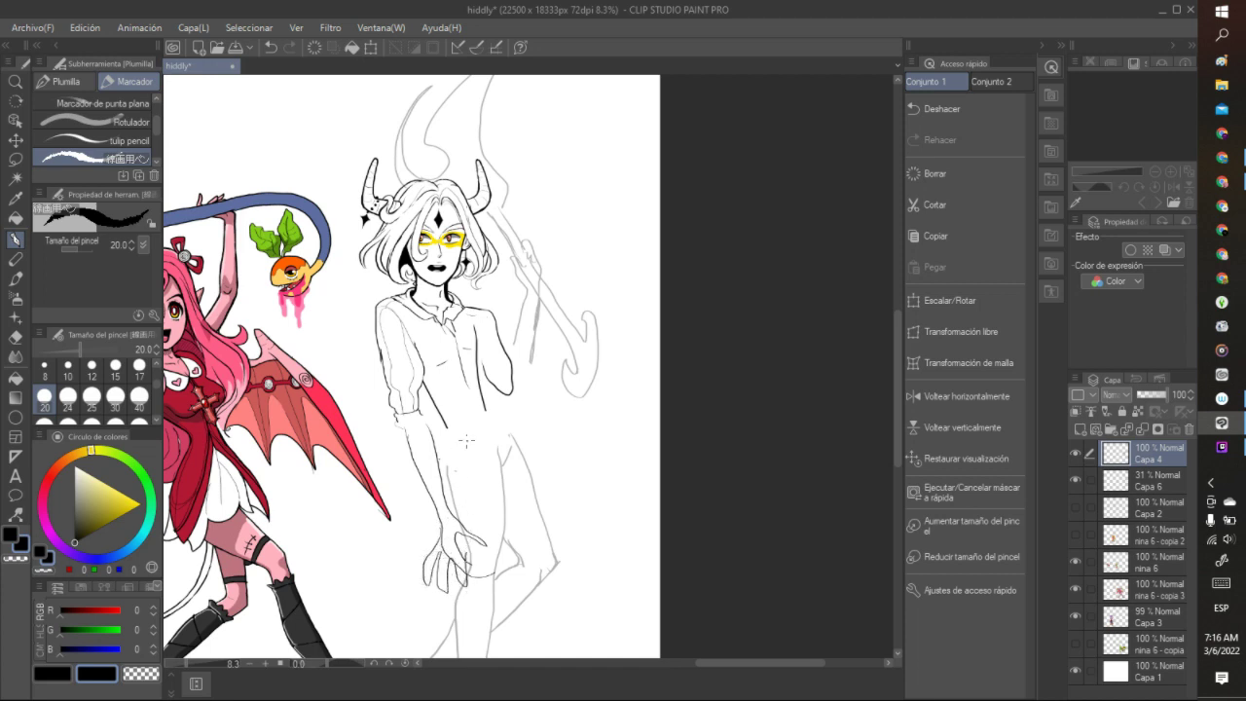
pyautogui.click(270, 46)
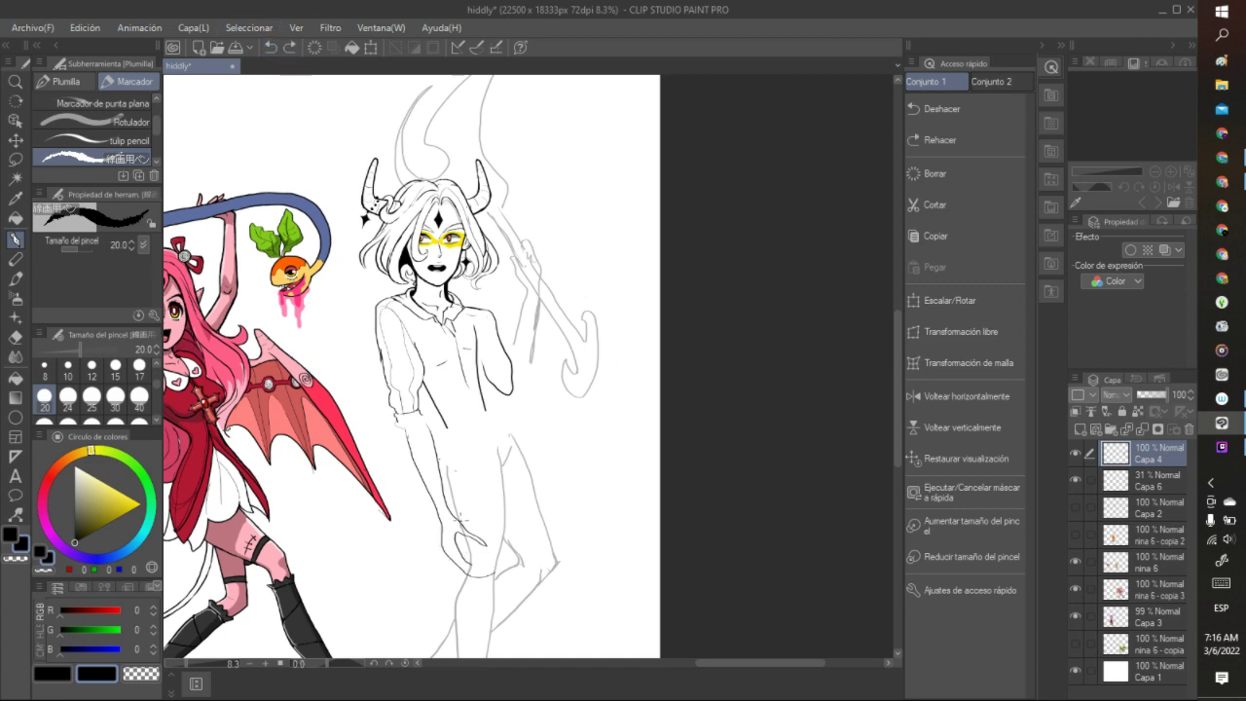
pyautogui.moveTo(440, 532)
pyautogui.mouseDown()
pyautogui.moveTo(454, 584)
pyautogui.moveTo(473, 542)
pyautogui.moveTo(502, 556)
pyautogui.mouseUp()
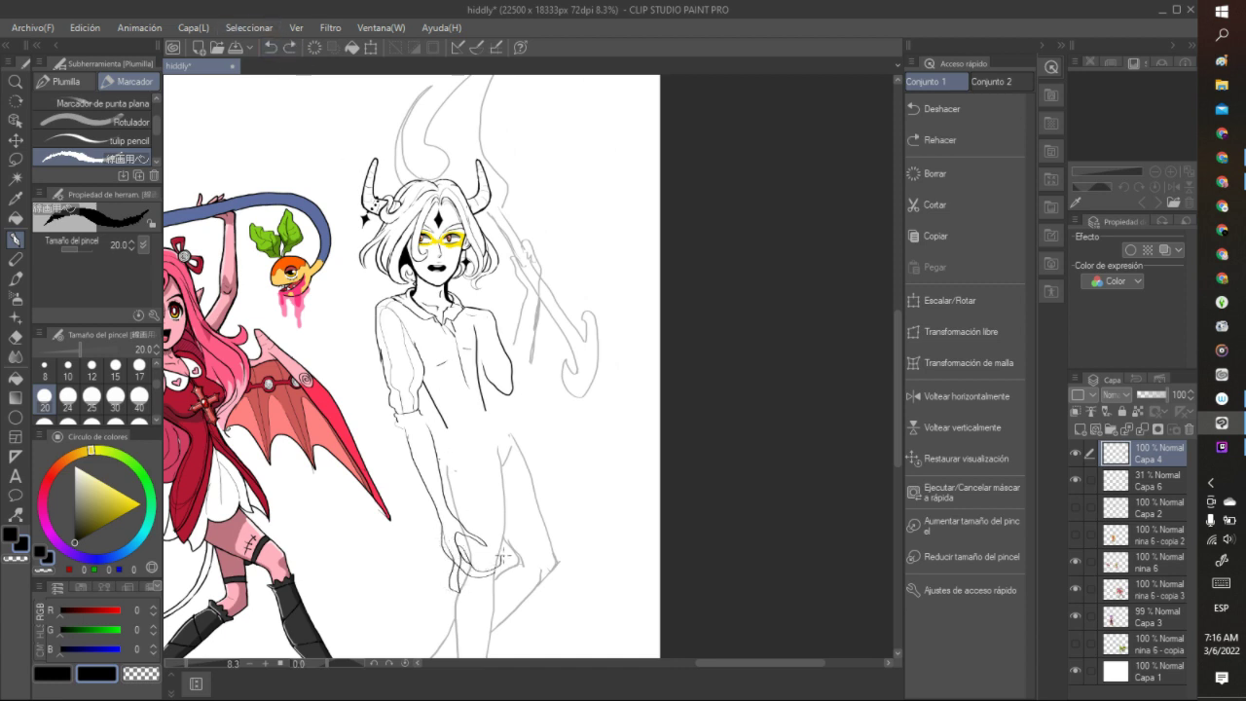
pyautogui.click(270, 47)
pyautogui.moveTo(487, 361); pyautogui.dragTo(486, 416)
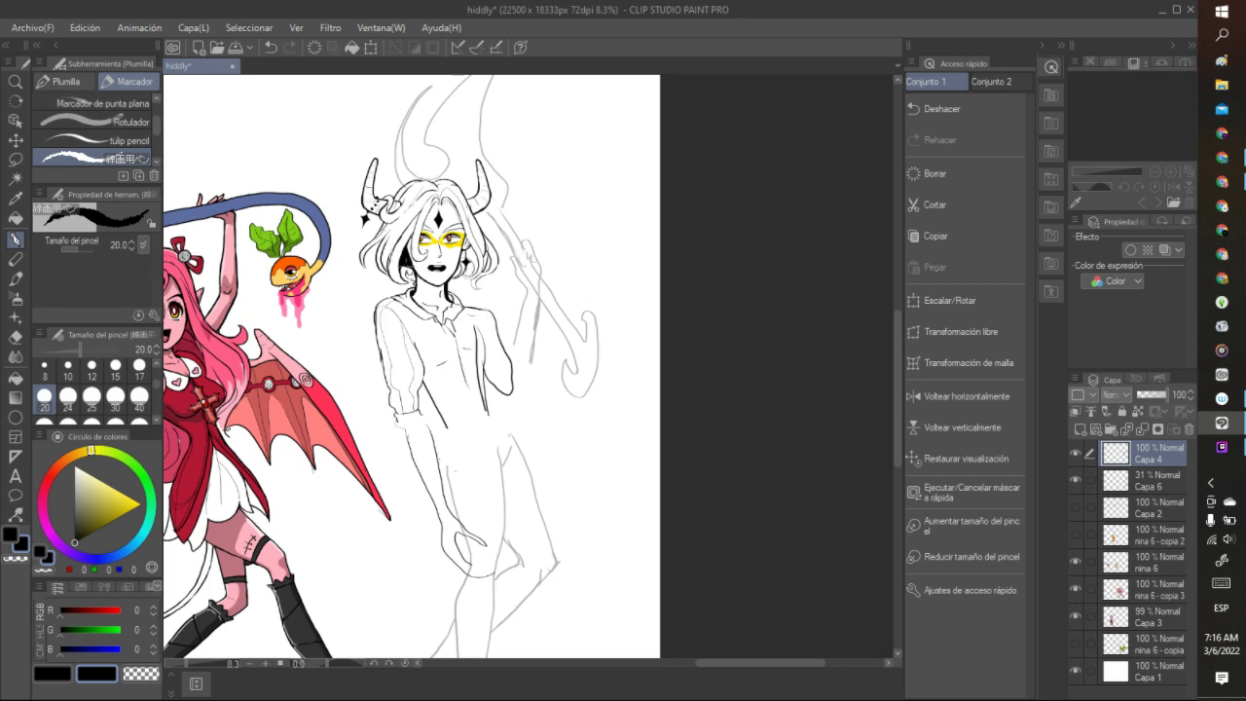
# - Lasso the dark hair strands between the cheek and the neck on the dotted-band side, clear them and deselect
pyautogui.moveTo(410, 265)
pyautogui.mouseDown()
pyautogui.moveTo(404, 292)
pyautogui.moveTo(405, 277)
pyautogui.mouseUp()
pyautogui.press('m')
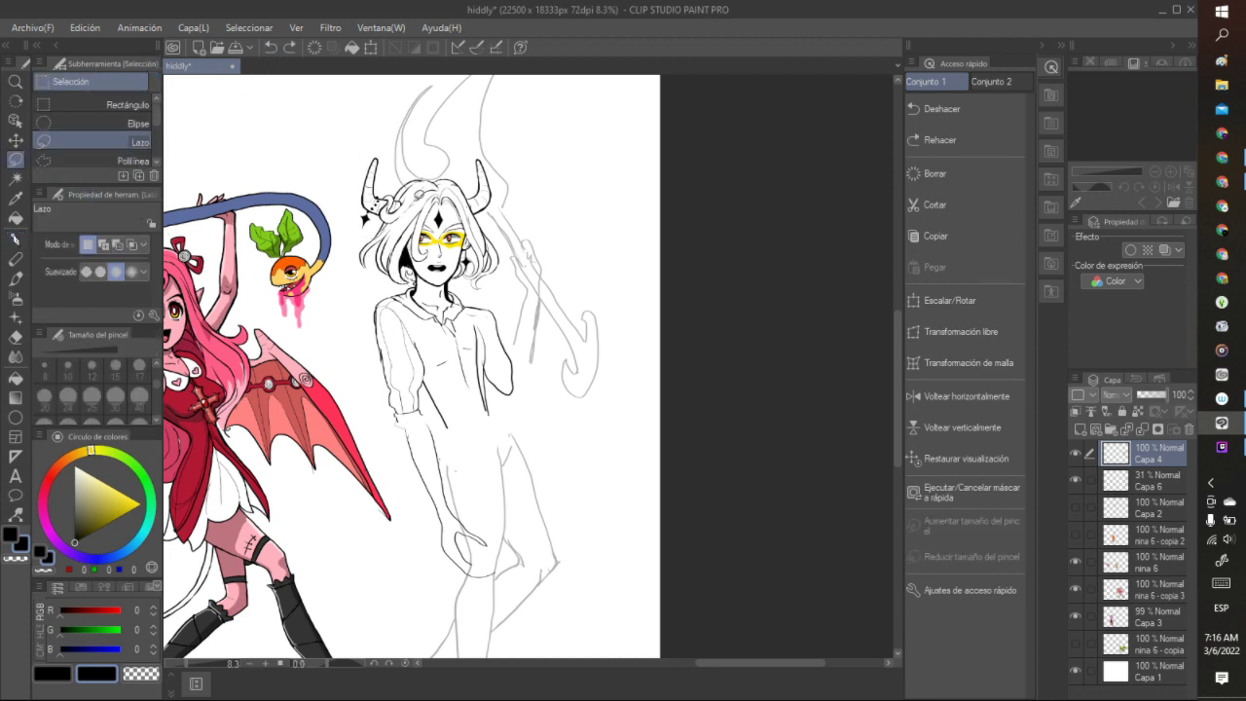
pyautogui.moveTo(420, 245)
pyautogui.mouseDown()
pyautogui.moveTo(441, 268)
pyautogui.moveTo(407, 278)
pyautogui.mouseUp()
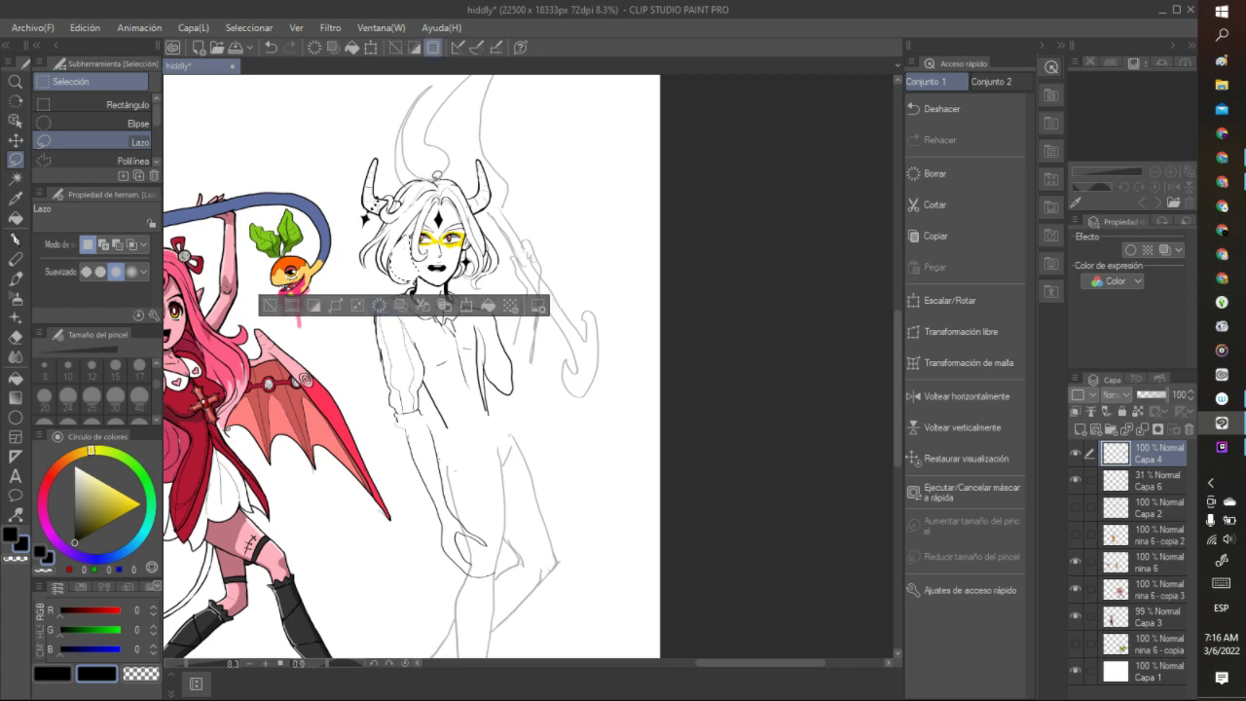
pyautogui.hotkey('ctrl', 'd')
pyautogui.click(16, 239)
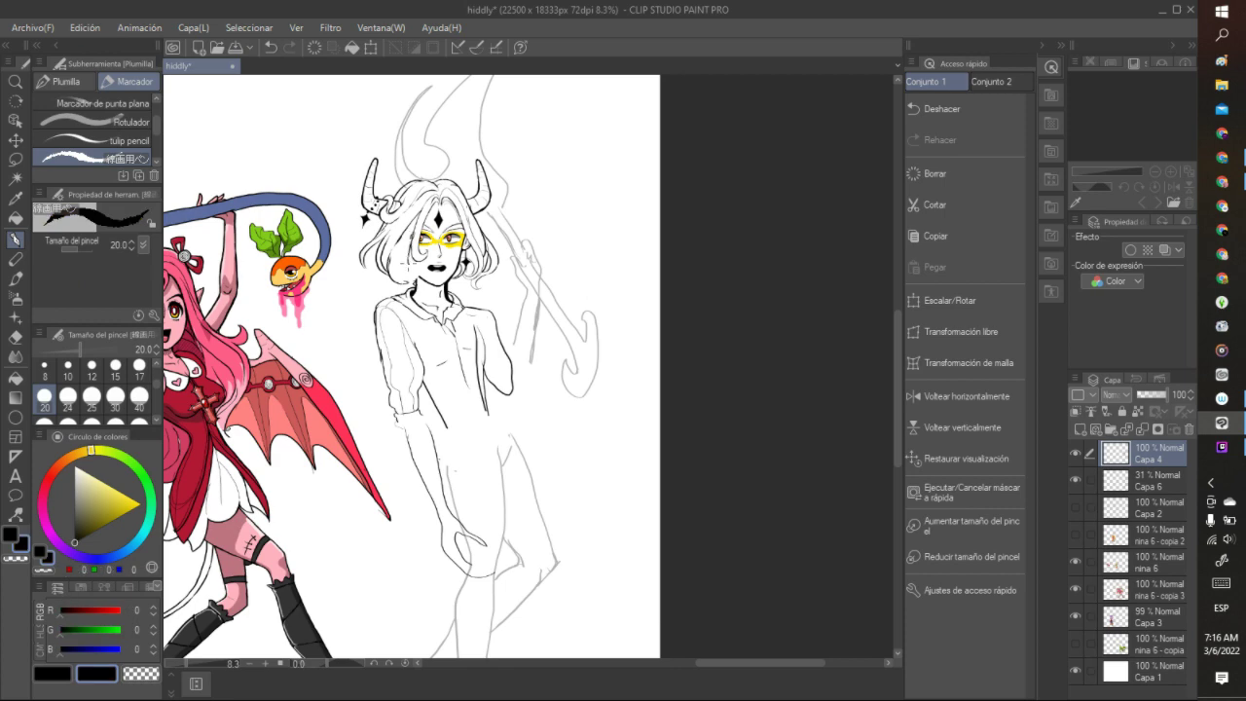
# - Redraw the curled hair lock beside the cheek and its strands down to the neck with thin black lines
pyautogui.moveTo(425, 257); pyautogui.dragTo(425, 277)
pyautogui.scroll(-6, 428, 195)
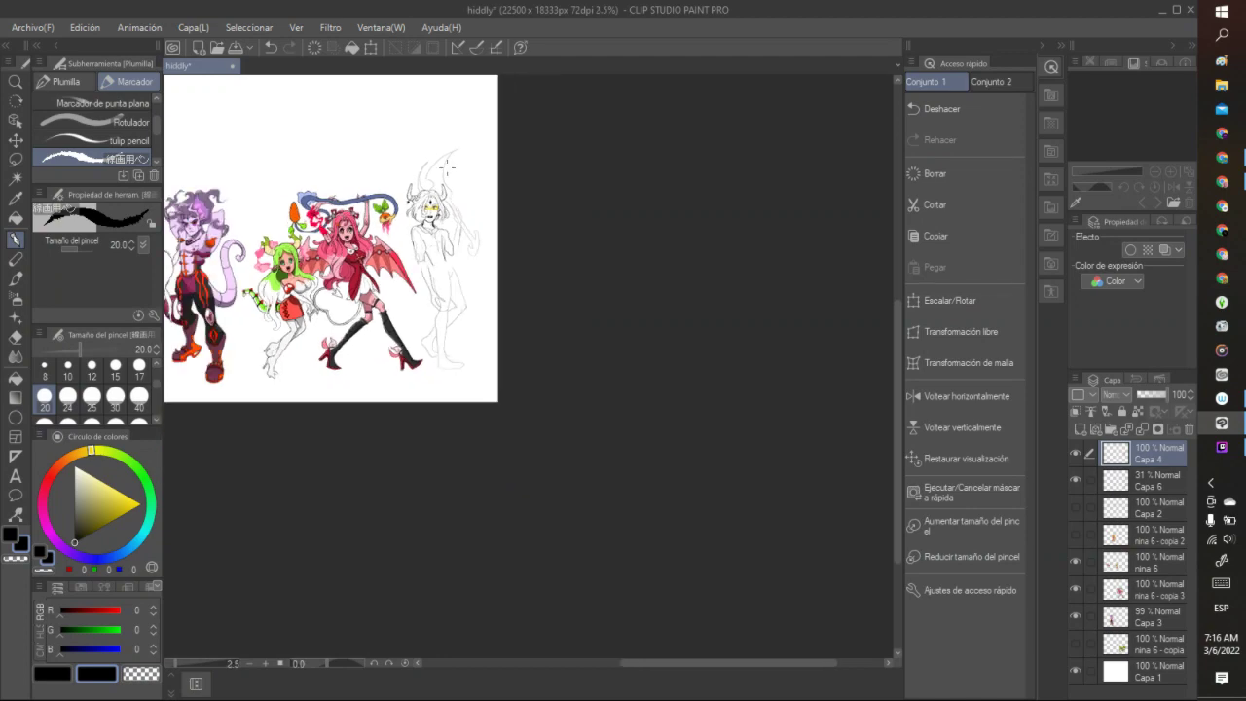
pyautogui.scroll(5, 440, 175)
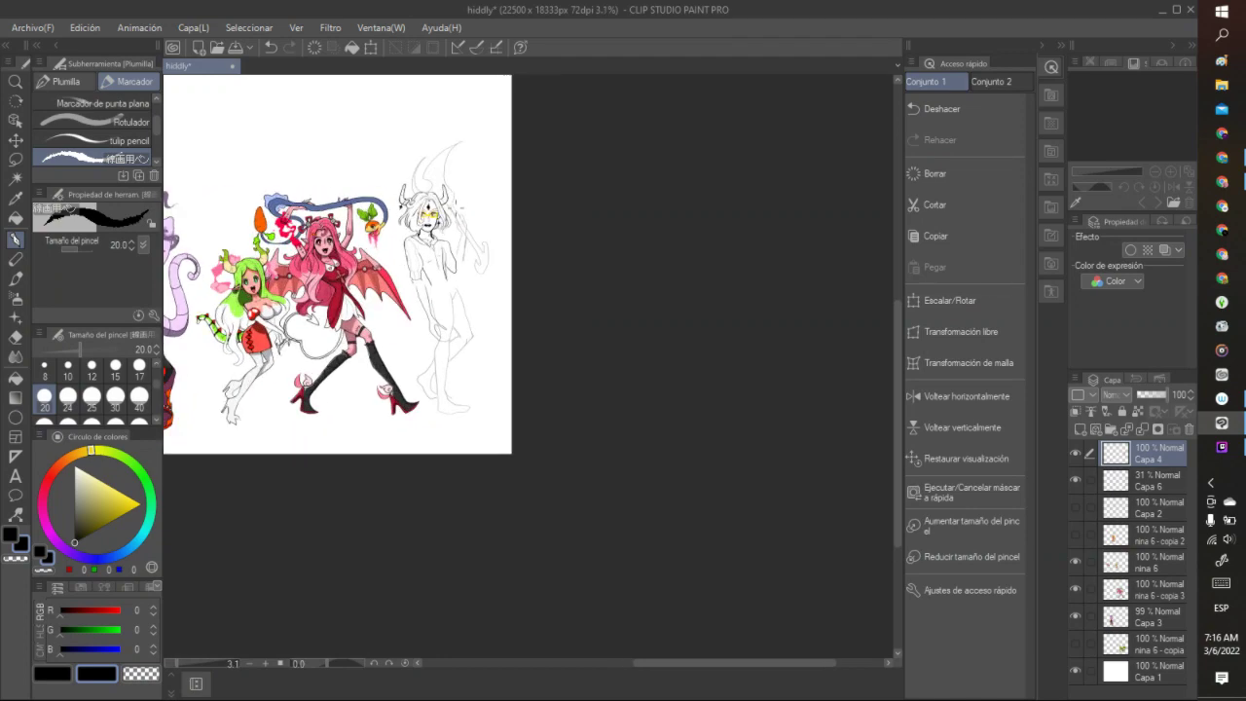
pyautogui.scroll(1, 410, 225)
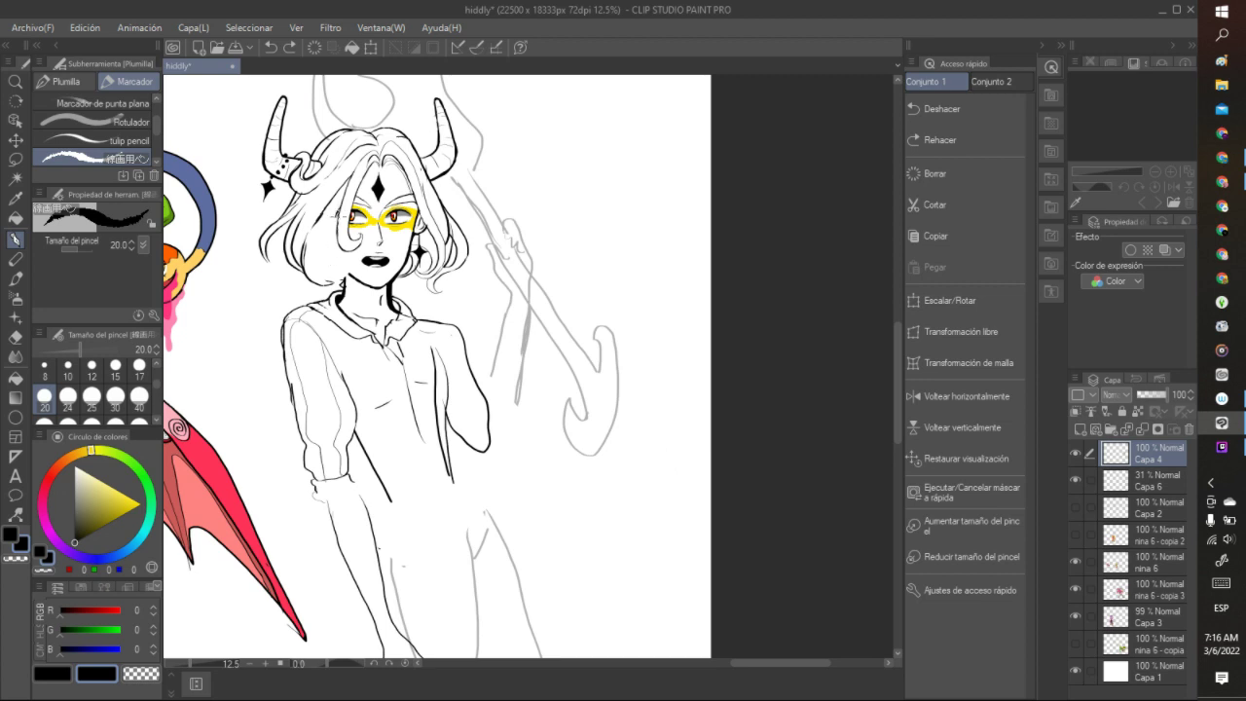
pyautogui.moveTo(336, 219)
pyautogui.mouseDown()
pyautogui.moveTo(347, 277)
pyautogui.moveTo(355, 258)
pyautogui.moveTo(316, 255)
pyautogui.mouseUp()
pyautogui.moveTo(337, 212); pyautogui.dragTo(318, 239)
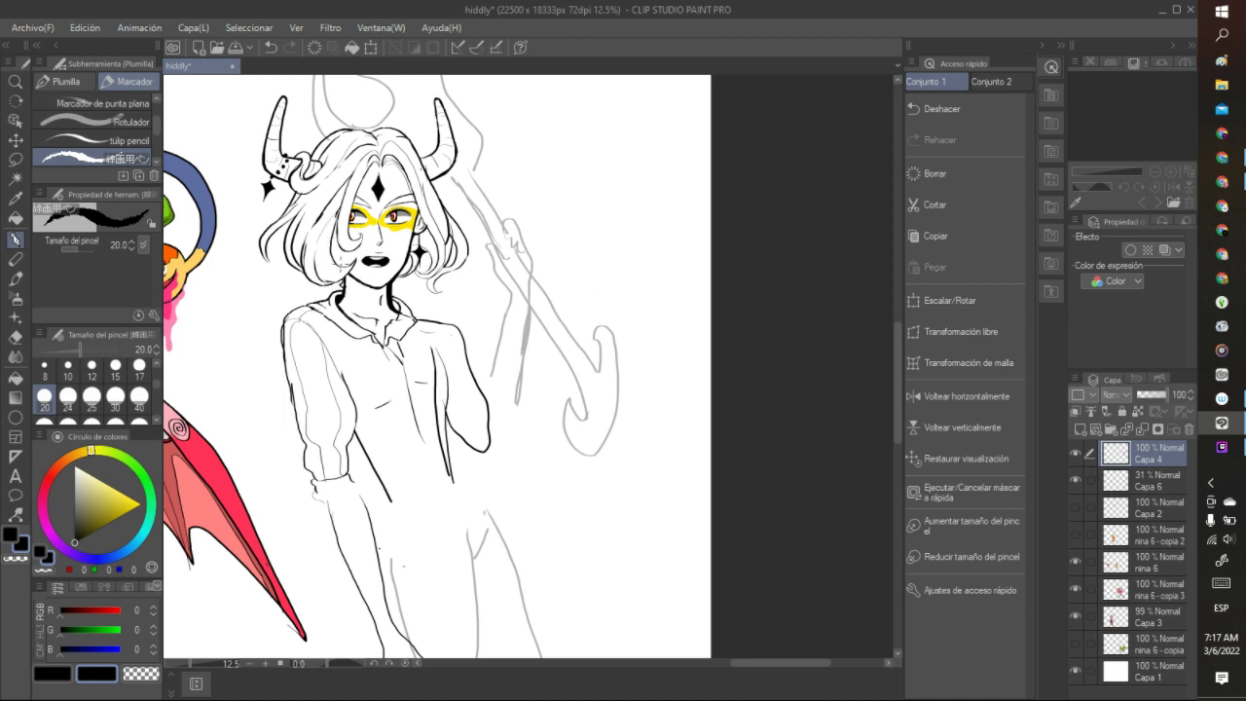
pyautogui.moveTo(343, 268); pyautogui.dragTo(328, 245)
pyautogui.moveTo(335, 304); pyautogui.dragTo(333, 290)
# - Clean up the stray line where the hair tips meet the neck using the pen with transparent colour
pyautogui.click(44, 559)
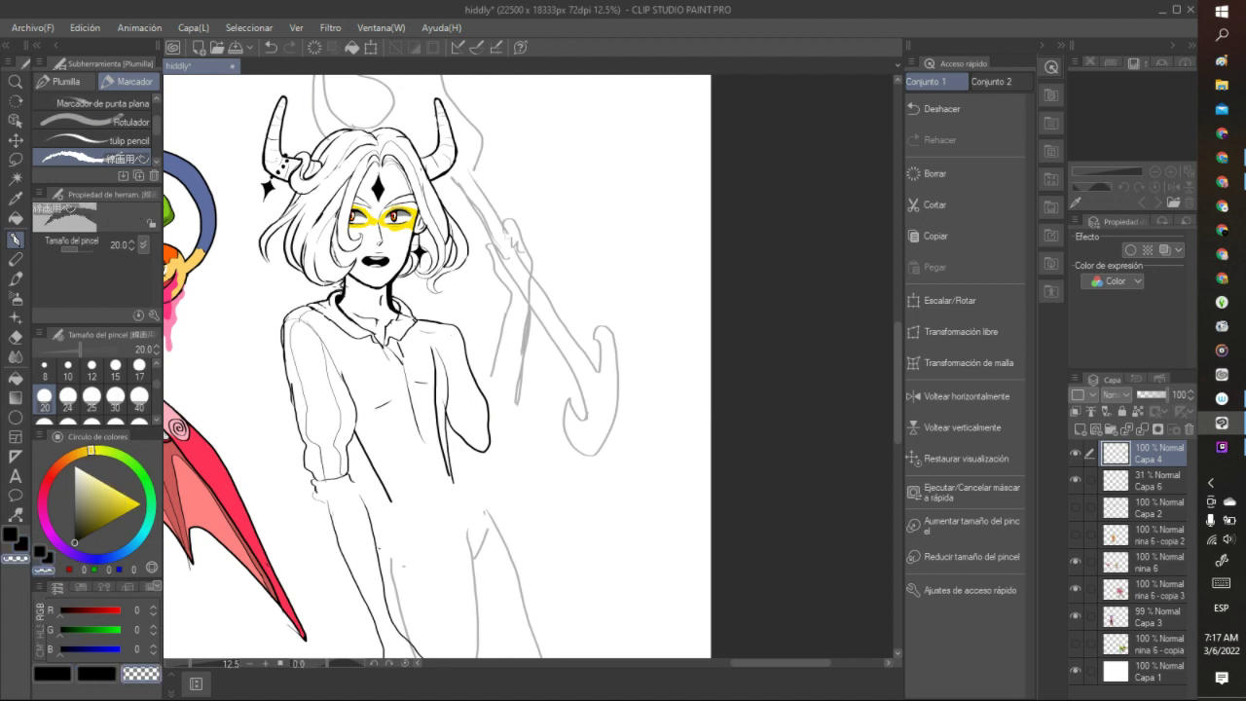
pyautogui.moveTo(343, 278)
pyautogui.mouseDown()
pyautogui.moveTo(350, 295)
pyautogui.moveTo(336, 283)
pyautogui.mouseUp()
pyautogui.click(270, 47)
pyautogui.click(290, 47)
pyautogui.keyDown('alt'); pyautogui.click(283, 318); pyautogui.keyUp('alt')
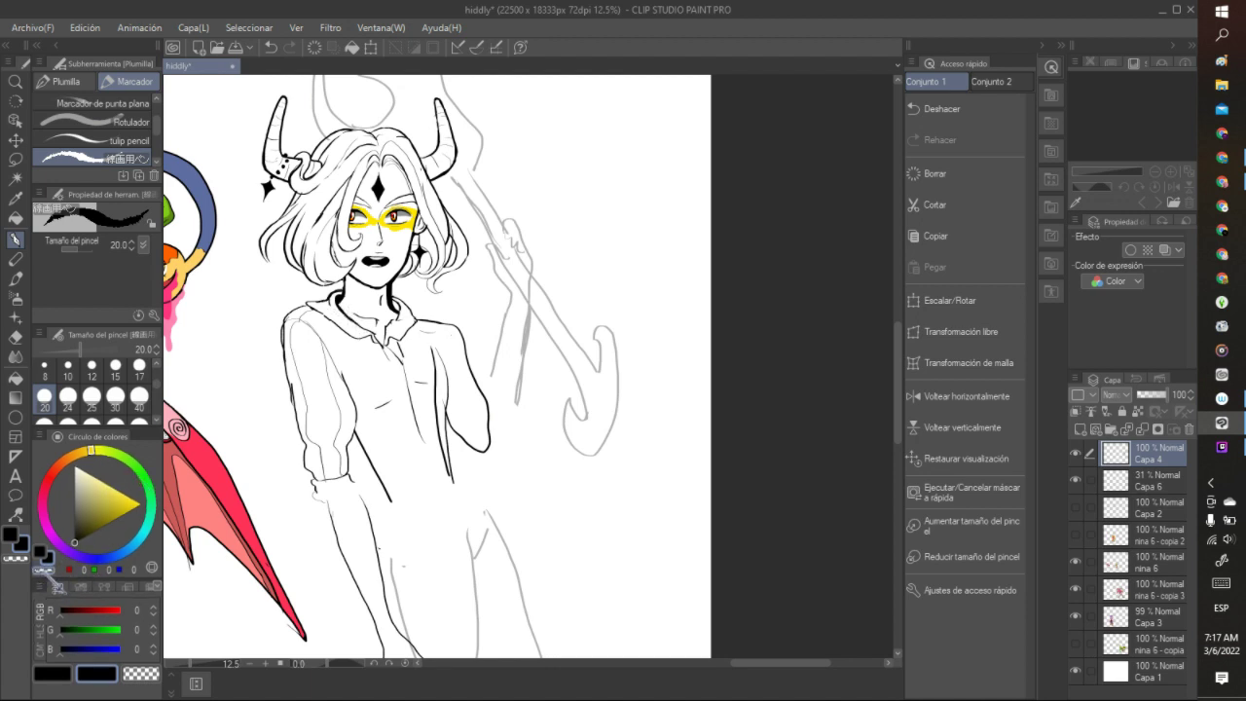
# - Erase the rough collar edge beside the neck with transparent colour and redraw the collar outline in black
pyautogui.click(42, 557)
pyautogui.moveTo(345, 319)
pyautogui.mouseDown()
pyautogui.moveTo(354, 325)
pyautogui.moveTo(340, 304)
pyautogui.mouseUp()
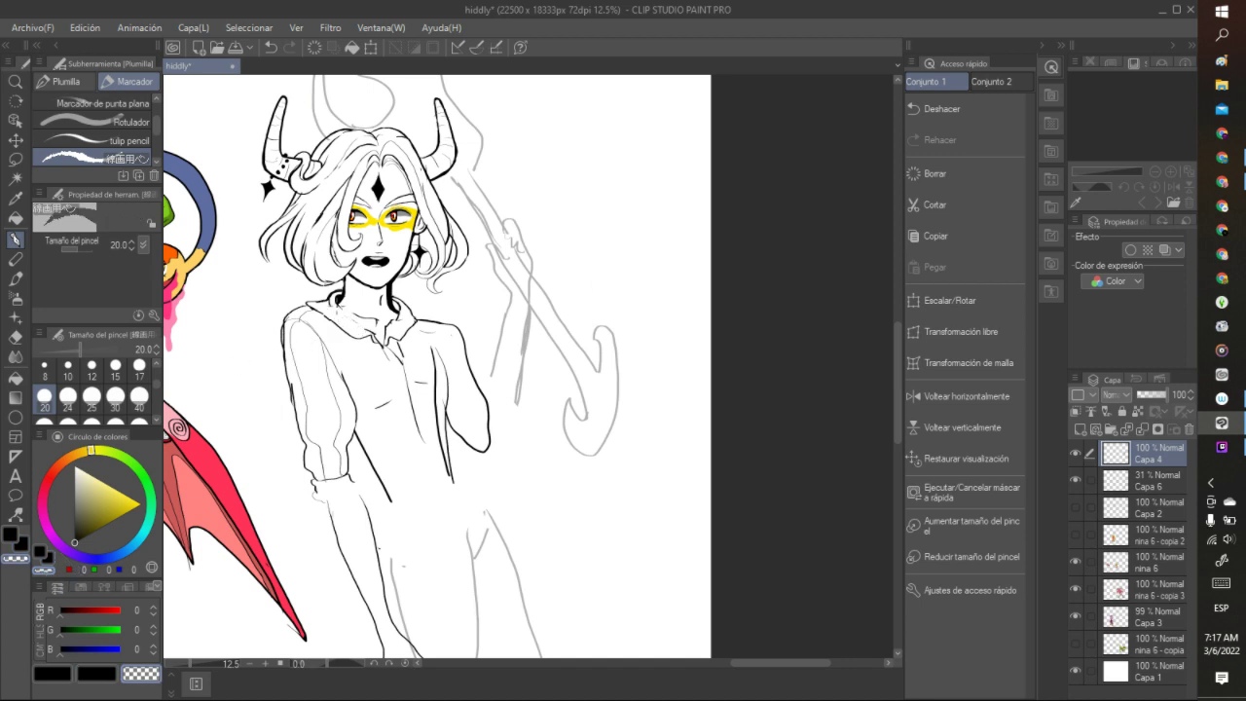
pyautogui.click(45, 557)
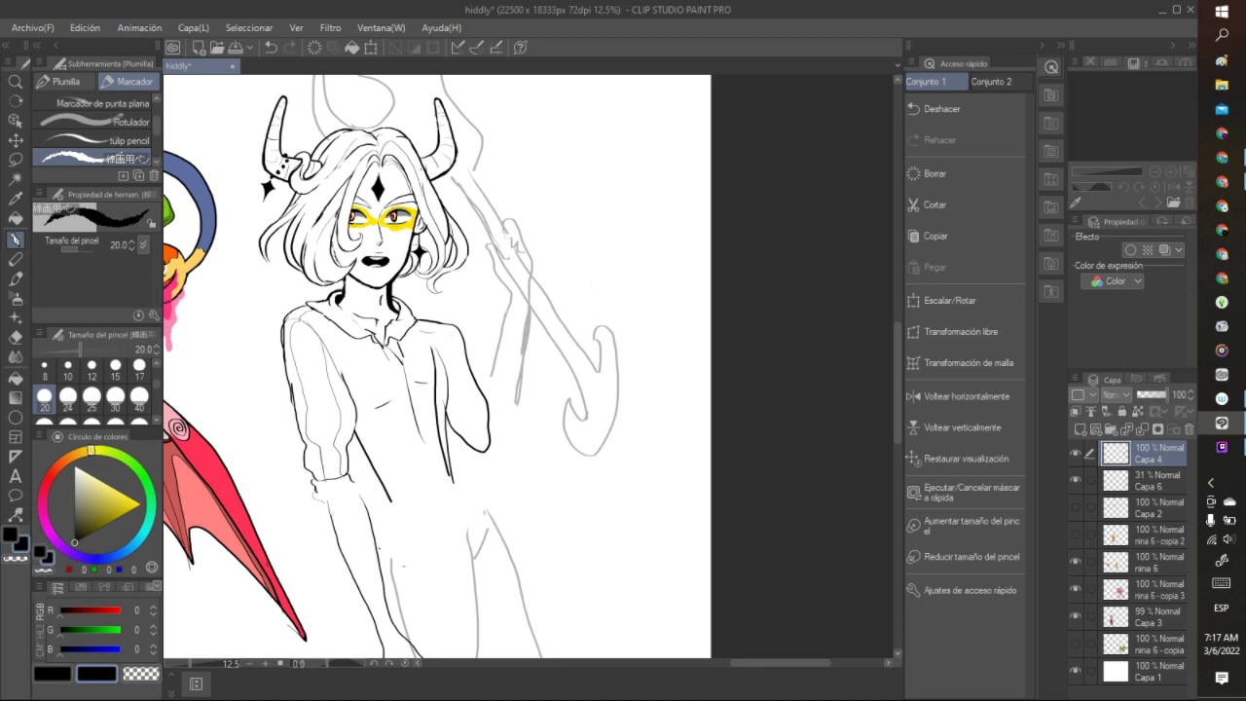
pyautogui.moveTo(333, 296); pyautogui.dragTo(374, 327)
pyautogui.press('c')
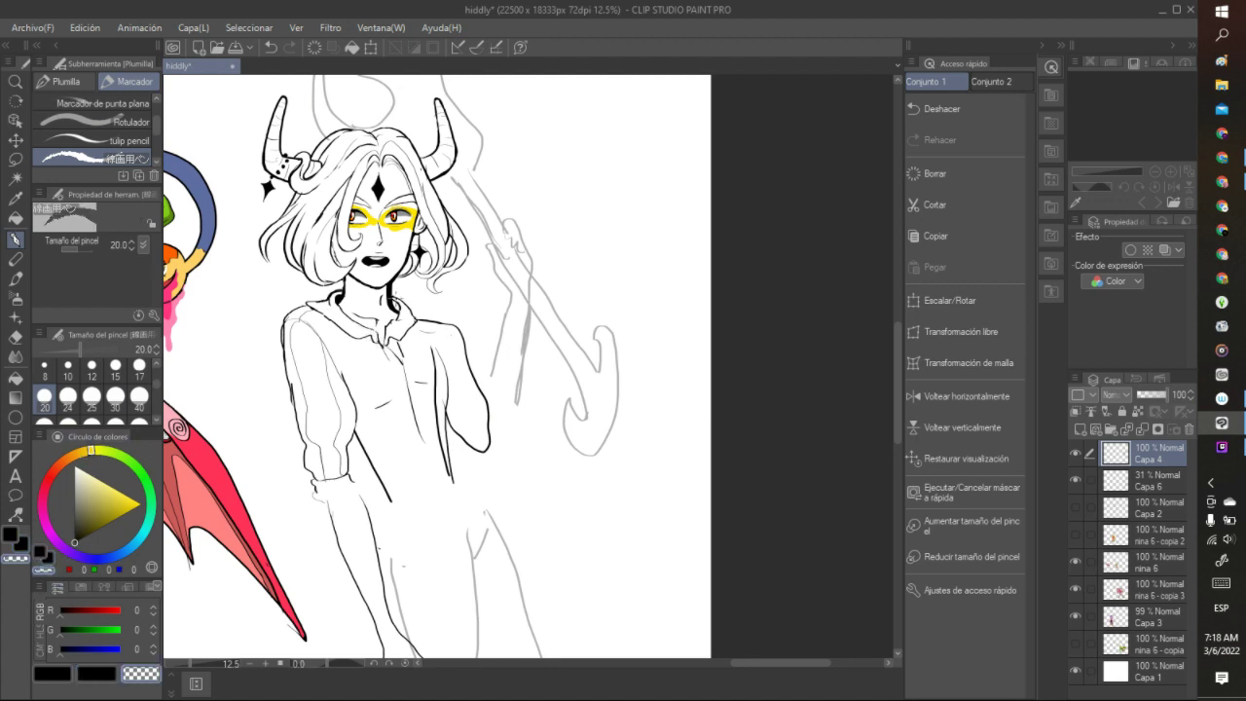
pyautogui.press('c')
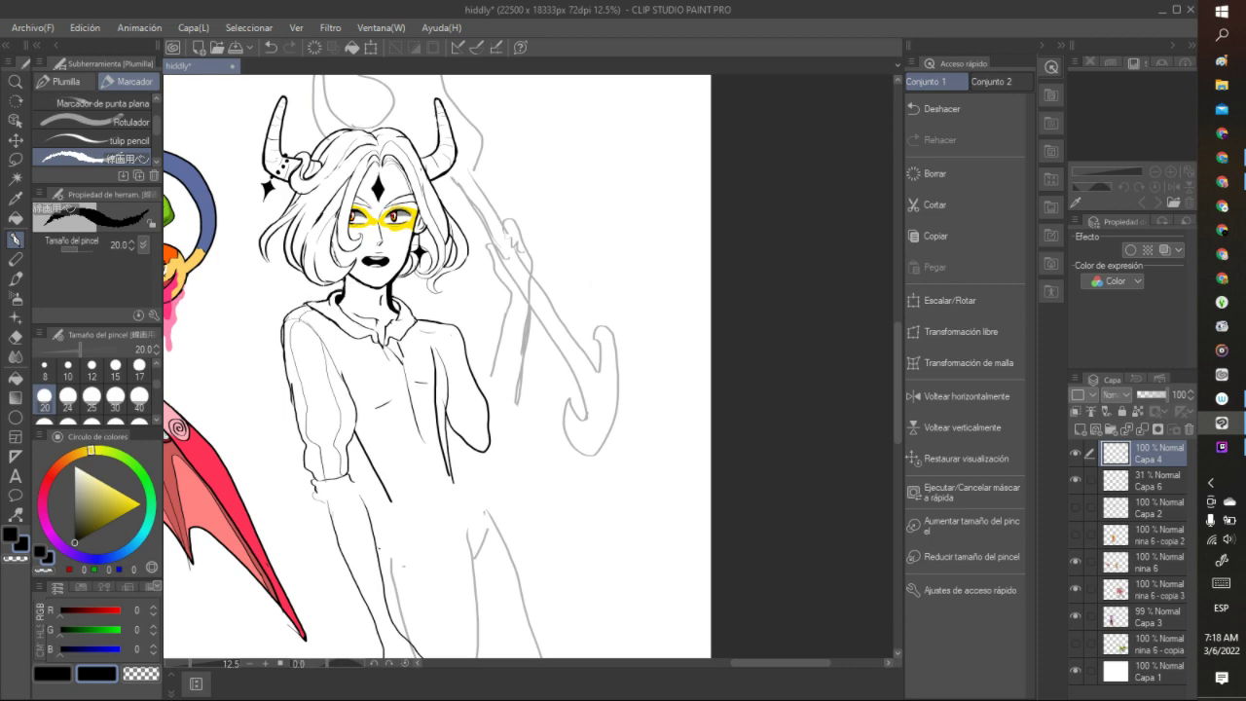
# - Select the loose sleeve and its shoulder with the lasso, shift them slightly away from the torso and deselect
pyautogui.scroll(-3, 489, 185)
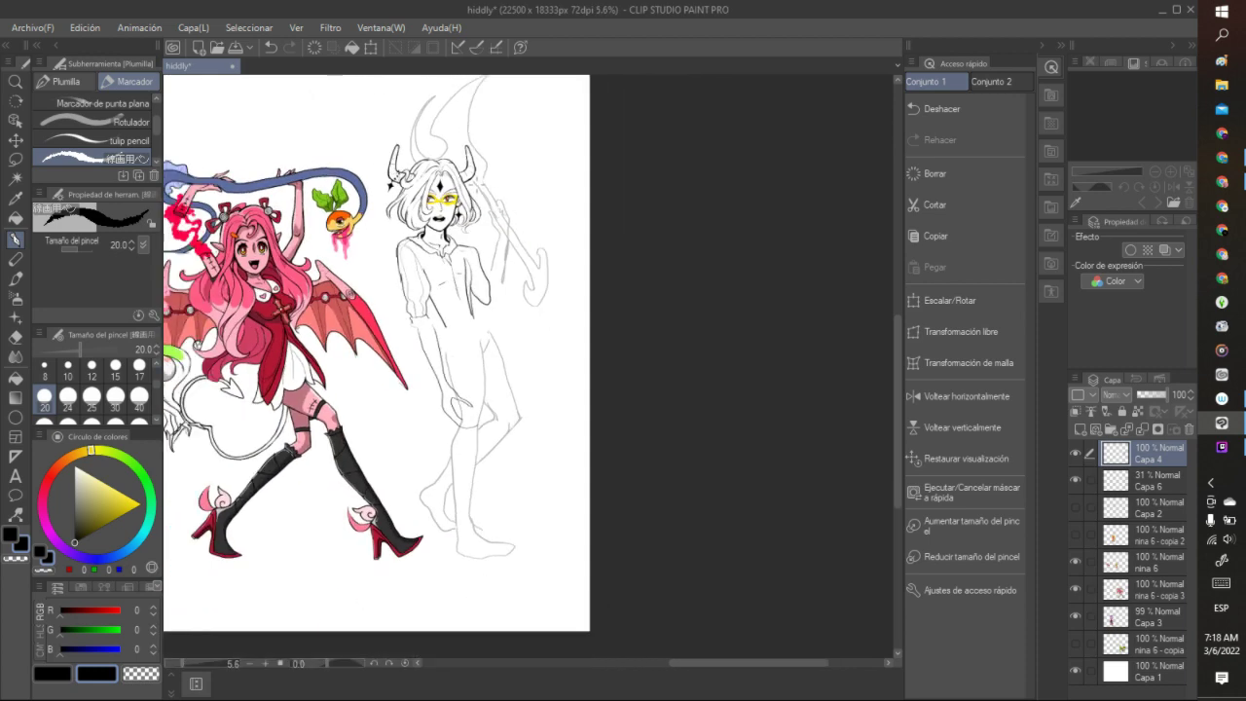
pyautogui.scroll(1, 482, 181)
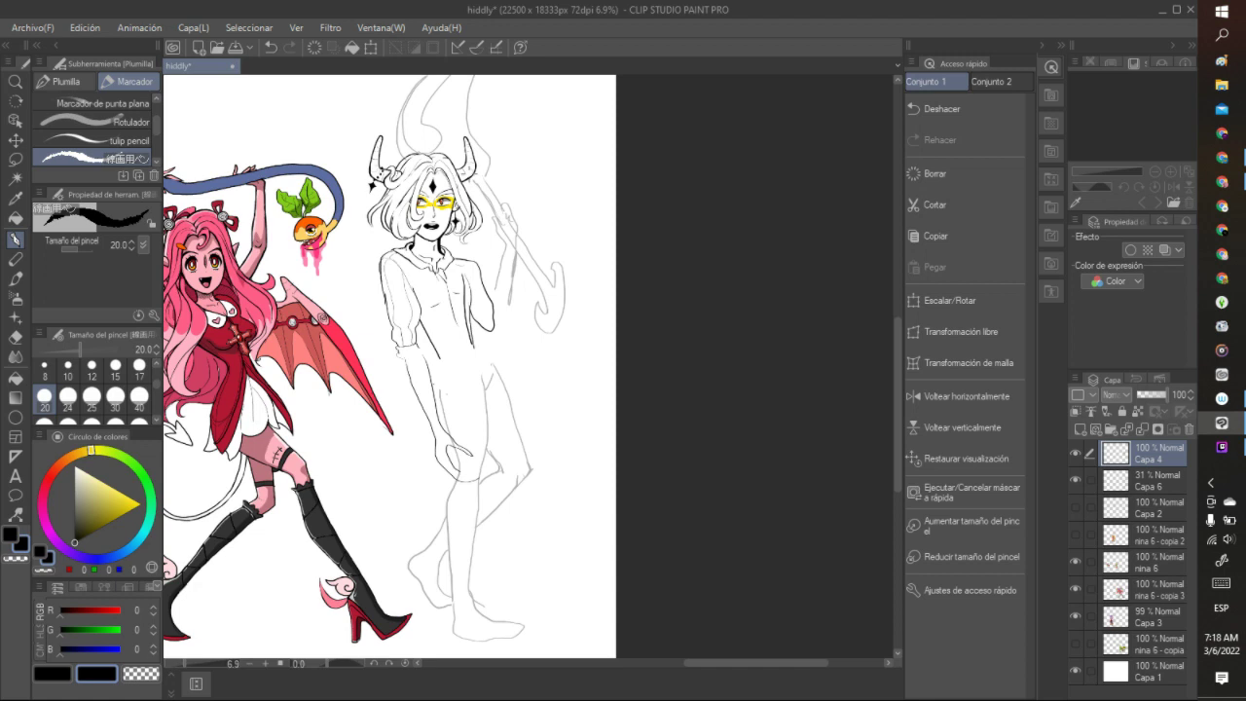
pyautogui.click(16, 160)
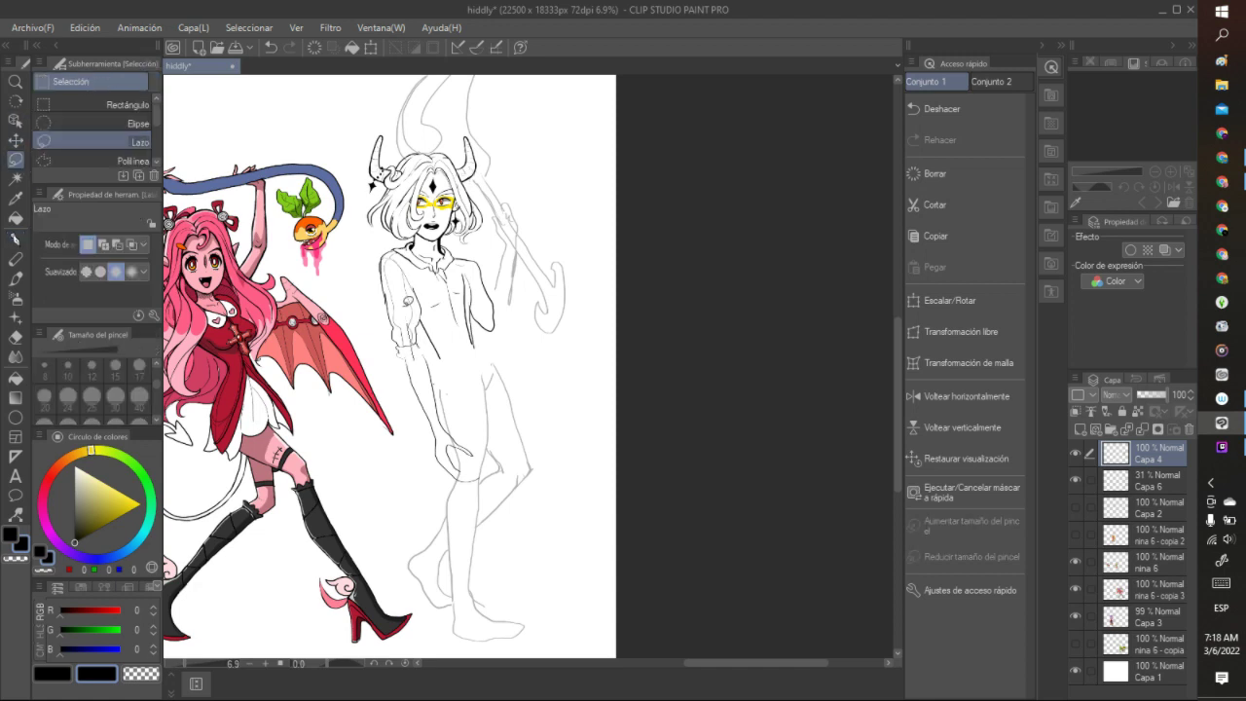
pyautogui.moveTo(408, 321)
pyautogui.mouseDown()
pyautogui.moveTo(392, 251)
pyautogui.moveTo(366, 258)
pyautogui.moveTo(403, 366)
pyautogui.moveTo(410, 341)
pyautogui.mouseUp()
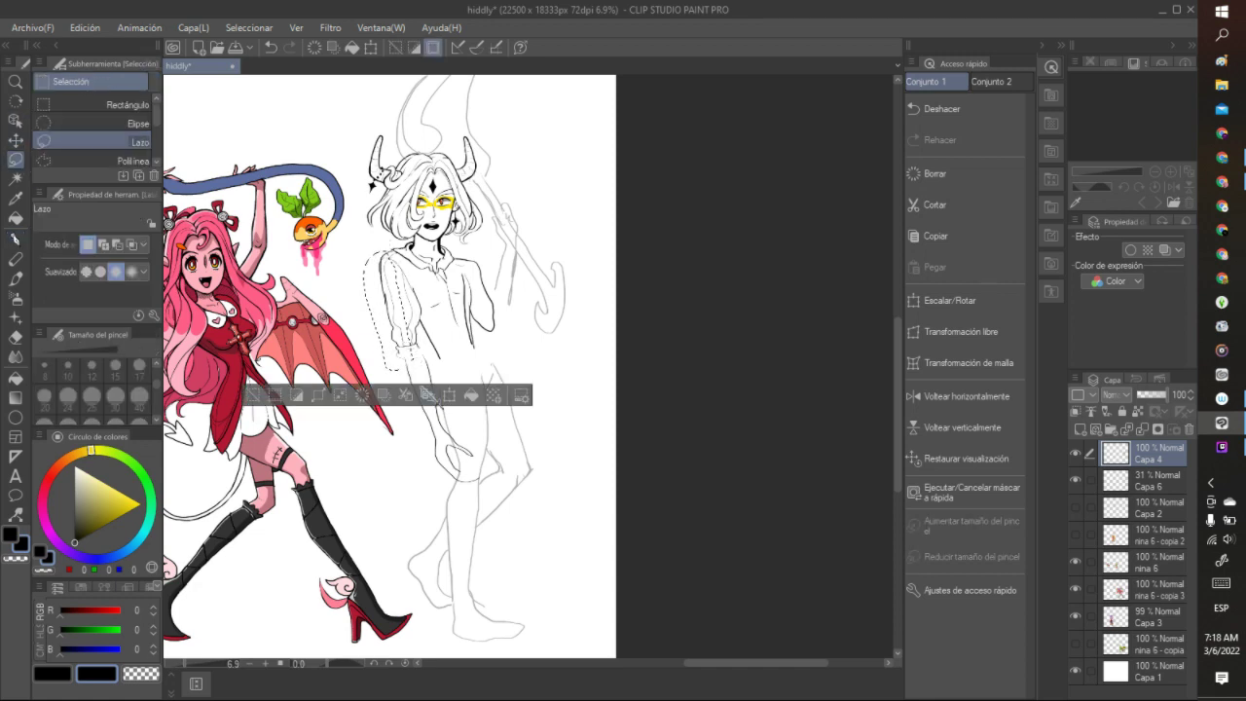
pyautogui.click(449, 394)
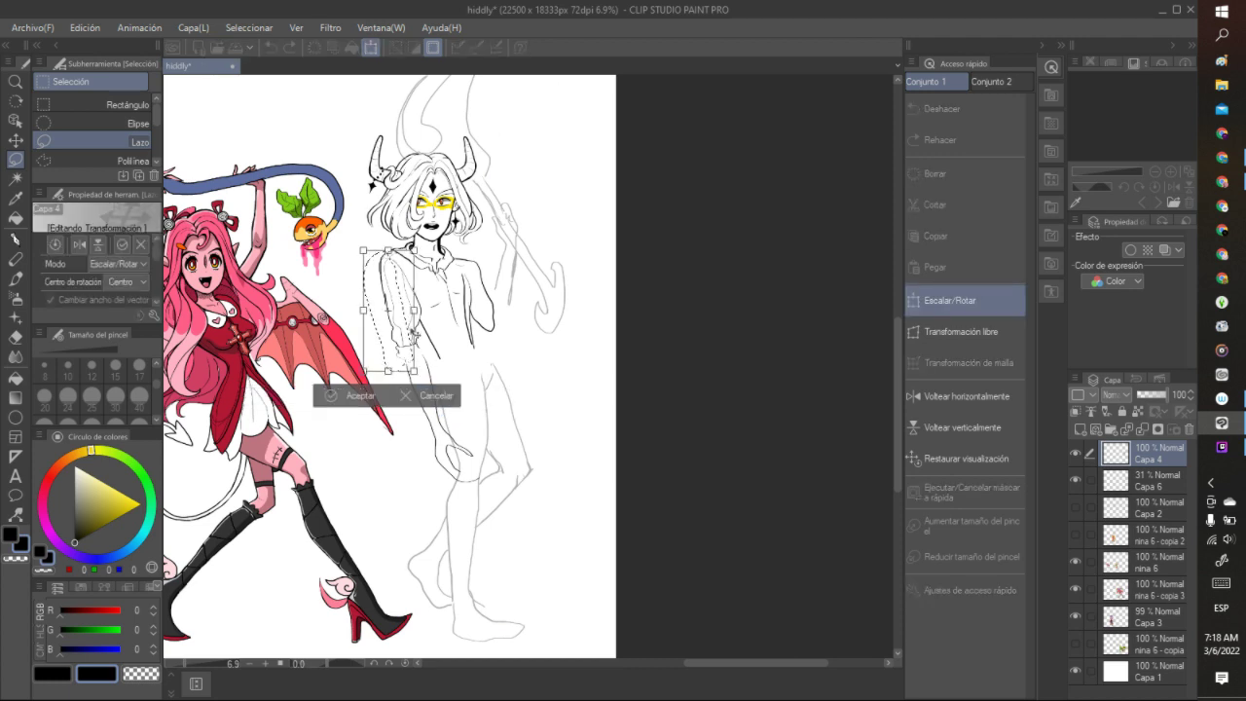
pyautogui.moveTo(407, 323); pyautogui.dragTo(390, 346)
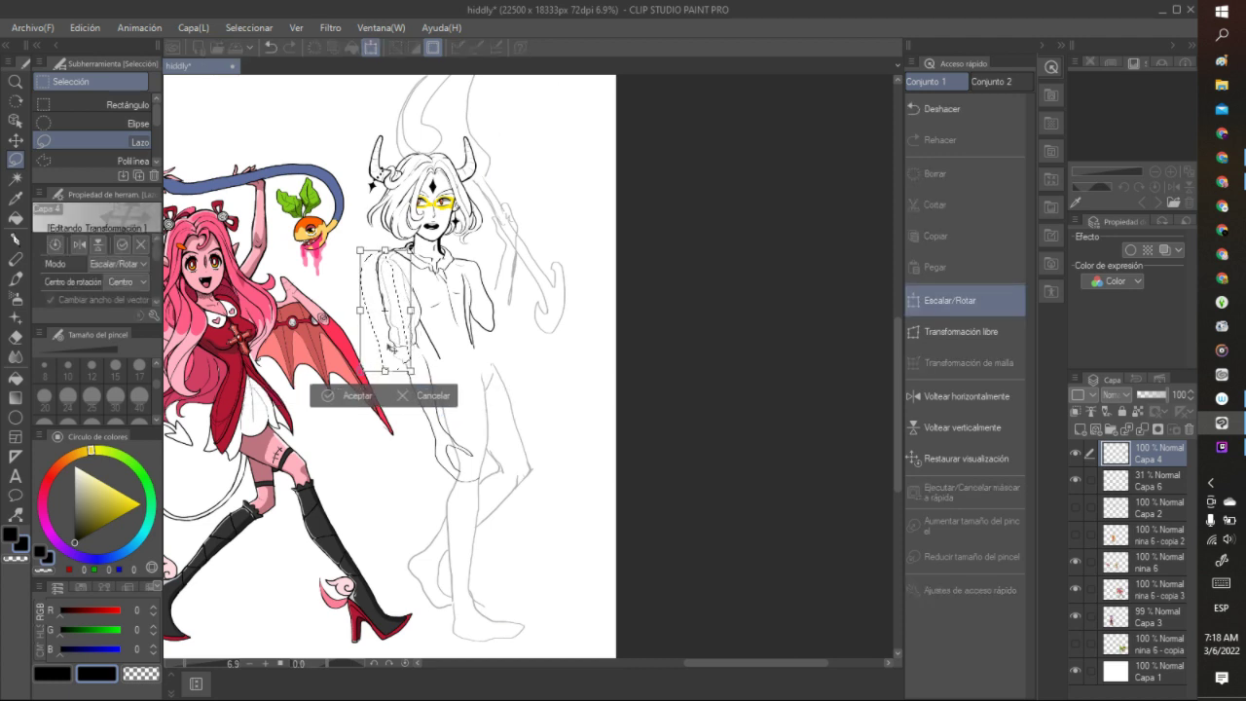
pyautogui.click(366, 396)
pyautogui.hotkey('ctrl', 'd')
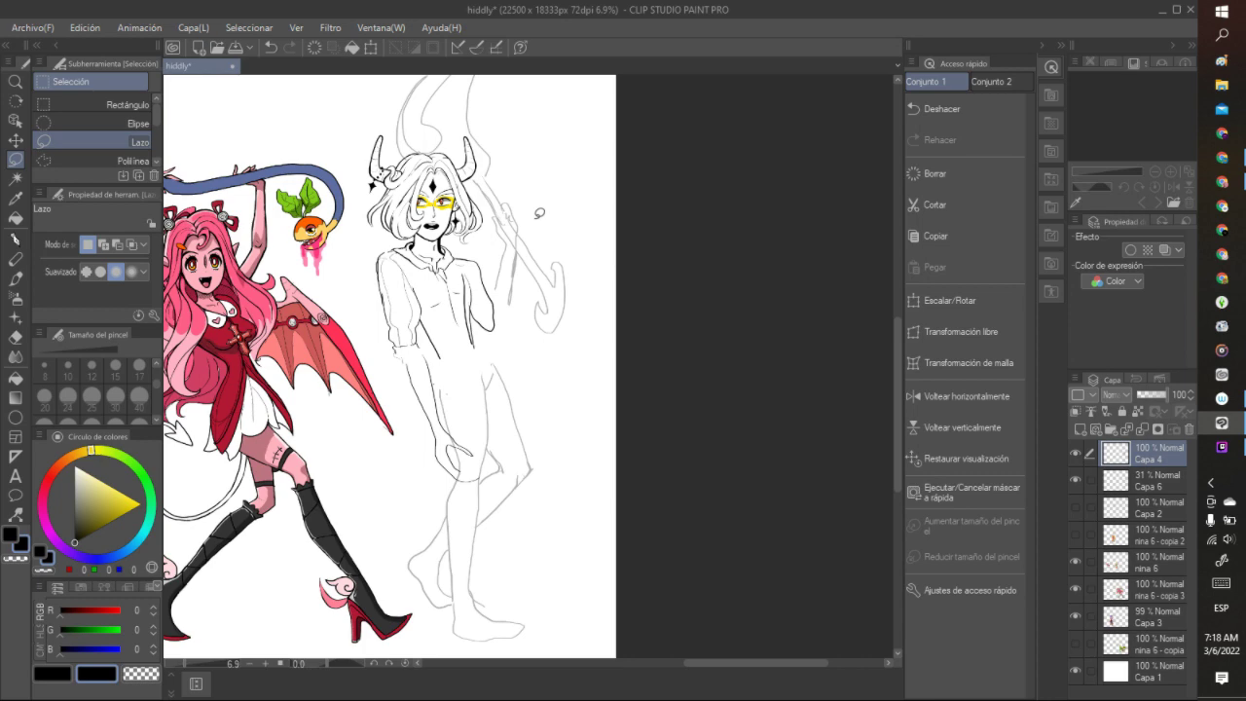
# - Clean up the outer line of the shifted sleeve near the shoulder using the pen with transparent colour
pyautogui.click(1075, 480)
pyautogui.click(1076, 478)
pyautogui.scroll(3, 488, 239)
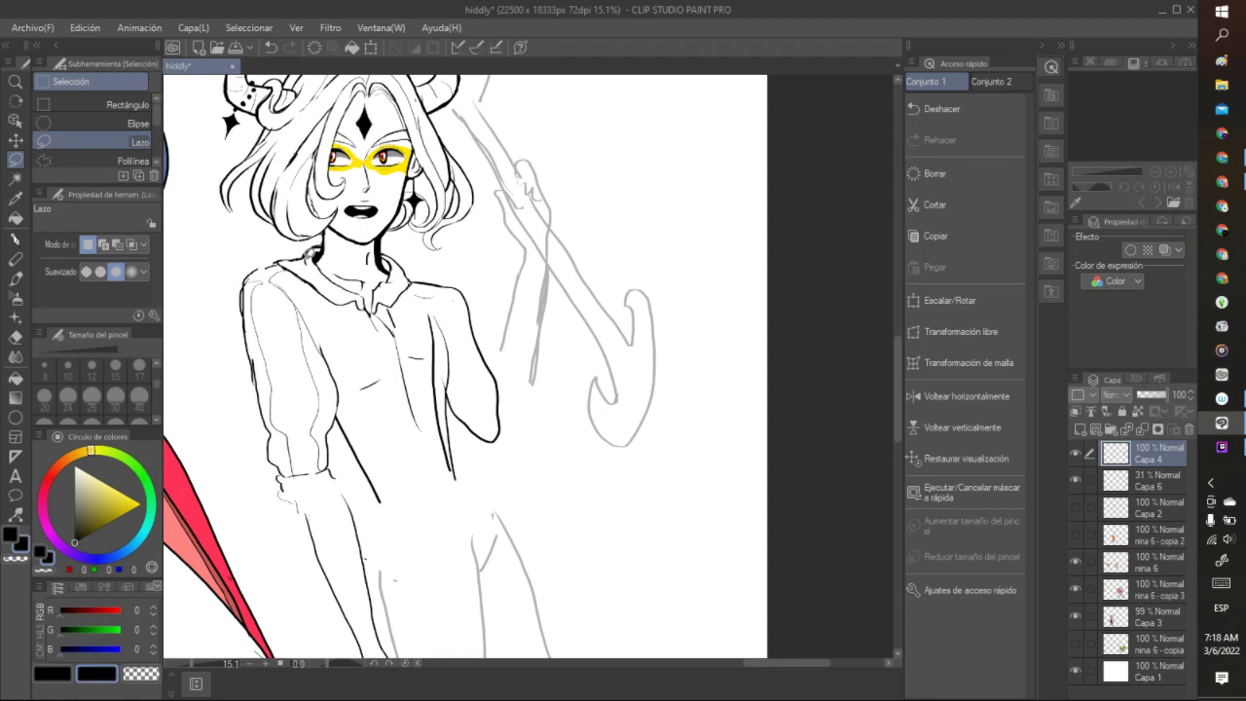
pyautogui.click(16, 240)
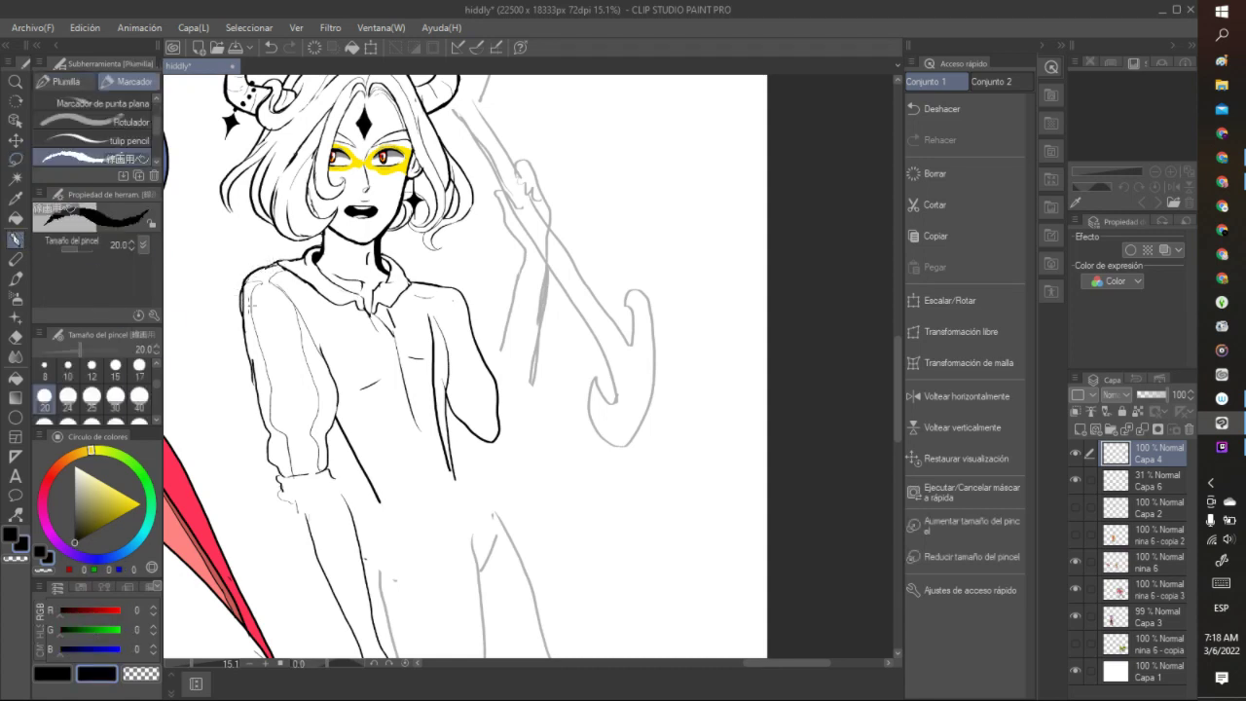
pyautogui.click(16, 560)
pyautogui.moveTo(243, 294); pyautogui.dragTo(239, 316)
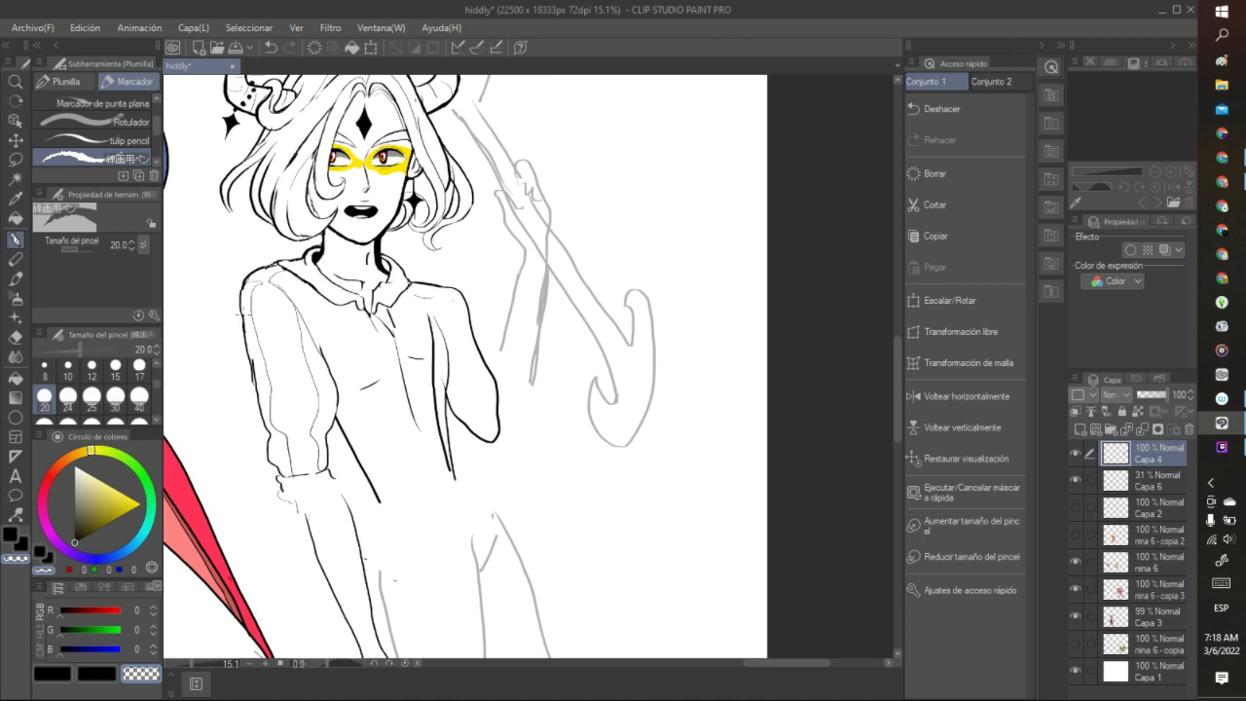
# - Switch to Chrome and set the Nook extension's game music to AC: New Horizons (Switch)
pyautogui.click(1222, 157)
pyautogui.click(1031, 41)
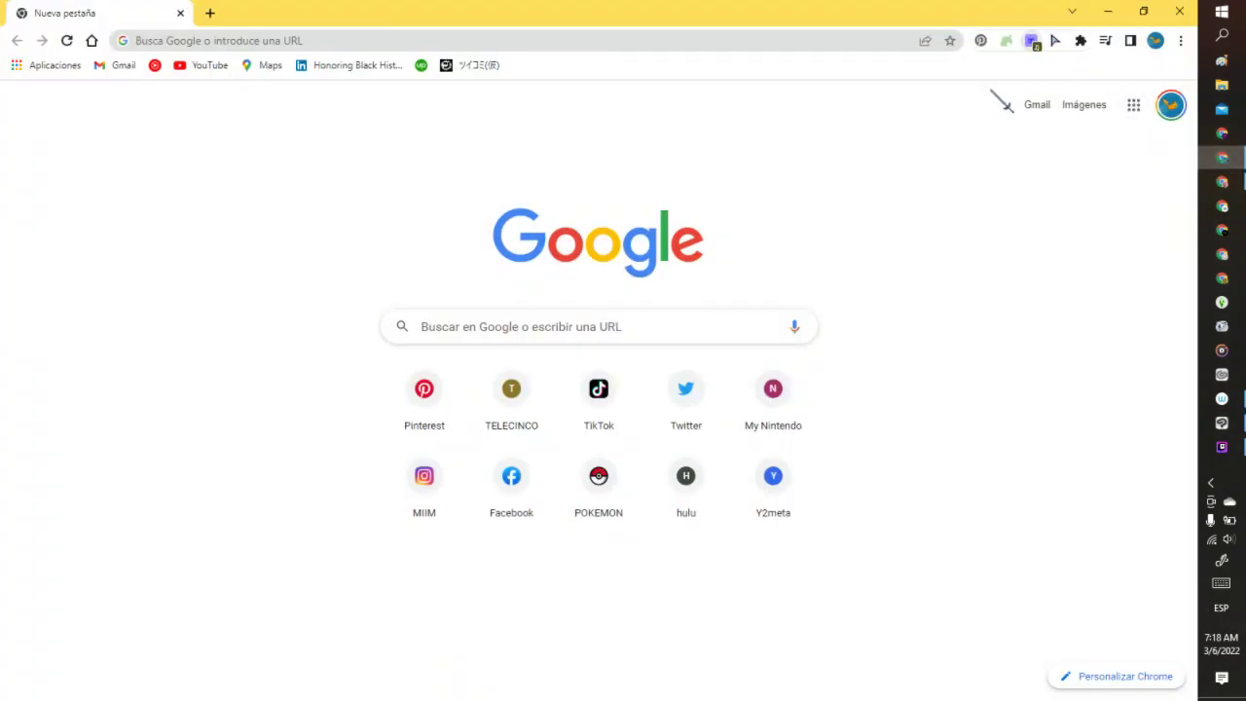
pyautogui.click(915, 185)
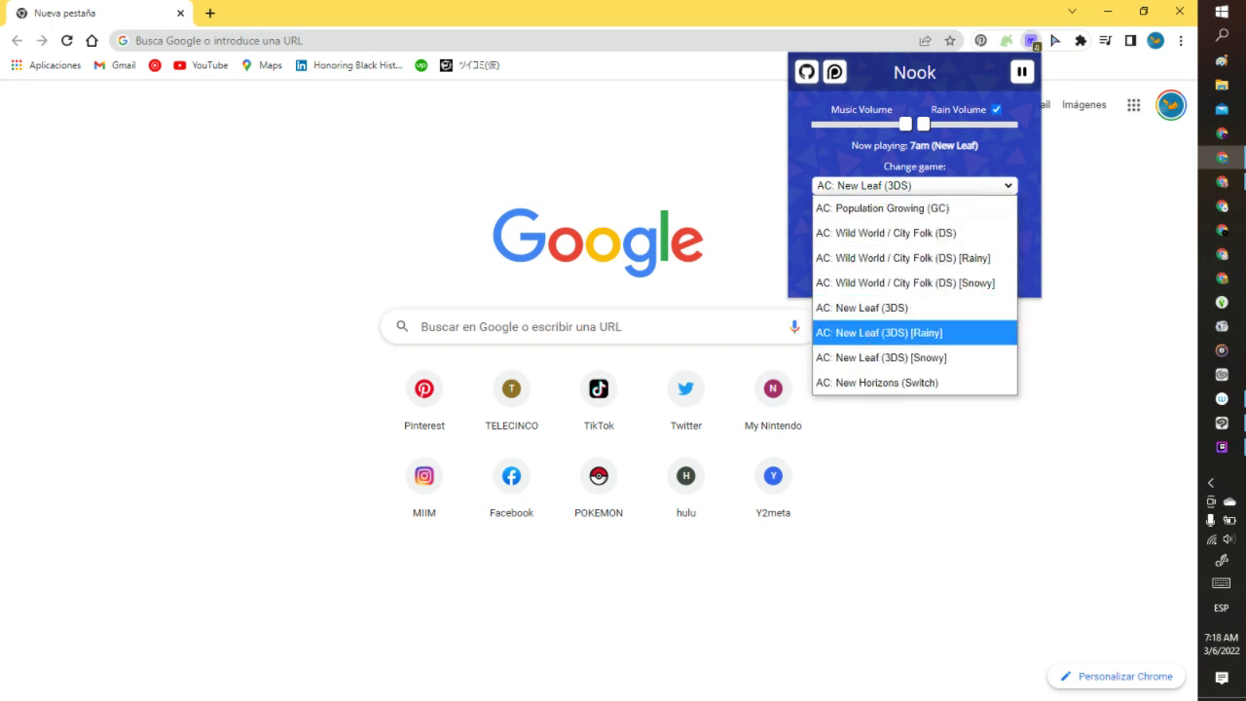
pyautogui.click(874, 356)
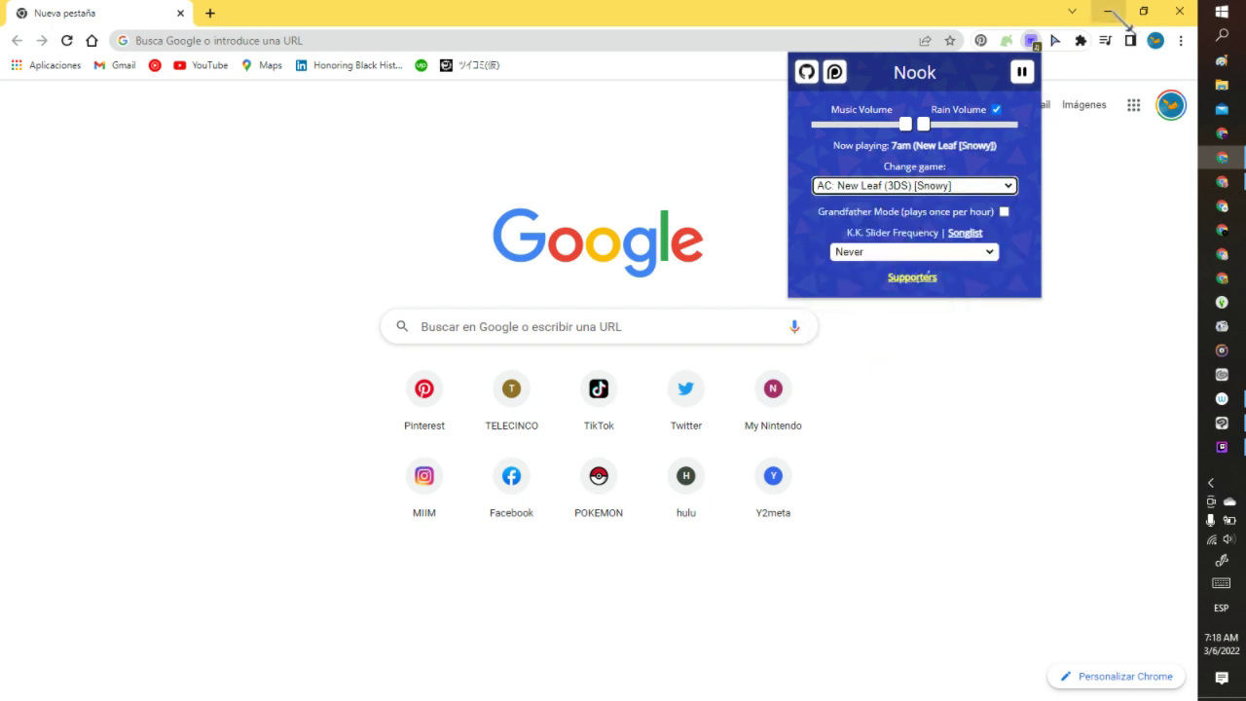
pyautogui.click(983, 187)
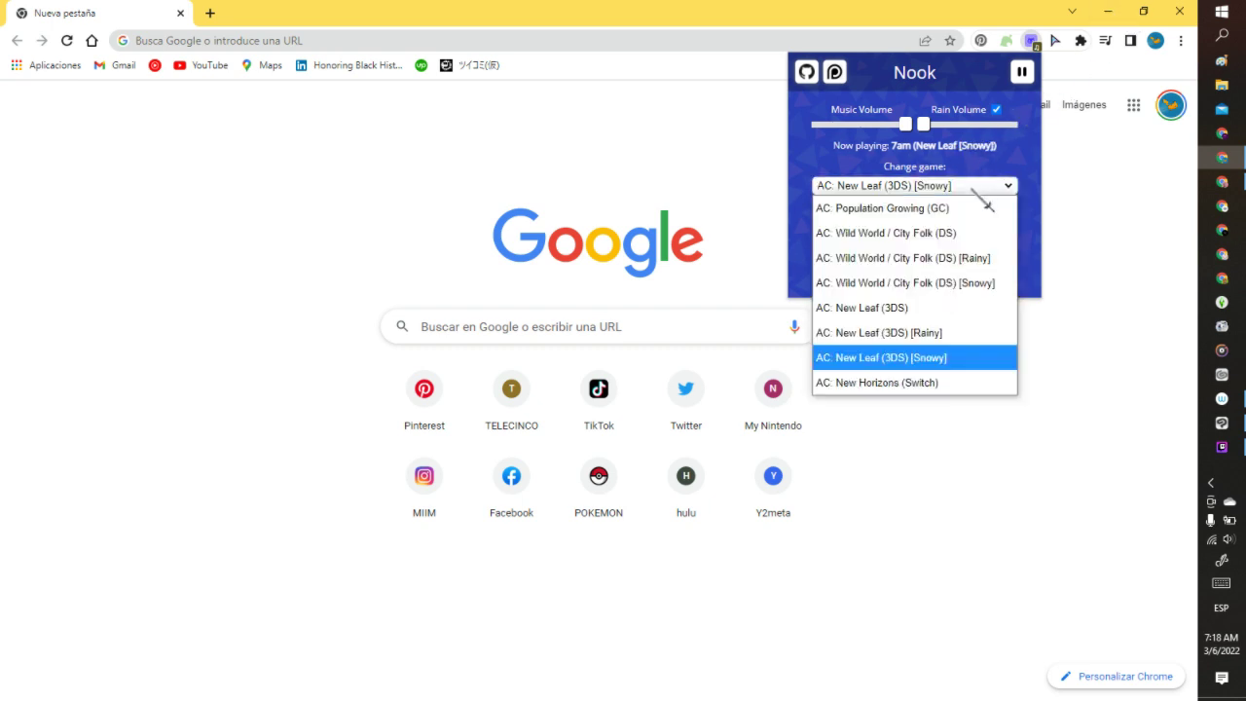
pyautogui.click(895, 383)
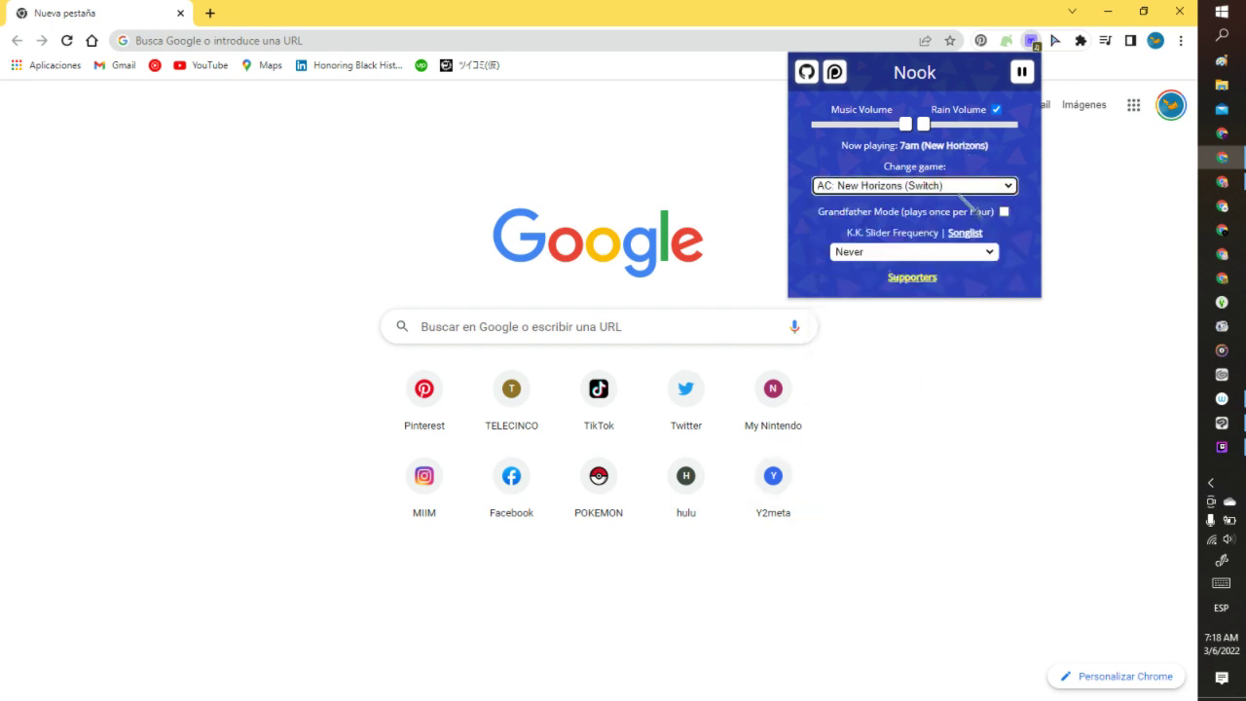
pyautogui.click(966, 187)
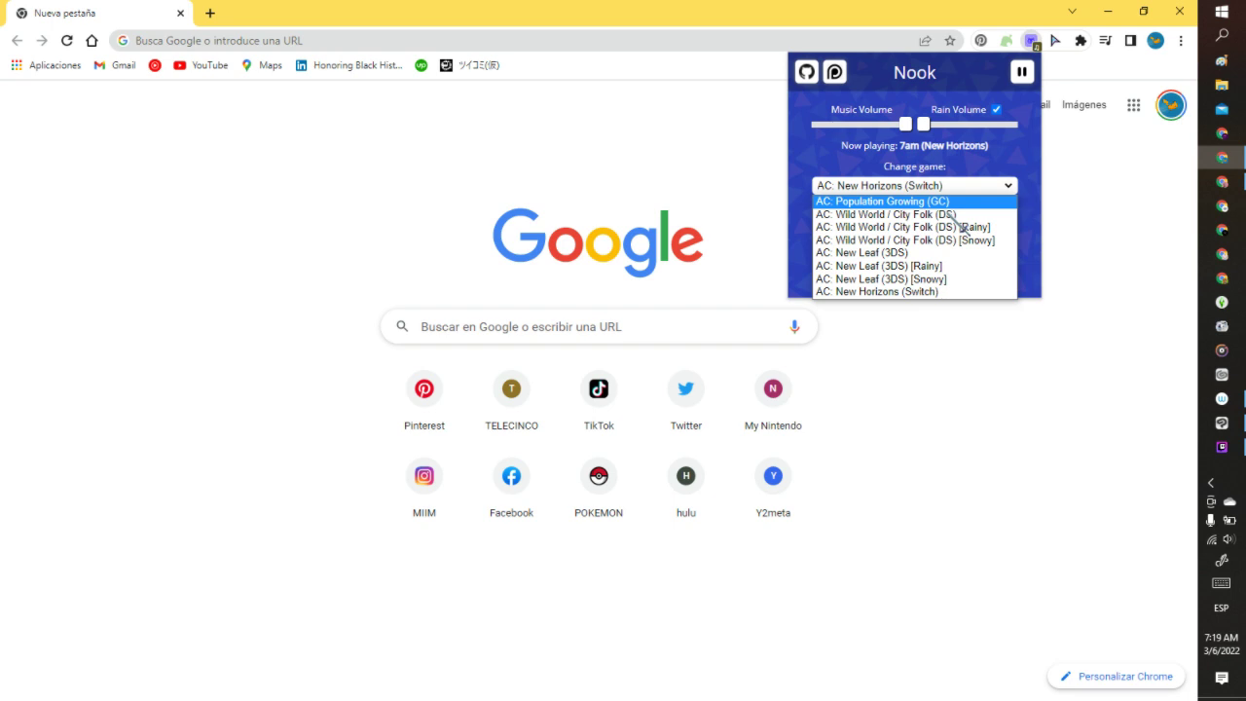
pyautogui.click(1057, 172)
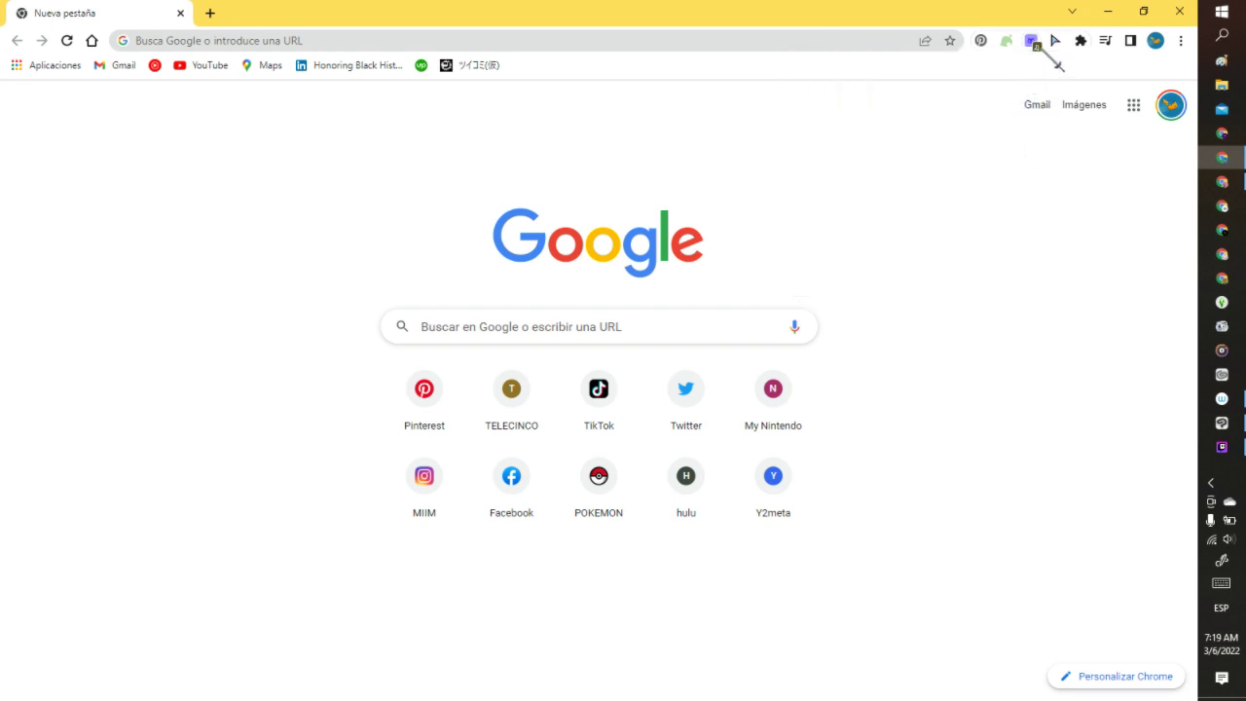
# - Lower the Nook extension's music volume to about half
pyautogui.click(1034, 42)
pyautogui.click(937, 253)
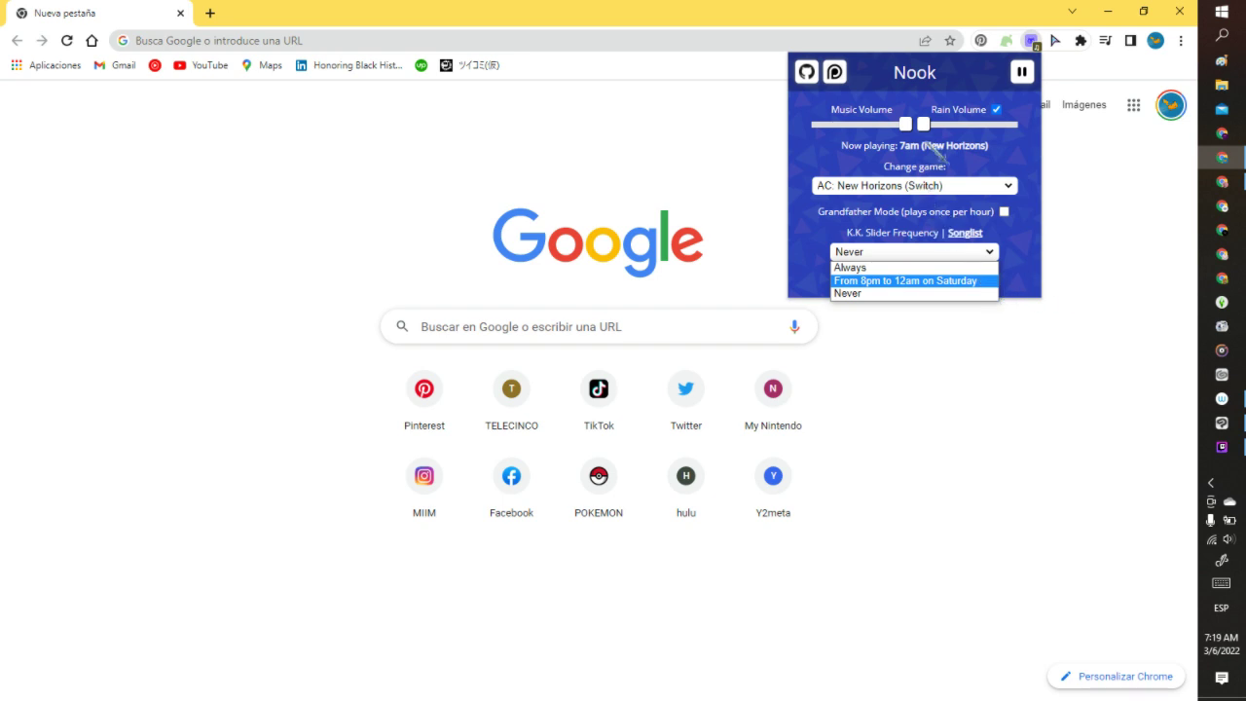
pyautogui.moveTo(907, 123); pyautogui.dragTo(879, 124)
pyautogui.moveTo(882, 171); pyautogui.dragTo(863, 208)
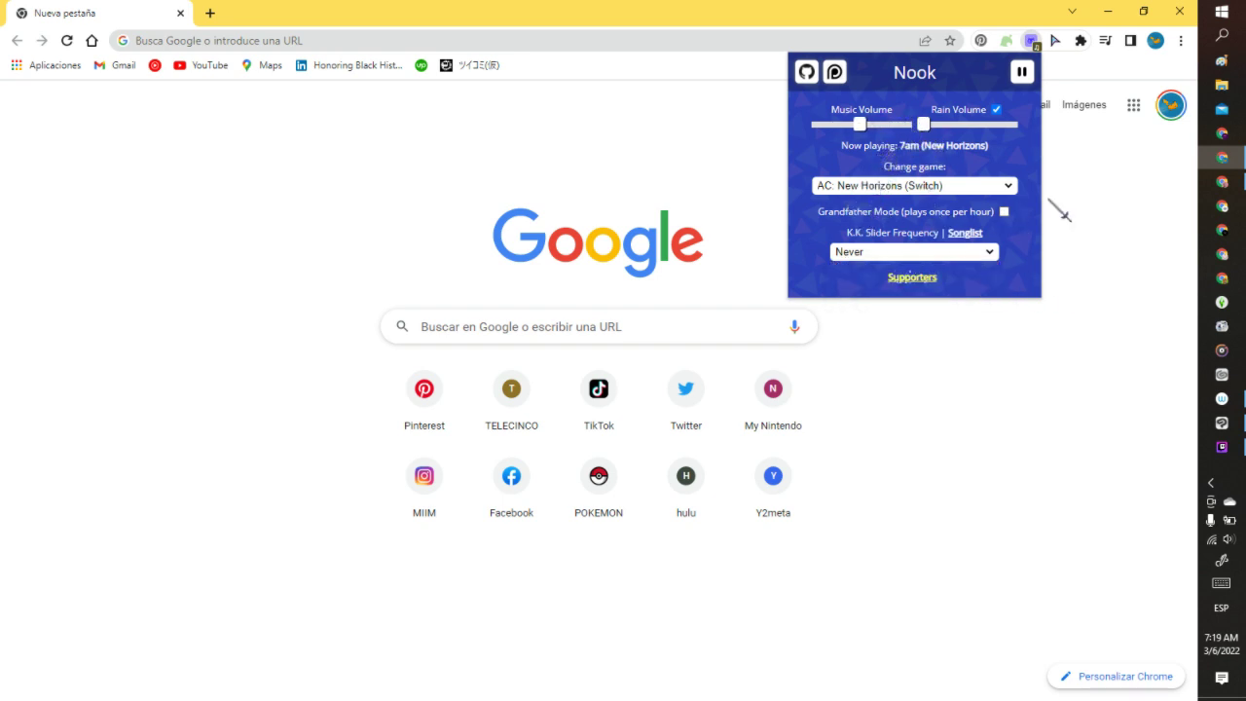
pyautogui.click(1100, 202)
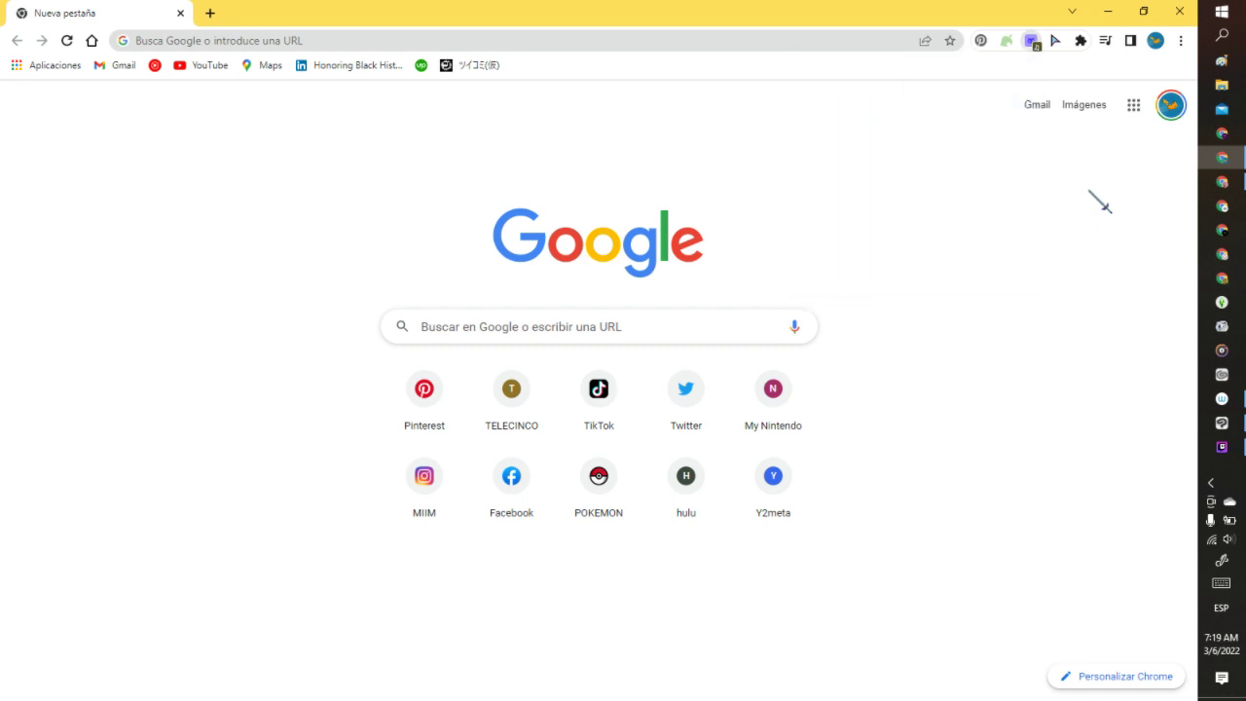
# - Switch to Clip Studio Paint and remove the old collar and shirt-front lines from the horned character's torso with a lasso selection
pyautogui.click(1228, 432)
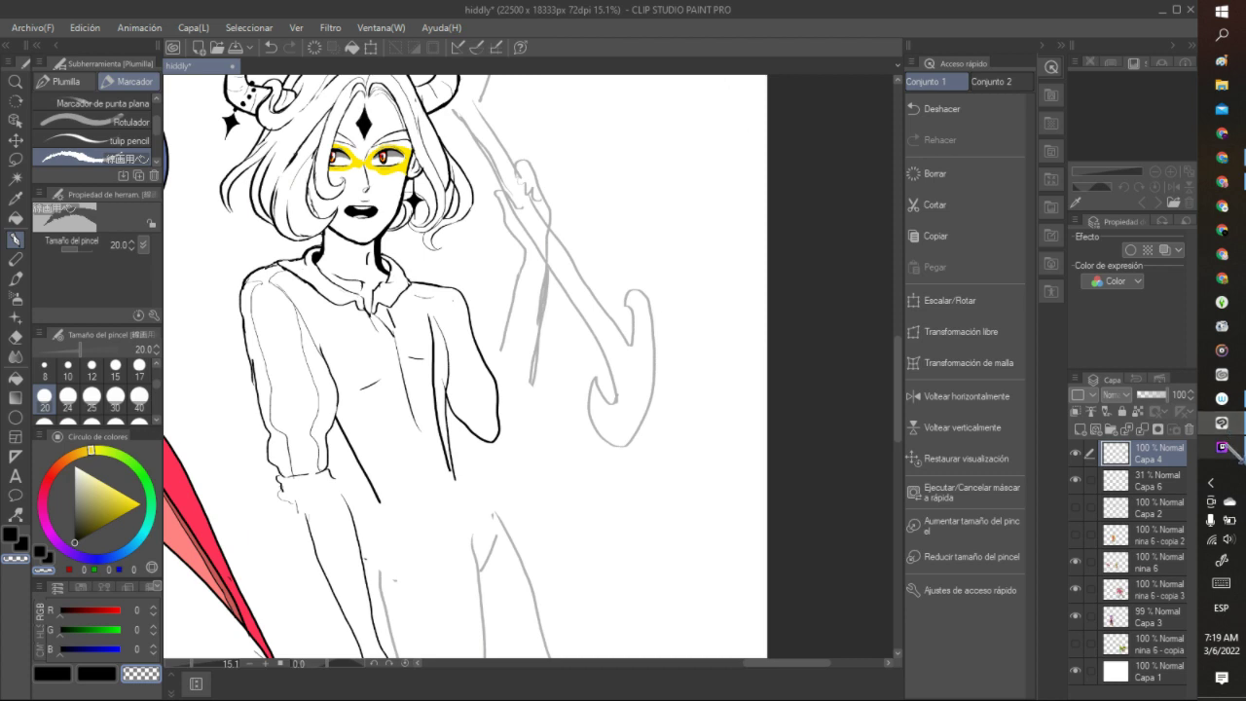
pyautogui.moveTo(1223, 449)
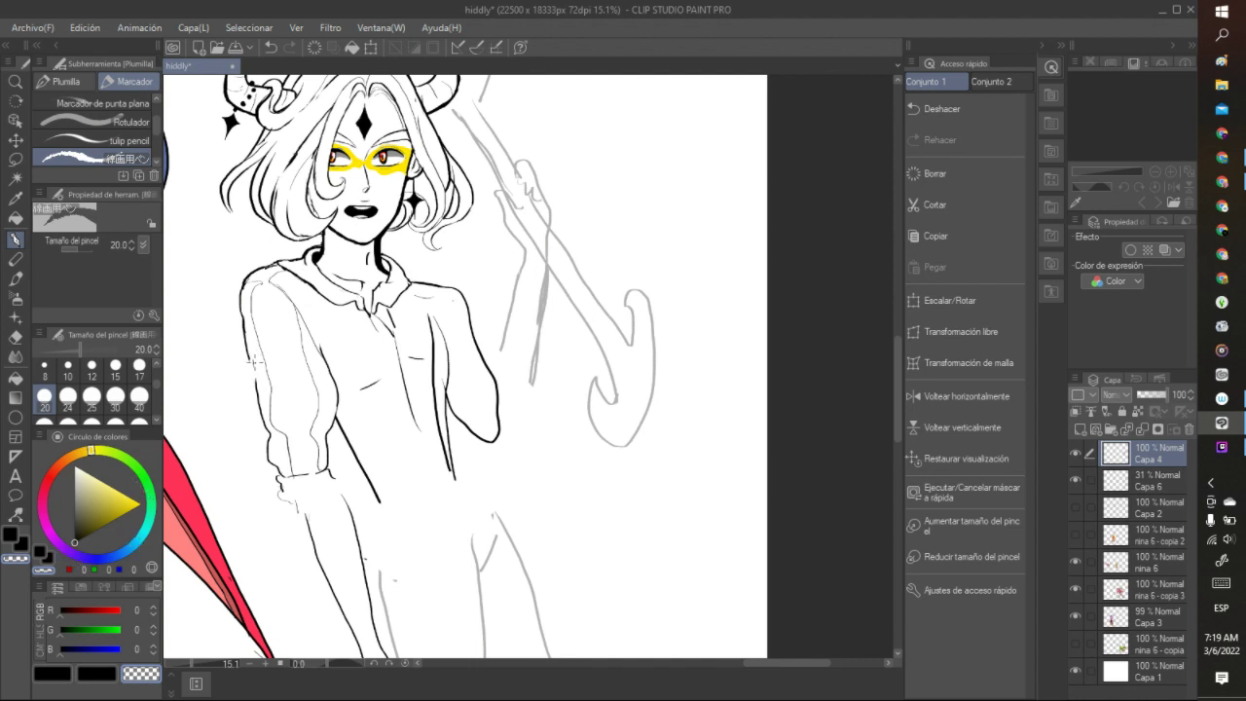
pyautogui.click(21, 543)
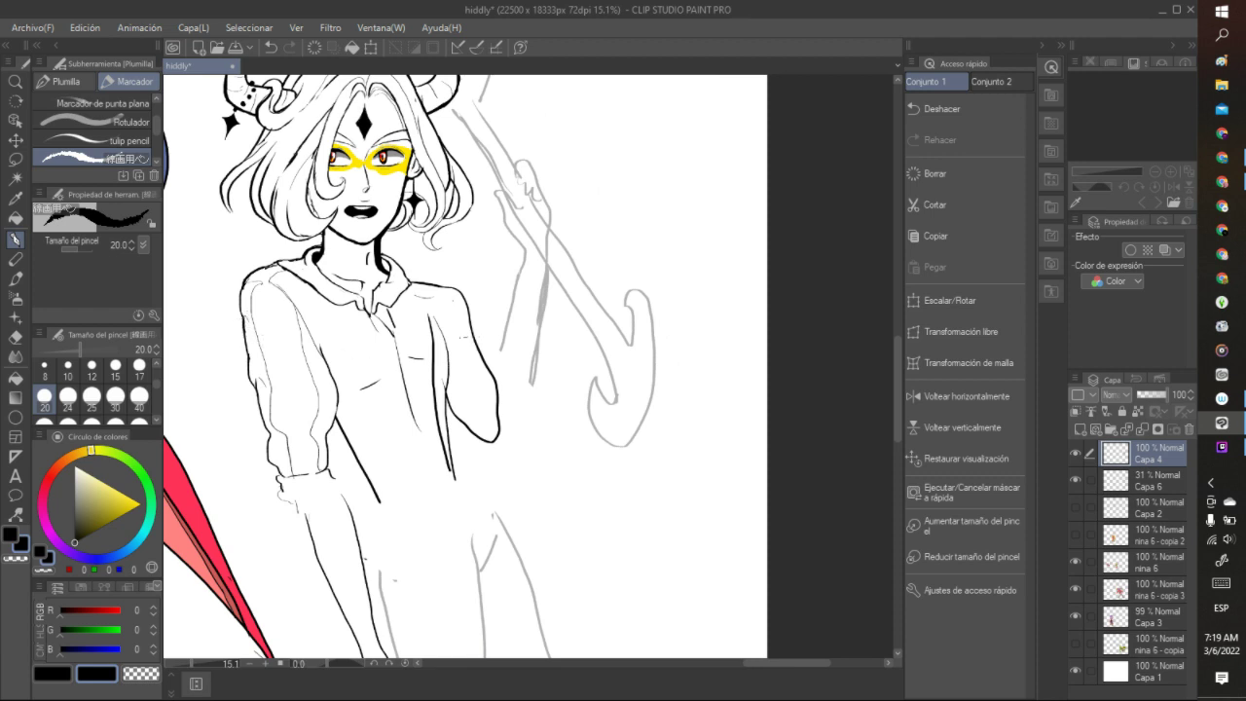
pyautogui.click(16, 158)
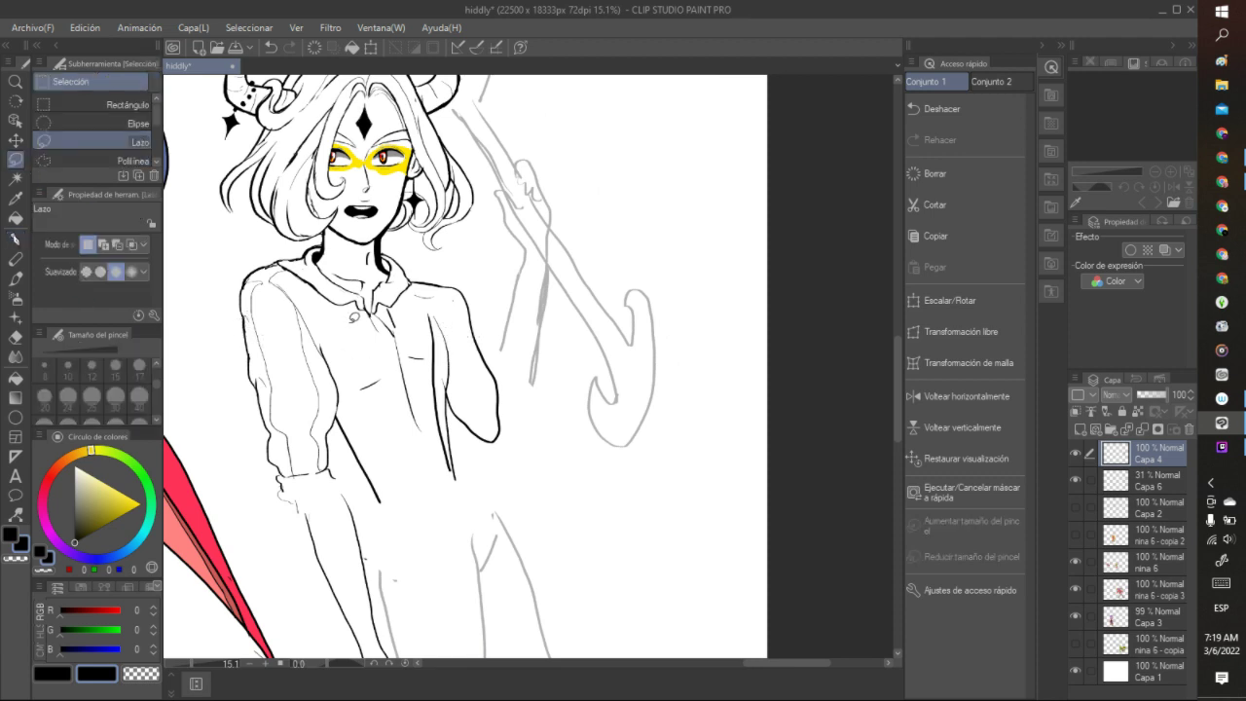
pyautogui.moveTo(316, 297)
pyautogui.mouseDown()
pyautogui.moveTo(325, 268)
pyautogui.moveTo(364, 265)
pyautogui.moveTo(462, 304)
pyautogui.moveTo(469, 373)
pyautogui.moveTo(453, 518)
pyautogui.moveTo(423, 437)
pyautogui.mouseUp()
pyautogui.click(382, 543)
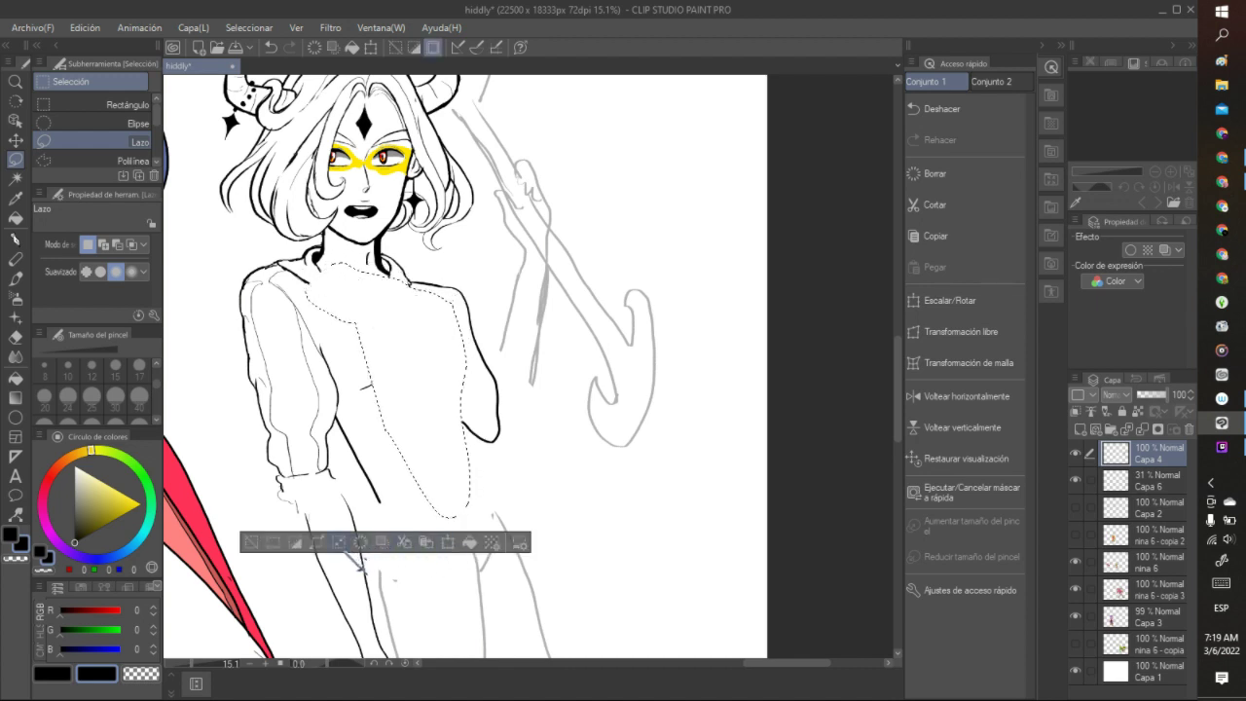
pyautogui.hotkey('ctrl', 'd')
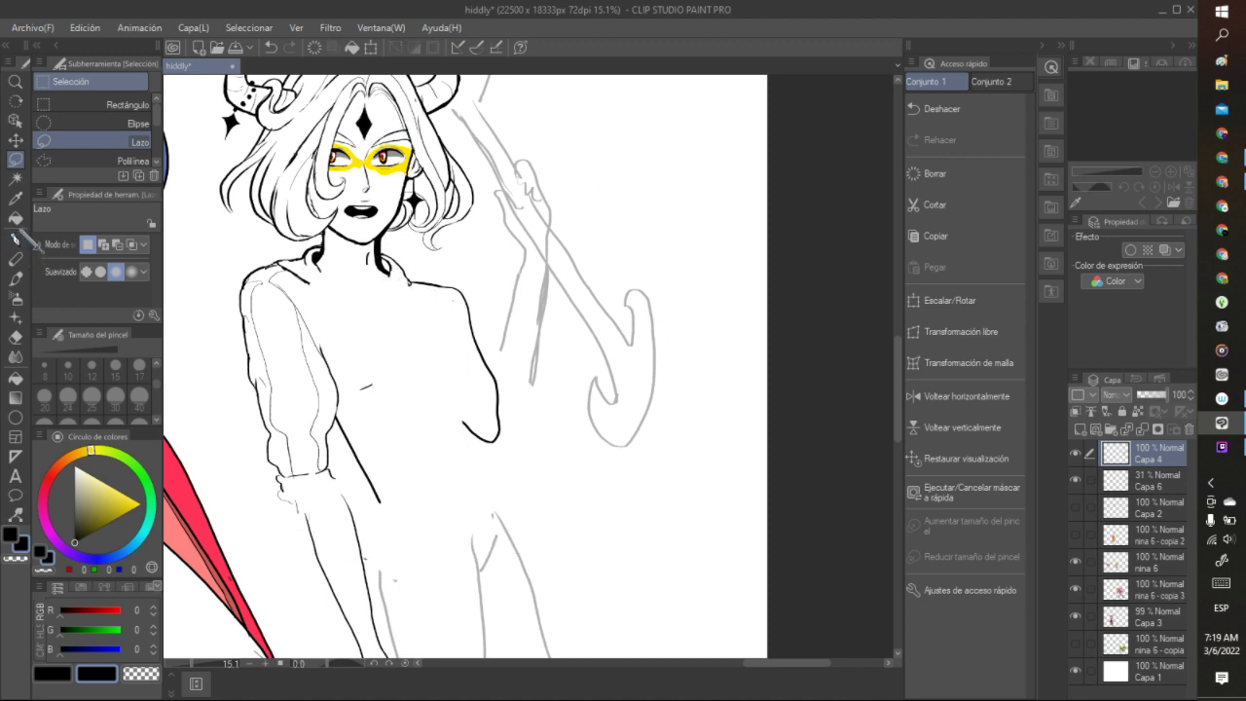
# - Ink new curved contours along both sides of the torso down to the waist with the size 20 marker
pyautogui.click(16, 240)
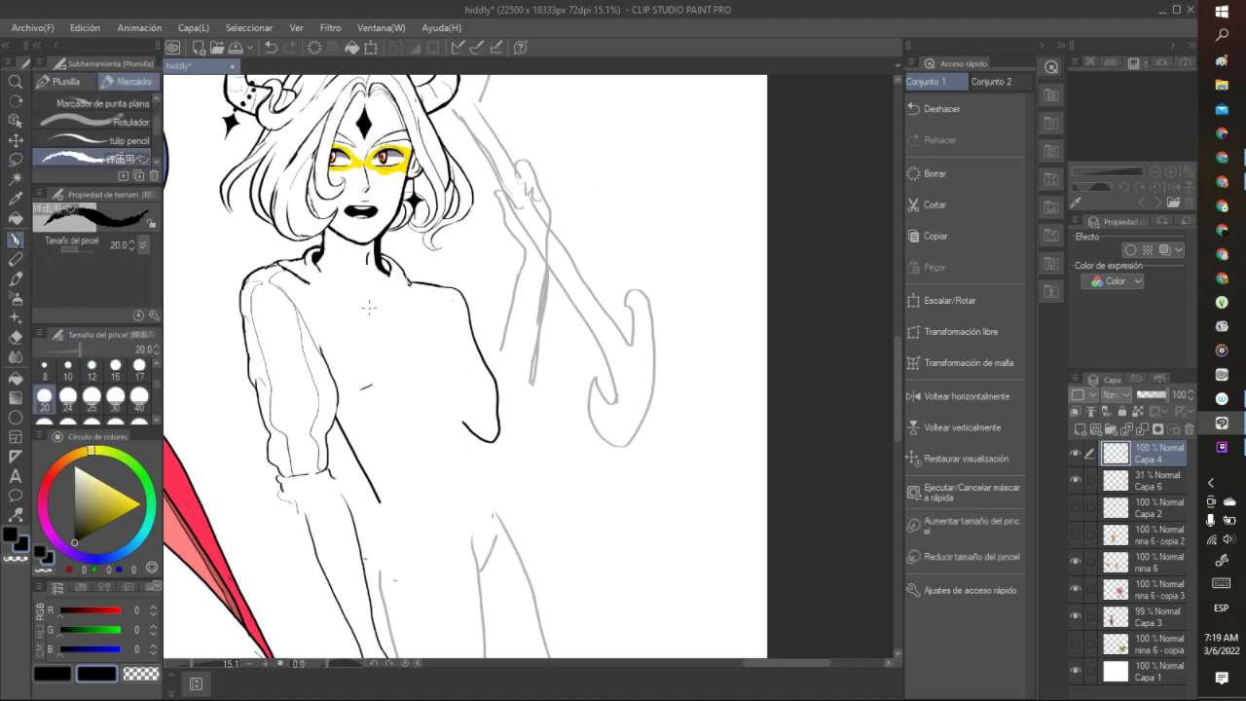
pyautogui.moveTo(397, 304); pyautogui.dragTo(454, 481)
pyautogui.moveTo(386, 510)
pyautogui.mouseDown()
pyautogui.moveTo(356, 485)
pyautogui.moveTo(332, 426)
pyautogui.mouseUp()
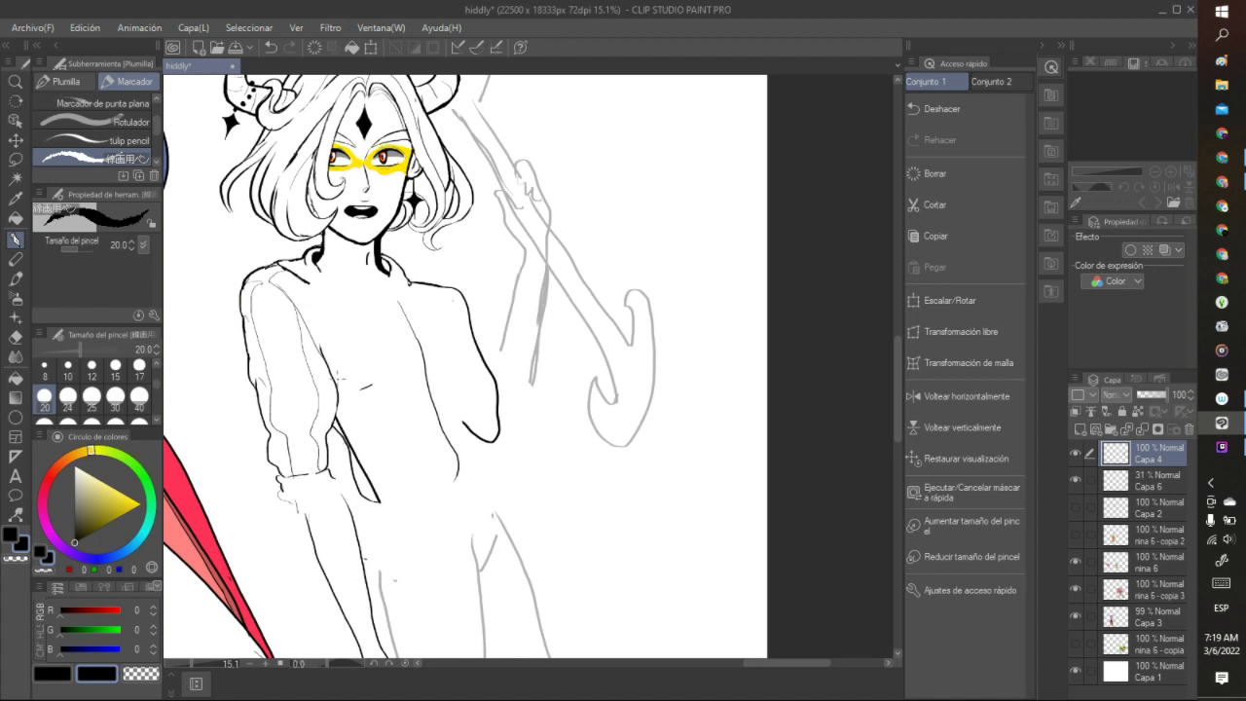
# - Lasso the old straight waist line beside the bent sleeve, delete it and deselect
pyautogui.click(15, 158)
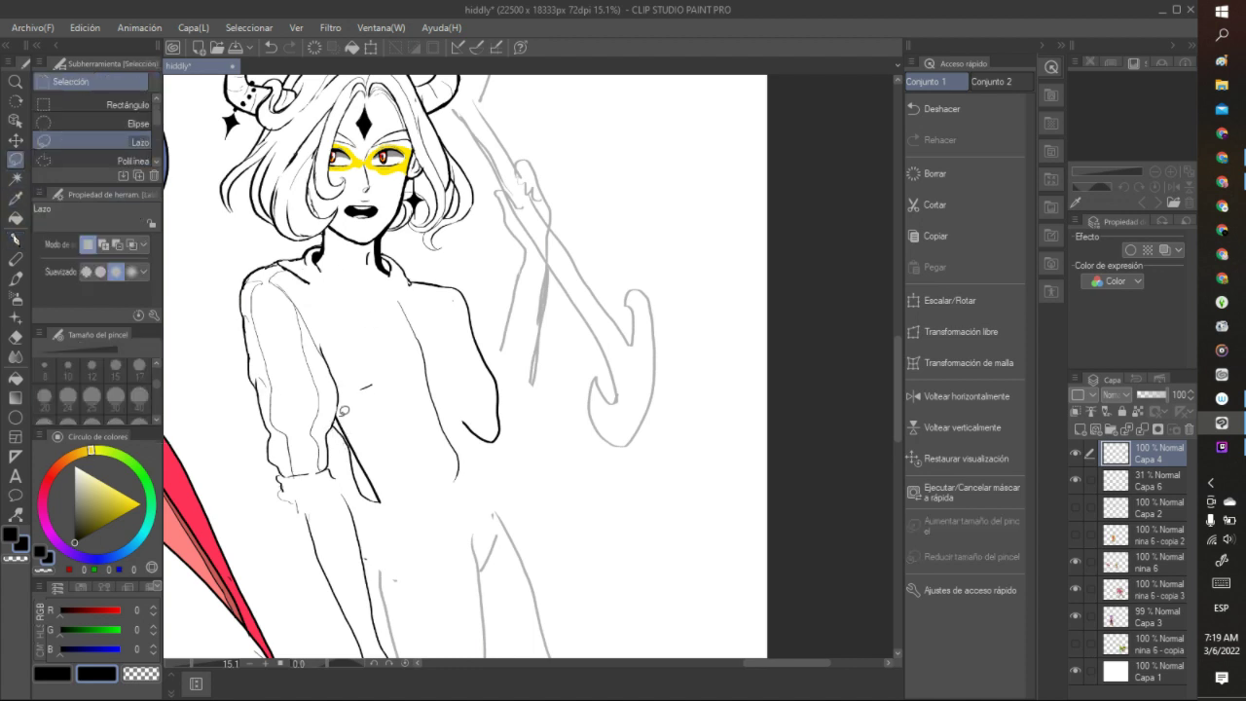
pyautogui.moveTo(336, 420)
pyautogui.mouseDown()
pyautogui.moveTo(350, 402)
pyautogui.moveTo(389, 482)
pyautogui.moveTo(378, 501)
pyautogui.moveTo(367, 473)
pyautogui.mouseUp()
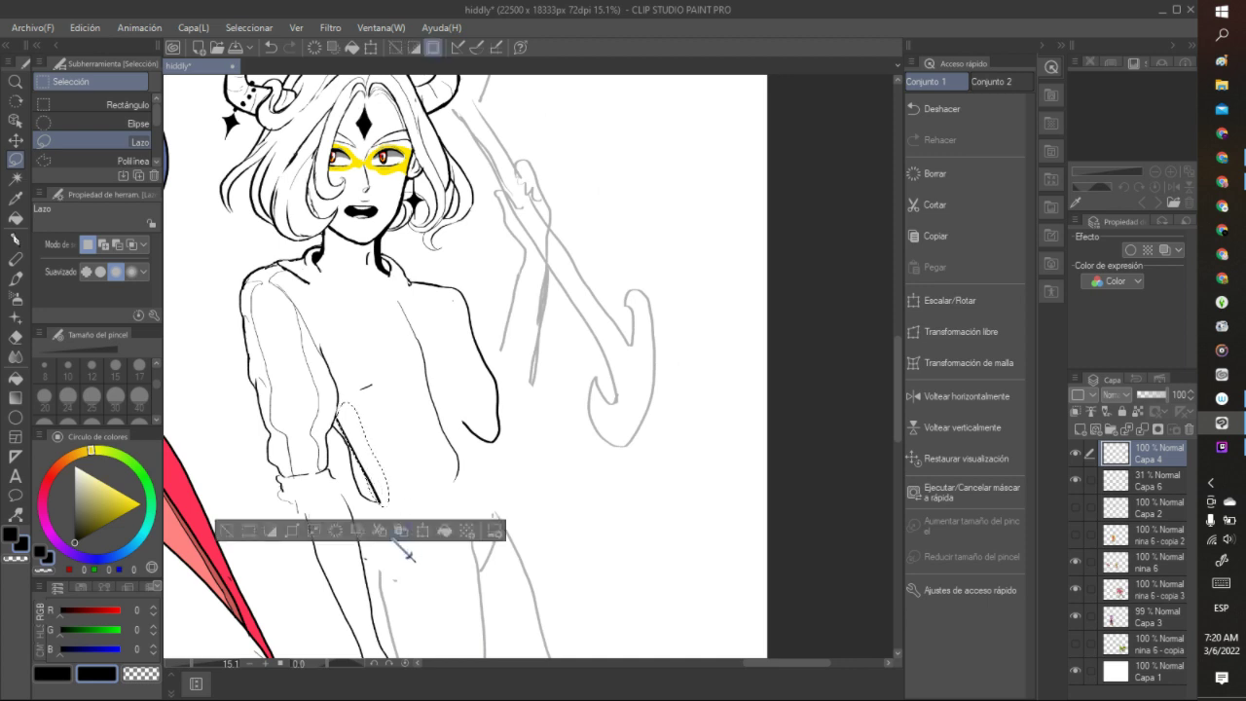
pyautogui.press('Delete')
pyautogui.hotkey('ctrl', 'd')
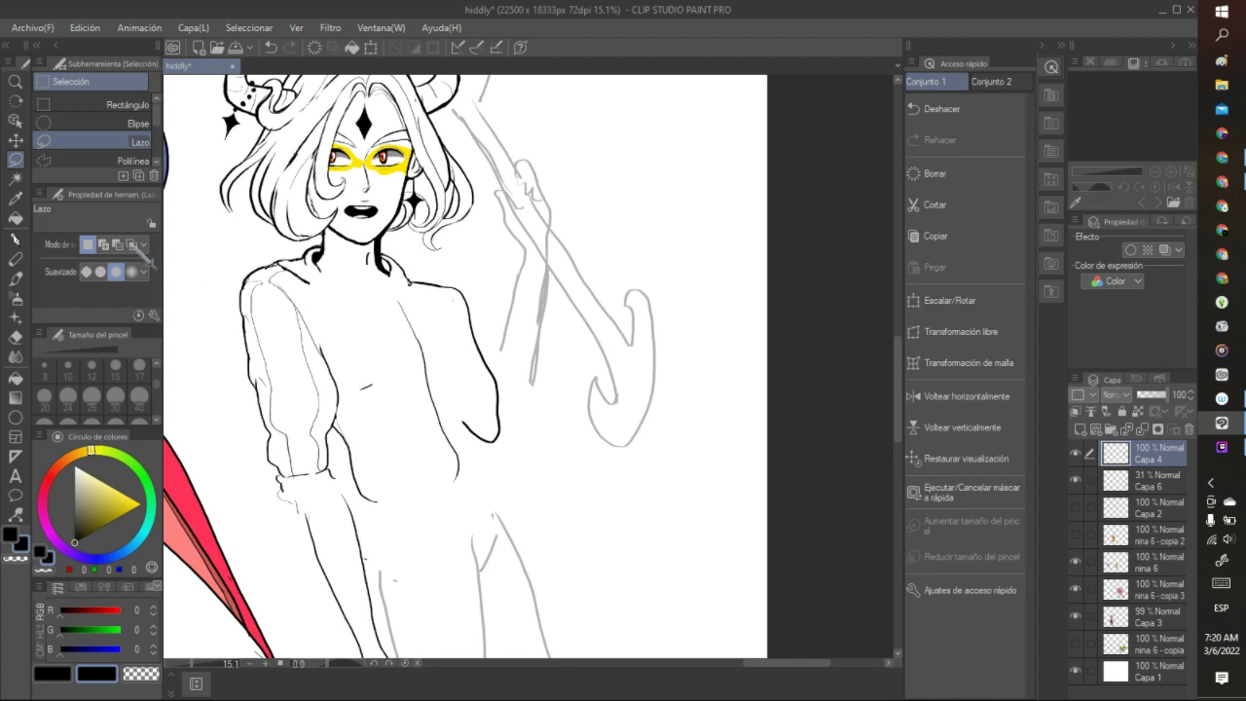
# - Ink a new pointed shirt collar around the neck and shade the neck with diagonal hatching
pyautogui.click(16, 238)
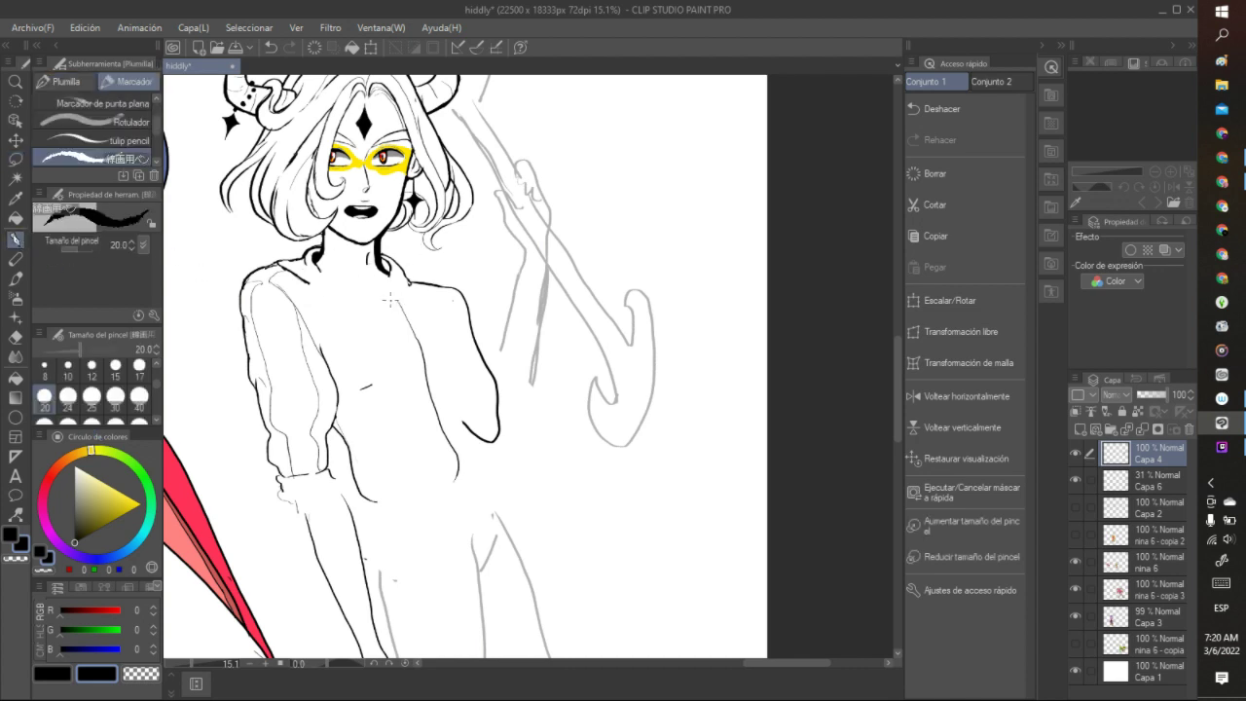
pyautogui.moveTo(393, 291)
pyautogui.mouseDown()
pyautogui.moveTo(407, 290)
pyautogui.moveTo(362, 298)
pyautogui.moveTo(300, 284)
pyautogui.moveTo(377, 288)
pyautogui.mouseUp()
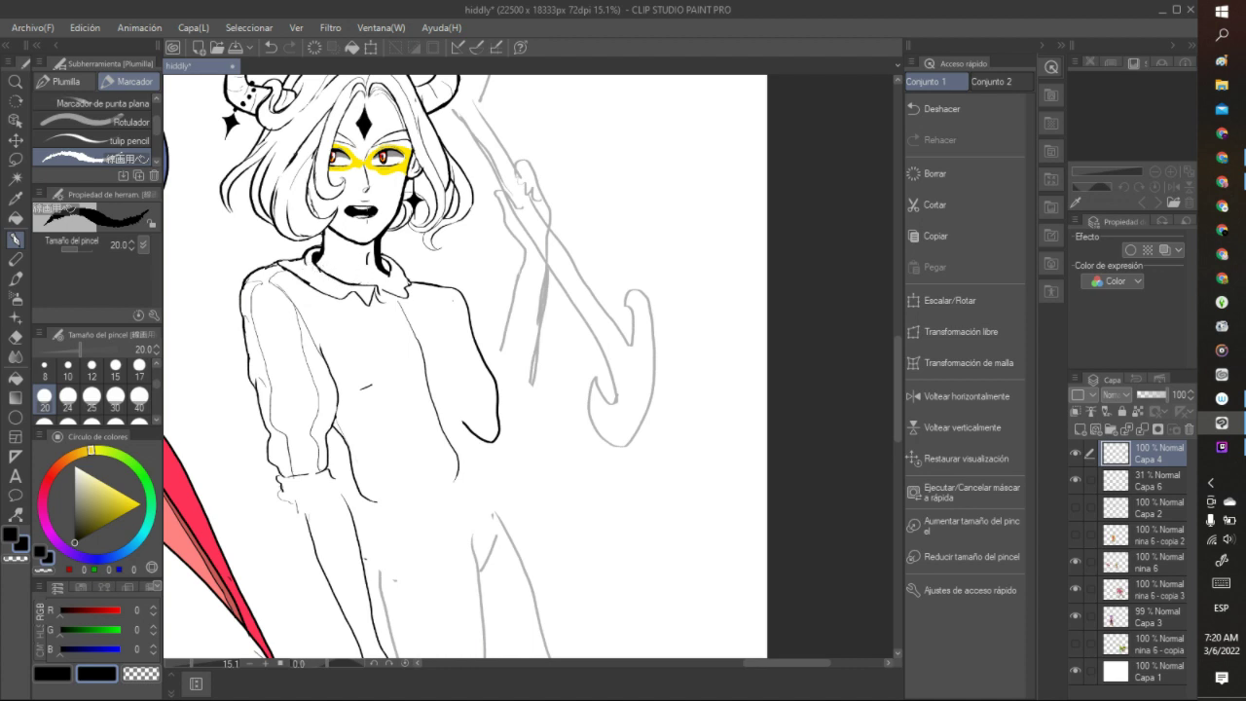
pyautogui.moveTo(368, 279); pyautogui.dragTo(345, 273)
pyautogui.moveTo(346, 240)
pyautogui.mouseDown()
pyautogui.moveTo(325, 265)
pyautogui.moveTo(331, 278)
pyautogui.moveTo(368, 266)
pyautogui.mouseUp()
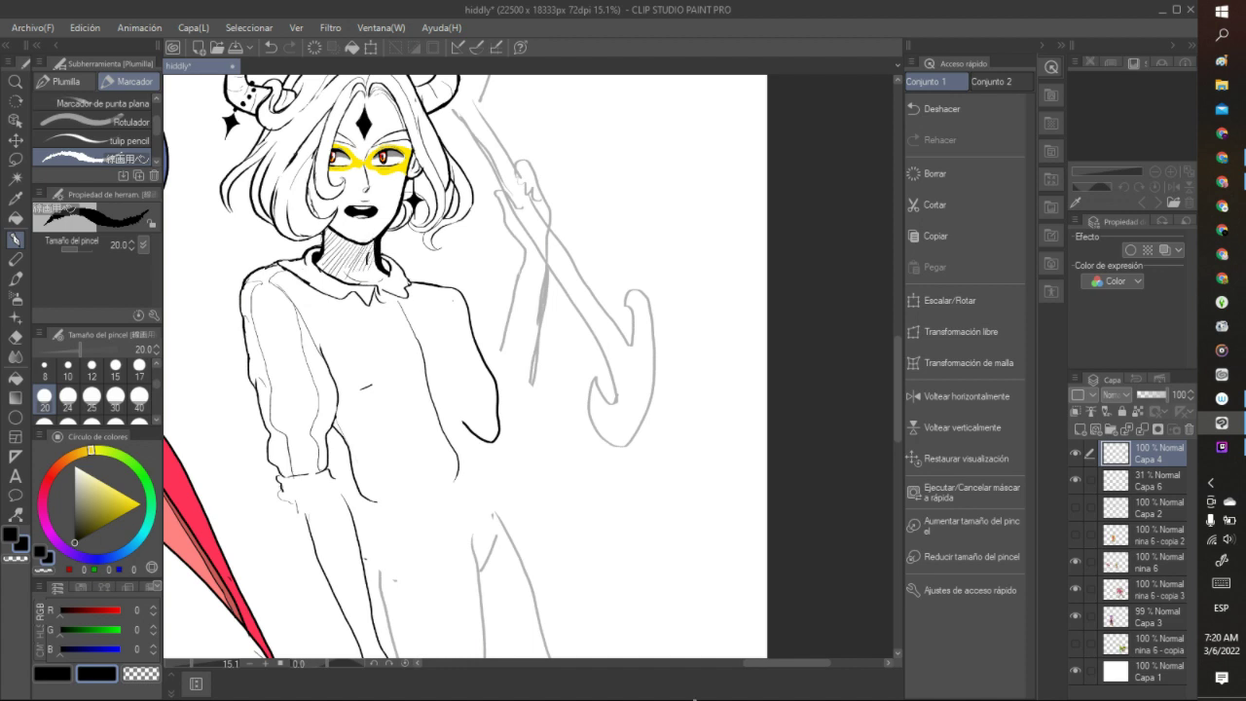
# - Draw a long pointed necktie with its knot below the collar, and a curved garment edge beside the raised arm
pyautogui.scroll(-5, 346, 140)
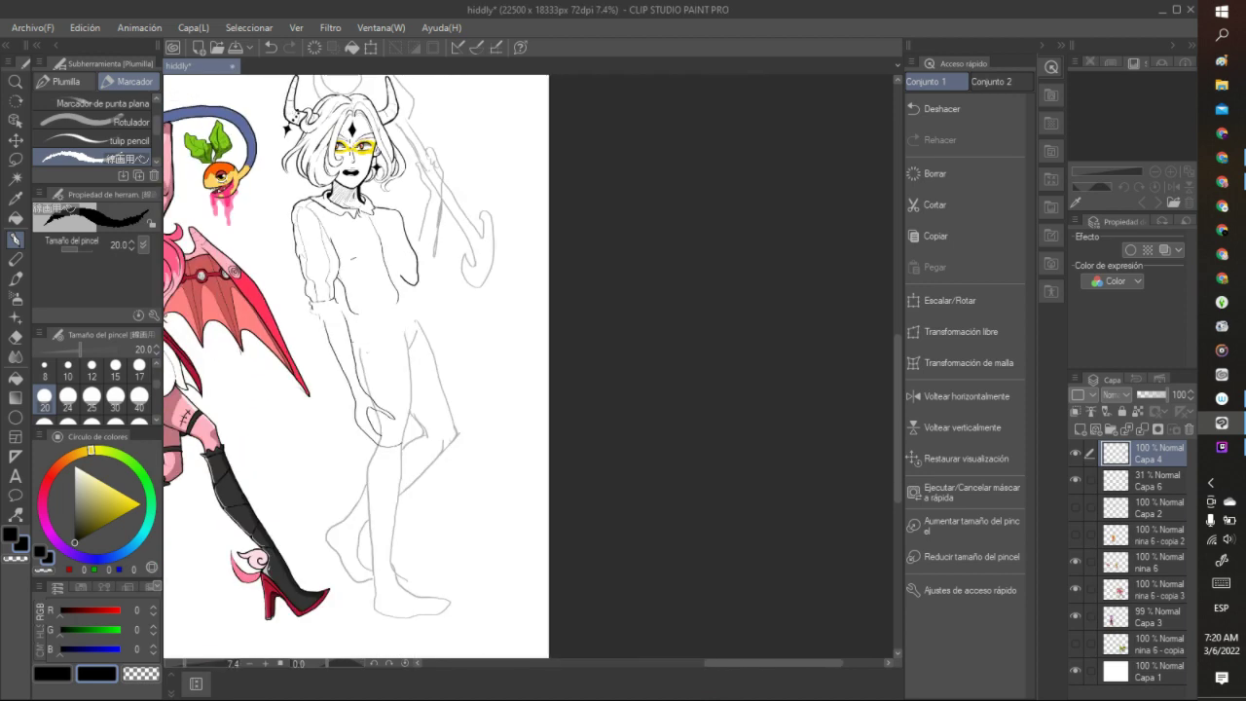
pyautogui.scroll(3, 346, 140)
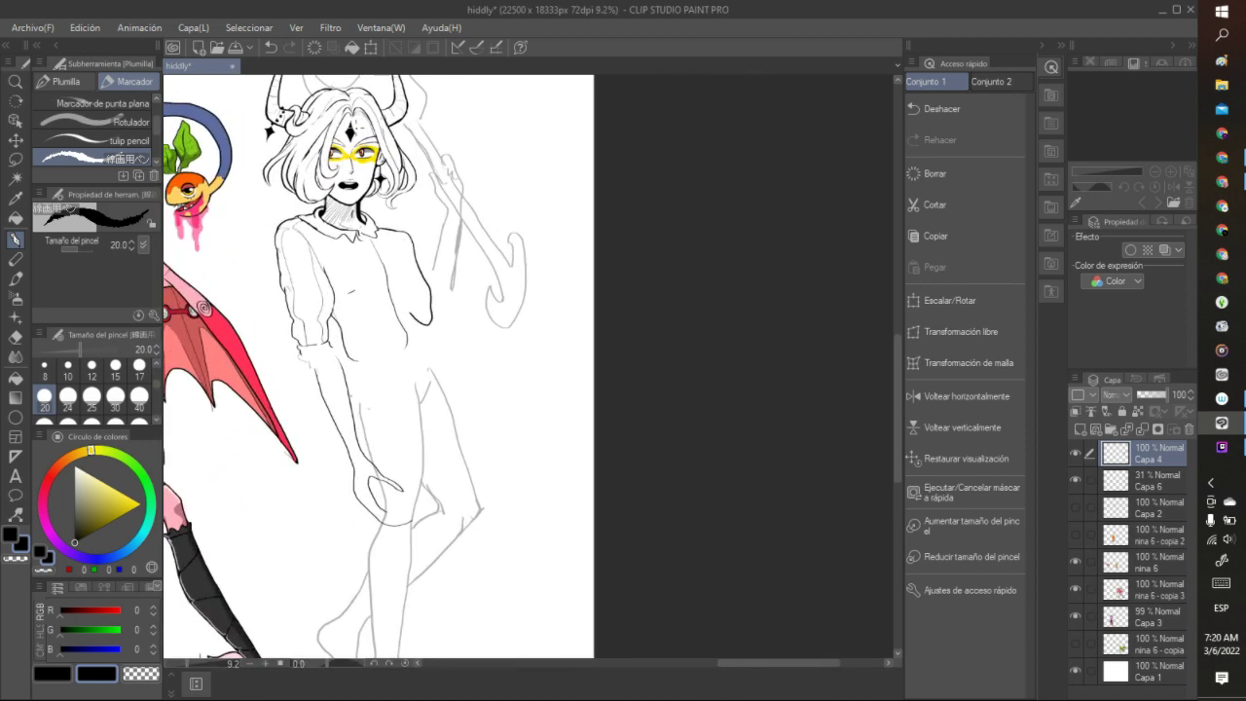
pyautogui.scroll(1, 353, 125)
pyautogui.moveTo(341, 208); pyautogui.dragTo(327, 222)
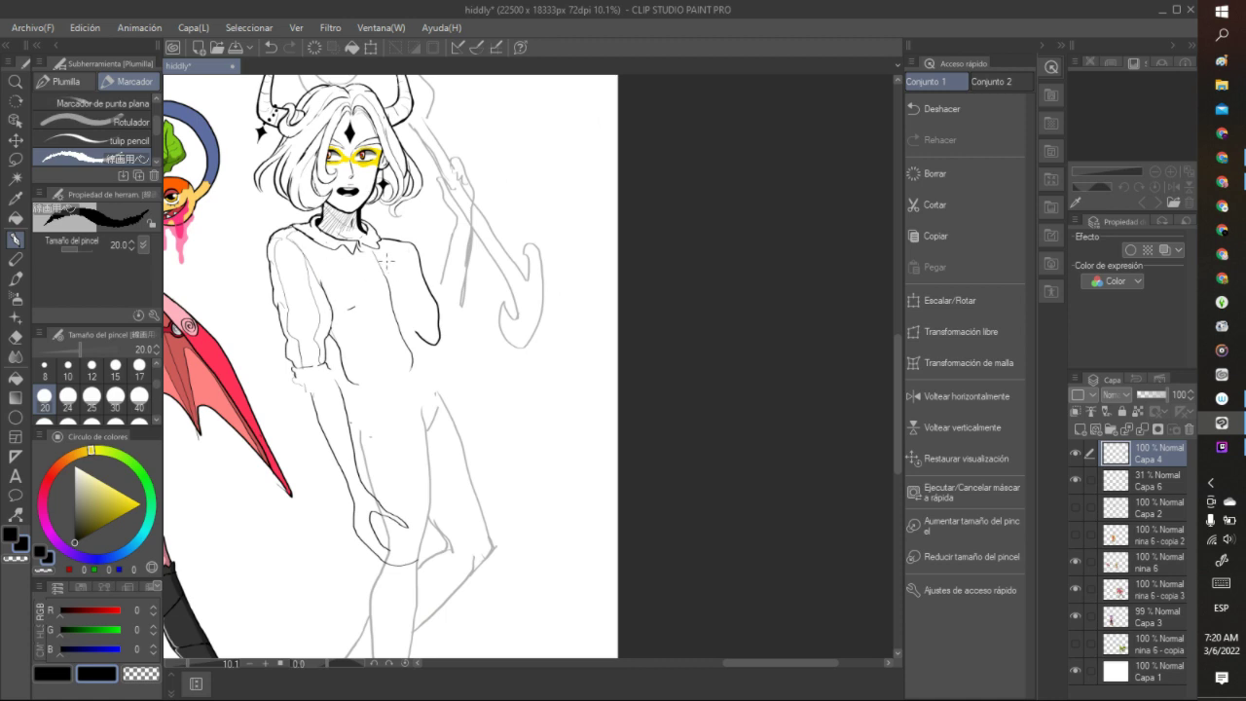
pyautogui.moveTo(399, 254)
pyautogui.mouseDown()
pyautogui.moveTo(416, 286)
pyautogui.moveTo(427, 375)
pyautogui.mouseUp()
pyautogui.moveTo(361, 252)
pyautogui.mouseDown()
pyautogui.moveTo(372, 263)
pyautogui.moveTo(360, 373)
pyautogui.moveTo(387, 297)
pyautogui.moveTo(378, 247)
pyautogui.mouseUp()
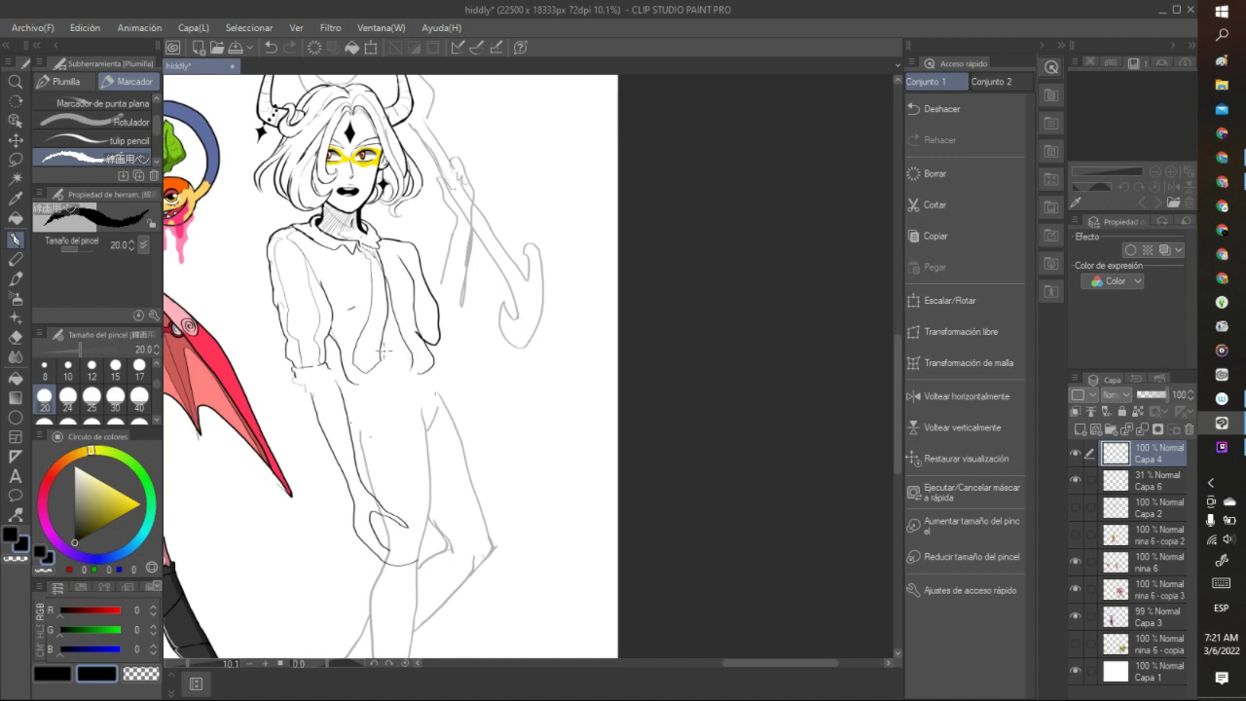
pyautogui.moveTo(382, 353); pyautogui.dragTo(389, 322)
pyautogui.moveTo(370, 367)
pyautogui.mouseDown()
pyautogui.moveTo(381, 359)
pyautogui.moveTo(357, 348)
pyautogui.moveTo(370, 321)
pyautogui.mouseUp()
pyautogui.moveTo(367, 253); pyautogui.dragTo(378, 256)
# - Undo the last tie-knot stroke and clear the remaining knot lines under the collar with a lasso selection
pyautogui.scroll(4, 421, 218)
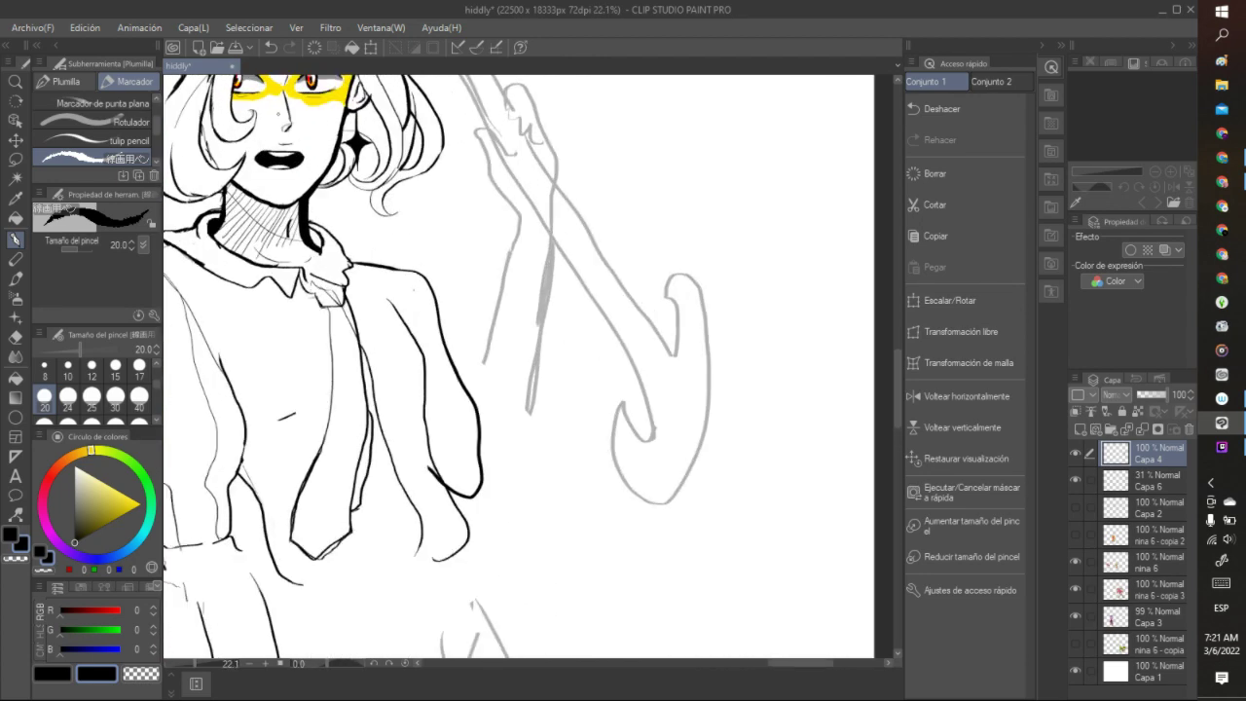
pyautogui.click(271, 47)
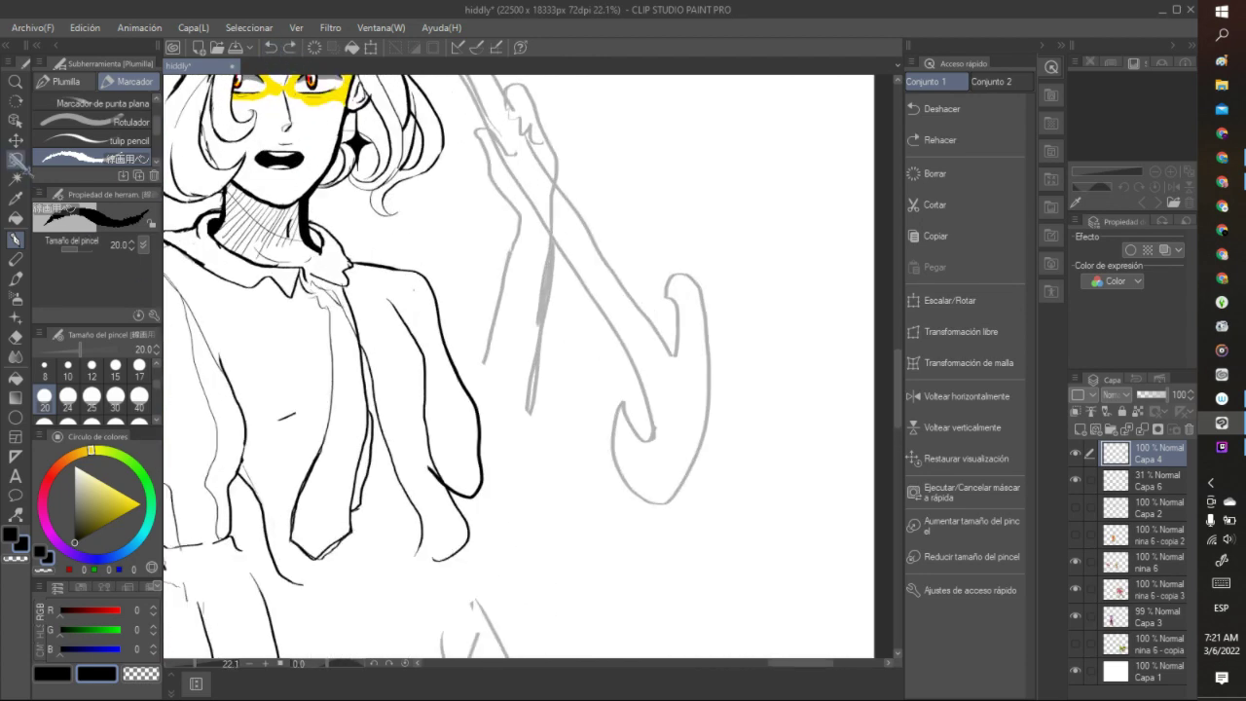
pyautogui.click(15, 158)
pyautogui.moveTo(335, 282)
pyautogui.mouseDown()
pyautogui.moveTo(314, 277)
pyautogui.moveTo(311, 297)
pyautogui.moveTo(354, 329)
pyautogui.moveTo(357, 314)
pyautogui.mouseUp()
pyautogui.hotkey('ctrl', 'd')
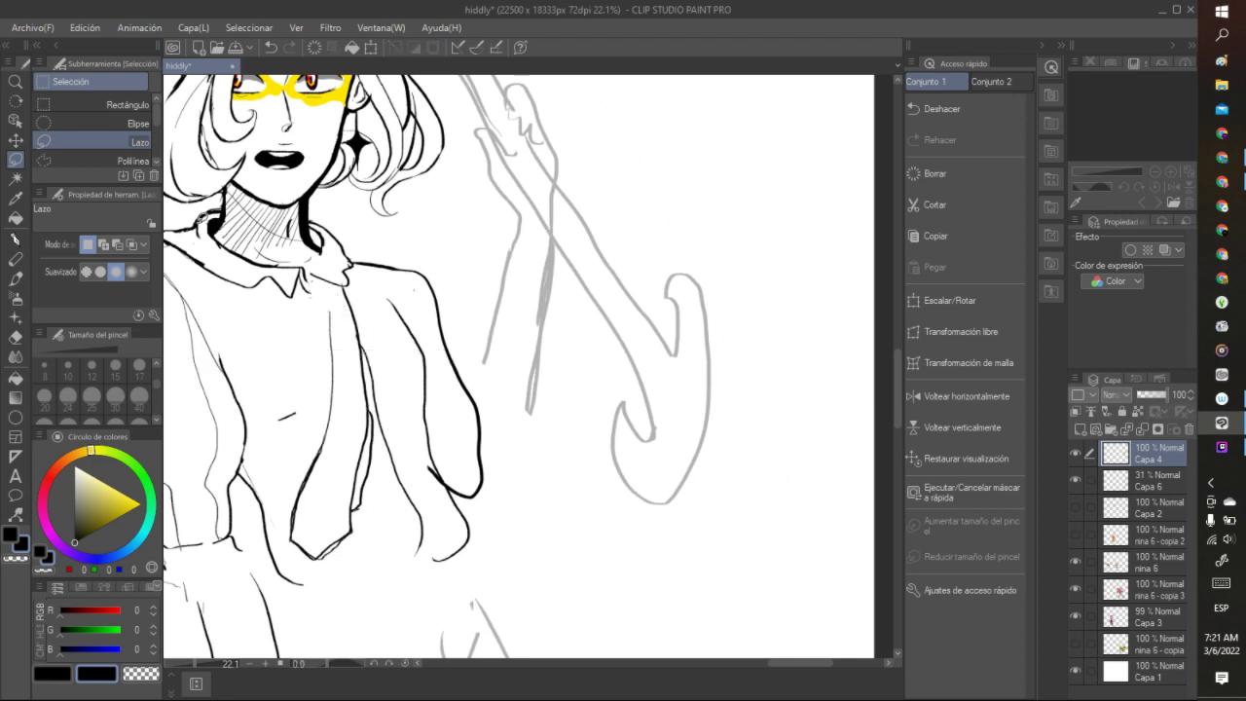
# - Redraw the tie knot beneath the collar with the marker, undoing unwanted strokes
pyautogui.click(16, 239)
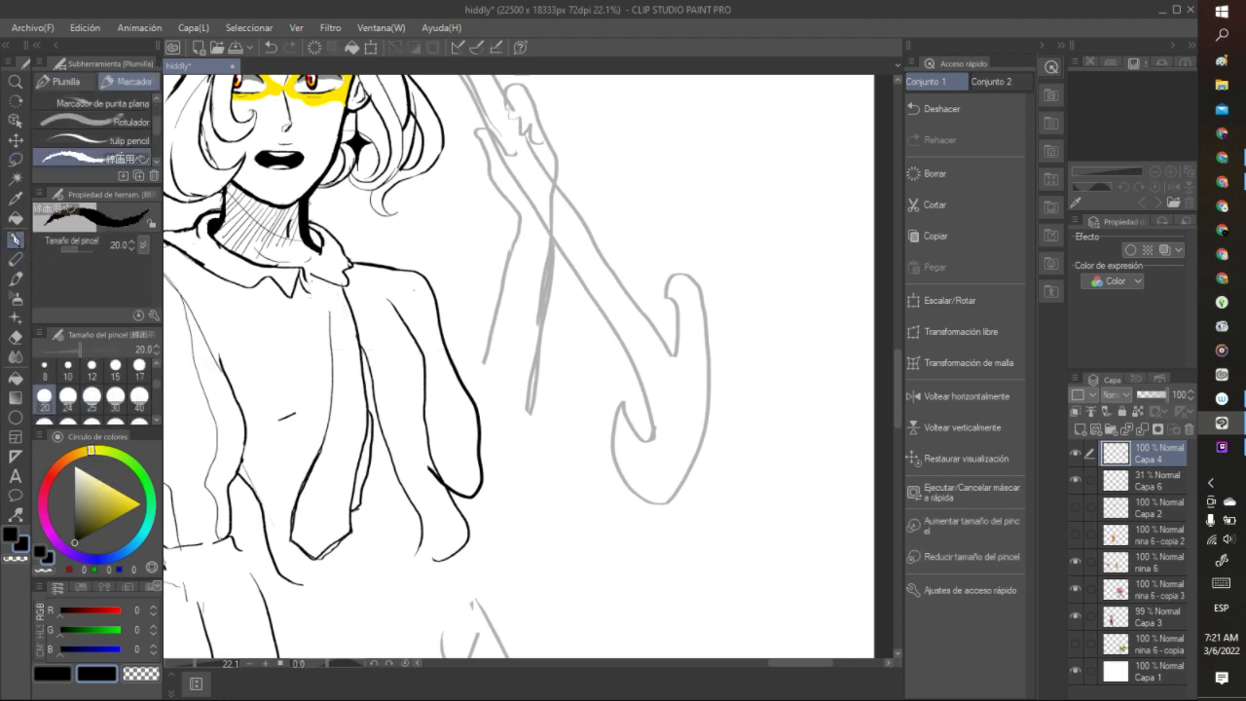
pyautogui.moveTo(322, 306); pyautogui.dragTo(350, 308)
pyautogui.click(271, 46)
pyautogui.moveTo(315, 290); pyautogui.dragTo(319, 307)
pyautogui.click(270, 46)
pyautogui.moveTo(346, 304); pyautogui.dragTo(319, 312)
pyautogui.moveTo(310, 288); pyautogui.dragTo(329, 285)
# - Ink the tie knot under the collar and the small collar fold beside it, cleaning overlapping lines with the transparent color
pyautogui.click(14, 197)
pyautogui.click(15, 239)
pyautogui.click(43, 571)
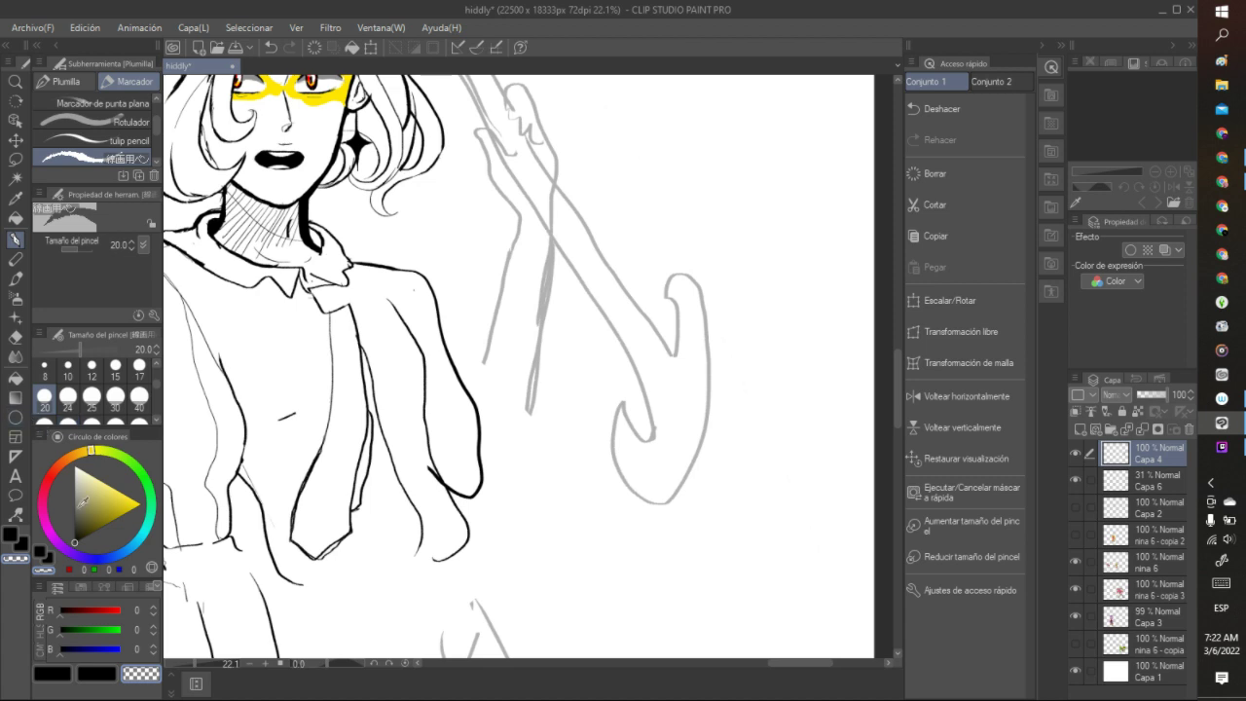
pyautogui.click(11, 535)
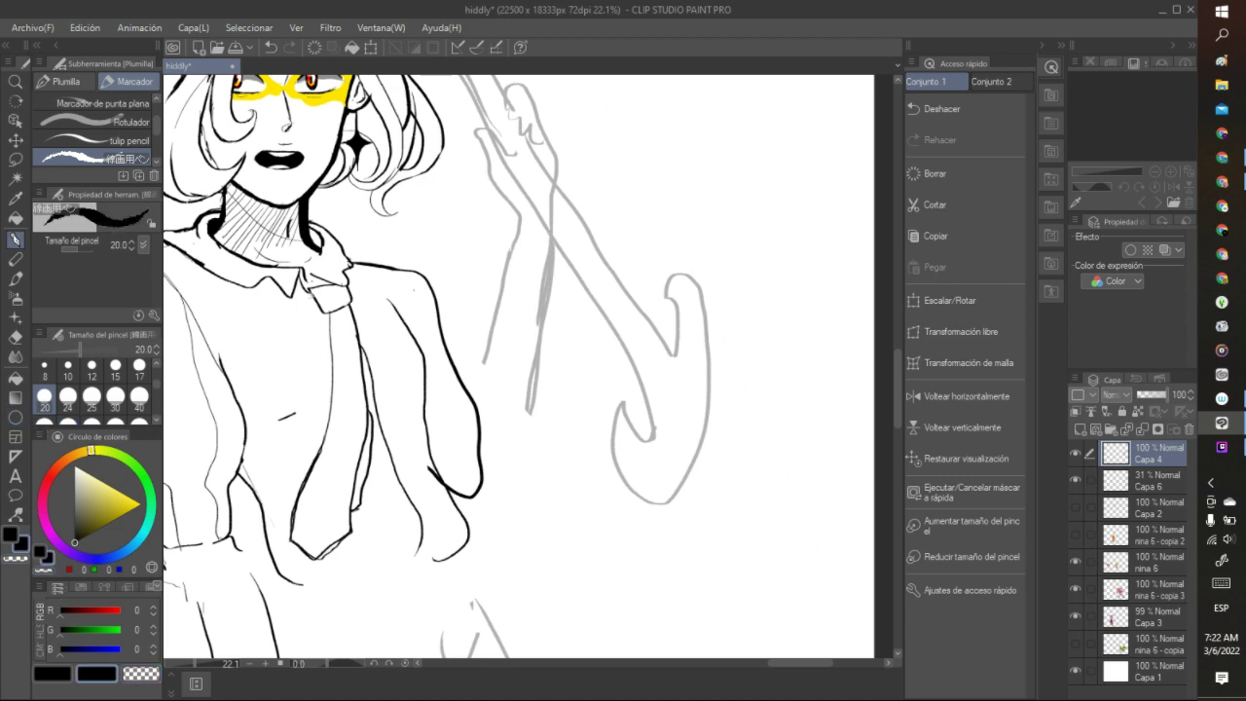
pyautogui.moveTo(306, 279)
pyautogui.mouseDown()
pyautogui.moveTo(319, 285)
pyautogui.moveTo(325, 235)
pyautogui.moveTo(316, 245)
pyautogui.moveTo(313, 226)
pyautogui.mouseUp()
# - Clean up the collar edge beside the neck with the transparent color, undo an unwanted stroke, and return to black ink
pyautogui.click(16, 559)
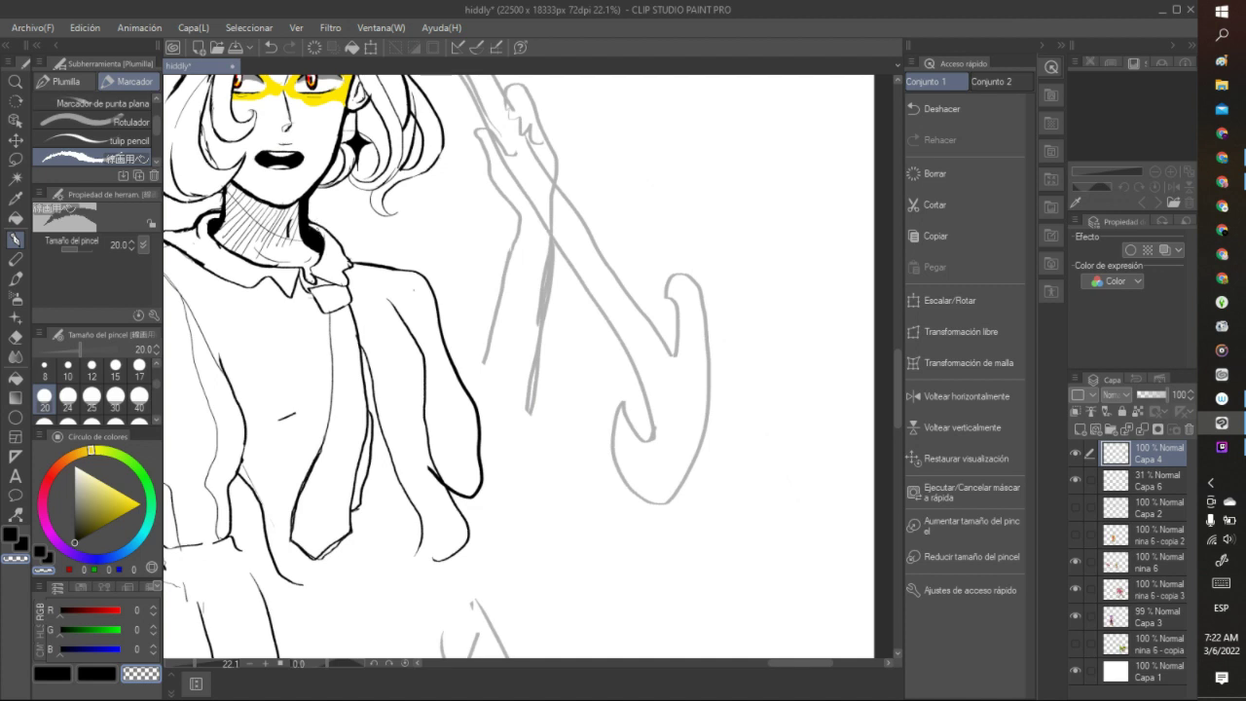
pyautogui.moveTo(318, 229); pyautogui.dragTo(326, 239)
pyautogui.click(271, 46)
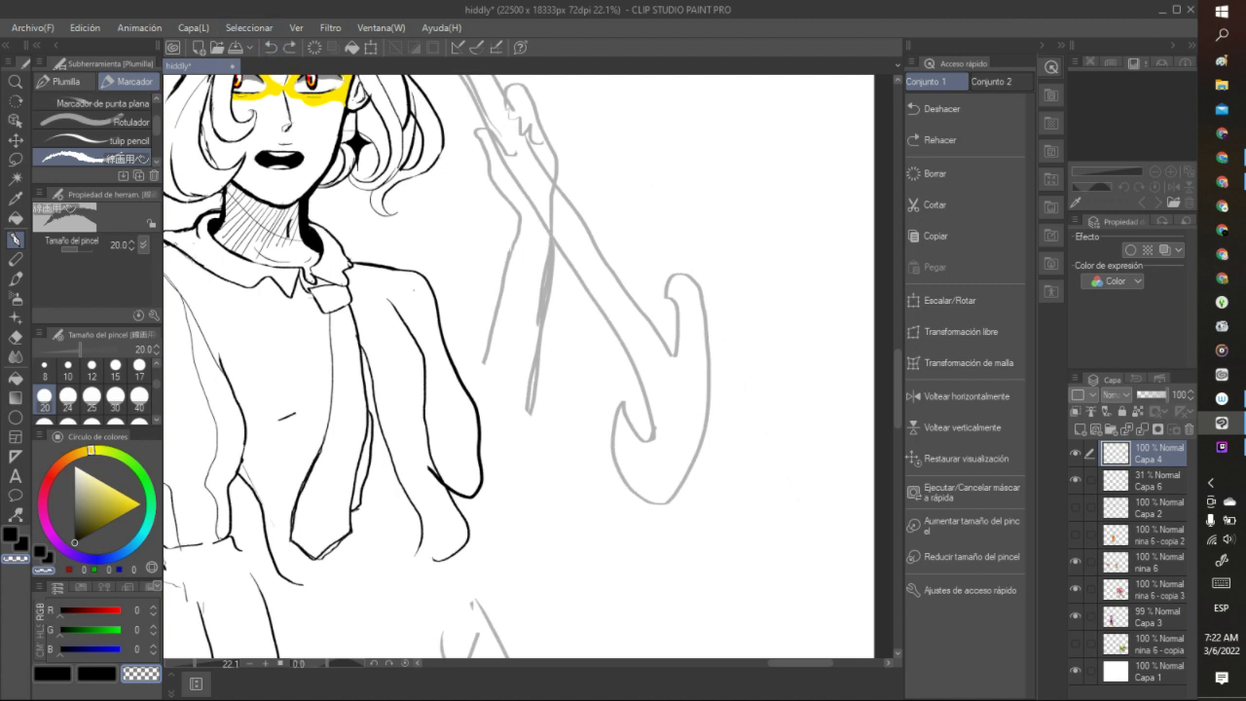
pyautogui.click(205, 267)
pyautogui.press('c')
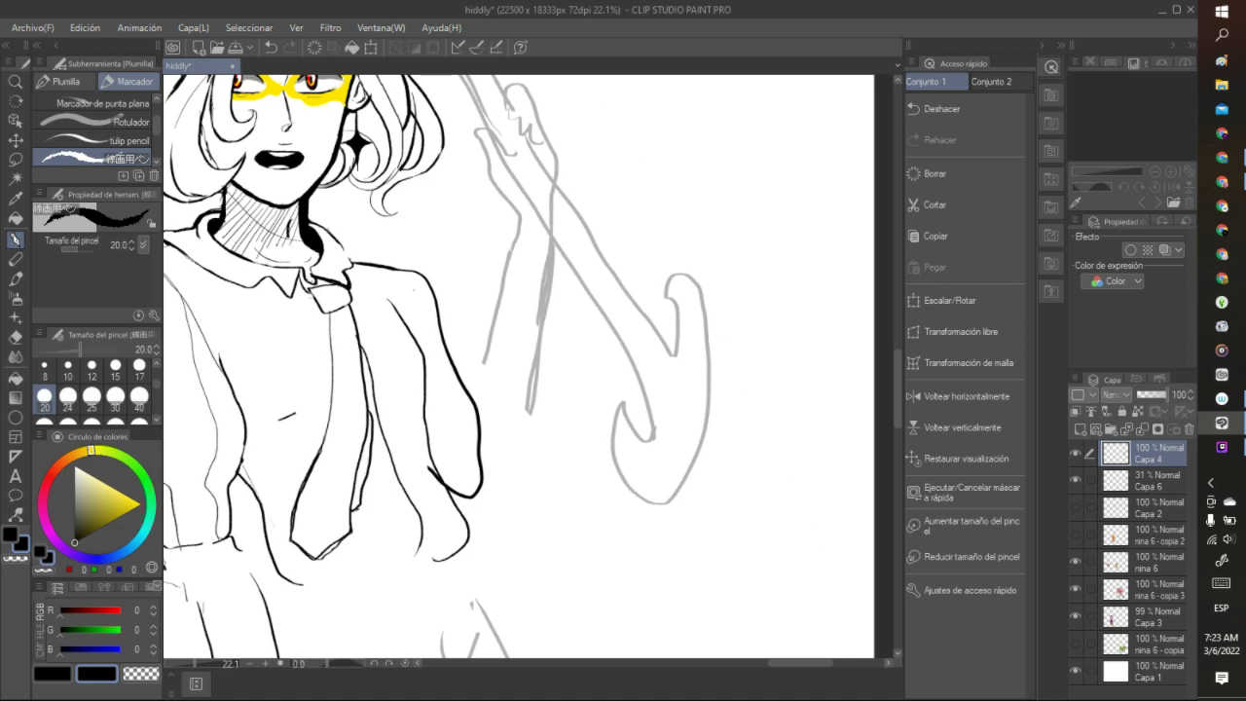
# - Refine the lines where the tie knot meets the collar tips, alternating transparent-color erasing with black ink strokes
pyautogui.click(44, 571)
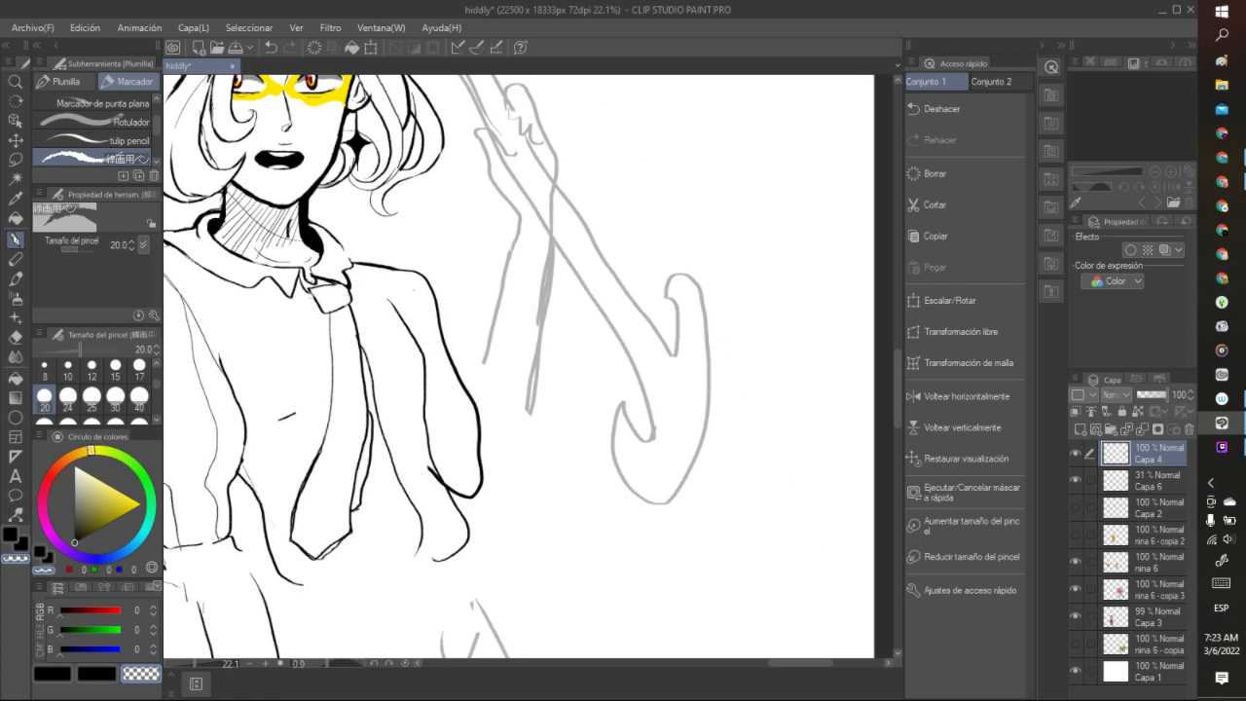
pyautogui.moveTo(333, 283); pyautogui.dragTo(326, 280)
pyautogui.click(338, 284)
pyautogui.press('c')
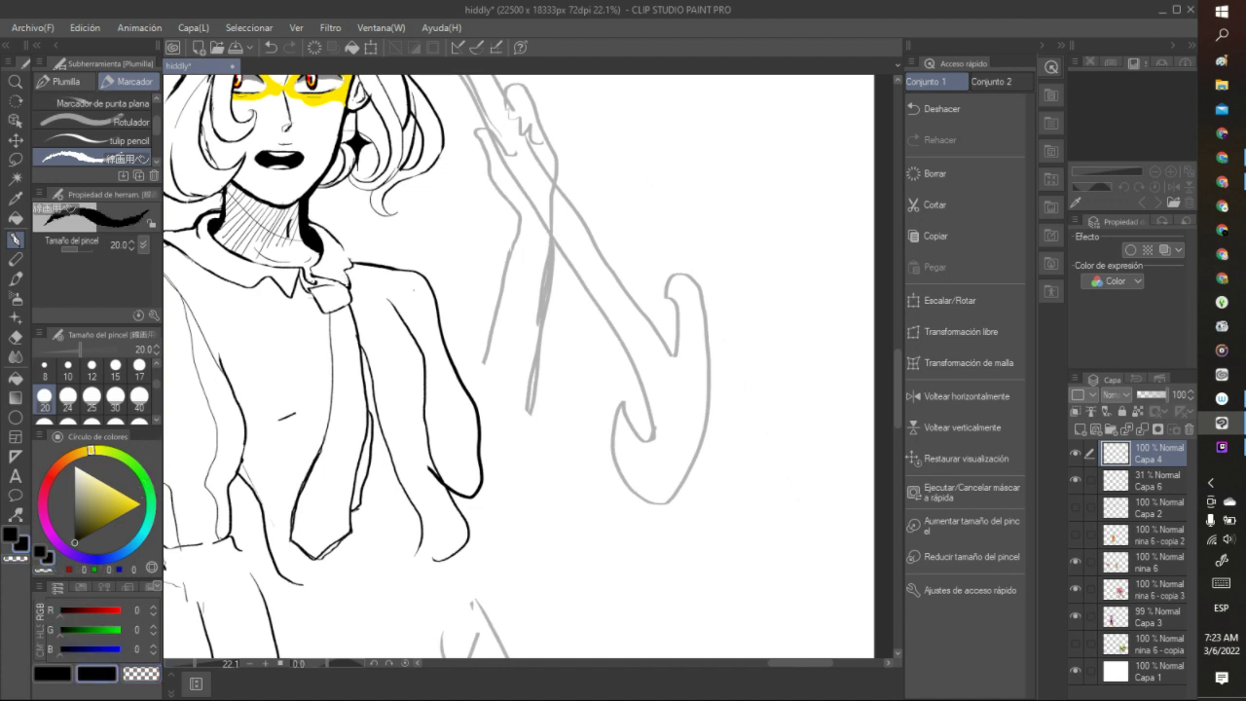
pyautogui.moveTo(335, 284); pyautogui.dragTo(306, 272)
pyautogui.press('c')
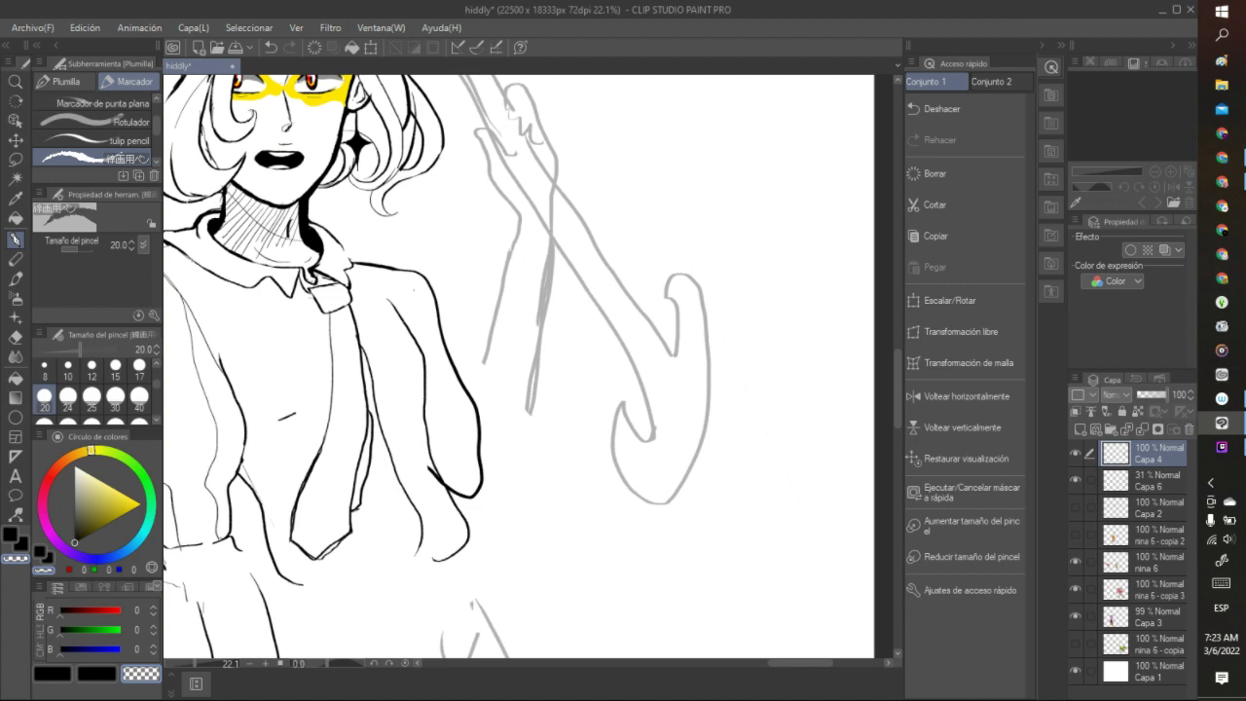
pyautogui.moveTo(318, 276)
pyautogui.mouseDown()
pyautogui.moveTo(333, 279)
pyautogui.moveTo(310, 280)
pyautogui.mouseUp()
pyautogui.press('c')
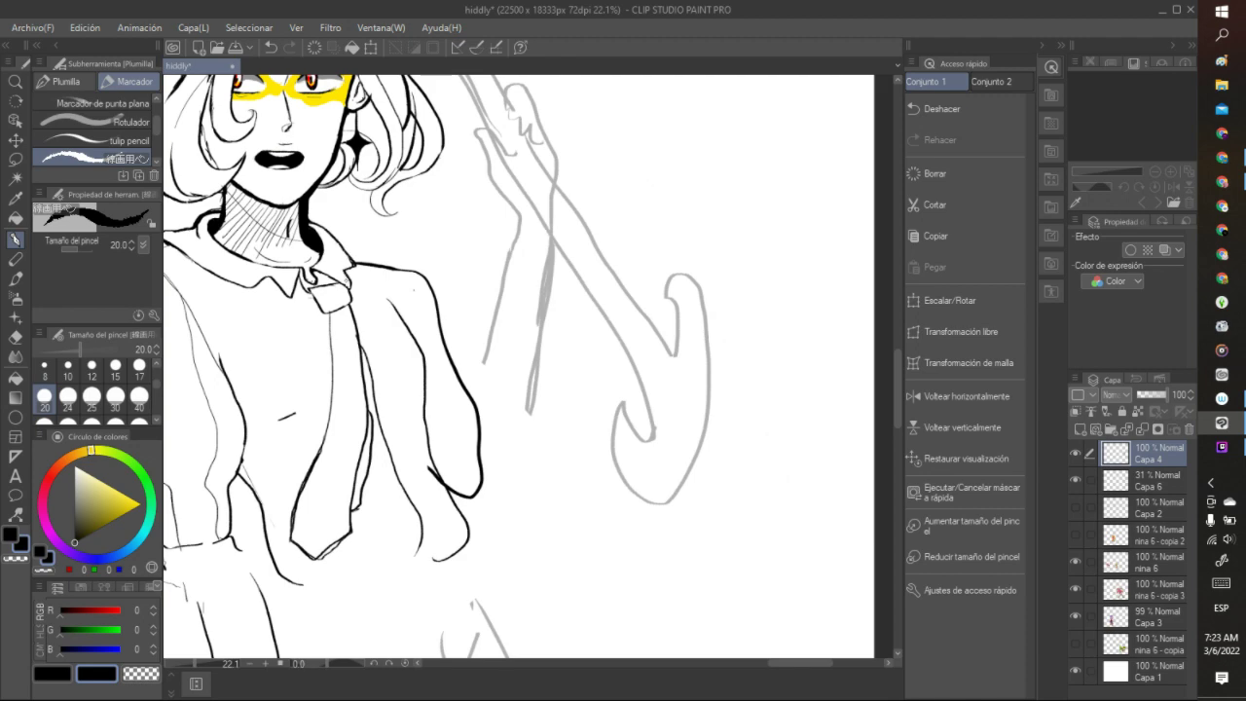
# - Lasso the overlapping lines where the left shoulder meets the collar, clear them, and deselect
pyautogui.scroll(-4, 331, 508)
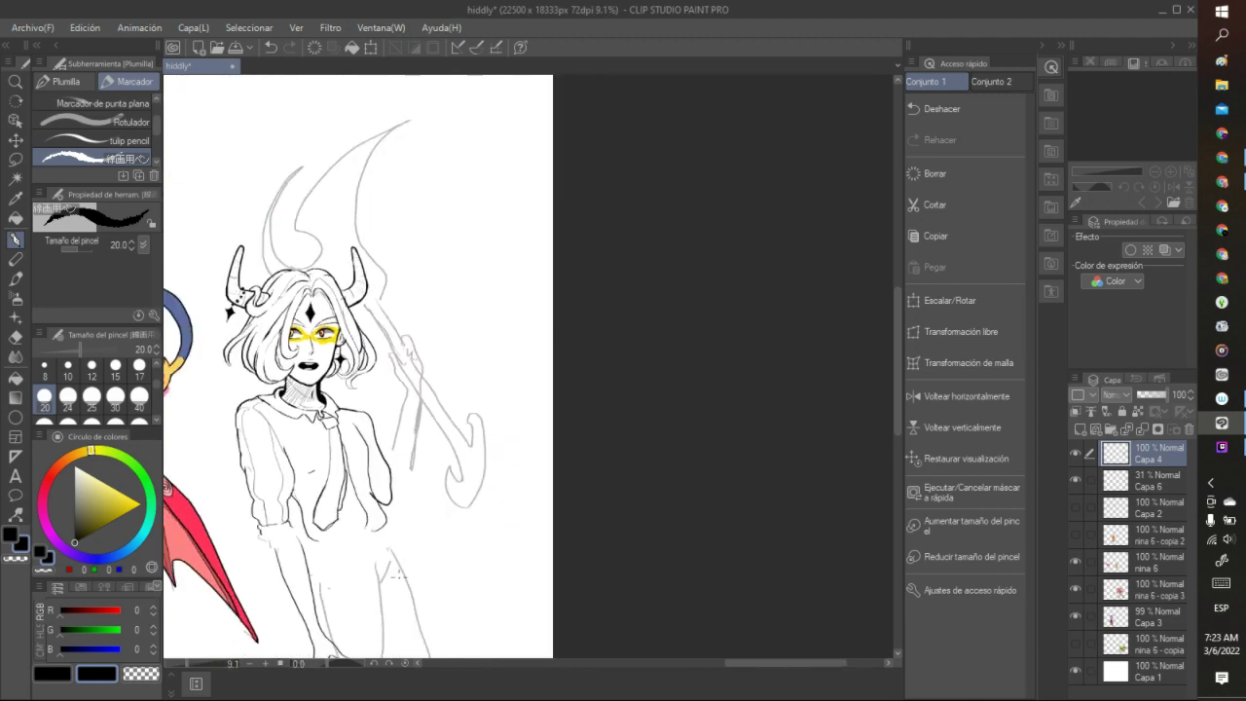
pyautogui.scroll(2, 320, 443)
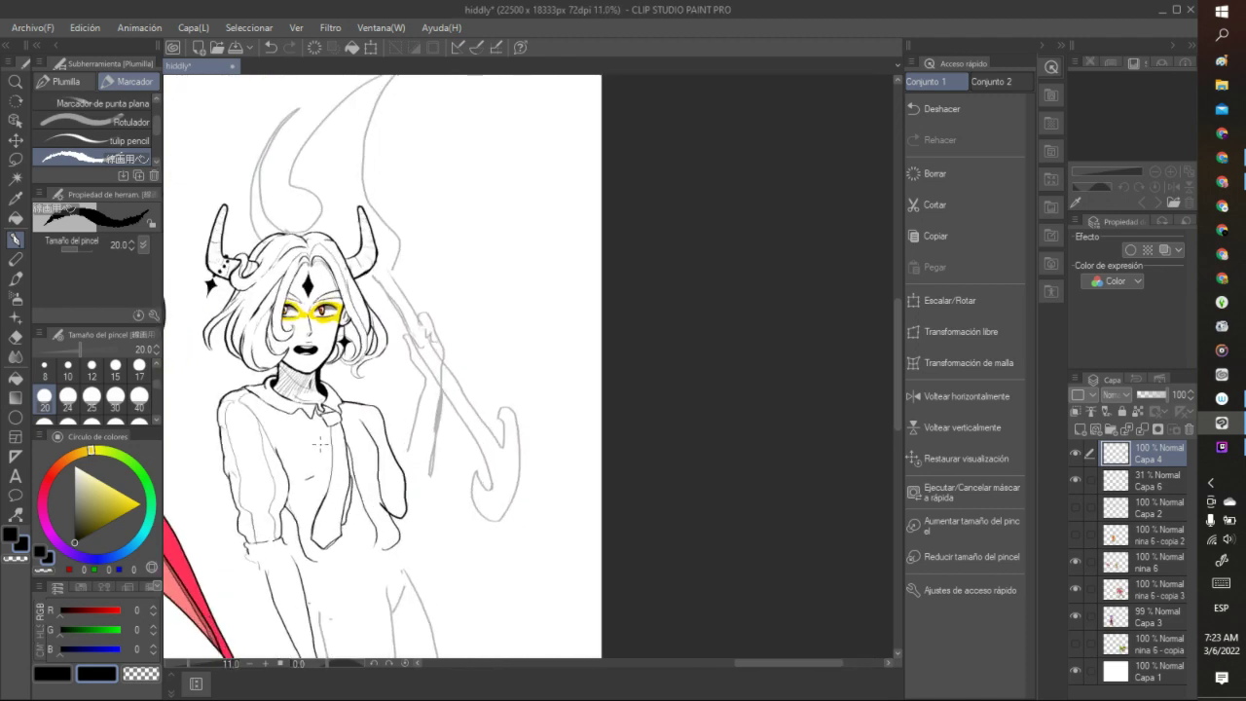
pyautogui.scroll(3, 235, 337)
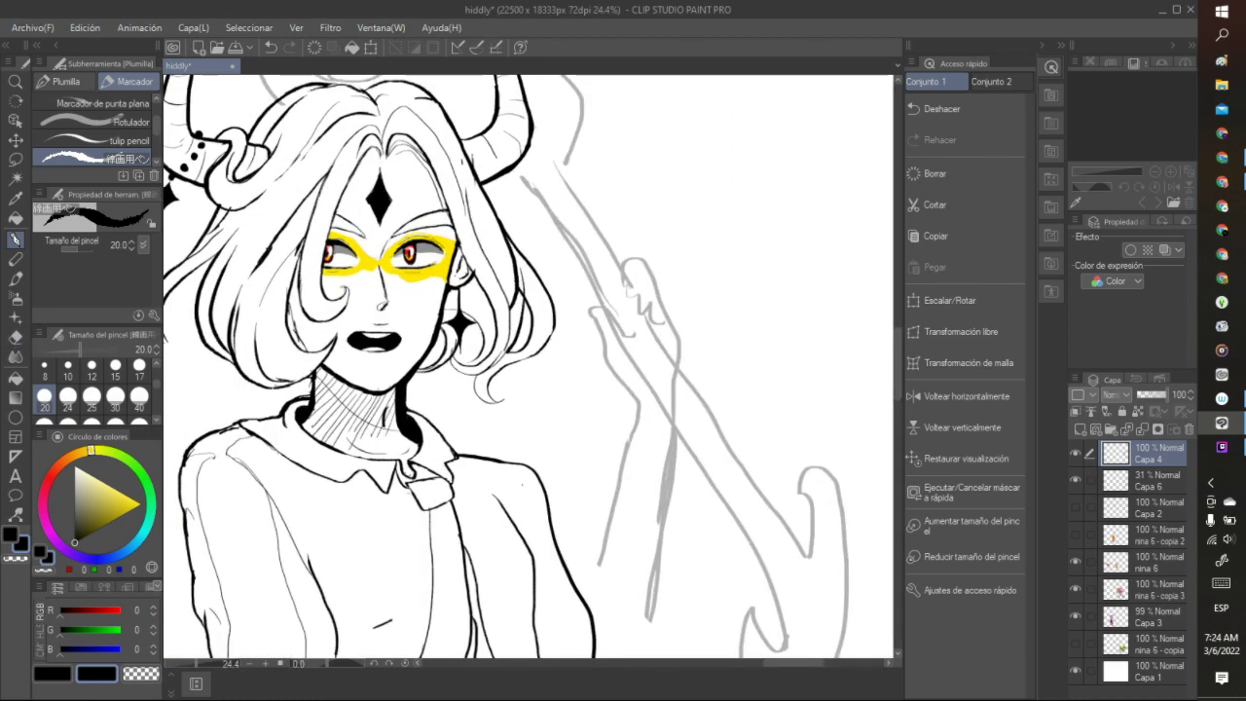
pyautogui.press('m')
pyautogui.moveTo(269, 409)
pyautogui.mouseDown()
pyautogui.moveTo(231, 414)
pyautogui.moveTo(256, 390)
pyautogui.moveTo(280, 434)
pyautogui.mouseUp()
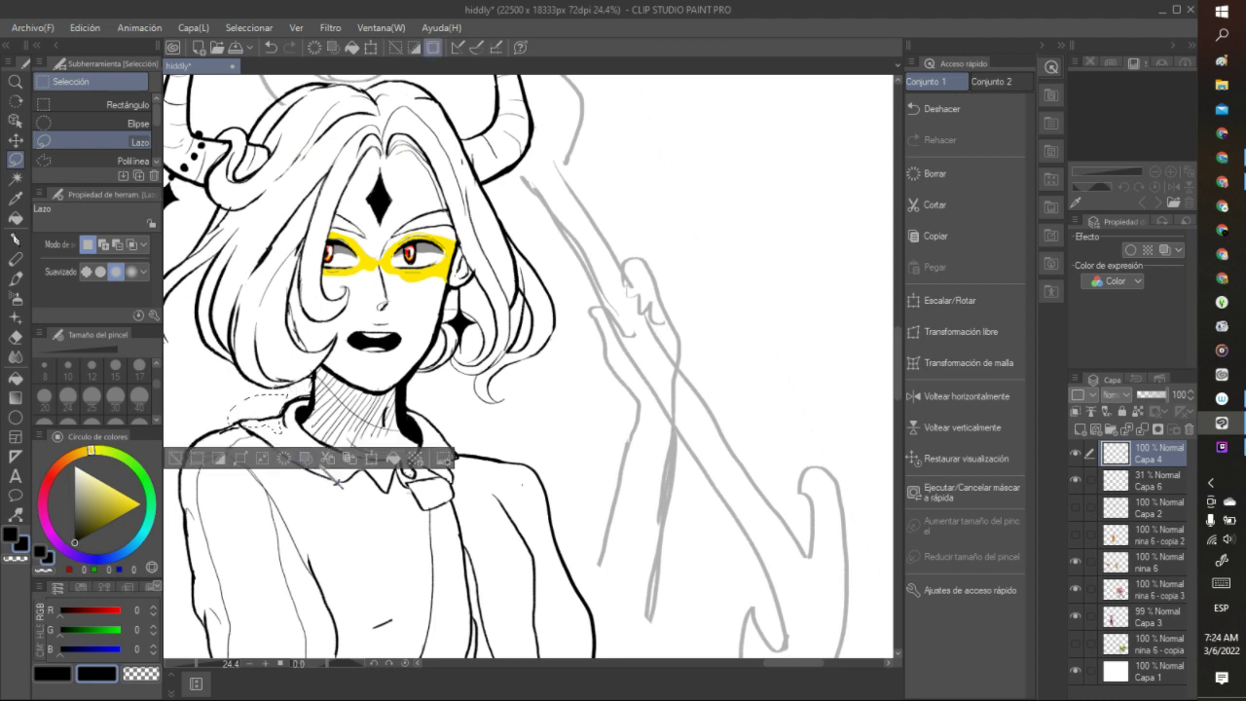
pyautogui.hotkey('ctrl', 'd')
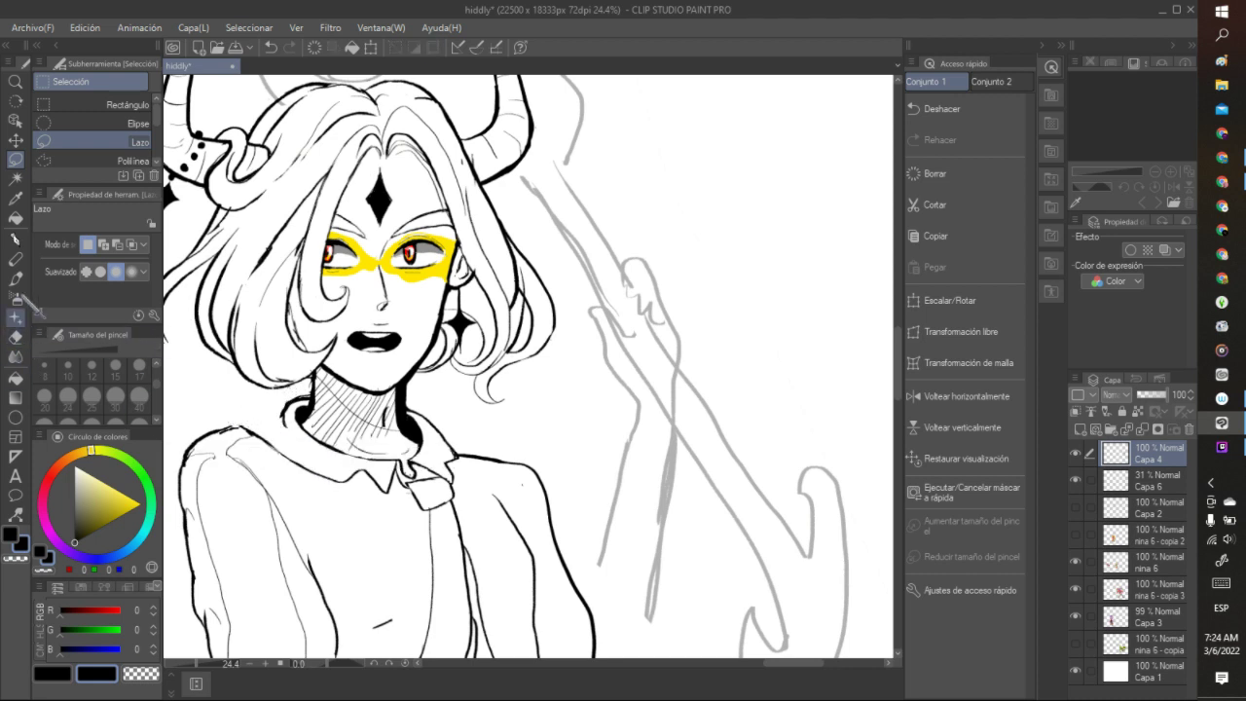
# - Re-ink the line joining the left shoulder to the collar with the black marker
pyautogui.click(15, 238)
pyautogui.click(74, 543)
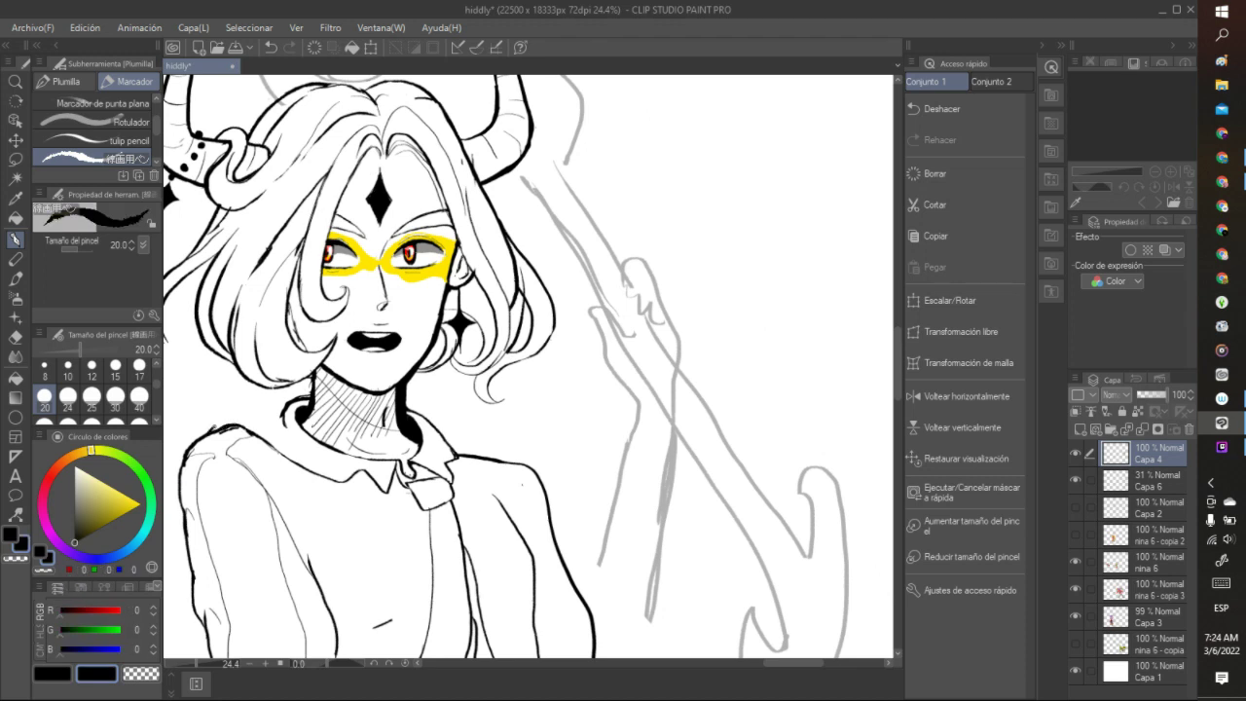
pyautogui.moveTo(230, 416)
pyautogui.mouseDown()
pyautogui.moveTo(292, 403)
pyautogui.moveTo(294, 435)
pyautogui.mouseUp()
pyautogui.scroll(-7, 295, 436)
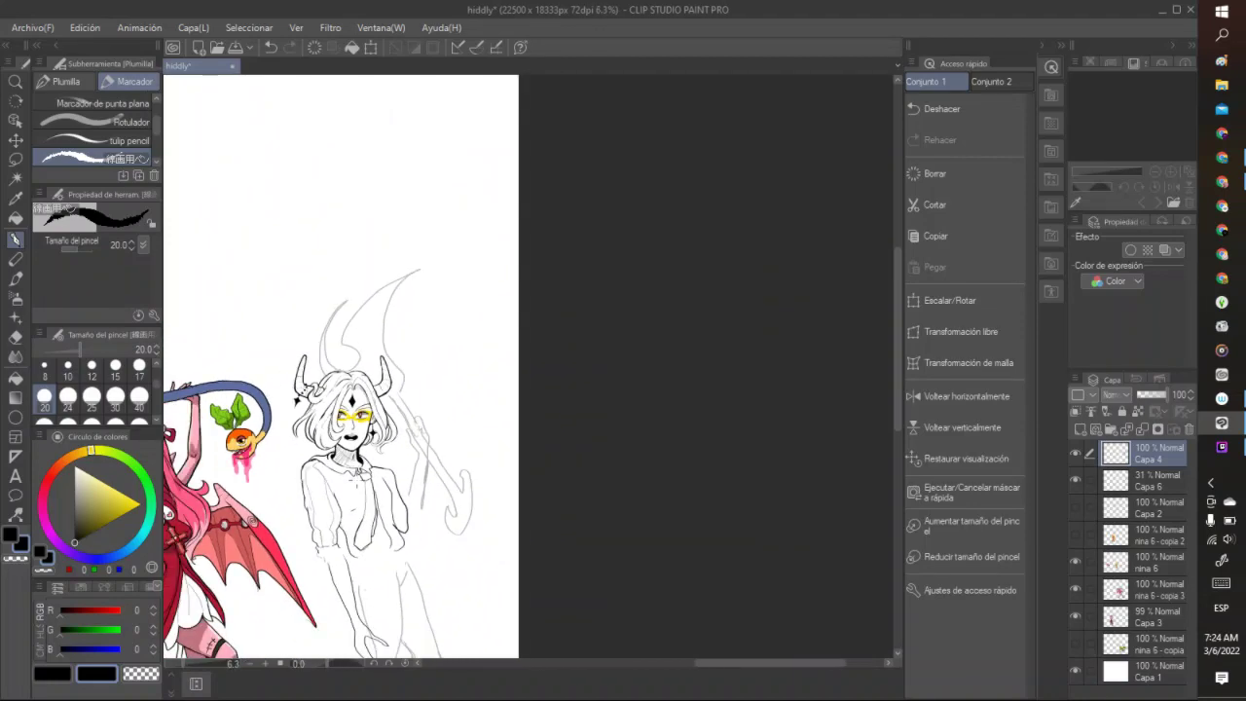
# - Draw short crosswise stripes along the whole length of the necktie
pyautogui.scroll(3, 398, 571)
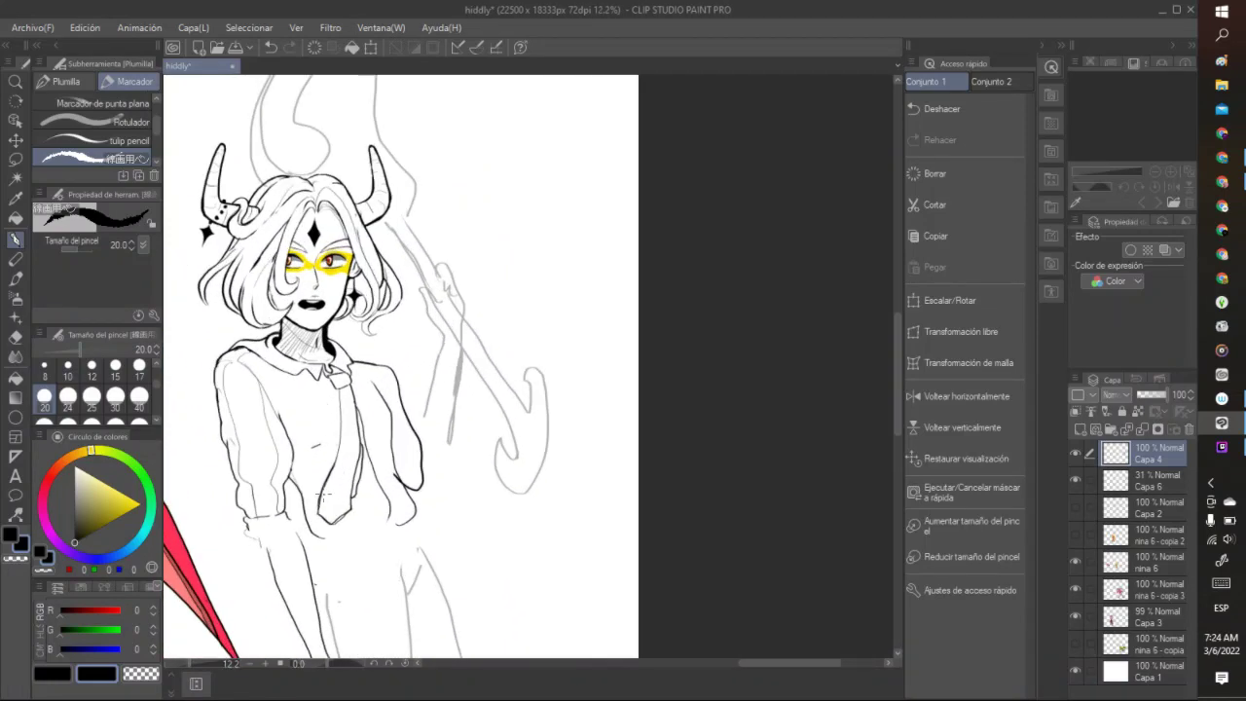
pyautogui.moveTo(327, 495)
pyautogui.mouseDown()
pyautogui.moveTo(349, 496)
pyautogui.moveTo(356, 460)
pyautogui.mouseUp()
pyautogui.moveTo(346, 469)
pyautogui.mouseDown()
pyautogui.moveTo(368, 462)
pyautogui.moveTo(352, 393)
pyautogui.mouseUp()
# - Try adding lengthwise lines through the tie's stripes, and undo them
pyautogui.moveTo(325, 510)
pyautogui.mouseDown()
pyautogui.moveTo(342, 519)
pyautogui.moveTo(333, 523)
pyautogui.moveTo(345, 387)
pyautogui.mouseUp()
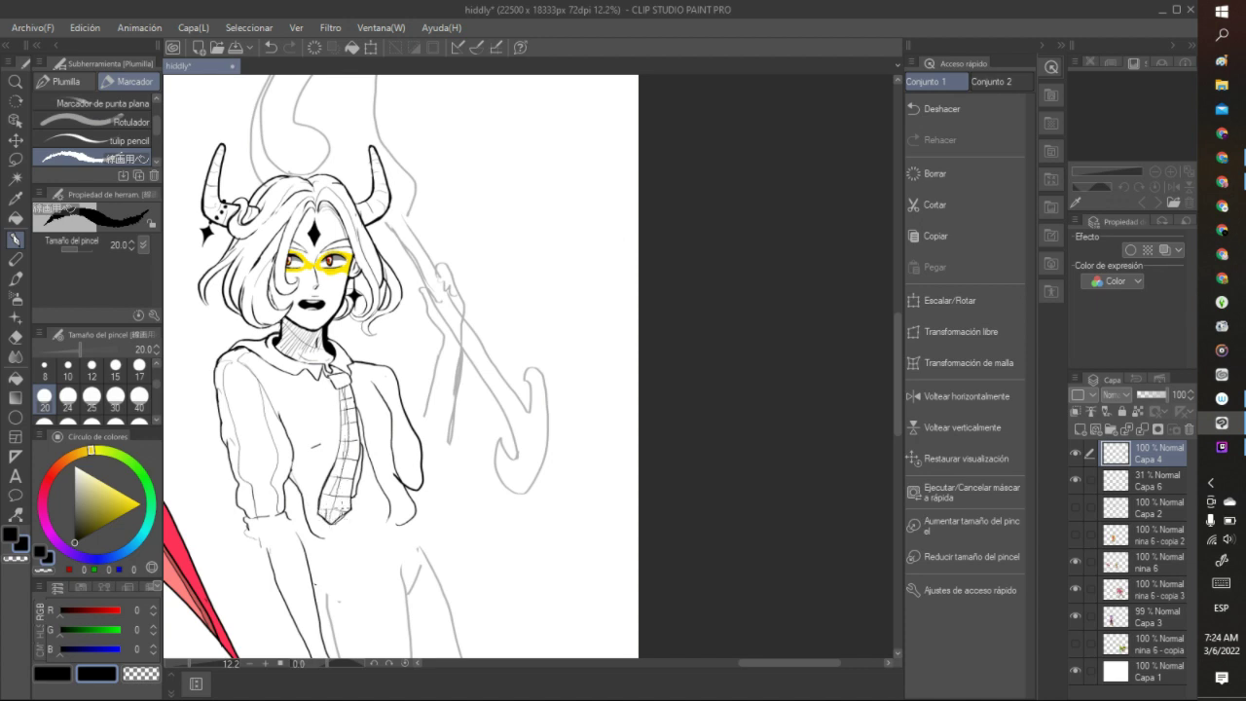
pyautogui.moveTo(345, 508); pyautogui.dragTo(348, 384)
pyautogui.click(271, 47)
pyautogui.click(270, 46)
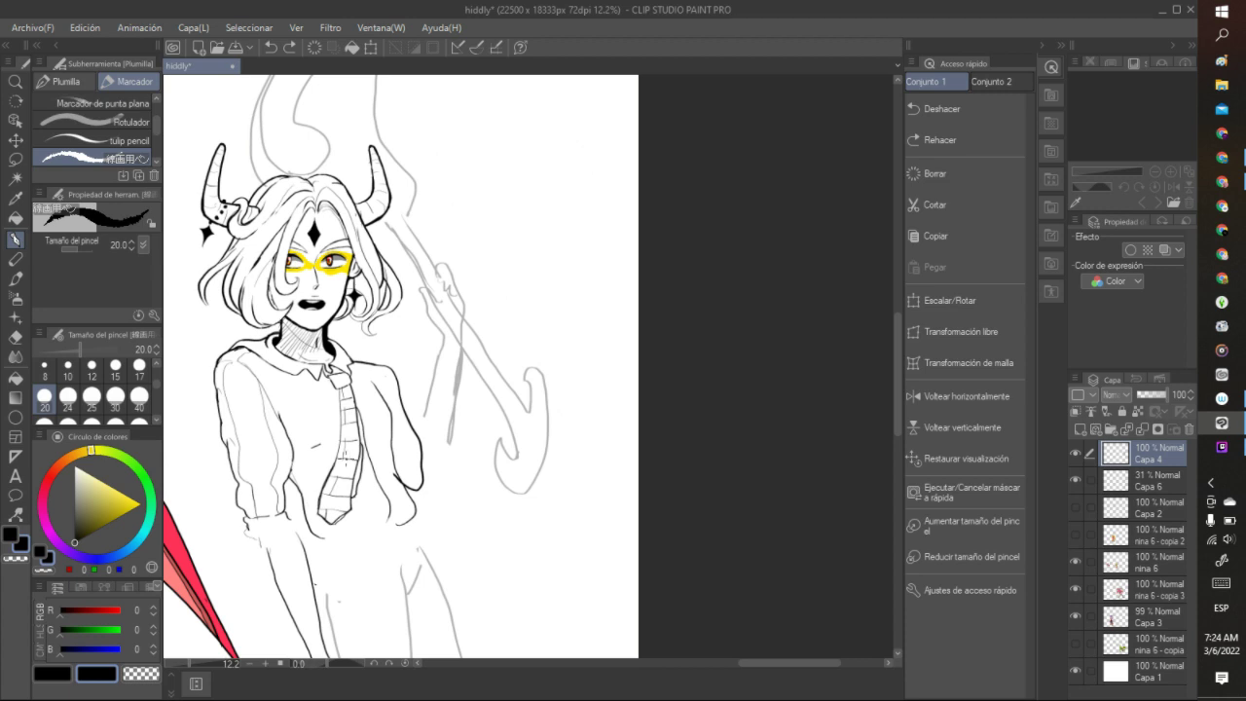
# - Try crossing the tie's stripes with diagonal lines, and undo them back to the plain stripes
pyautogui.moveTo(345, 479); pyautogui.dragTo(337, 486)
pyautogui.moveTo(344, 429); pyautogui.dragTo(352, 443)
pyautogui.moveTo(343, 446)
pyautogui.mouseDown()
pyautogui.moveTo(358, 435)
pyautogui.moveTo(356, 400)
pyautogui.mouseUp()
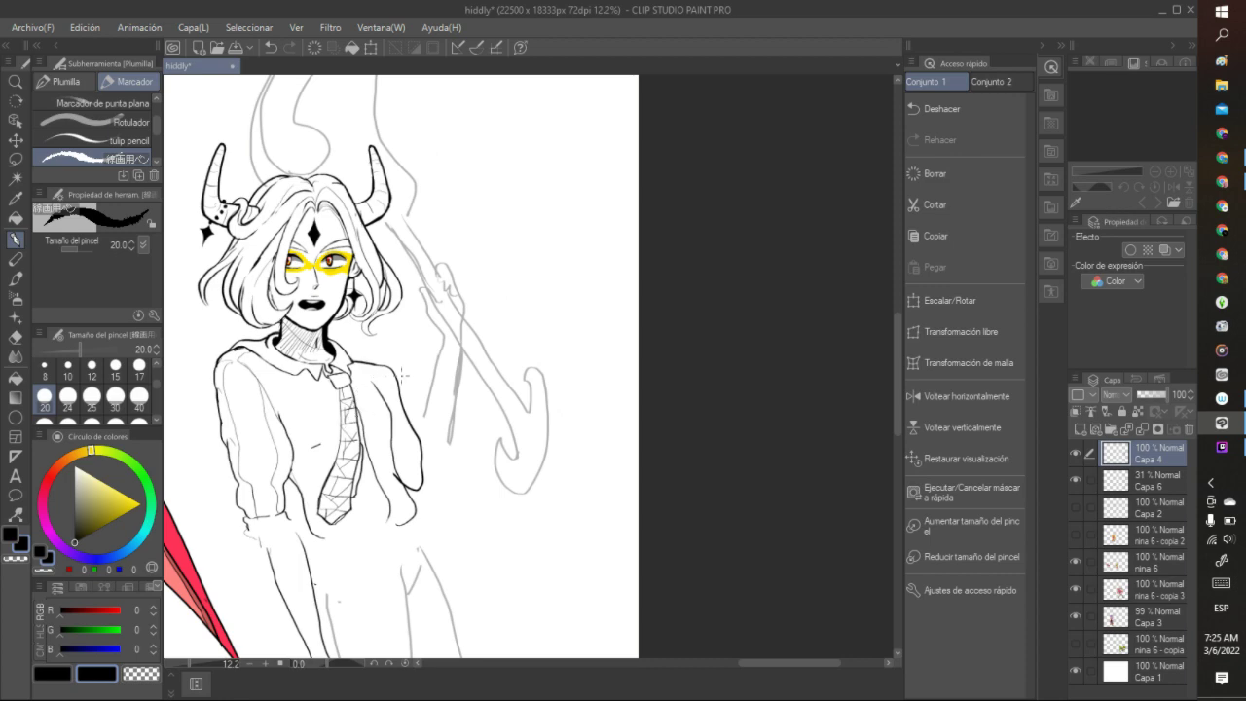
pyautogui.scroll(-2, 402, 374)
pyautogui.scroll(1, 383, 431)
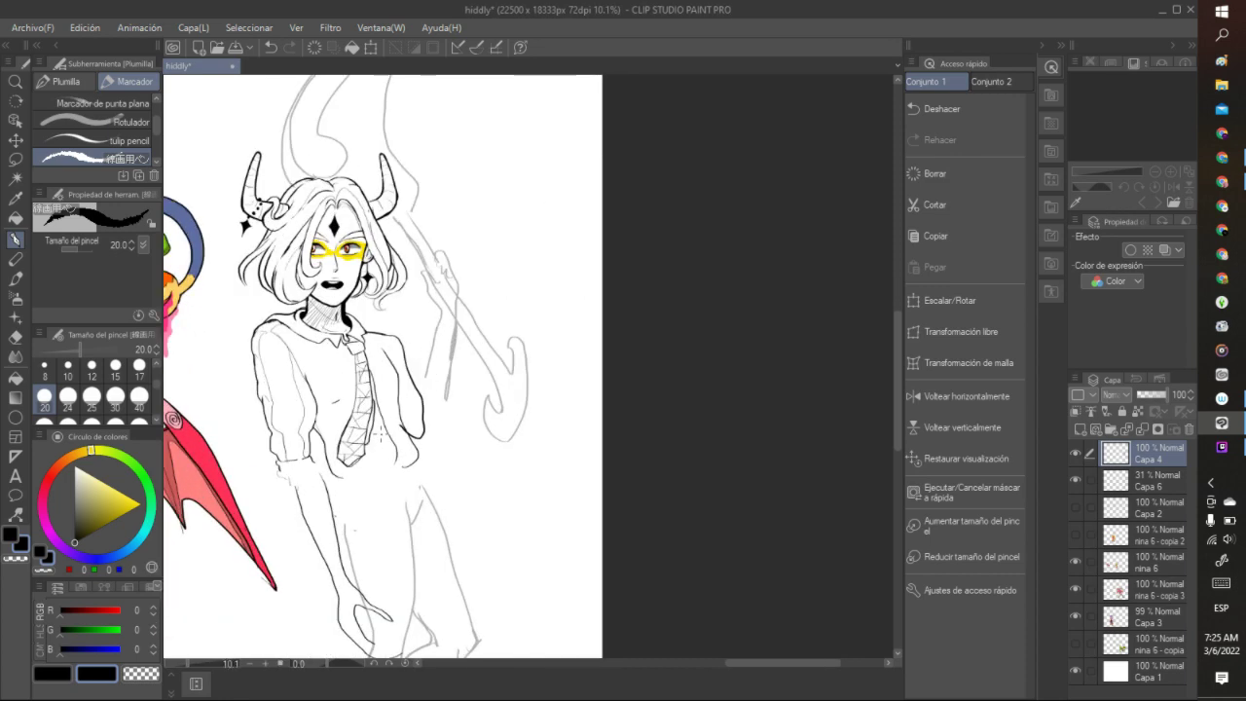
pyautogui.click(271, 46)
pyautogui.click(270, 47)
pyautogui.click(271, 47)
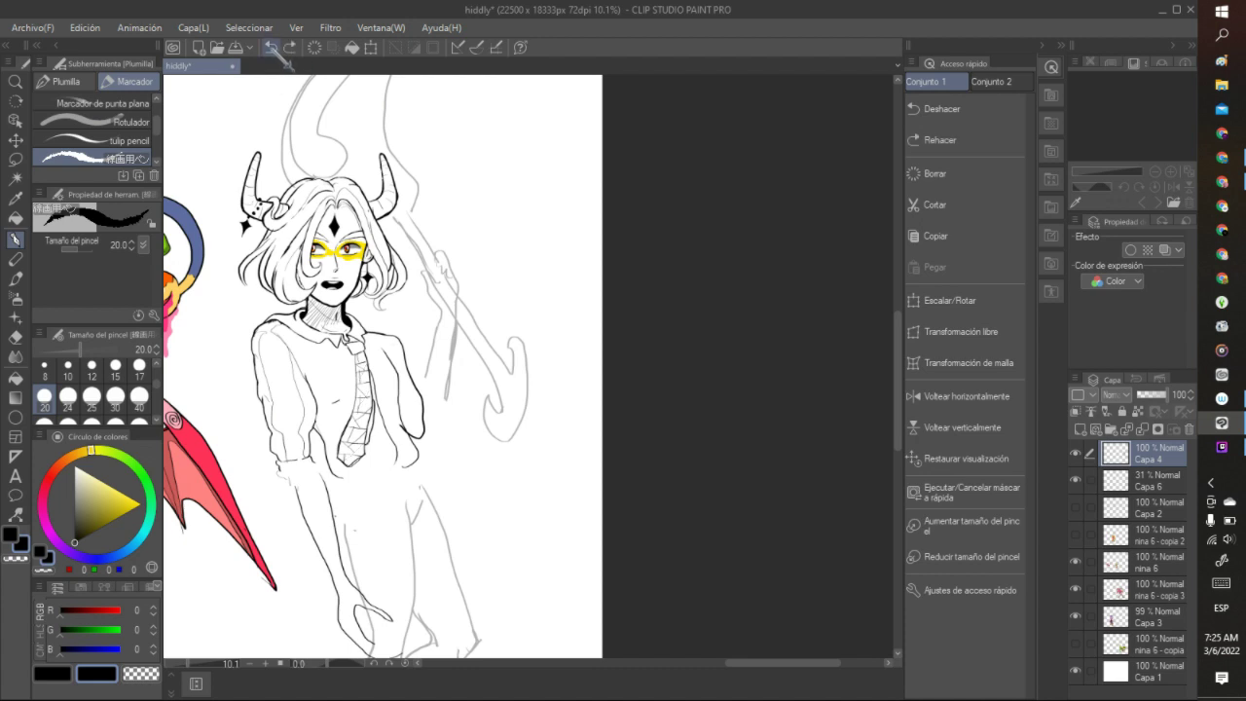
pyautogui.click(270, 47)
pyautogui.click(270, 47)
pyautogui.click(272, 47)
pyautogui.click(272, 47)
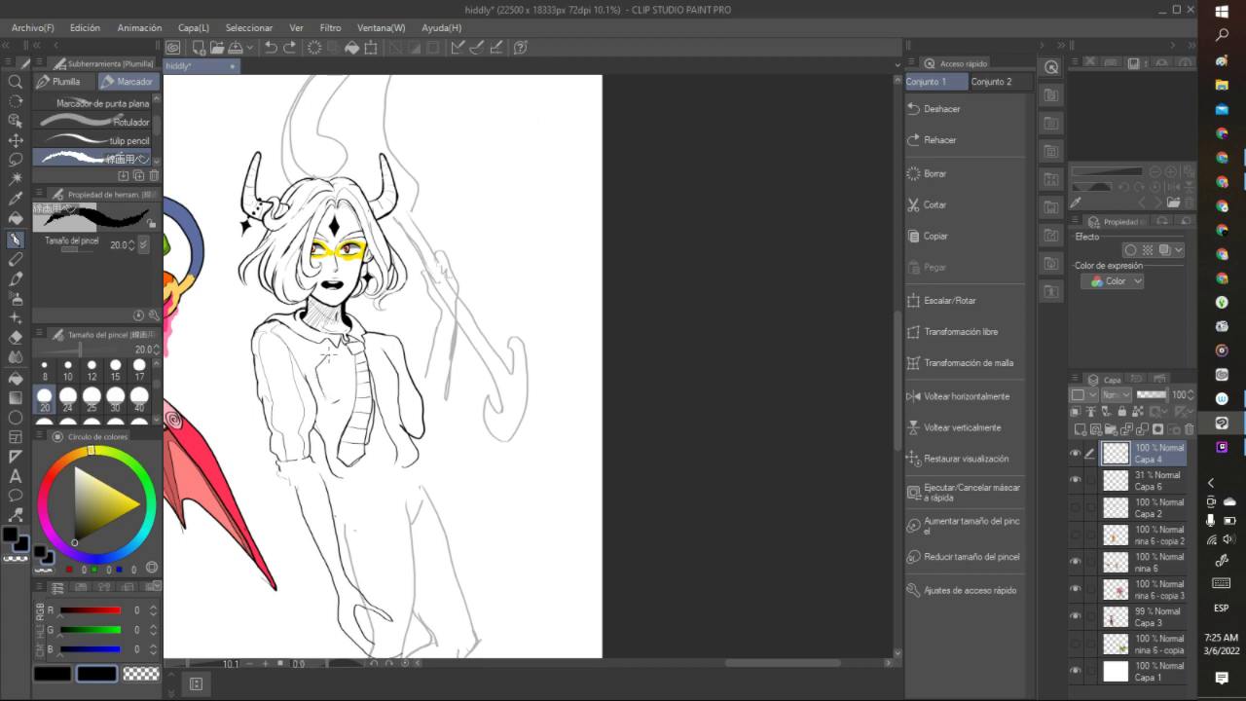
# - Draw a square chest pocket beside the tie with a small clover-shaped emblem inside, undoing unwanted strokes
pyautogui.moveTo(347, 360)
pyautogui.mouseDown()
pyautogui.moveTo(331, 366)
pyautogui.moveTo(350, 395)
pyautogui.mouseUp()
pyautogui.click(272, 47)
pyautogui.click(272, 46)
pyautogui.moveTo(342, 347); pyautogui.dragTo(329, 360)
pyautogui.moveTo(350, 353); pyautogui.dragTo(348, 399)
pyautogui.click(272, 47)
pyautogui.moveTo(322, 389)
pyautogui.mouseDown()
pyautogui.moveTo(315, 373)
pyautogui.moveTo(345, 364)
pyautogui.moveTo(352, 388)
pyautogui.moveTo(335, 397)
pyautogui.moveTo(337, 381)
pyautogui.mouseUp()
# - Undo the emblem and the pocket's side nearest the tie, and redraw the pocket outline with a pointed bottom
pyautogui.scroll(5, 340, 384)
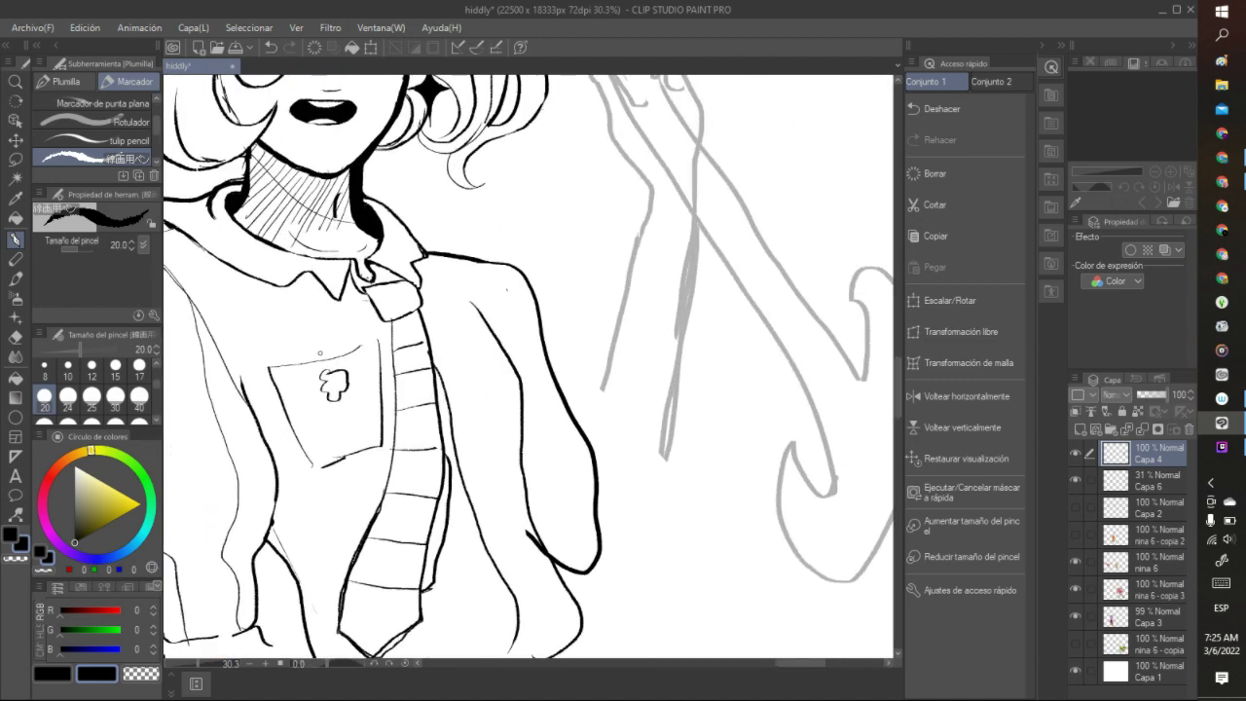
pyautogui.click(269, 47)
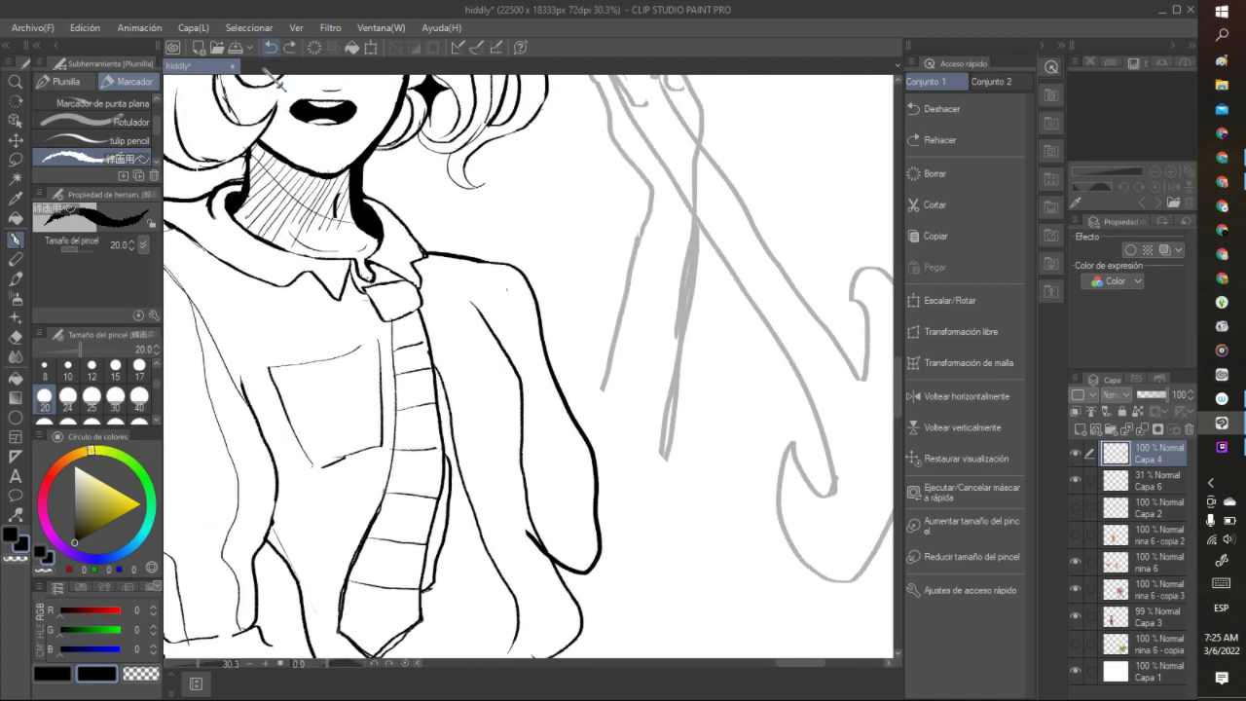
pyautogui.click(269, 46)
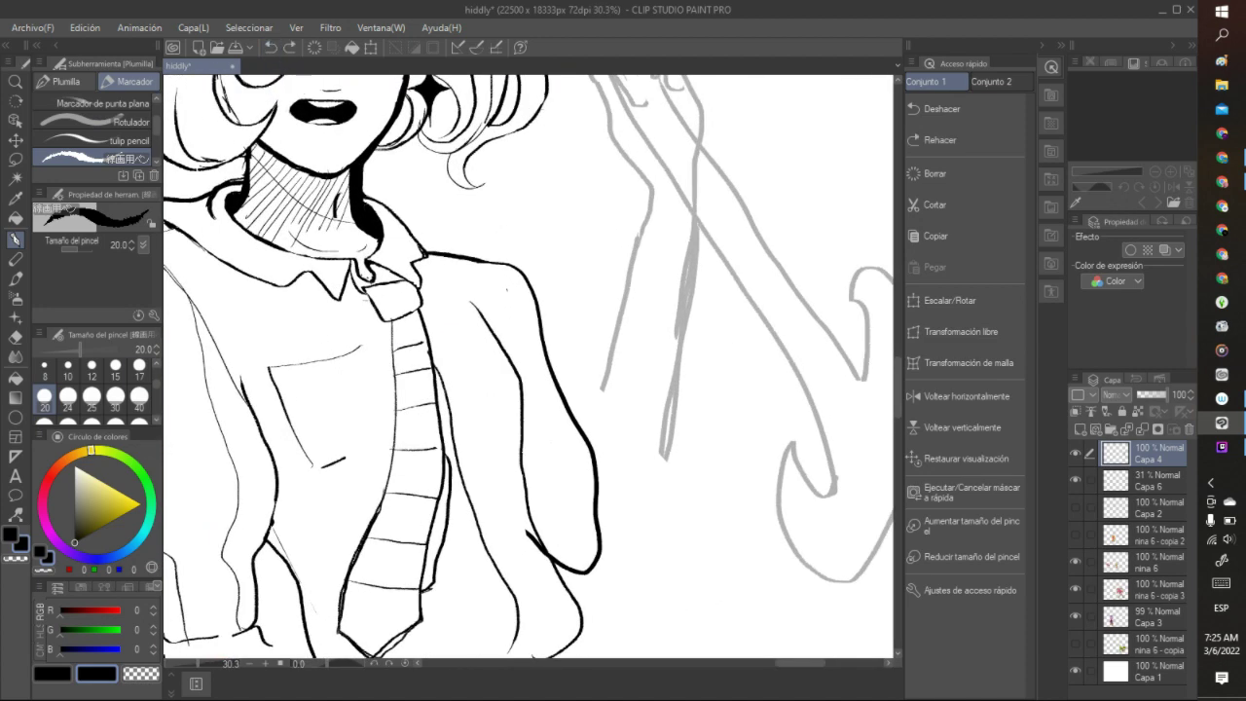
pyautogui.moveTo(371, 349)
pyautogui.mouseDown()
pyautogui.moveTo(372, 440)
pyautogui.moveTo(345, 459)
pyautogui.mouseUp()
pyautogui.click(269, 46)
pyautogui.moveTo(342, 465)
pyautogui.mouseDown()
pyautogui.moveTo(381, 427)
pyautogui.moveTo(366, 348)
pyautogui.mouseUp()
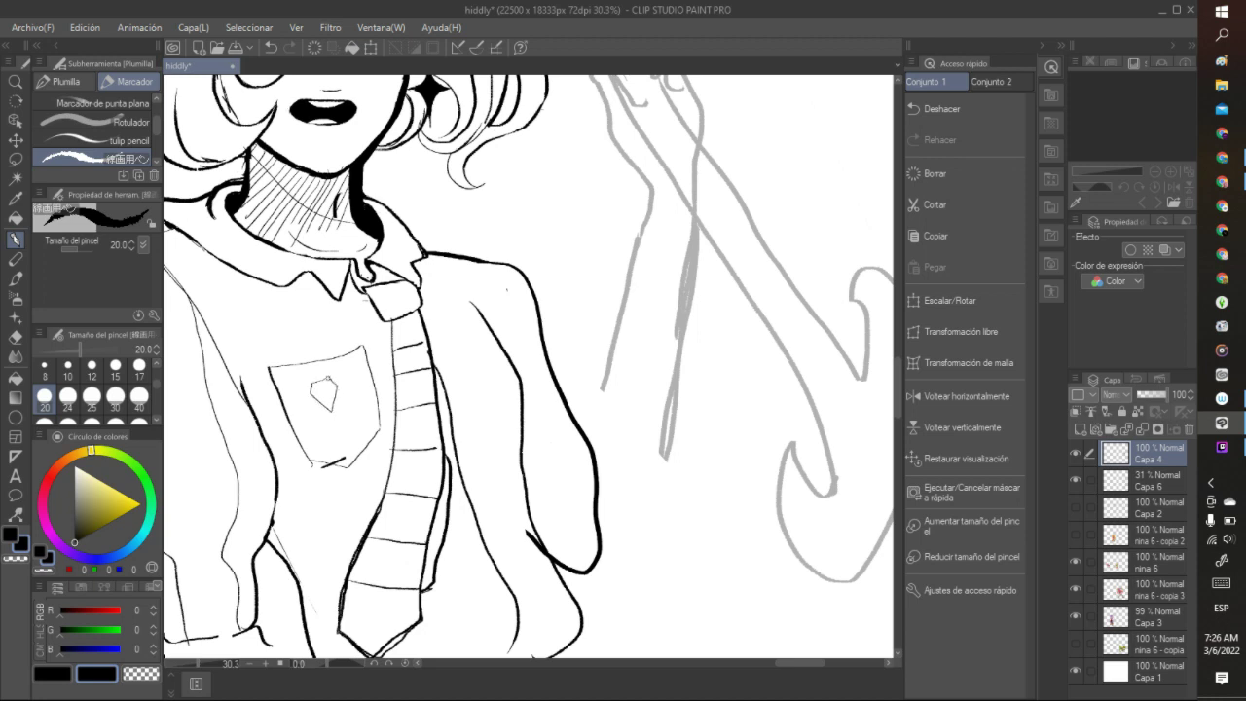
# - Draw a small heart-shaped crest framed by curled ornaments inside the chest pocket
pyautogui.moveTo(304, 382)
pyautogui.mouseDown()
pyautogui.moveTo(329, 410)
pyautogui.moveTo(302, 393)
pyautogui.moveTo(338, 402)
pyautogui.moveTo(341, 375)
pyautogui.moveTo(335, 409)
pyautogui.mouseUp()
pyautogui.moveTo(332, 410)
pyautogui.mouseDown()
pyautogui.moveTo(312, 417)
pyautogui.moveTo(344, 404)
pyautogui.mouseUp()
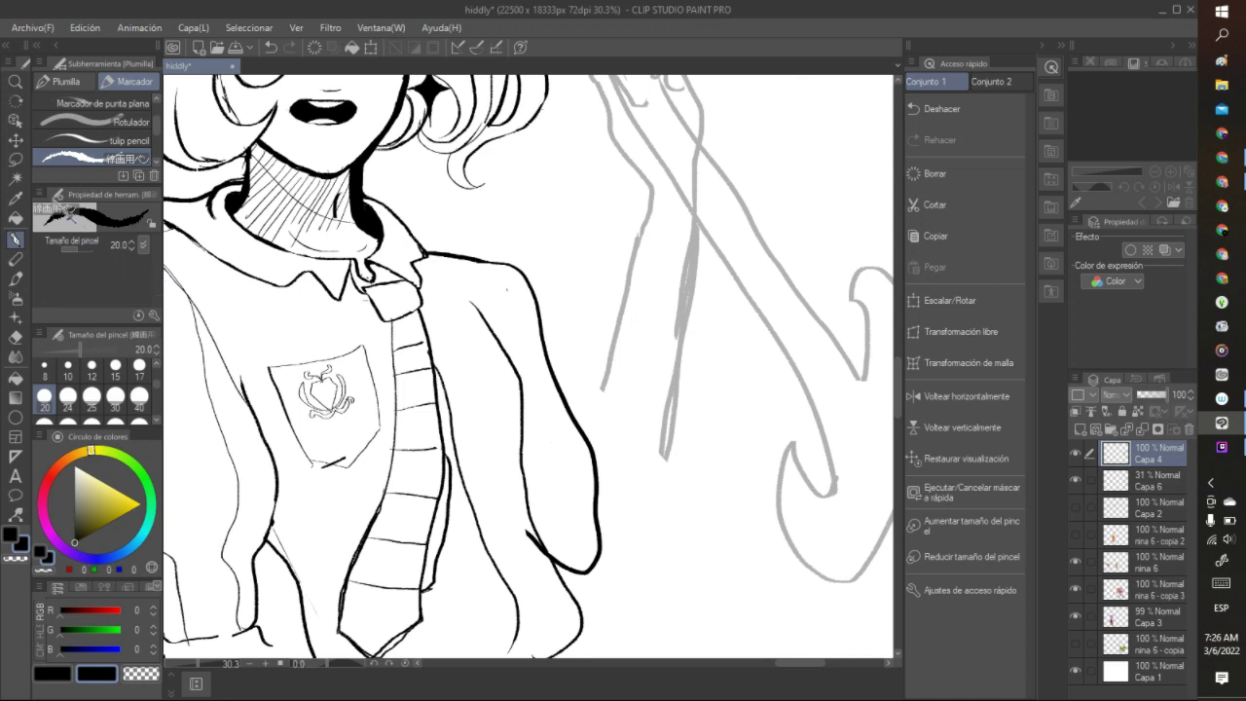
# - Try repositioning the lassoed crest with Scale/Rotate, undo the result, and drop the selection
pyautogui.press('m')
pyautogui.moveTo(329, 355)
pyautogui.mouseDown()
pyautogui.moveTo(298, 382)
pyautogui.moveTo(304, 420)
pyautogui.moveTo(358, 403)
pyautogui.moveTo(351, 376)
pyautogui.moveTo(326, 390)
pyautogui.mouseUp()
pyautogui.click(383, 454)
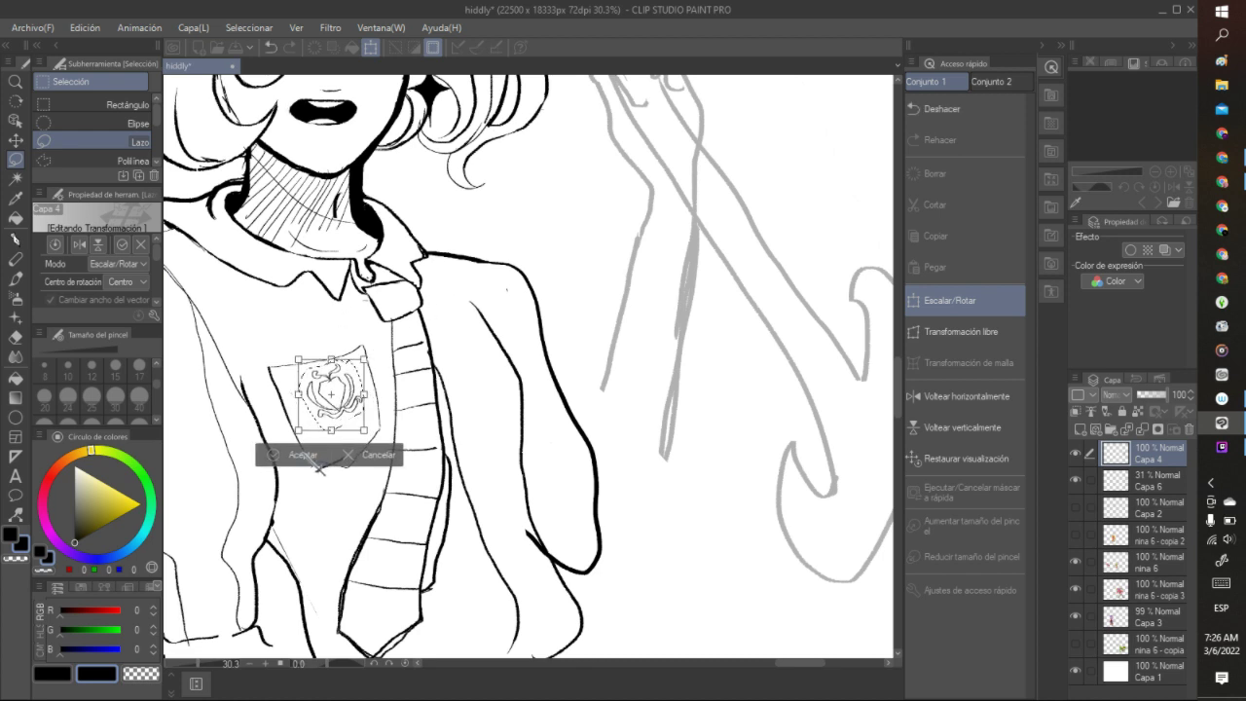
pyautogui.click(297, 455)
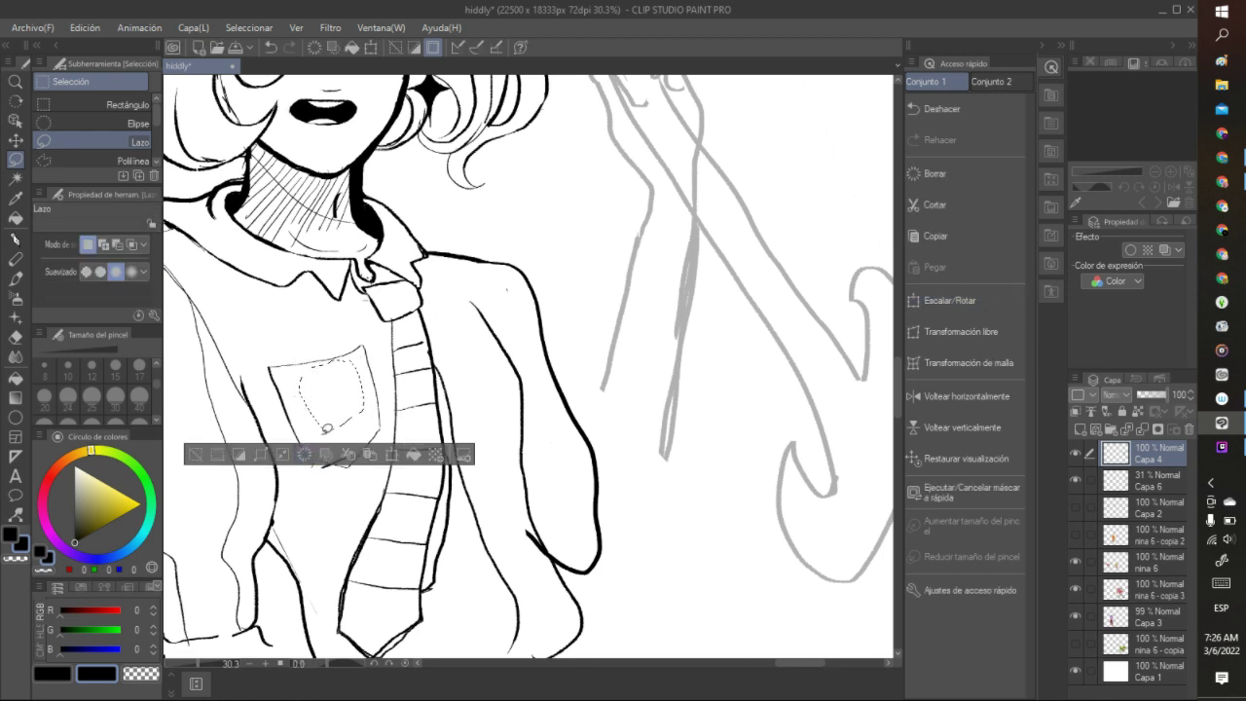
pyautogui.click(270, 46)
pyautogui.click(270, 46)
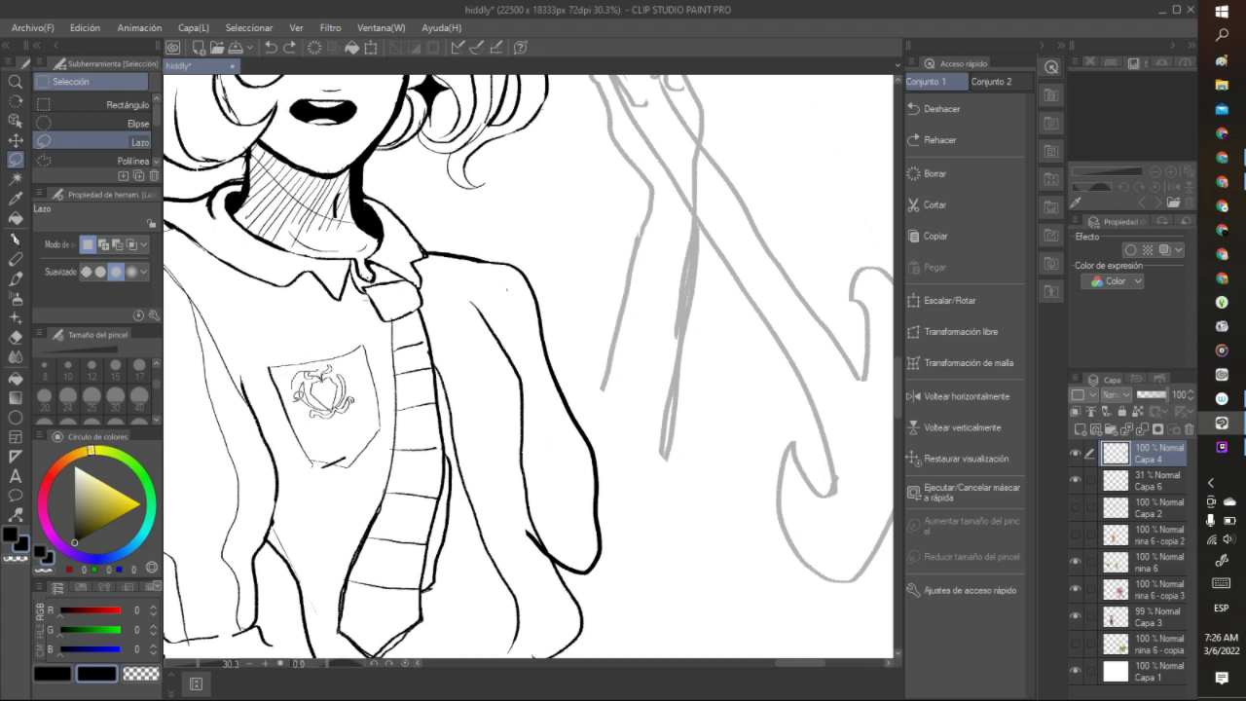
pyautogui.hotkey('ctrl', 'y')
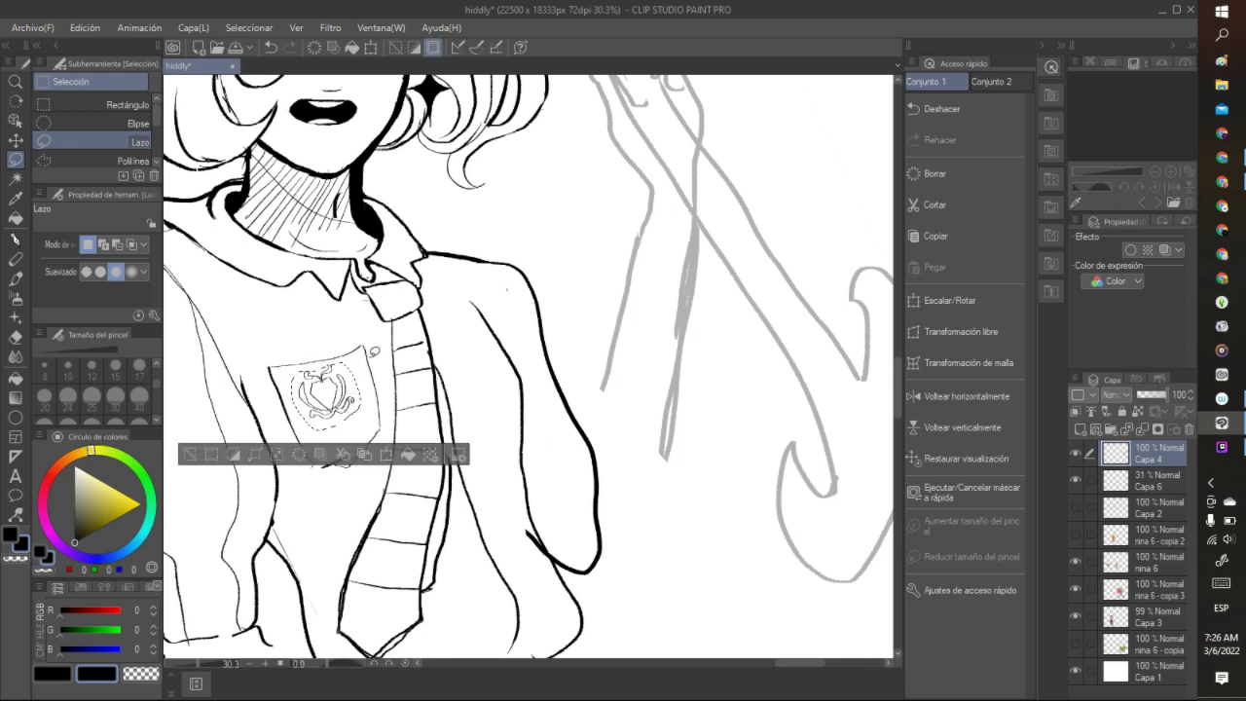
pyautogui.click(350, 362)
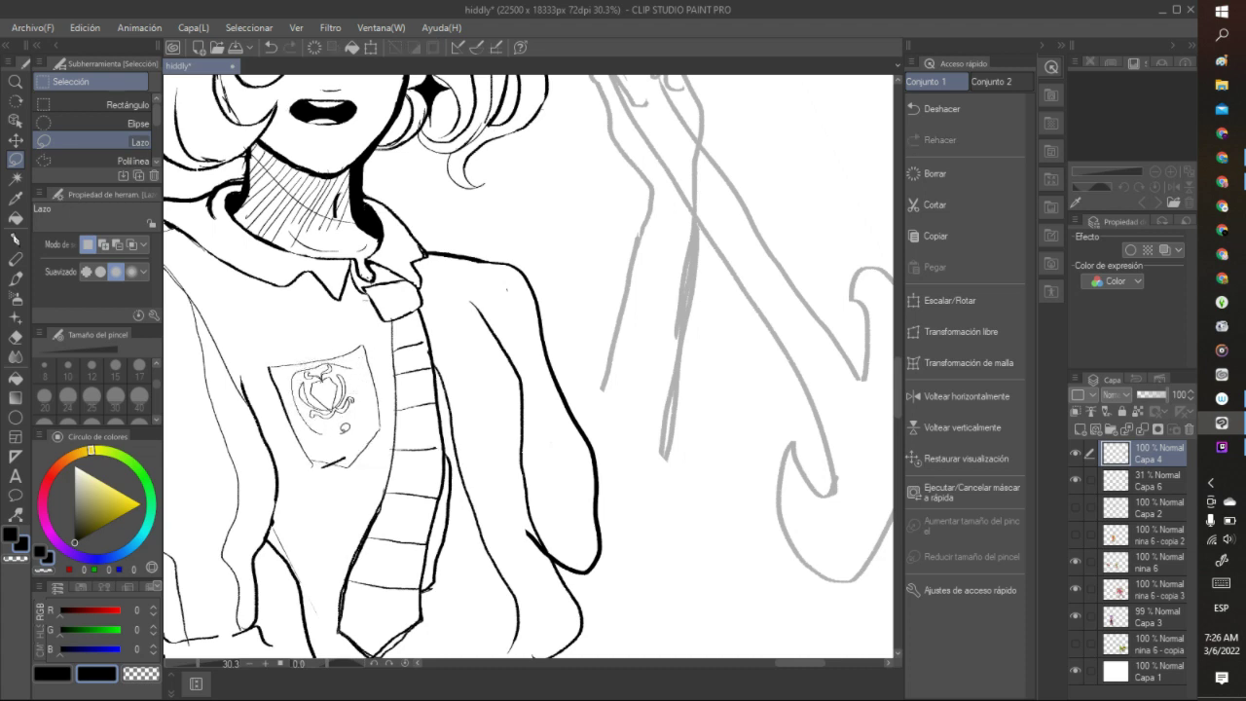
# - Lasso the pocket crest again and shift it closer to the pocket's center with Scale/Rotate
pyautogui.moveTo(344, 427)
pyautogui.mouseDown()
pyautogui.moveTo(340, 366)
pyautogui.moveTo(353, 401)
pyautogui.mouseUp()
pyautogui.click(371, 460)
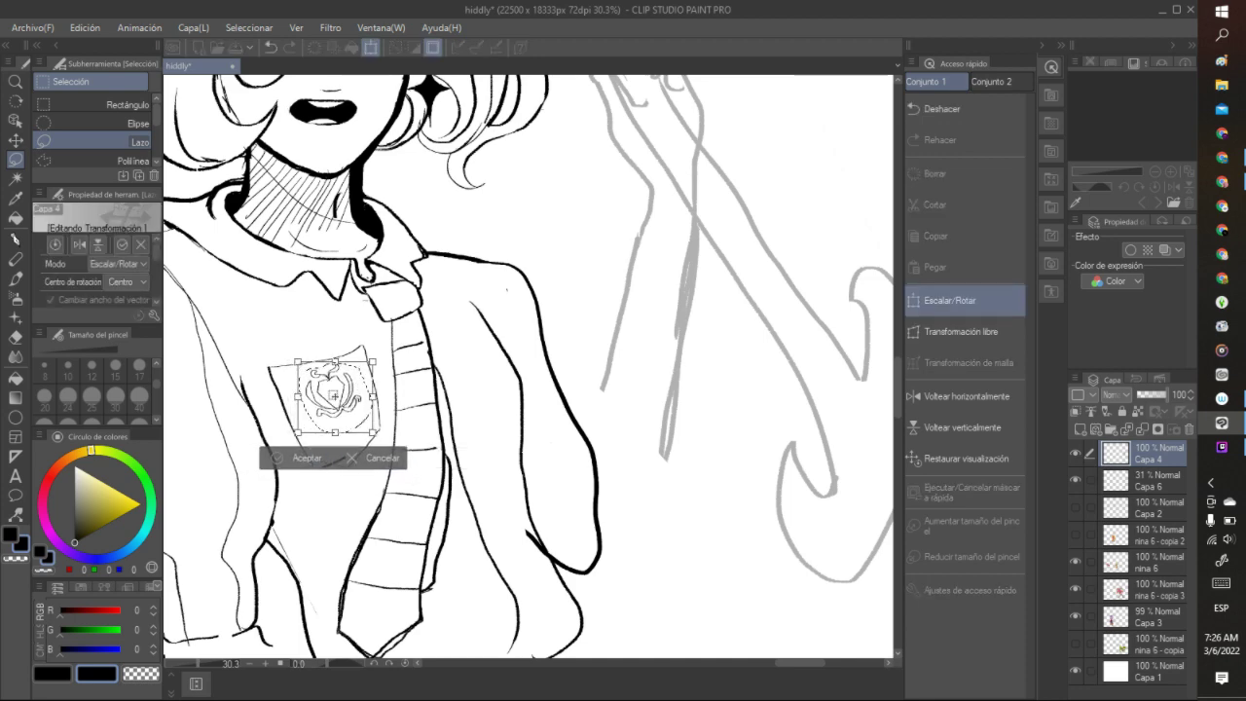
pyautogui.press('Return')
pyautogui.scroll(-4, 334, 396)
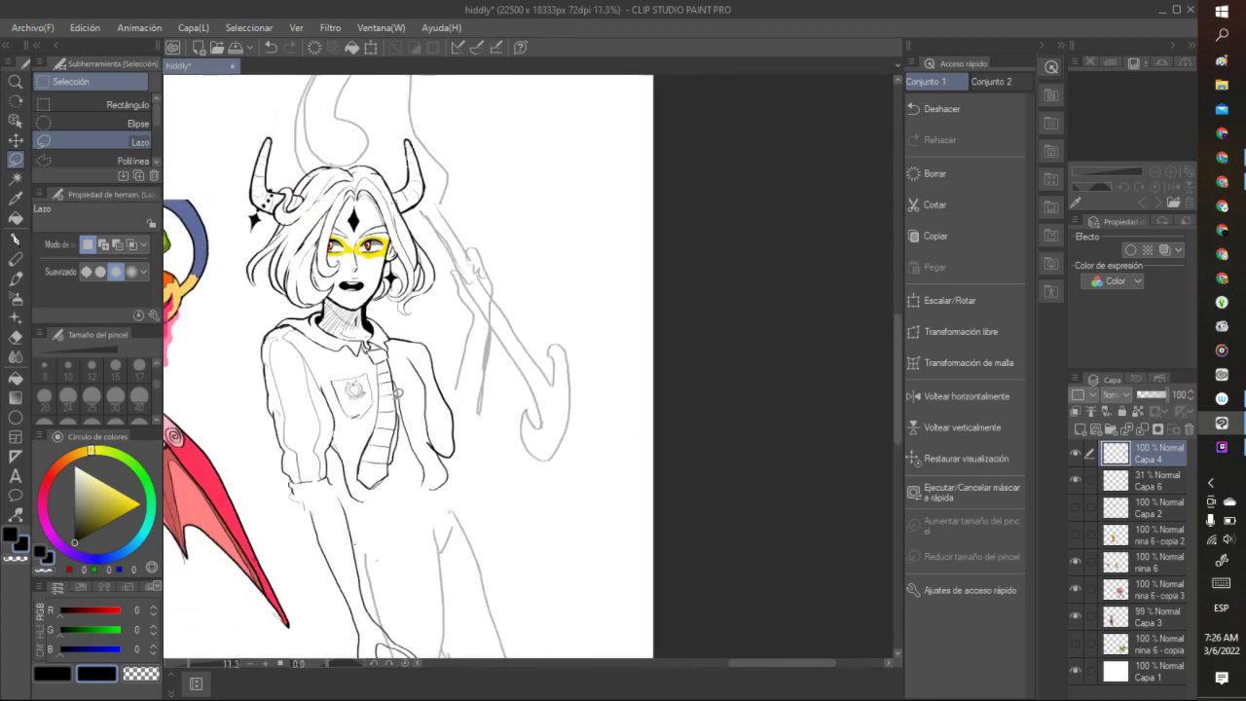
# - Clean up the stray stroke at the chest pocket's lower edge with the marker in transparent color, and return to black
pyautogui.scroll(-2, 398, 392)
pyautogui.scroll(3, 399, 389)
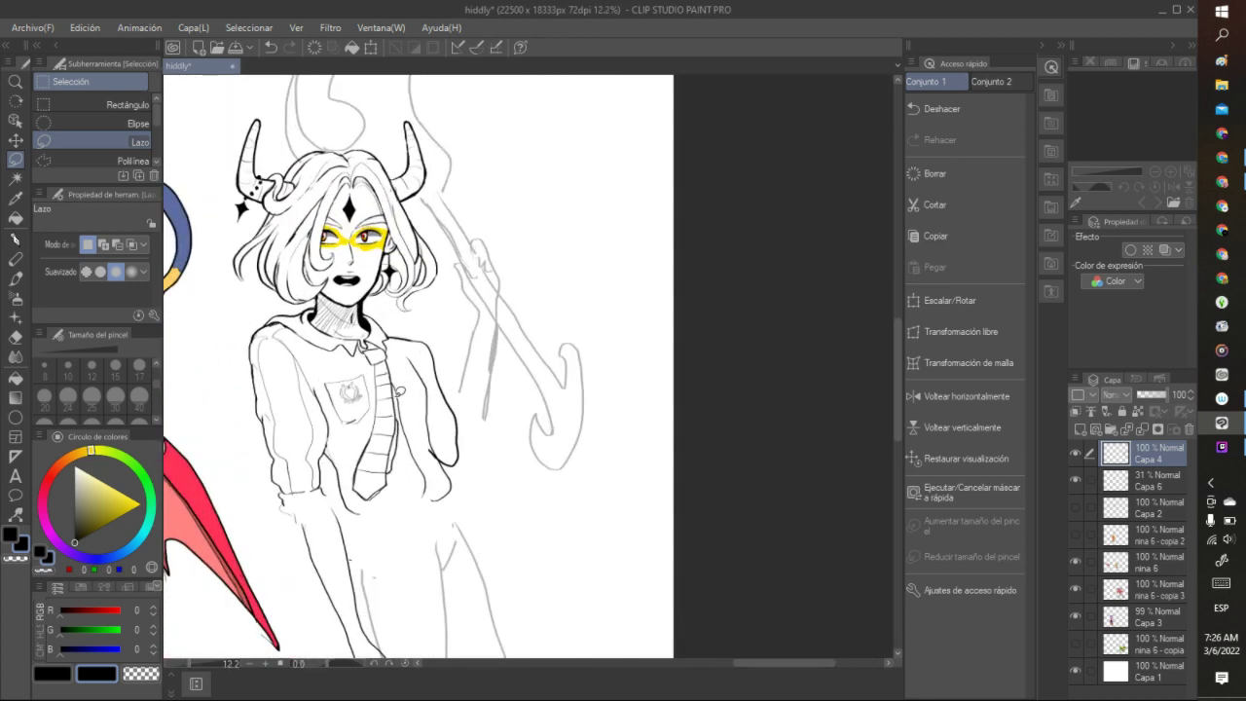
pyautogui.scroll(2, 402, 364)
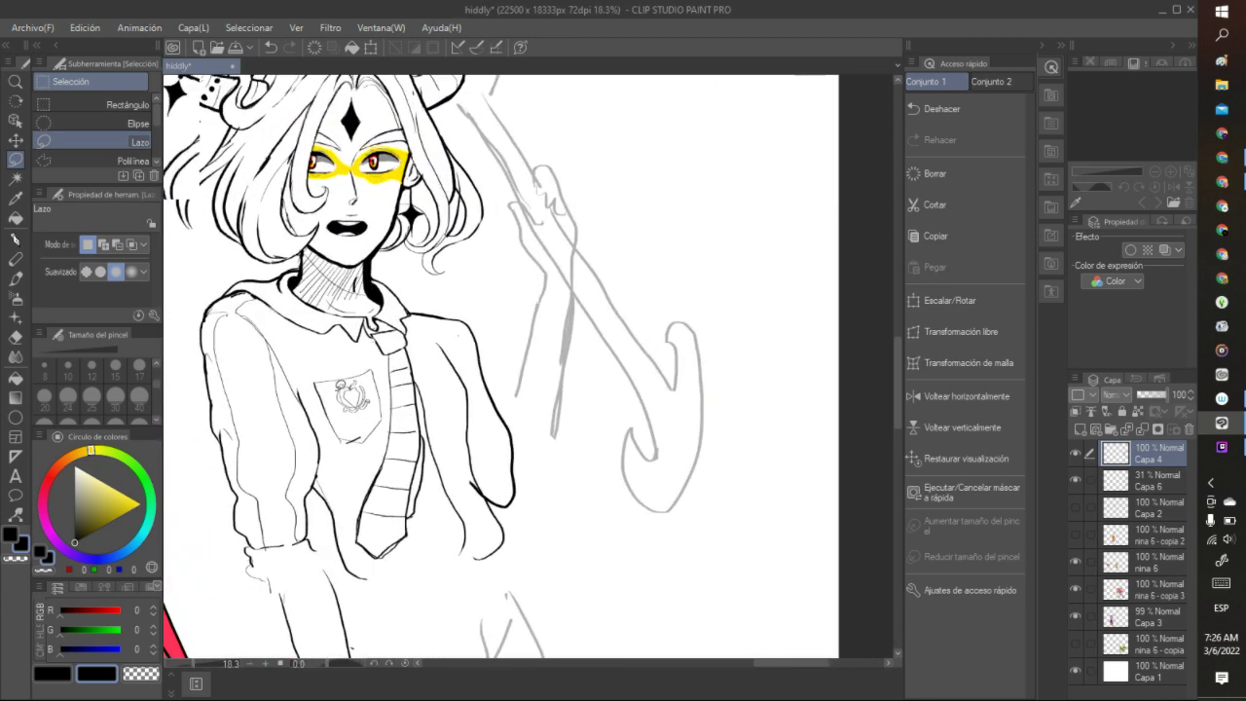
pyautogui.scroll(2, 339, 385)
pyautogui.click(15, 239)
pyautogui.click(89, 513)
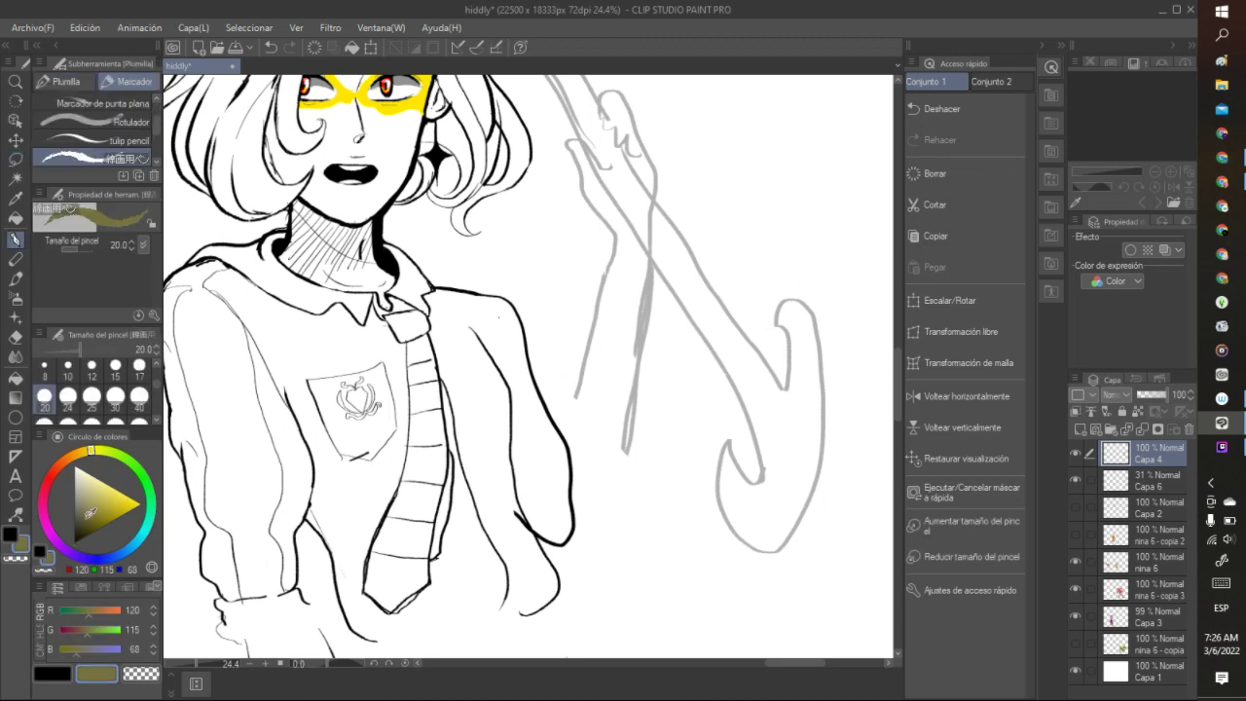
pyautogui.moveTo(89, 513); pyautogui.dragTo(59, 577)
pyautogui.click(45, 569)
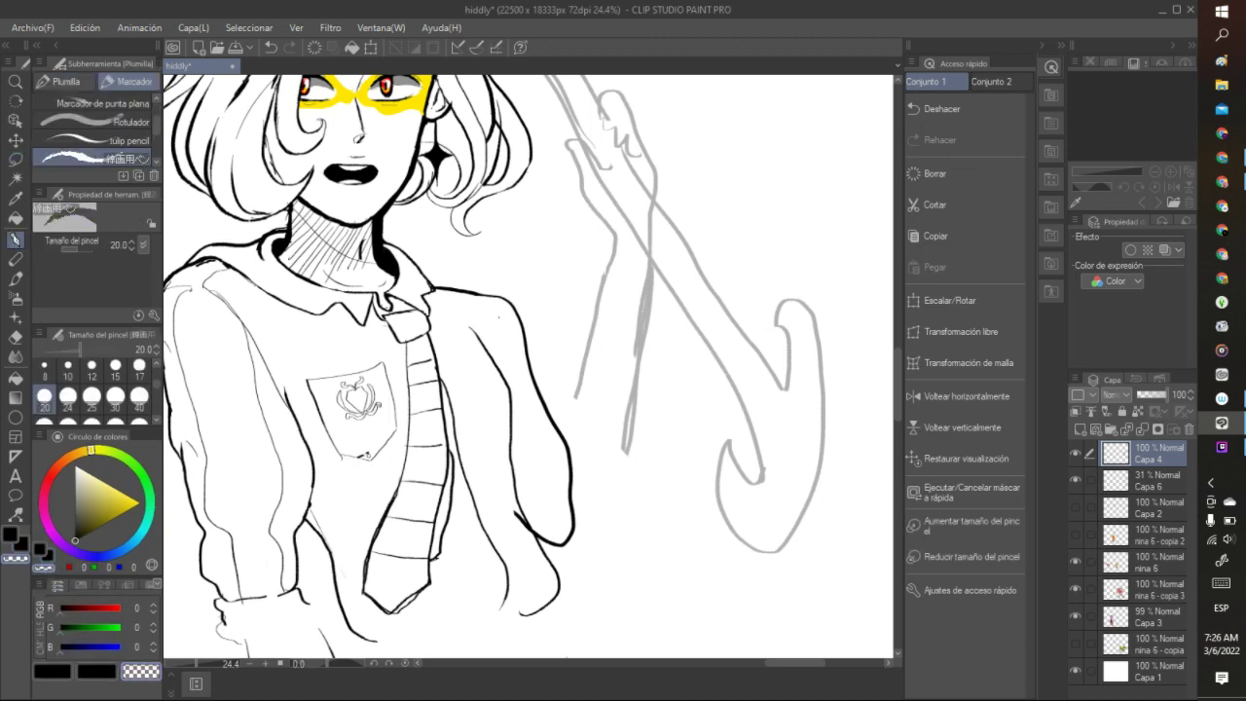
pyautogui.moveTo(368, 454); pyautogui.dragTo(357, 457)
pyautogui.click(47, 555)
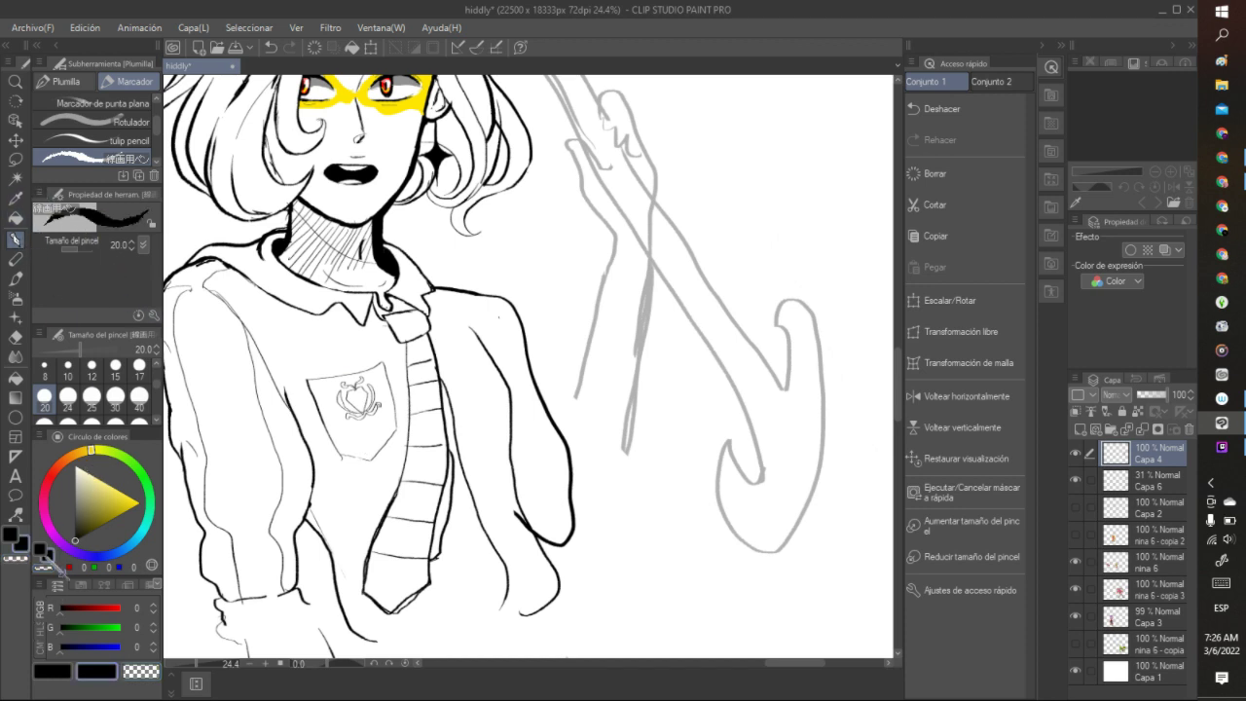
# - Undo the first slanted stroke and draw a faceted gem outline with a flat top and pointed bottom on the blank area beside the character
pyautogui.moveTo(763, 94); pyautogui.dragTo(736, 129)
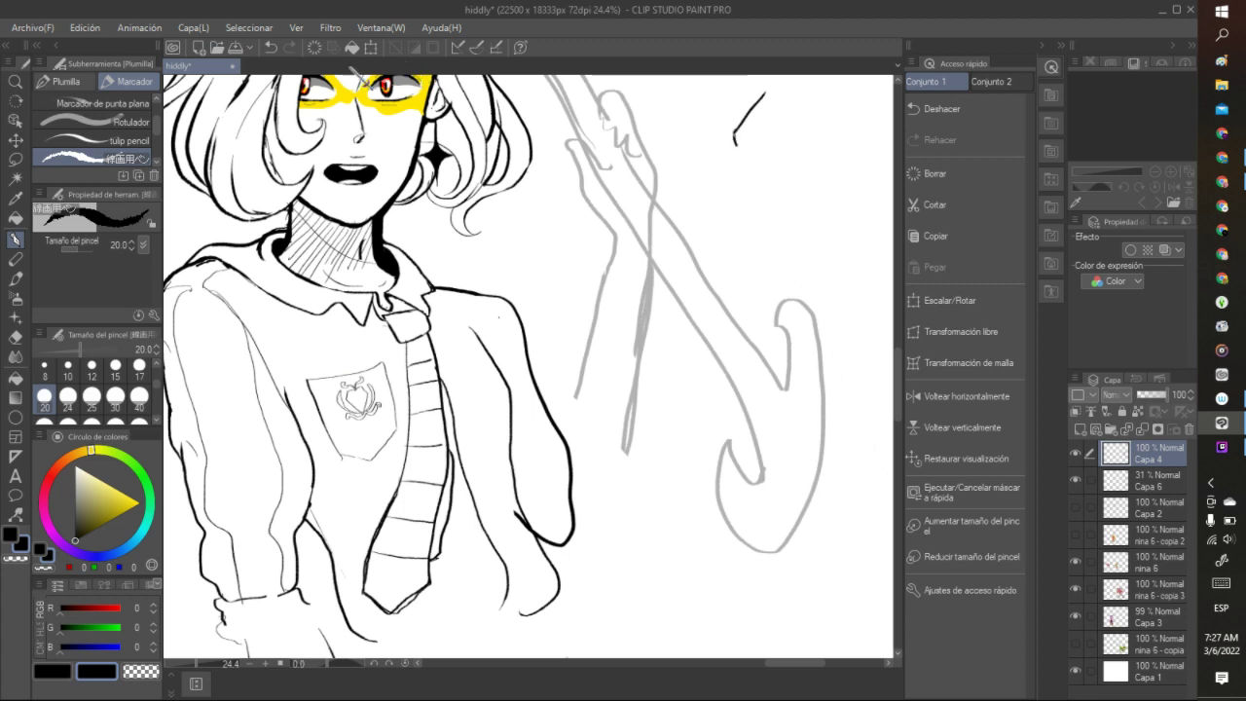
pyautogui.click(270, 47)
pyautogui.moveTo(728, 96); pyautogui.dragTo(814, 96)
pyautogui.moveTo(726, 97)
pyautogui.mouseDown()
pyautogui.moveTo(691, 136)
pyautogui.moveTo(788, 272)
pyautogui.moveTo(863, 154)
pyautogui.moveTo(828, 97)
pyautogui.moveTo(804, 95)
pyautogui.mouseUp()
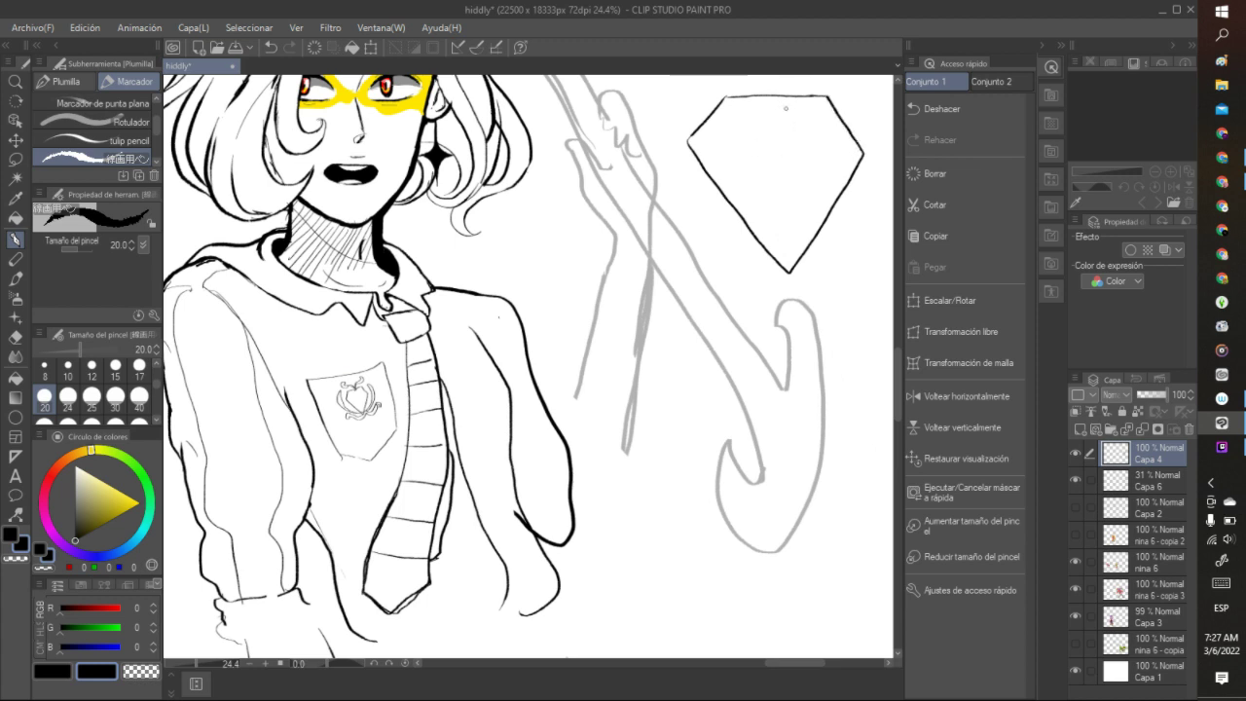
# - Try slanted facet lines inside the gem, undo them, and restore the plain gem outline
pyautogui.moveTo(732, 194)
pyautogui.mouseDown()
pyautogui.moveTo(784, 102)
pyautogui.moveTo(821, 185)
pyautogui.mouseUp()
pyautogui.click(270, 47)
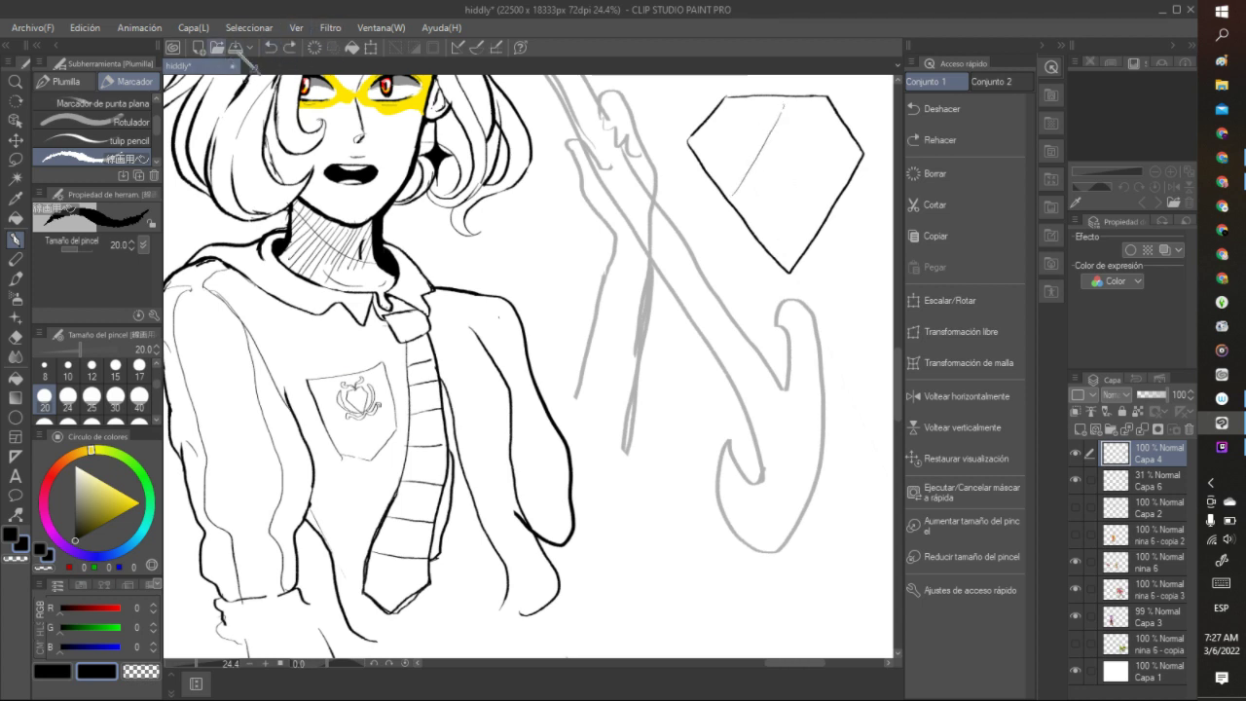
pyautogui.click(270, 47)
pyautogui.click(270, 46)
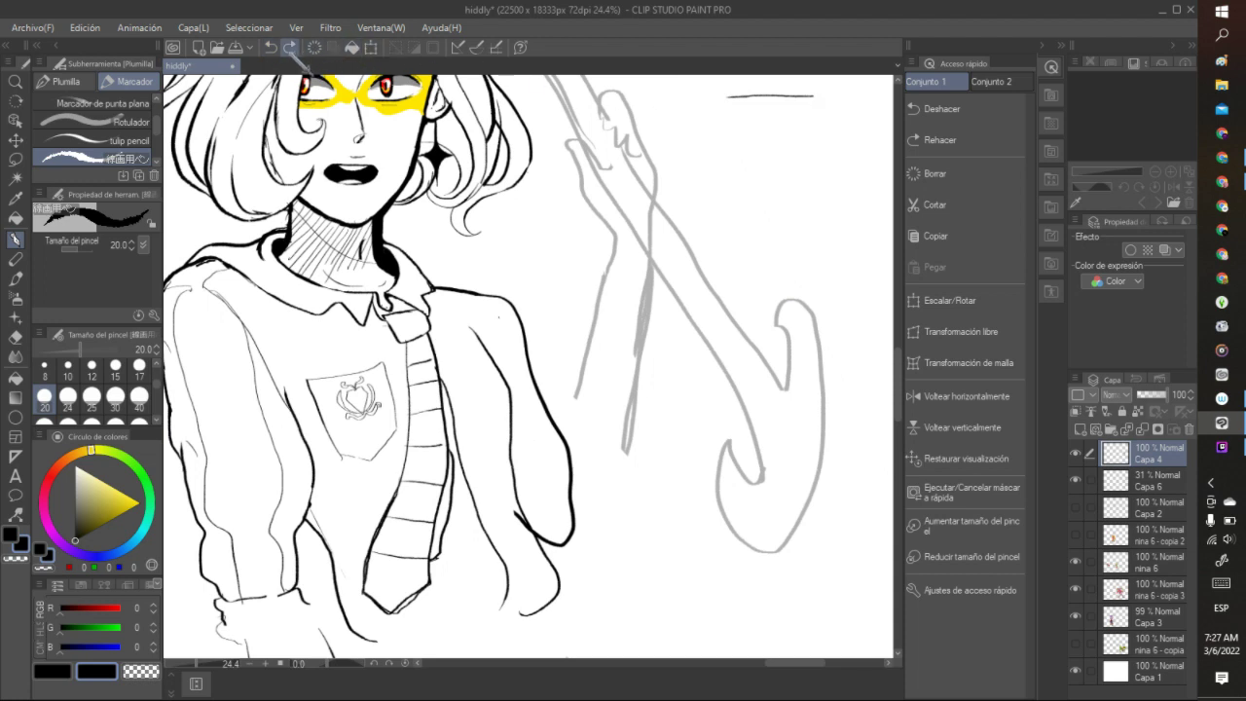
pyautogui.click(289, 46)
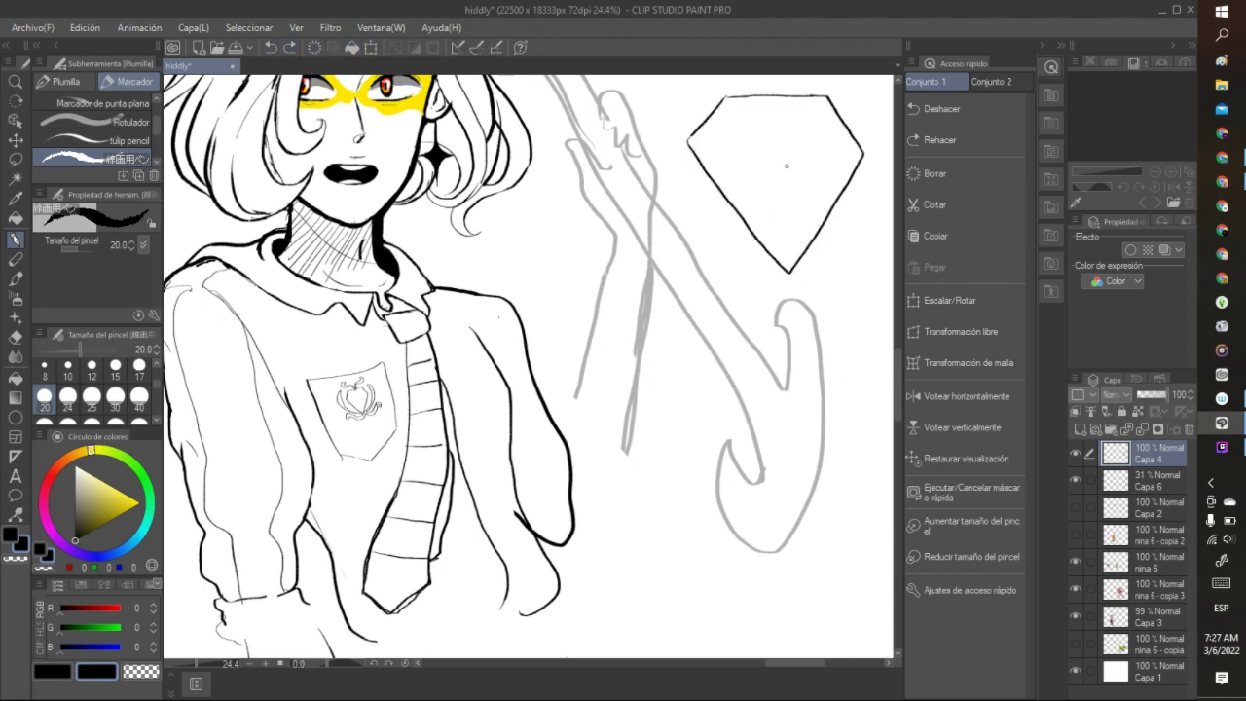
# - Draw thin facet lines in the gem: a vertical one to the bottom point and two running out to the side corners
pyautogui.moveTo(781, 163); pyautogui.dragTo(786, 269)
pyautogui.moveTo(782, 158); pyautogui.dragTo(705, 147)
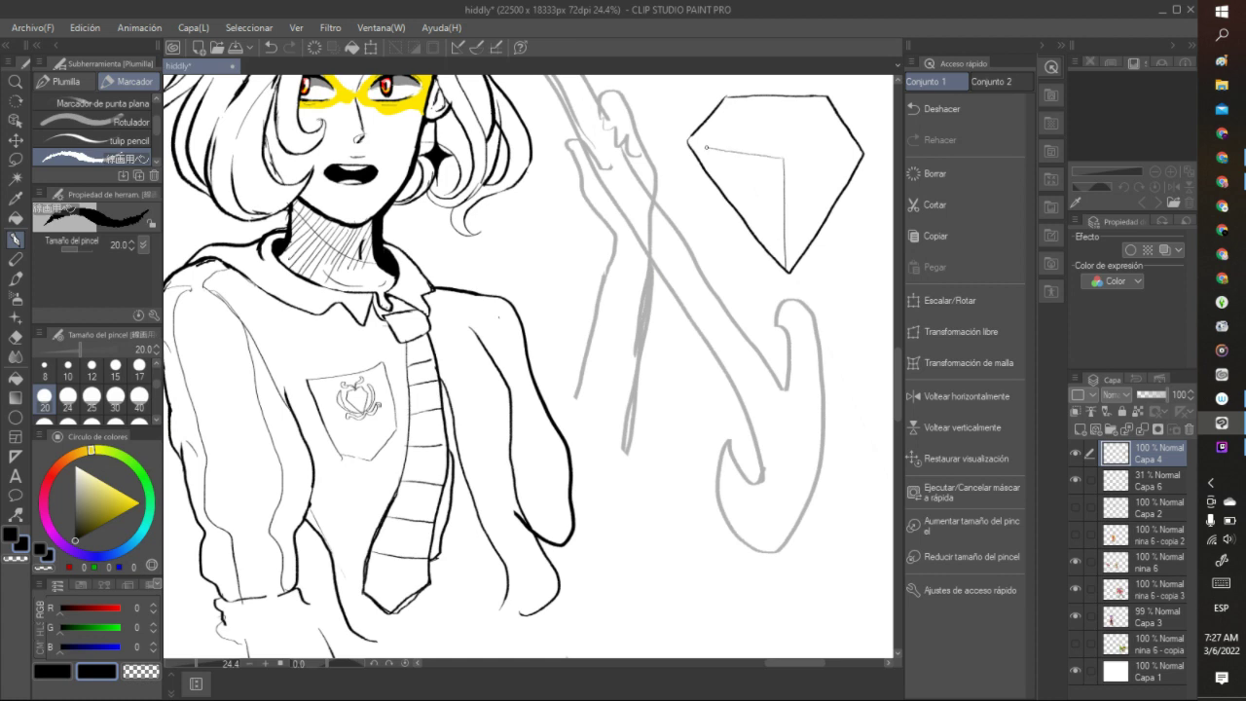
pyautogui.moveTo(785, 157); pyautogui.dragTo(833, 154)
# - Select the right half of the gem with a rectangular selection and delete it
pyautogui.click(16, 159)
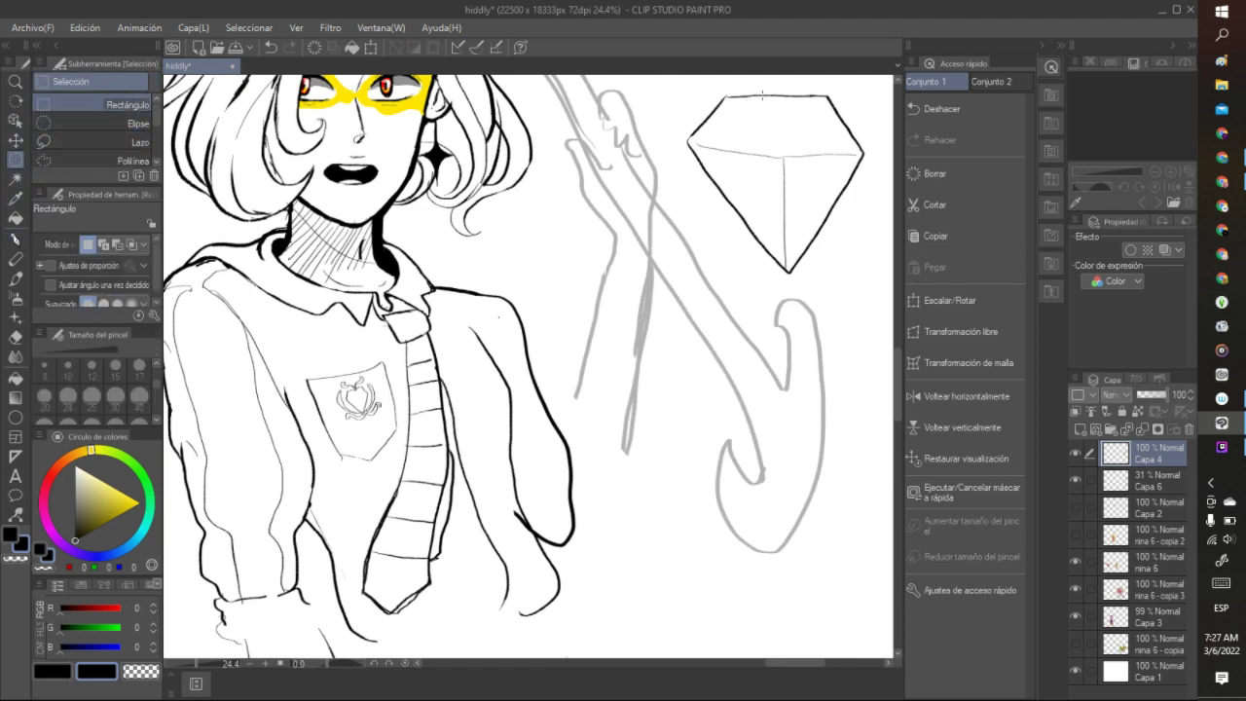
pyautogui.moveTo(780, 89); pyautogui.dragTo(865, 70)
pyautogui.click(788, 280)
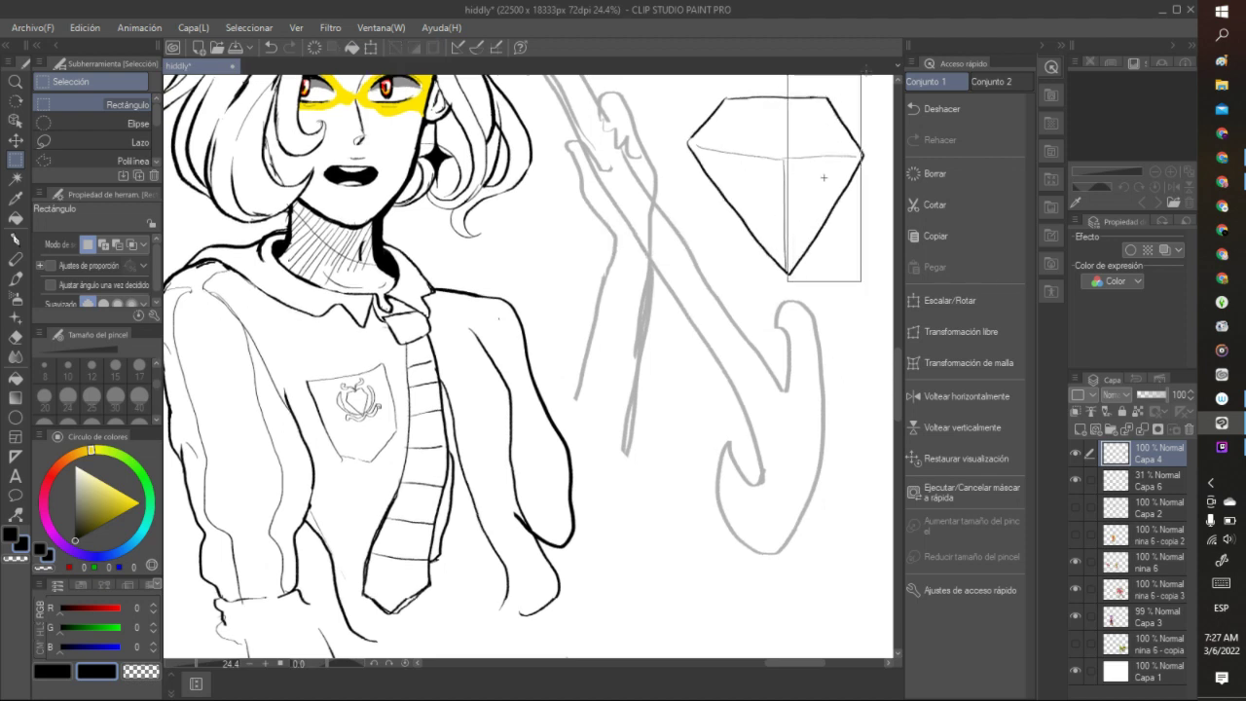
pyautogui.click(718, 328)
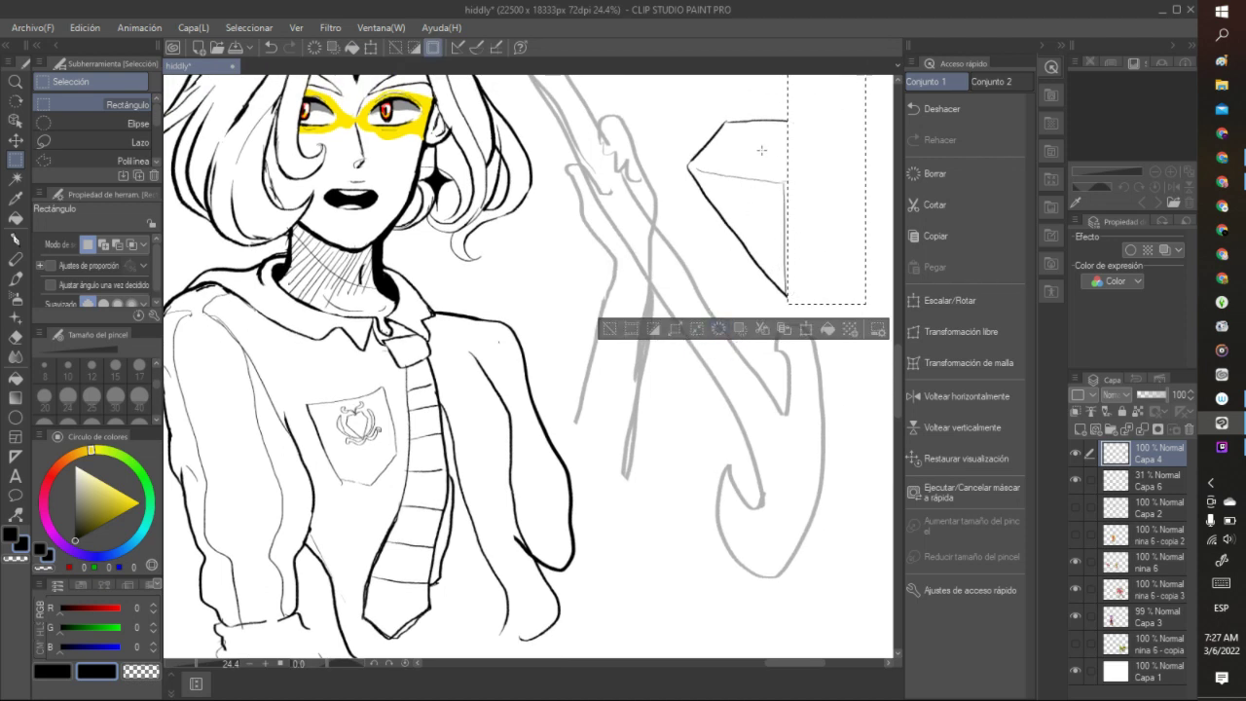
# - Duplicate the gem's left half onto a new layer, flip the copy horizontally, and align it as the gem's right half
pyautogui.click(761, 150)
pyautogui.moveTo(676, 102); pyautogui.dragTo(786, 296)
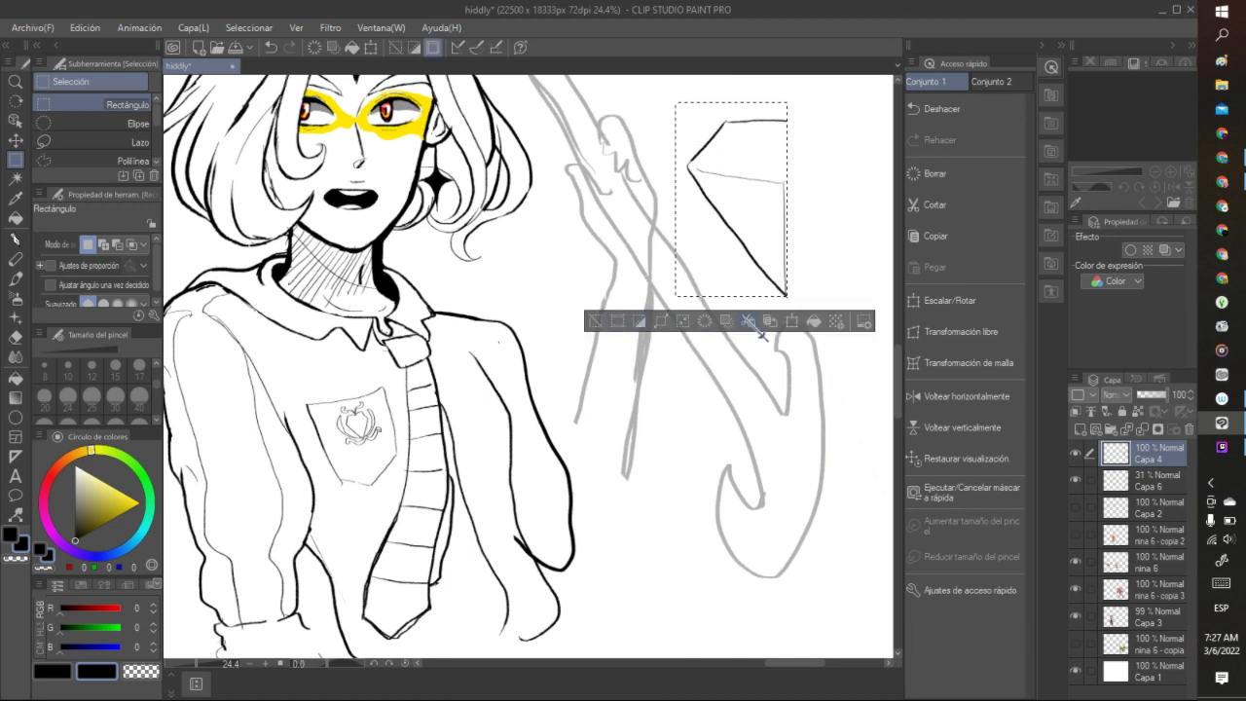
pyautogui.click(836, 325)
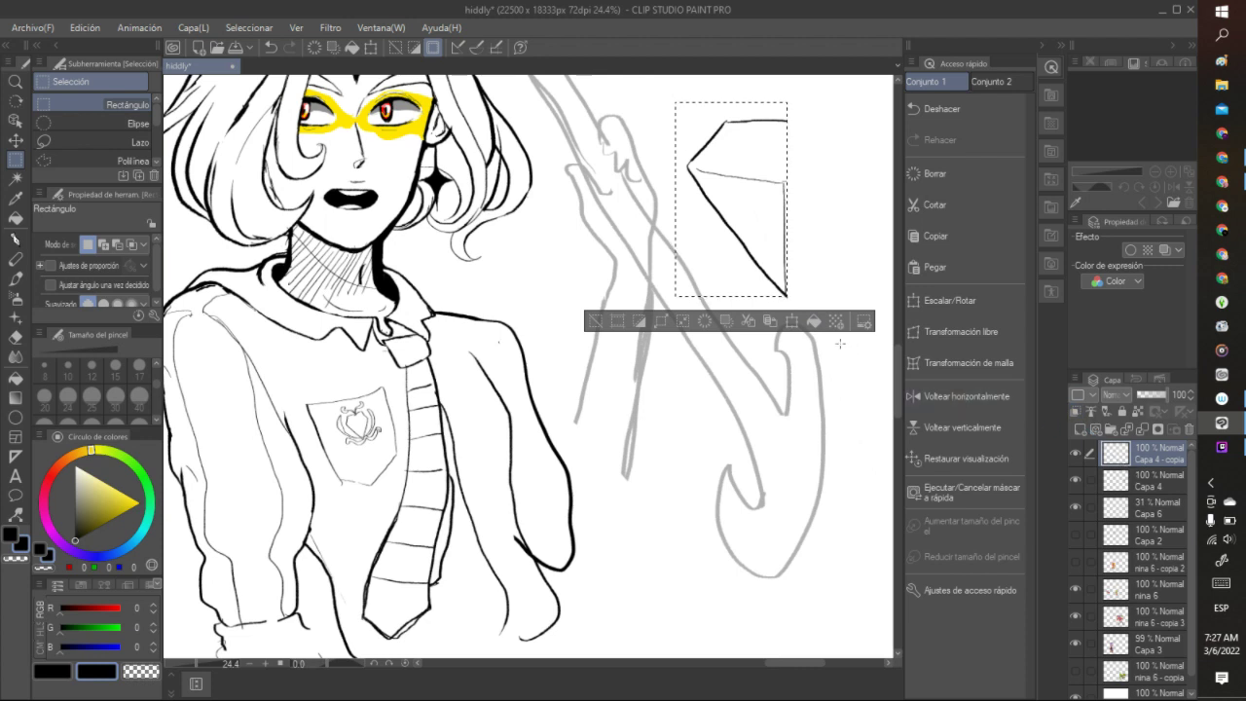
pyautogui.click(791, 322)
pyautogui.moveTo(715, 289); pyautogui.dragTo(833, 295)
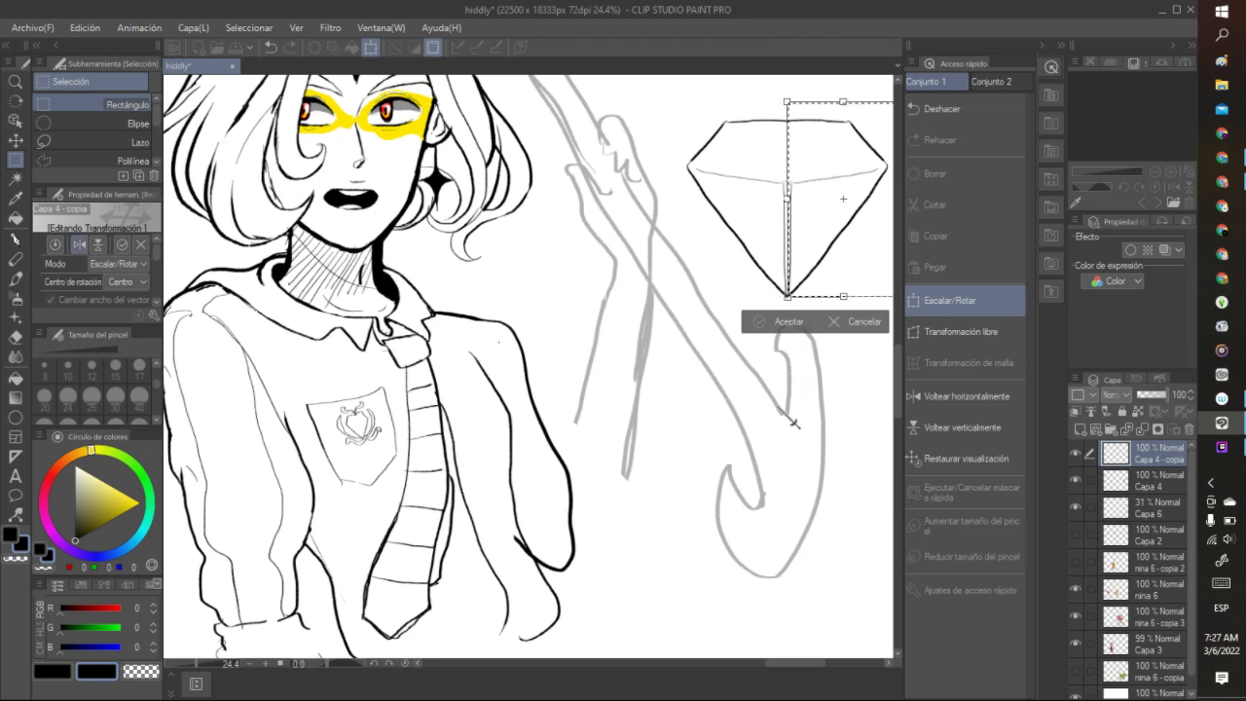
pyautogui.press('Return')
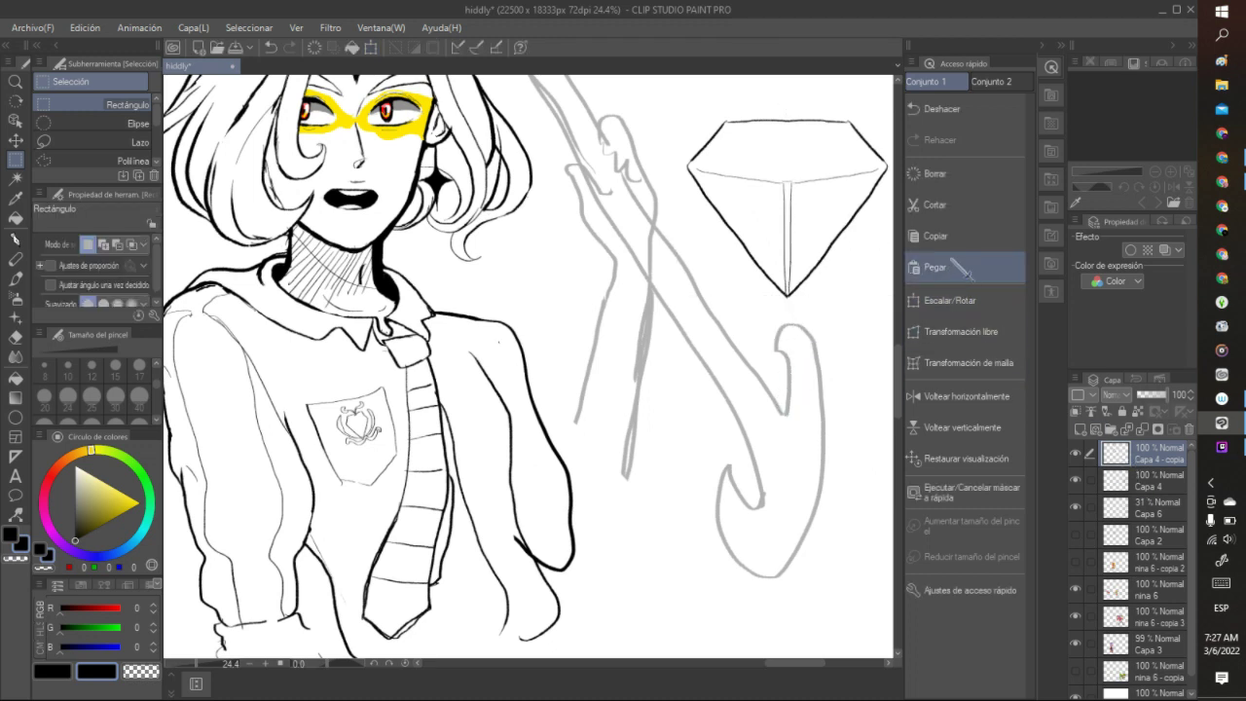
# - Merge the mirrored gem half down into the Capa 4 layer and check it by toggling the layer's visibility
pyautogui.click(1129, 482)
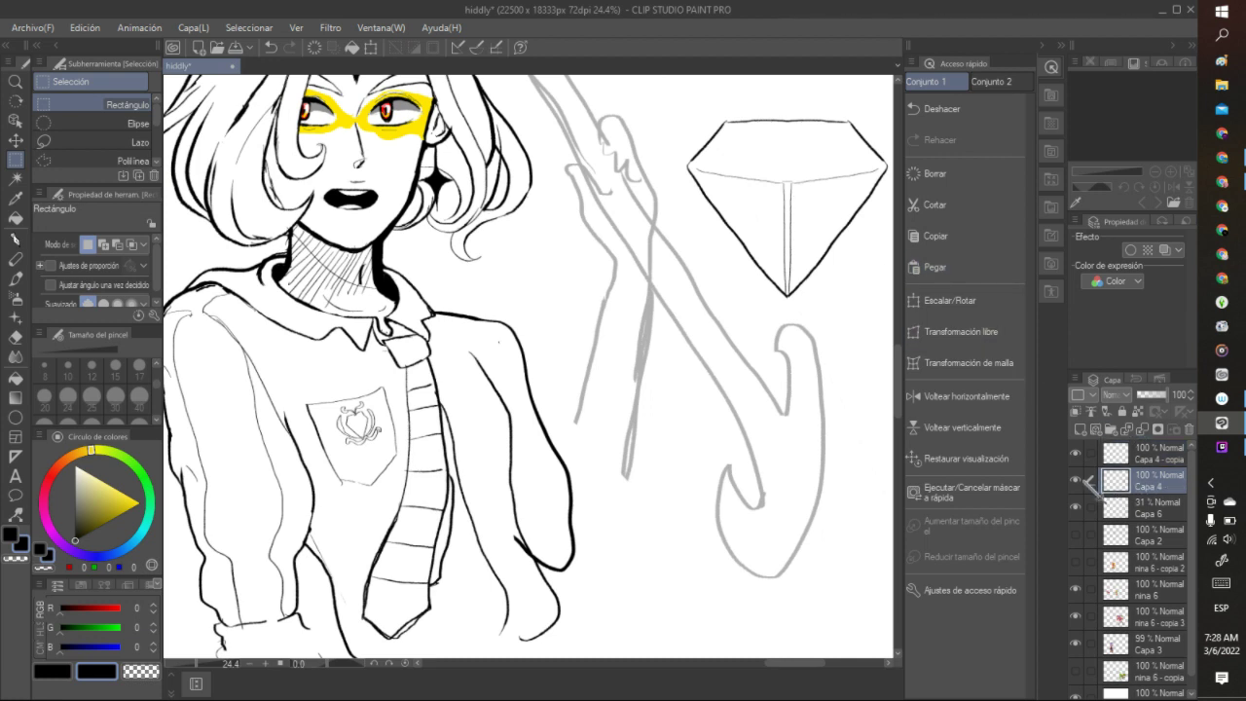
pyautogui.click(1115, 454)
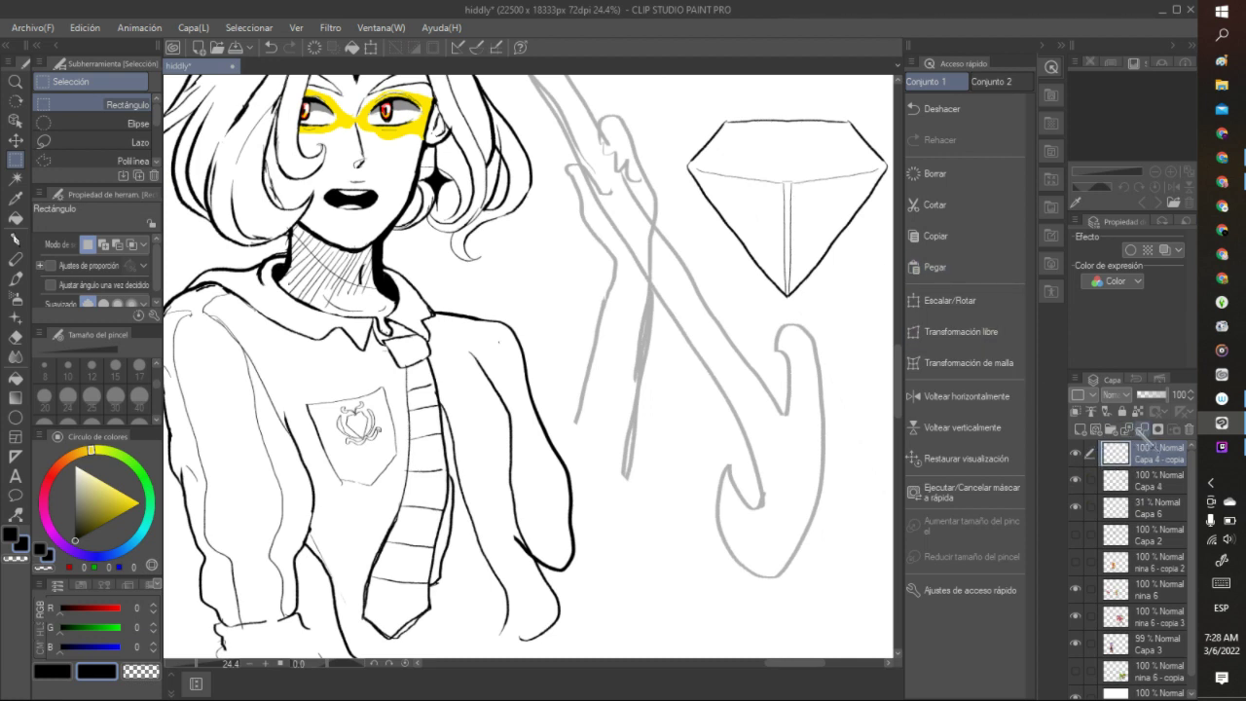
pyautogui.click(1141, 430)
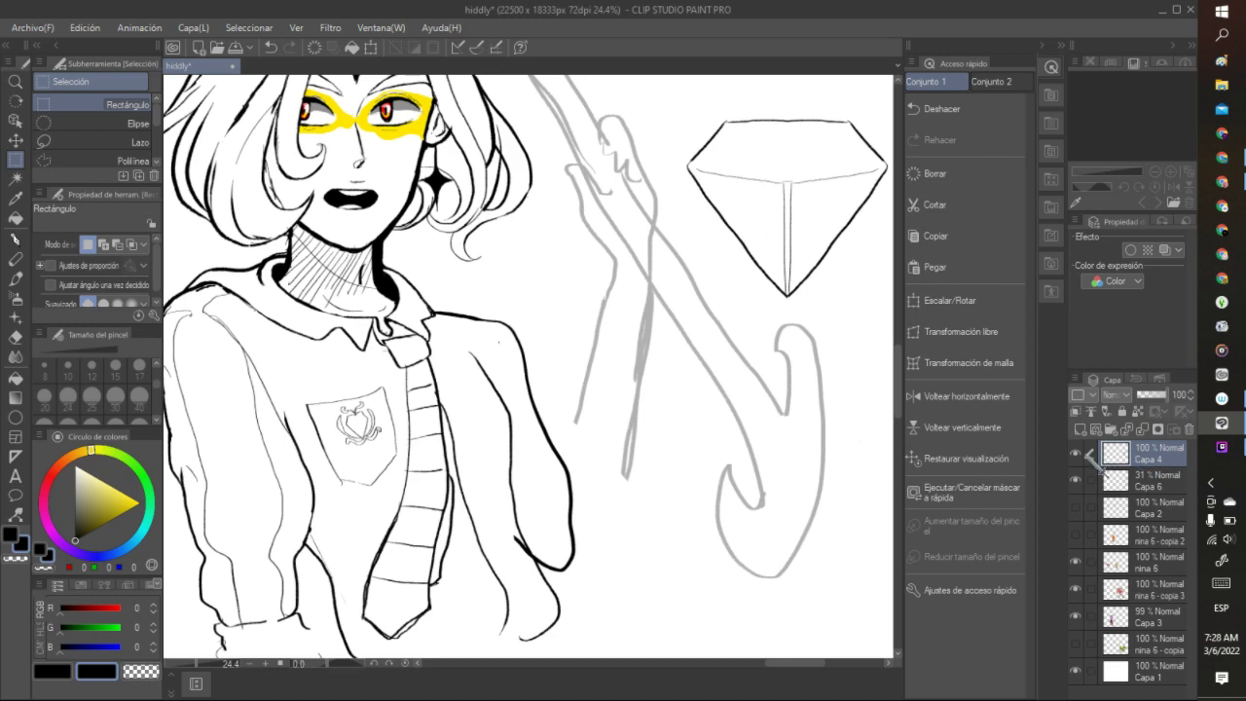
pyautogui.click(1076, 453)
pyautogui.click(1076, 453)
pyautogui.click(80, 146)
pyautogui.moveTo(770, 298)
pyautogui.mouseDown()
pyautogui.moveTo(685, 169)
pyautogui.moveTo(716, 111)
pyautogui.moveTo(798, 85)
pyautogui.moveTo(905, 150)
pyautogui.moveTo(881, 217)
pyautogui.moveTo(809, 286)
pyautogui.moveTo(764, 304)
pyautogui.mouseUp()
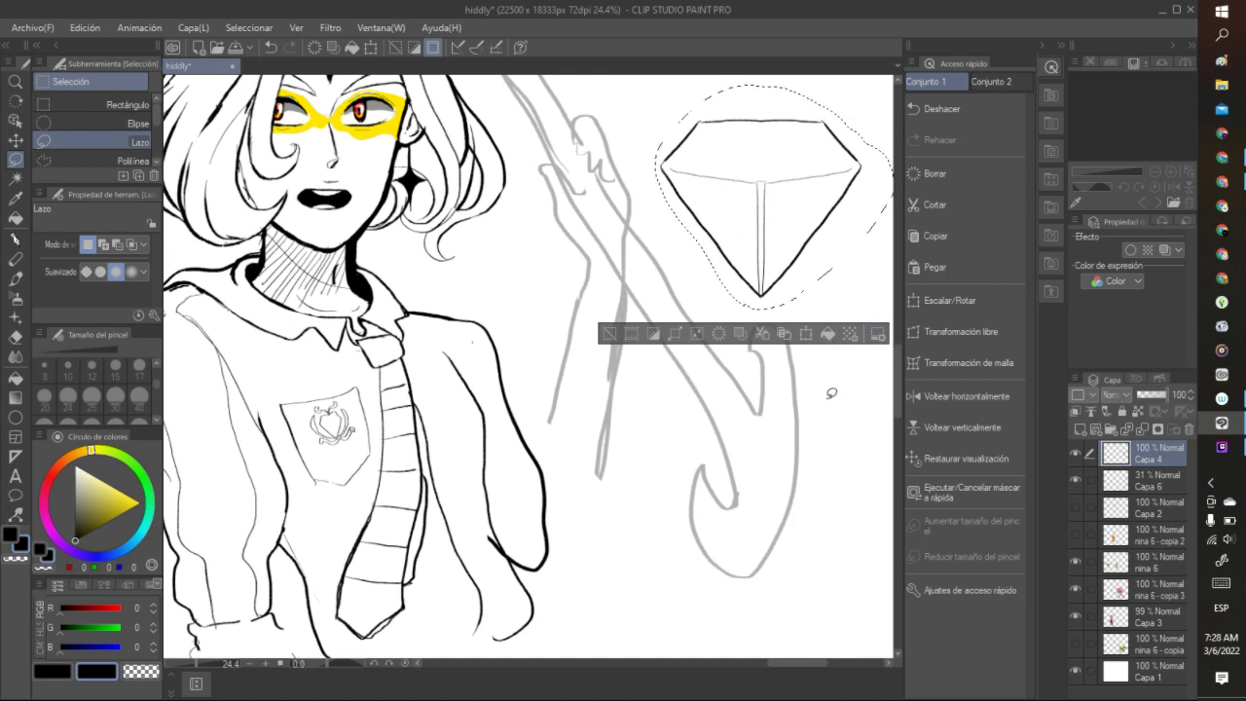
pyautogui.click(822, 388)
# - Add an inner border following the edges of the gem's upper facet and both lower facets with the marker
pyautogui.click(16, 239)
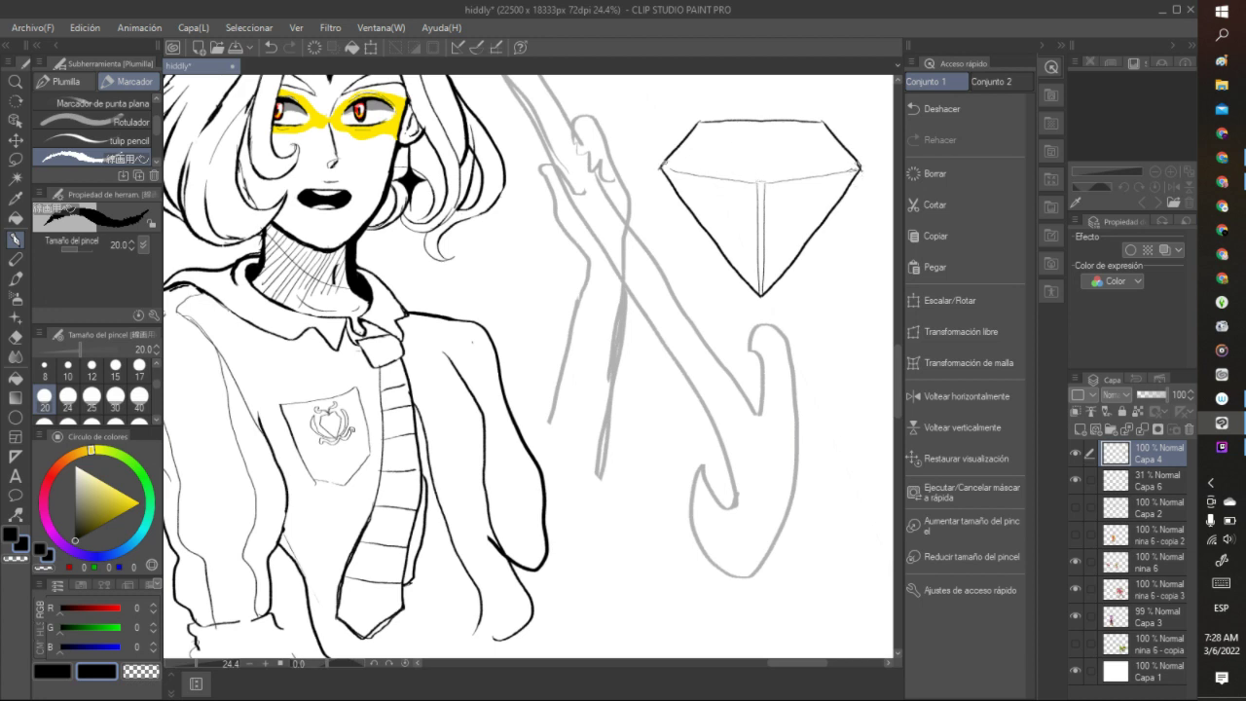
pyautogui.moveTo(698, 173); pyautogui.dragTo(849, 167)
pyautogui.click(269, 46)
pyautogui.moveTo(755, 179); pyautogui.dragTo(859, 165)
pyautogui.moveTo(693, 206)
pyautogui.mouseDown()
pyautogui.moveTo(755, 291)
pyautogui.moveTo(858, 166)
pyautogui.mouseUp()
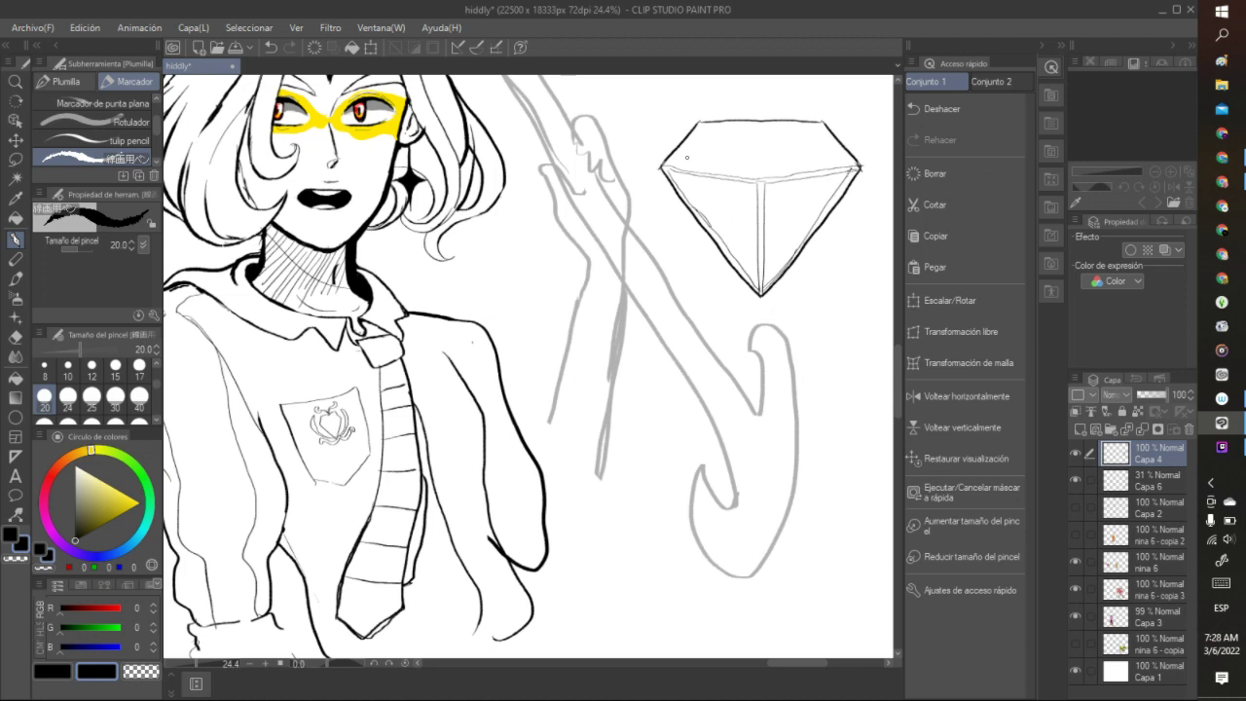
pyautogui.moveTo(664, 165); pyautogui.dragTo(699, 126)
pyautogui.moveTo(816, 128); pyautogui.dragTo(857, 167)
pyautogui.moveTo(699, 124); pyautogui.dragTo(800, 124)
# - Undo a trial heart in the gem's upper facet and draw a wavy serpentine creature across it
pyautogui.moveTo(761, 170)
pyautogui.mouseDown()
pyautogui.moveTo(730, 154)
pyautogui.moveTo(738, 142)
pyautogui.moveTo(756, 154)
pyautogui.moveTo(795, 139)
pyautogui.moveTo(754, 169)
pyautogui.mouseUp()
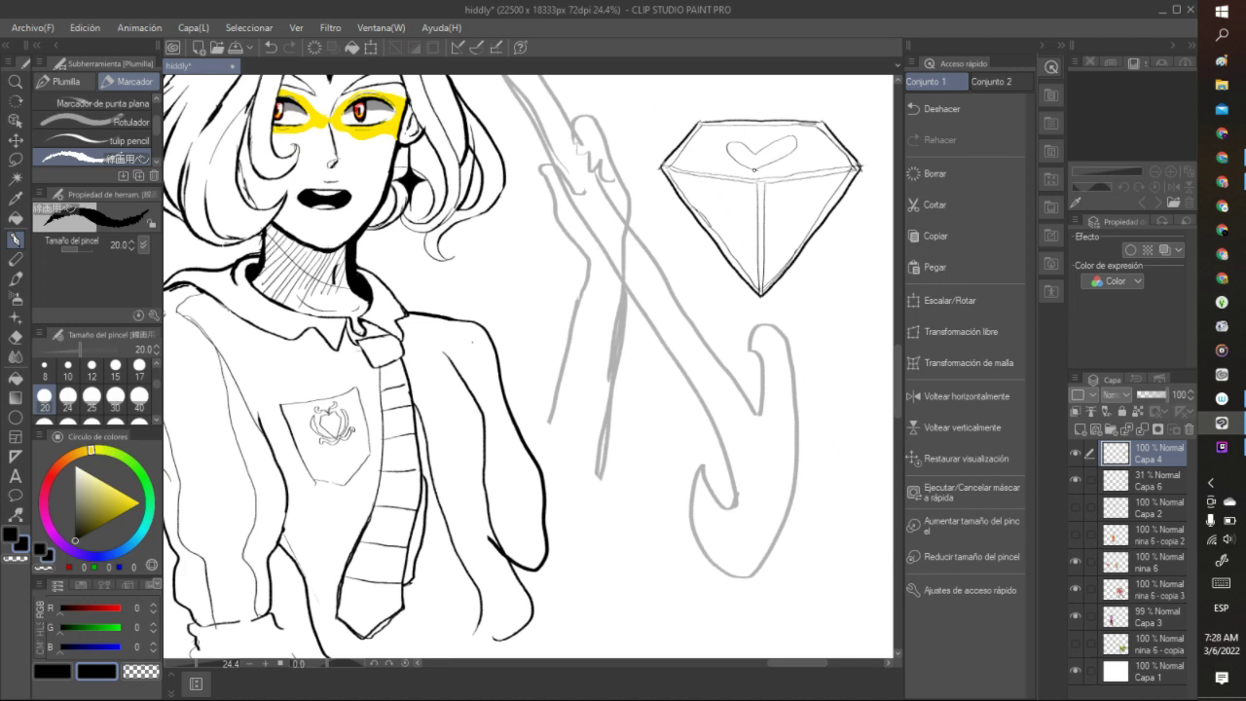
pyautogui.click(269, 47)
pyautogui.moveTo(778, 159); pyautogui.dragTo(708, 154)
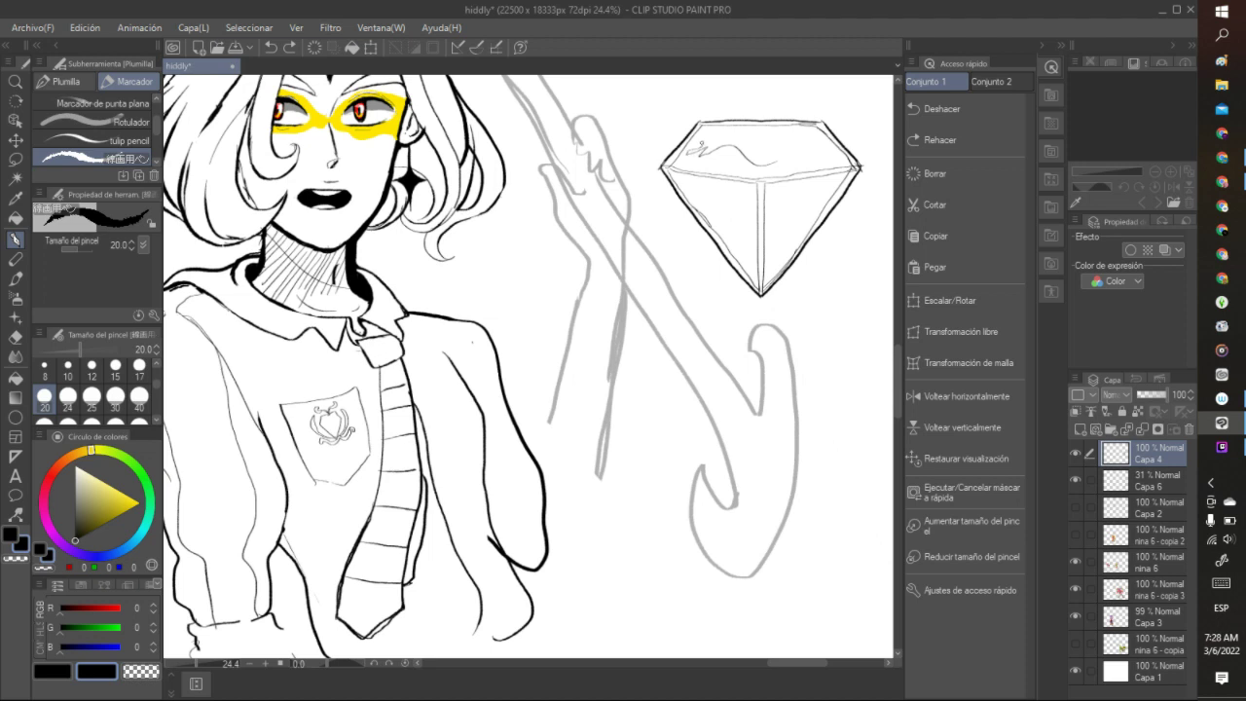
pyautogui.moveTo(714, 143)
pyautogui.mouseDown()
pyautogui.moveTo(765, 148)
pyautogui.moveTo(802, 134)
pyautogui.moveTo(838, 154)
pyautogui.moveTo(778, 162)
pyautogui.mouseUp()
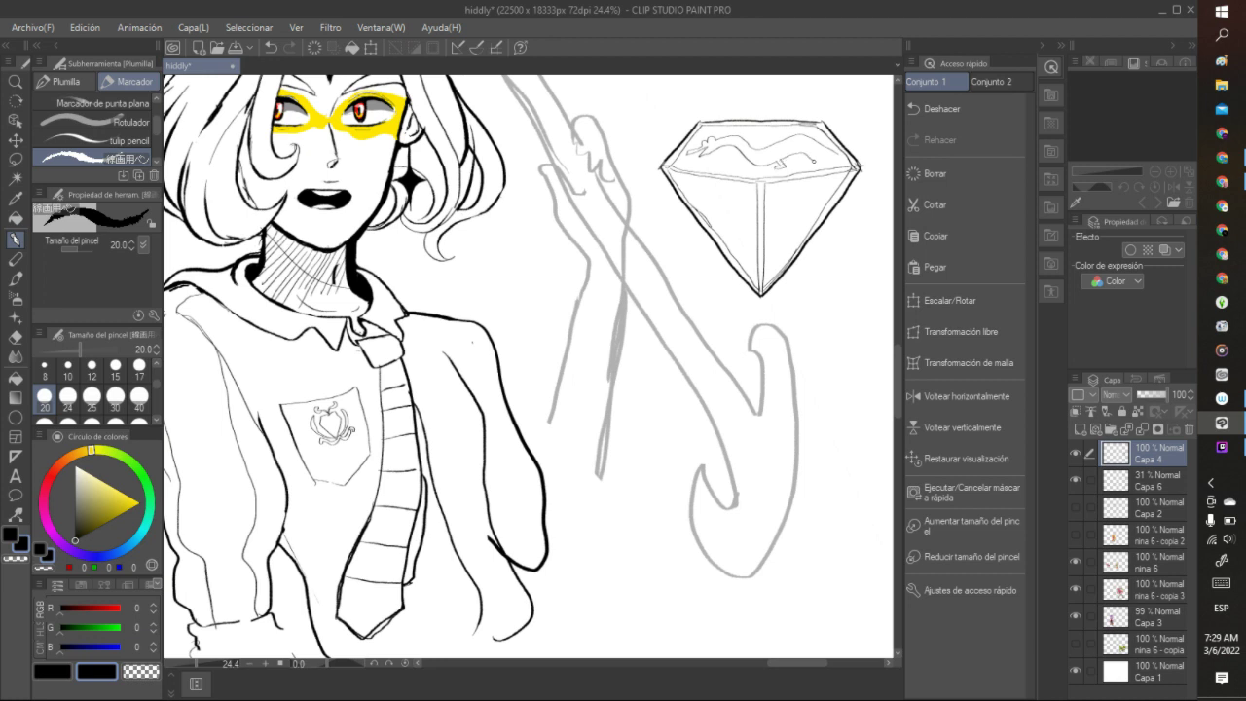
pyautogui.moveTo(823, 158); pyautogui.dragTo(847, 165)
# - Undo the small polygon in the lower left facet, and draw jagged peaks there and curling waves in the lower right facet
pyautogui.moveTo(737, 238)
pyautogui.mouseDown()
pyautogui.moveTo(710, 204)
pyautogui.moveTo(724, 185)
pyautogui.moveTo(746, 206)
pyautogui.moveTo(743, 241)
pyautogui.mouseUp()
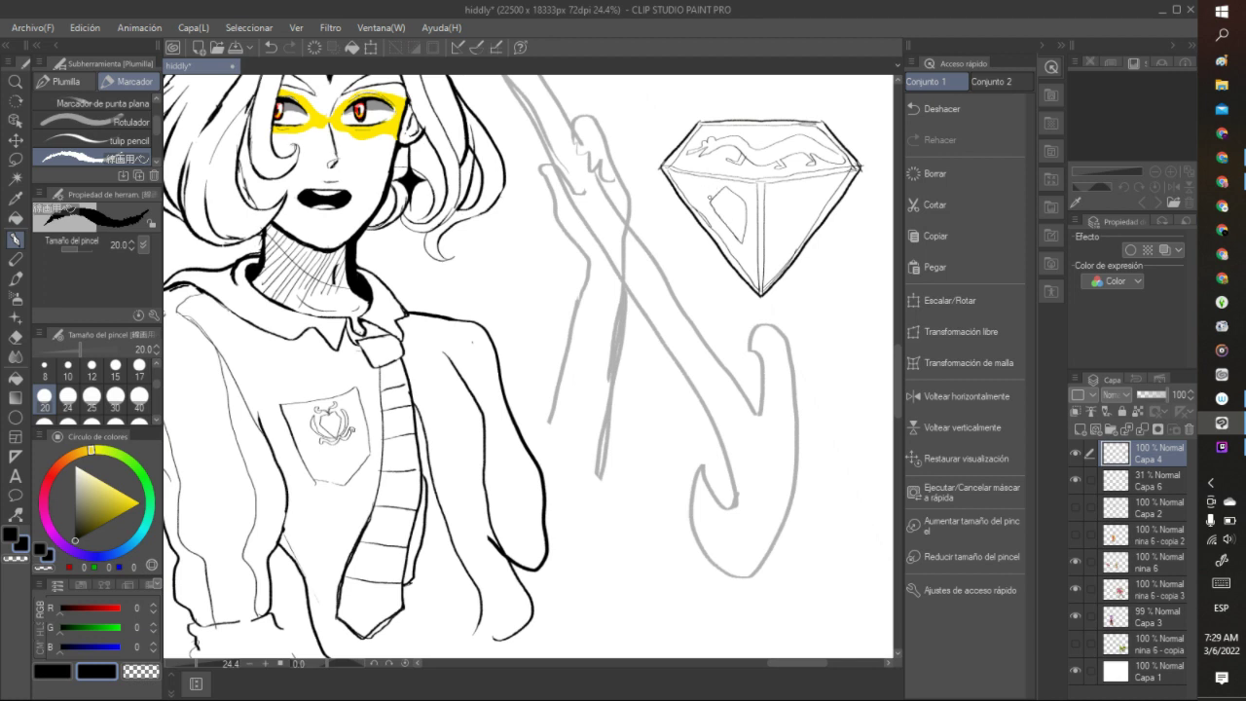
pyautogui.click(270, 47)
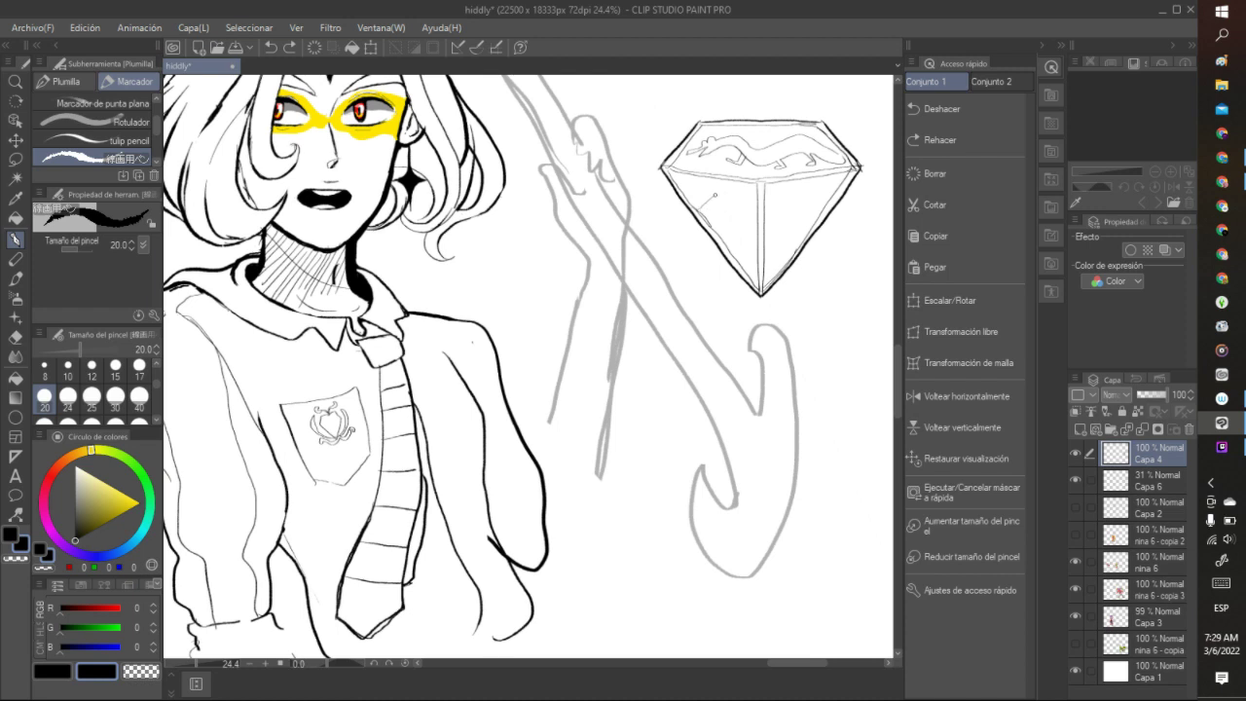
pyautogui.moveTo(735, 192); pyautogui.dragTo(758, 215)
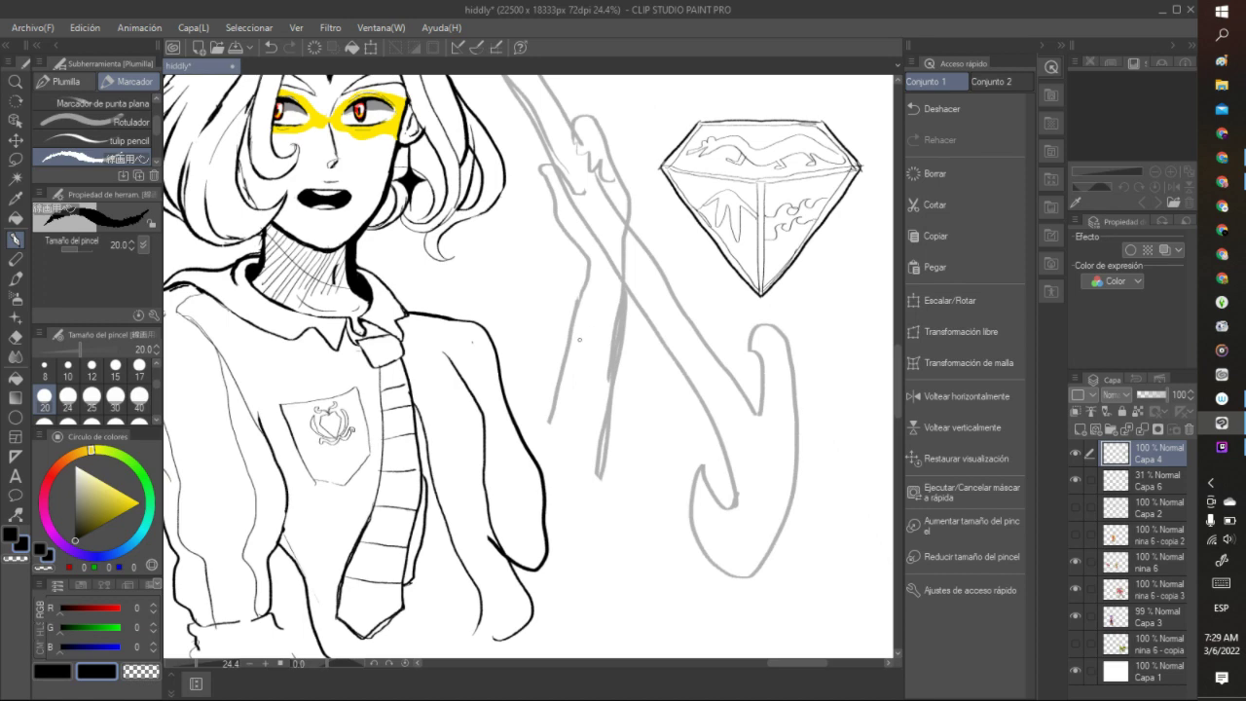
# - Draw a large curled ornament from the gem's bottom point up its right side, with a smaller curl beneath it
pyautogui.scroll(-2, 579, 340)
pyautogui.scroll(1, 753, 246)
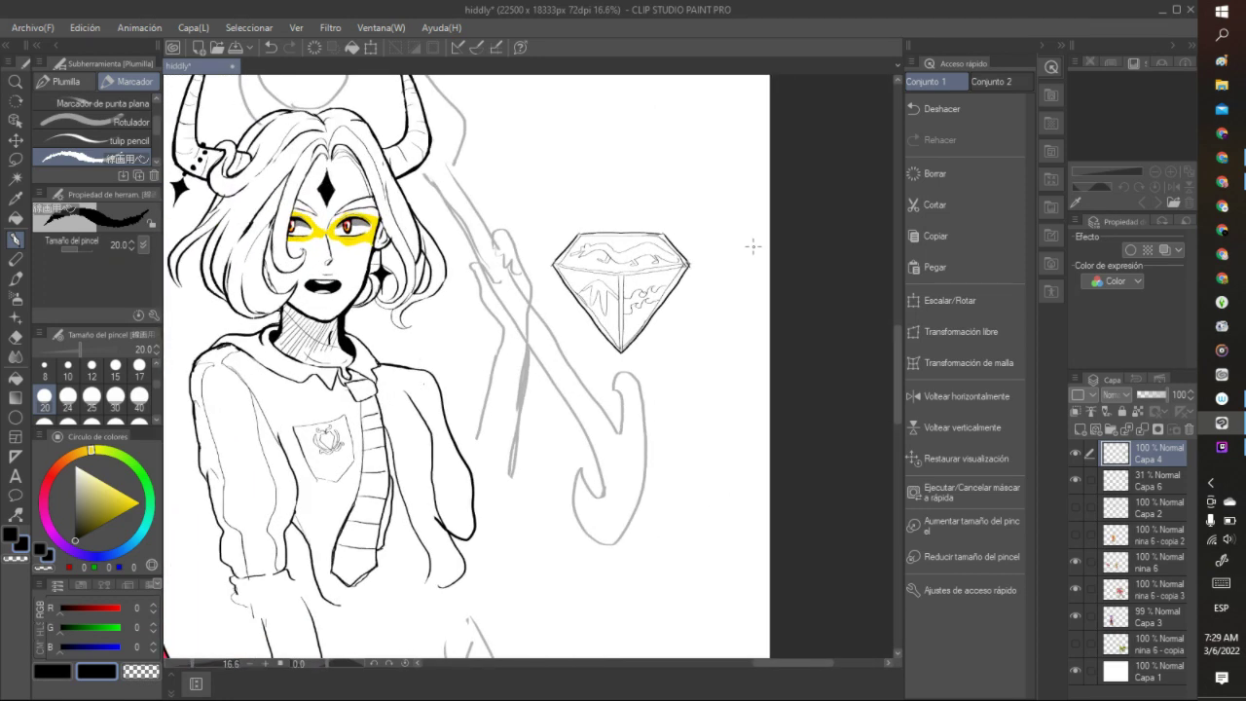
pyautogui.moveTo(631, 347)
pyautogui.mouseDown()
pyautogui.moveTo(702, 281)
pyautogui.moveTo(681, 230)
pyautogui.moveTo(705, 227)
pyautogui.moveTo(730, 258)
pyautogui.moveTo(721, 290)
pyautogui.moveTo(685, 327)
pyautogui.moveTo(645, 350)
pyautogui.mouseUp()
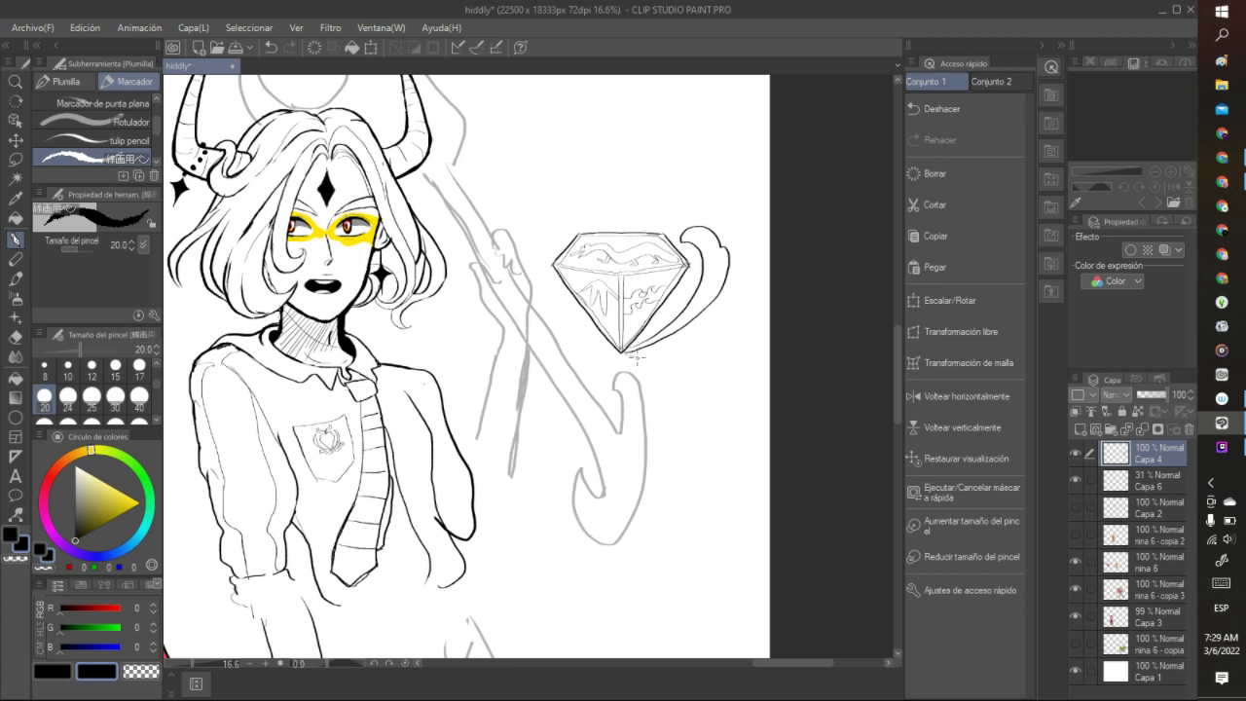
pyautogui.moveTo(634, 356)
pyautogui.mouseDown()
pyautogui.moveTo(680, 341)
pyautogui.moveTo(694, 367)
pyautogui.moveTo(683, 328)
pyautogui.mouseUp()
pyautogui.click(269, 47)
pyautogui.moveTo(667, 363)
pyautogui.mouseDown()
pyautogui.moveTo(689, 339)
pyautogui.moveTo(704, 349)
pyautogui.moveTo(708, 324)
pyautogui.moveTo(685, 321)
pyautogui.moveTo(665, 349)
pyautogui.moveTo(623, 353)
pyautogui.mouseUp()
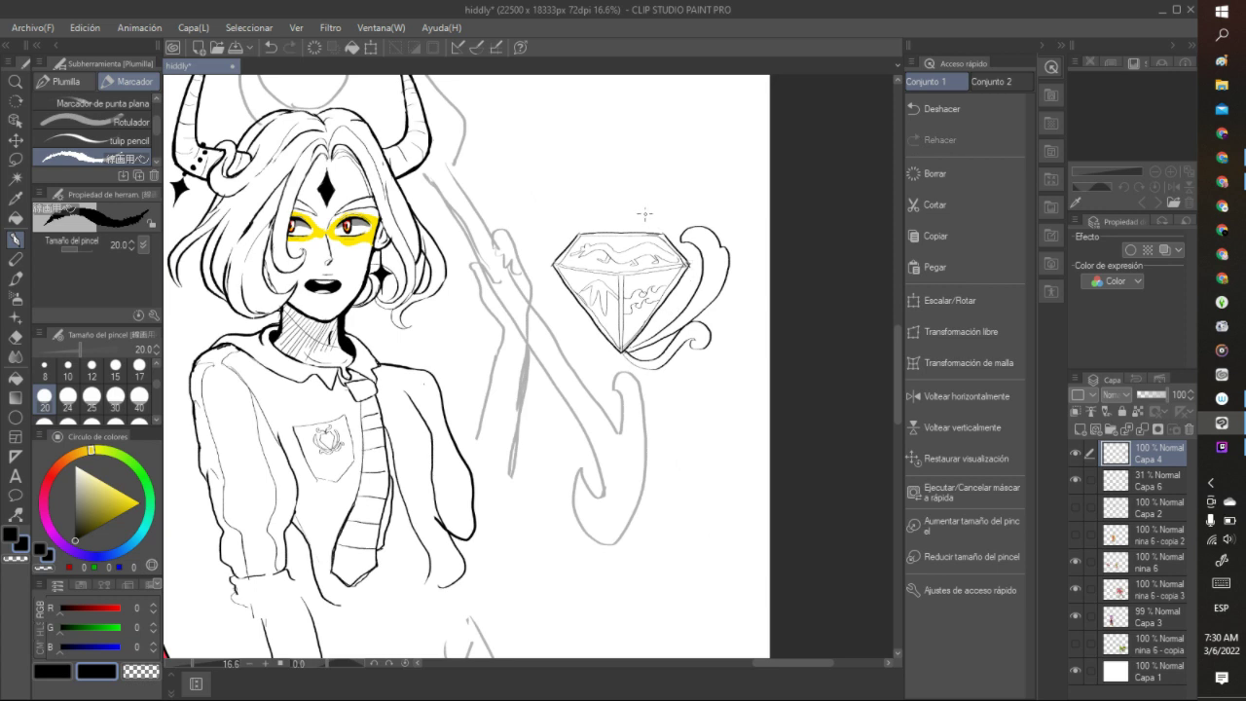
# - Try a wavy ribbon rising from the middle of the gem's top edge and undo it
pyautogui.moveTo(624, 232)
pyautogui.mouseDown()
pyautogui.moveTo(692, 192)
pyautogui.moveTo(701, 211)
pyautogui.moveTo(728, 206)
pyautogui.moveTo(692, 225)
pyautogui.moveTo(676, 210)
pyautogui.moveTo(625, 234)
pyautogui.mouseUp()
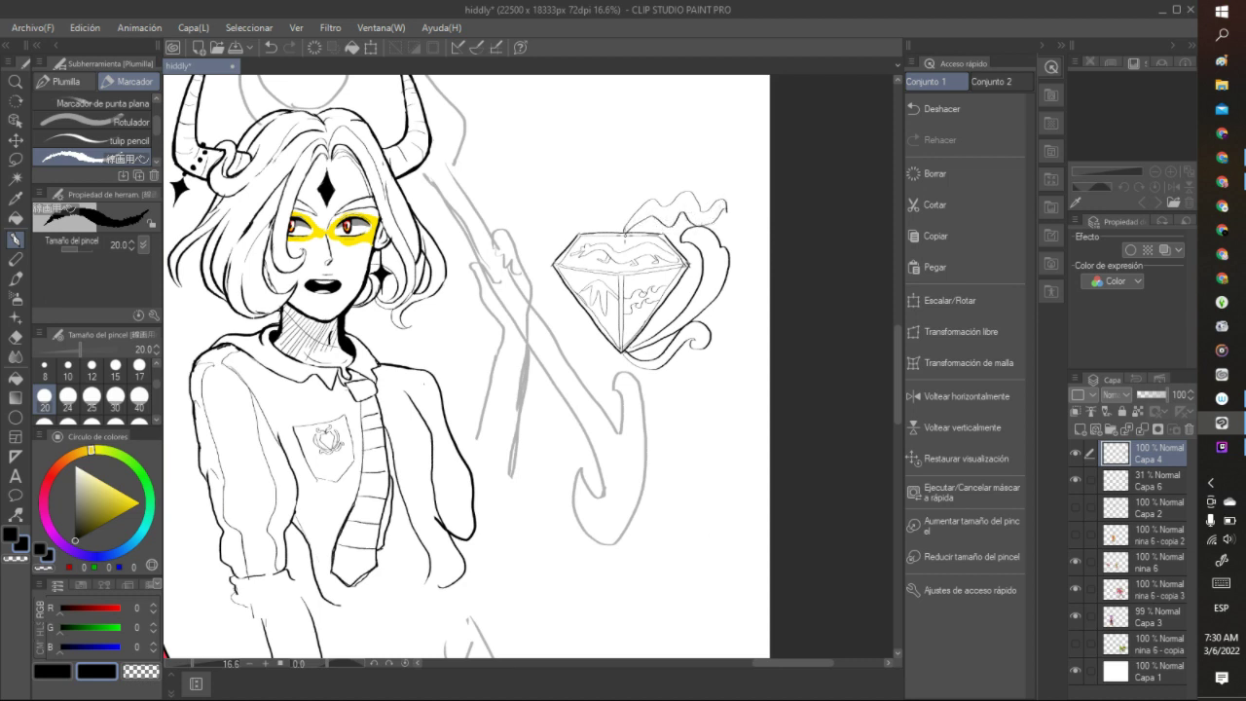
pyautogui.click(271, 47)
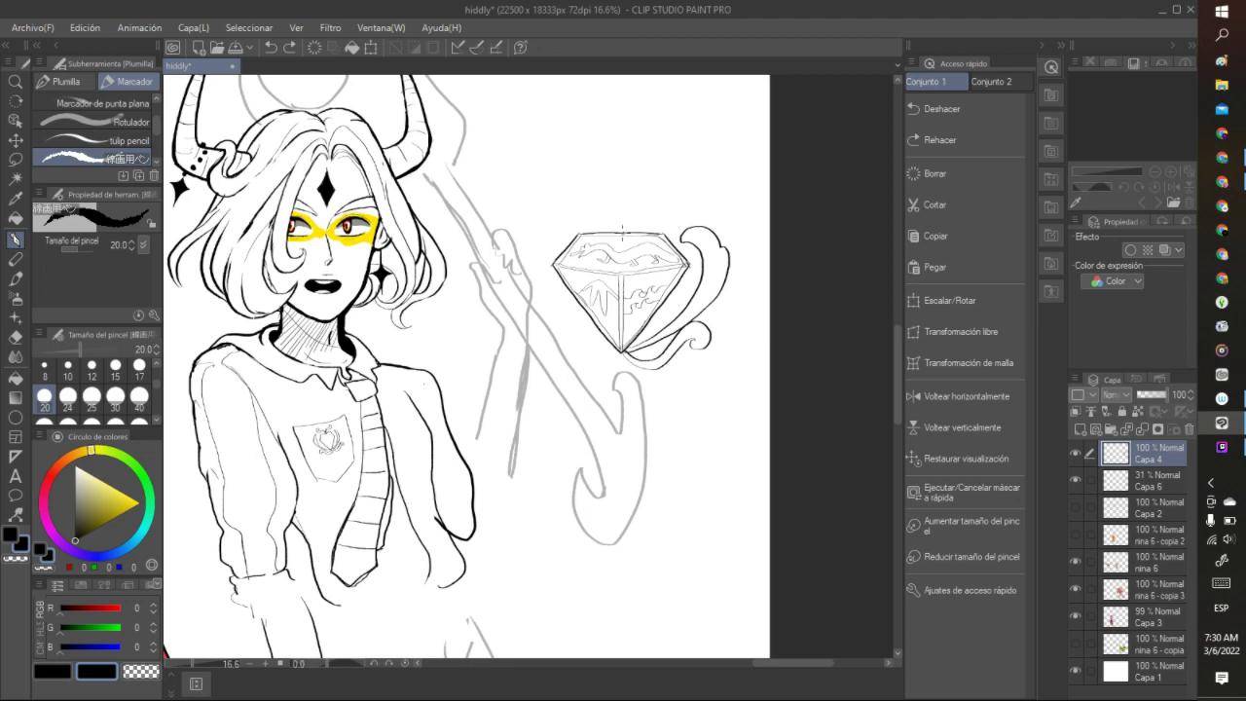
# - Draw a curled ribbon with a forked end rising from the middle of the gem's top edge
pyautogui.click(623, 231)
pyautogui.moveTo(641, 221); pyautogui.dragTo(635, 200)
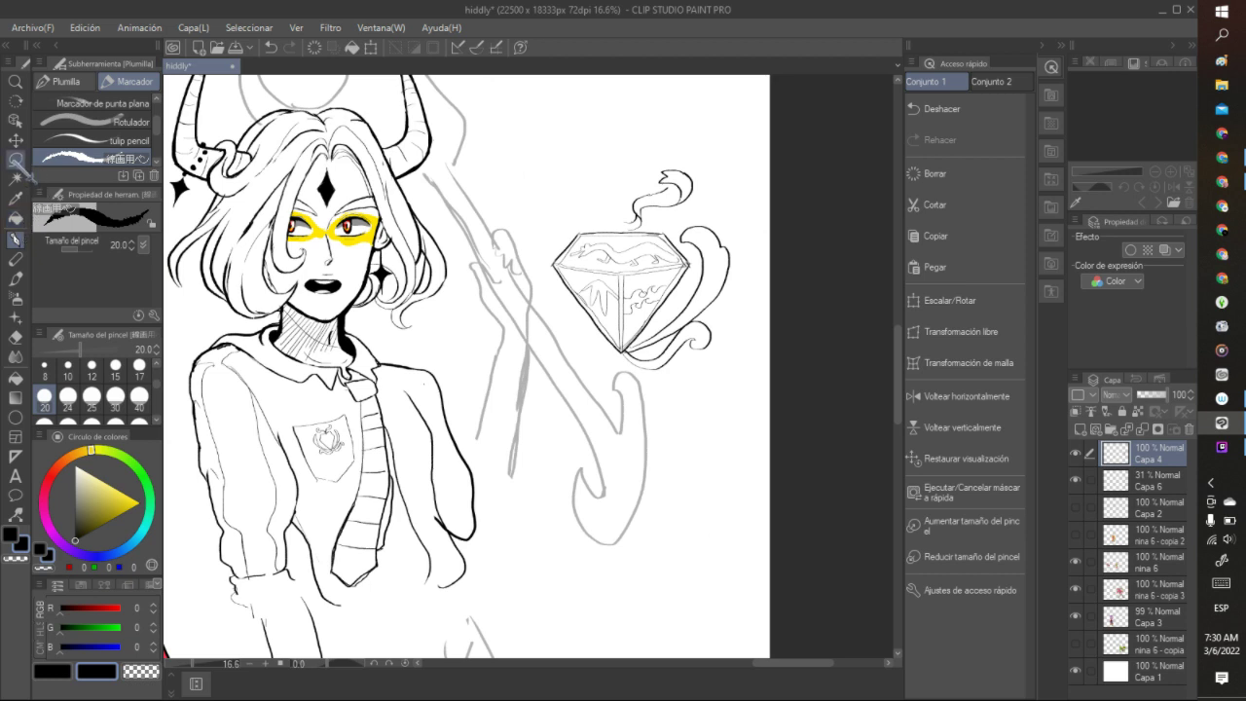
# - Lasso the crest's right-hand ornaments, copy them to a new layer, flip the copy horizontally and place it on the gem's left side
pyautogui.click(16, 159)
pyautogui.moveTo(626, 347)
pyautogui.mouseDown()
pyautogui.moveTo(668, 311)
pyautogui.moveTo(696, 255)
pyautogui.moveTo(688, 232)
pyautogui.moveTo(637, 219)
pyautogui.moveTo(635, 168)
pyautogui.moveTo(697, 140)
pyautogui.moveTo(750, 193)
pyautogui.moveTo(758, 277)
pyautogui.moveTo(722, 363)
pyautogui.moveTo(682, 374)
pyautogui.moveTo(625, 361)
pyautogui.mouseUp()
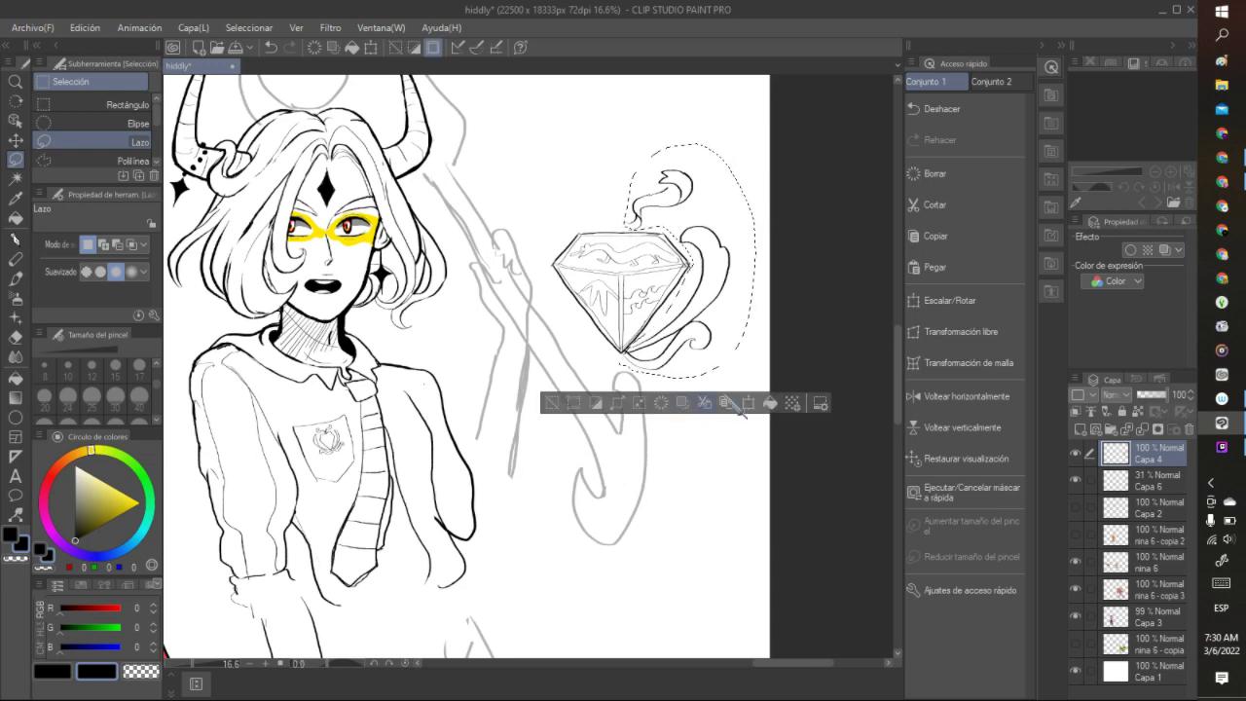
pyautogui.click(726, 402)
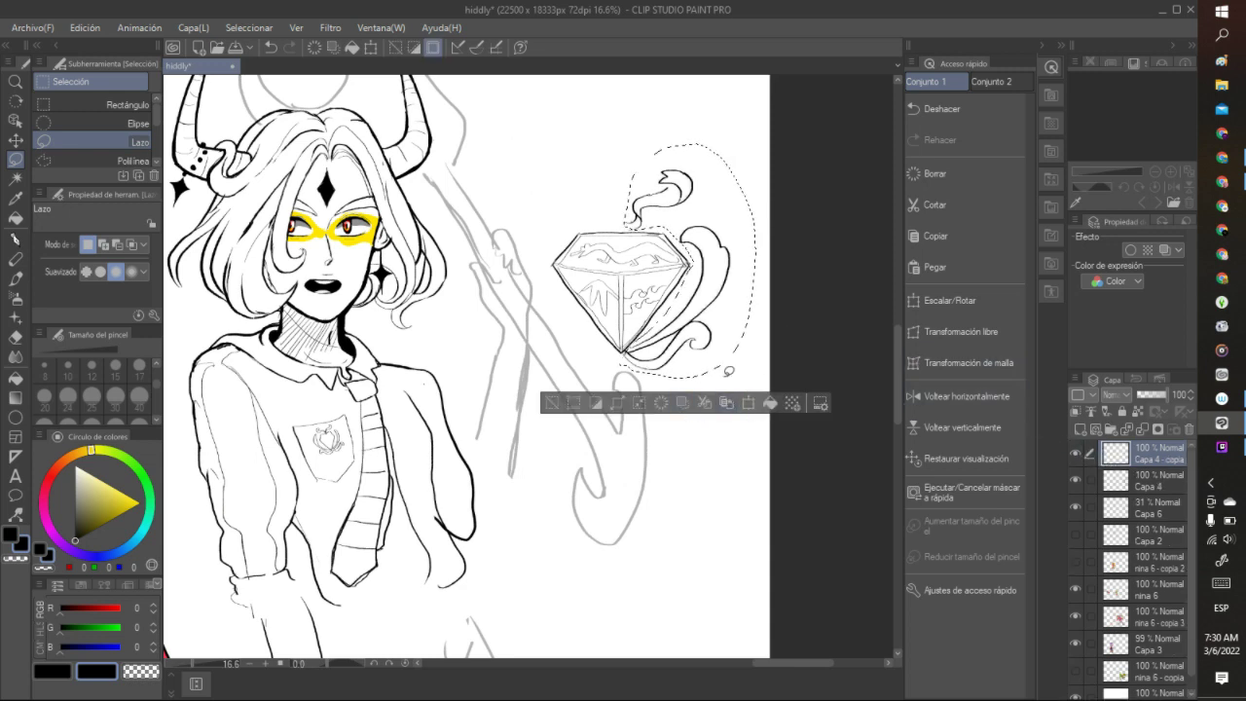
pyautogui.click(747, 402)
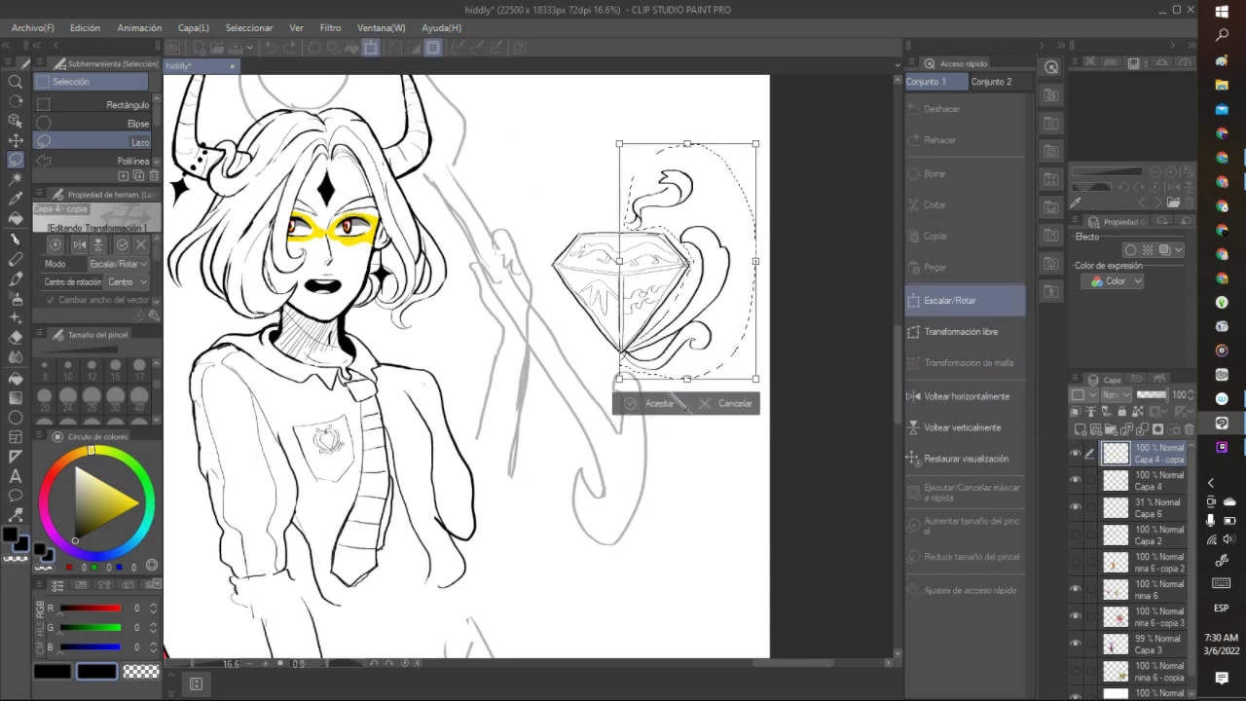
pyautogui.moveTo(726, 377); pyautogui.dragTo(589, 381)
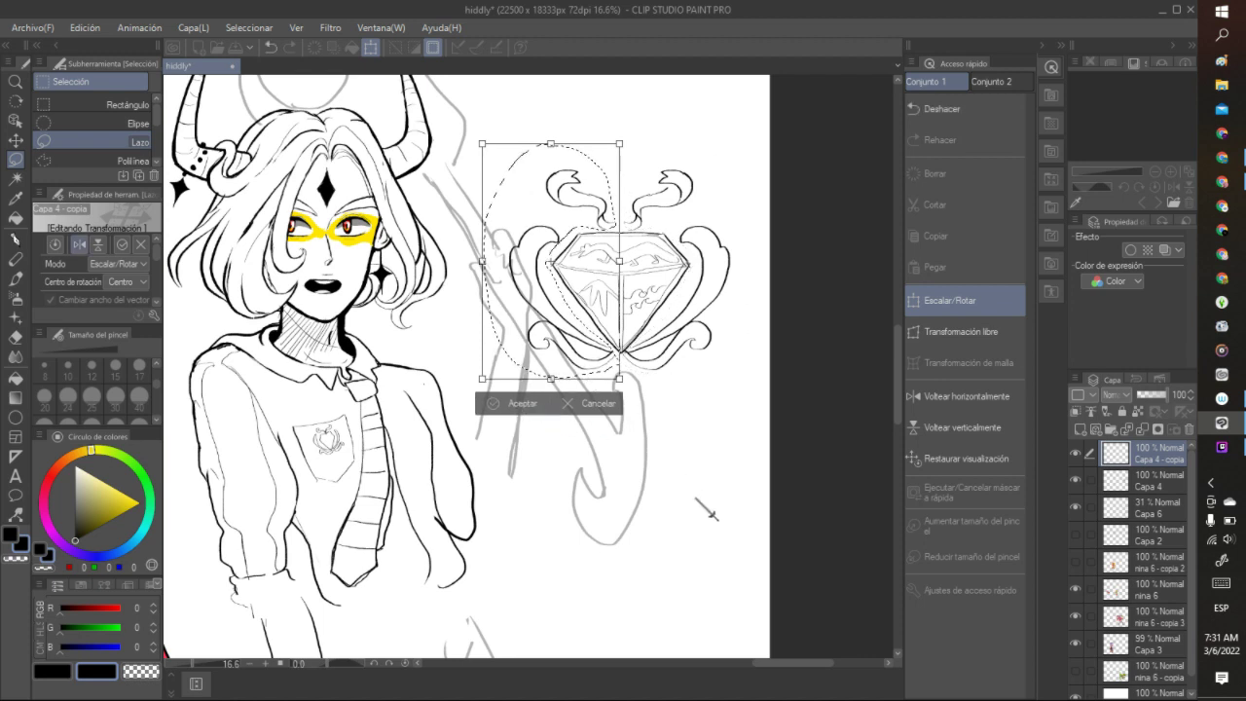
pyautogui.press('Return')
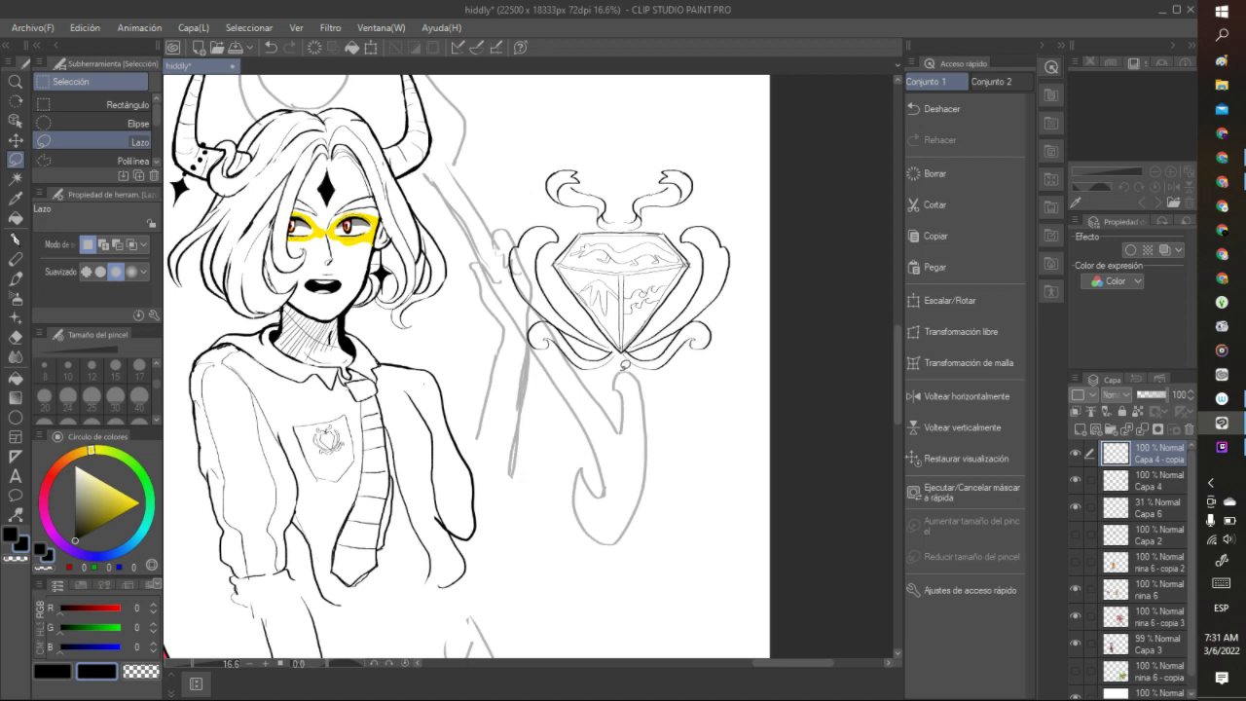
# - Select the mirrored ornaments, shift them slightly inward to line up with the gem's left edge, and deselect
pyautogui.moveTo(619, 346)
pyautogui.mouseDown()
pyautogui.moveTo(553, 264)
pyautogui.moveTo(564, 235)
pyautogui.moveTo(621, 207)
pyautogui.moveTo(615, 160)
pyautogui.moveTo(566, 137)
pyautogui.moveTo(531, 156)
pyautogui.moveTo(502, 310)
pyautogui.moveTo(554, 372)
pyautogui.moveTo(626, 390)
pyautogui.mouseUp()
pyautogui.click(622, 417)
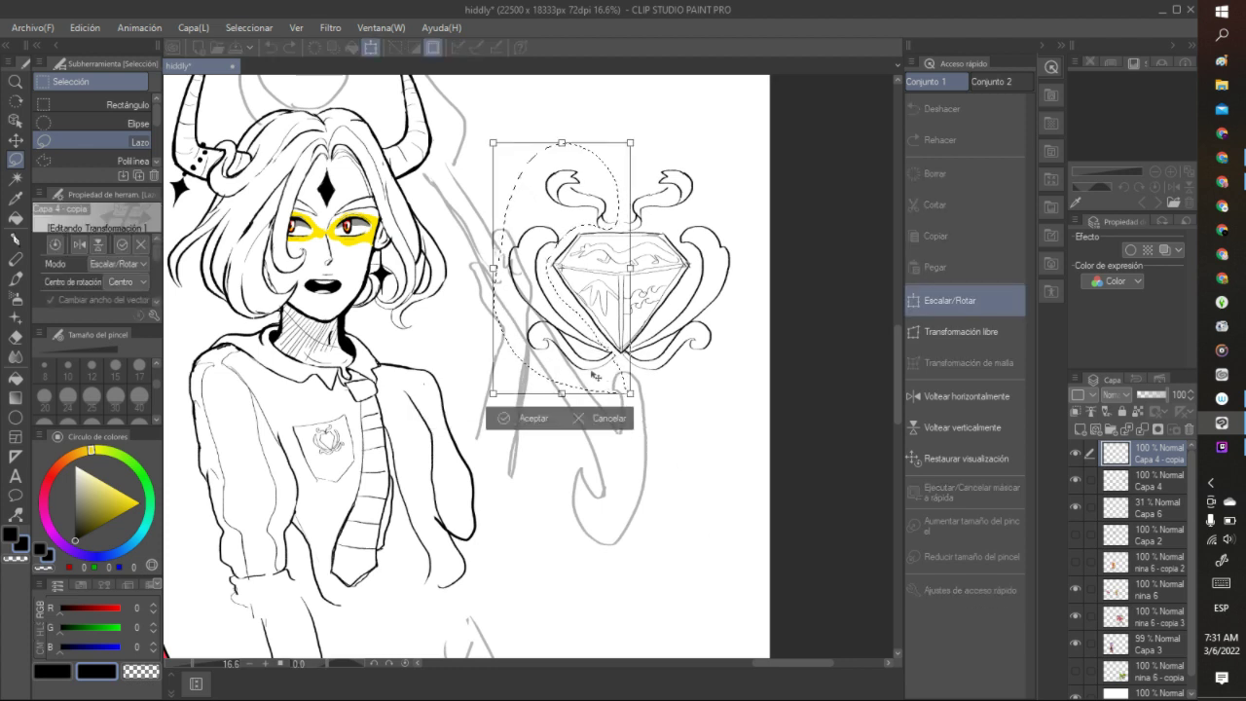
pyautogui.moveTo(590, 376); pyautogui.dragTo(590, 374)
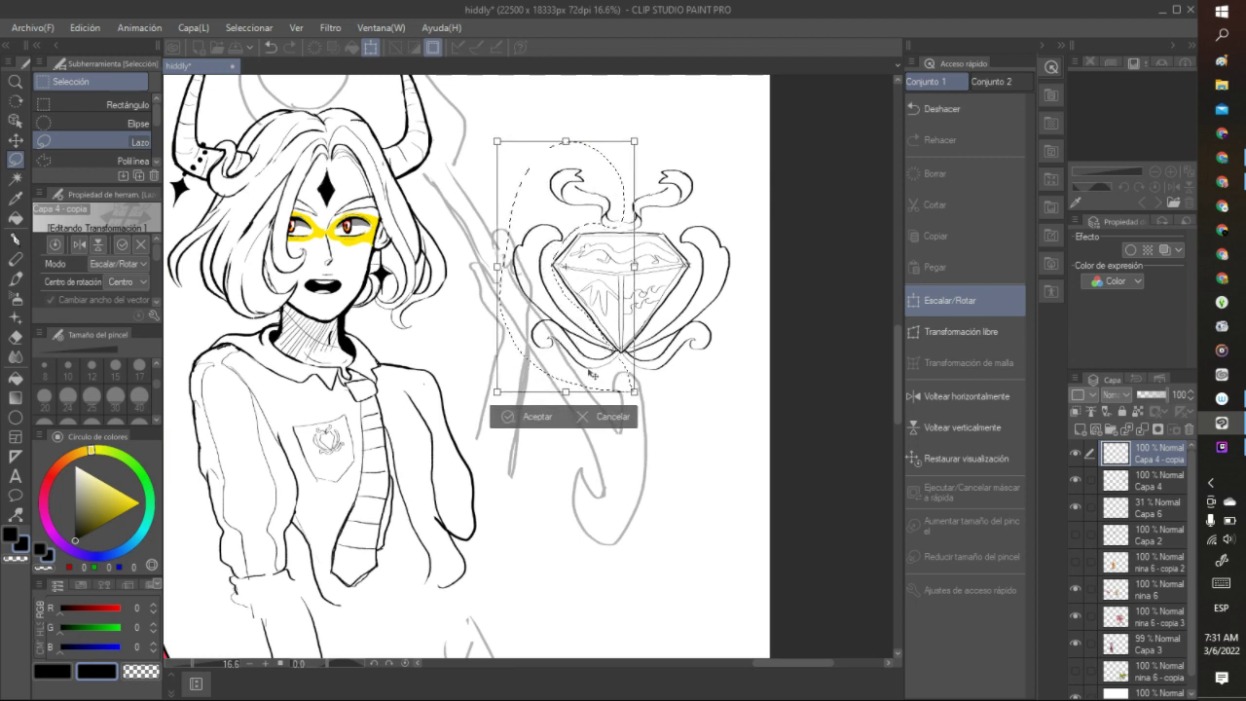
pyautogui.click(545, 421)
pyautogui.click(574, 466)
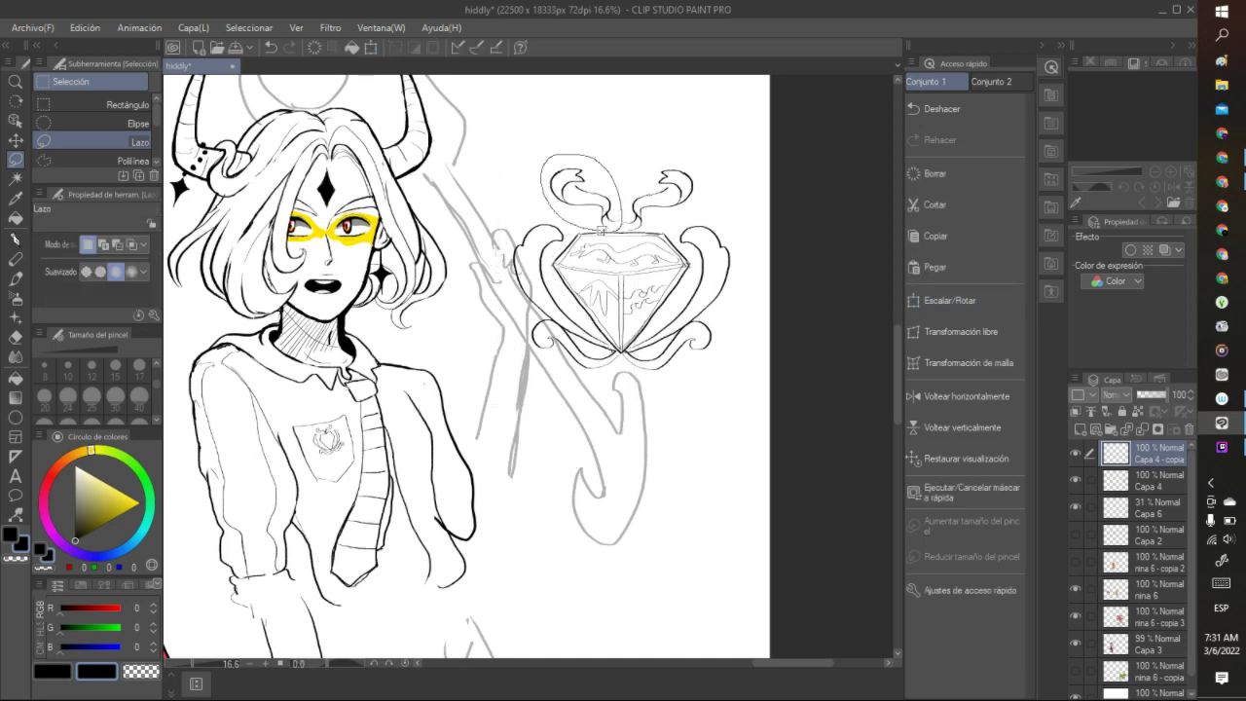
# - Lasso the mirrored ribbon above the gem, nudge it slightly to match its counterpart, and deselect
pyautogui.moveTo(601, 231); pyautogui.dragTo(620, 225)
pyautogui.click(641, 255)
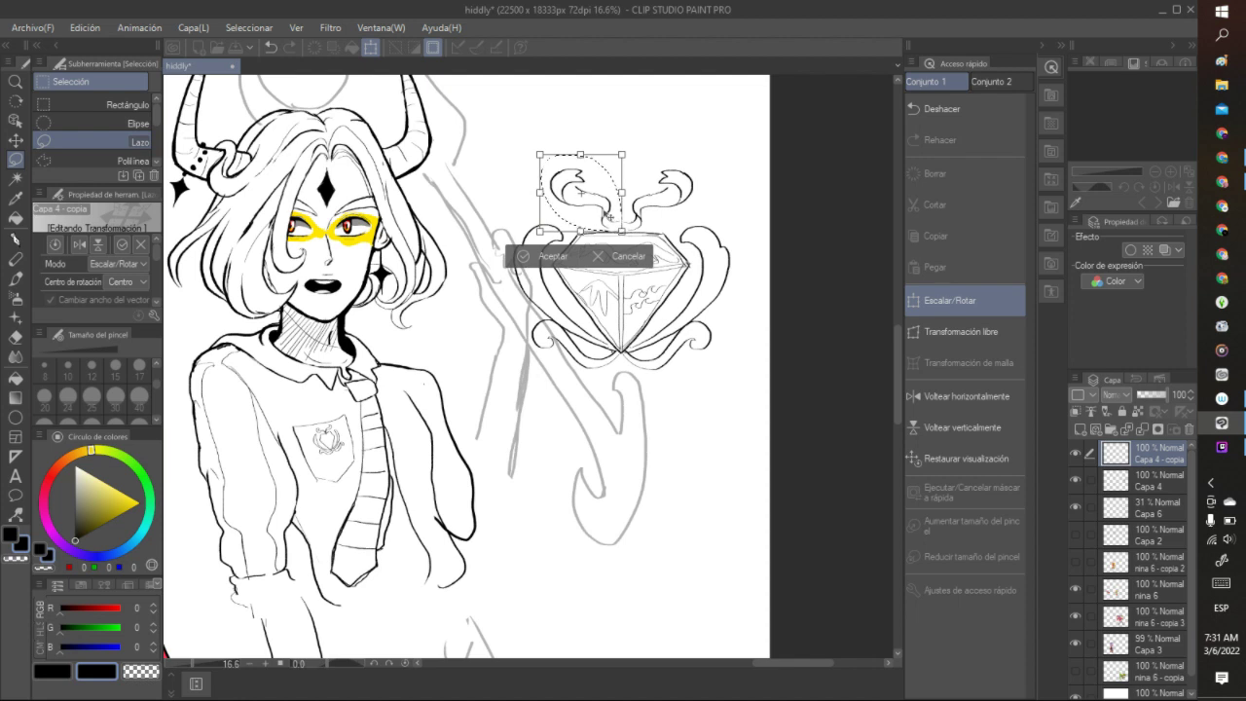
pyautogui.moveTo(605, 214); pyautogui.dragTo(604, 214)
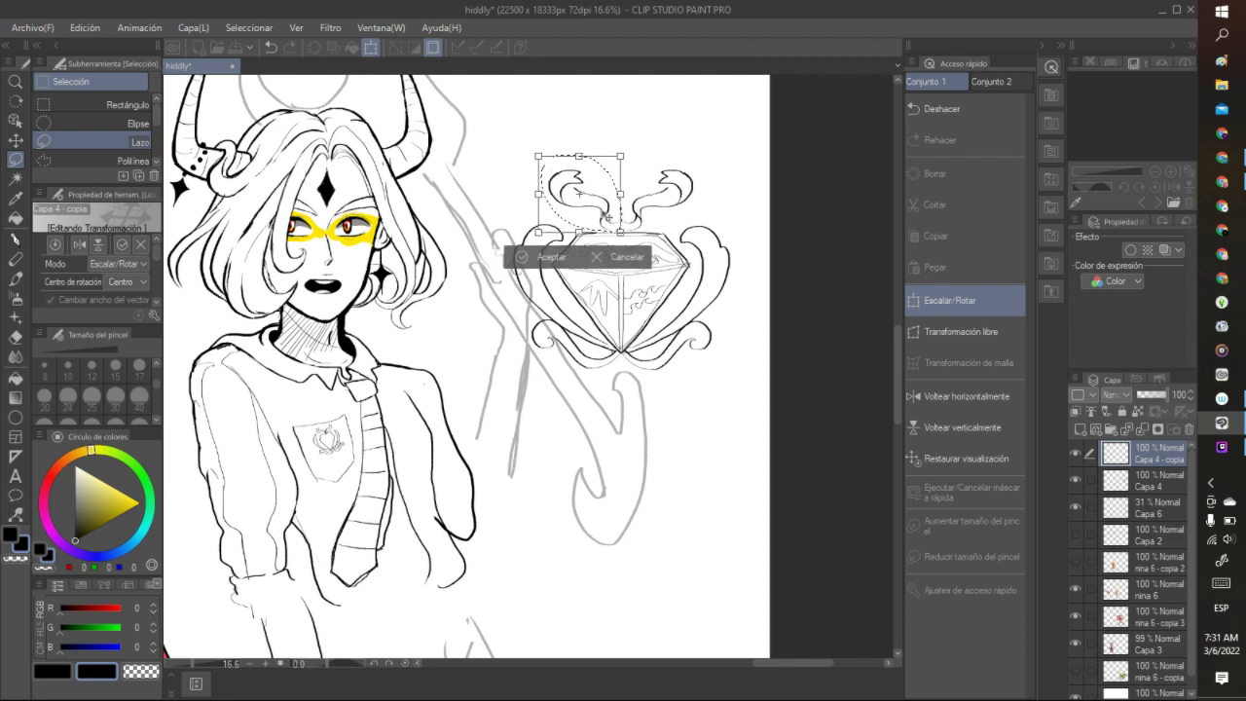
pyautogui.click(553, 258)
pyautogui.hotkey('ctrl', 'd')
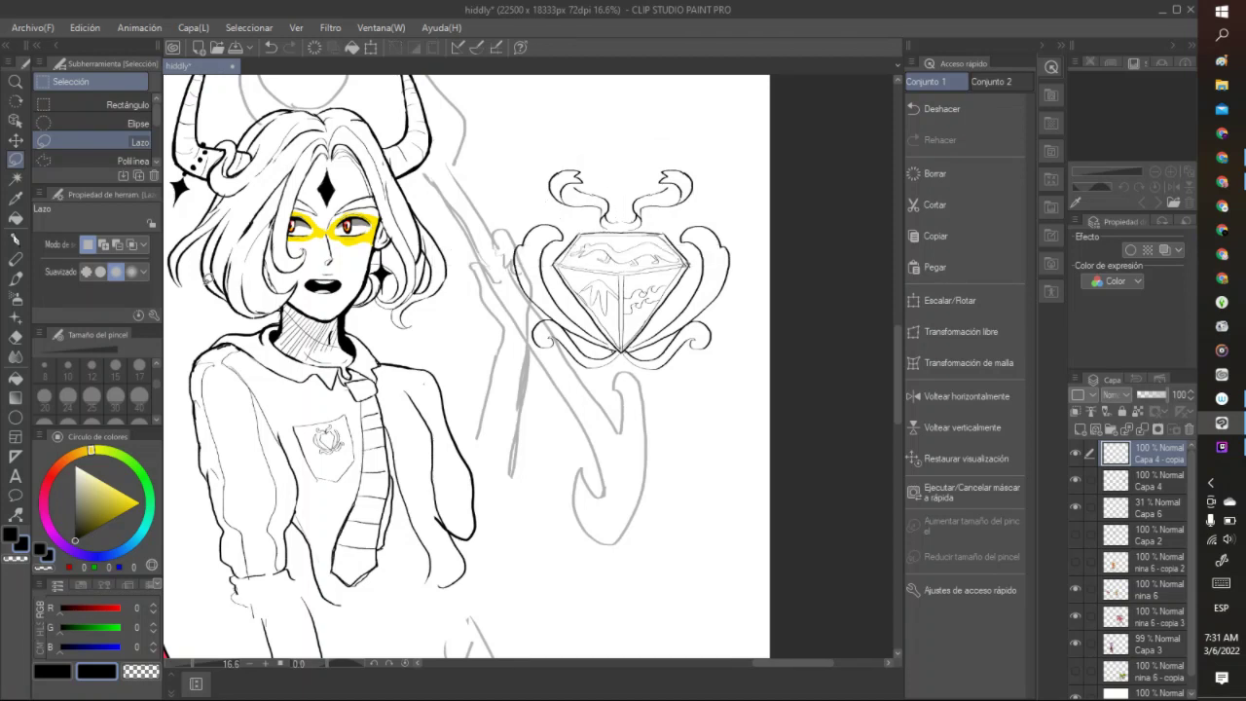
# - Draw a small oval between the two ribbons and a pointed star above it with the marker pen
pyautogui.click(16, 238)
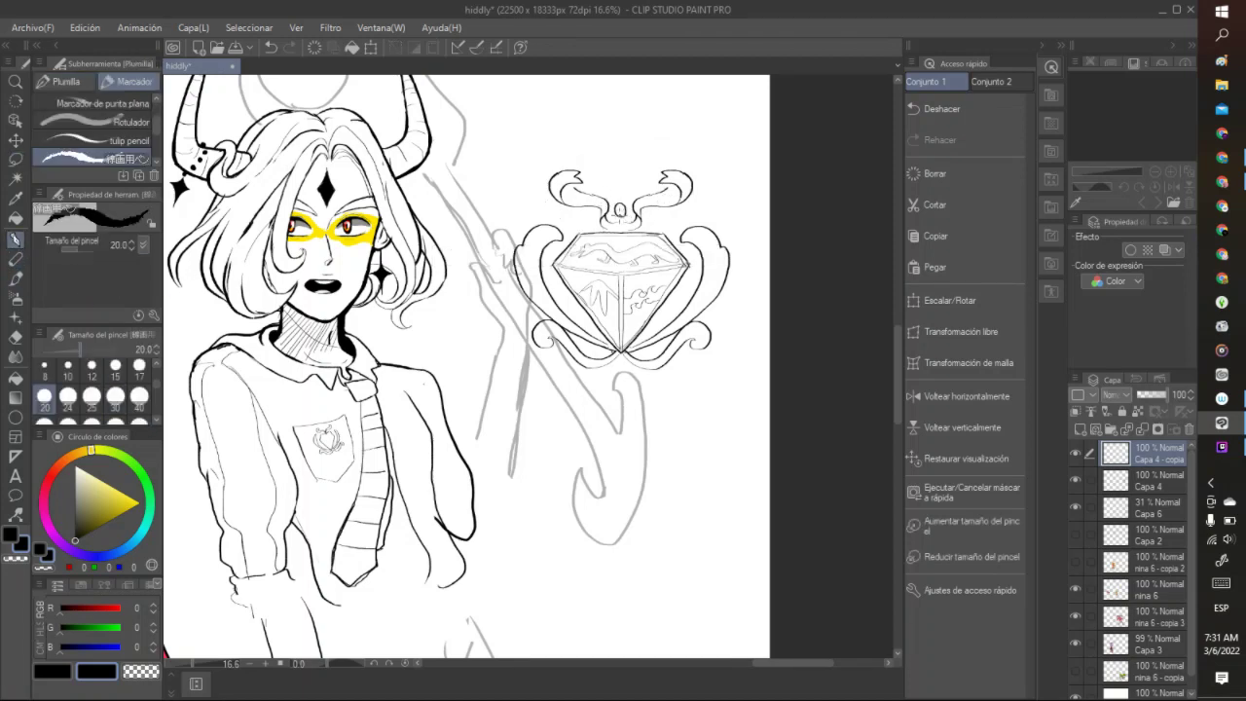
pyautogui.moveTo(617, 159); pyautogui.dragTo(628, 190)
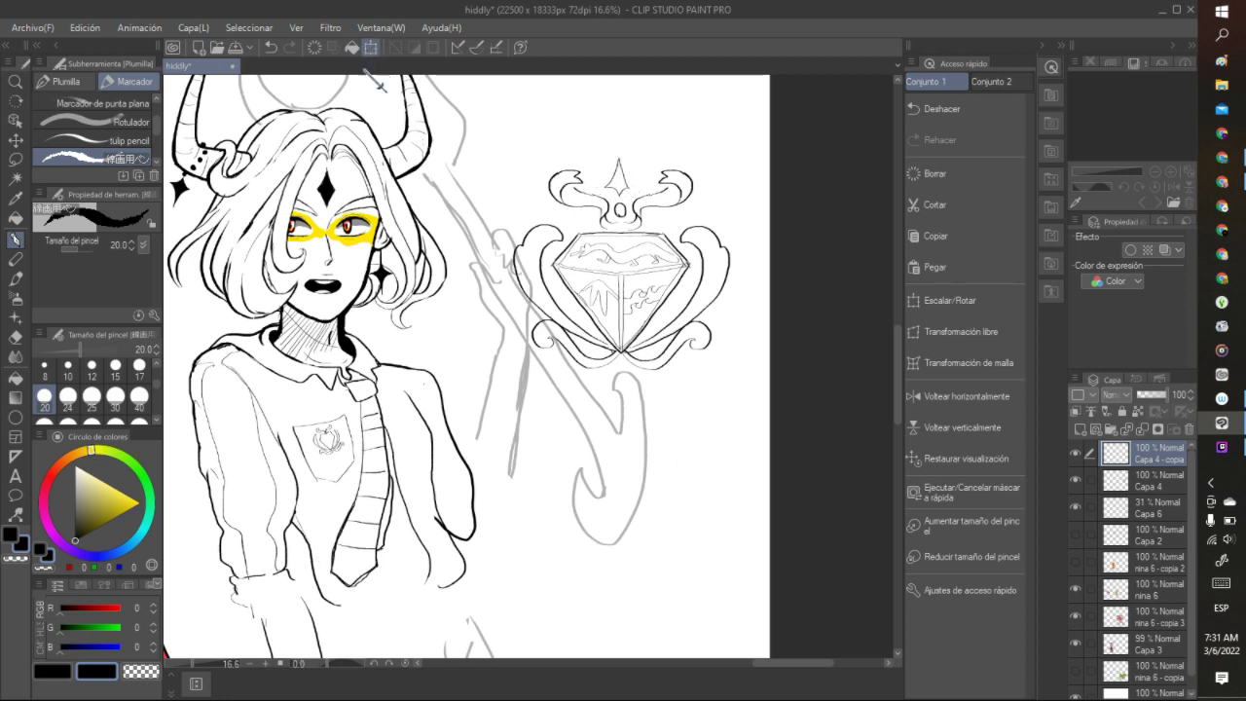
pyautogui.click(269, 47)
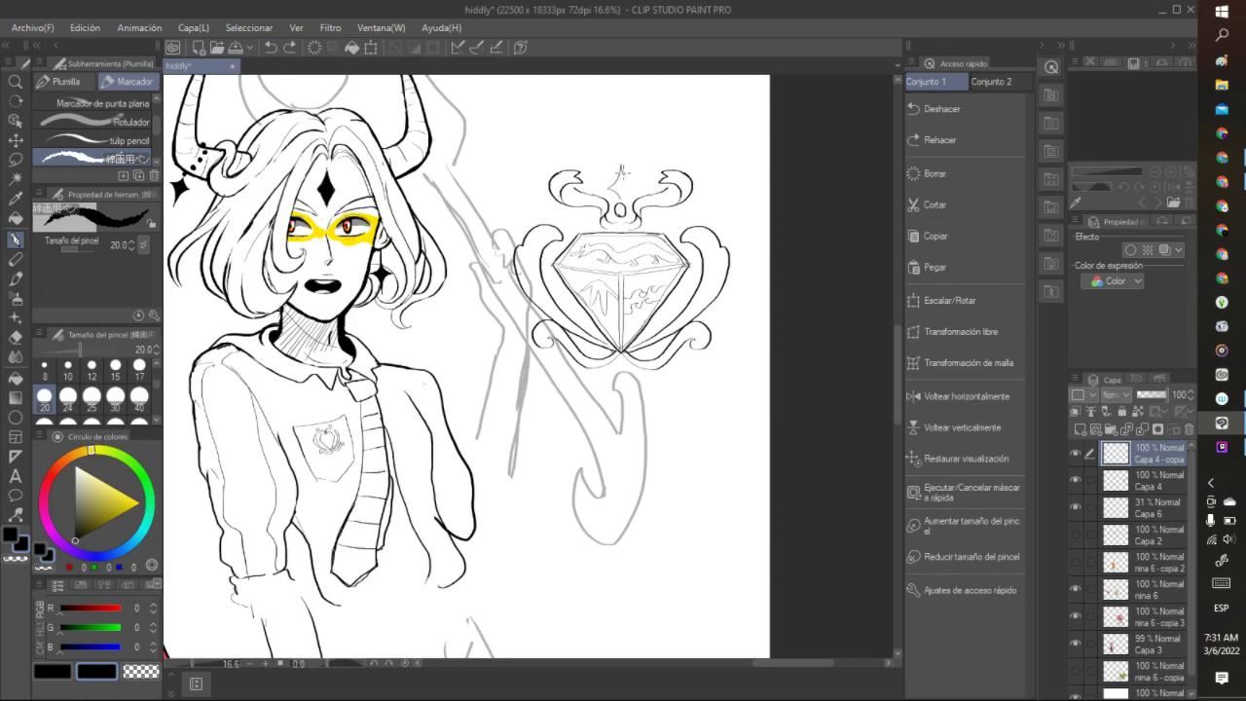
# - Check what the layer Capa 4 - copia holds and merge it into Capa 4
pyautogui.scroll(-5, 633, 204)
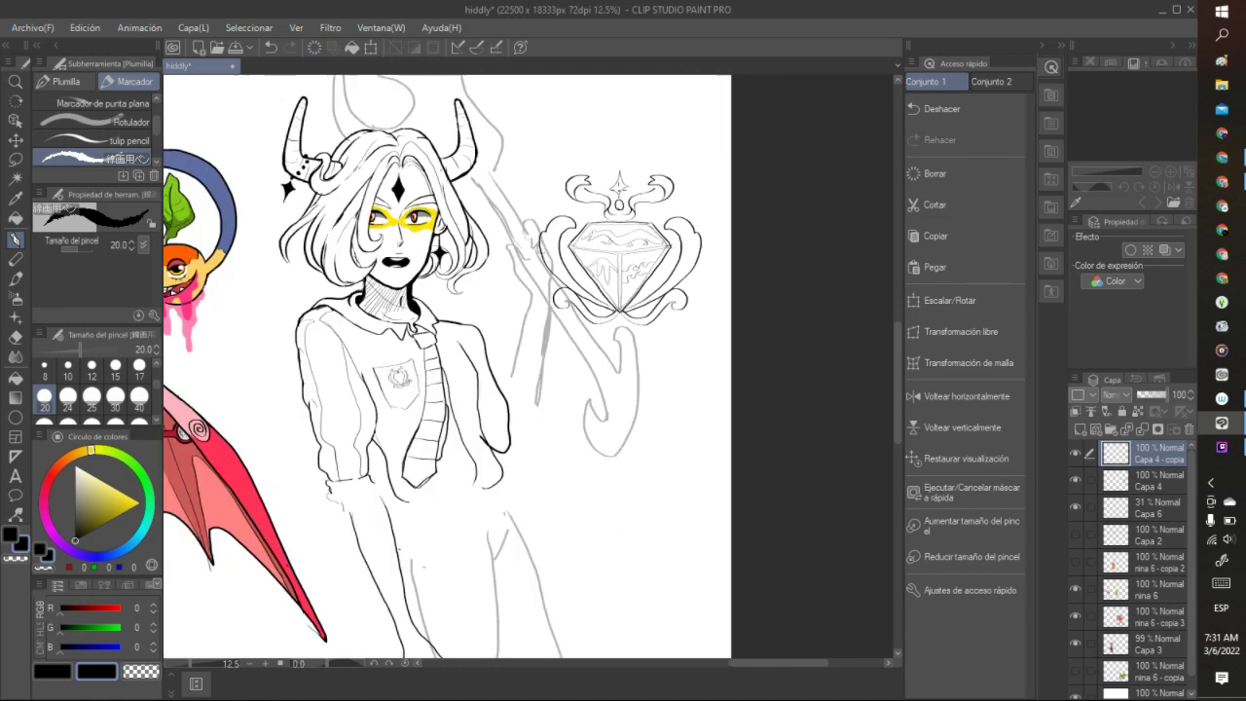
pyautogui.scroll(-3, 600, 200)
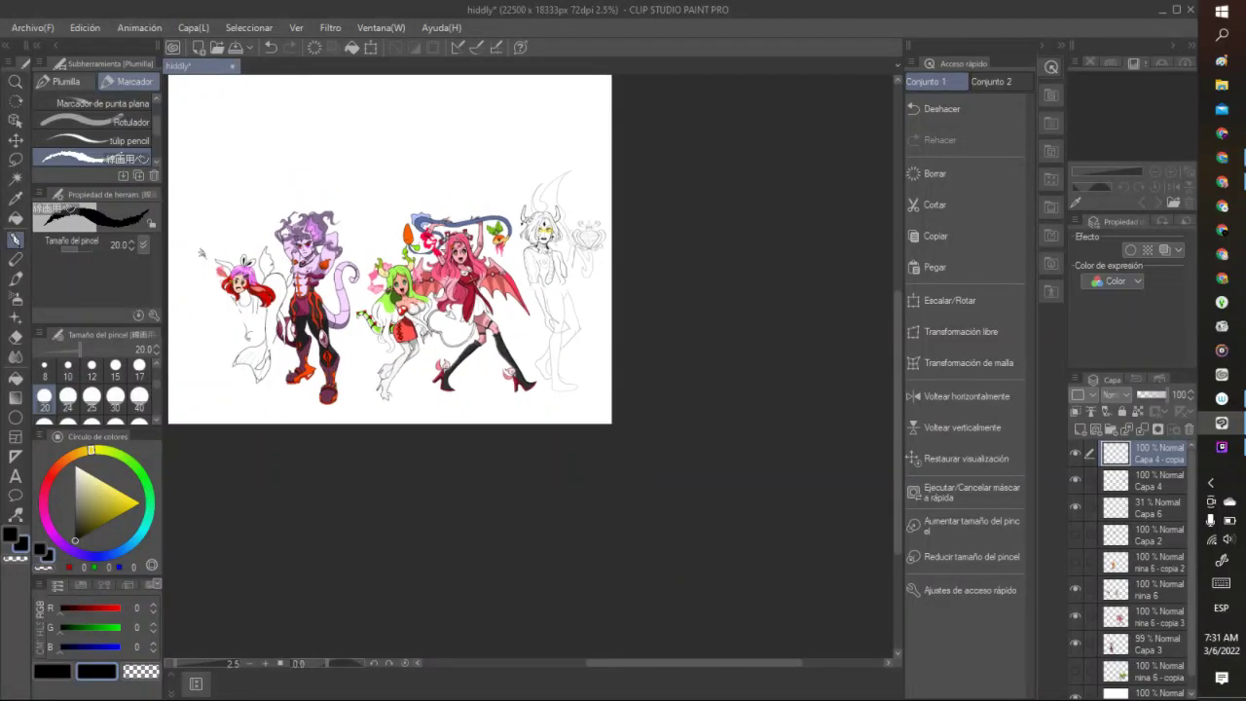
pyautogui.scroll(4, 599, 200)
pyautogui.scroll(1, 600, 199)
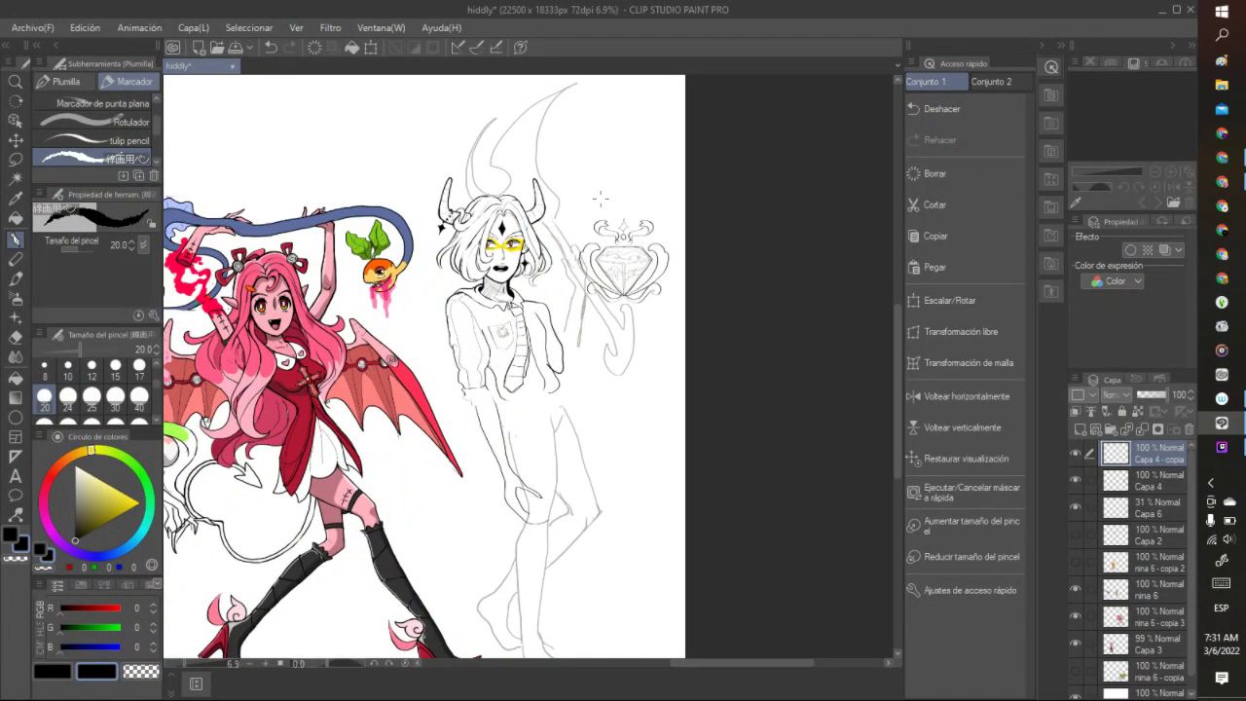
pyautogui.click(1075, 453)
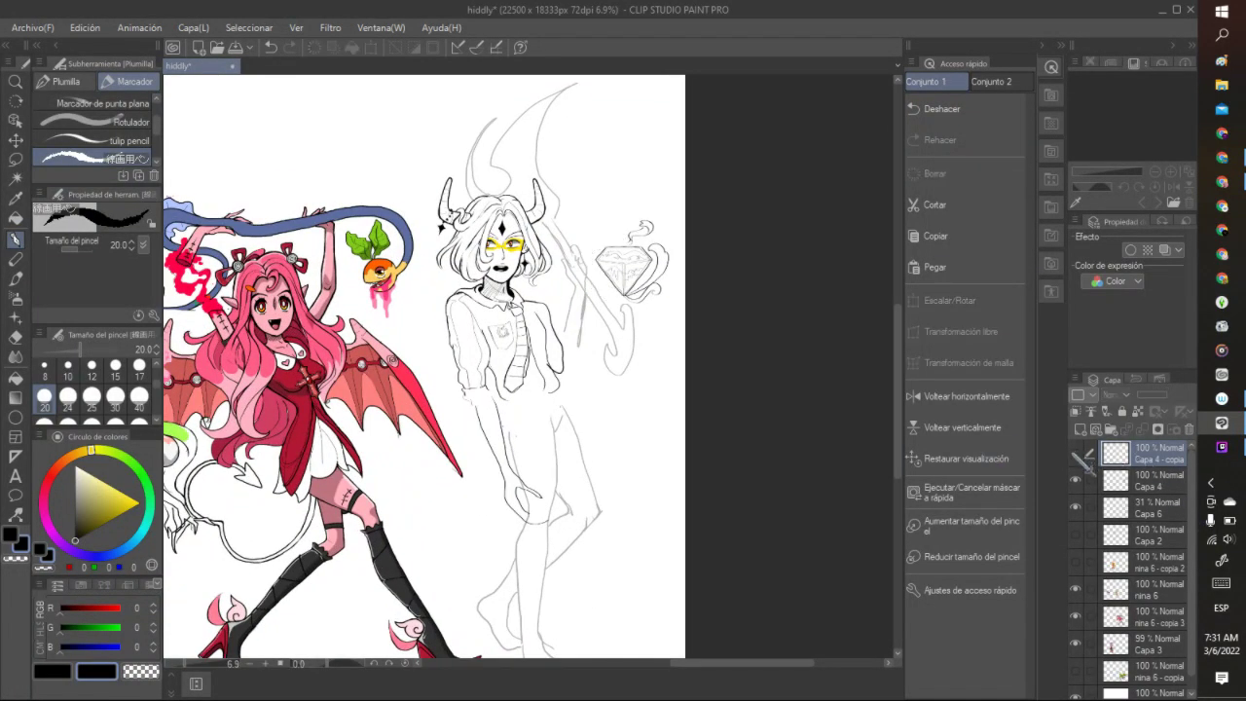
pyautogui.click(1075, 452)
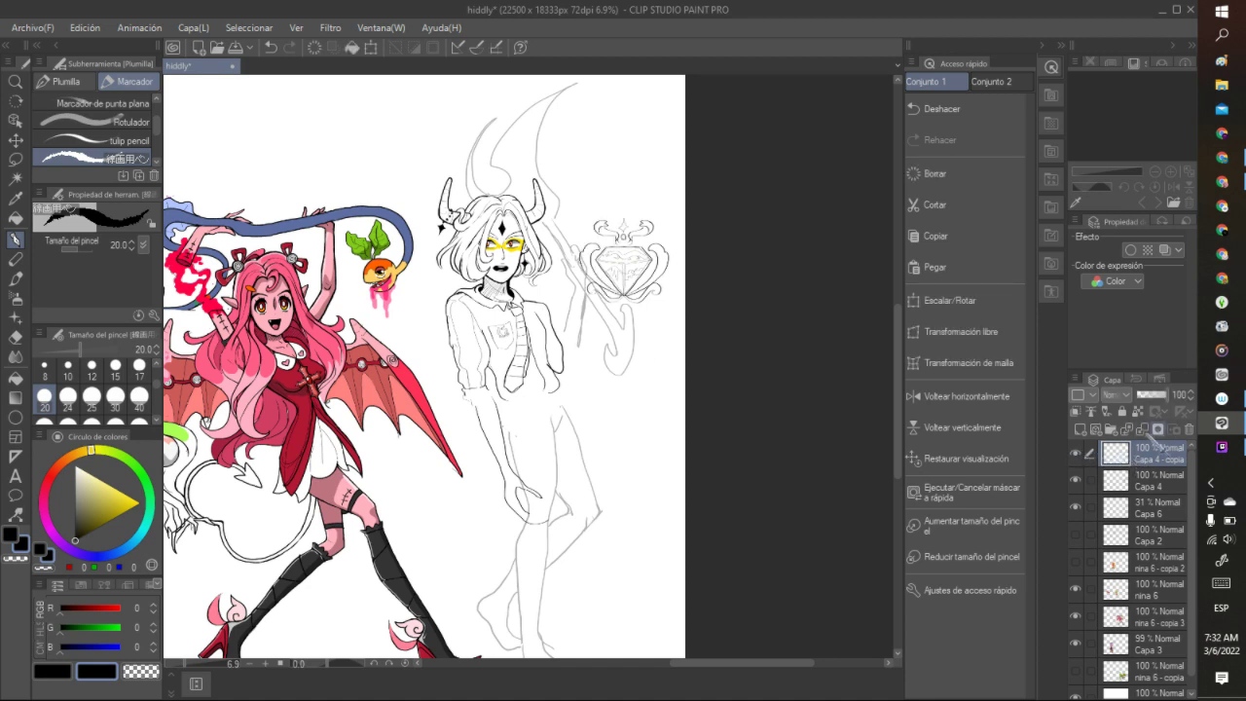
pyautogui.click(1145, 429)
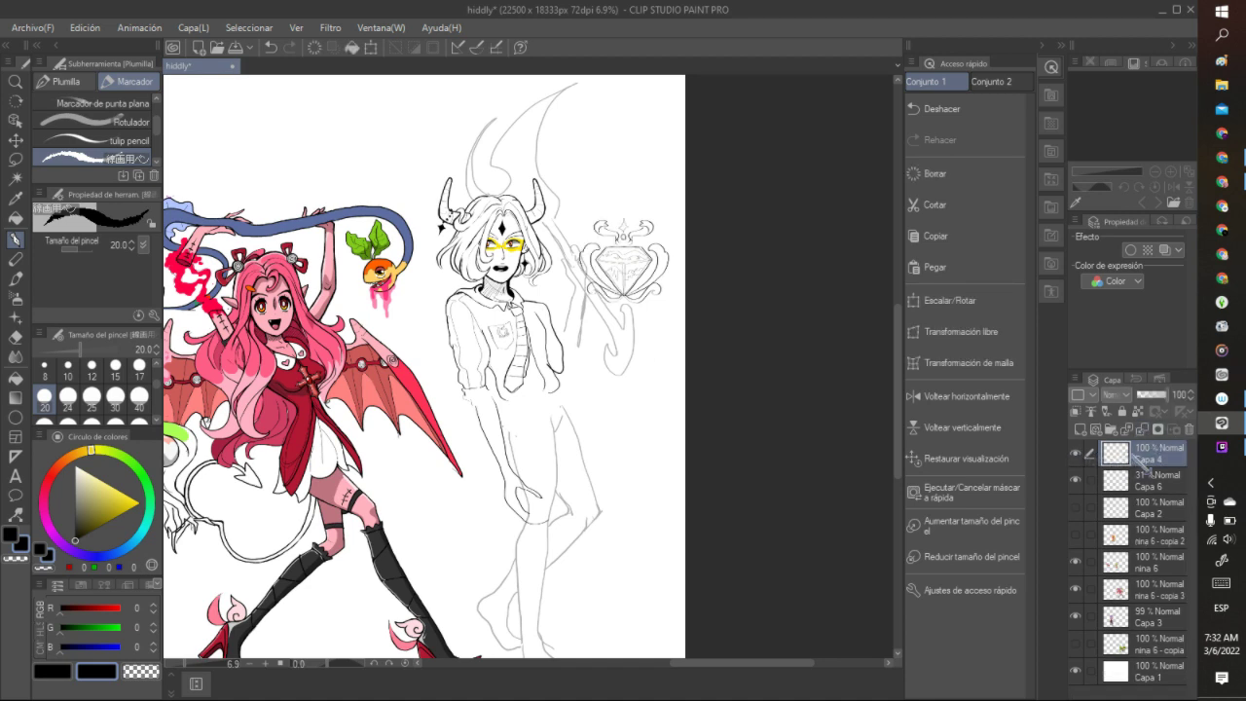
# - Check the contents of Capa 4 and Capa 6, lasso the whole crest and copy it to a new layer
pyautogui.click(1074, 454)
pyautogui.click(1074, 453)
pyautogui.click(1075, 454)
pyautogui.click(1075, 481)
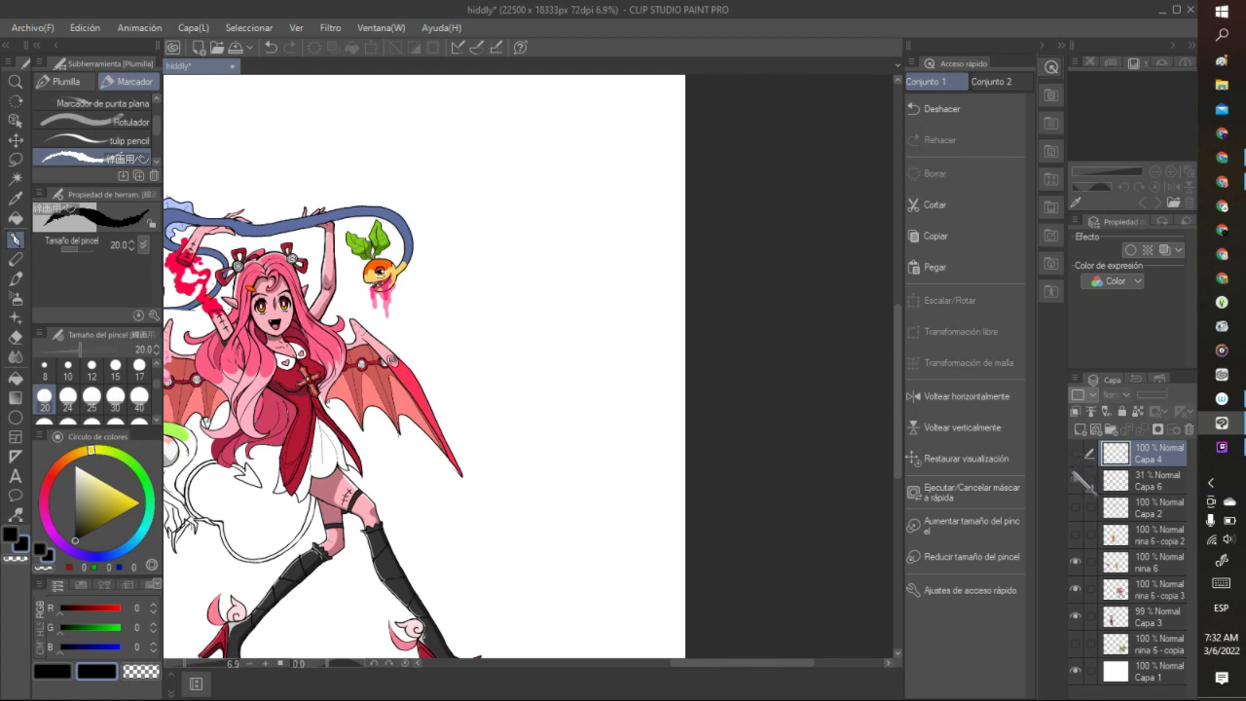
pyautogui.click(1074, 481)
pyautogui.click(1075, 454)
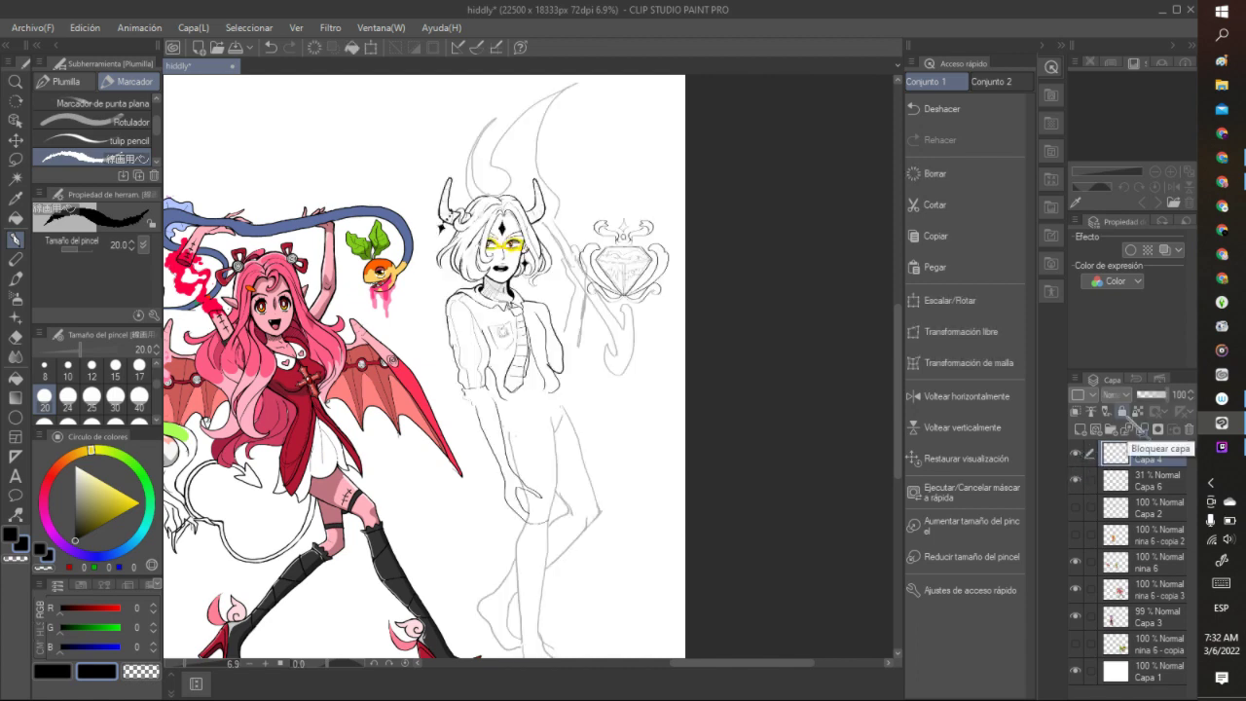
pyautogui.scroll(2, 698, 210)
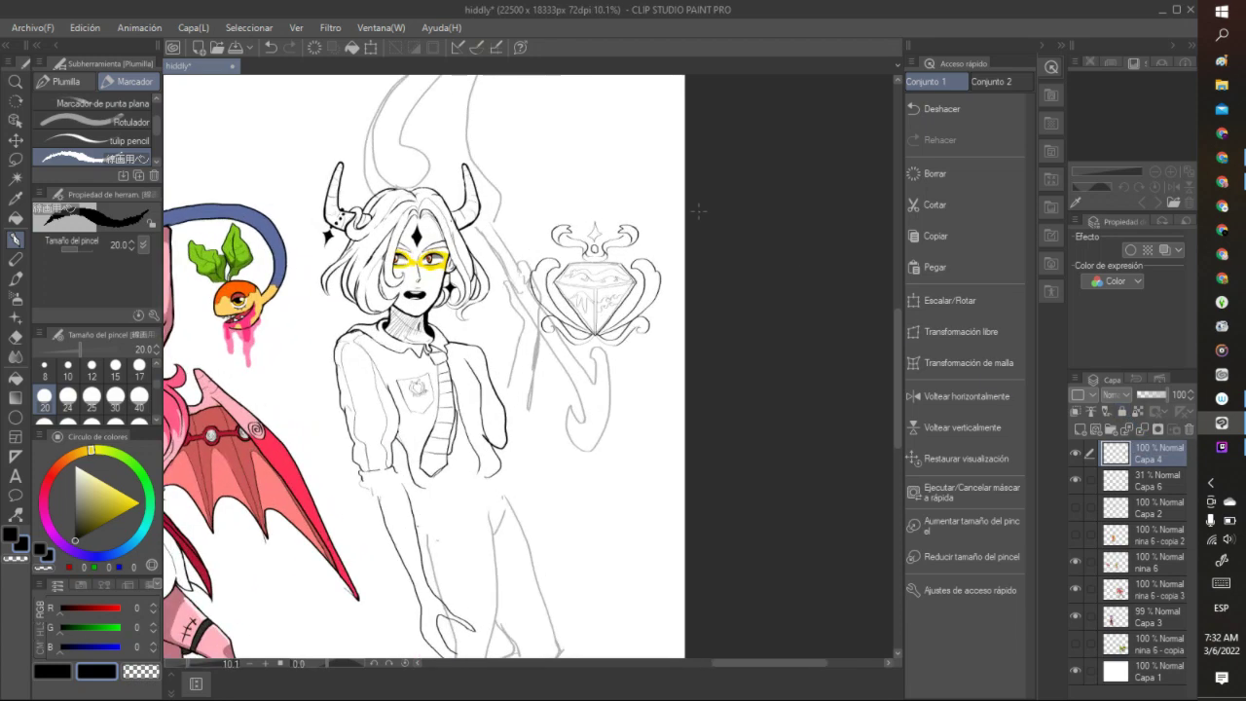
pyautogui.click(15, 158)
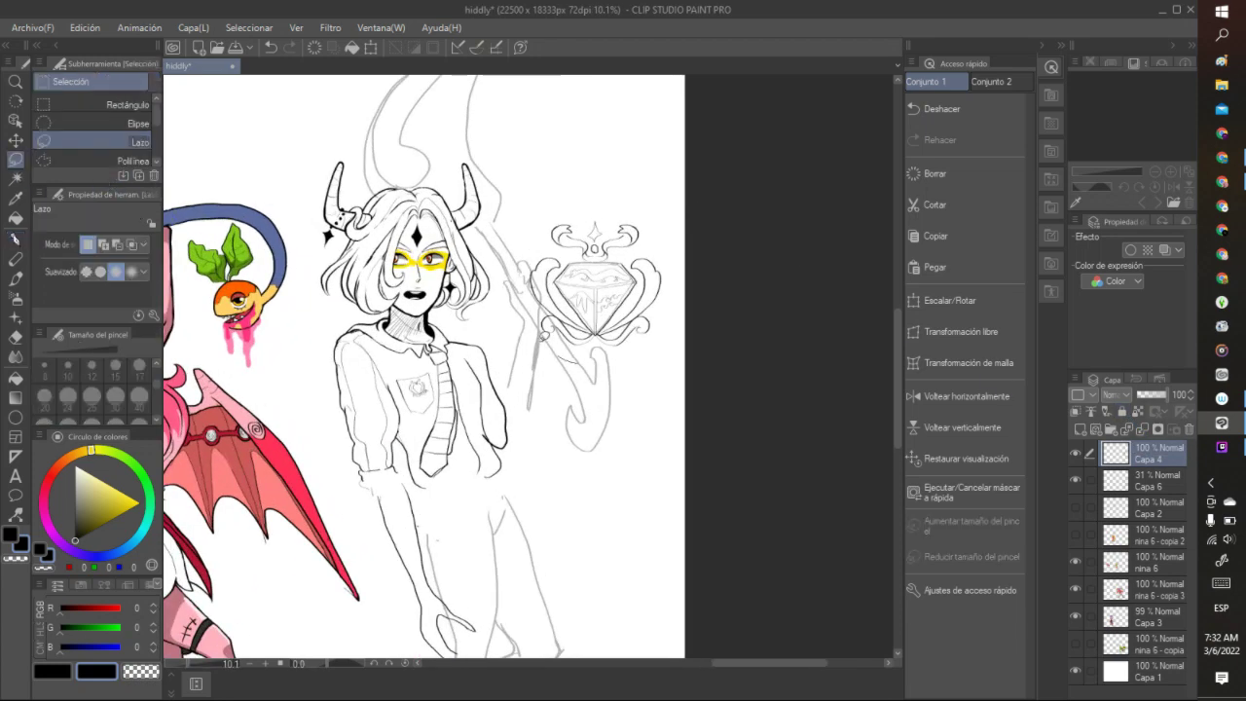
pyautogui.moveTo(522, 255); pyautogui.dragTo(674, 262)
pyautogui.moveTo(611, 350); pyautogui.dragTo(610, 354)
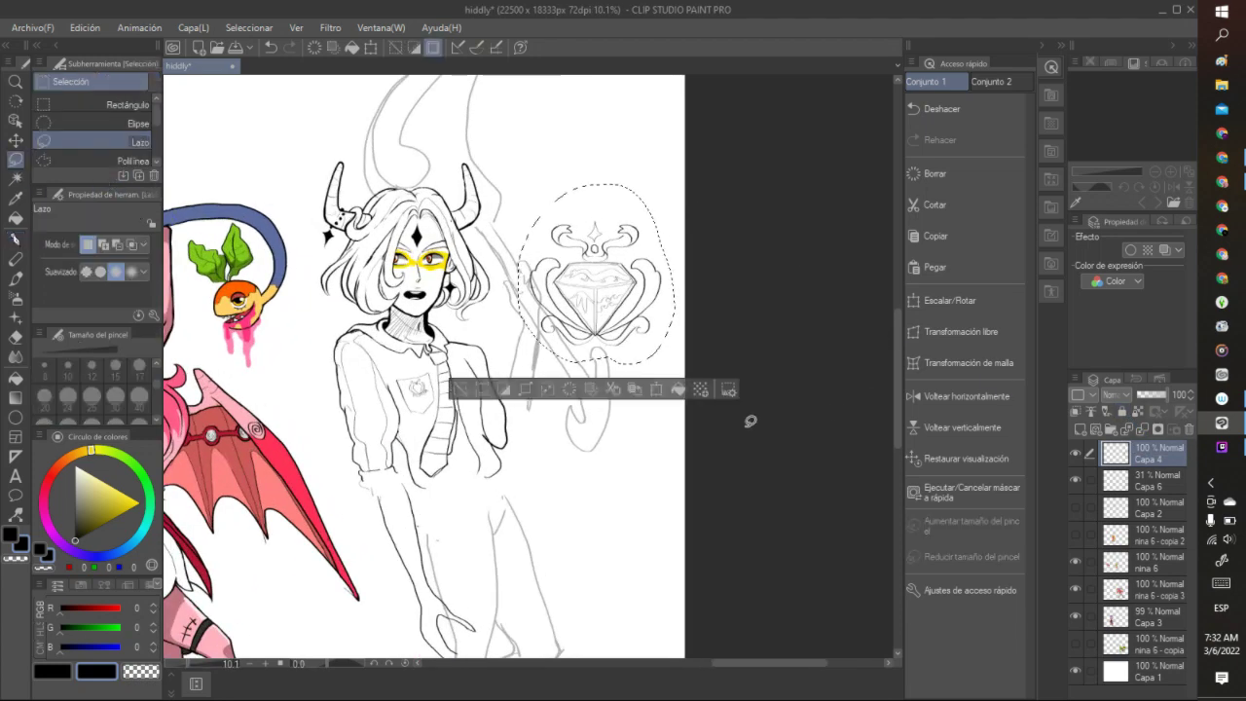
pyautogui.click(634, 388)
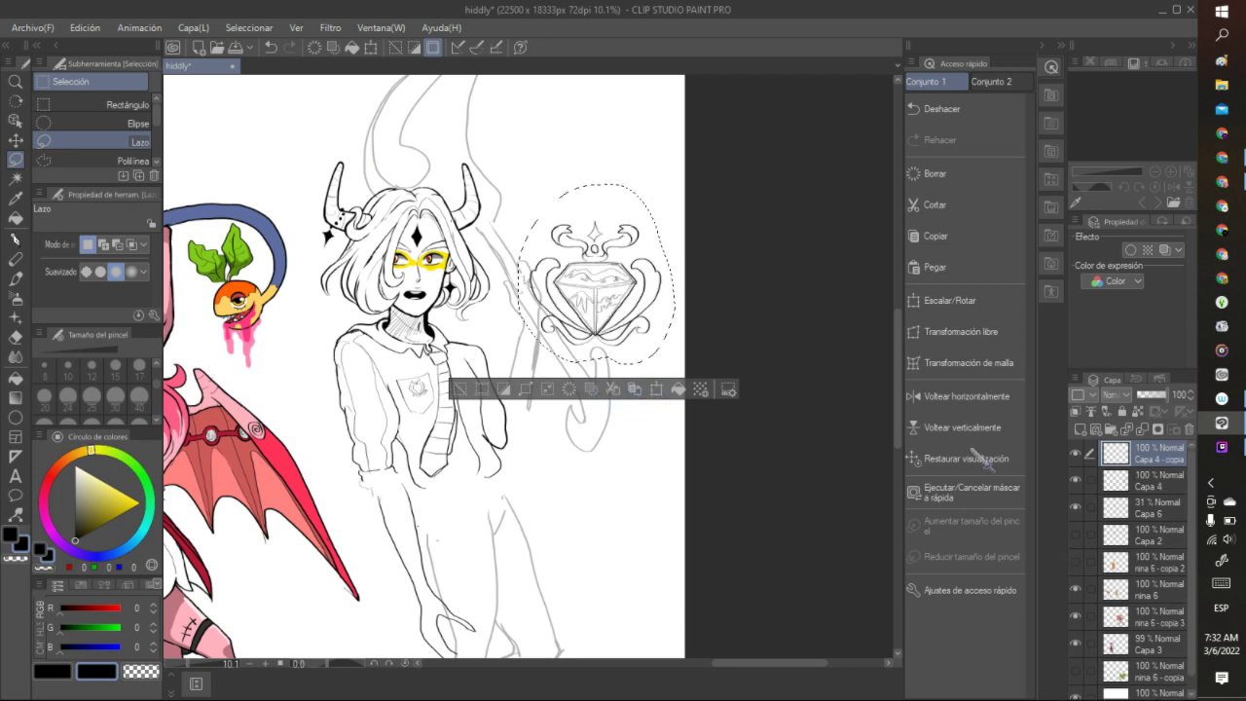
# - Toggle the visibility of Capa 4 and its copy to examine which artwork each layer holds
pyautogui.click(1120, 480)
pyautogui.click(1075, 480)
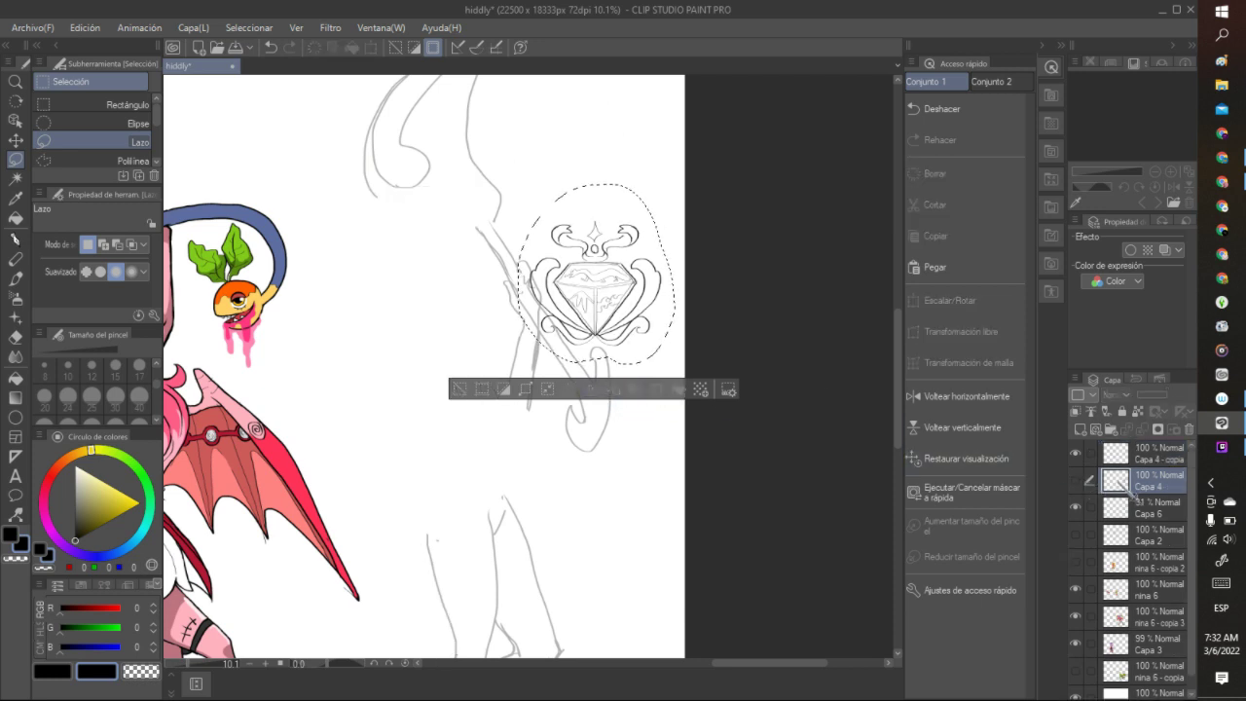
pyautogui.click(1075, 480)
pyautogui.click(1117, 453)
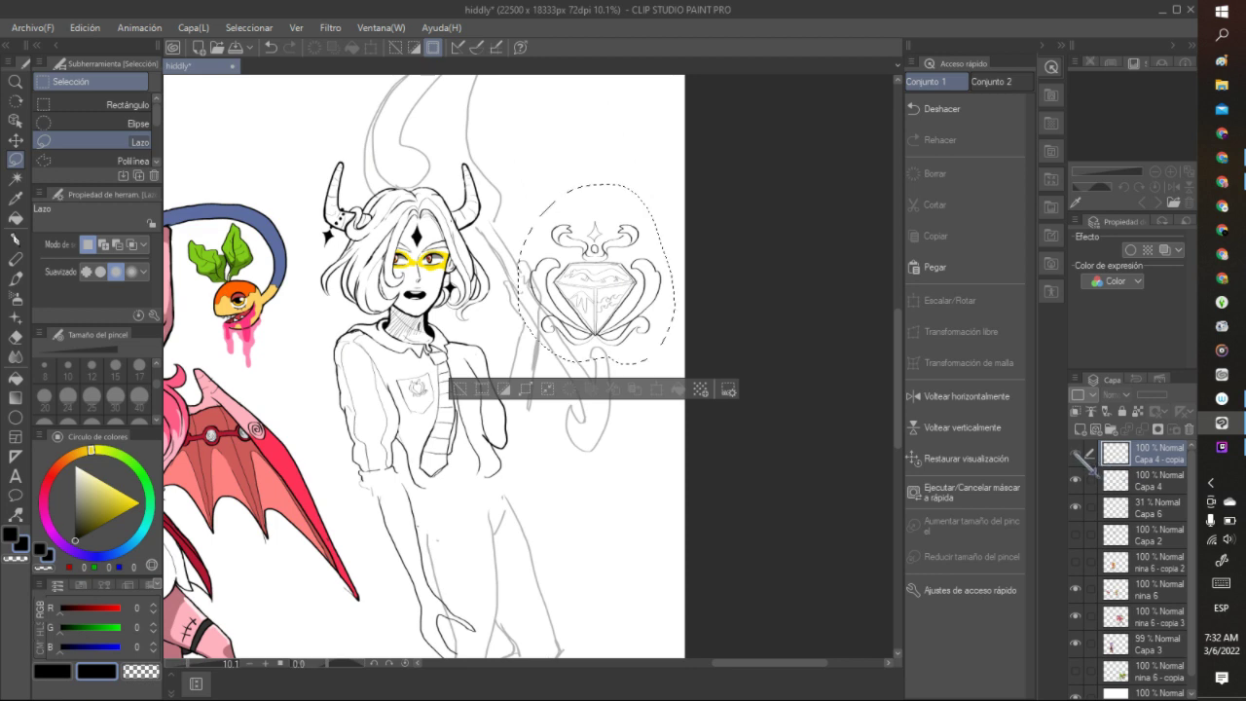
pyautogui.click(1075, 452)
pyautogui.click(1075, 453)
pyautogui.click(1075, 452)
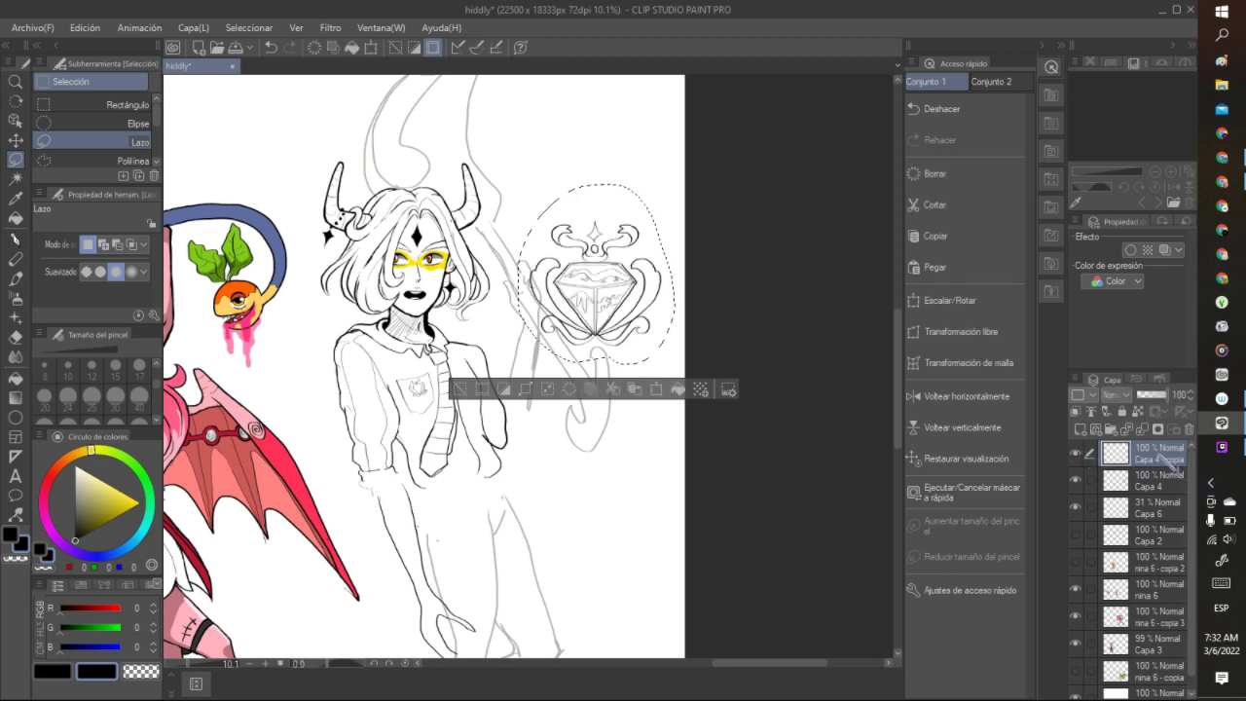
pyautogui.click(1074, 453)
pyautogui.click(1075, 453)
# - Lasso the original crest on Capa 4, clear it from that layer, and deselect
pyautogui.click(1132, 483)
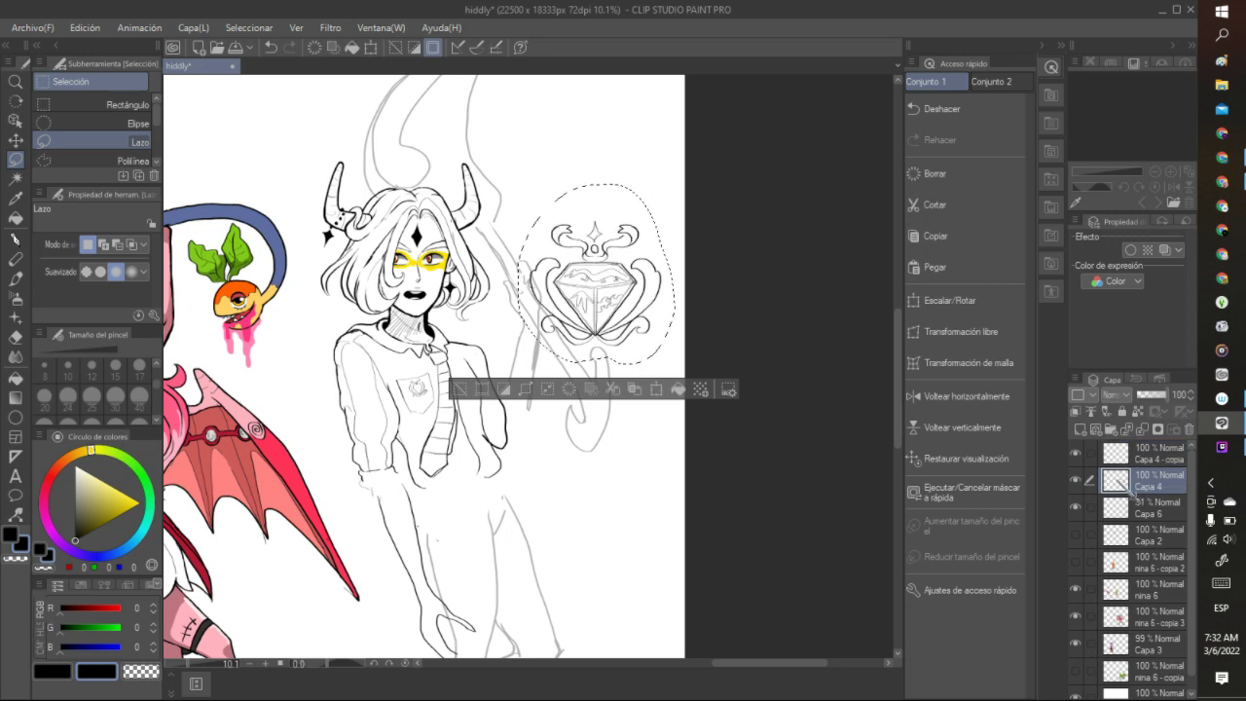
pyautogui.click(1188, 430)
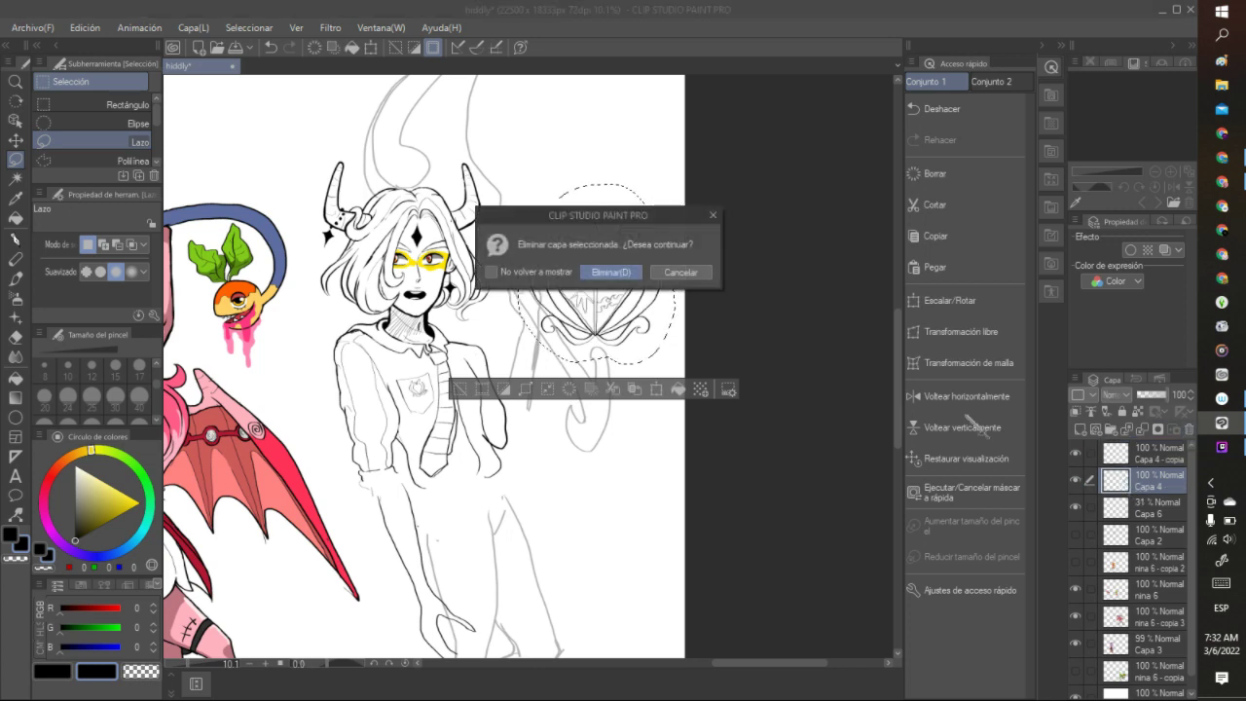
pyautogui.click(714, 214)
pyautogui.hotkey('ctrl', 'd')
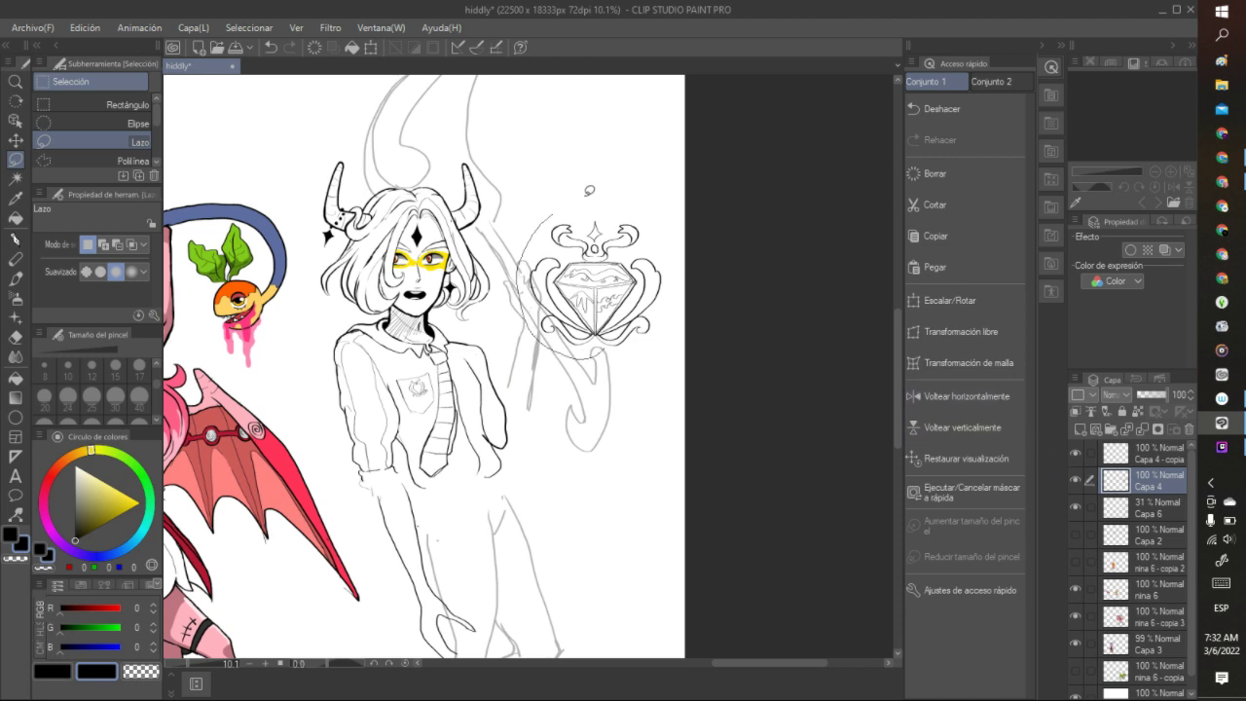
pyautogui.moveTo(685, 317); pyautogui.dragTo(681, 326)
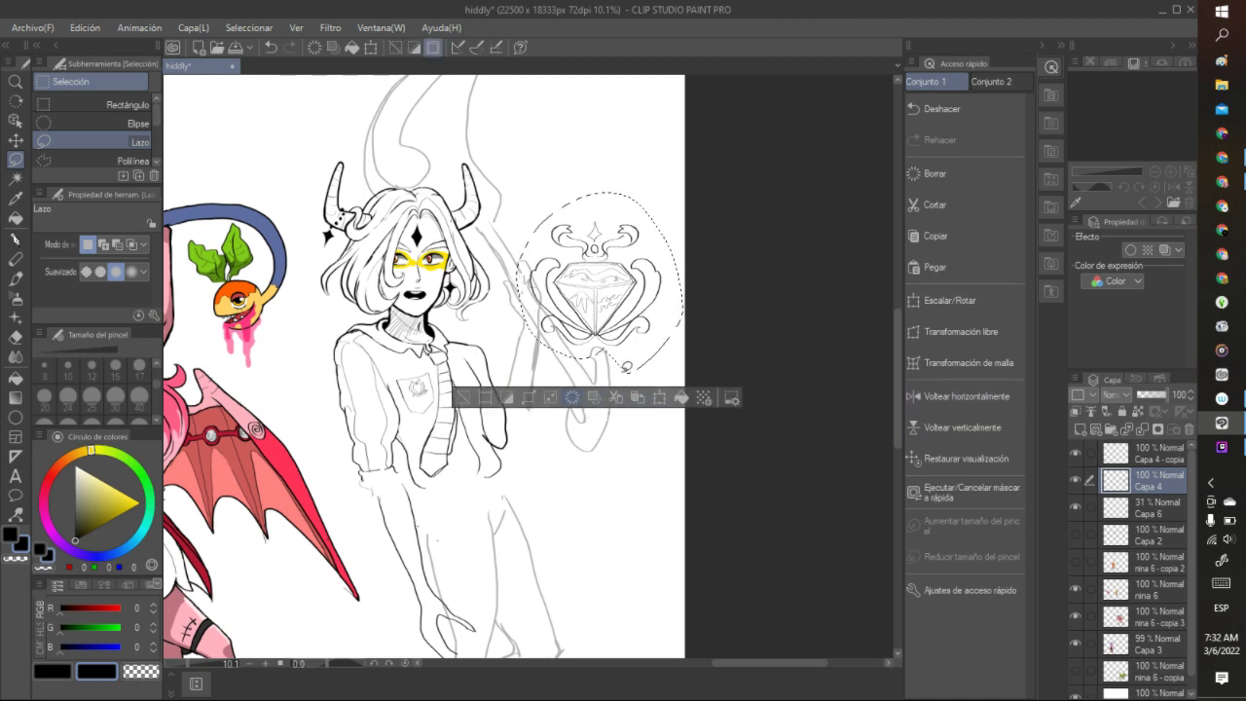
pyautogui.hotkey('ctrl', 'd')
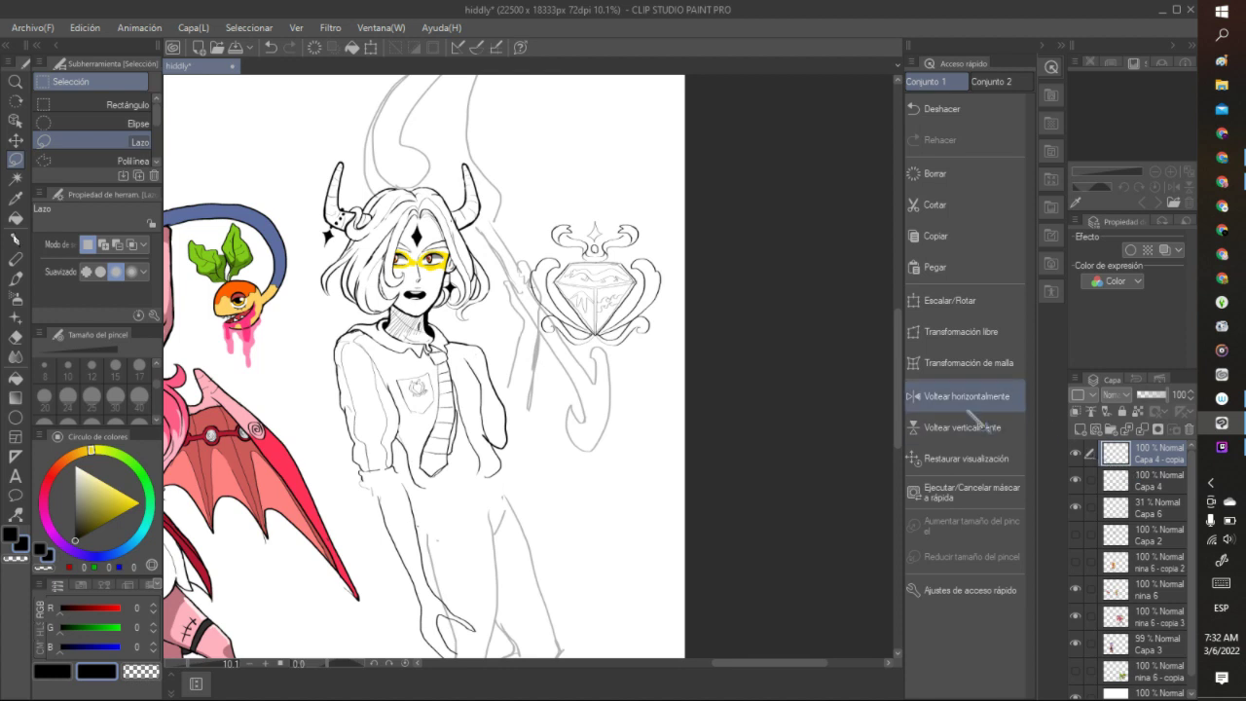
# - Check what Capa 4 - copia holds, hide that crest layer, and make Capa 4 active with the marker pen
pyautogui.click(1075, 452)
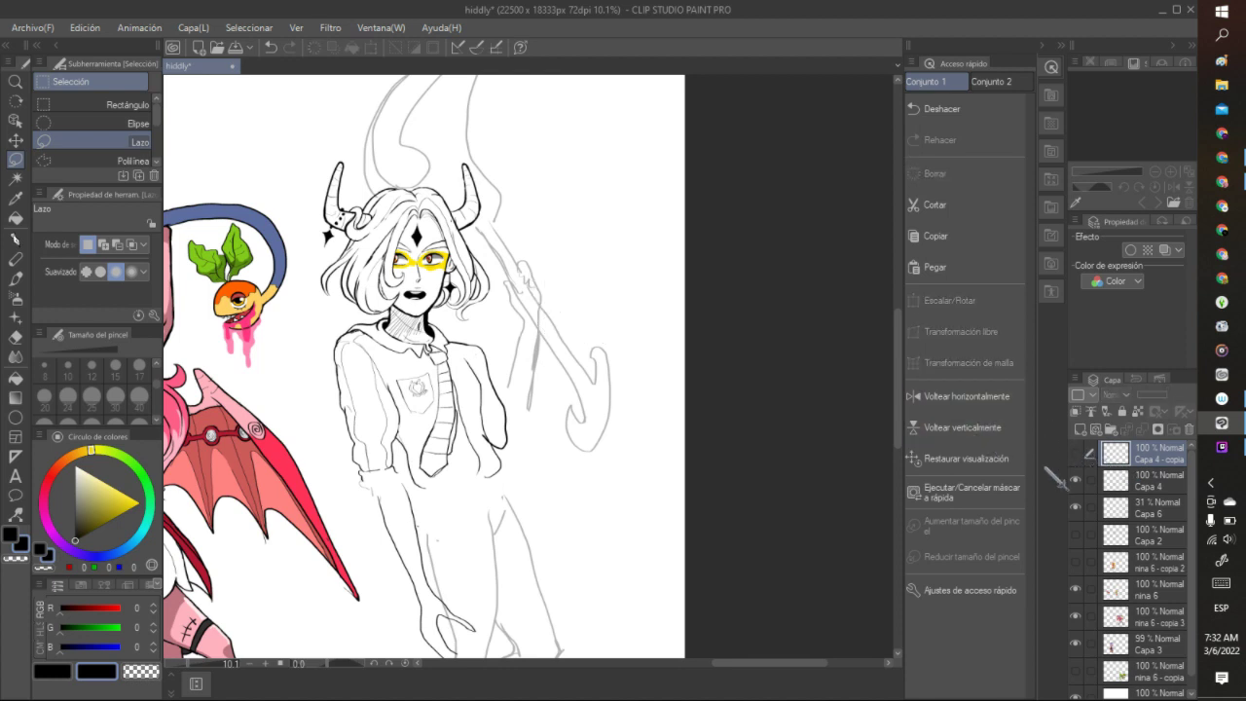
pyautogui.click(1076, 452)
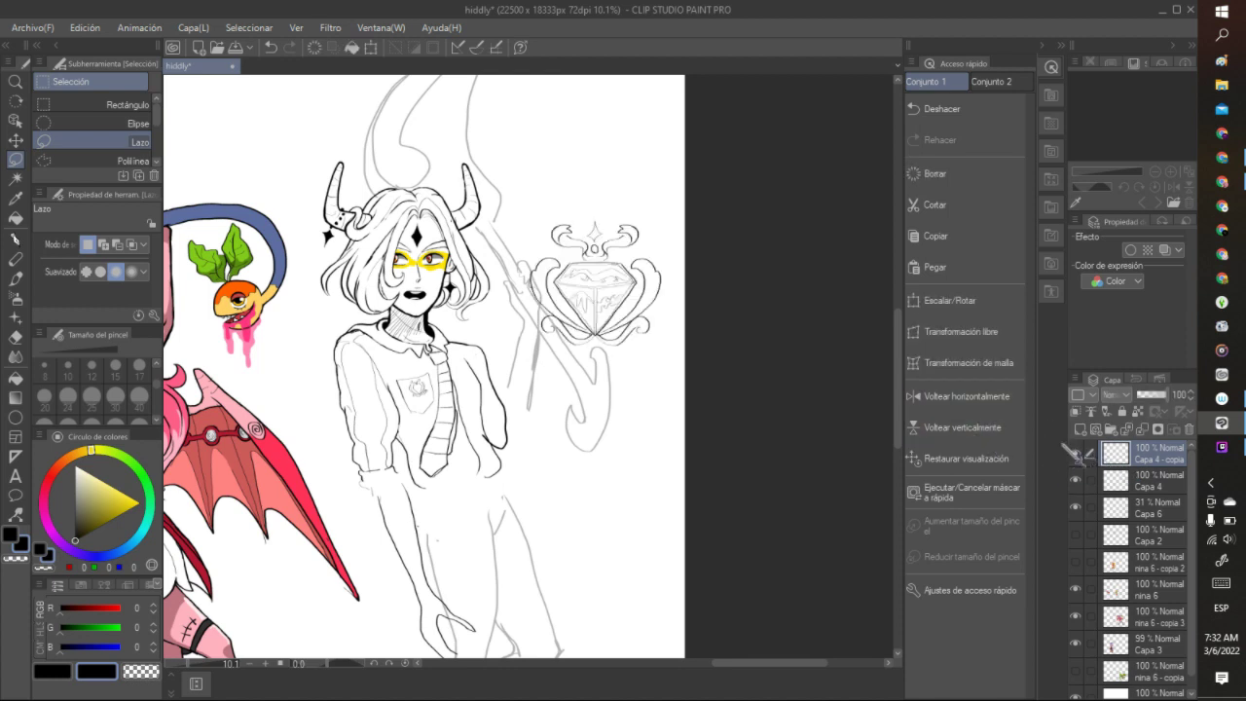
pyautogui.click(14, 238)
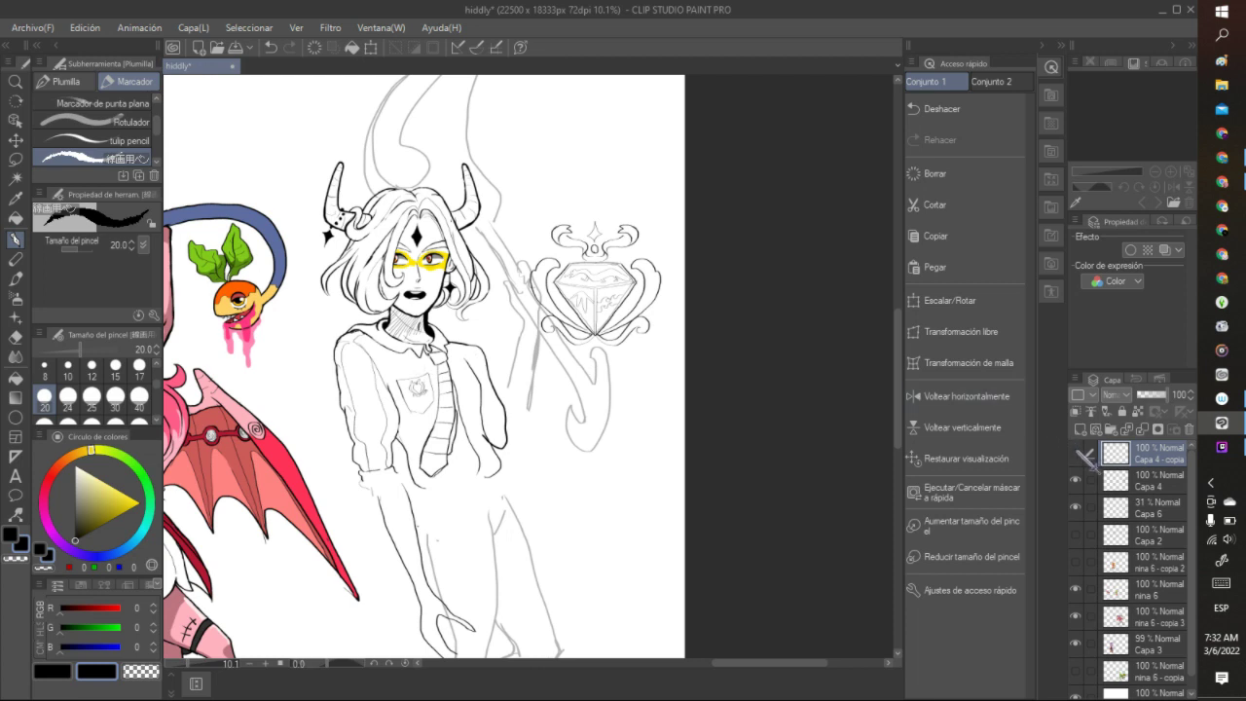
pyautogui.click(1076, 452)
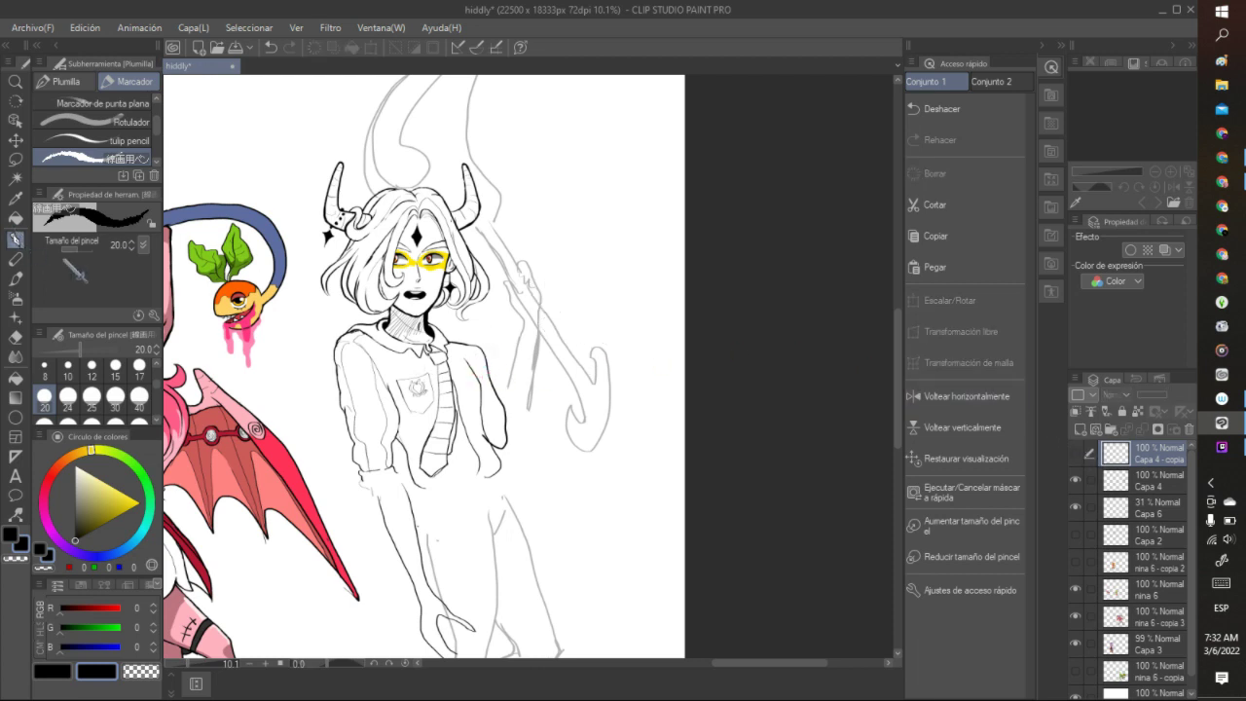
pyautogui.click(1119, 481)
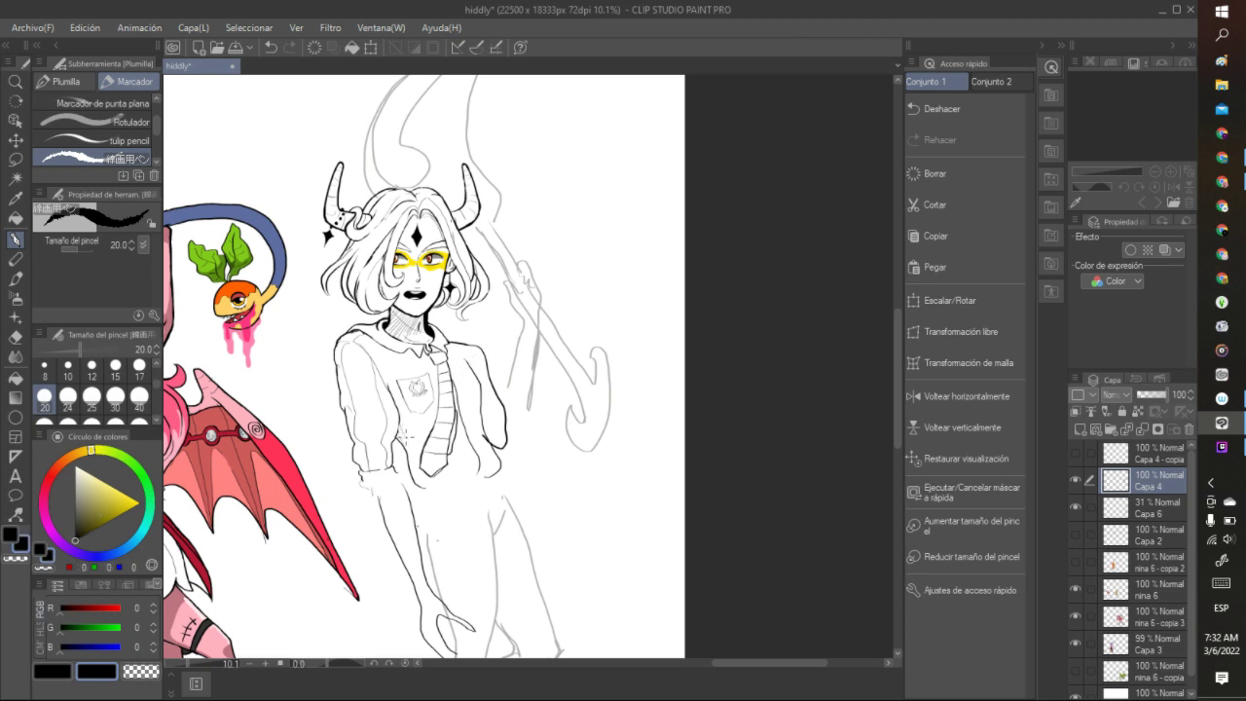
# - Ink both edges of the horned character's raised forearm over the sketch on Capa 4
pyautogui.scroll(-3, 581, 383)
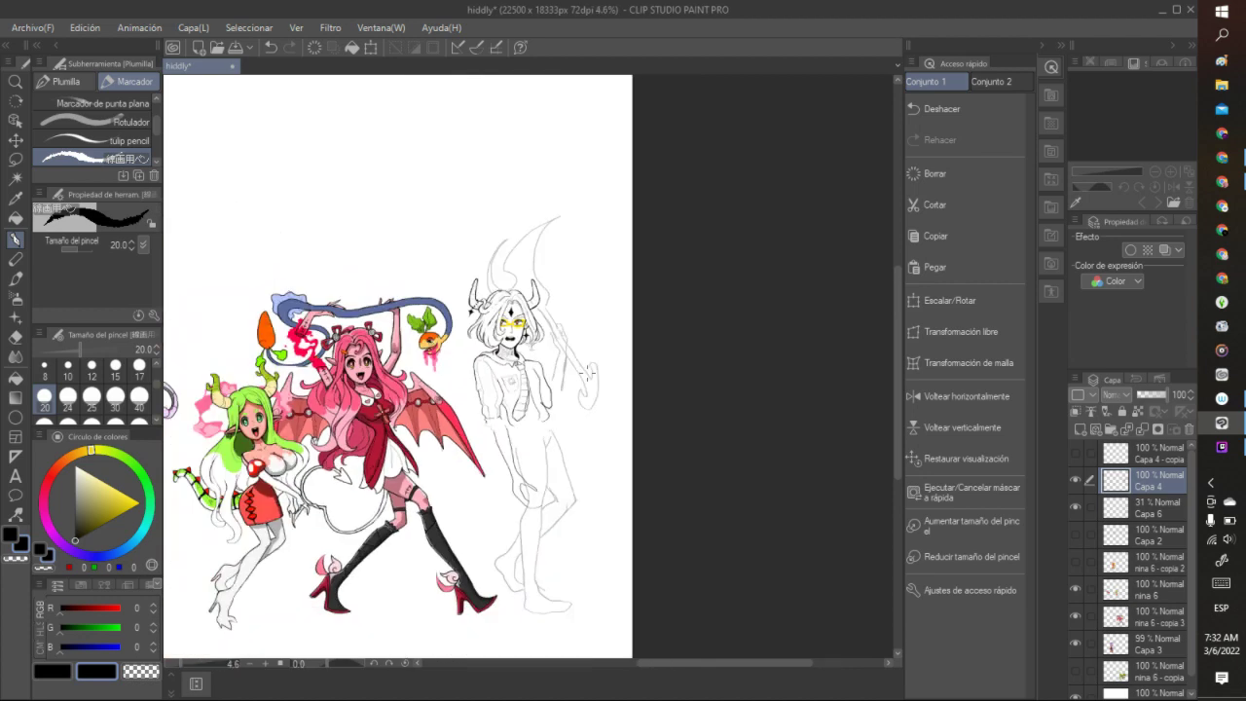
pyautogui.scroll(3, 574, 327)
pyautogui.scroll(1, 578, 313)
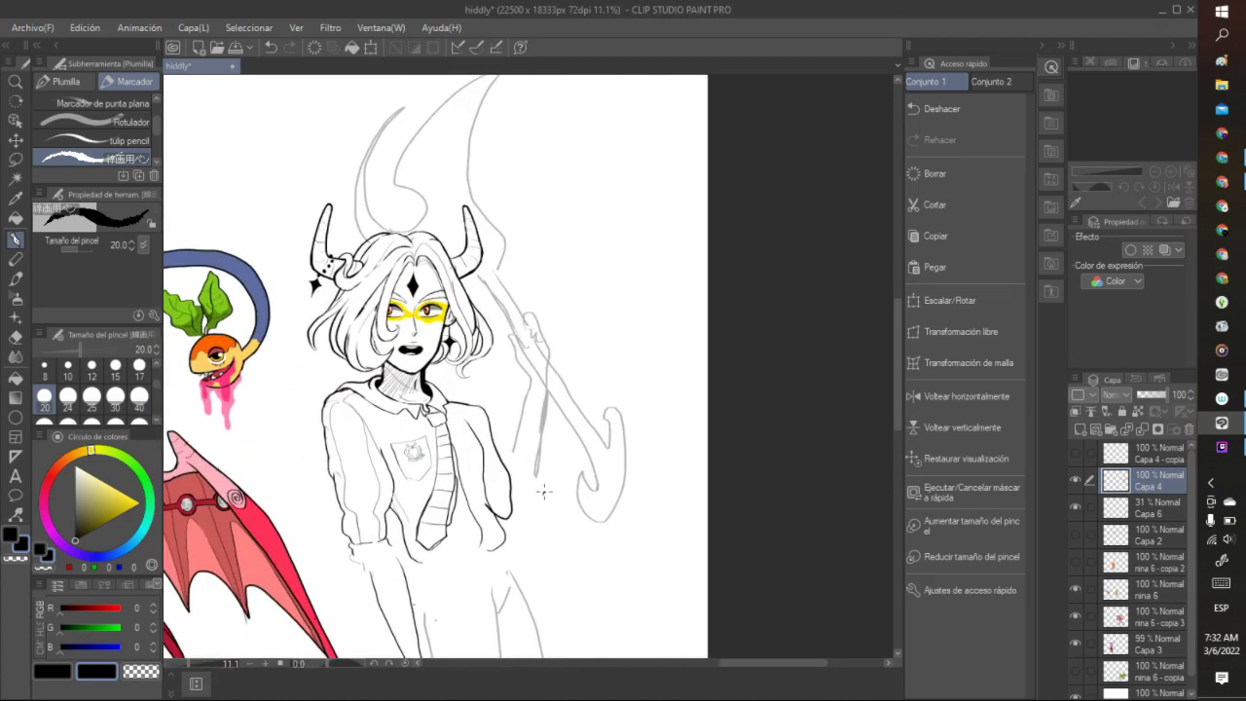
pyautogui.moveTo(543, 493); pyautogui.dragTo(551, 391)
pyautogui.moveTo(513, 480); pyautogui.dragTo(533, 375)
pyautogui.moveTo(506, 530)
pyautogui.mouseDown()
pyautogui.moveTo(533, 524)
pyautogui.moveTo(534, 475)
pyautogui.mouseUp()
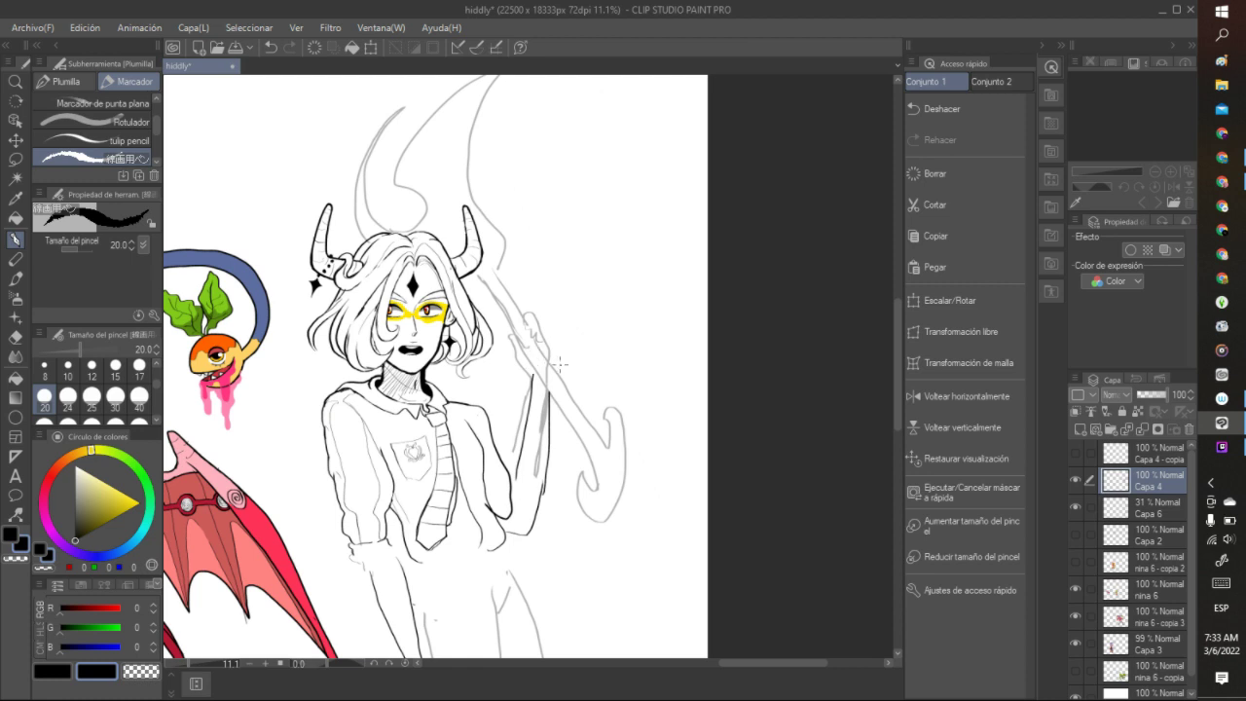
# - Try to ink the outline and fingers of the raised hand, and undo the attempts back to the forearm lines
pyautogui.moveTo(551, 354)
pyautogui.mouseDown()
pyautogui.moveTo(535, 301)
pyautogui.moveTo(509, 302)
pyautogui.moveTo(527, 301)
pyautogui.moveTo(541, 348)
pyautogui.mouseUp()
pyautogui.click(275, 48)
pyautogui.click(274, 47)
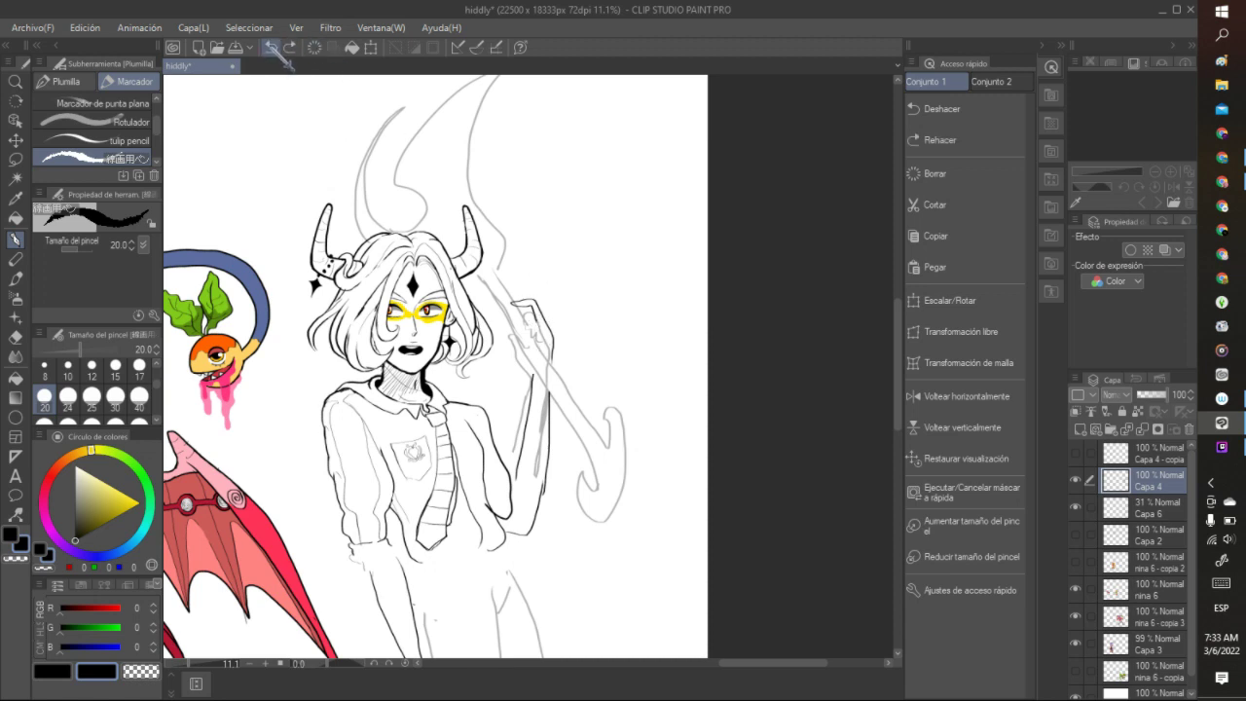
pyautogui.click(275, 48)
pyautogui.click(274, 48)
pyautogui.click(273, 47)
pyautogui.click(289, 48)
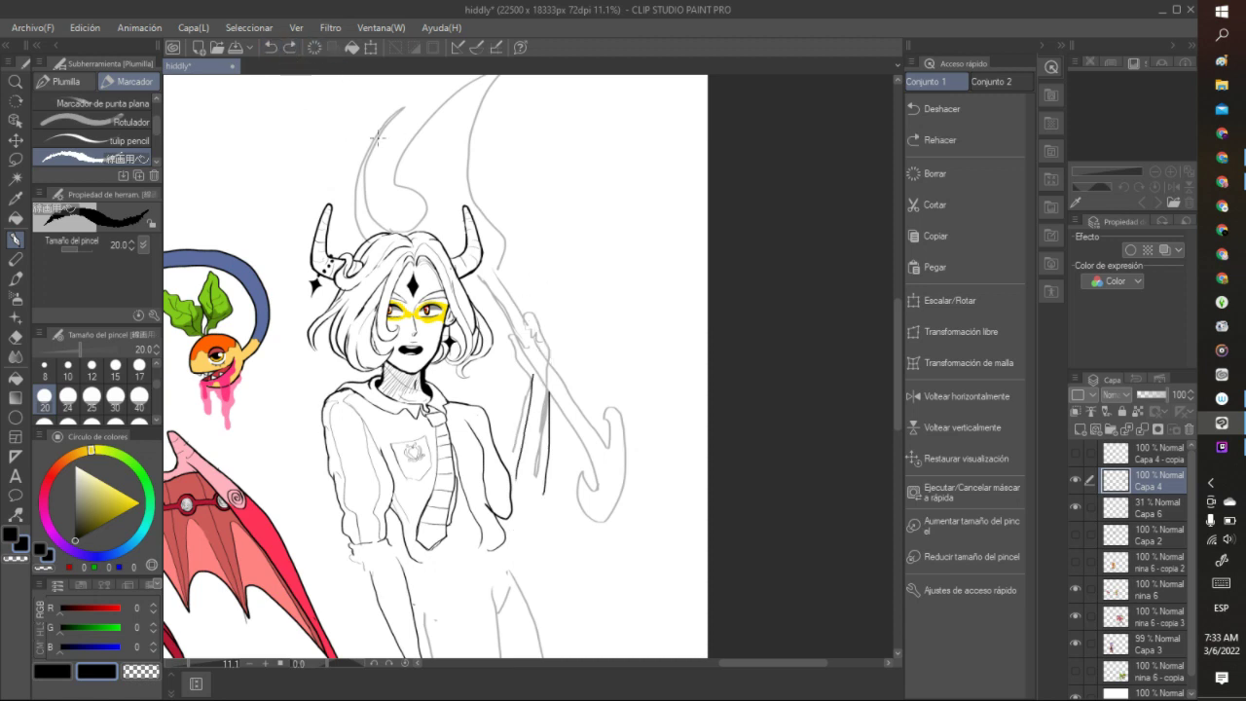
pyautogui.moveTo(535, 357)
pyautogui.mouseDown()
pyautogui.moveTo(531, 388)
pyautogui.moveTo(551, 380)
pyautogui.moveTo(543, 300)
pyautogui.mouseUp()
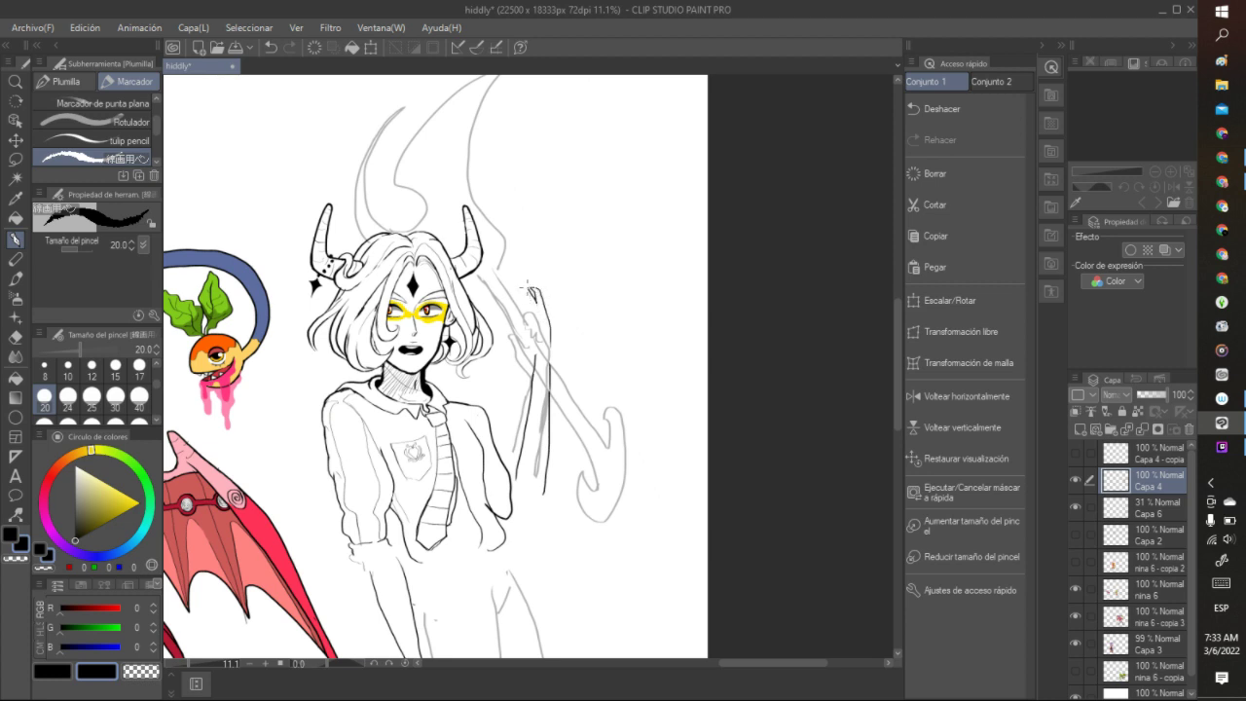
pyautogui.click(270, 46)
# - Ink the fingers of the raised hand and the slanted lines running from it past the forearm
pyautogui.moveTo(530, 276)
pyautogui.mouseDown()
pyautogui.moveTo(509, 300)
pyautogui.moveTo(534, 287)
pyautogui.moveTo(521, 313)
pyautogui.moveTo(538, 290)
pyautogui.moveTo(534, 325)
pyautogui.mouseUp()
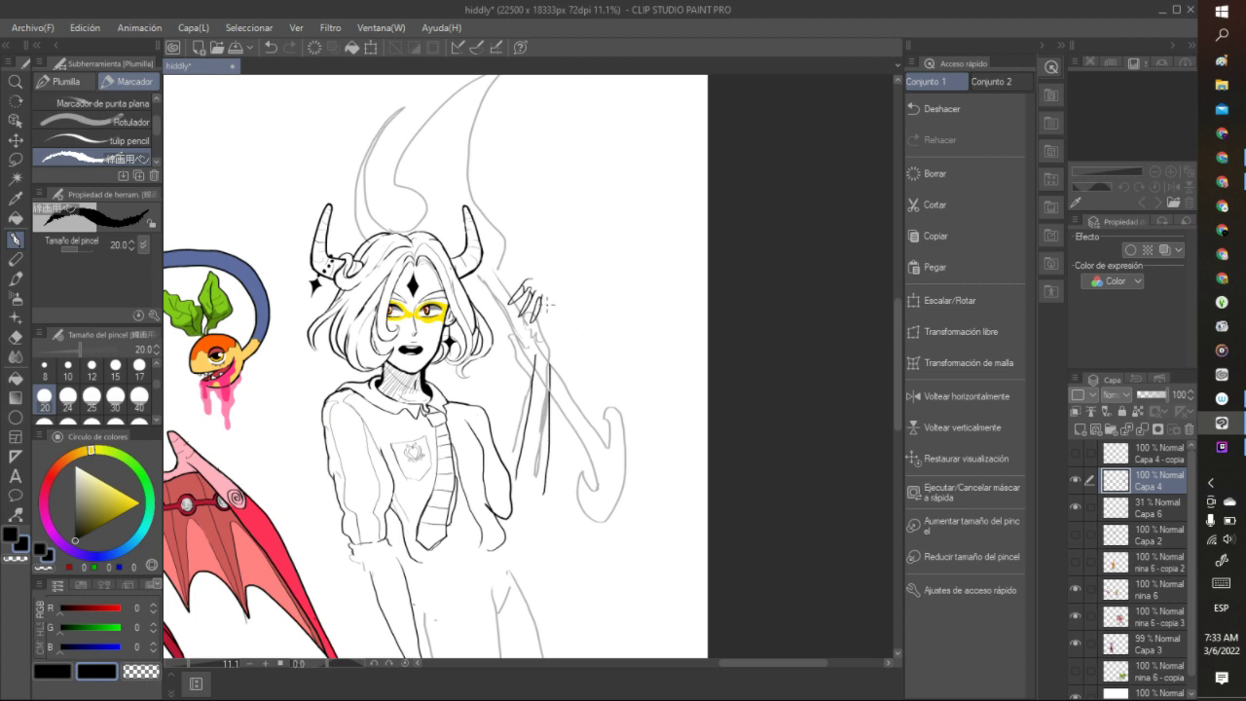
pyautogui.moveTo(553, 312)
pyautogui.mouseDown()
pyautogui.moveTo(546, 338)
pyautogui.moveTo(553, 327)
pyautogui.moveTo(491, 329)
pyautogui.moveTo(531, 343)
pyautogui.mouseUp()
pyautogui.hotkey('ctrl', 'z')
pyautogui.moveTo(541, 285)
pyautogui.mouseDown()
pyautogui.moveTo(533, 294)
pyautogui.moveTo(572, 382)
pyautogui.mouseUp()
pyautogui.moveTo(529, 325); pyautogui.dragTo(584, 407)
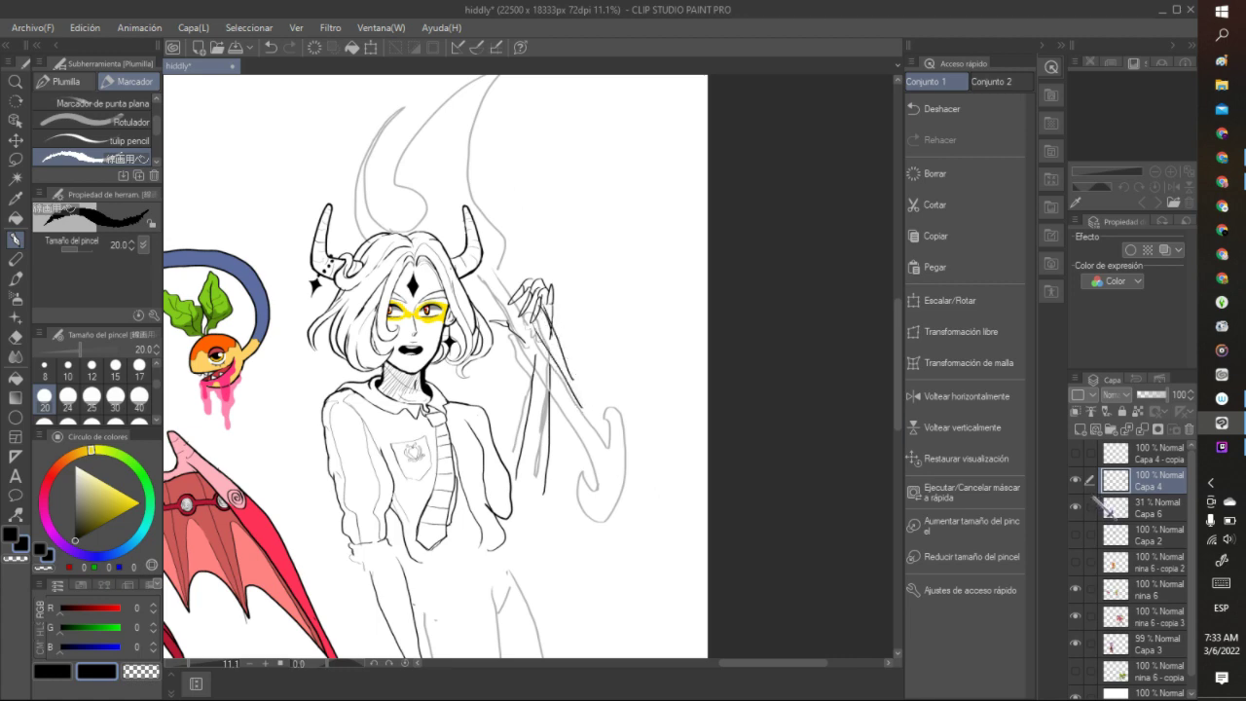
# - Hide the Capa 6 sketch to review the inked lines among the other characters, and show the sketch again
pyautogui.click(1074, 506)
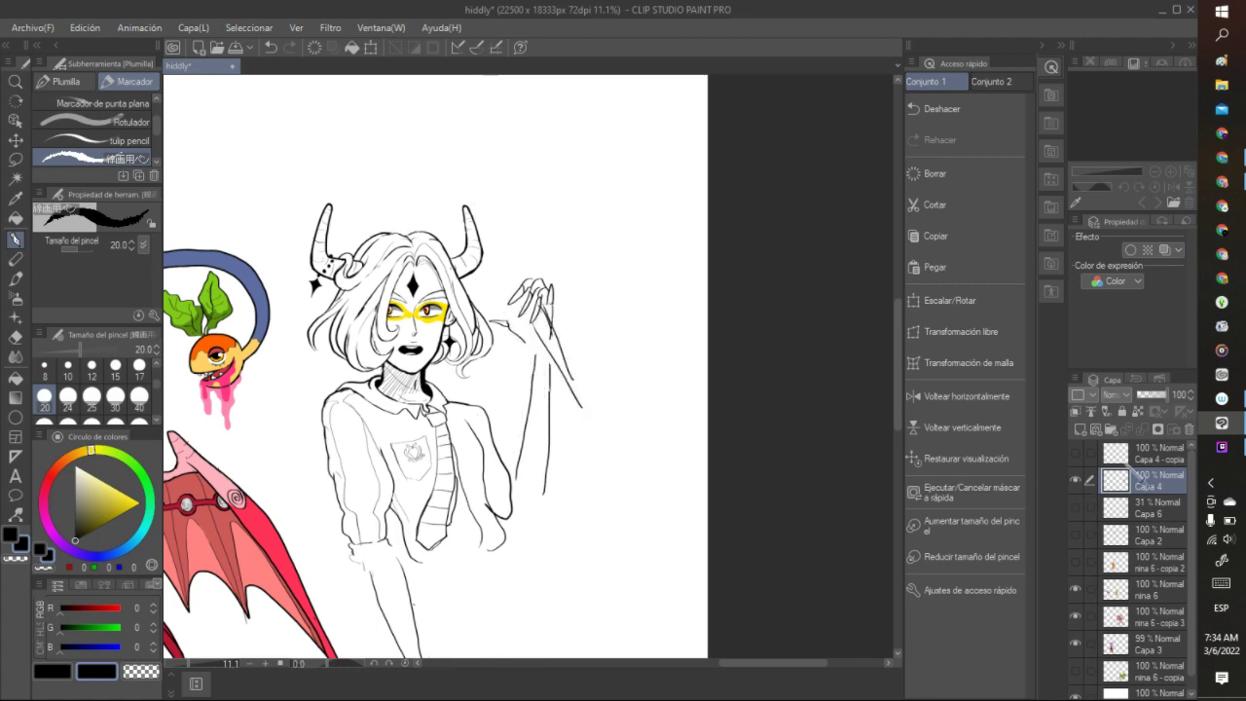
pyautogui.scroll(-6, 522, 282)
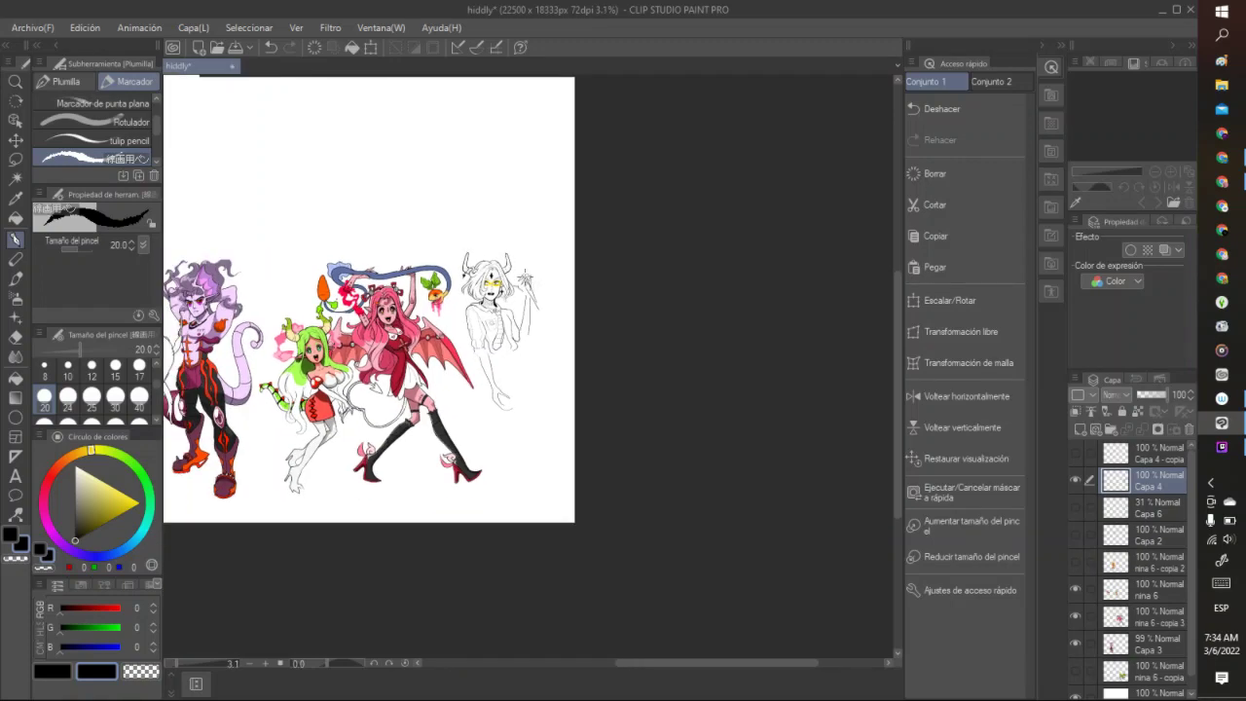
pyautogui.scroll(2, 526, 278)
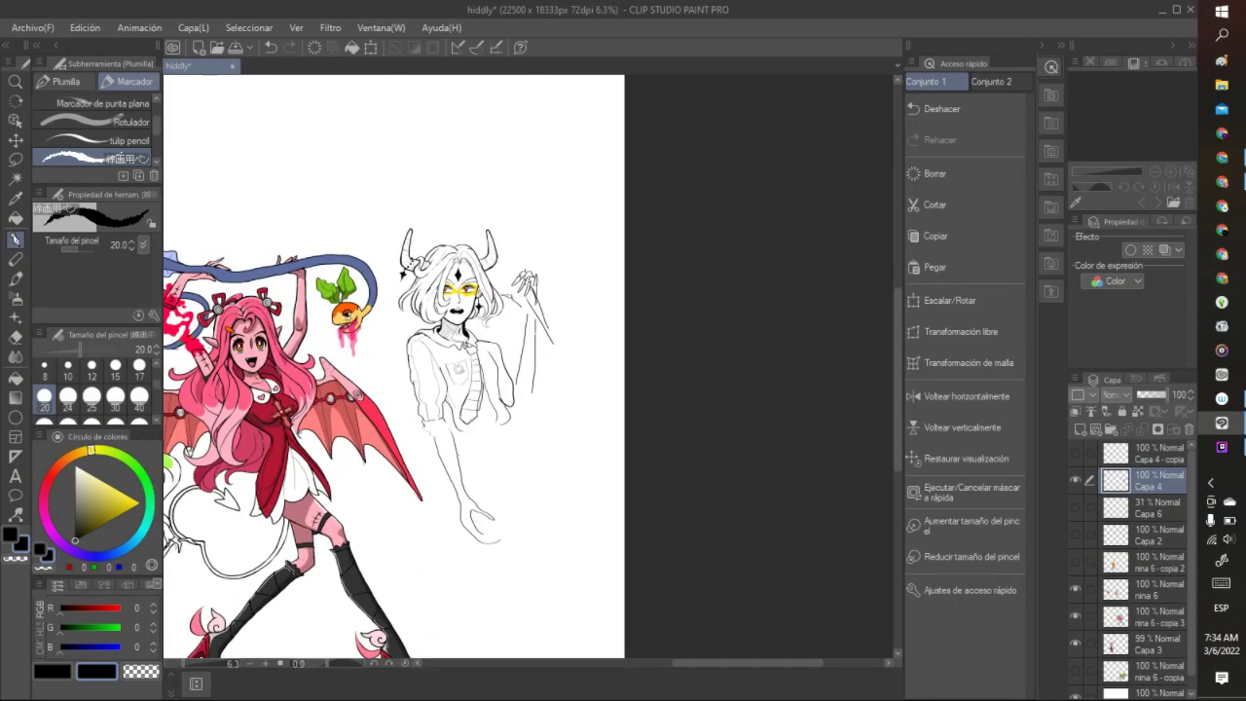
pyautogui.click(1075, 507)
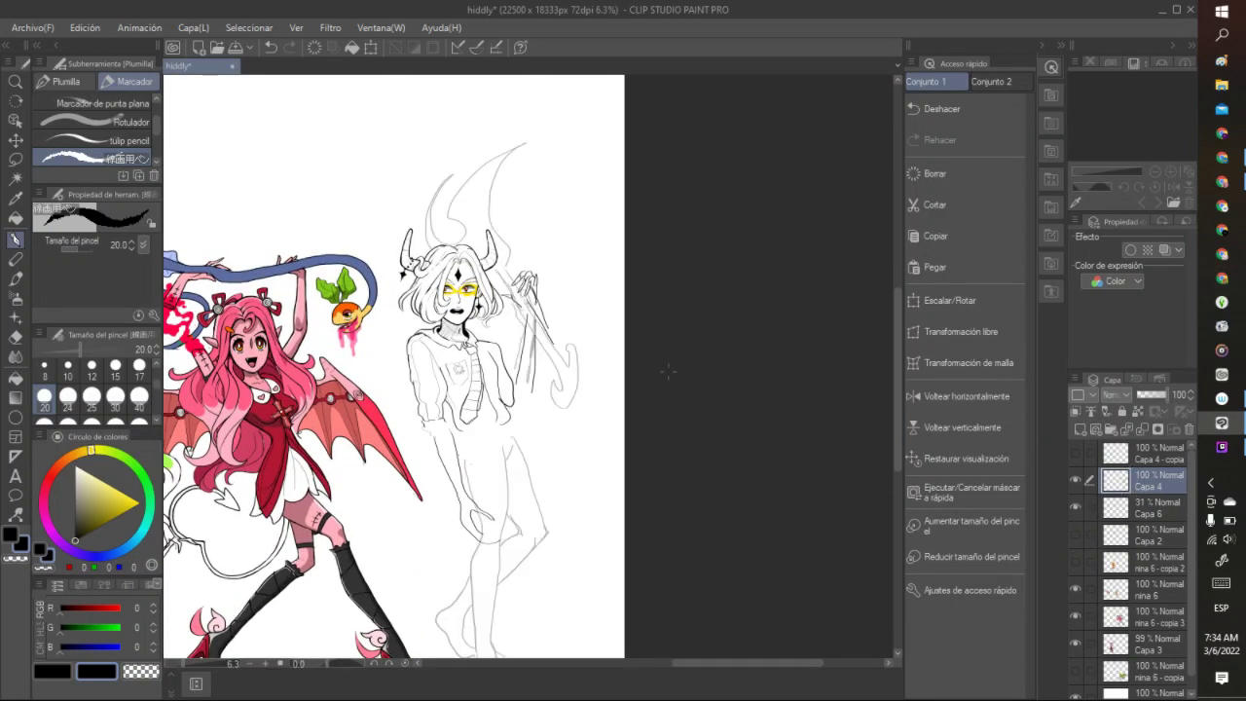
pyautogui.scroll(-2, 302, 289)
pyautogui.scroll(1, 233, 506)
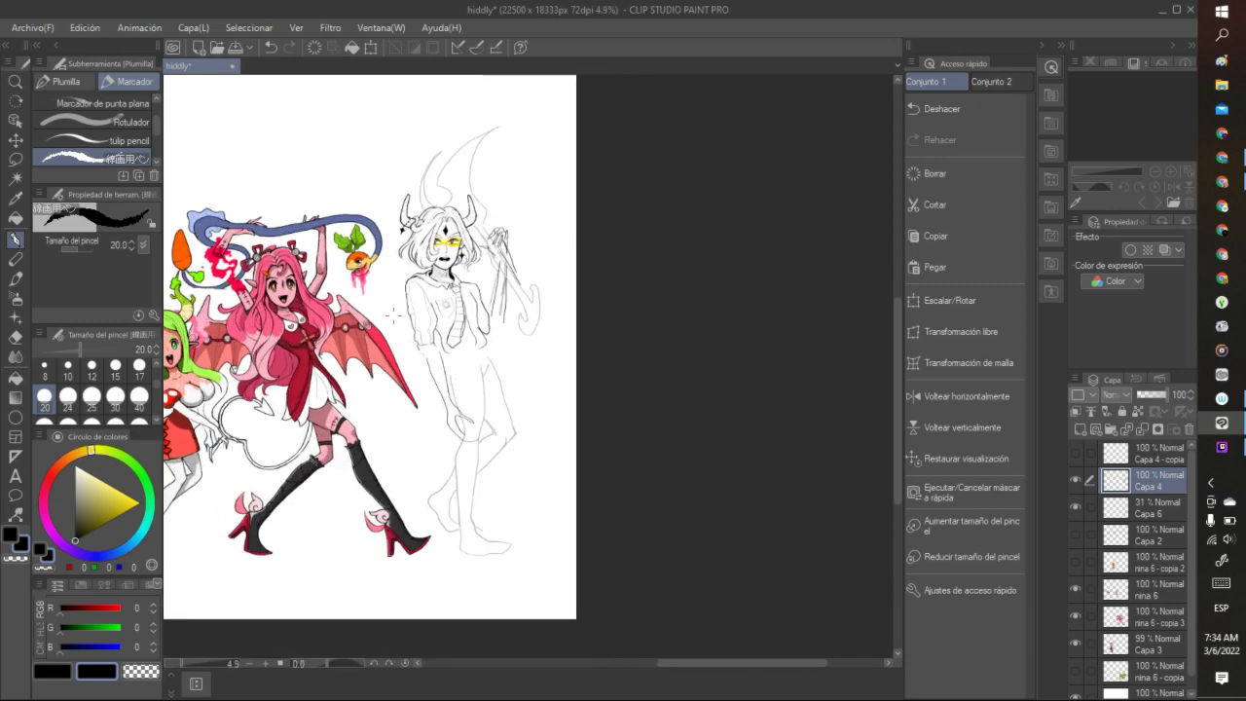
pyautogui.scroll(2, 292, 467)
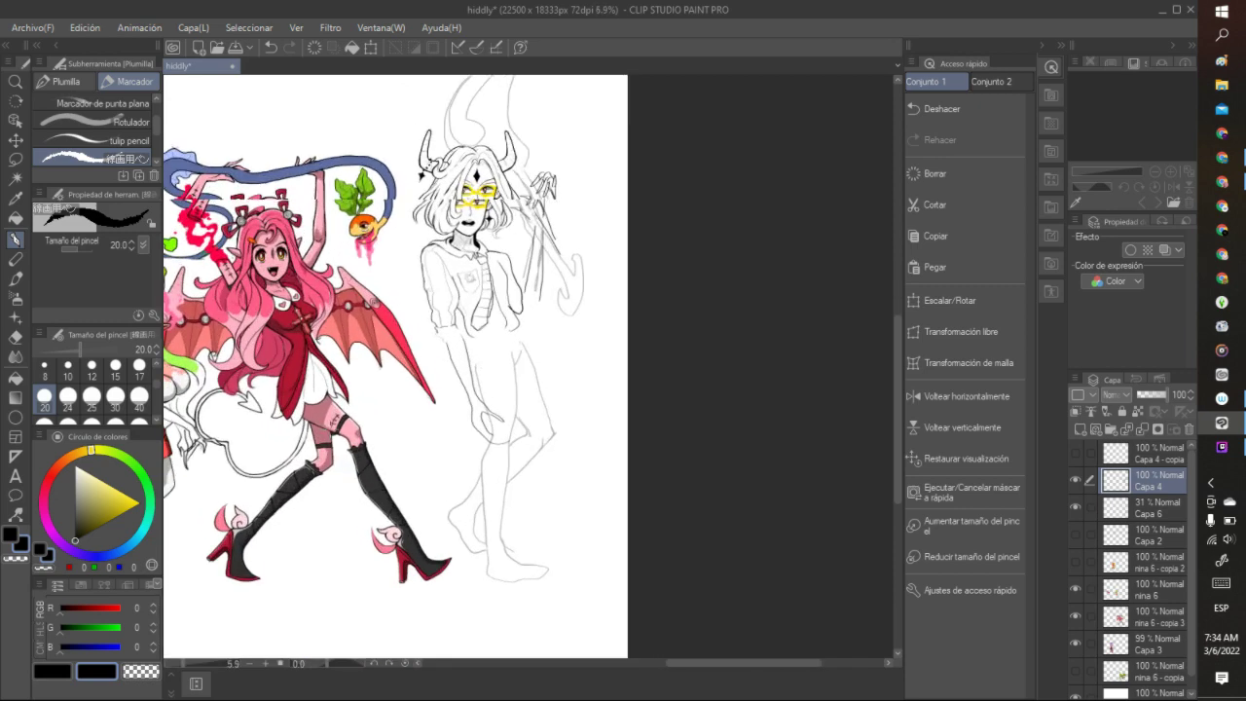
# - Ink the character's legs and the front bare foot over the sketch with the marker pen
pyautogui.click(15, 159)
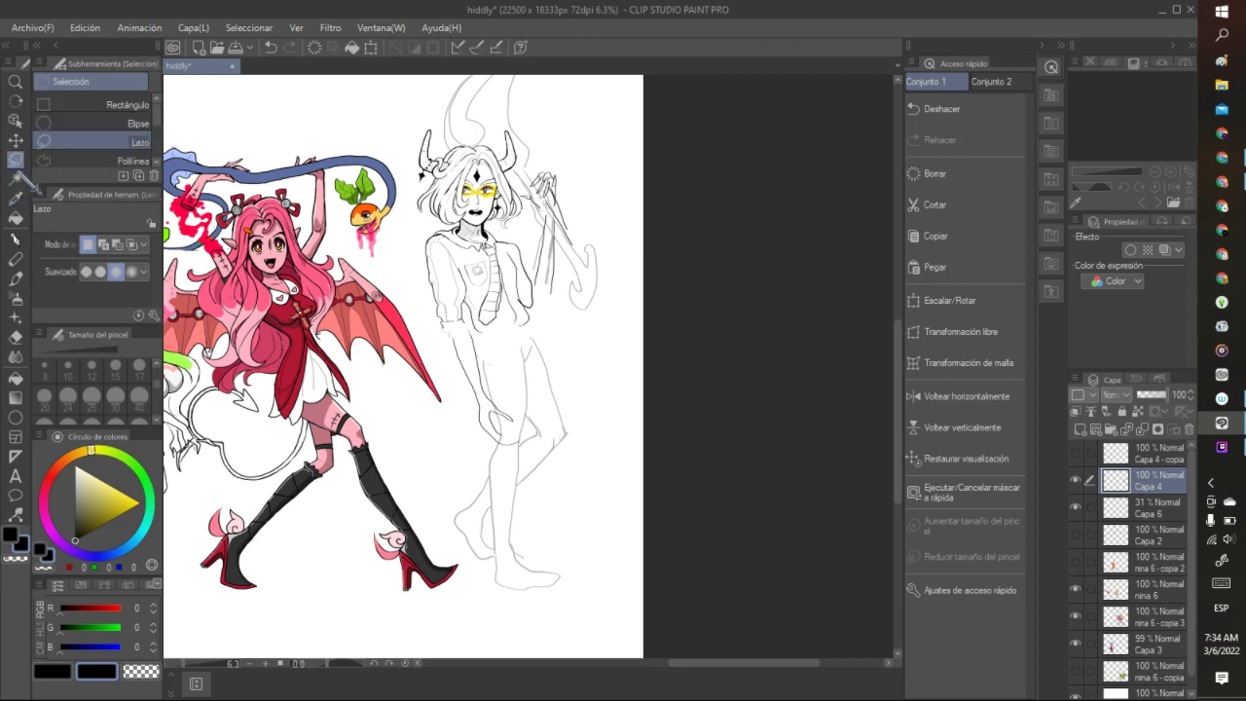
pyautogui.click(16, 238)
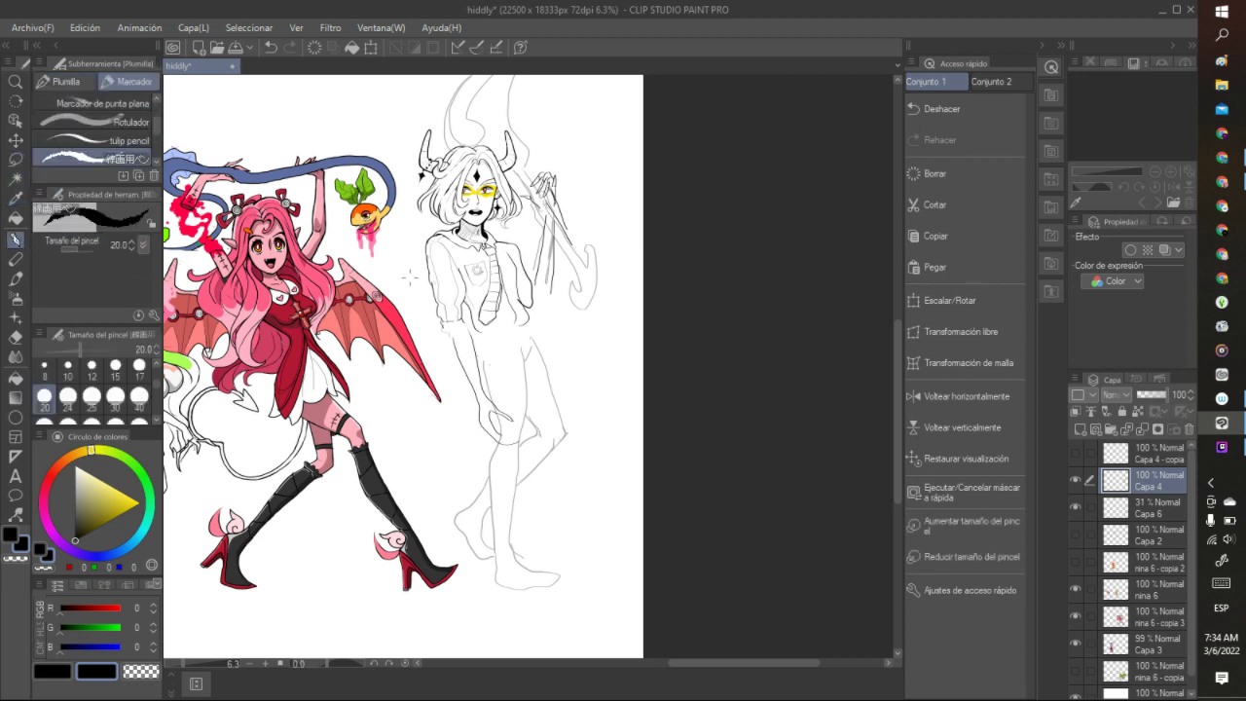
pyautogui.moveTo(493, 443)
pyautogui.mouseDown()
pyautogui.moveTo(489, 587)
pyautogui.moveTo(568, 577)
pyautogui.moveTo(522, 570)
pyautogui.moveTo(507, 551)
pyautogui.moveTo(527, 423)
pyautogui.moveTo(516, 339)
pyautogui.mouseUp()
pyautogui.moveTo(498, 427)
pyautogui.mouseDown()
pyautogui.moveTo(487, 356)
pyautogui.moveTo(543, 360)
pyautogui.moveTo(560, 443)
pyautogui.moveTo(523, 484)
pyautogui.mouseUp()
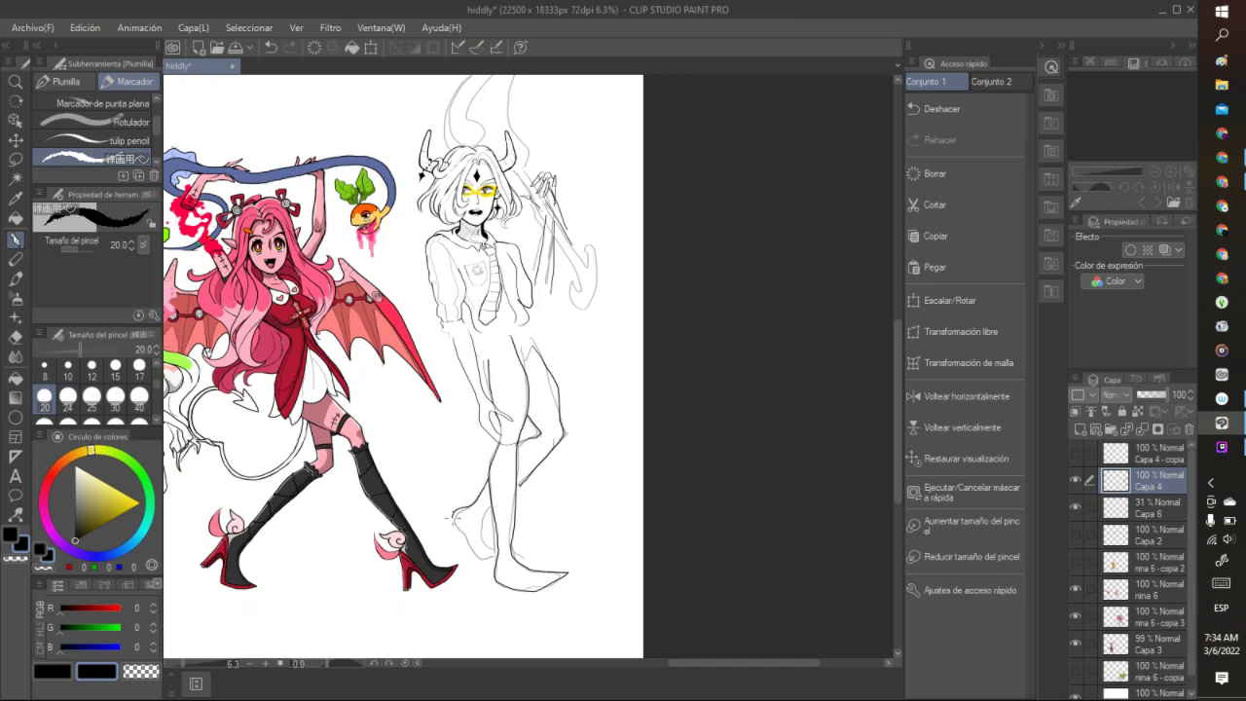
# - Ink the rear foot and its heel line, redoing the stroke that joins it to the ankle
pyautogui.moveTo(451, 517)
pyautogui.mouseDown()
pyautogui.moveTo(482, 560)
pyautogui.moveTo(498, 551)
pyautogui.mouseUp()
pyautogui.moveTo(494, 504)
pyautogui.mouseDown()
pyautogui.moveTo(479, 532)
pyautogui.moveTo(493, 551)
pyautogui.mouseUp()
pyautogui.hotkey('ctrl', 'z')
pyautogui.moveTo(491, 503)
pyautogui.mouseDown()
pyautogui.moveTo(479, 526)
pyautogui.moveTo(494, 557)
pyautogui.mouseUp()
# - Hide and delete the sketch layer Capa 6, and check the line art on Capa 4
pyautogui.click(1076, 507)
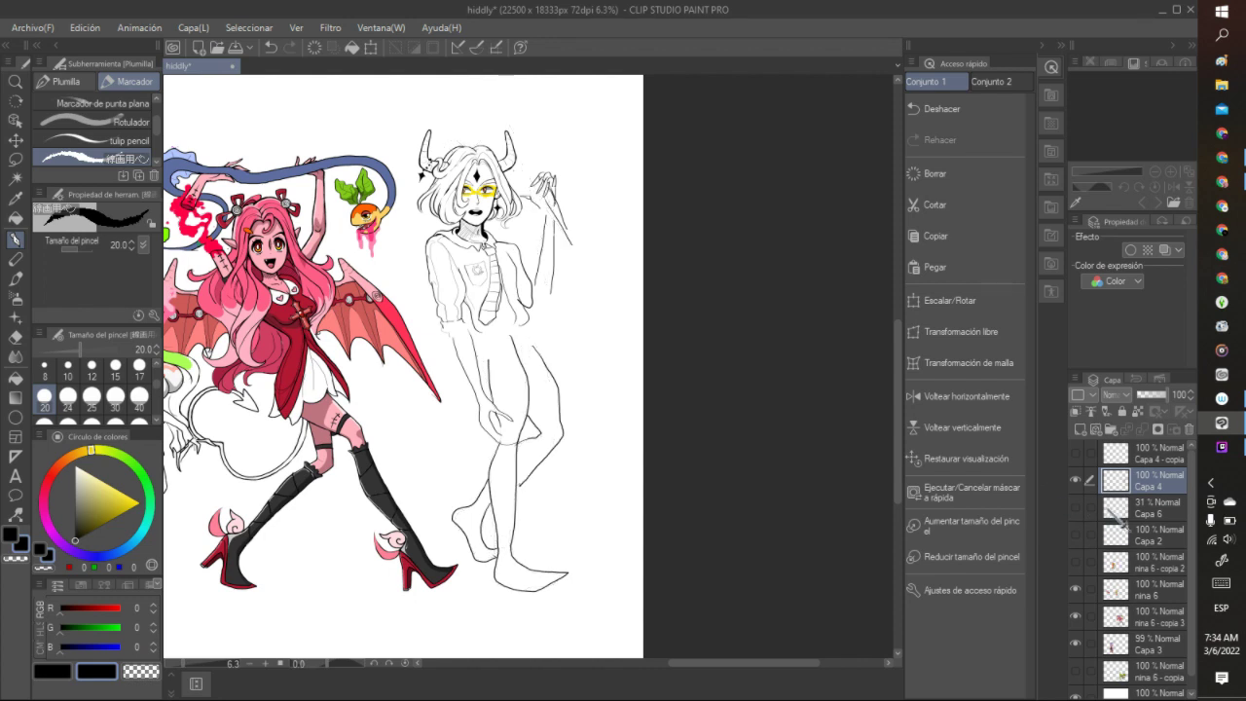
pyautogui.click(1120, 508)
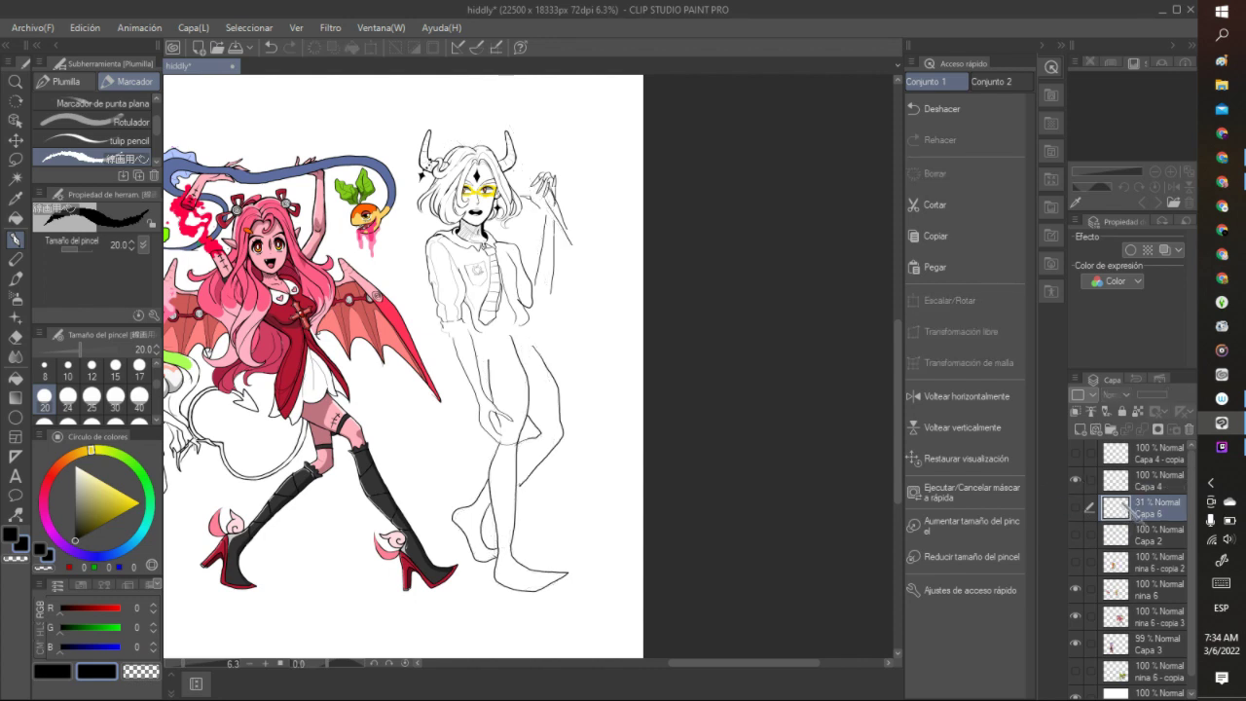
pyautogui.click(1189, 429)
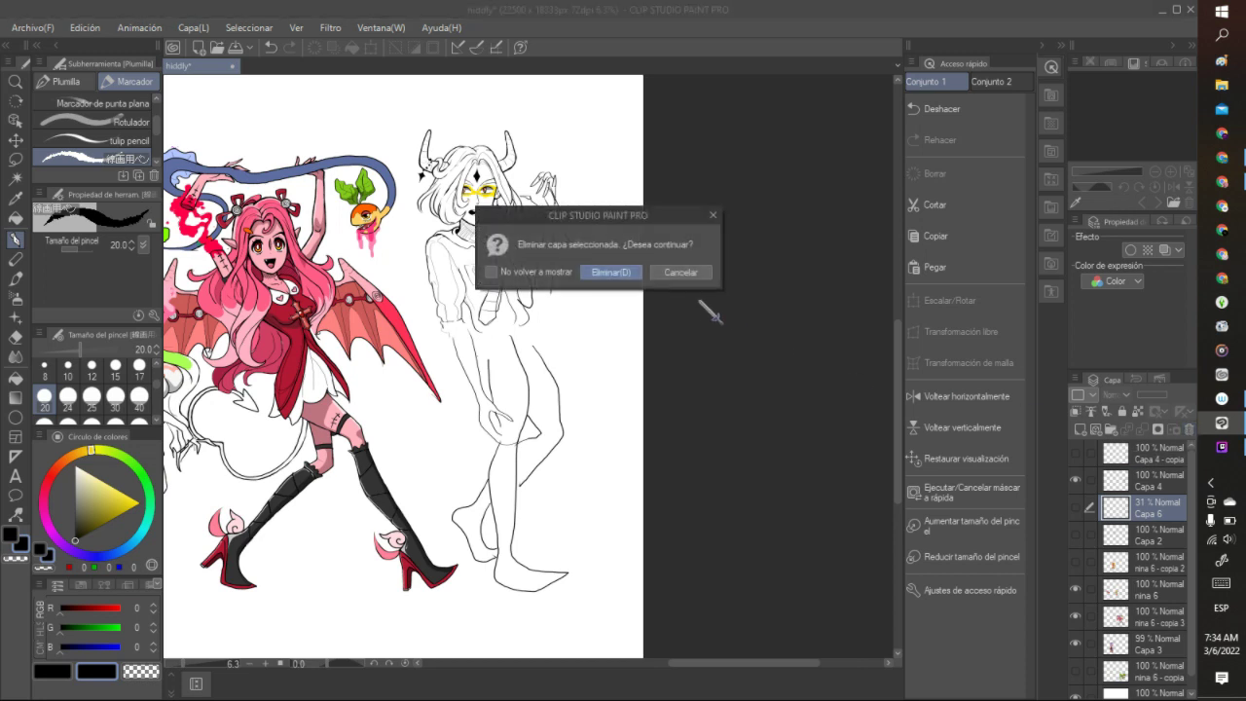
pyautogui.click(639, 276)
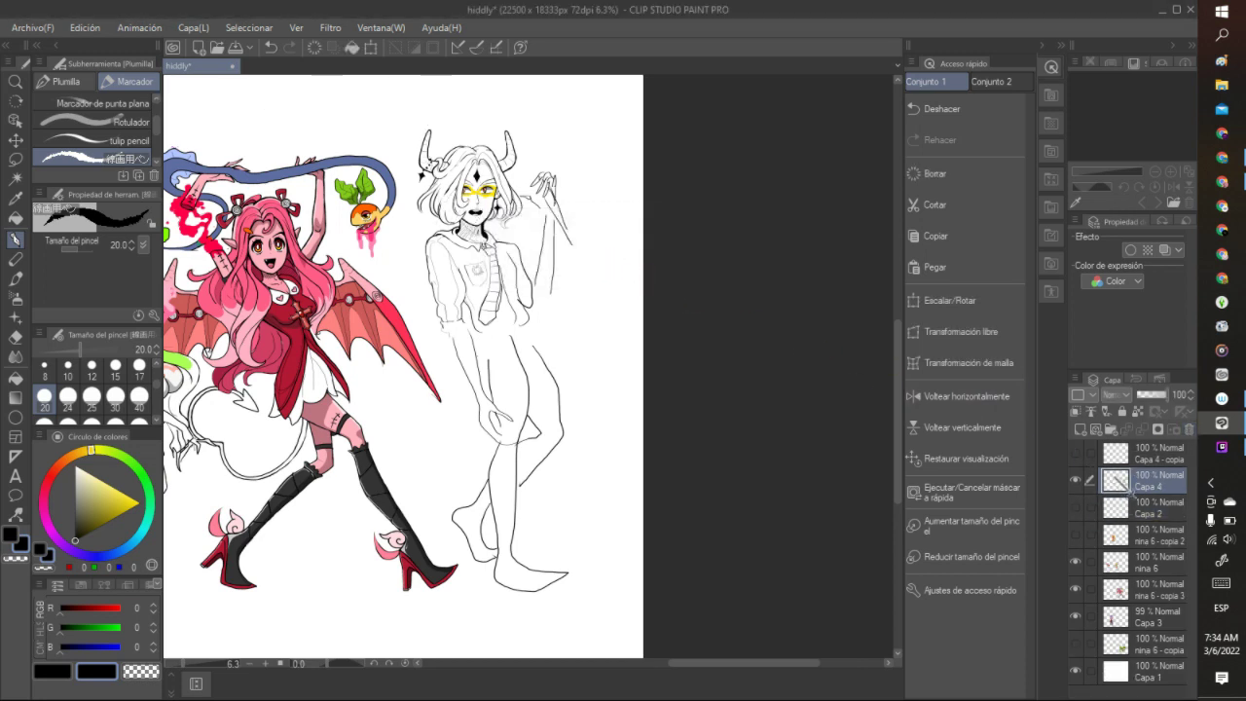
pyautogui.click(1075, 480)
pyautogui.click(1075, 480)
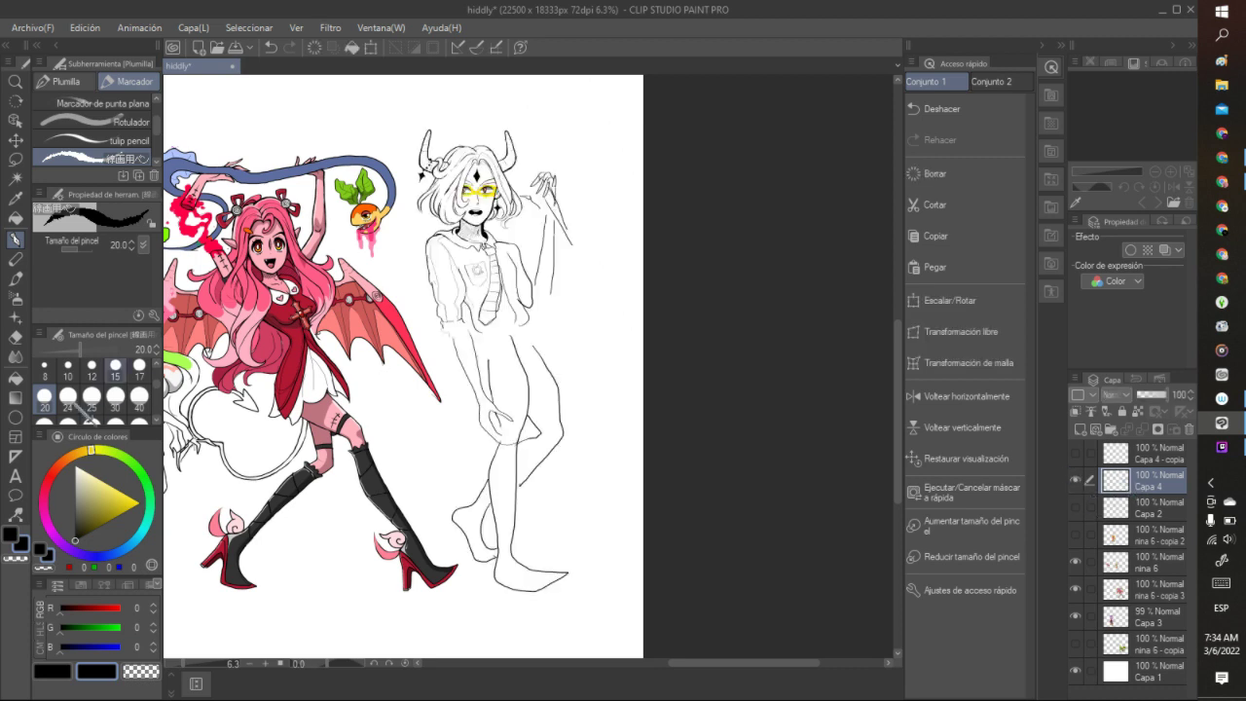
# - Try inking a belt with a pouch at the character's waist in black, and undo it
pyautogui.click(108, 512)
pyautogui.click(76, 540)
pyautogui.moveTo(485, 356)
pyautogui.mouseDown()
pyautogui.moveTo(543, 353)
pyautogui.moveTo(501, 328)
pyautogui.moveTo(484, 358)
pyautogui.moveTo(530, 355)
pyautogui.moveTo(523, 329)
pyautogui.moveTo(512, 345)
pyautogui.moveTo(531, 332)
pyautogui.mouseUp()
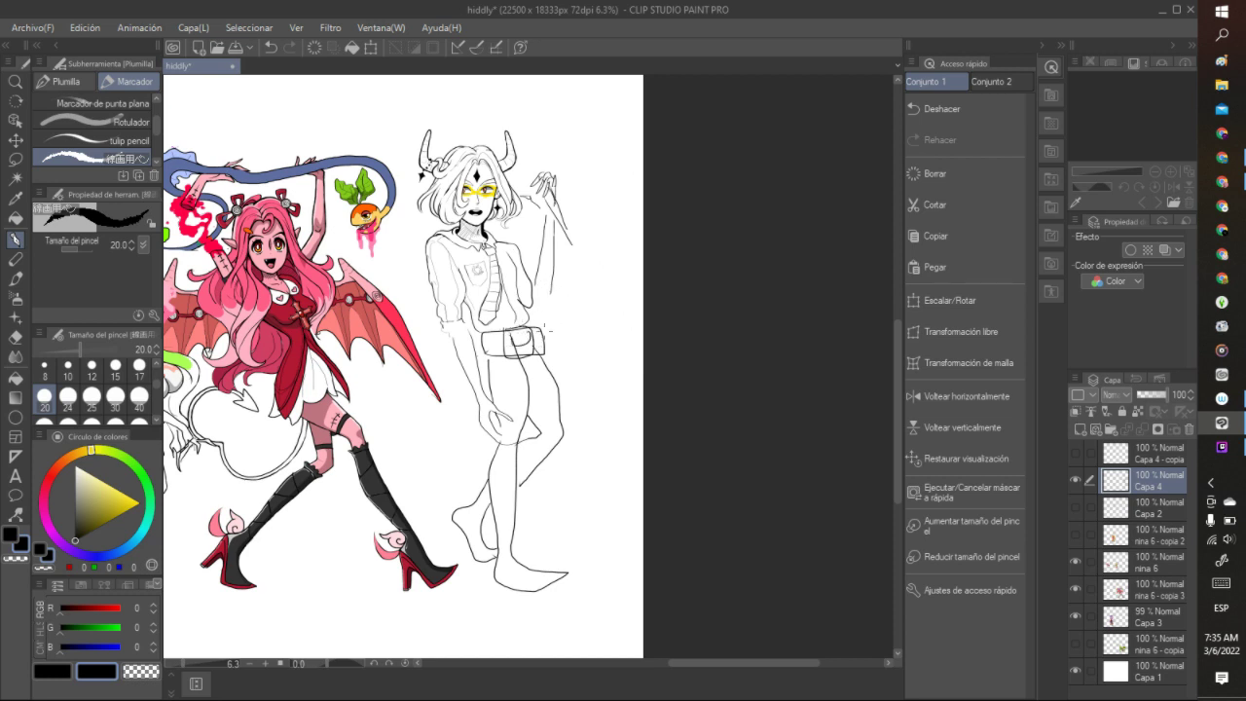
pyautogui.click(270, 47)
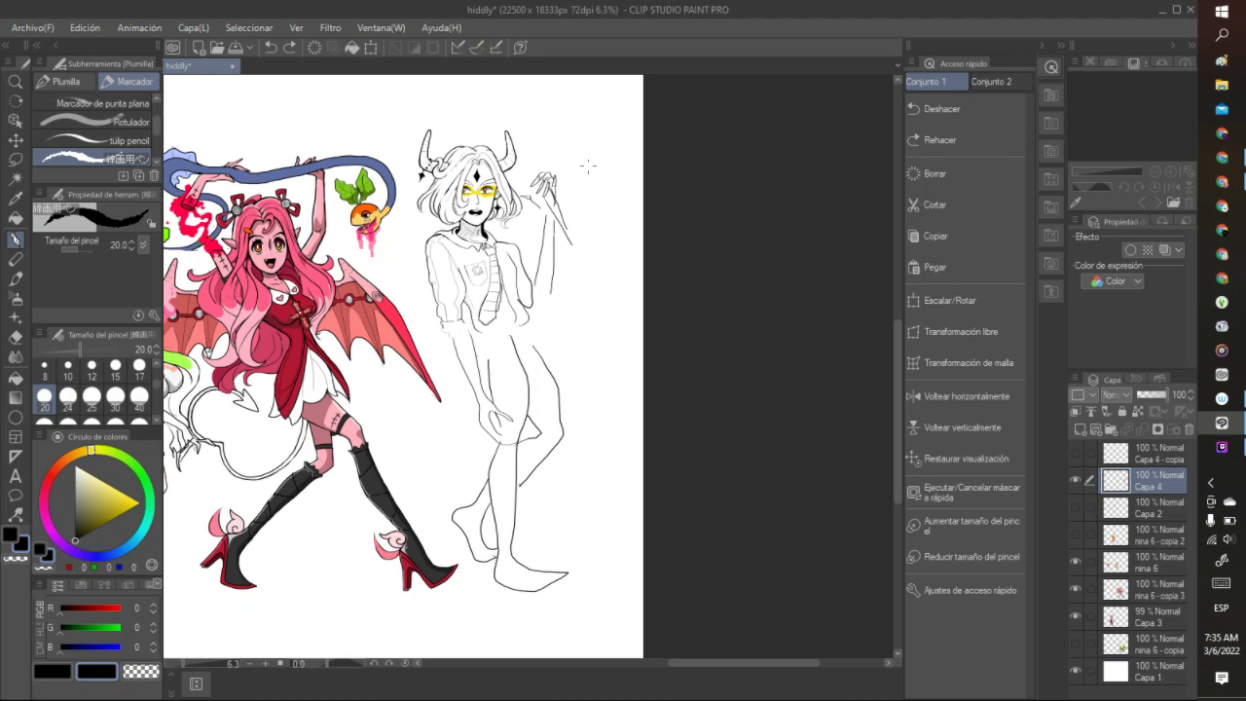
# - Try inking branching antlers above the character's head, and undo them
pyautogui.scroll(2, 545, 173)
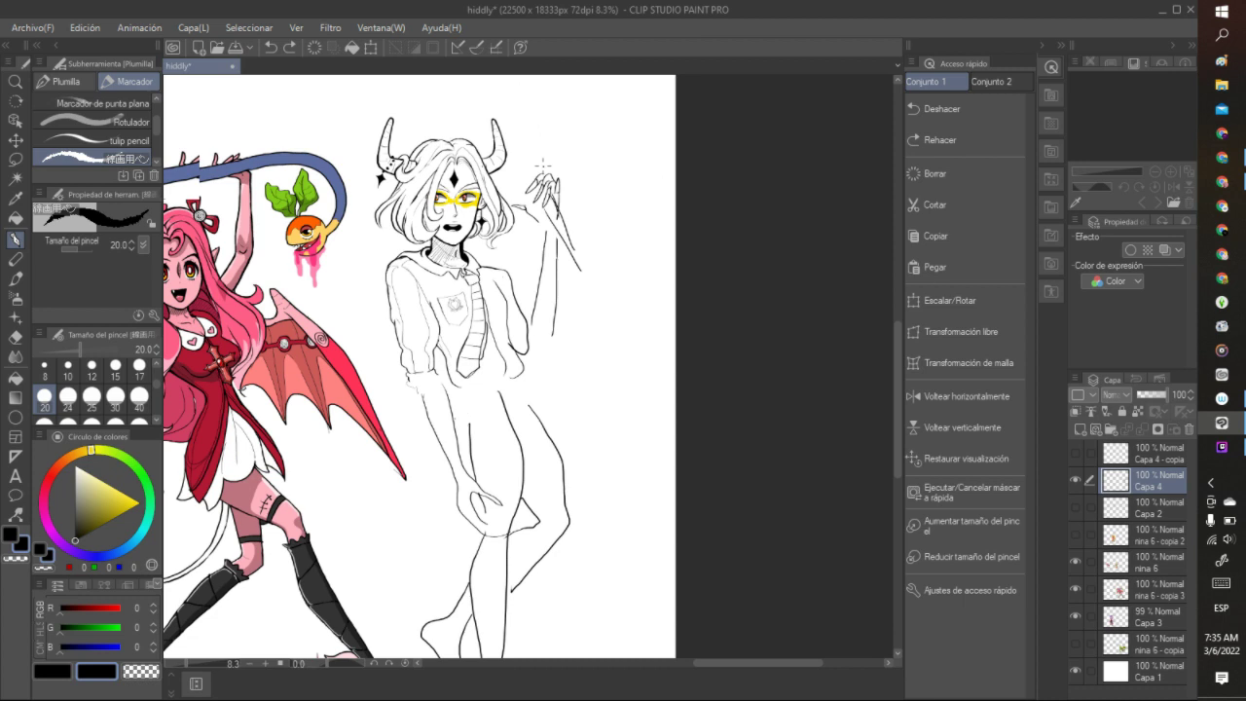
pyautogui.scroll(1, 544, 168)
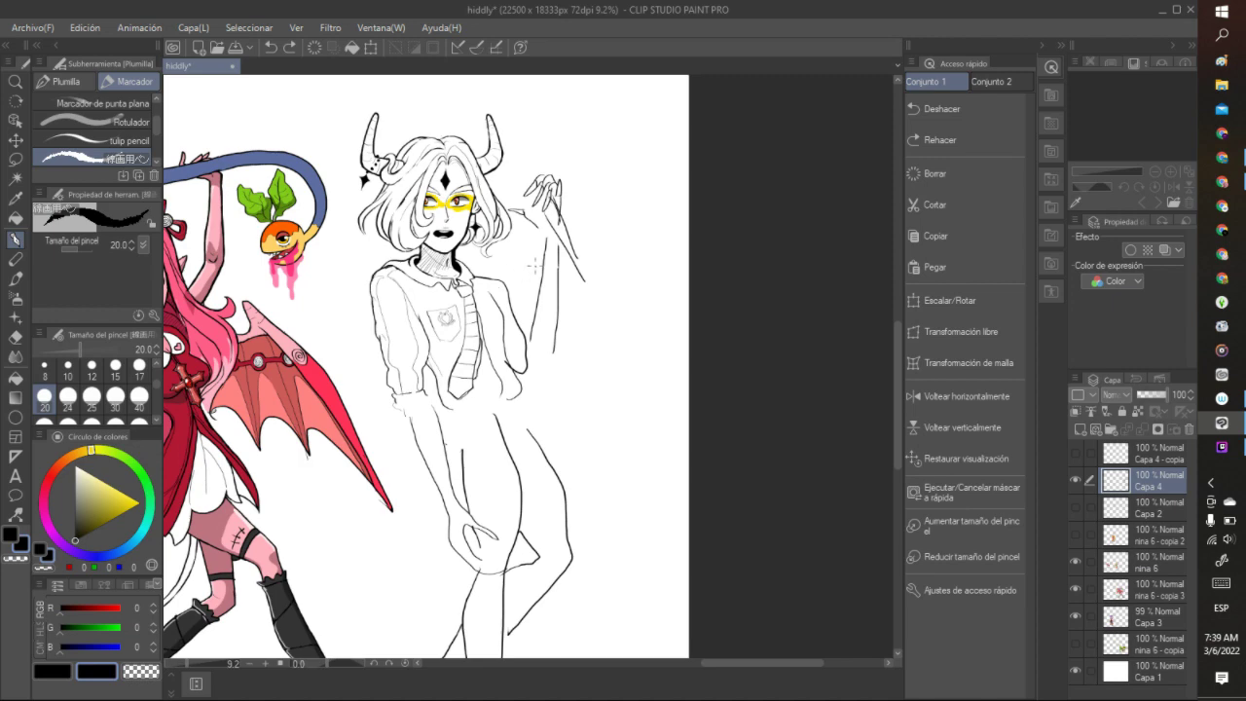
pyautogui.scroll(-5, 604, 231)
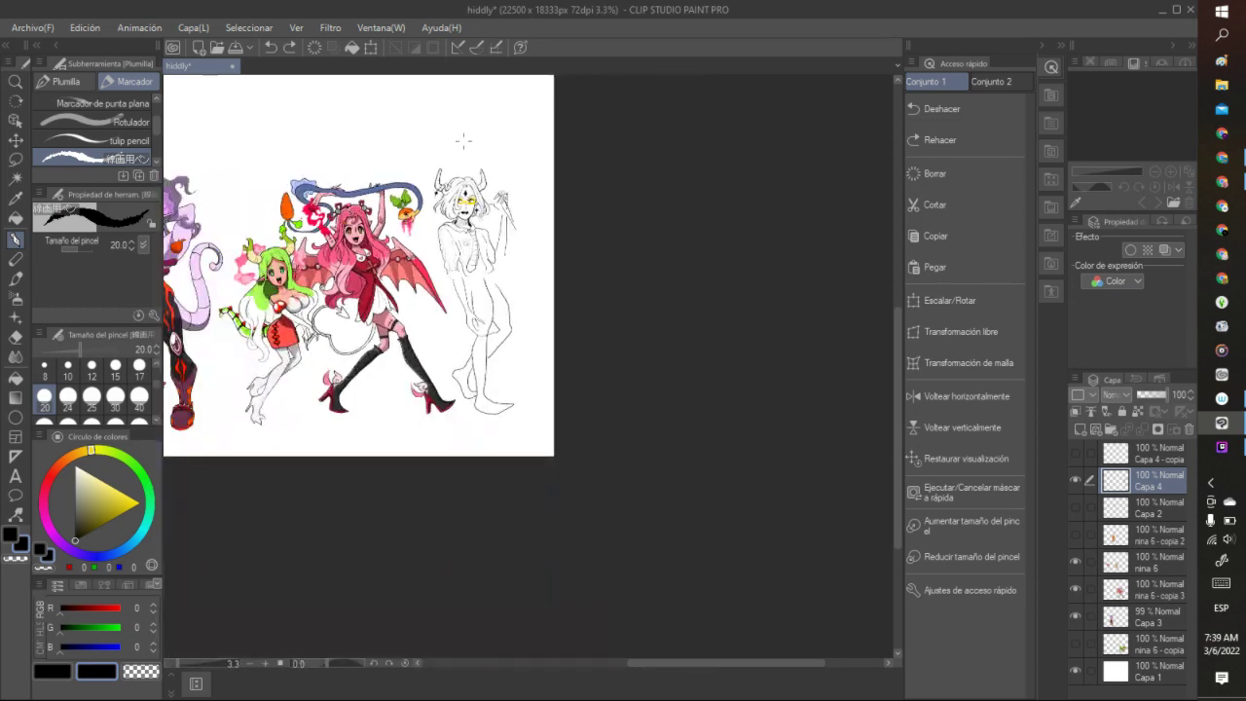
pyautogui.scroll(2, 463, 135)
pyautogui.scroll(2, 463, 135)
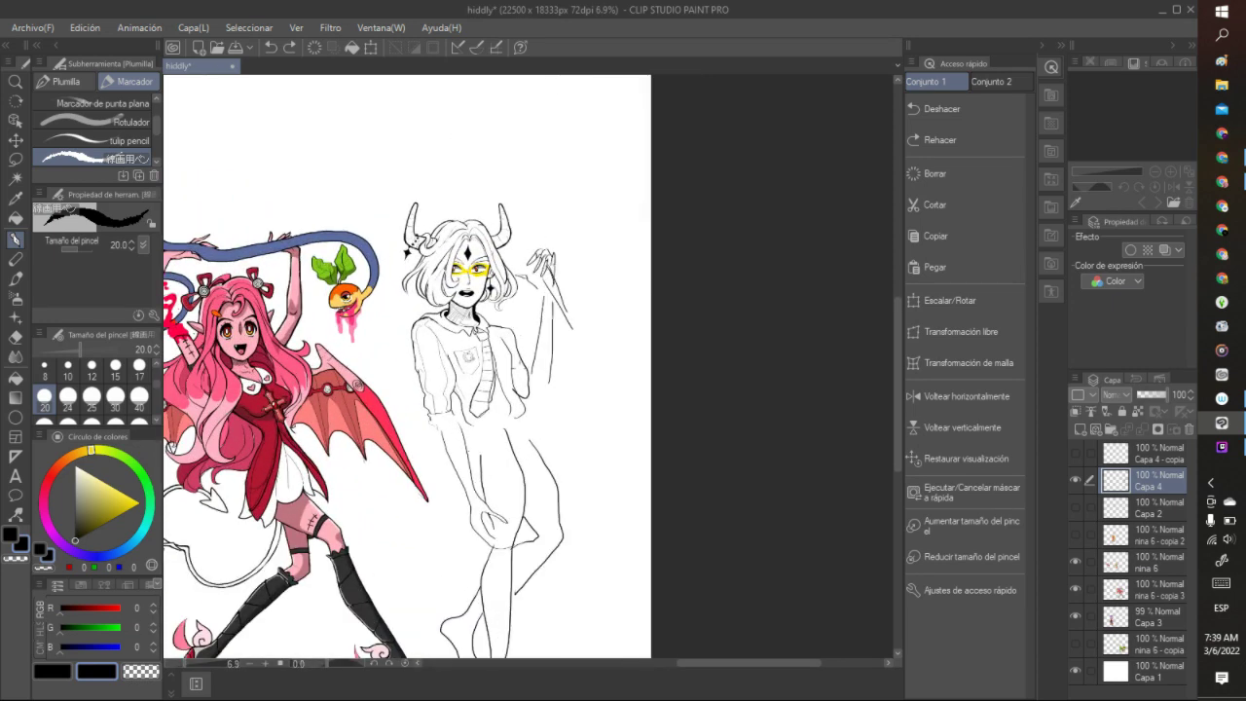
pyautogui.moveTo(531, 263)
pyautogui.mouseDown()
pyautogui.moveTo(419, 185)
pyautogui.moveTo(376, 188)
pyautogui.moveTo(412, 175)
pyautogui.moveTo(389, 139)
pyautogui.moveTo(432, 176)
pyautogui.moveTo(445, 144)
pyautogui.moveTo(461, 197)
pyautogui.moveTo(483, 183)
pyautogui.moveTo(478, 155)
pyautogui.moveTo(428, 118)
pyautogui.moveTo(459, 117)
pyautogui.moveTo(453, 93)
pyautogui.moveTo(494, 129)
pyautogui.mouseUp()
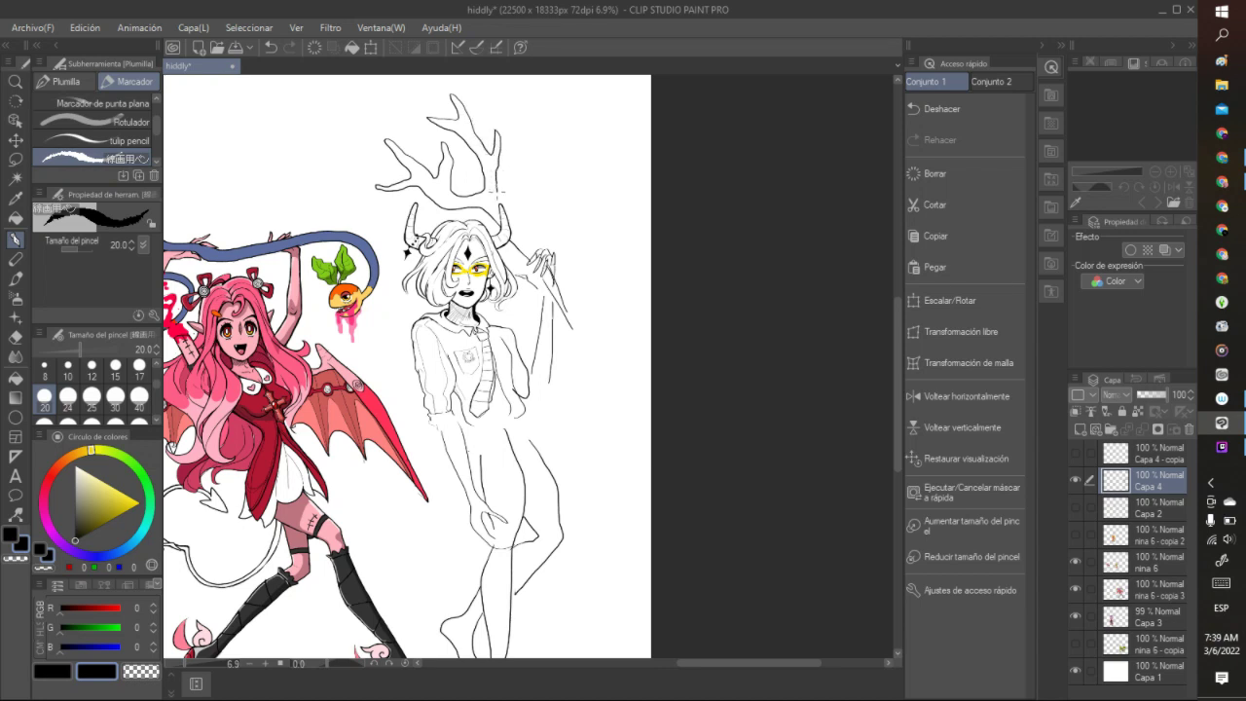
pyautogui.click(271, 46)
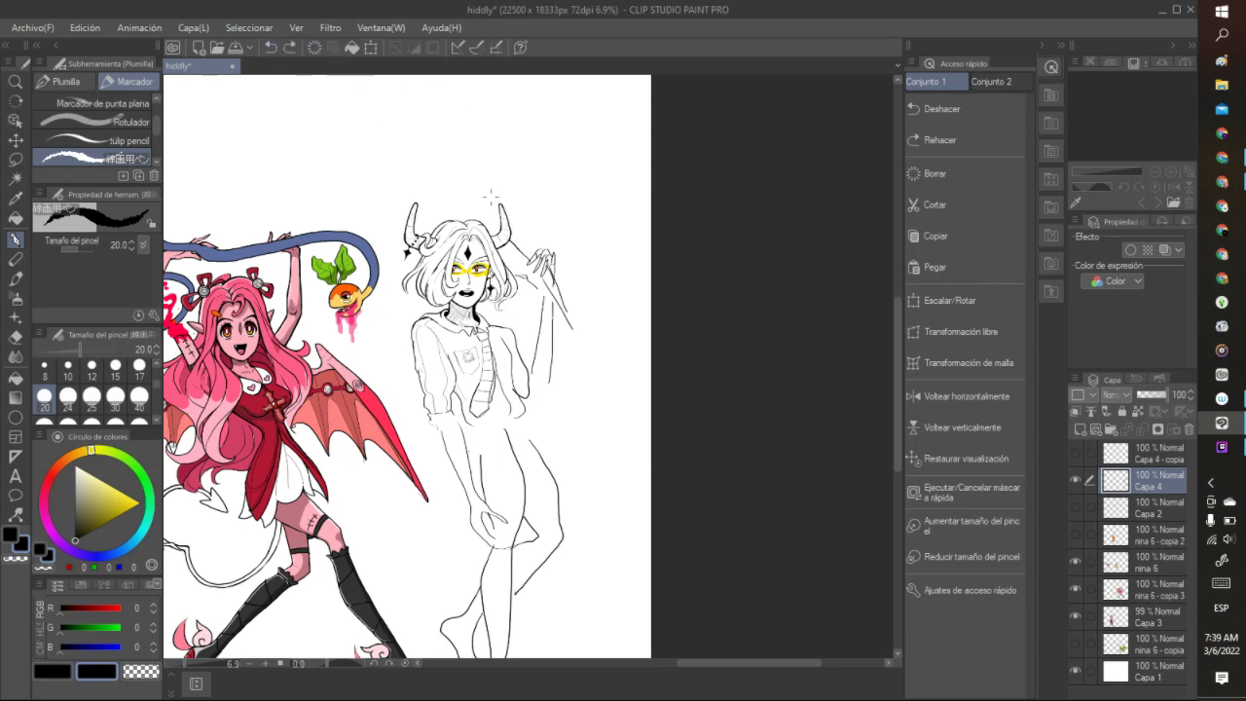
# - Ink the branching top of a staff above the character's horns in black, redoing its upper prongs
pyautogui.moveTo(506, 237)
pyautogui.mouseDown()
pyautogui.moveTo(466, 198)
pyautogui.moveTo(437, 208)
pyautogui.moveTo(412, 196)
pyautogui.moveTo(445, 195)
pyautogui.moveTo(434, 158)
pyautogui.mouseUp()
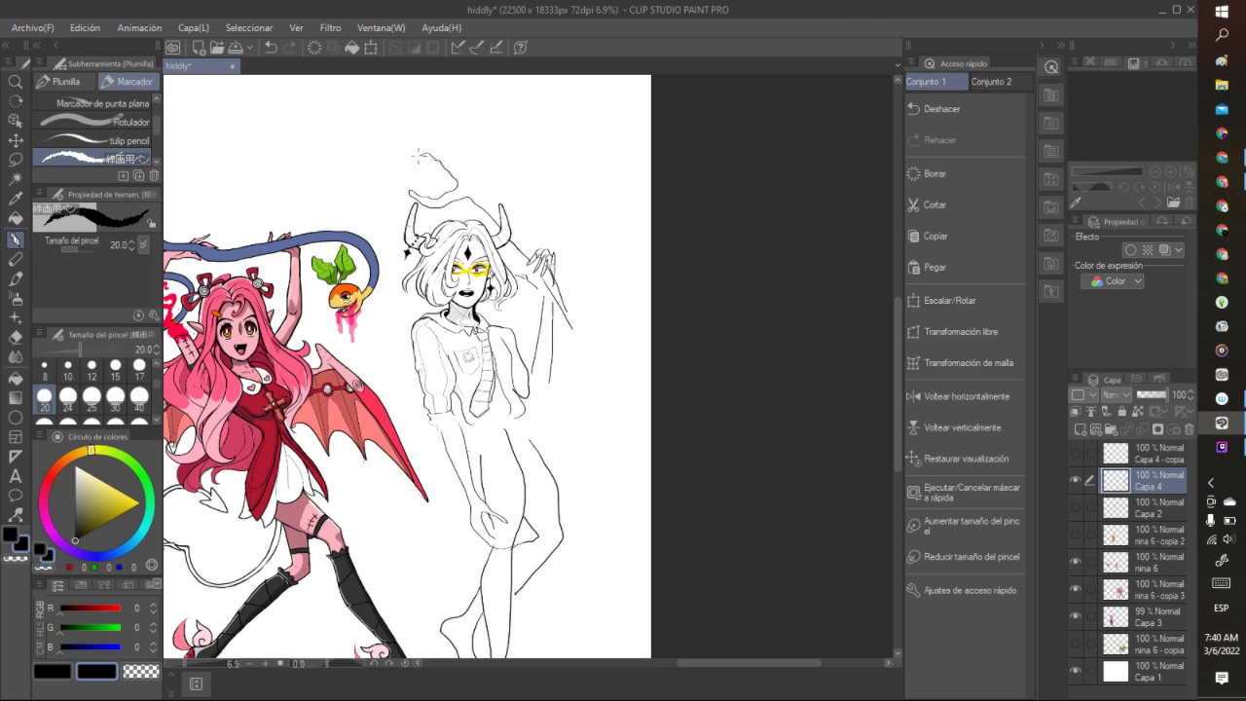
pyautogui.moveTo(390, 158)
pyautogui.mouseDown()
pyautogui.moveTo(408, 127)
pyautogui.moveTo(455, 163)
pyautogui.moveTo(438, 124)
pyautogui.moveTo(464, 151)
pyautogui.moveTo(481, 200)
pyautogui.mouseUp()
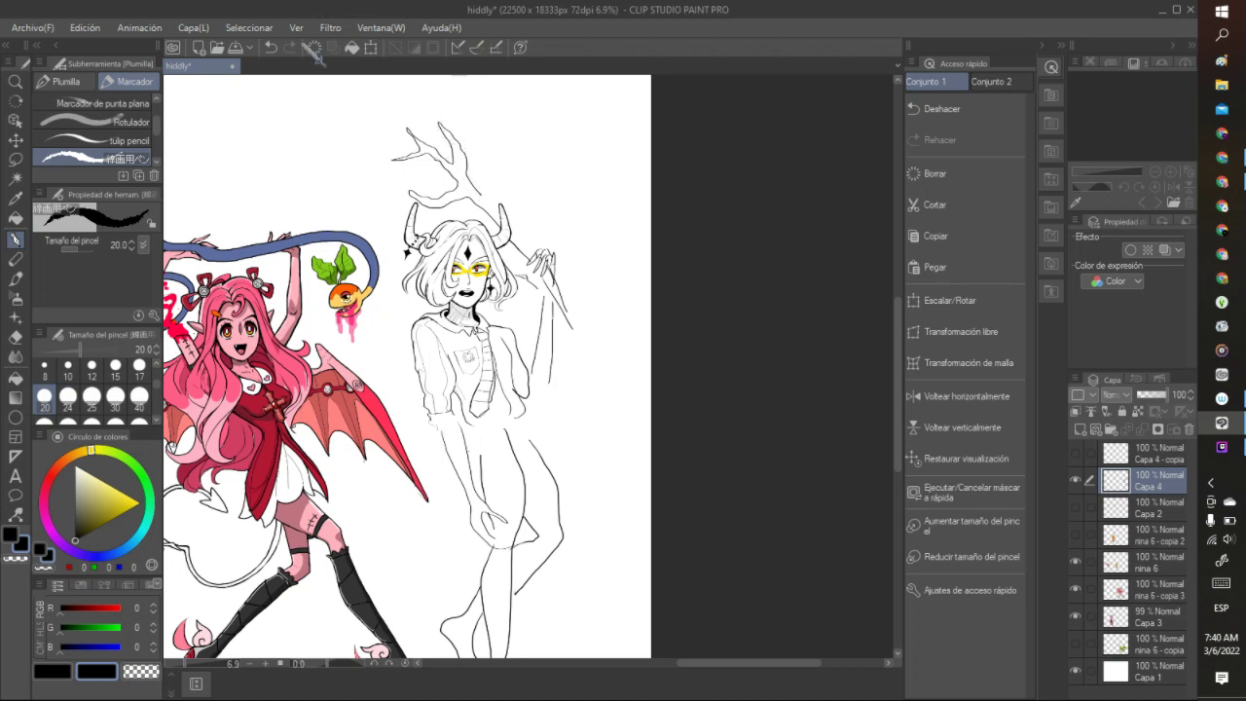
pyautogui.click(271, 47)
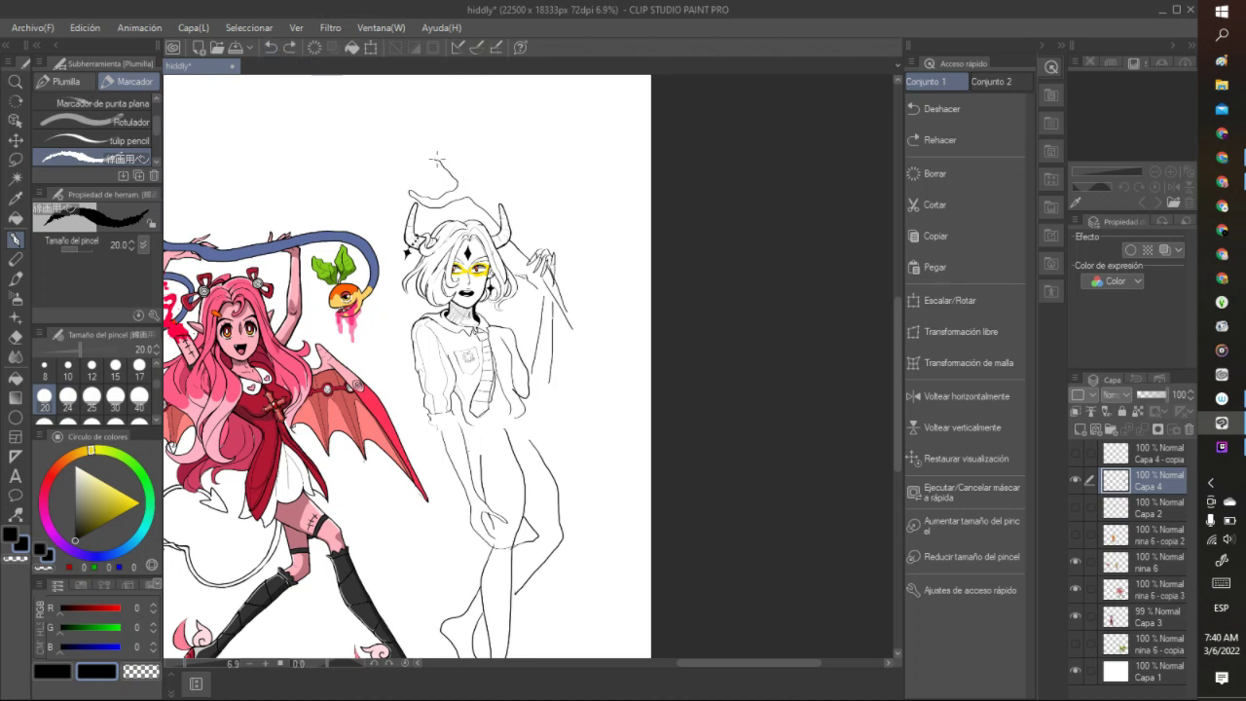
pyautogui.moveTo(437, 159)
pyautogui.mouseDown()
pyautogui.moveTo(468, 175)
pyautogui.moveTo(471, 158)
pyautogui.moveTo(443, 126)
pyautogui.moveTo(519, 206)
pyautogui.mouseUp()
# - Switch to Chrome, set the Nook extension's game to AC: New Leaf (3DS) [Snowy], and return to Clip Studio Paint
pyautogui.click(1222, 156)
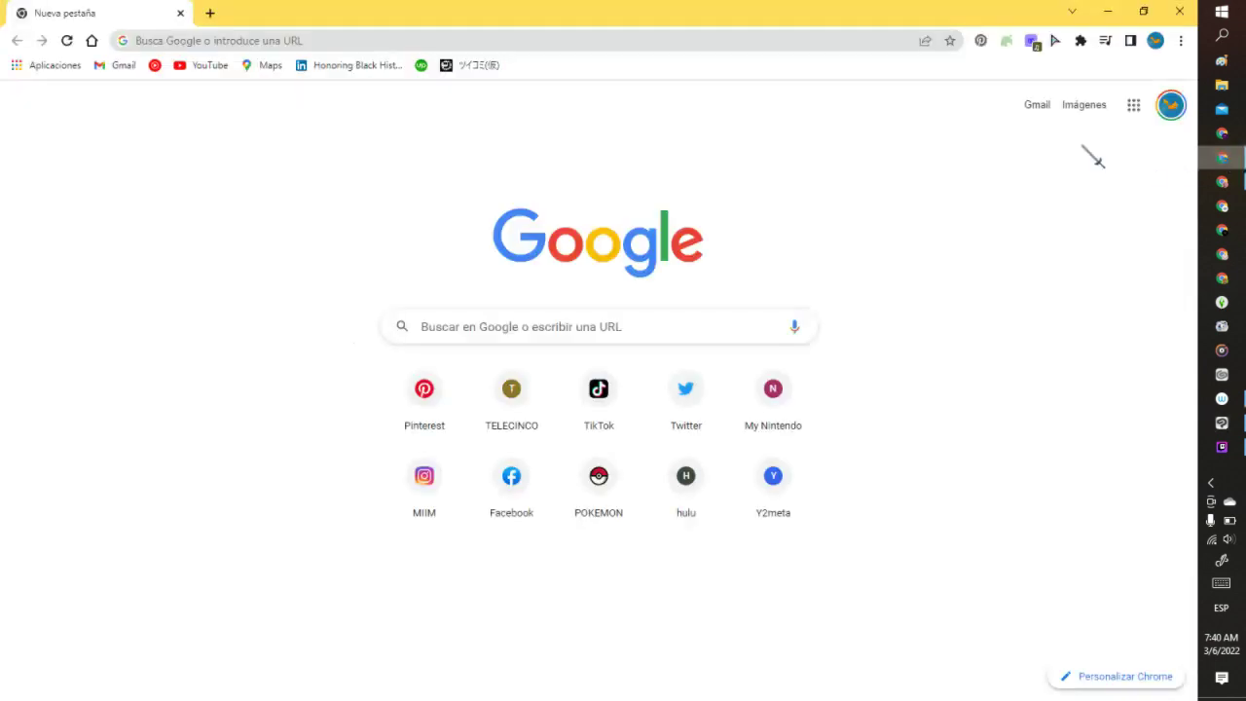
pyautogui.click(1032, 41)
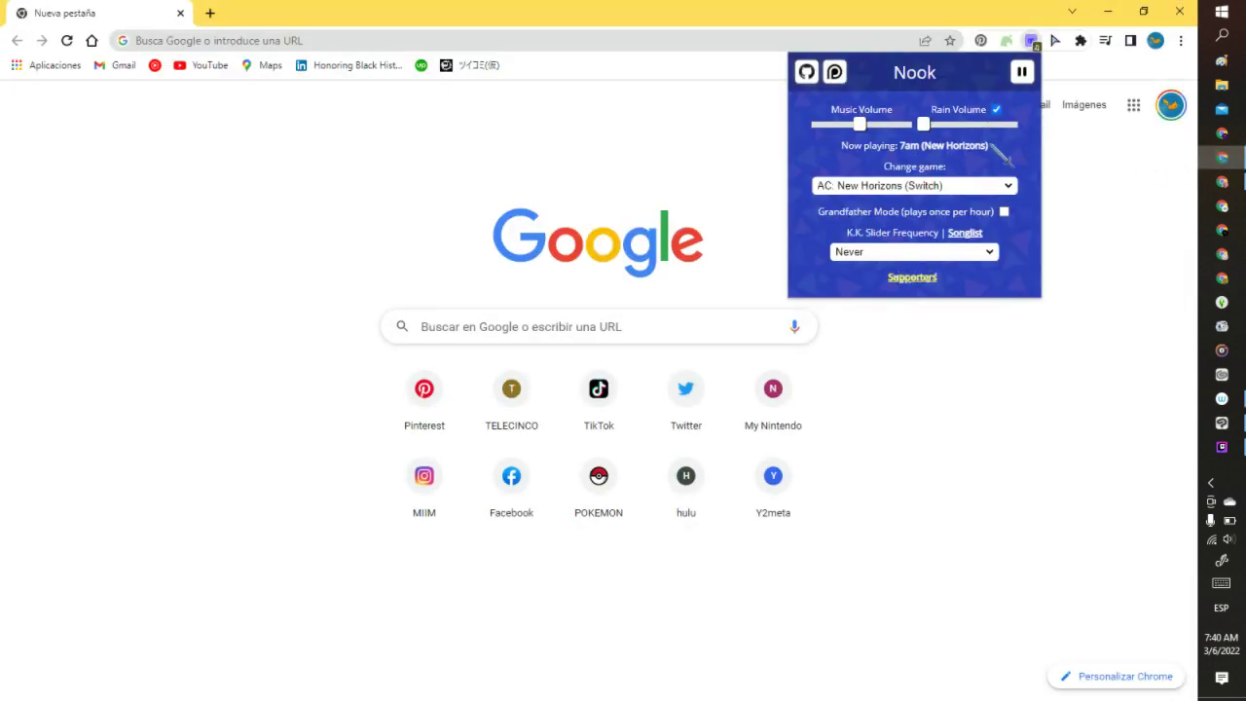
pyautogui.click(954, 185)
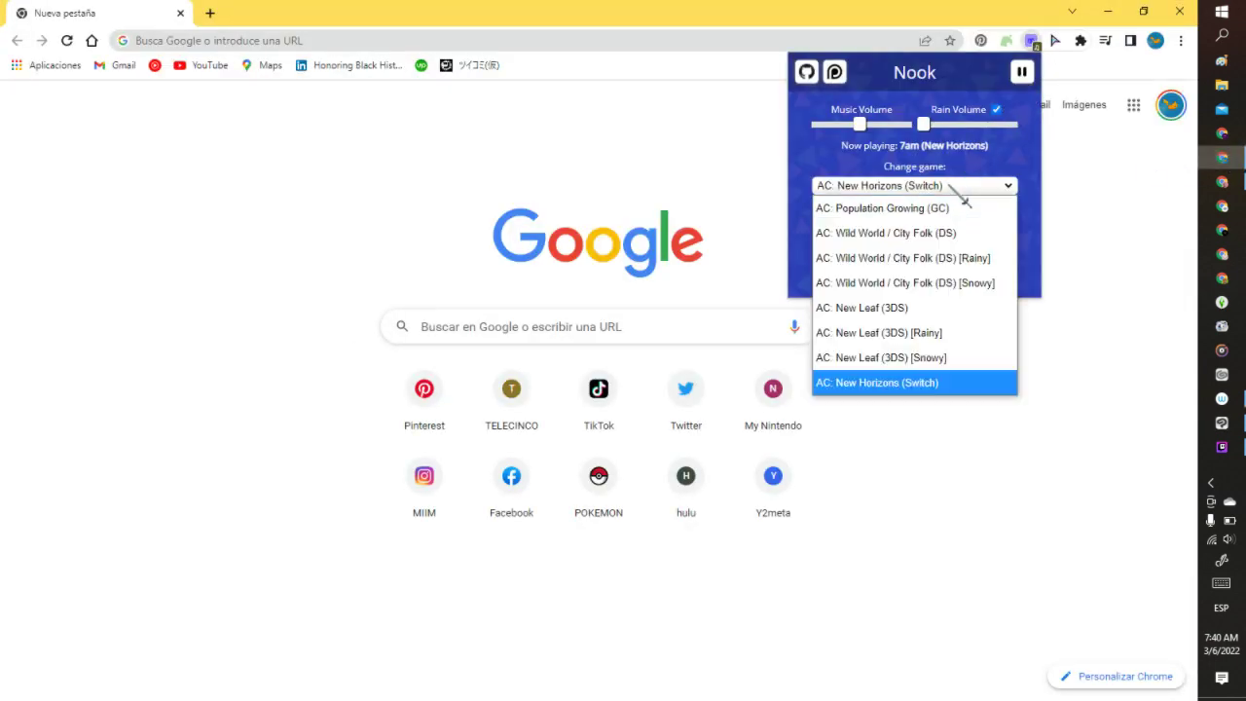
pyautogui.click(881, 358)
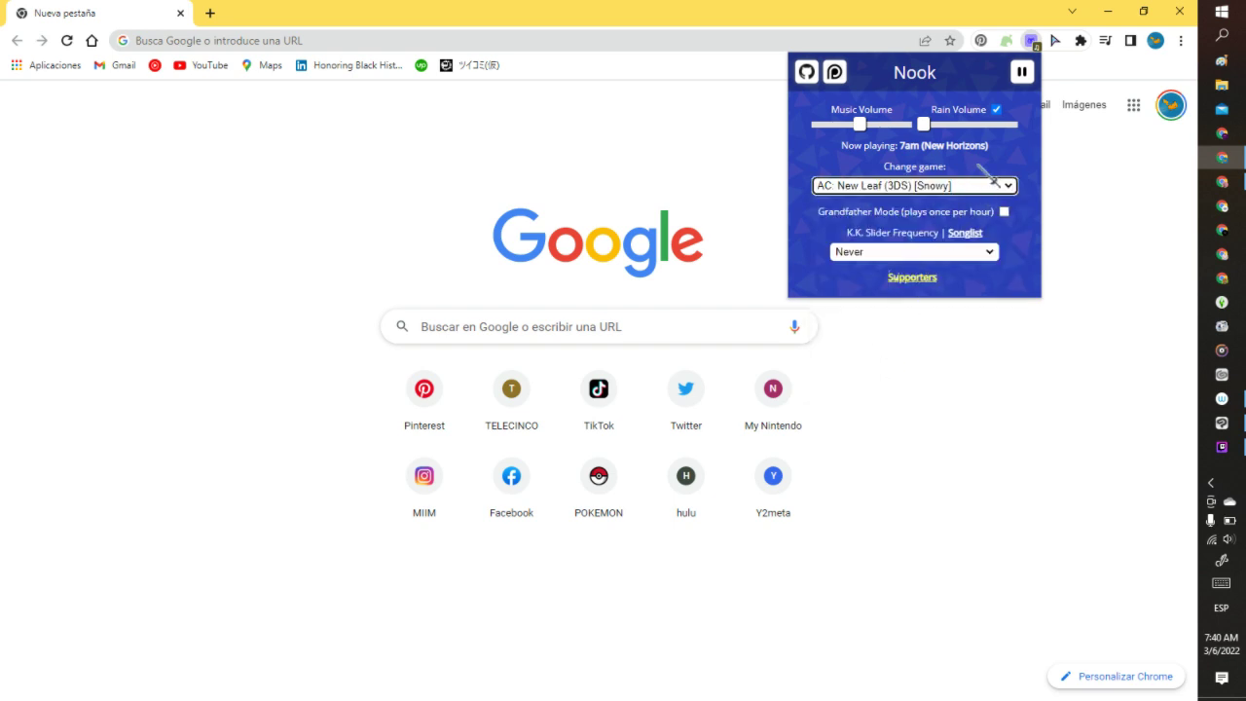
pyautogui.click(1068, 195)
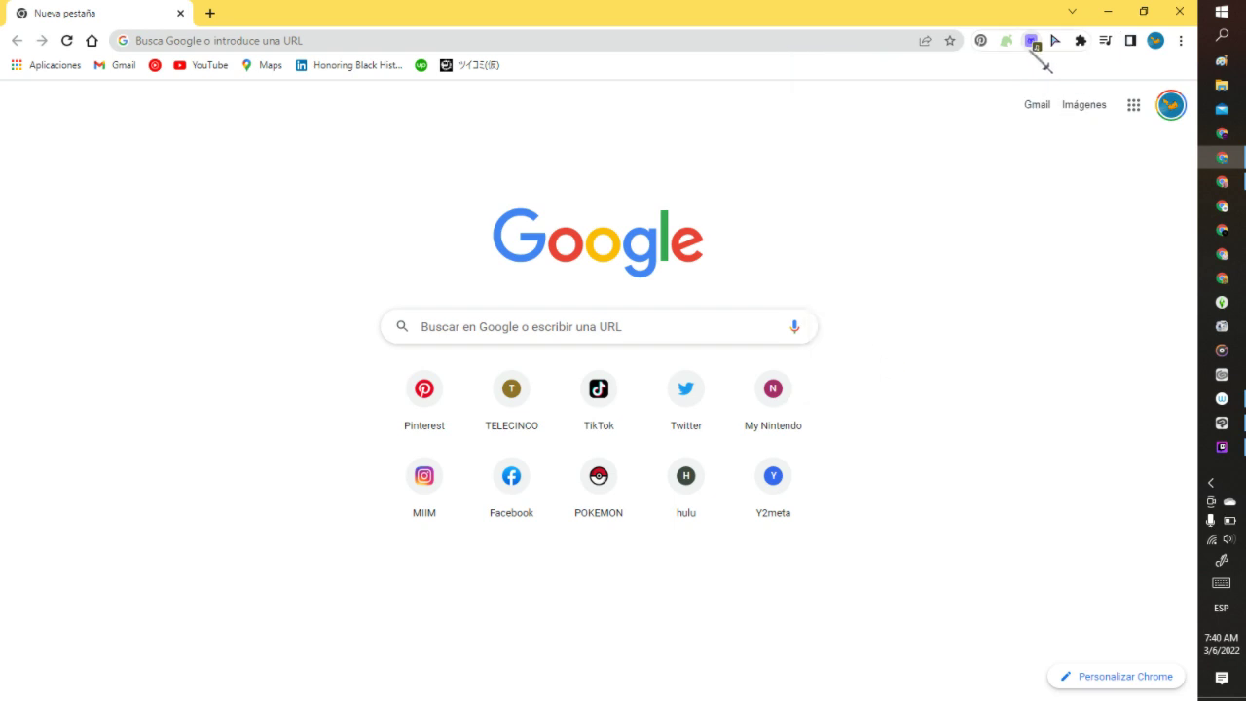
pyautogui.click(1031, 41)
pyautogui.click(1031, 41)
pyautogui.click(1106, 10)
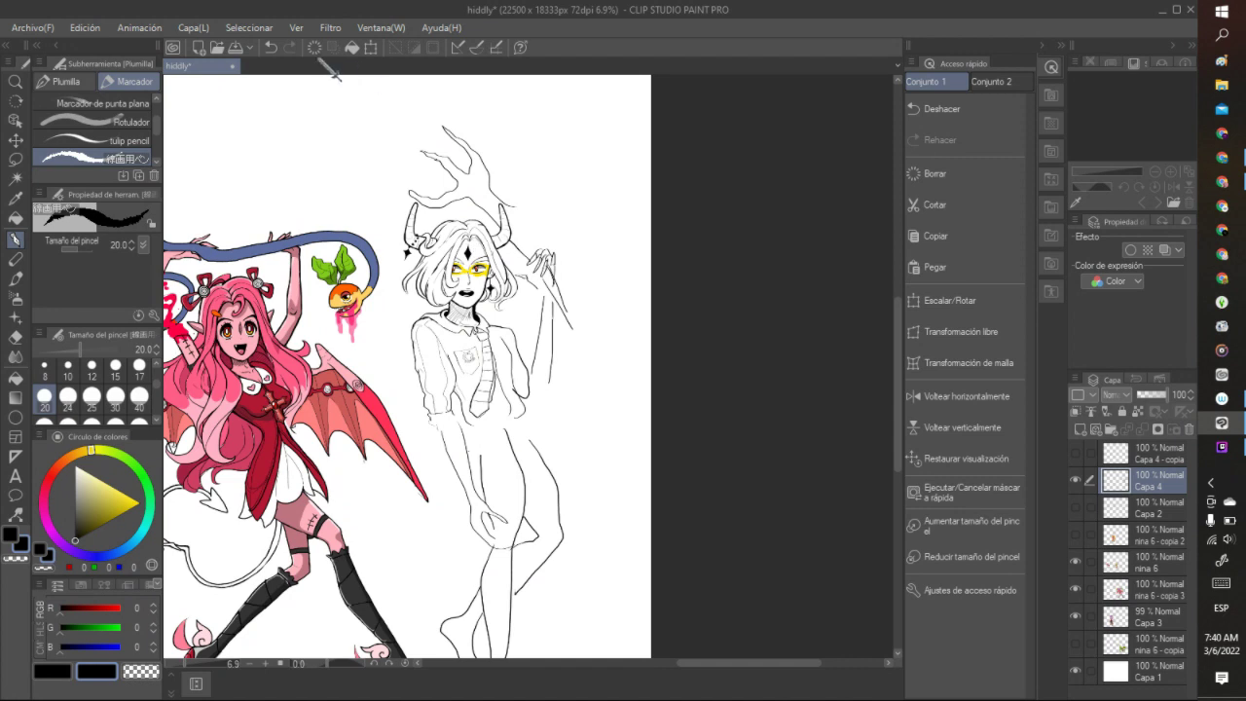
# - Try several versions of the staff's upper prongs and its end beyond the raised hand, undoing each one
pyautogui.click(270, 47)
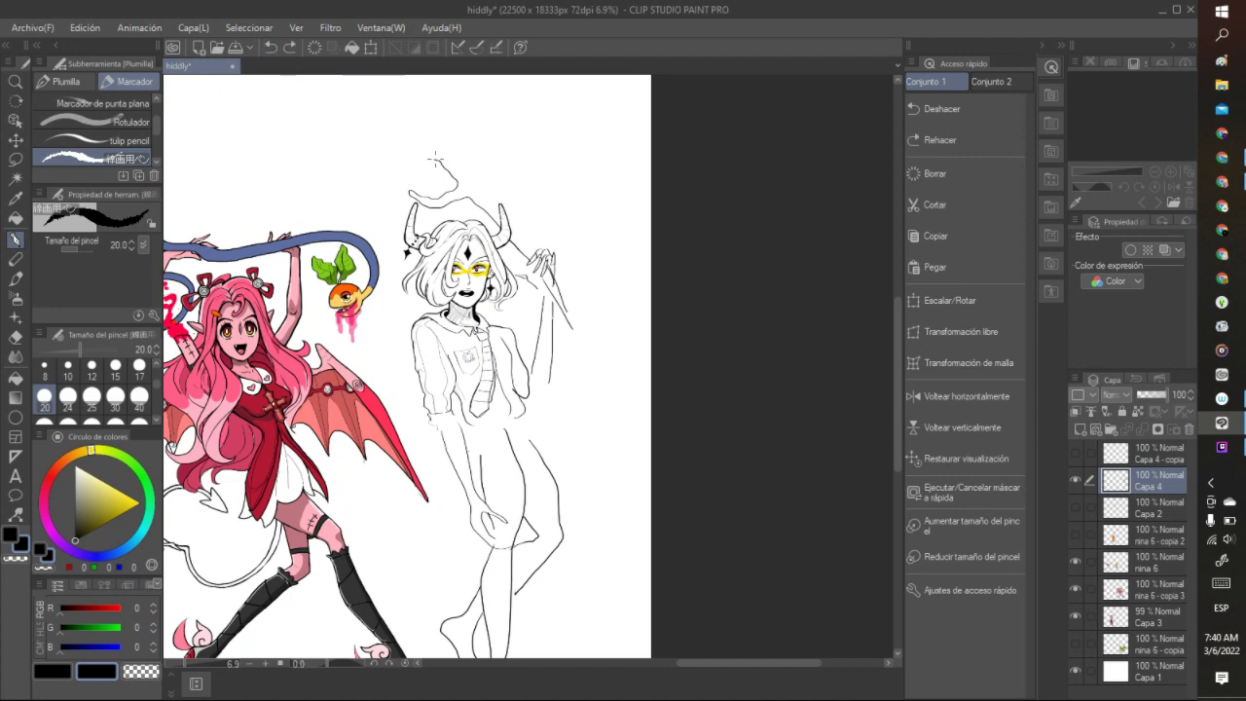
pyautogui.moveTo(435, 159)
pyautogui.mouseDown()
pyautogui.moveTo(403, 136)
pyautogui.moveTo(432, 152)
pyautogui.moveTo(433, 127)
pyautogui.moveTo(461, 172)
pyautogui.moveTo(491, 179)
pyautogui.moveTo(468, 126)
pyautogui.moveTo(503, 160)
pyautogui.moveTo(501, 189)
pyautogui.moveTo(481, 196)
pyautogui.moveTo(490, 204)
pyautogui.mouseUp()
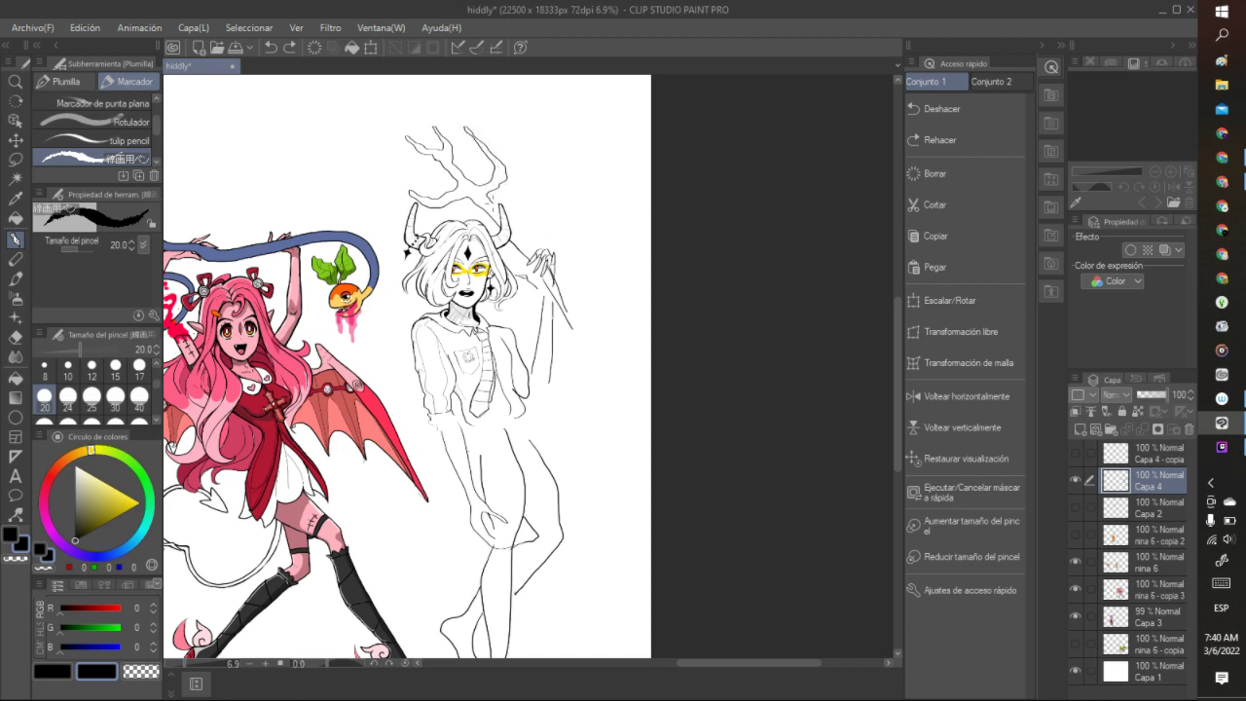
pyautogui.click(532, 133)
pyautogui.click(270, 46)
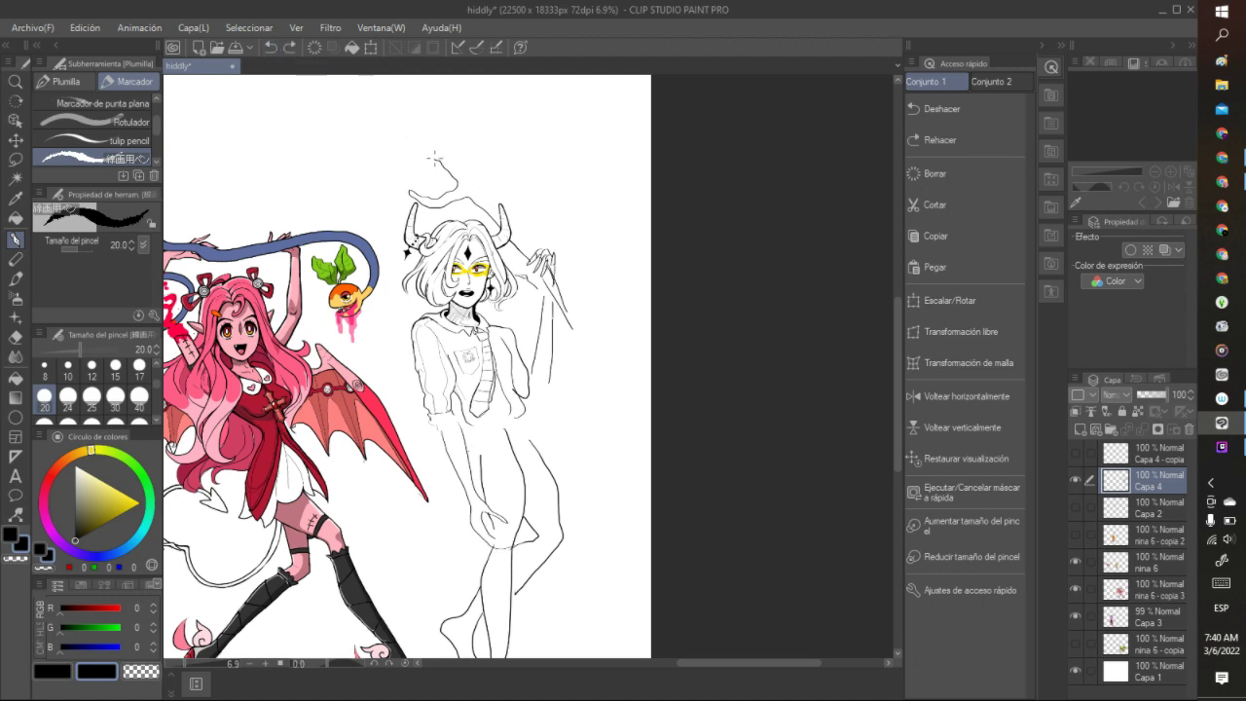
pyautogui.moveTo(420, 153)
pyautogui.mouseDown()
pyautogui.moveTo(409, 145)
pyautogui.moveTo(439, 158)
pyautogui.moveTo(414, 108)
pyautogui.moveTo(496, 210)
pyautogui.mouseUp()
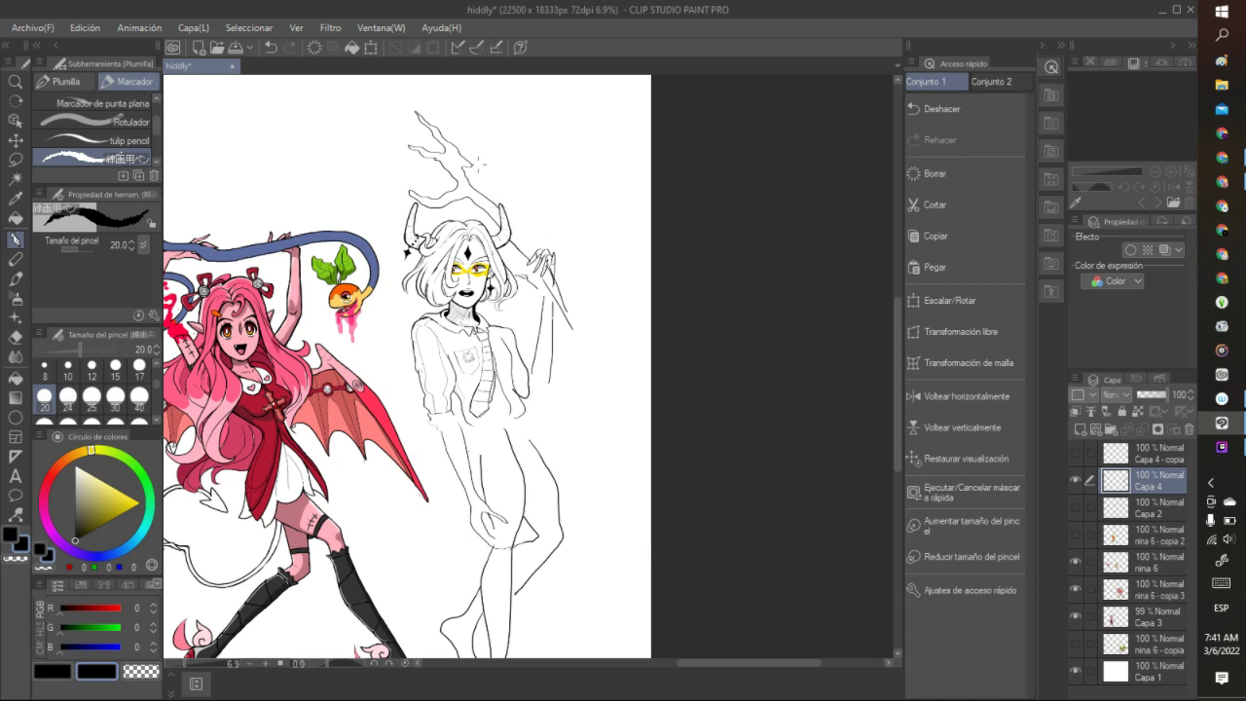
pyautogui.click(271, 47)
pyautogui.moveTo(543, 274)
pyautogui.mouseDown()
pyautogui.moveTo(609, 341)
pyautogui.moveTo(619, 313)
pyautogui.moveTo(555, 265)
pyautogui.mouseUp()
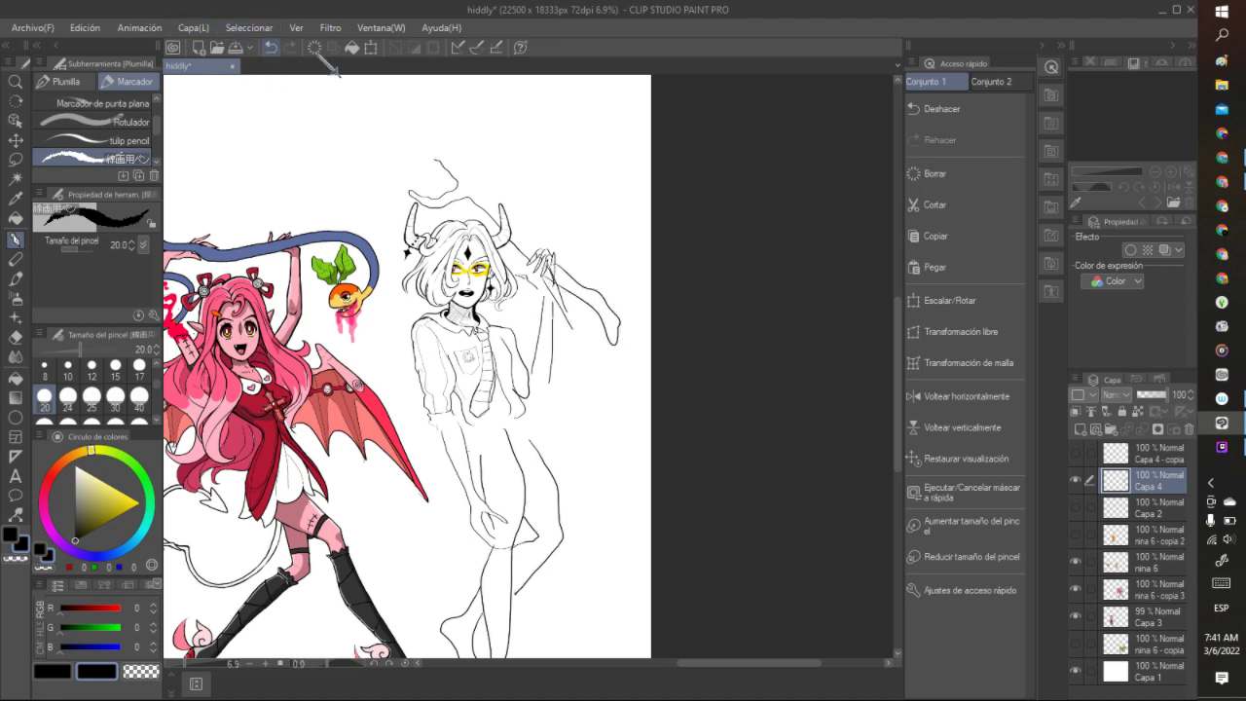
pyautogui.click(270, 46)
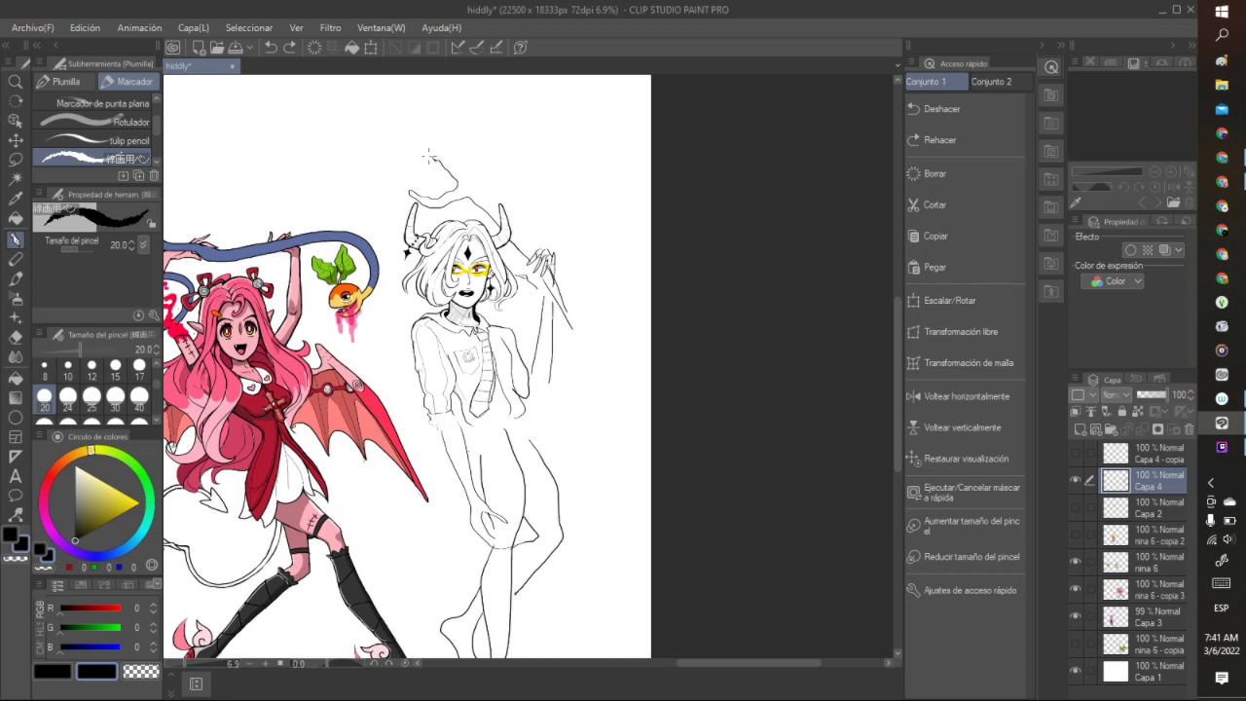
# - Ink the staff's forked top and its shaft down through the raised hand, undoing the strokes at the lower end
pyautogui.moveTo(445, 151)
pyautogui.mouseDown()
pyautogui.moveTo(489, 186)
pyautogui.moveTo(462, 137)
pyautogui.moveTo(498, 177)
pyautogui.moveTo(518, 234)
pyautogui.moveTo(591, 304)
pyautogui.moveTo(580, 307)
pyautogui.moveTo(615, 365)
pyautogui.moveTo(596, 277)
pyautogui.moveTo(569, 239)
pyautogui.moveTo(601, 306)
pyautogui.moveTo(592, 277)
pyautogui.moveTo(629, 330)
pyautogui.moveTo(594, 352)
pyautogui.moveTo(609, 352)
pyautogui.moveTo(567, 286)
pyautogui.mouseUp()
pyautogui.click(269, 47)
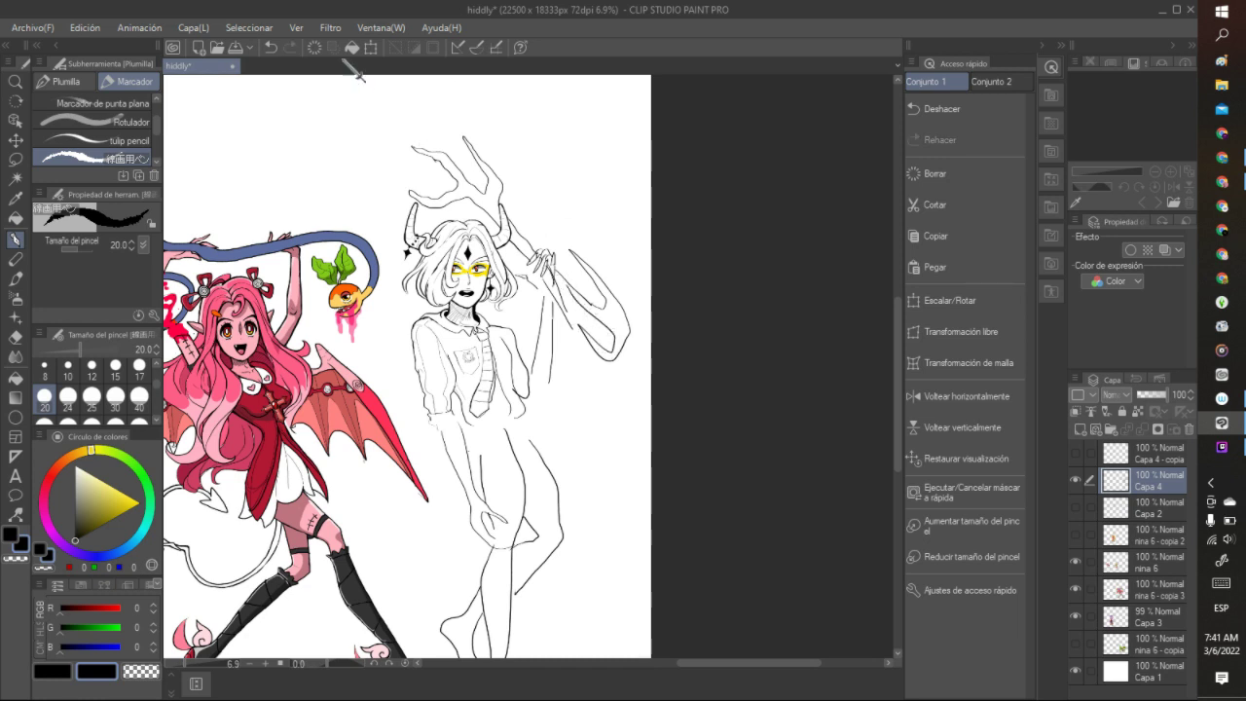
pyautogui.click(270, 48)
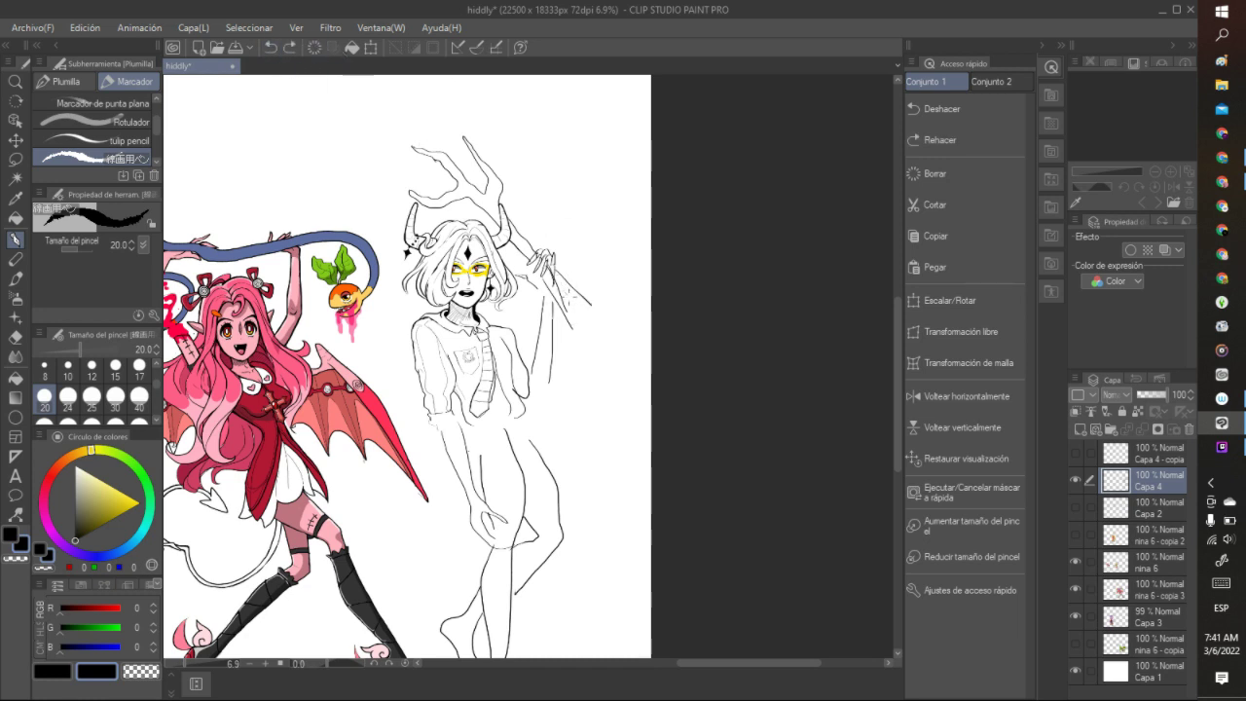
# - Ink the staff's branching lower end beyond the raised hand, undoing the rejected versions of its prongs
pyautogui.moveTo(566, 290)
pyautogui.mouseDown()
pyautogui.moveTo(590, 334)
pyautogui.moveTo(537, 294)
pyautogui.moveTo(534, 303)
pyautogui.moveTo(599, 350)
pyautogui.moveTo(619, 331)
pyautogui.moveTo(599, 281)
pyautogui.moveTo(532, 208)
pyautogui.moveTo(609, 310)
pyautogui.mouseUp()
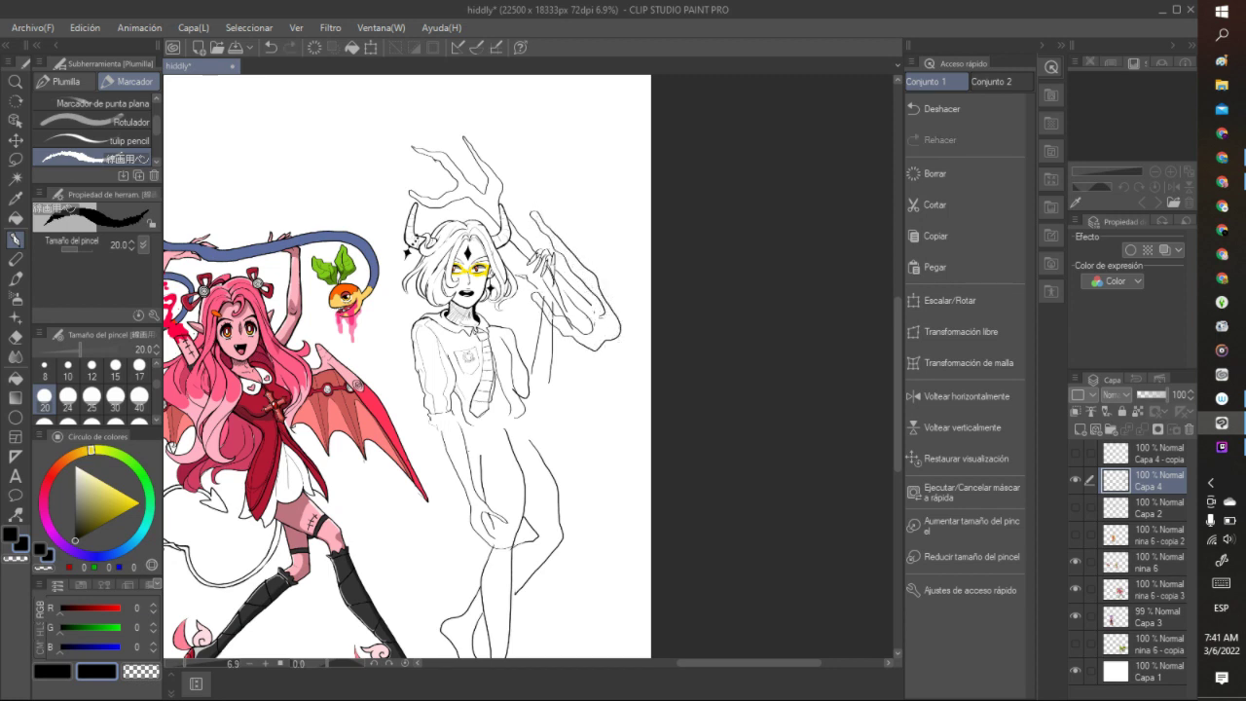
pyautogui.click(270, 46)
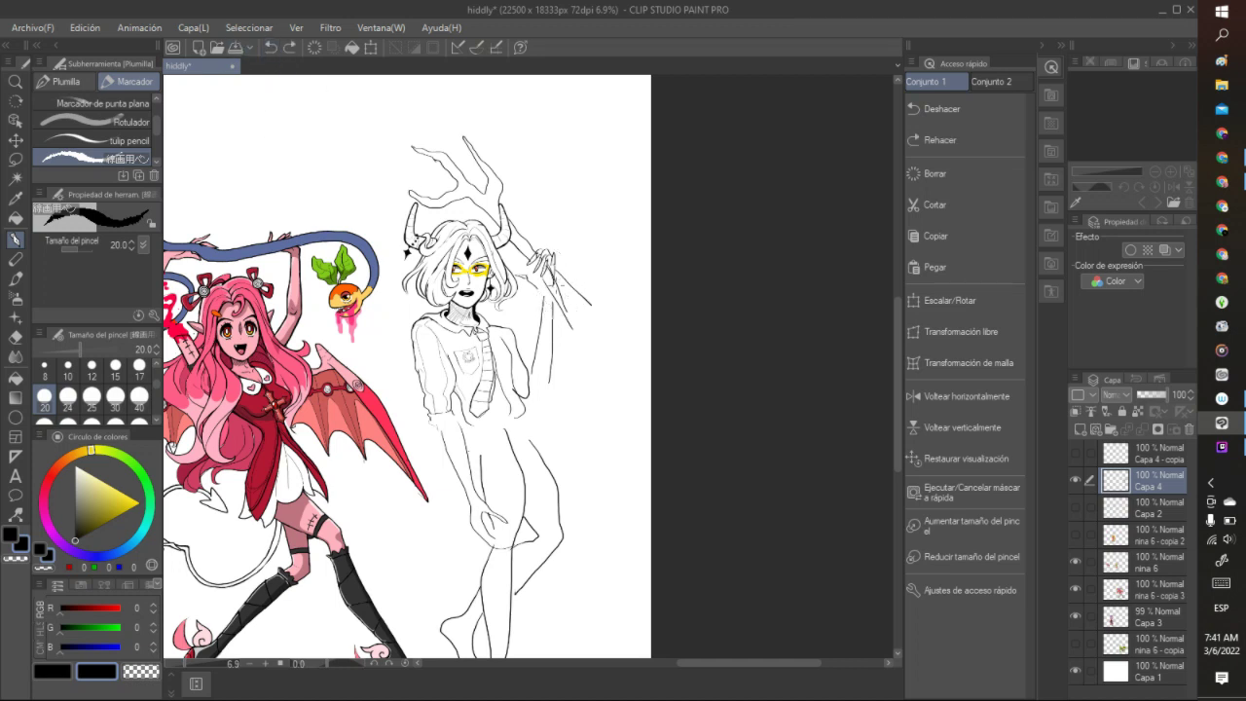
pyautogui.moveTo(555, 276)
pyautogui.mouseDown()
pyautogui.moveTo(622, 331)
pyautogui.moveTo(589, 306)
pyautogui.mouseUp()
pyautogui.click(270, 47)
pyautogui.moveTo(559, 286)
pyautogui.mouseDown()
pyautogui.moveTo(578, 304)
pyautogui.moveTo(582, 319)
pyautogui.moveTo(561, 310)
pyautogui.moveTo(571, 319)
pyautogui.moveTo(625, 343)
pyautogui.moveTo(588, 276)
pyautogui.moveTo(600, 302)
pyautogui.moveTo(586, 292)
pyautogui.mouseUp()
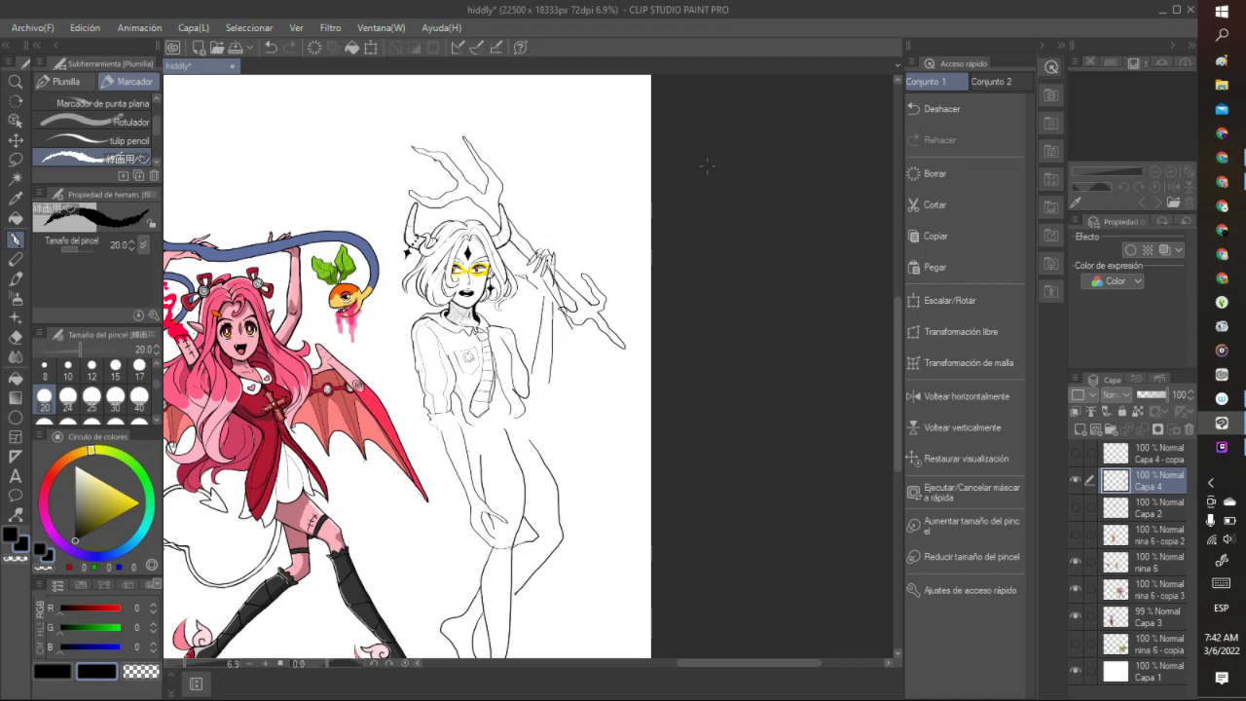
pyautogui.scroll(-3, 706, 166)
pyautogui.scroll(3, 629, 158)
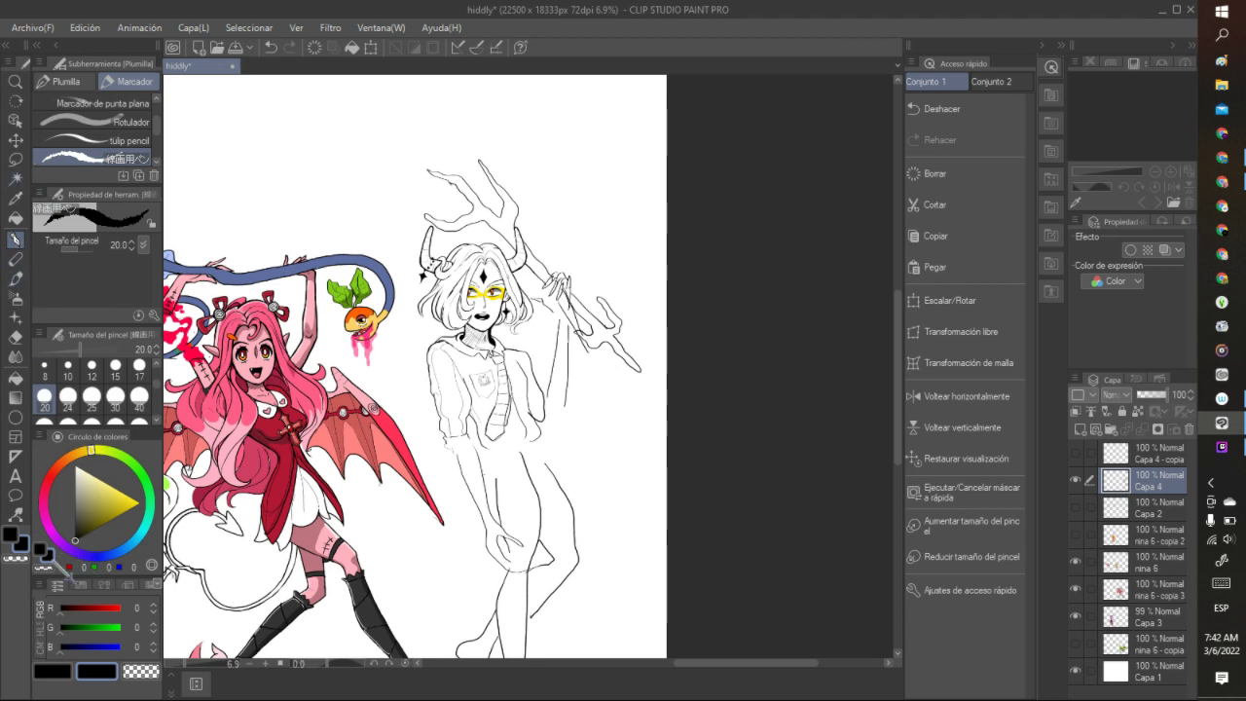
# - Set the pen to the transparent colour and clean up the line art where the staff meets the raised arm
pyautogui.moveTo(49, 575); pyautogui.dragTo(54, 568)
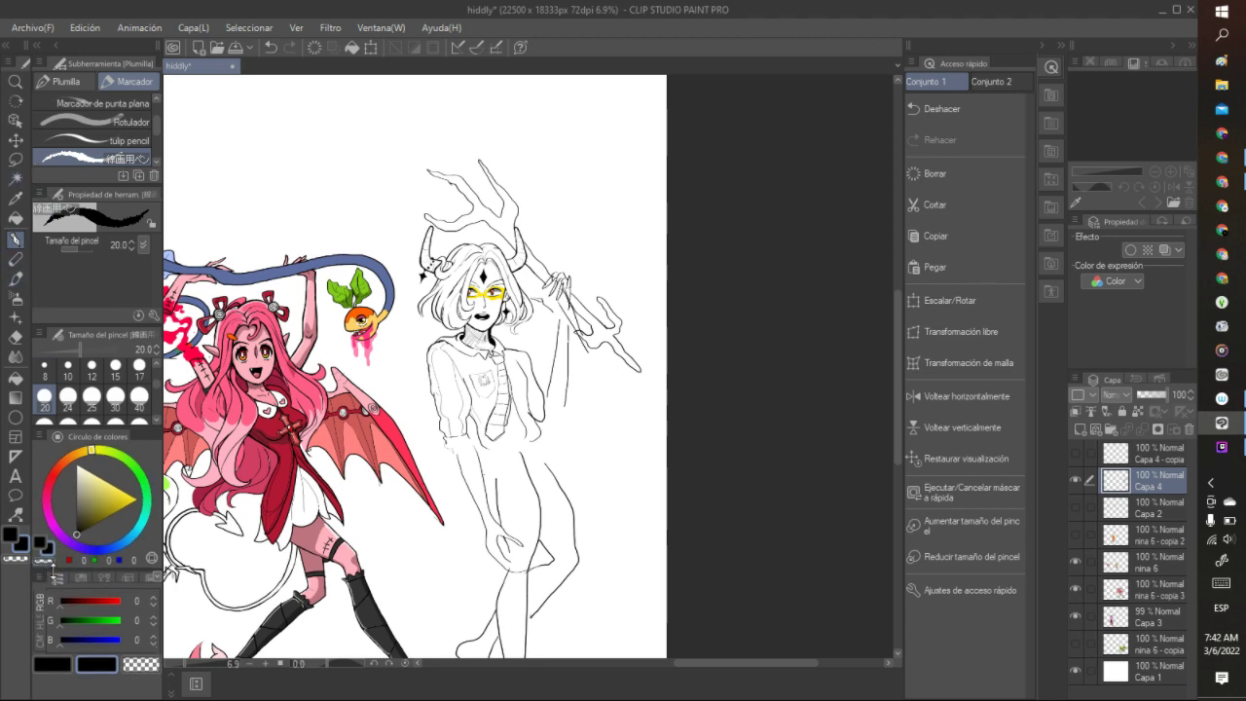
pyautogui.click(44, 561)
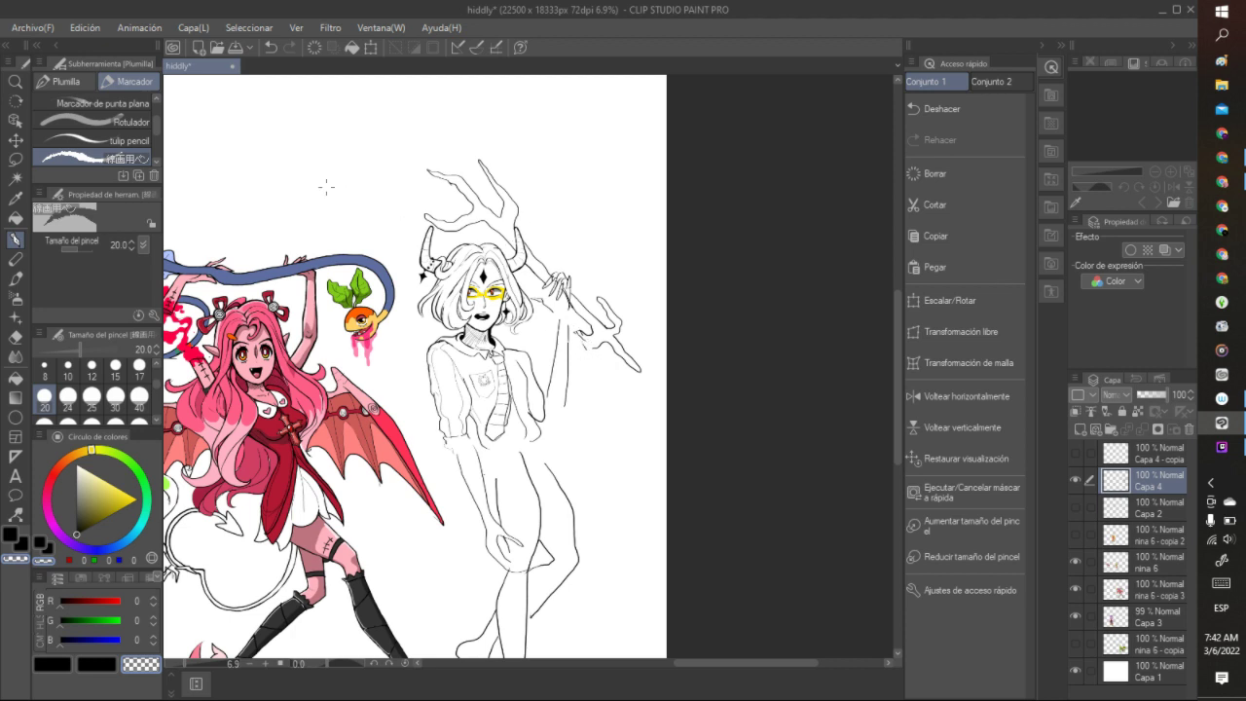
pyautogui.scroll(-3, 584, 261)
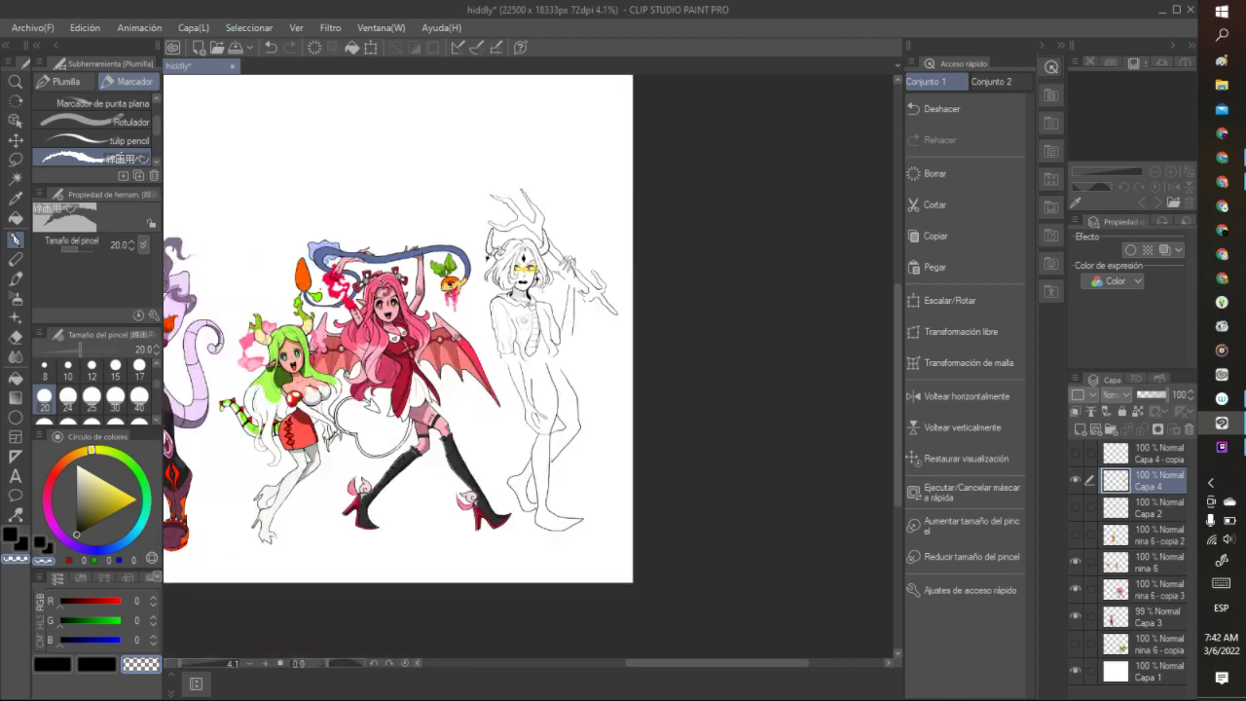
pyautogui.scroll(-3, 576, 327)
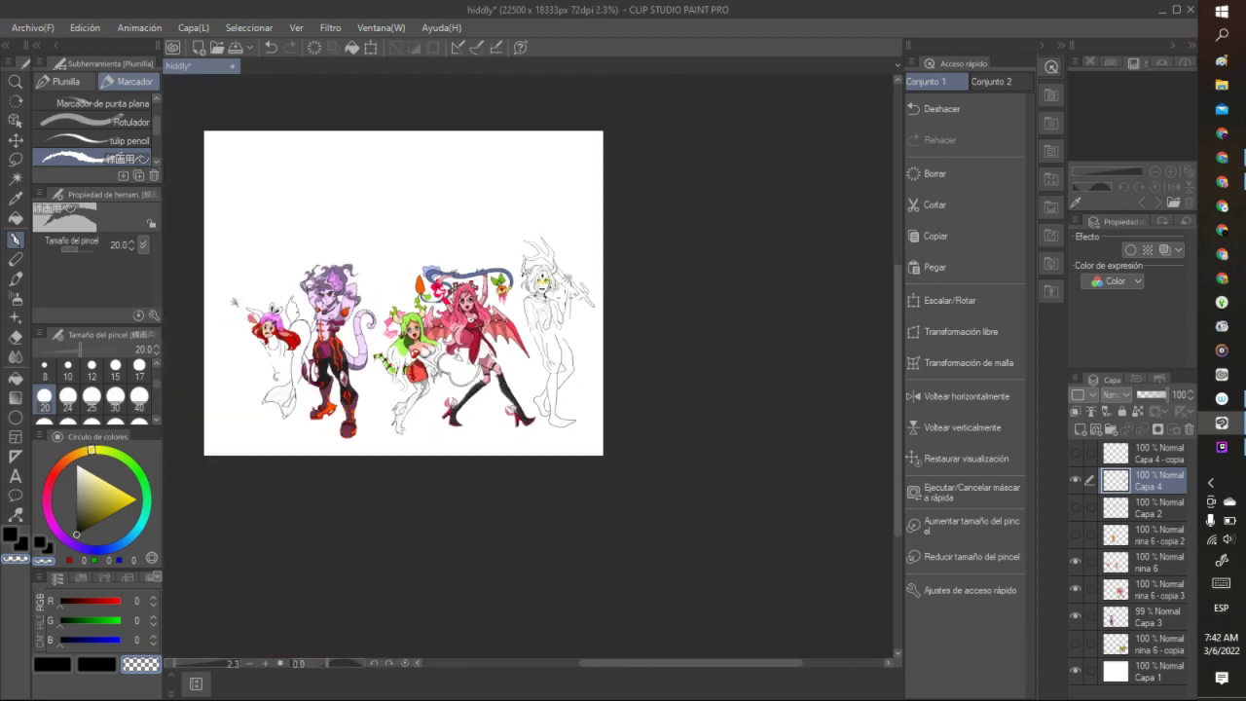
pyautogui.scroll(3, 576, 327)
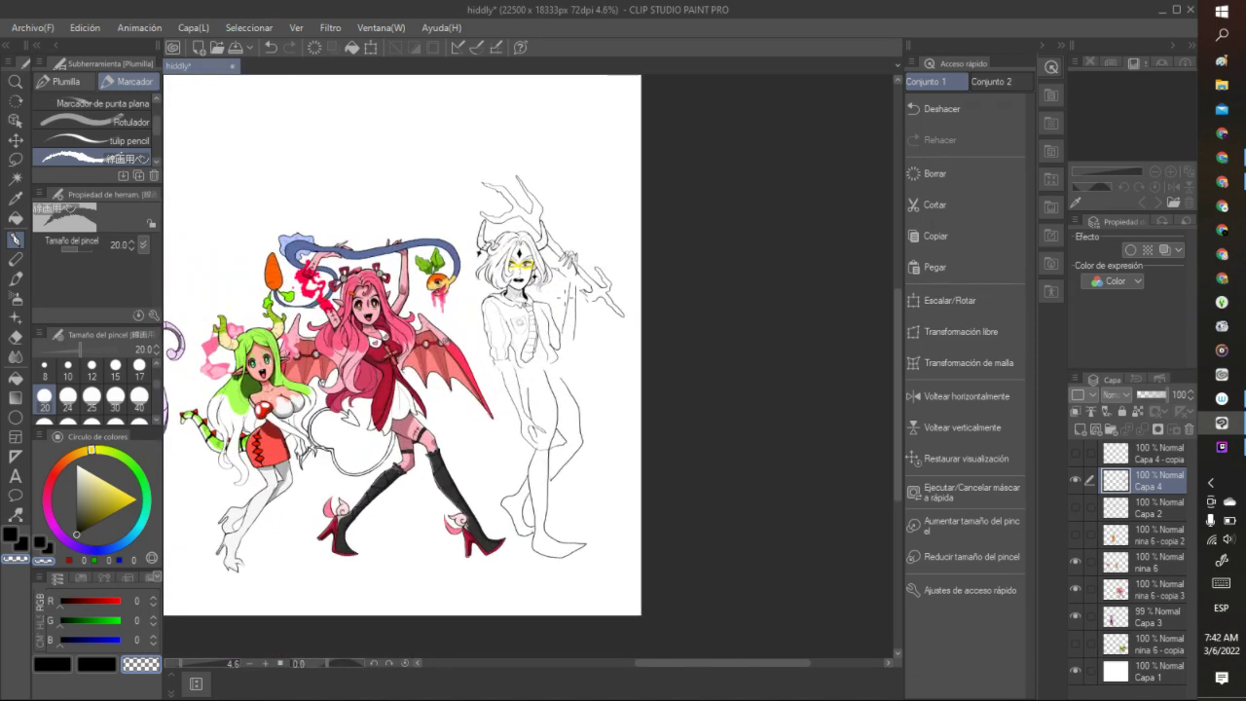
pyautogui.scroll(1, 576, 327)
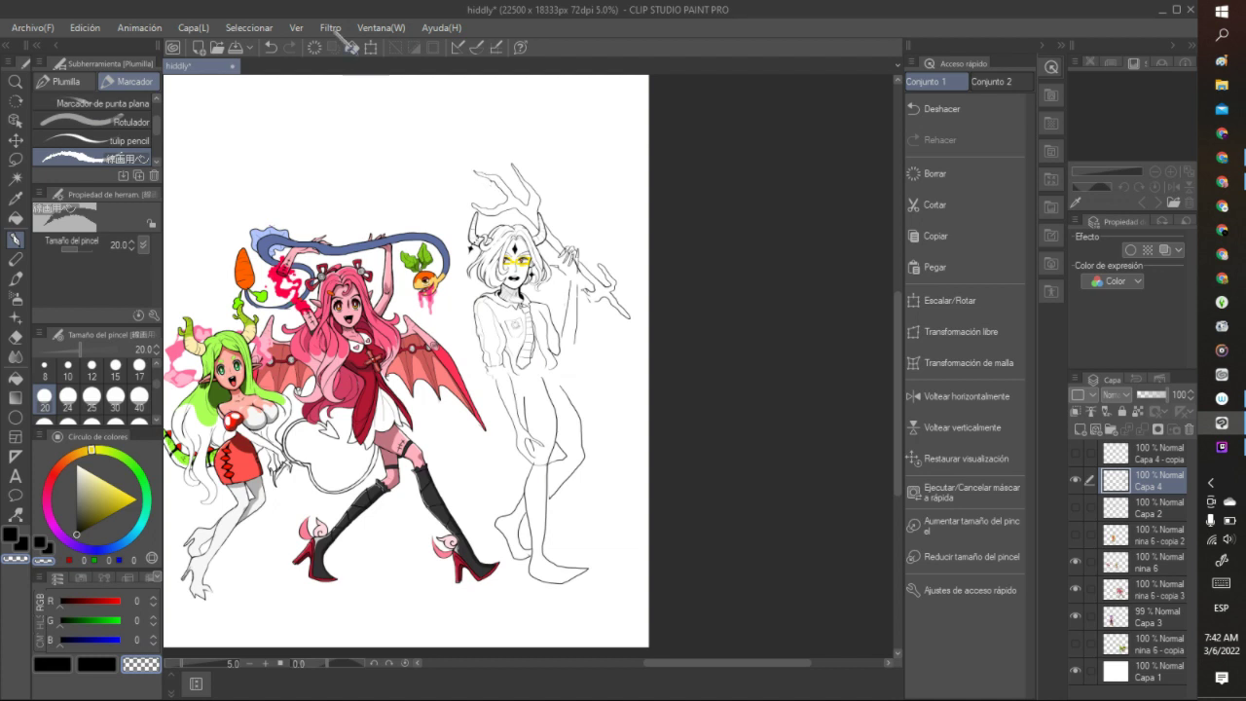
# - Return to black, try inking a pointed leaf-shaped ornament at the staff's upper tip, and undo it
pyautogui.click(271, 48)
pyautogui.click(82, 524)
pyautogui.click(76, 534)
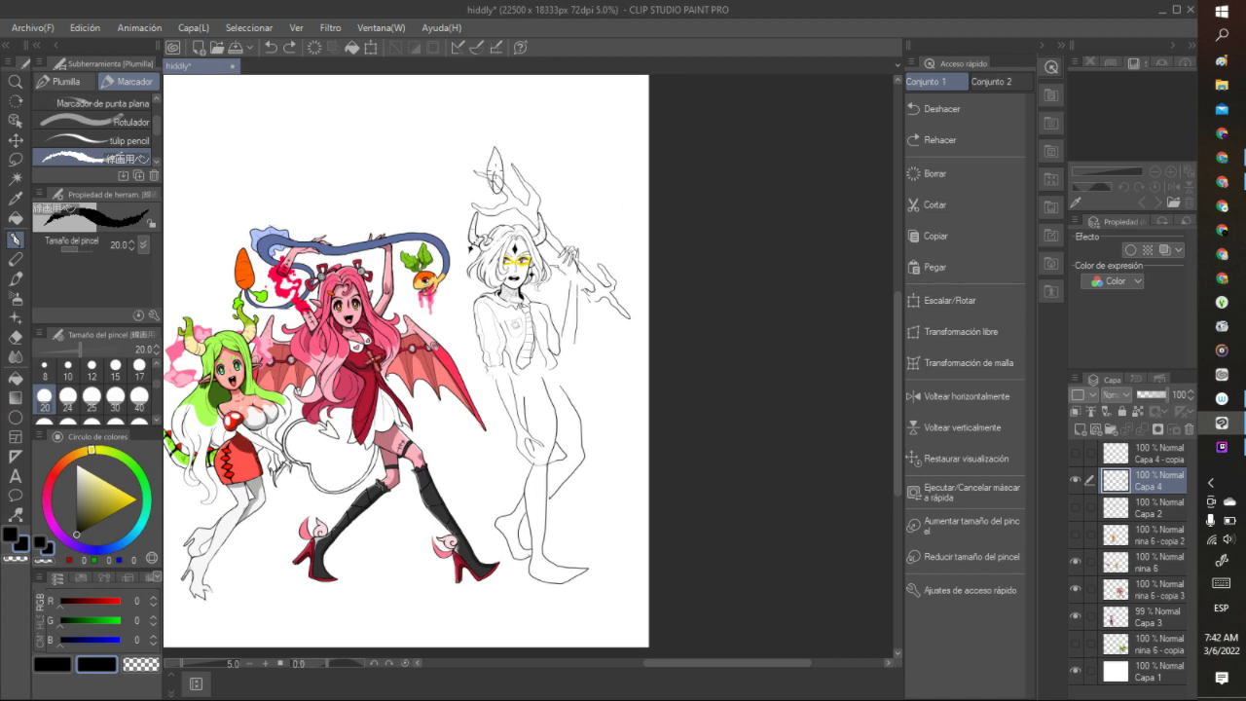
pyautogui.moveTo(514, 161); pyautogui.dragTo(527, 177)
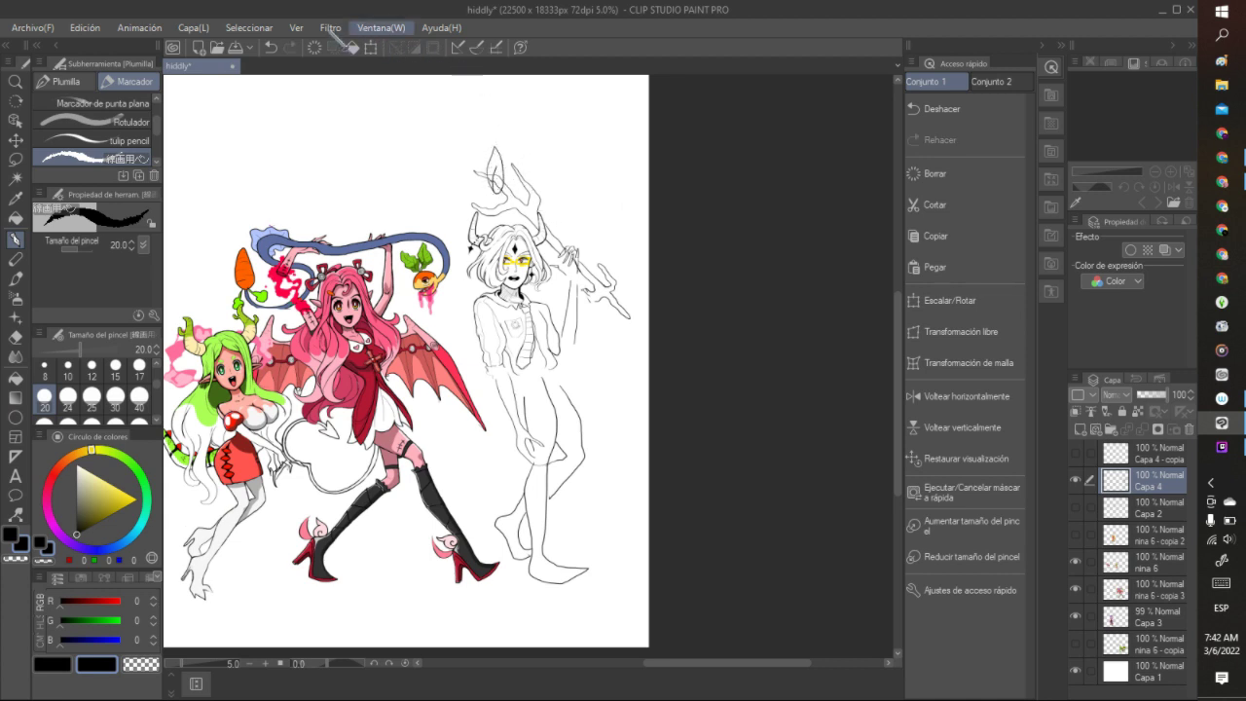
pyautogui.click(271, 47)
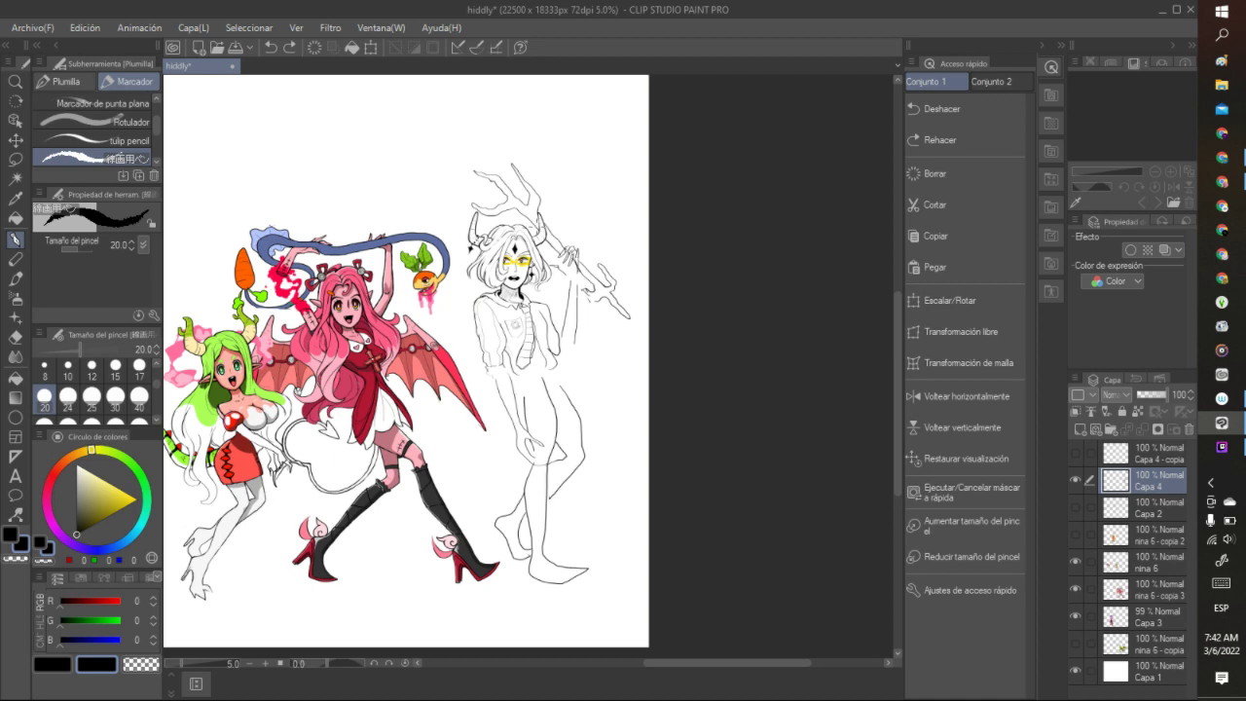
# - Ink the outline of the raised forearm from below the hand down to the elbow
pyautogui.moveTo(560, 272); pyautogui.dragTo(570, 284)
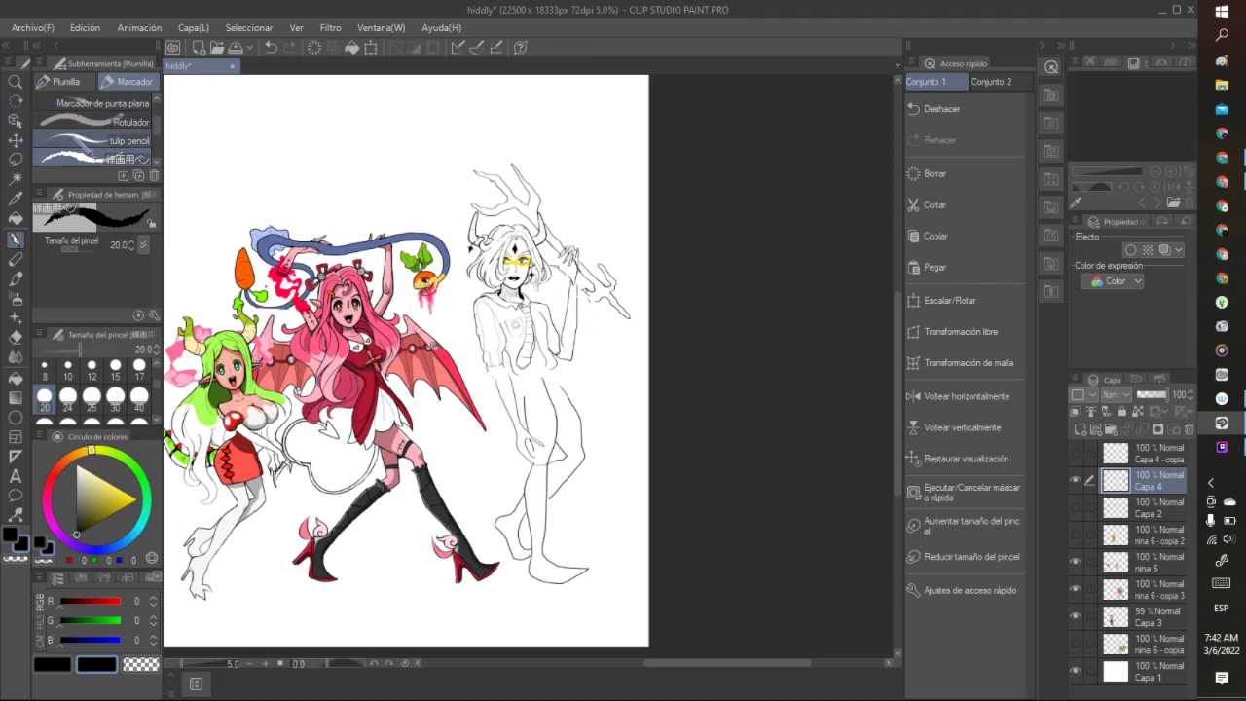
# - Lasso the staff's forked top above the horns on Capa 4, delete it, and clear the selection
pyautogui.scroll(2, 631, 156)
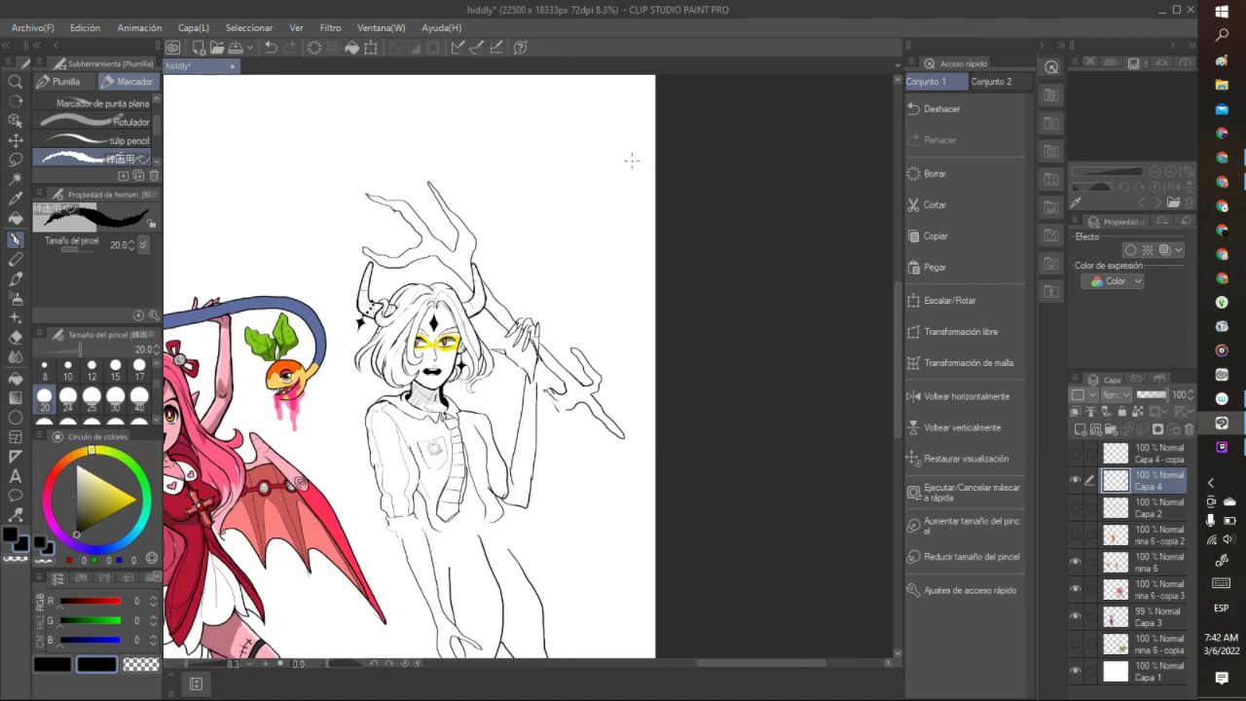
pyautogui.click(16, 158)
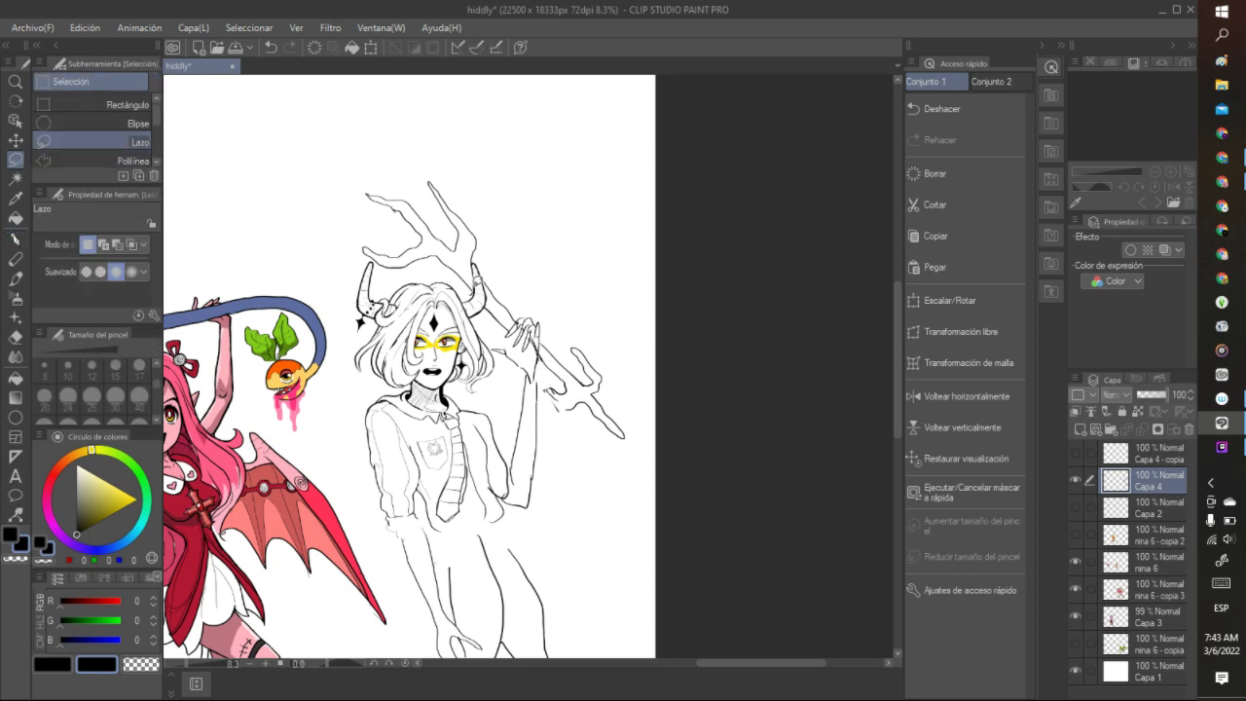
pyautogui.moveTo(480, 254)
pyautogui.mouseDown()
pyautogui.moveTo(443, 158)
pyautogui.moveTo(385, 162)
pyautogui.moveTo(354, 190)
pyautogui.moveTo(365, 251)
pyautogui.moveTo(481, 265)
pyautogui.mouseUp()
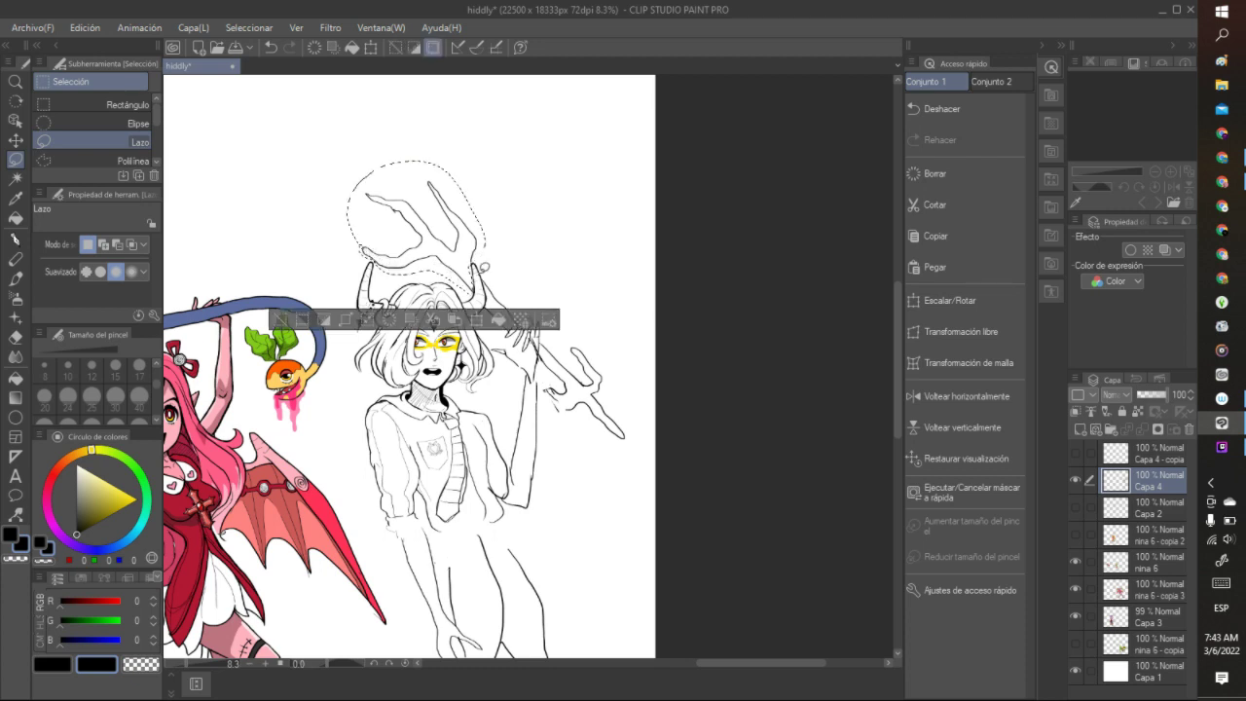
pyautogui.click(392, 321)
pyautogui.click(524, 175)
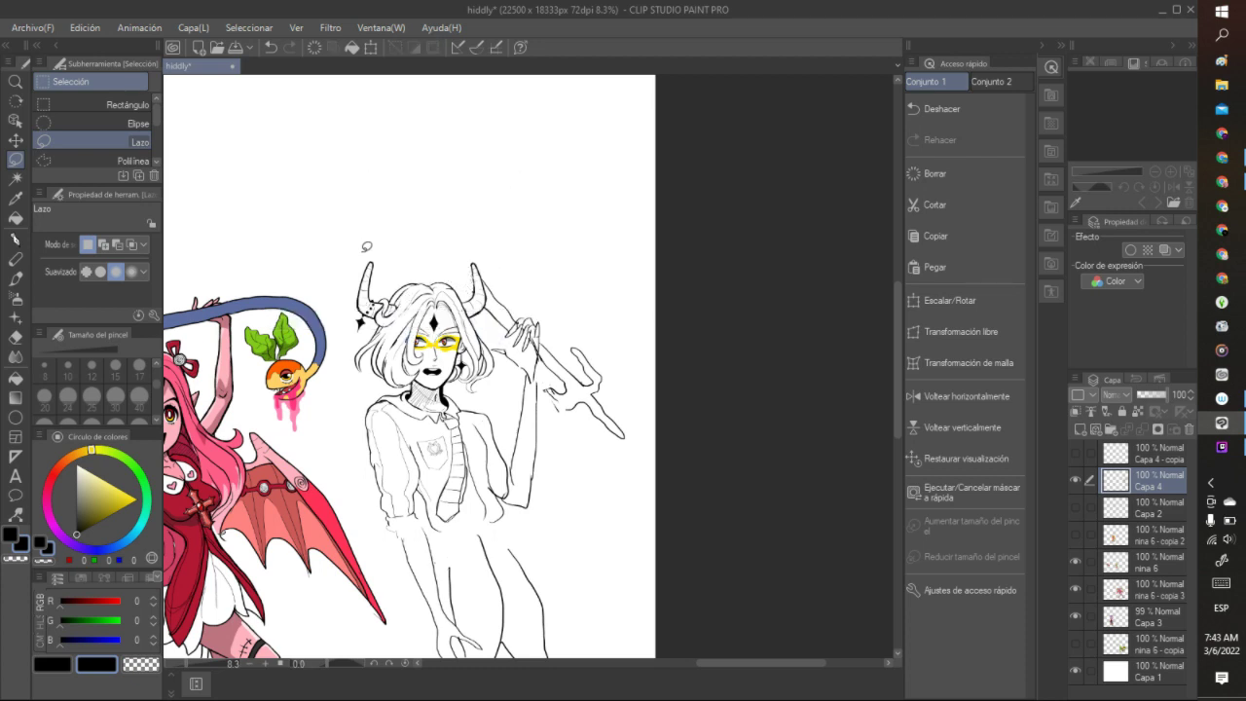
# - Lasso the remaining staff parts around the raised hand on Capa 4, delete them, and clear the selection
pyautogui.moveTo(374, 252)
pyautogui.mouseDown()
pyautogui.moveTo(356, 223)
pyautogui.moveTo(409, 255)
pyautogui.mouseUp()
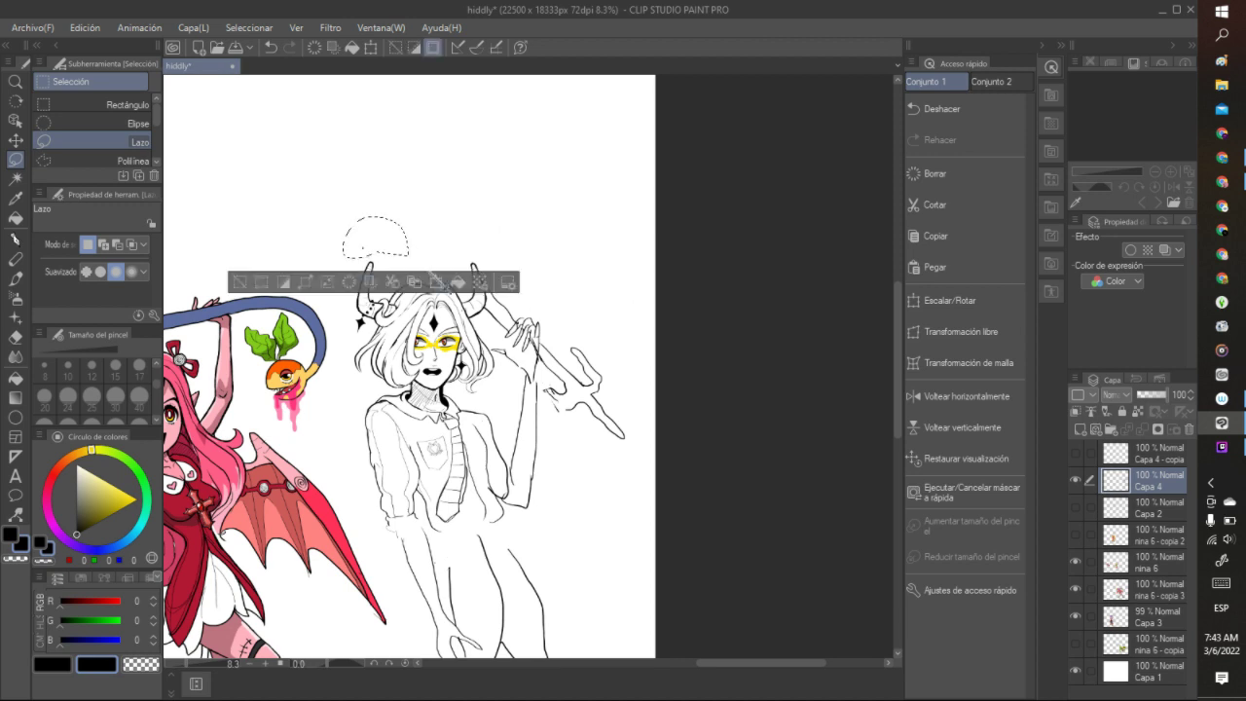
pyautogui.click(429, 195)
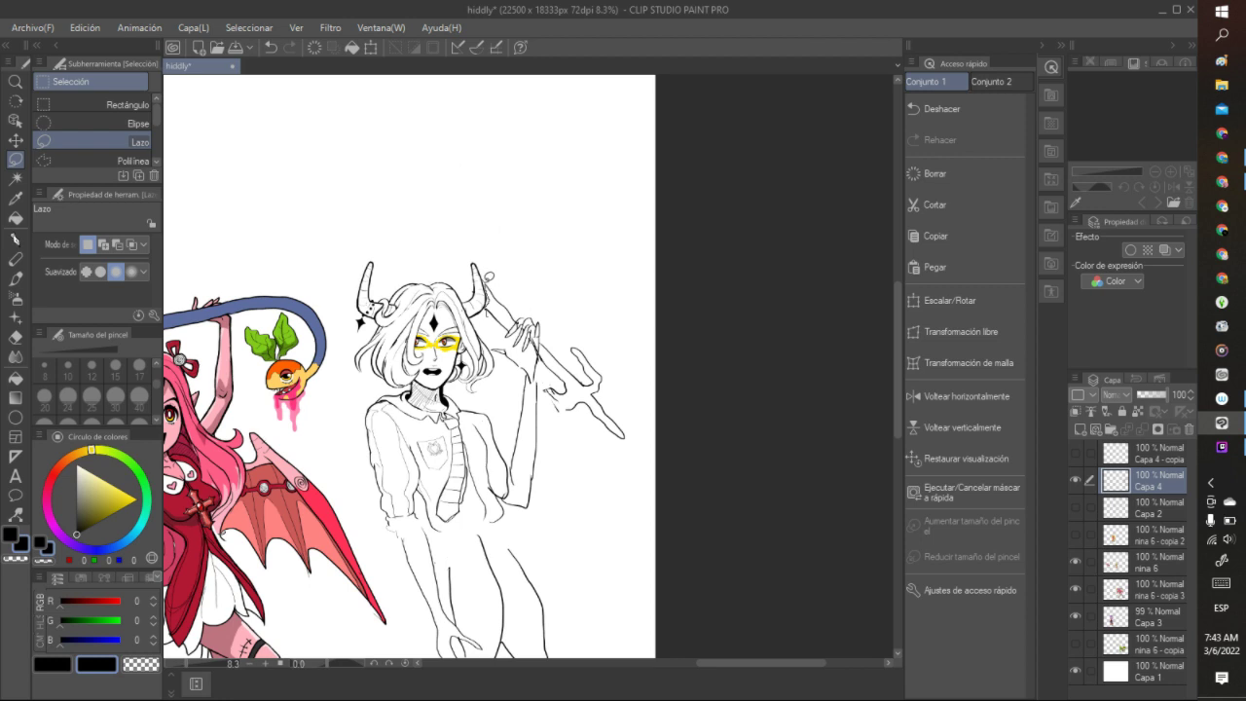
pyautogui.moveTo(487, 271)
pyautogui.mouseDown()
pyautogui.moveTo(521, 317)
pyautogui.moveTo(511, 329)
pyautogui.moveTo(491, 322)
pyautogui.moveTo(561, 326)
pyautogui.moveTo(642, 430)
pyautogui.moveTo(571, 438)
pyautogui.moveTo(543, 378)
pyautogui.moveTo(537, 394)
pyautogui.mouseUp()
pyautogui.click(477, 358)
pyautogui.click(552, 309)
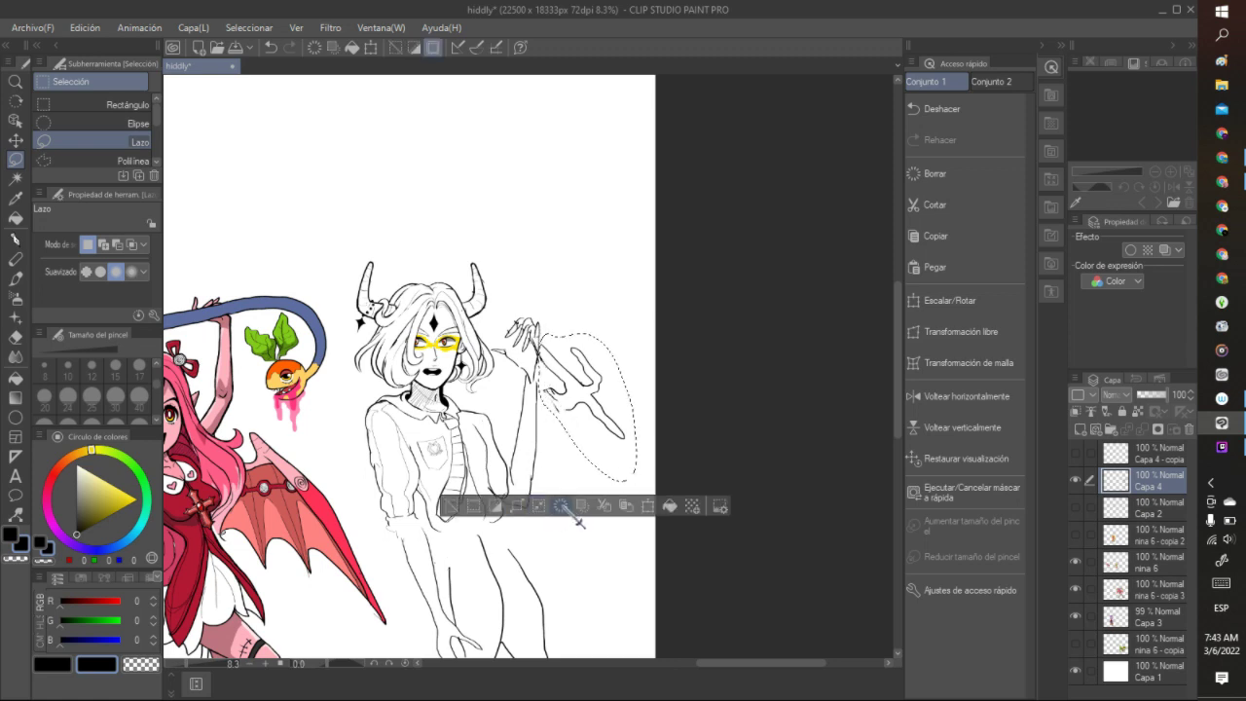
pyautogui.press('Delete')
pyautogui.hotkey('ctrl', 'd')
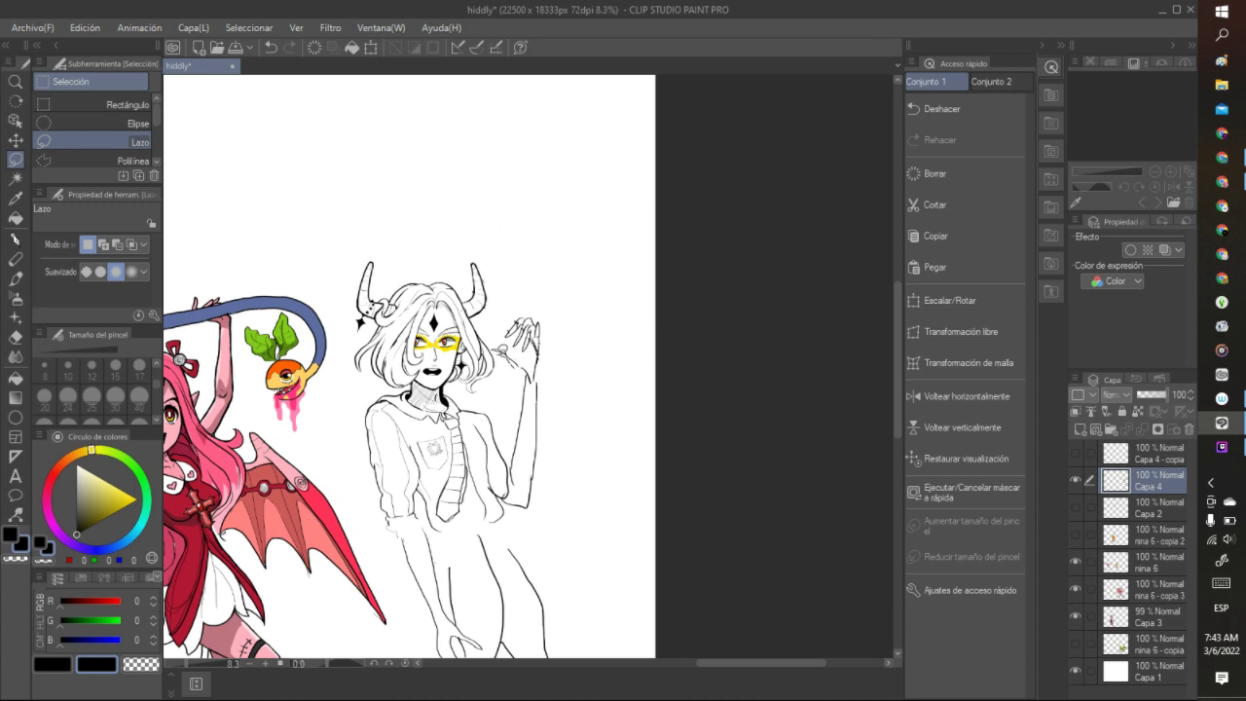
# - Lasso the raised hand on Capa 4, move it down onto the forearm with Scale/Rotate, and clear the selection
pyautogui.moveTo(493, 340)
pyautogui.mouseDown()
pyautogui.moveTo(547, 304)
pyautogui.moveTo(564, 354)
pyautogui.moveTo(533, 378)
pyautogui.mouseUp()
pyautogui.click(519, 401)
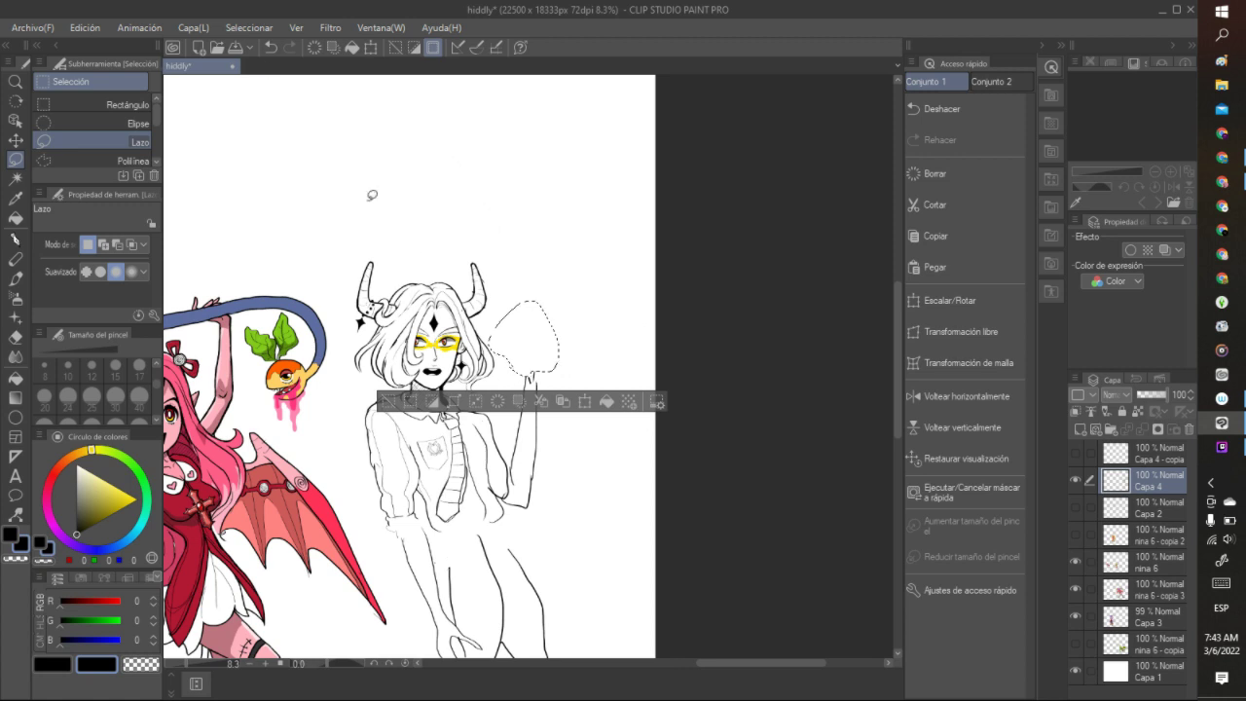
pyautogui.click(268, 47)
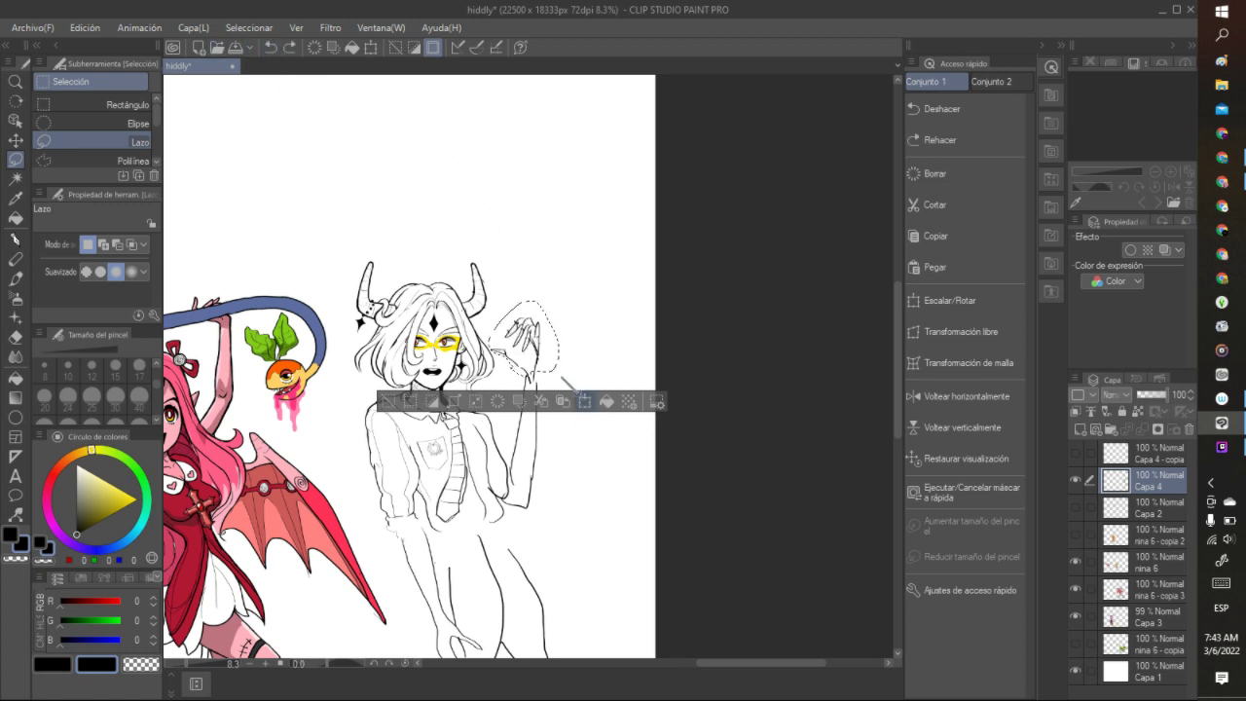
pyautogui.click(584, 400)
pyautogui.moveTo(546, 364); pyautogui.dragTo(543, 390)
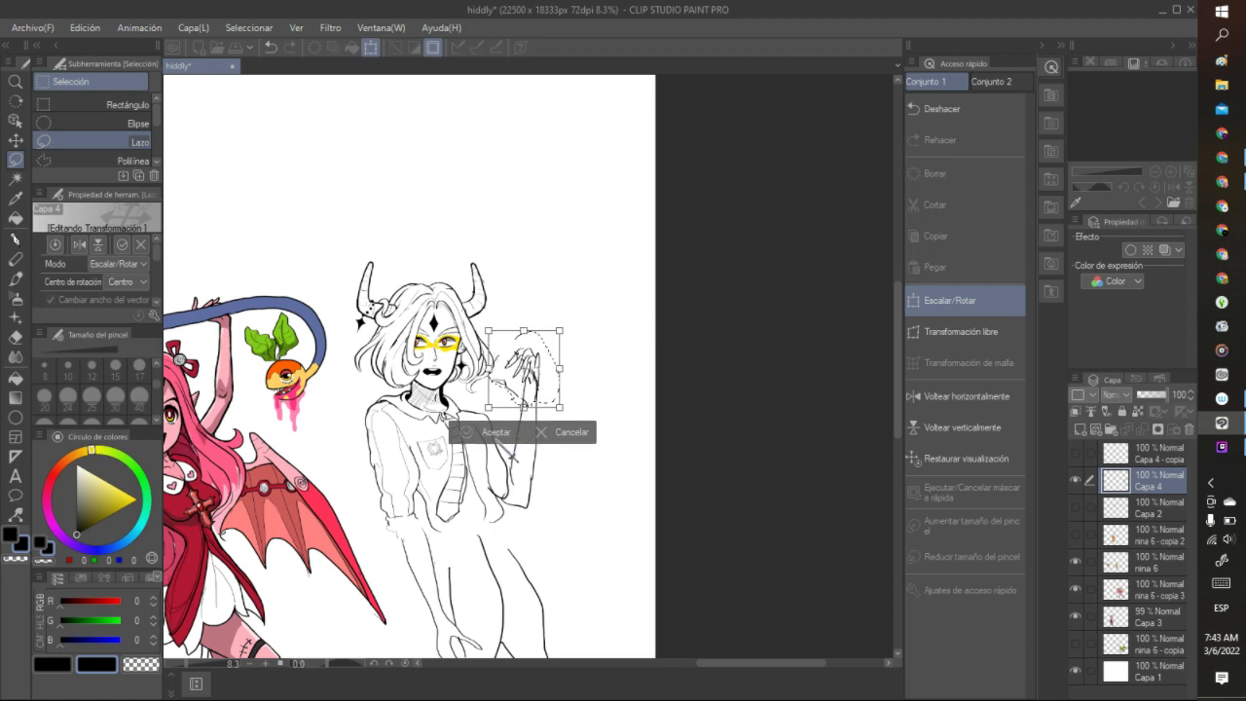
pyautogui.click(497, 434)
pyautogui.click(566, 297)
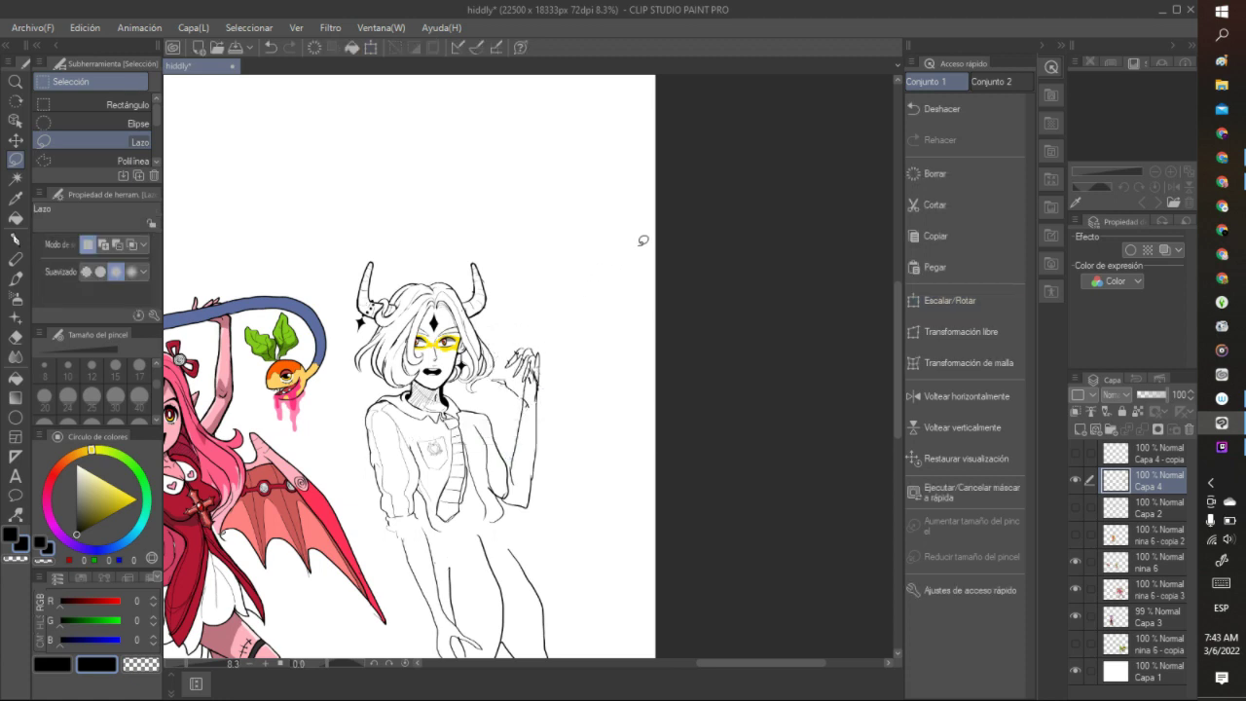
# - Ink a round object held in the raised hand and a cuff around the wrist using the marker at size 20
pyautogui.click(15, 238)
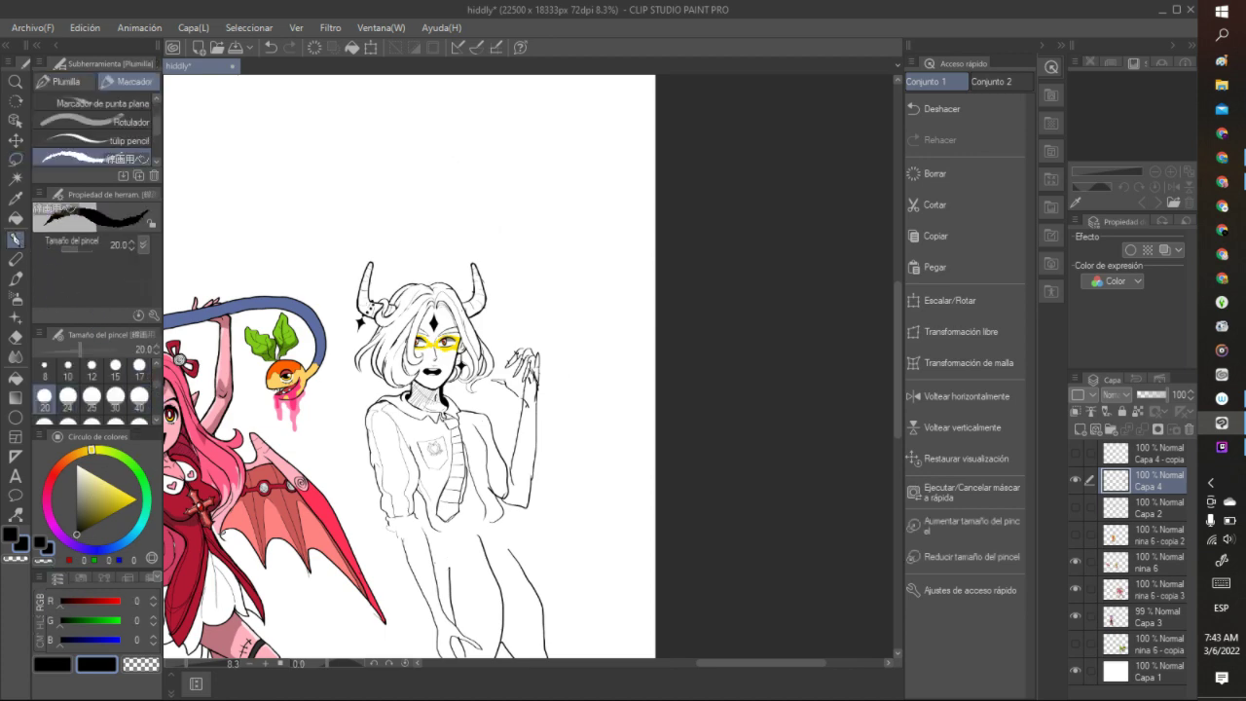
pyautogui.scroll(-1, 402, 248)
pyautogui.scroll(-5, 402, 248)
pyautogui.scroll(2, 354, 223)
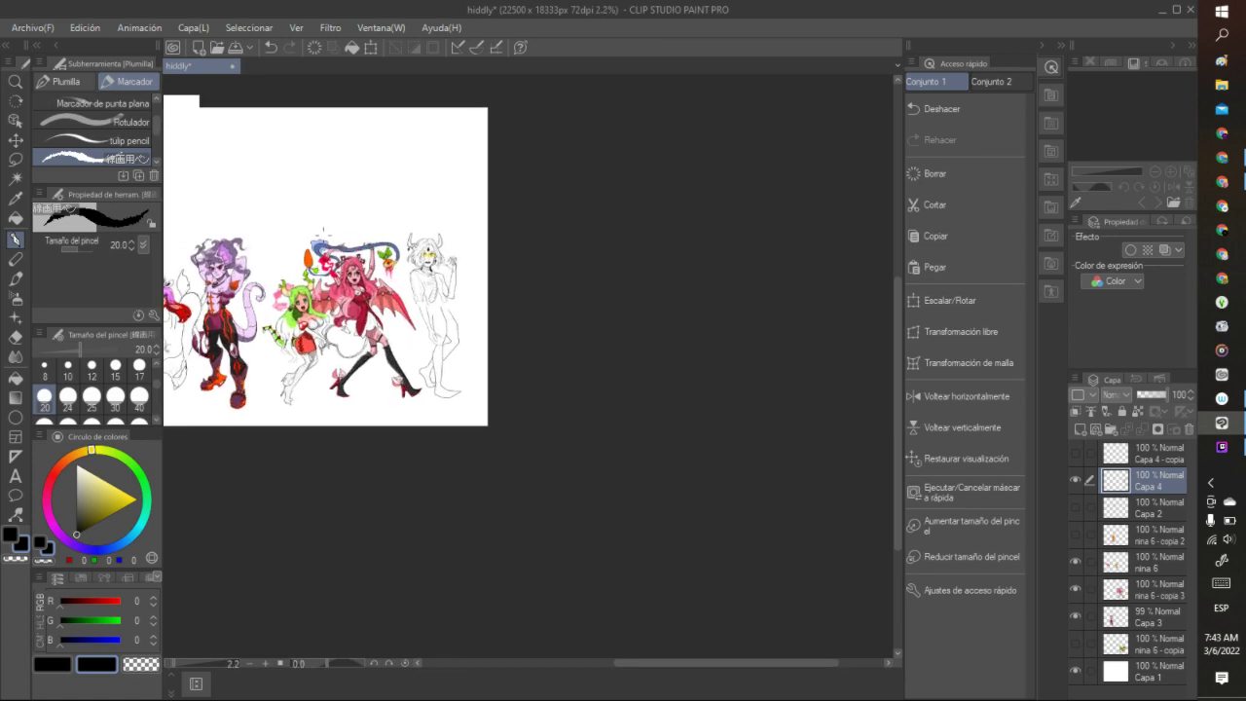
pyautogui.scroll(5, 519, 271)
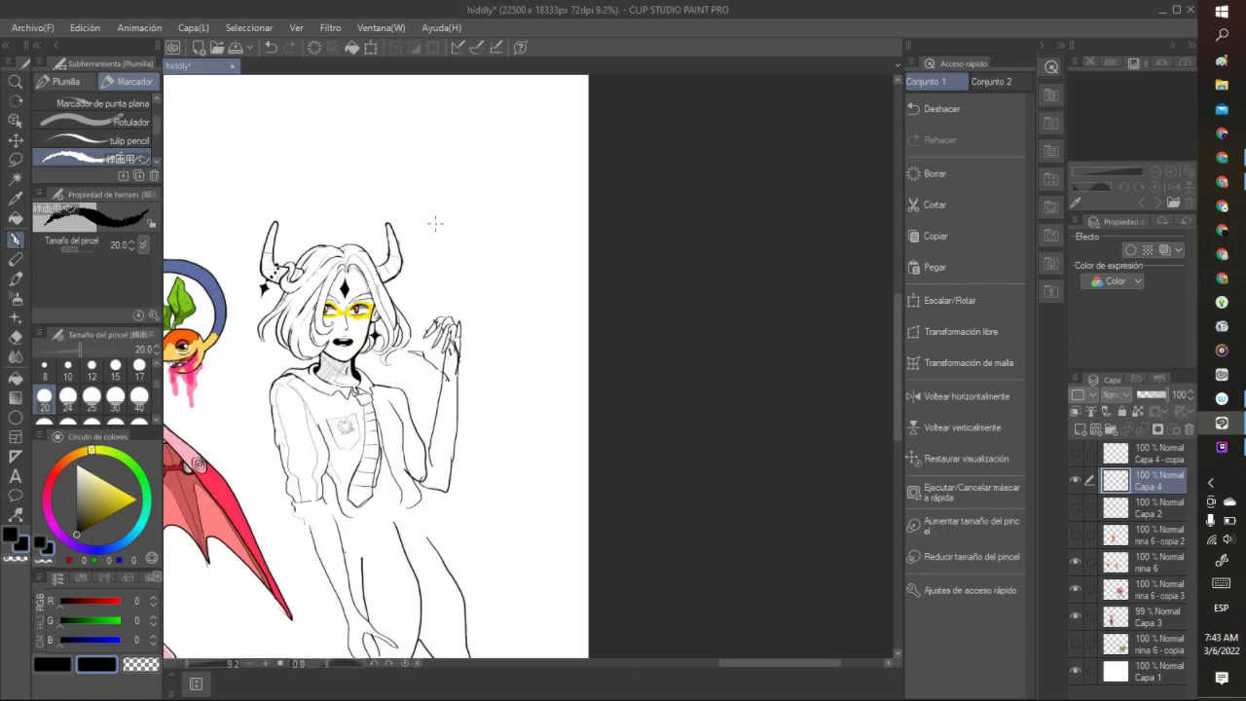
pyautogui.scroll(1, 435, 223)
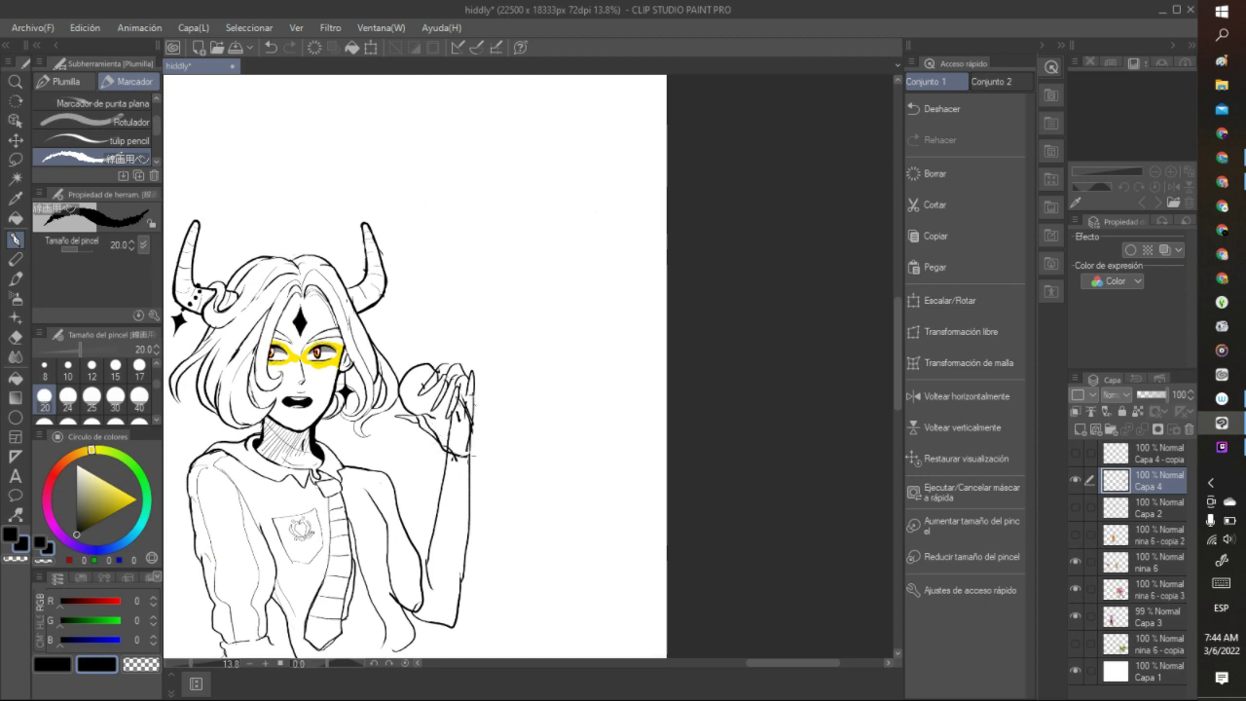
pyautogui.moveTo(472, 454); pyautogui.dragTo(476, 428)
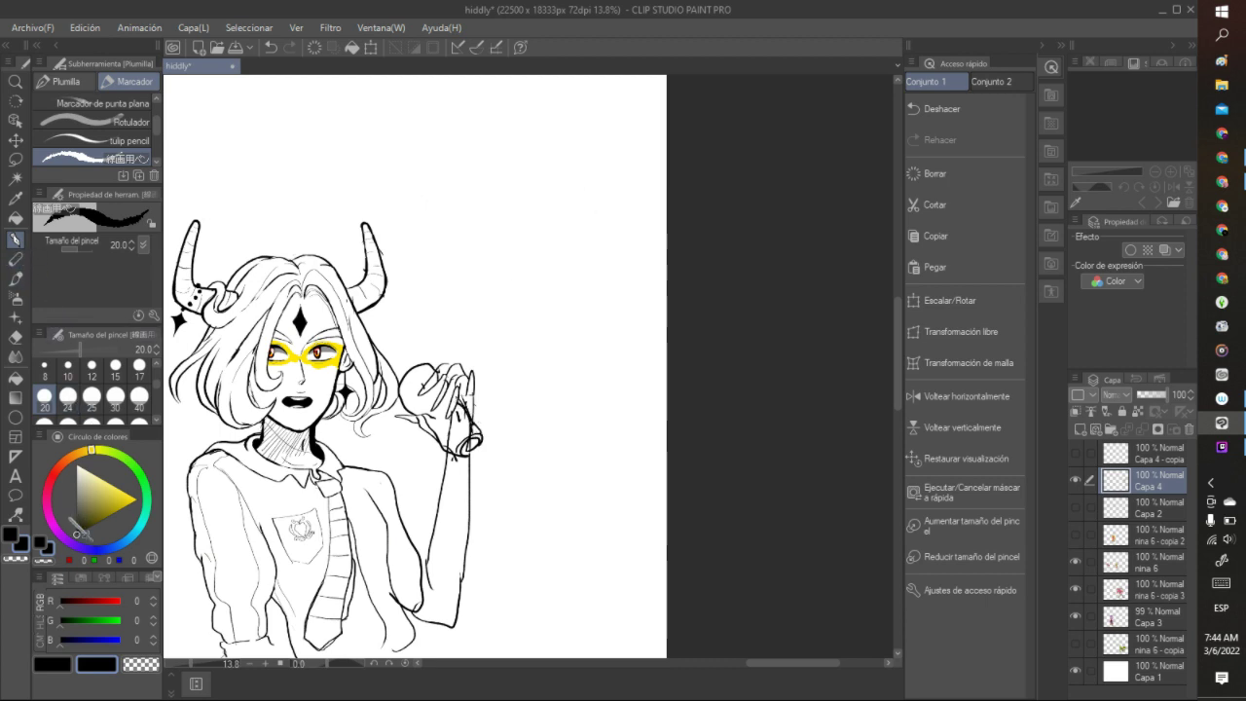
# - Clean up the overlapping wrist lines with the transparent colour, return to black, and ink a short neck on top of the round object
pyautogui.click(44, 560)
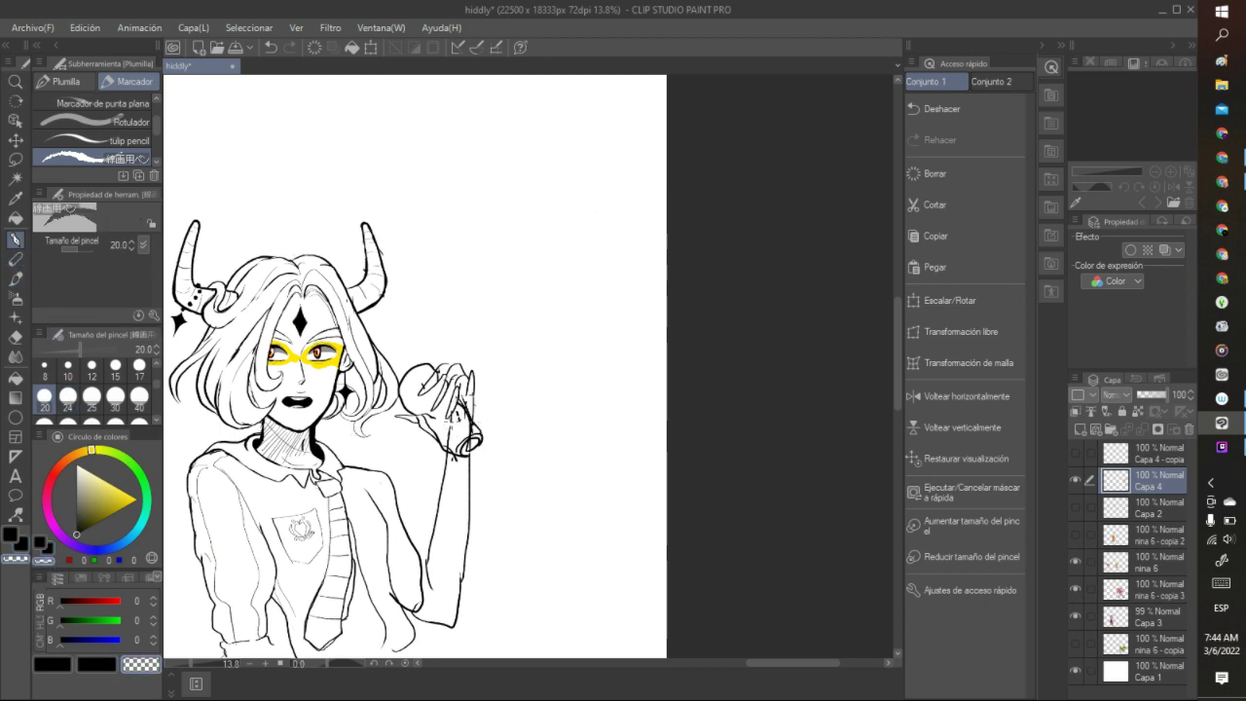
pyautogui.moveTo(444, 422); pyautogui.dragTo(456, 418)
pyautogui.press('c')
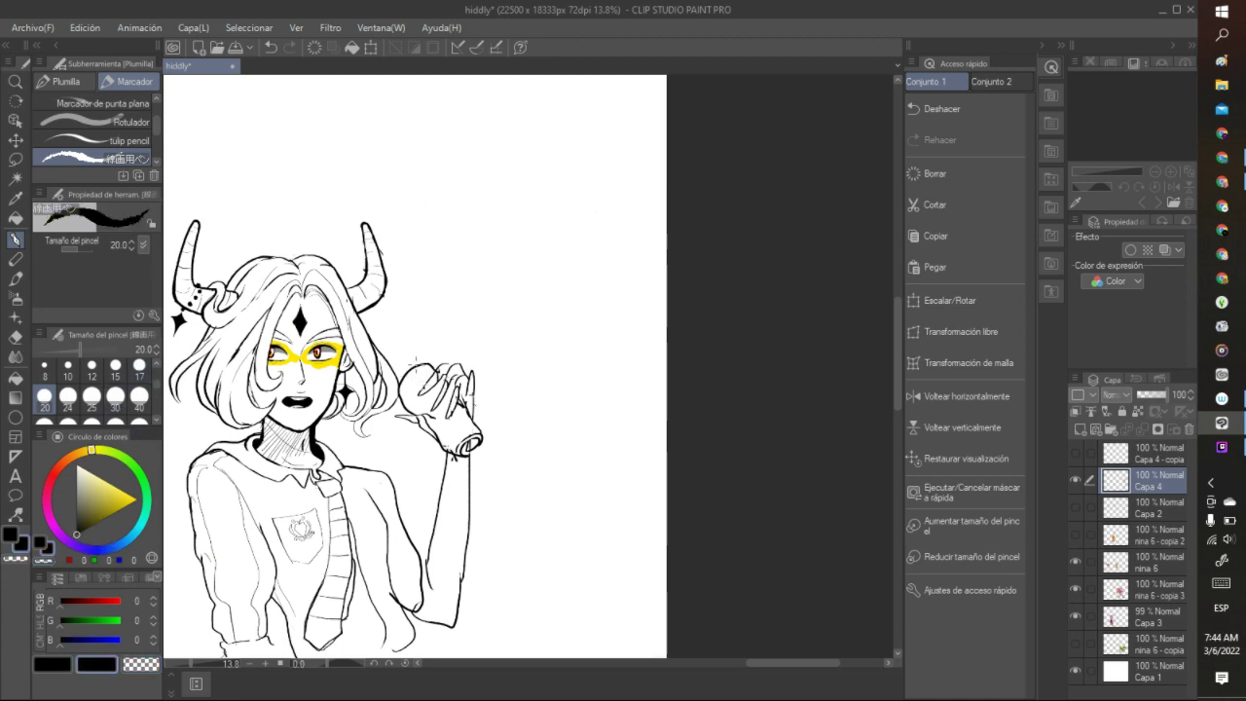
pyautogui.moveTo(414, 354); pyautogui.dragTo(428, 358)
pyautogui.moveTo(401, 388); pyautogui.dragTo(427, 363)
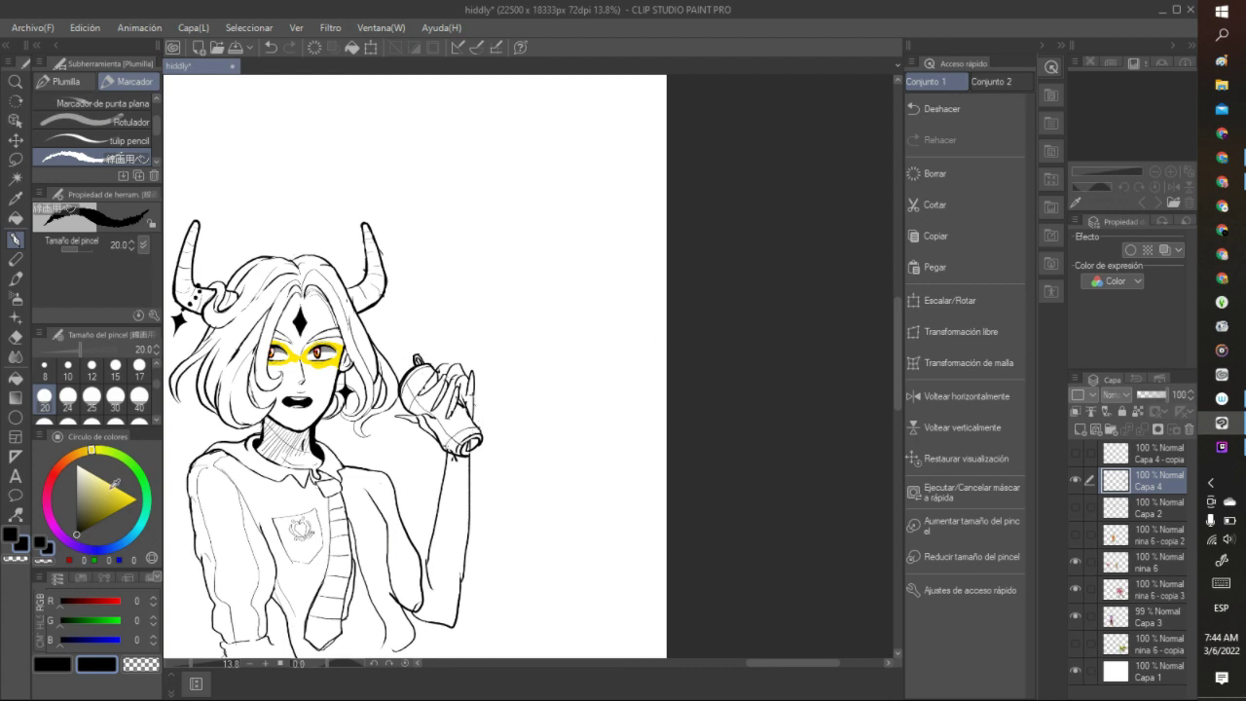
# - Set the pen to green, RGB 151, 196, 20, and outline a wavy smoke trail rising from the round object
pyautogui.click(110, 452)
pyautogui.moveTo(399, 368)
pyautogui.mouseDown()
pyautogui.moveTo(413, 314)
pyautogui.moveTo(445, 299)
pyautogui.moveTo(481, 310)
pyautogui.mouseUp()
pyautogui.click(271, 46)
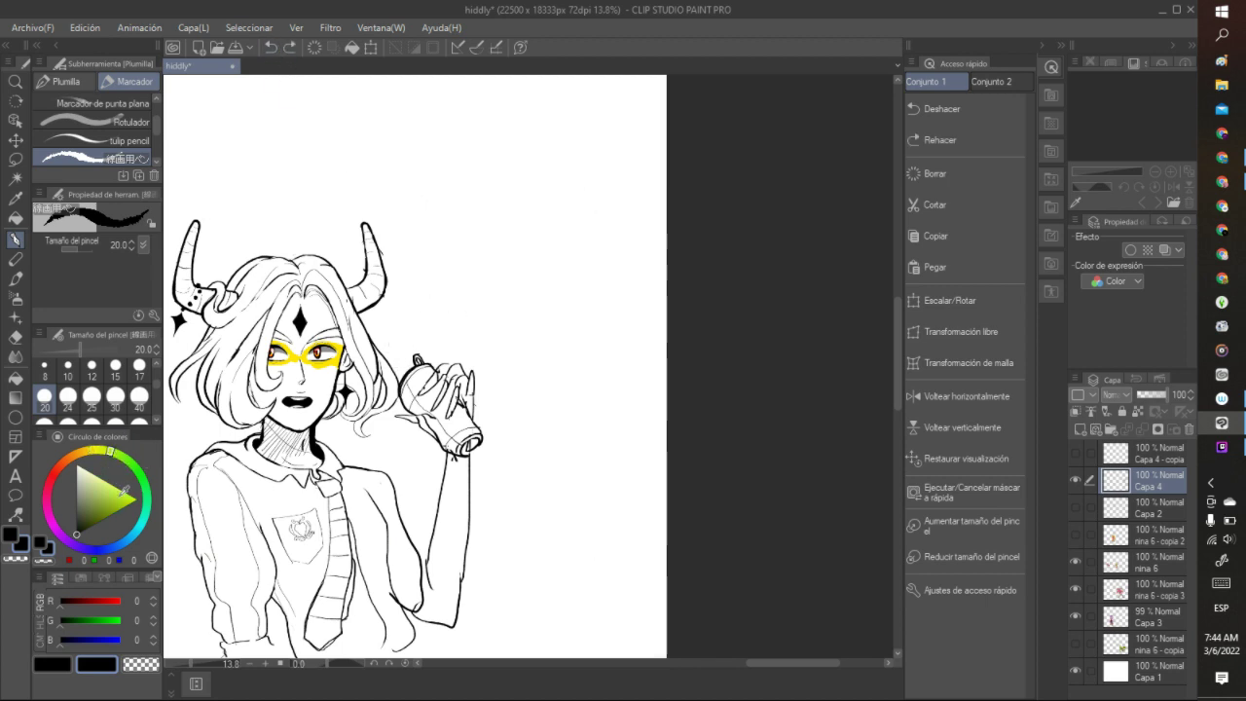
pyautogui.click(121, 497)
pyautogui.click(110, 505)
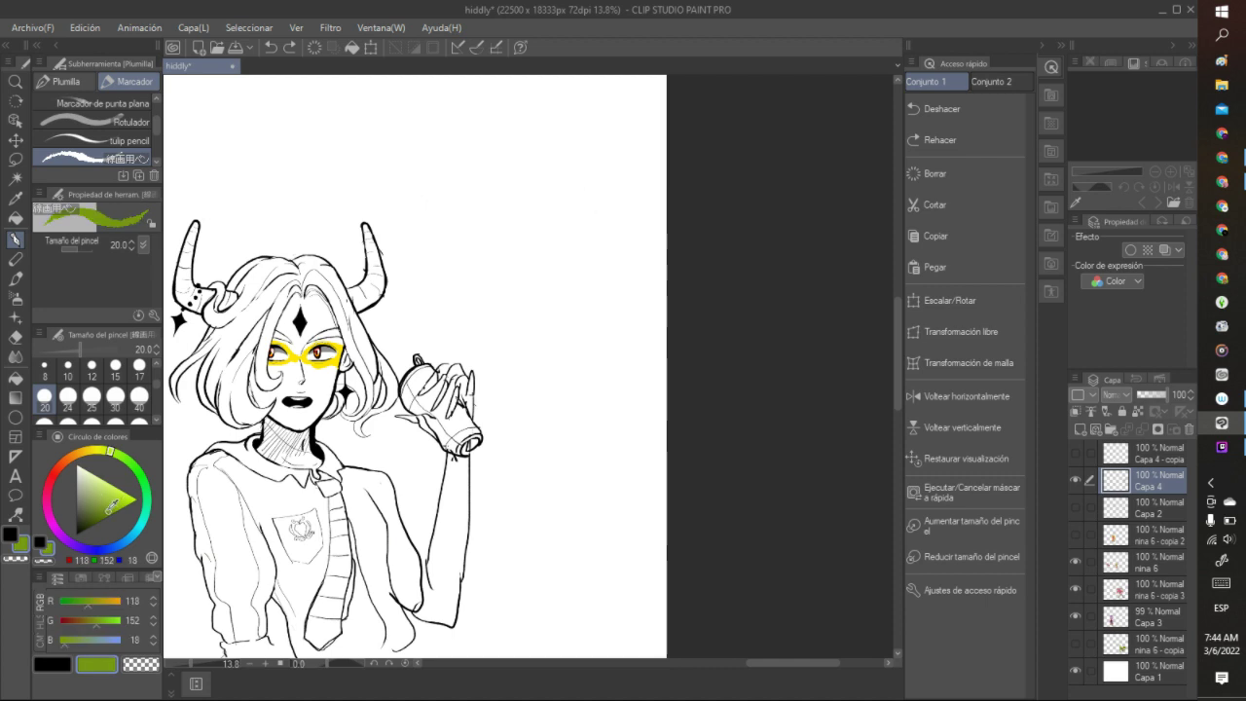
pyautogui.moveTo(108, 507); pyautogui.dragTo(119, 500)
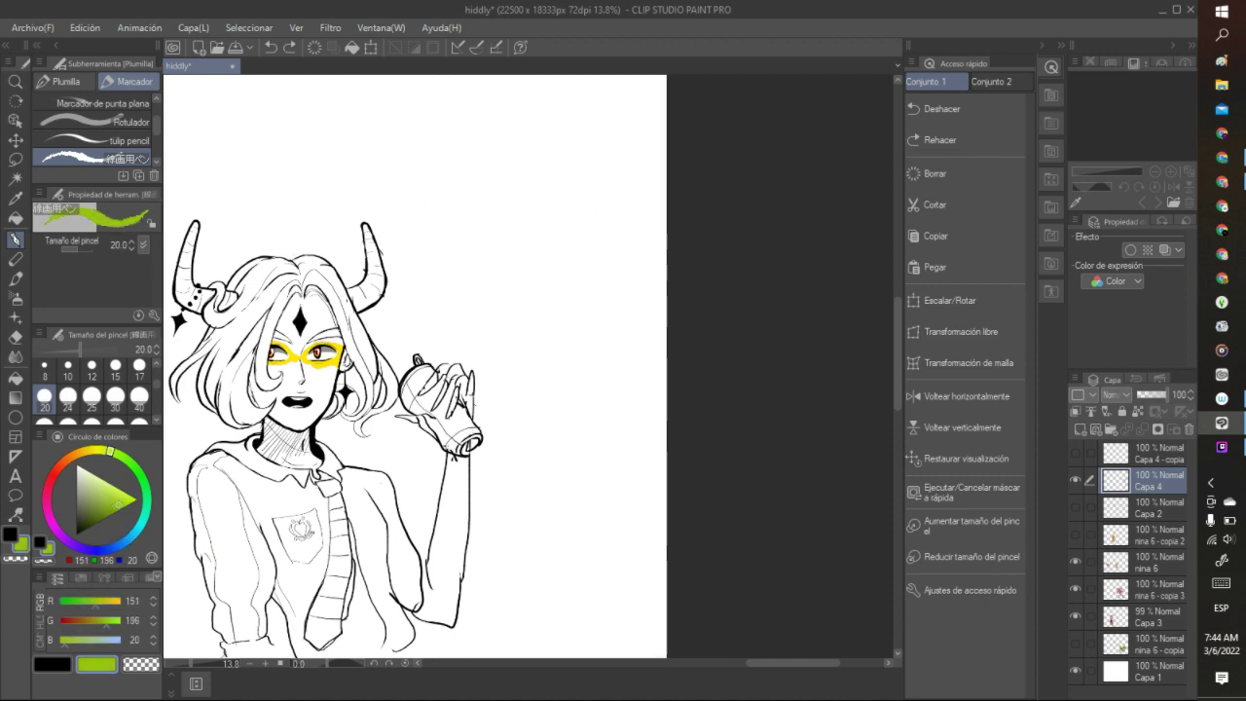
pyautogui.moveTo(400, 374)
pyautogui.mouseDown()
pyautogui.moveTo(420, 324)
pyautogui.moveTo(491, 319)
pyautogui.moveTo(511, 349)
pyautogui.mouseUp()
pyautogui.moveTo(421, 345); pyautogui.dragTo(463, 343)
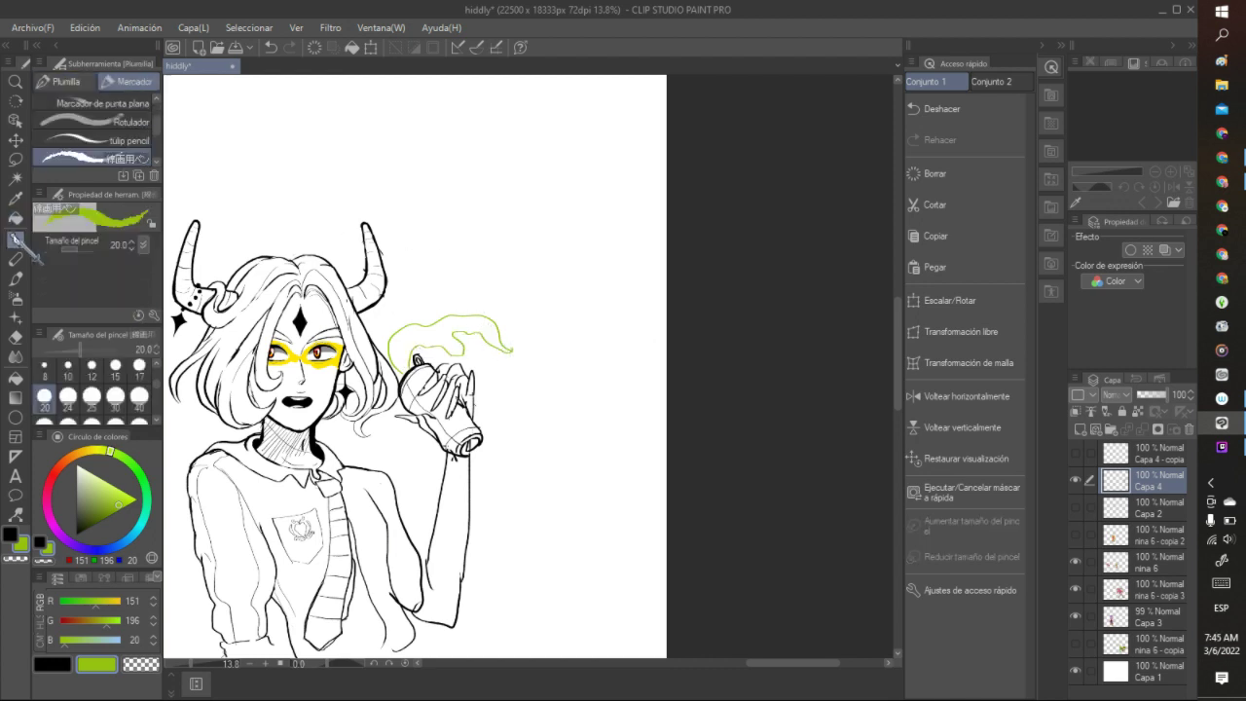
# - Fill both sections of the smoke trail with the same green, referring to other layers
pyautogui.click(15, 240)
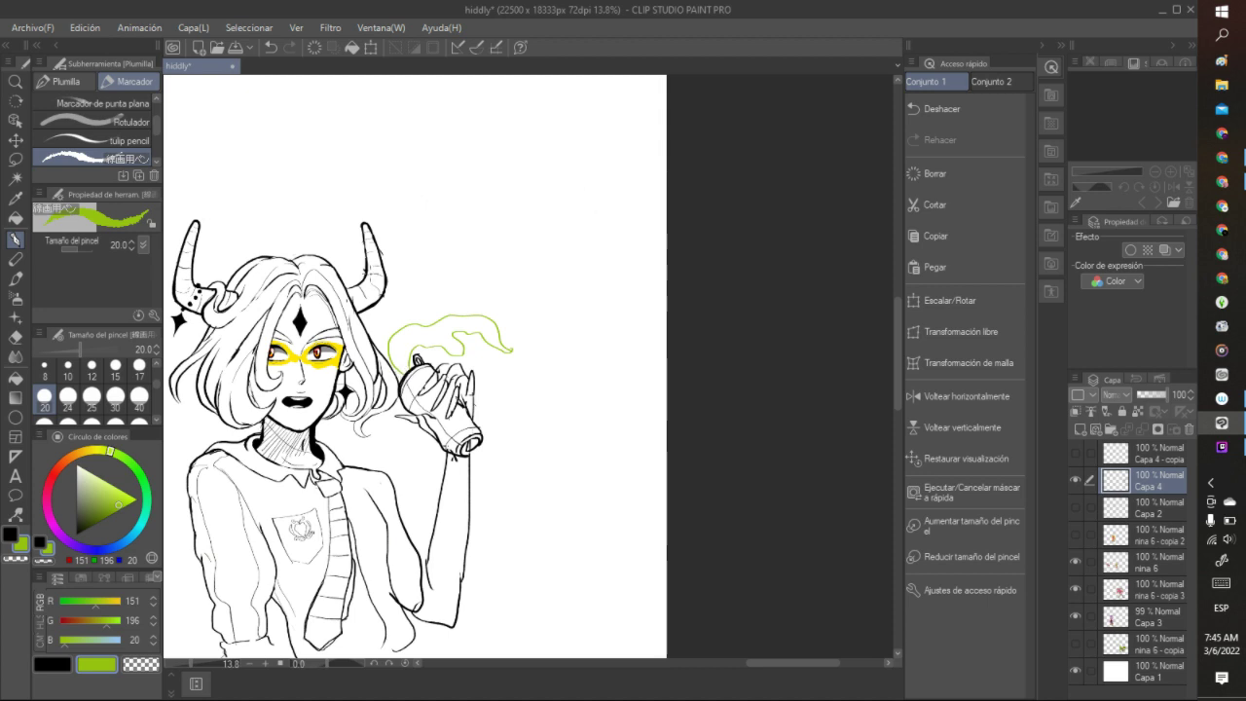
pyautogui.click(16, 218)
pyautogui.click(419, 329)
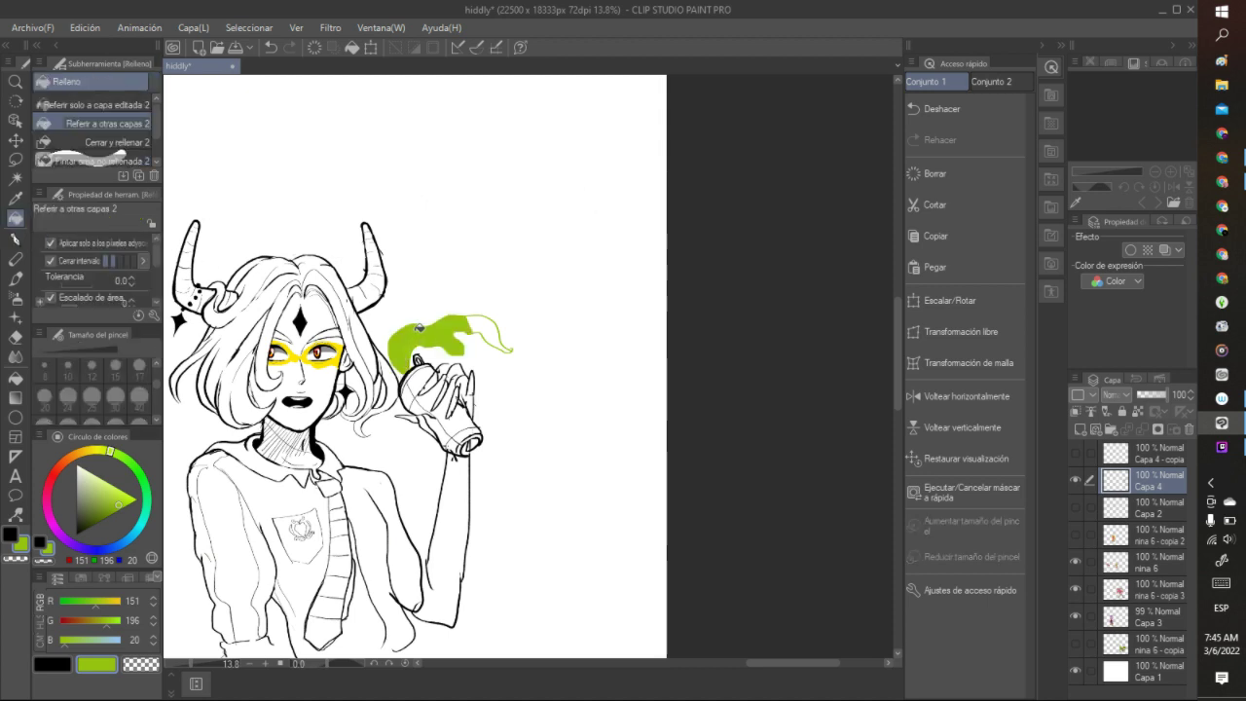
pyautogui.click(481, 324)
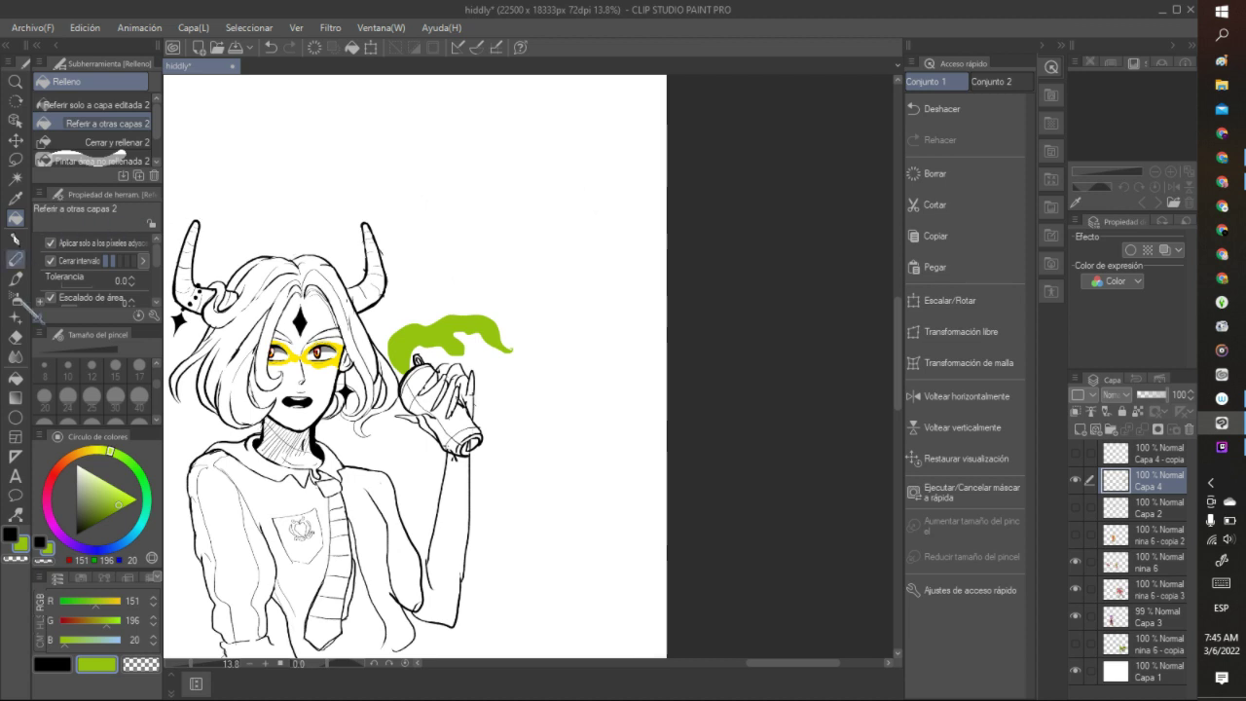
# - Try brighter greens on the smoke trail, filling it with RGB 183, 229, 49 and RGB 190, 255, 0
pyautogui.click(120, 493)
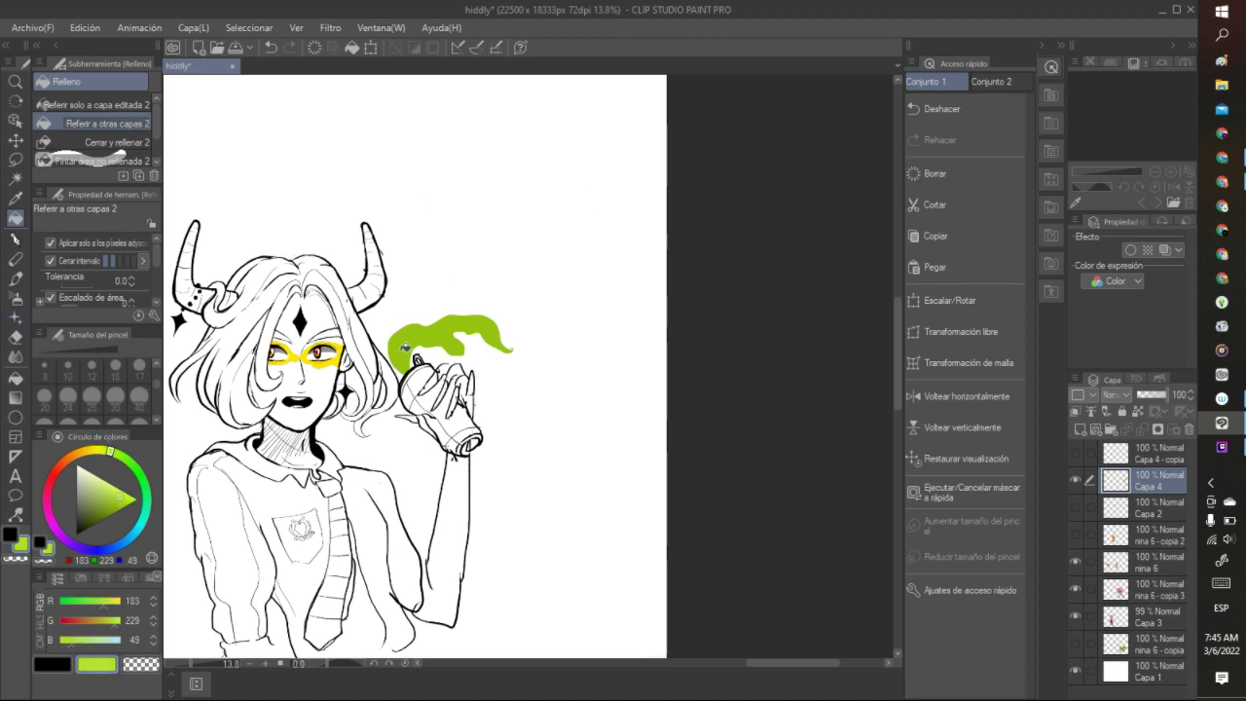
pyautogui.click(406, 343)
pyautogui.click(136, 498)
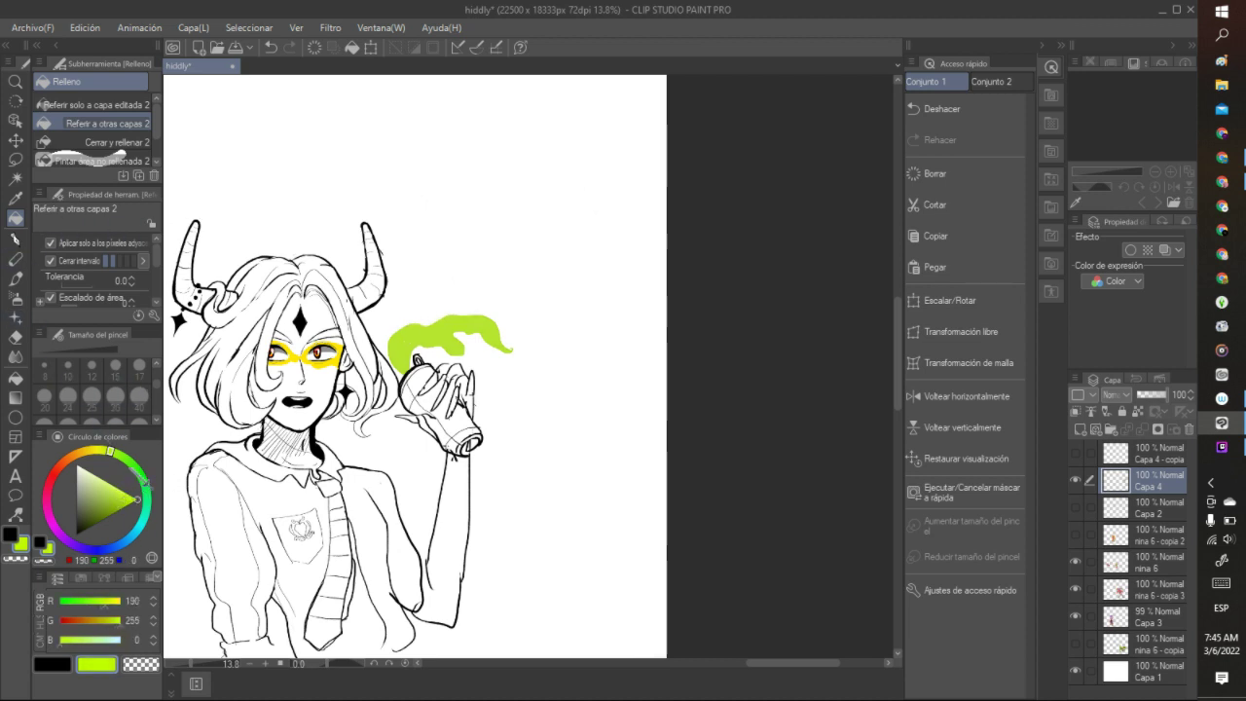
pyautogui.click(409, 333)
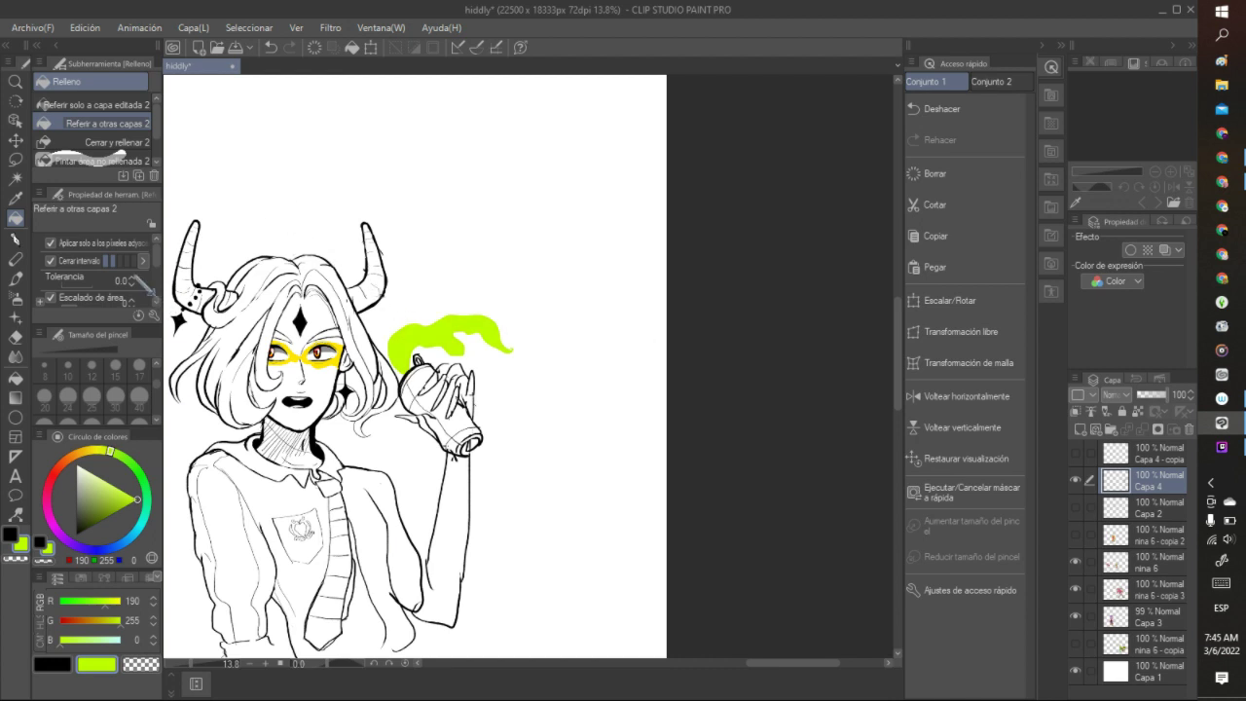
# - Fill the smoke trail and the character's eye mask with magenta, RGB 255, 0, 194
pyautogui.click(48, 511)
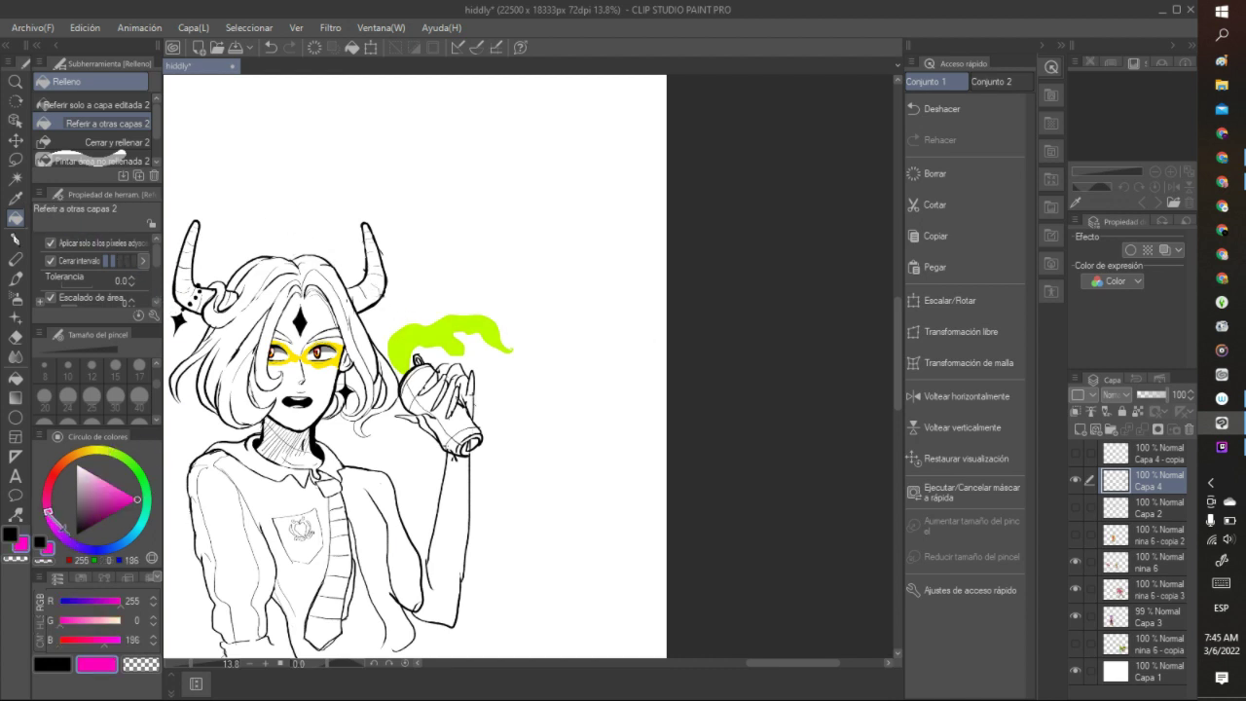
pyautogui.click(429, 330)
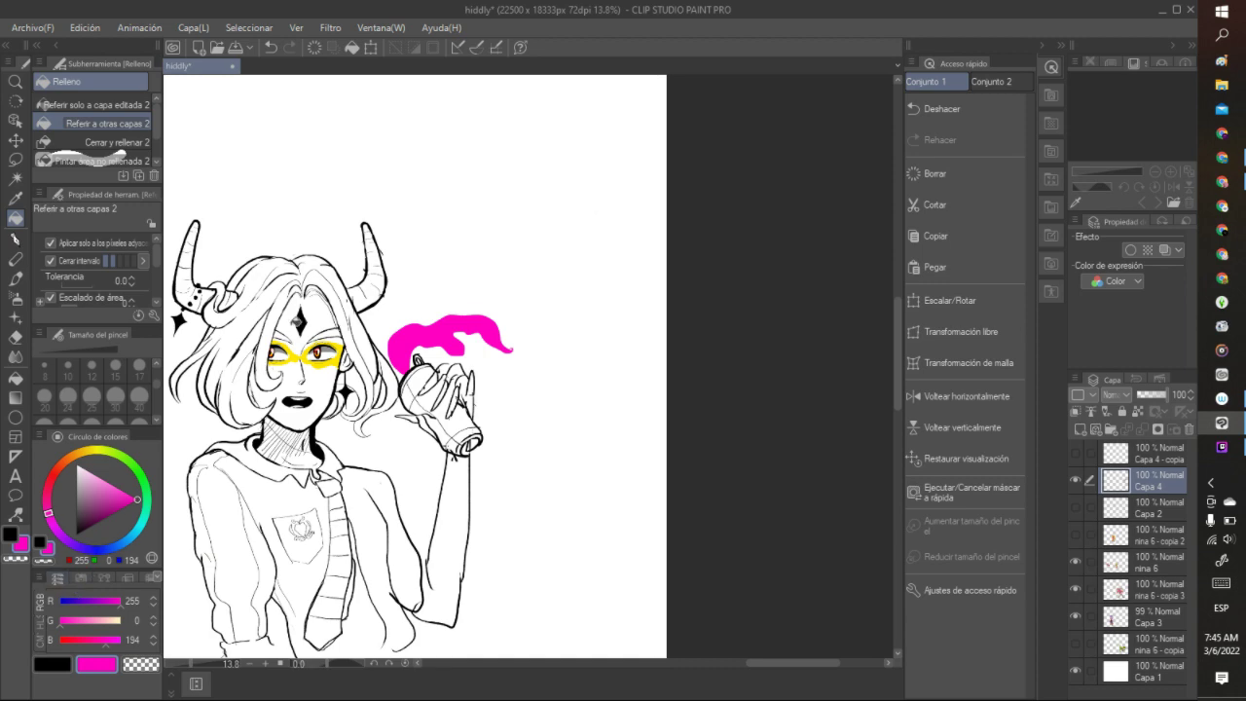
pyautogui.scroll(-10, 299, 319)
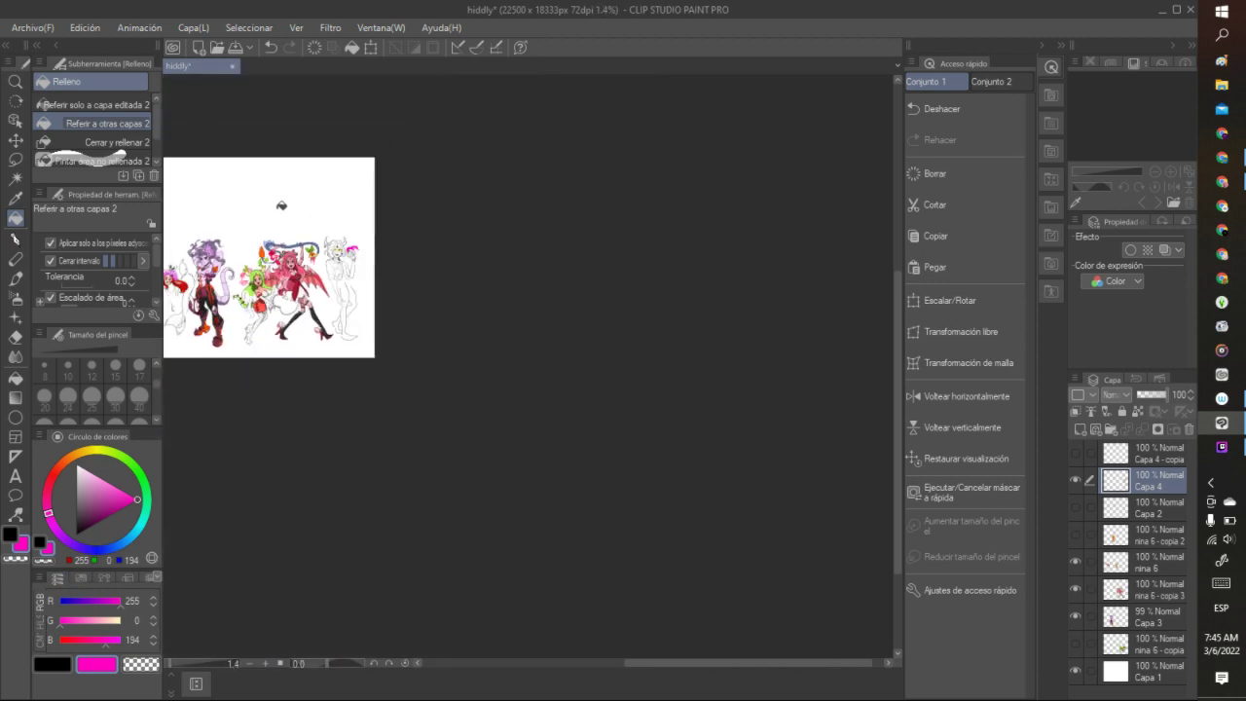
pyautogui.scroll(6, 336, 248)
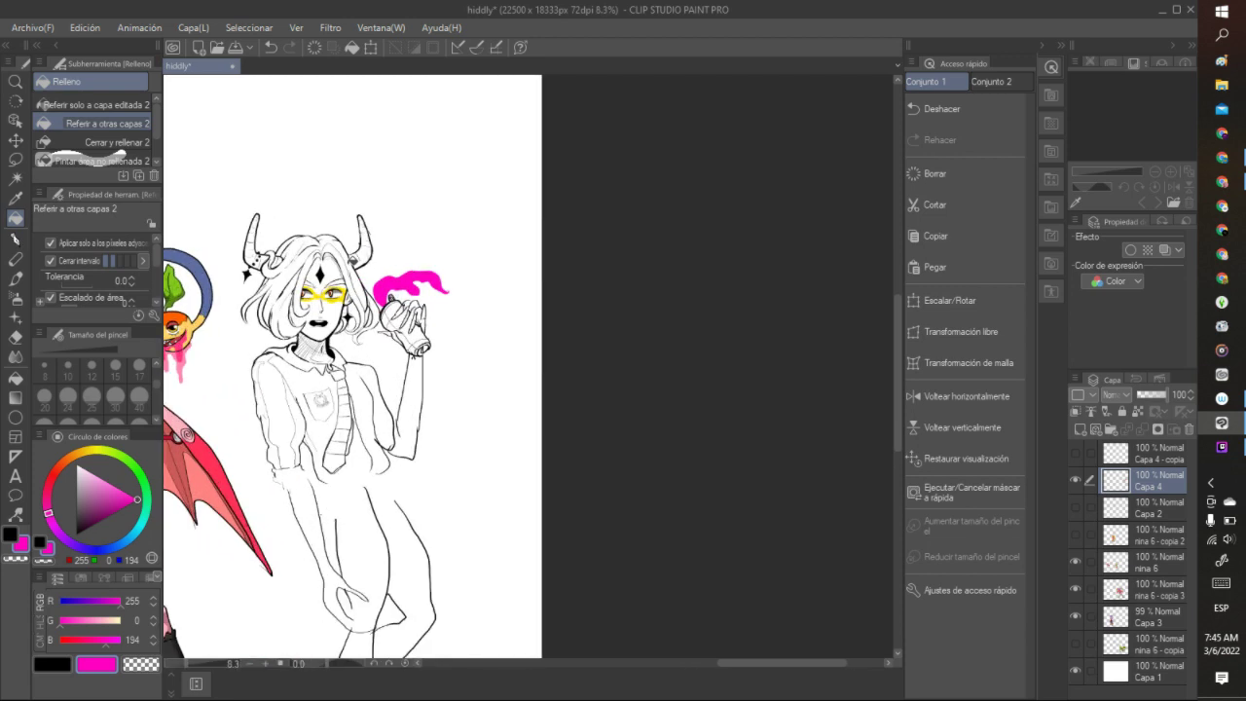
pyautogui.click(322, 294)
pyautogui.click(271, 46)
pyautogui.click(292, 47)
# - Fill the character's face with light green, RGB 176, 237, 57
pyautogui.moveTo(112, 451); pyautogui.dragTo(107, 449)
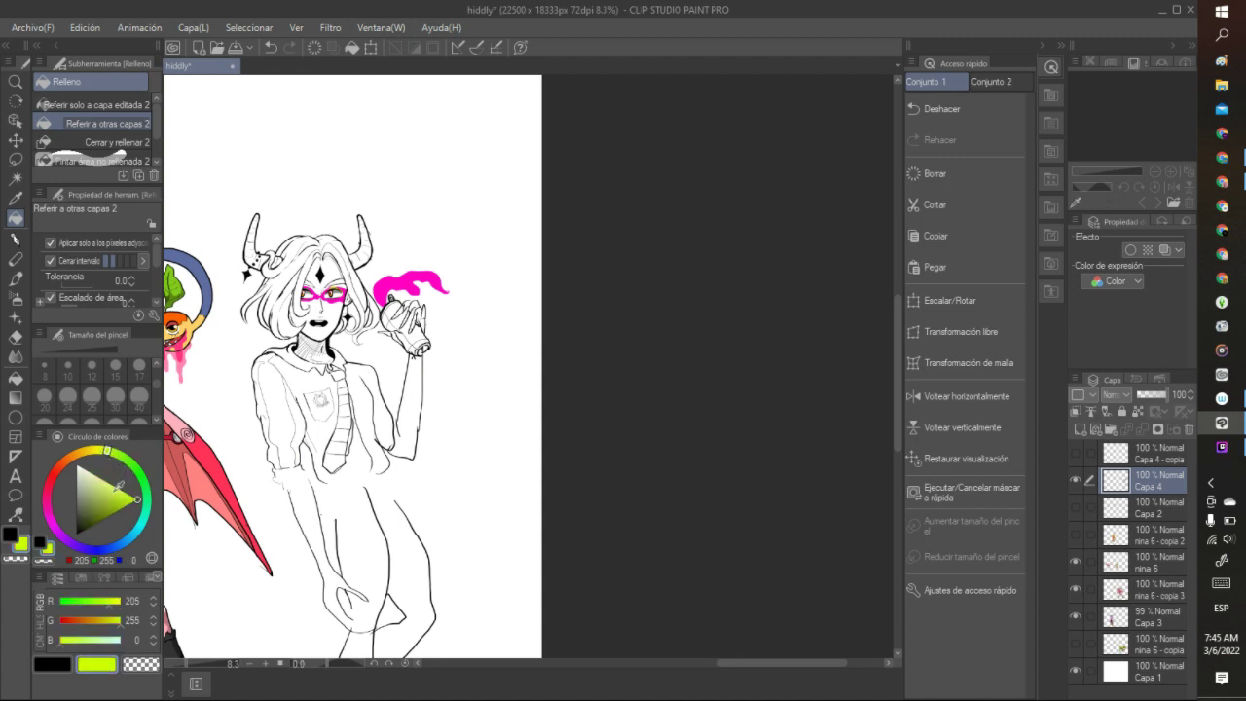
pyautogui.click(120, 495)
pyautogui.click(114, 451)
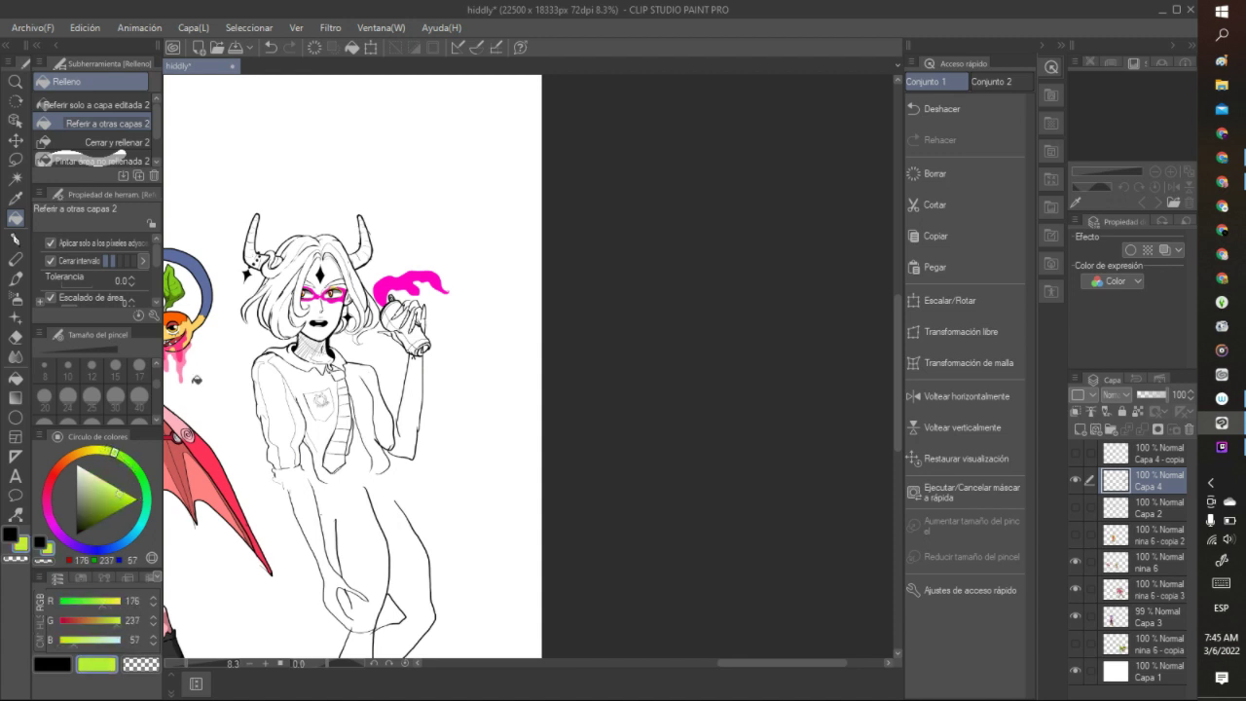
pyautogui.click(318, 306)
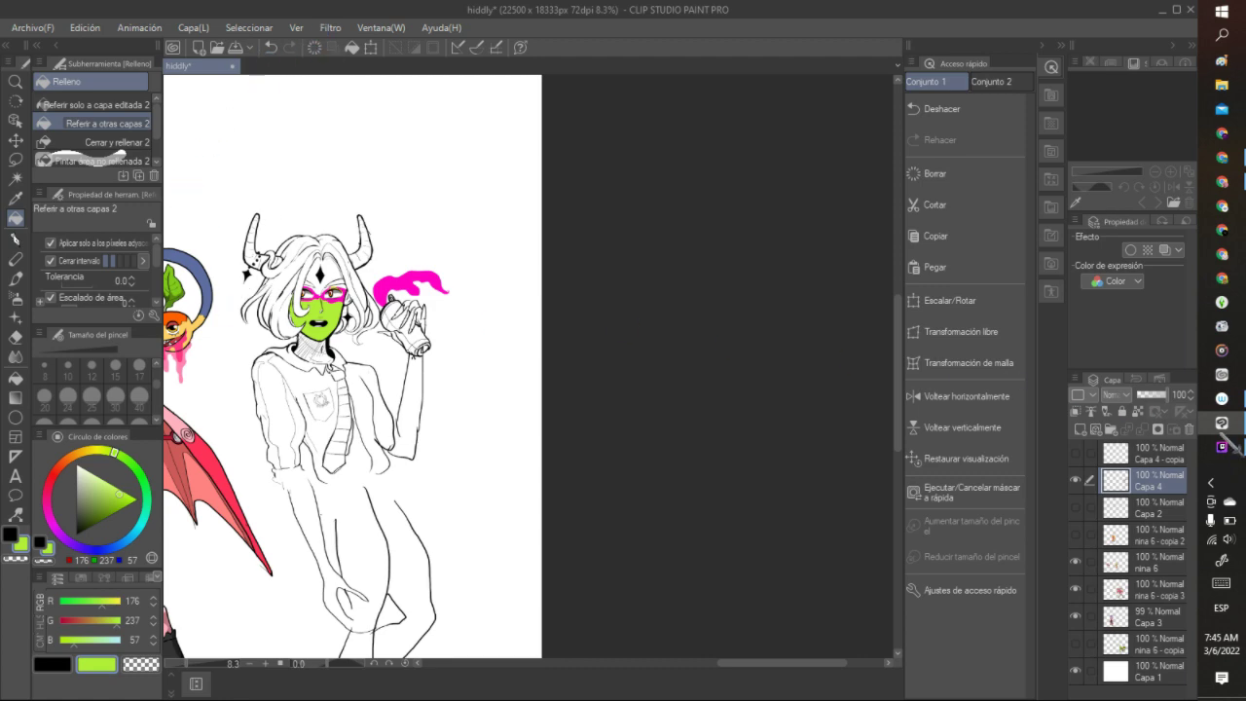
# - Switch to the Twitch streaming window
pyautogui.click(1222, 447)
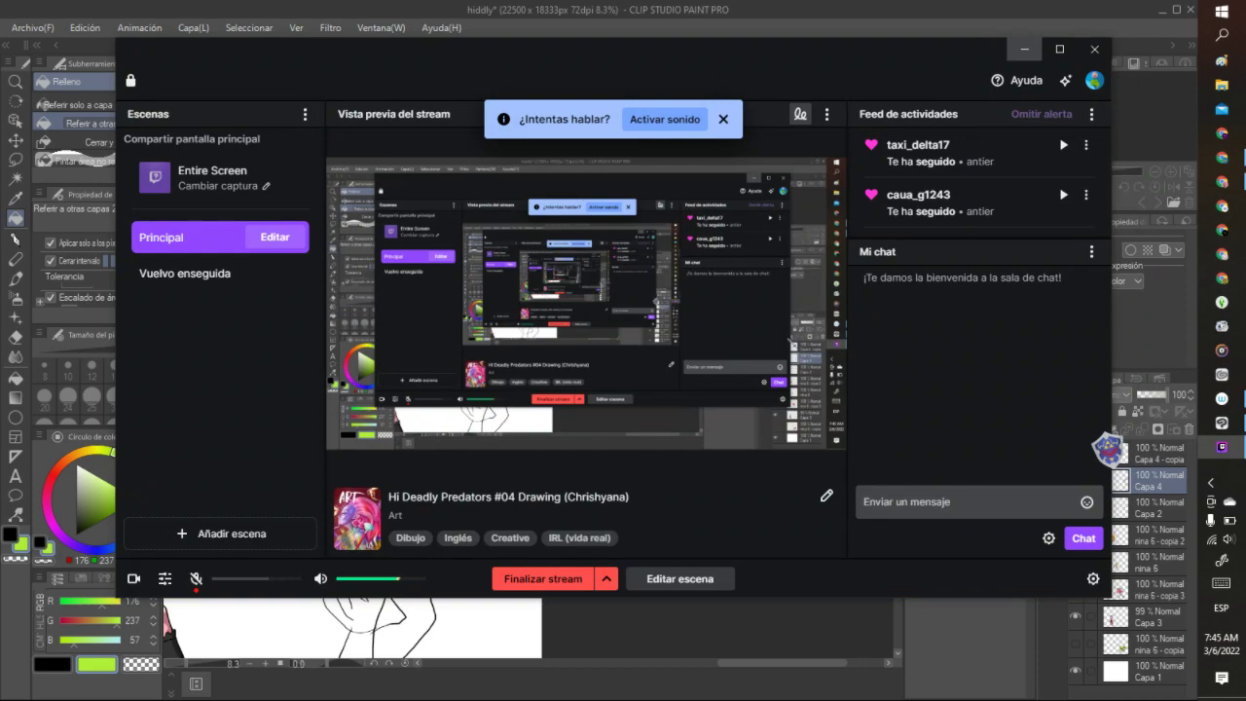